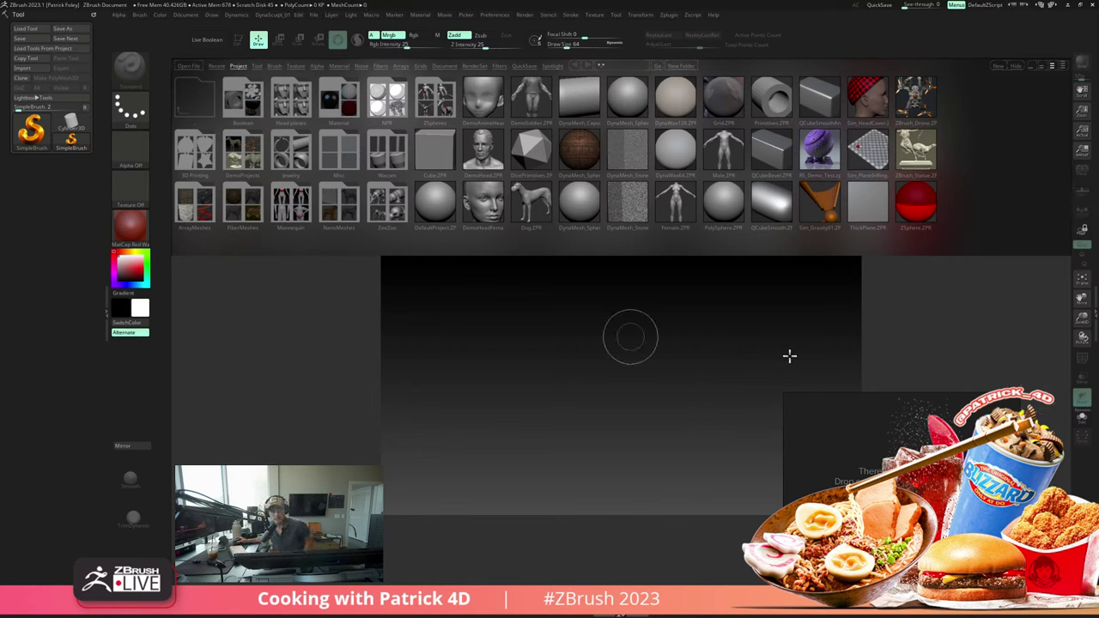
Step: Move the empty reference window beside the canvas and enlarge it slightly
drag(888, 465, 757, 231)
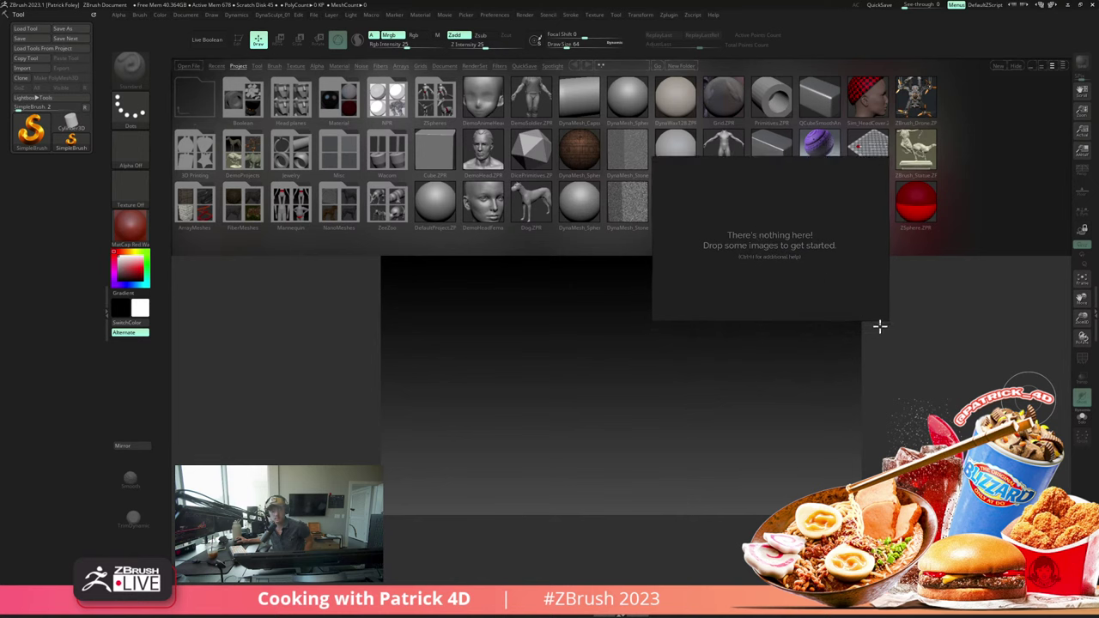
mouse_move(888, 319)
mouse_down()
mouse_move(945, 372)
mouse_move(875, 324)
mouse_up()
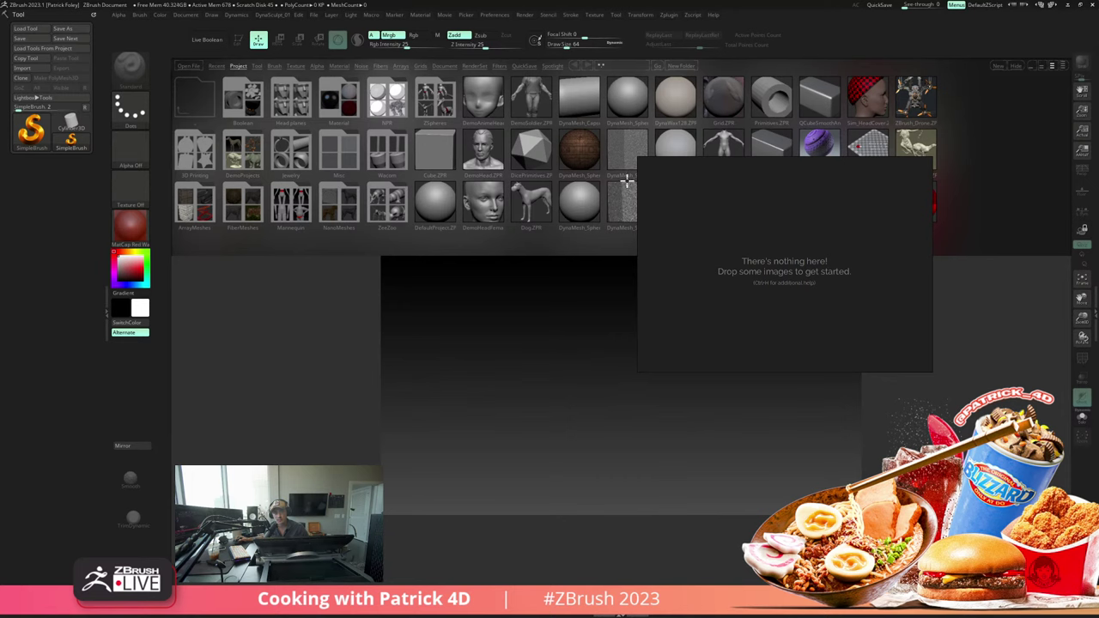
drag(807, 239, 824, 328)
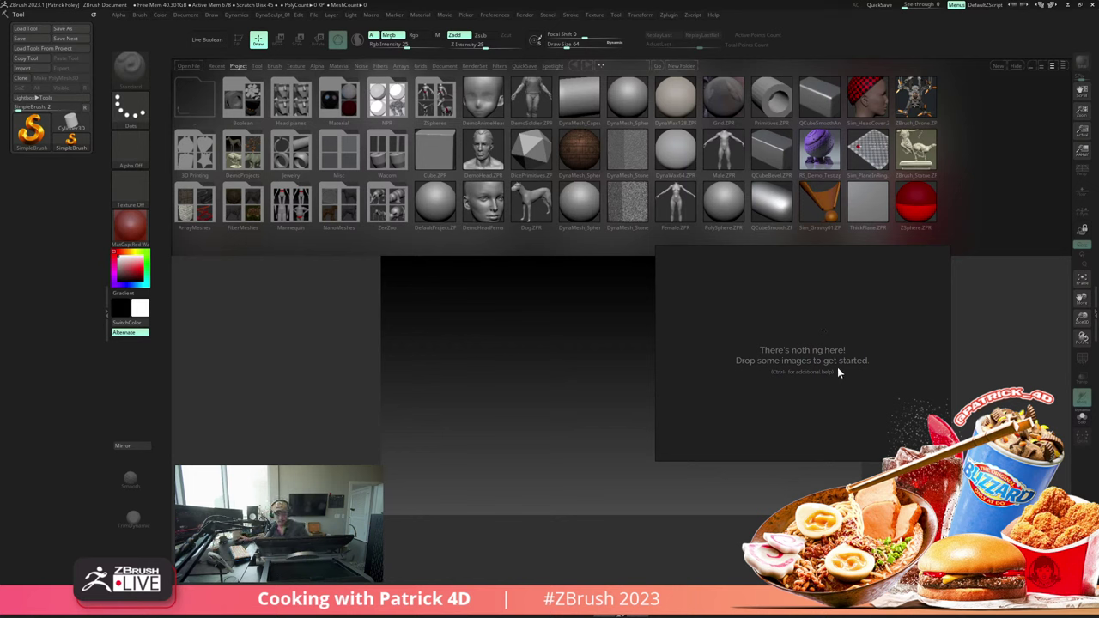
drag(825, 395, 828, 424)
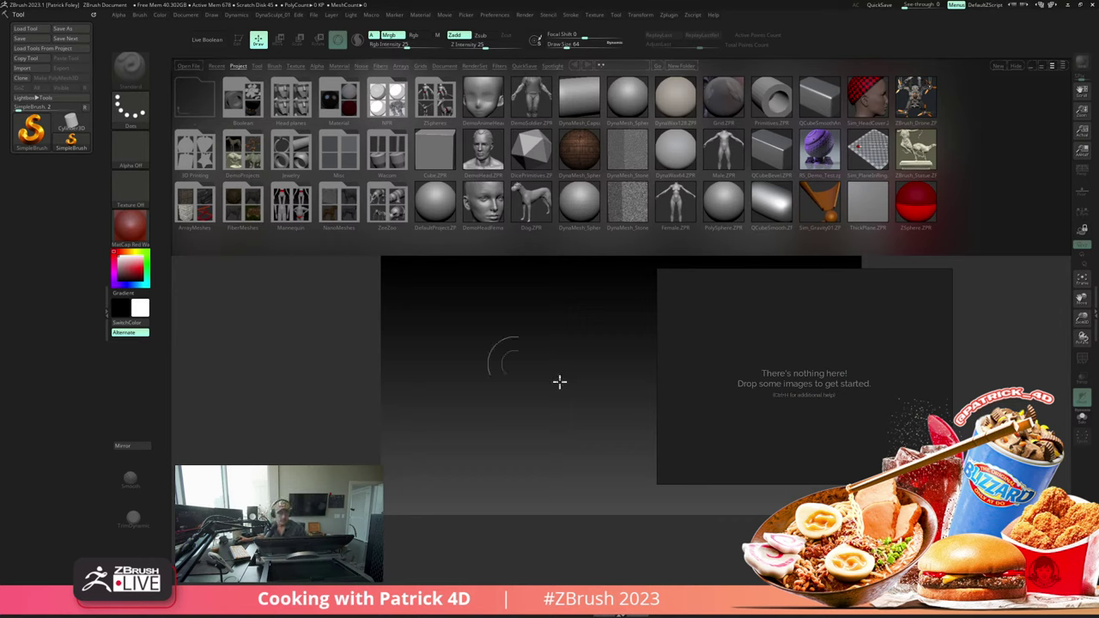
right_drag(762, 387, 794, 410)
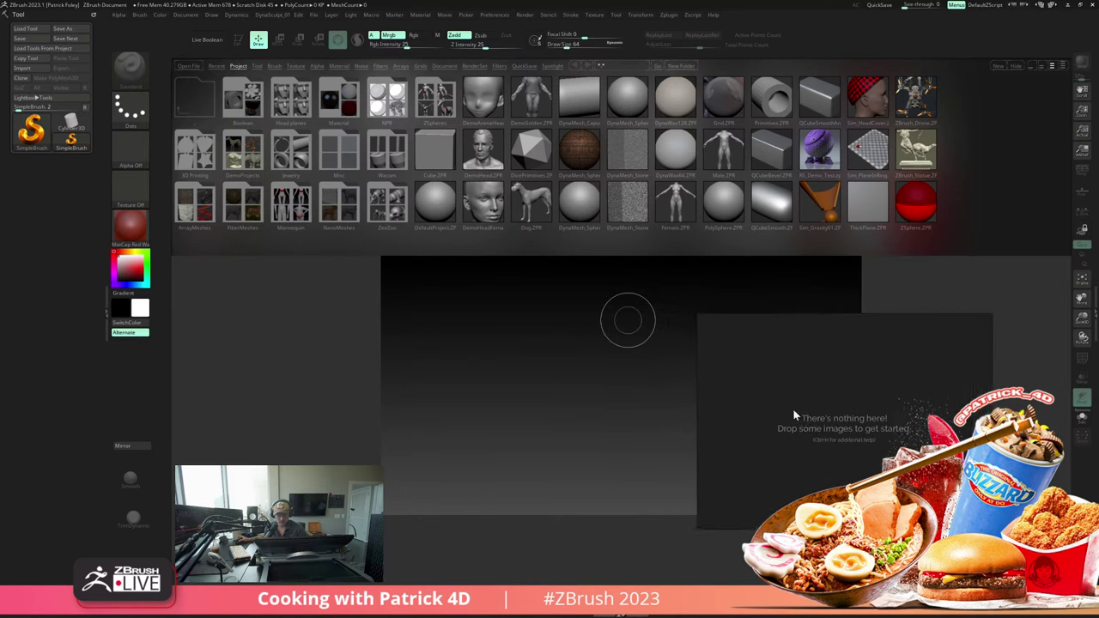
drag(564, 341, 373, 360)
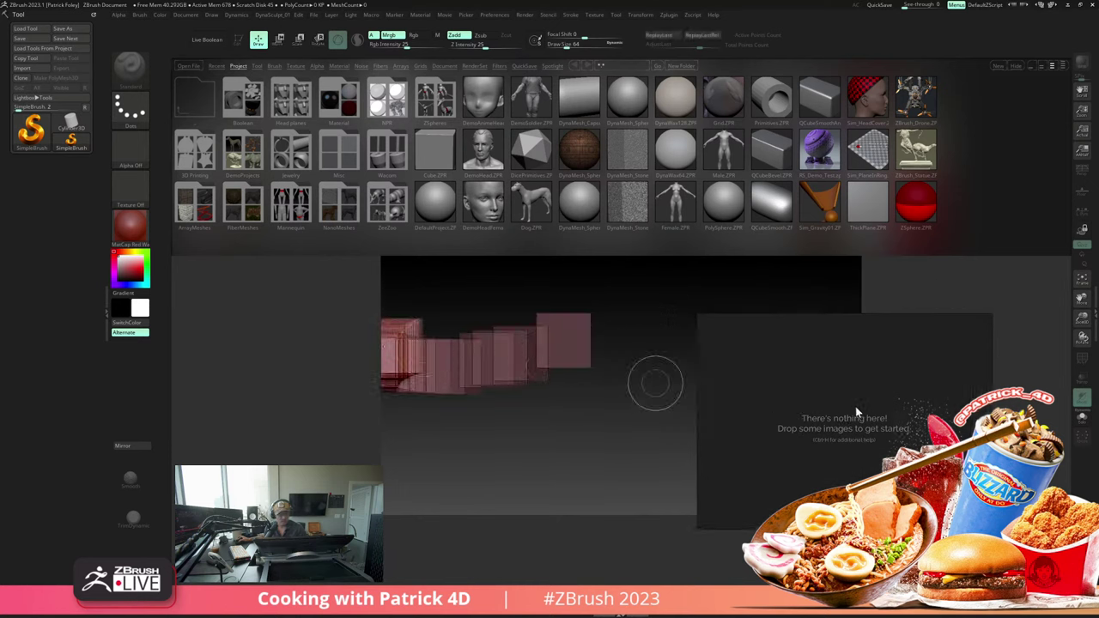
drag(855, 406, 876, 210)
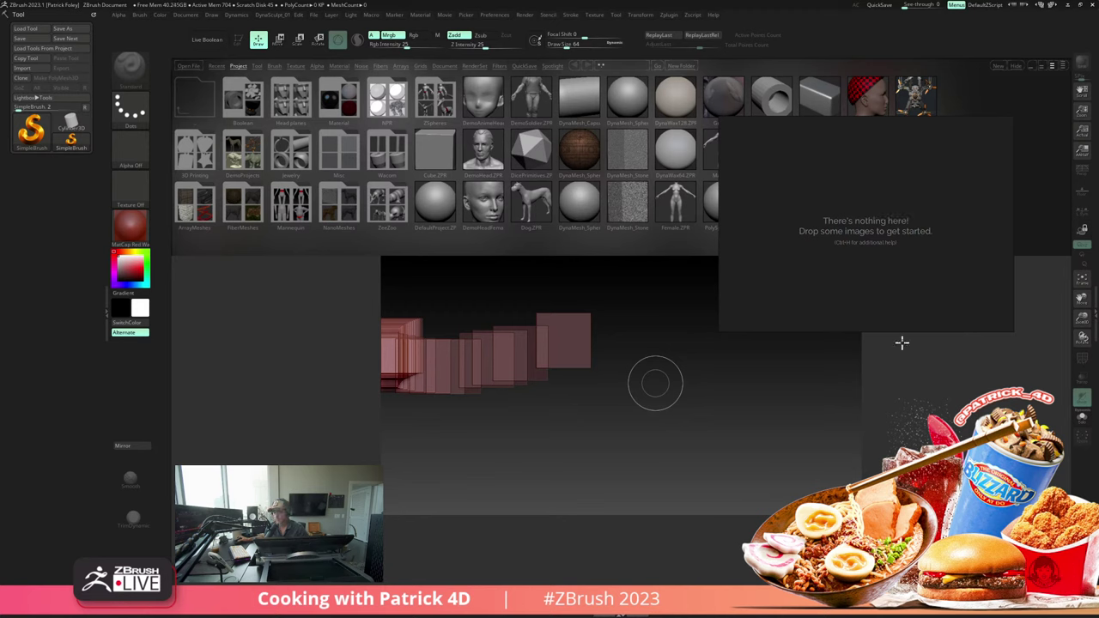
right_drag(847, 206, 846, 223)
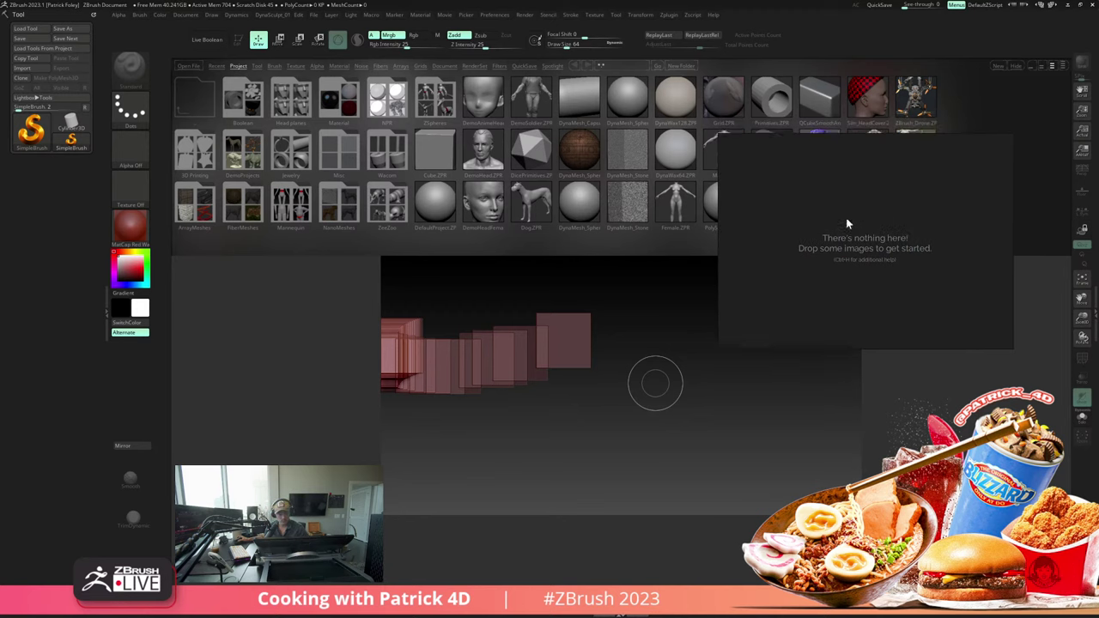
Step: Open the DynaMesh_Sphere_128 project without saving the current one, and shrink the reference window clear of the sphere
double_click(581, 153)
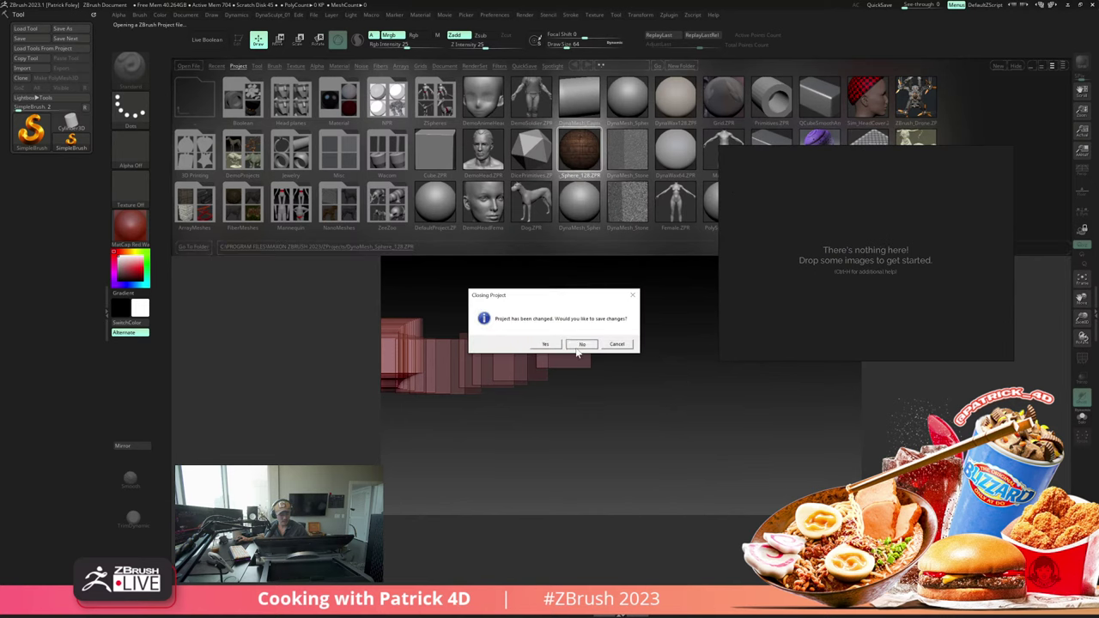
click(577, 345)
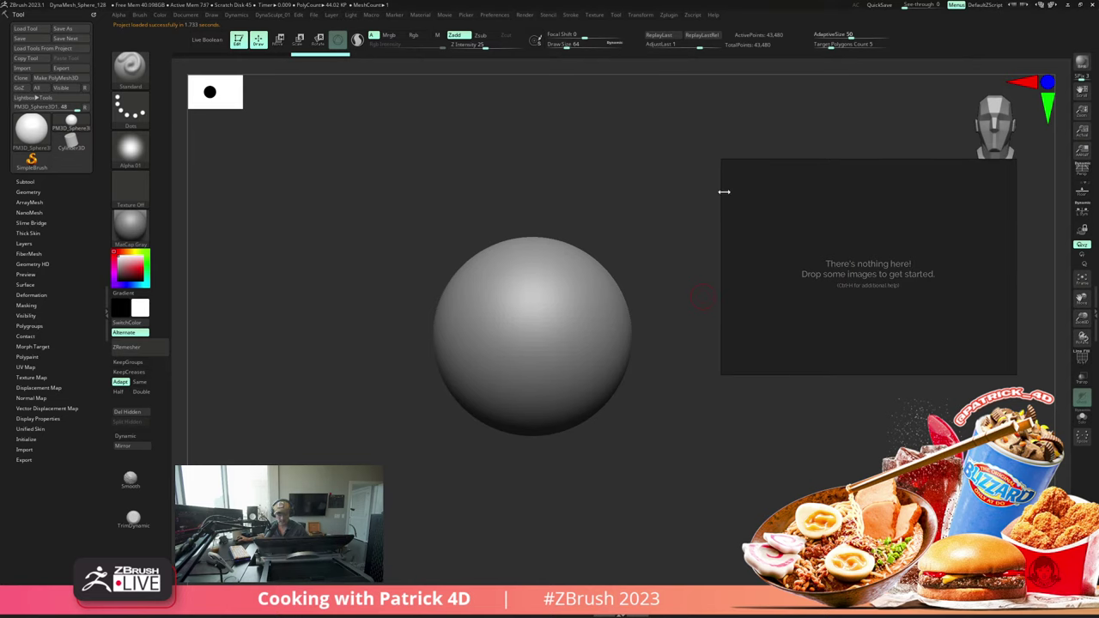
drag(721, 161, 750, 188)
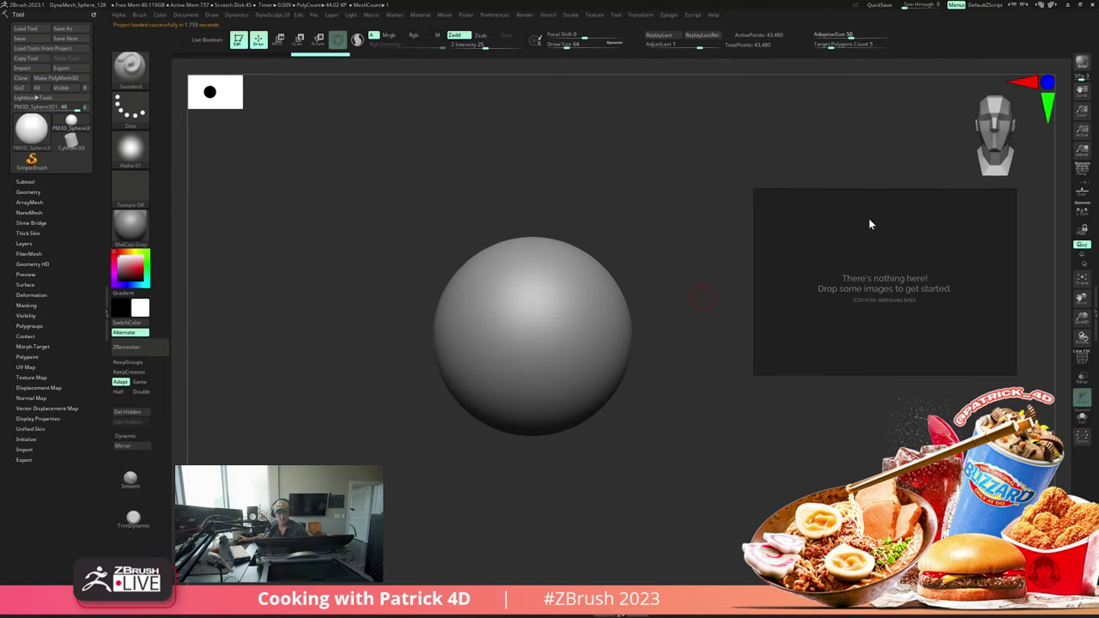
drag(870, 223, 846, 221)
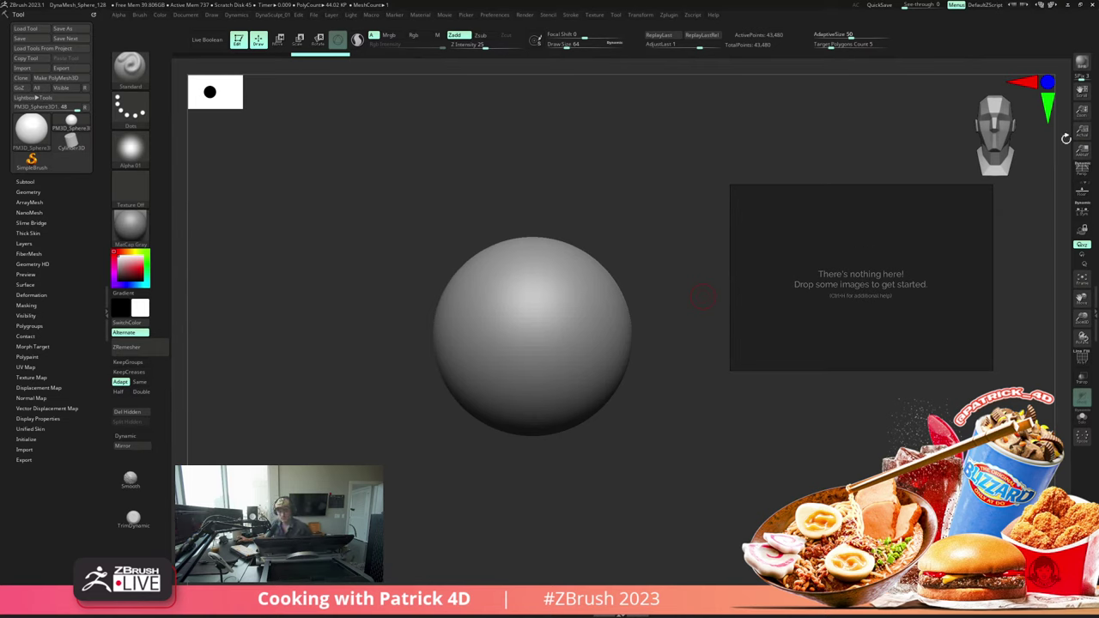
Step: Close and restart ZBrush, and reposition the empty reference window over the upper part of the canvas
click(1092, 6)
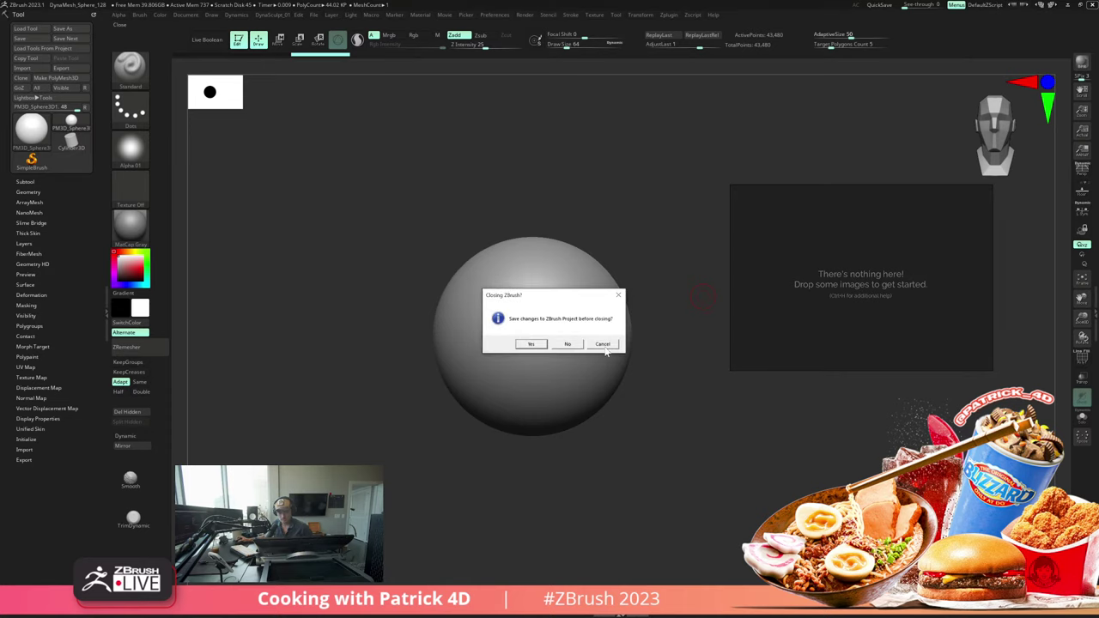
click(532, 342)
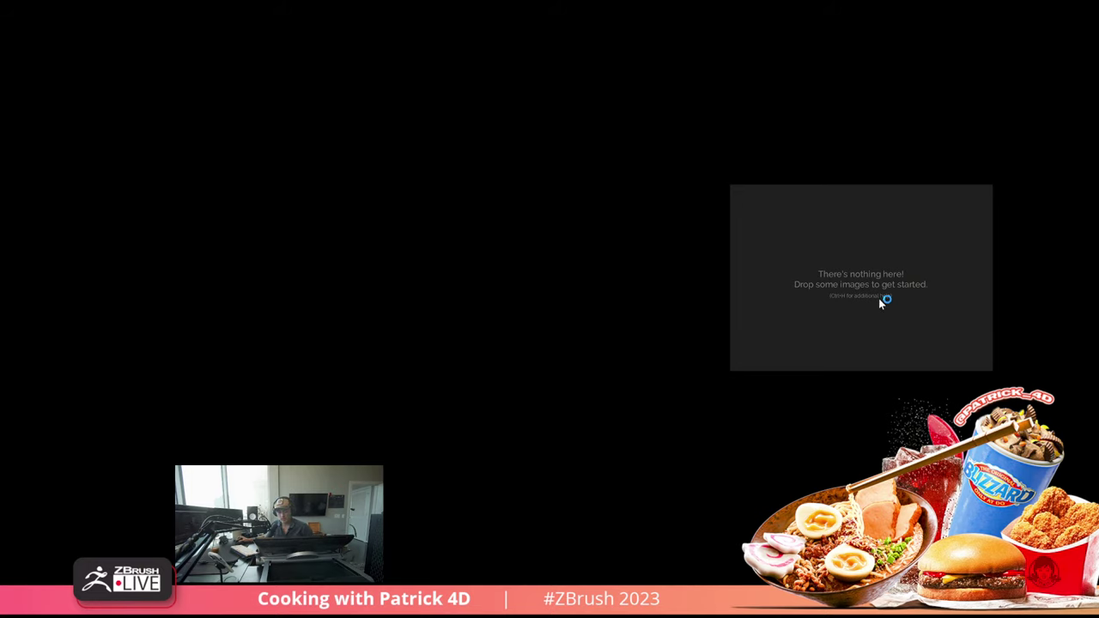
drag(872, 280, 863, 215)
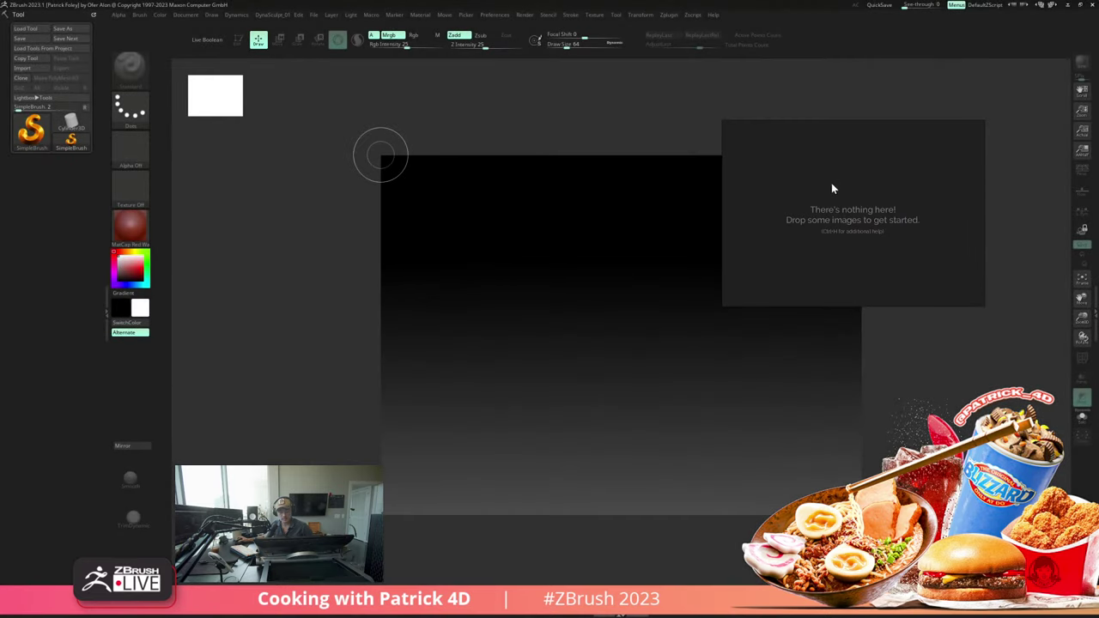
drag(831, 184, 857, 182)
click(814, 156)
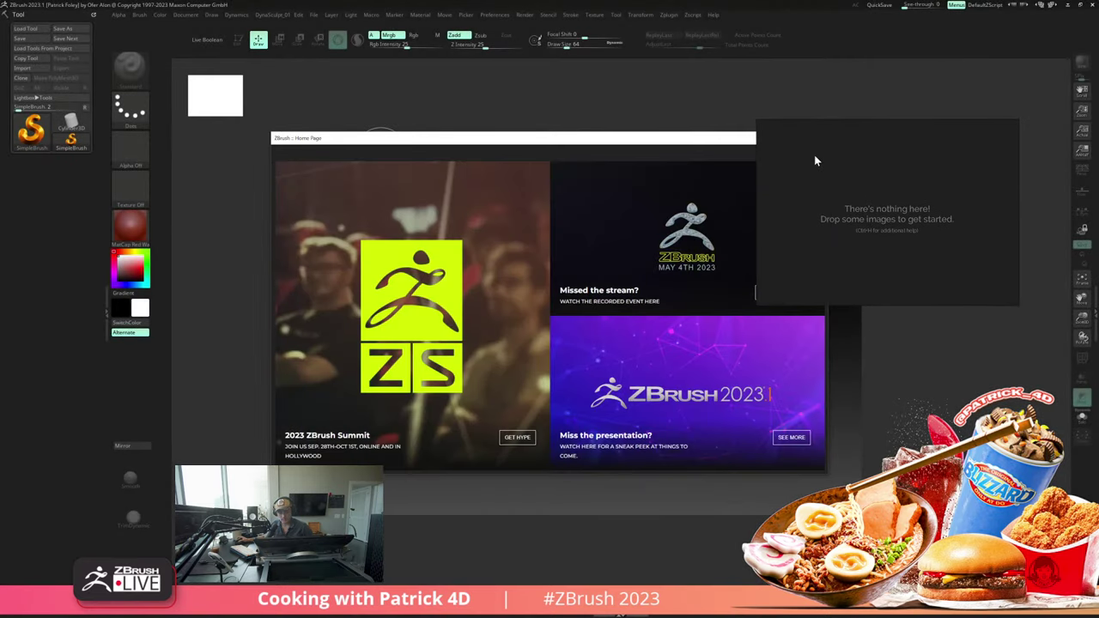
Step: Open the DynaMesh_Sphere_128 project from LightBox without saving the scribbled canvas
mouse_move(526, 322)
mouse_down()
mouse_move(509, 419)
mouse_move(527, 358)
mouse_move(569, 439)
mouse_move(552, 422)
mouse_up()
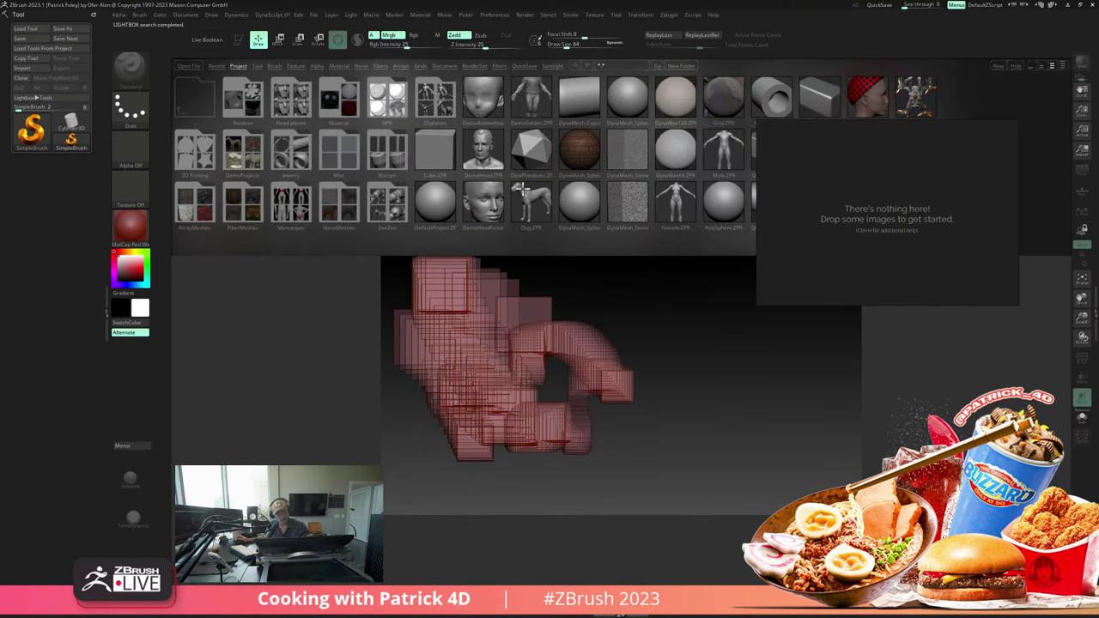
double_click(578, 152)
click(579, 344)
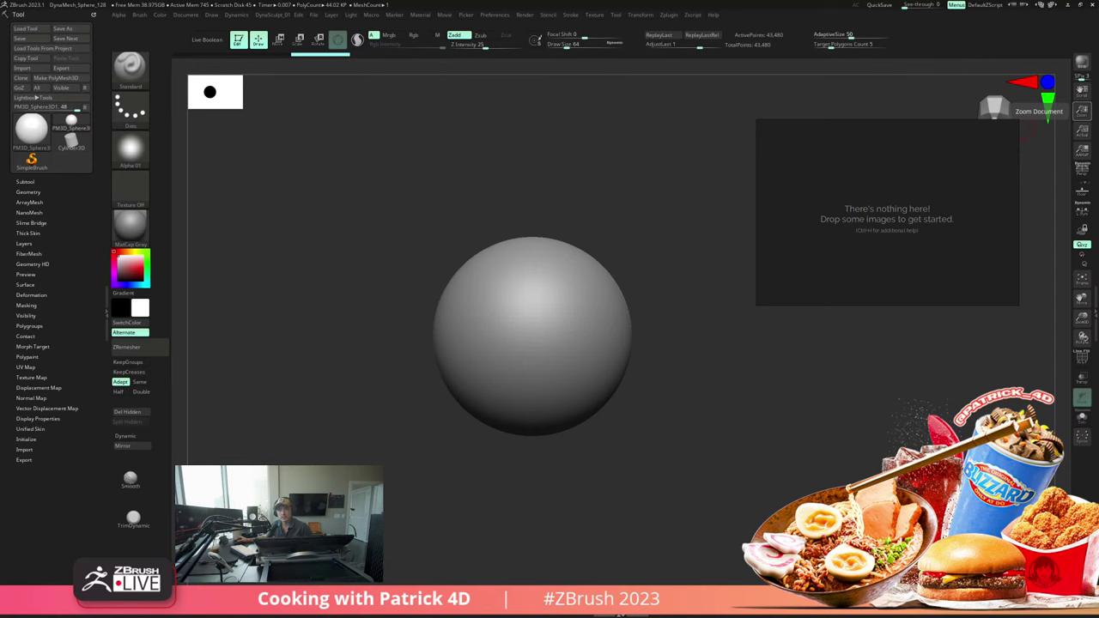
Step: Place the SpongeBob jelly patty images in the reference window and frame them
drag(759, 306, 829, 236)
scroll(827, 235, up, 3)
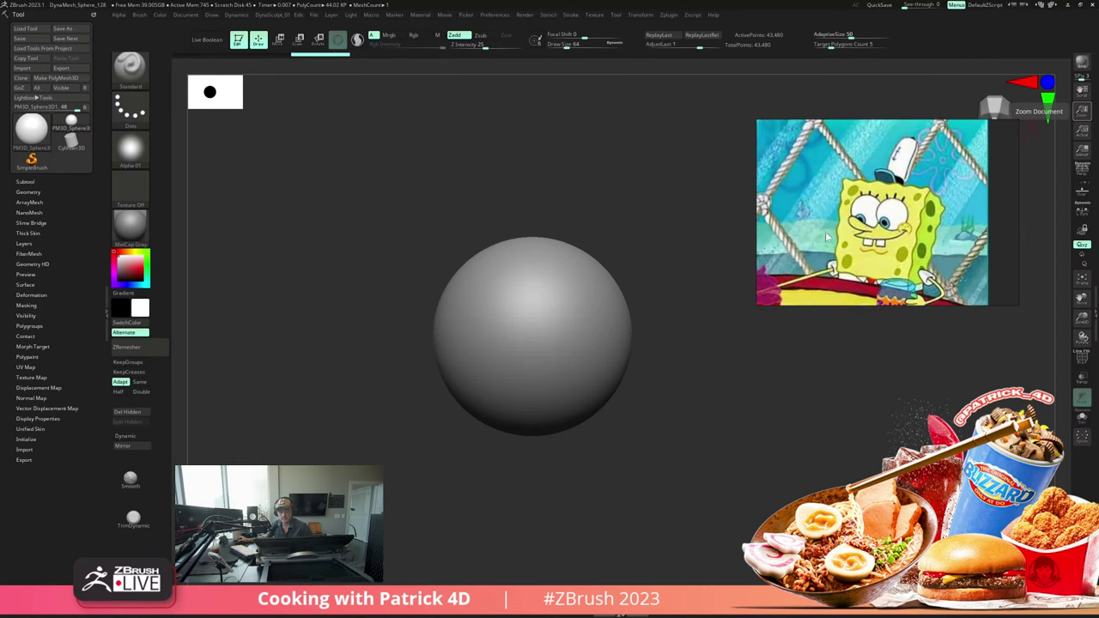
middle_drag(840, 221, 927, 186)
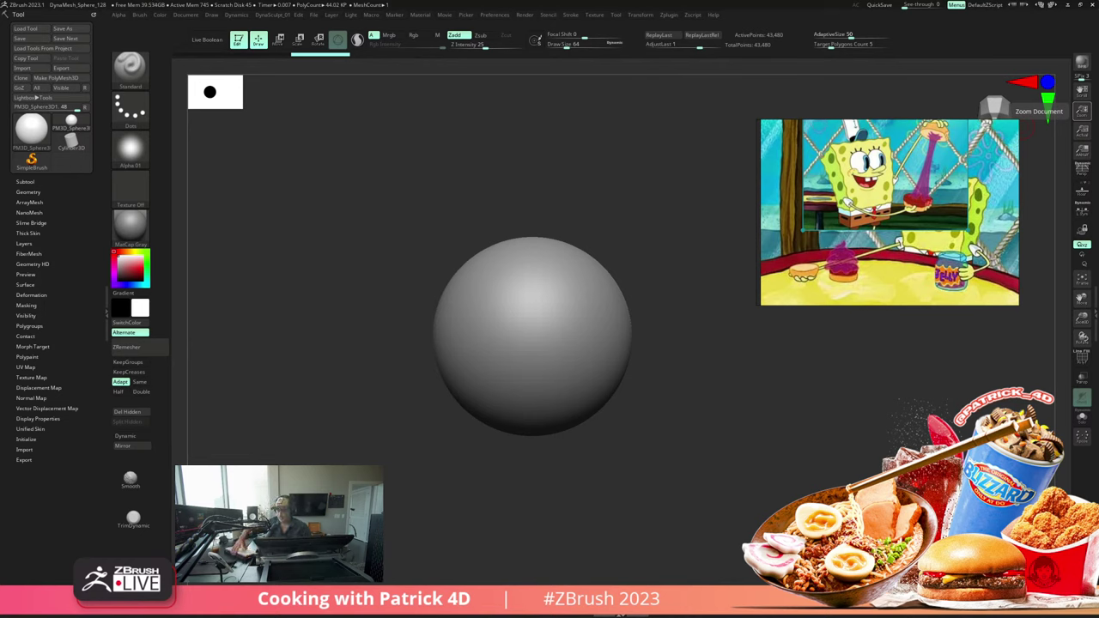
Step: Display the sphere's polyframe, scale the sphere down uniformly and remesh it with DynaMesh to a coarser mesh
key(shift+f)
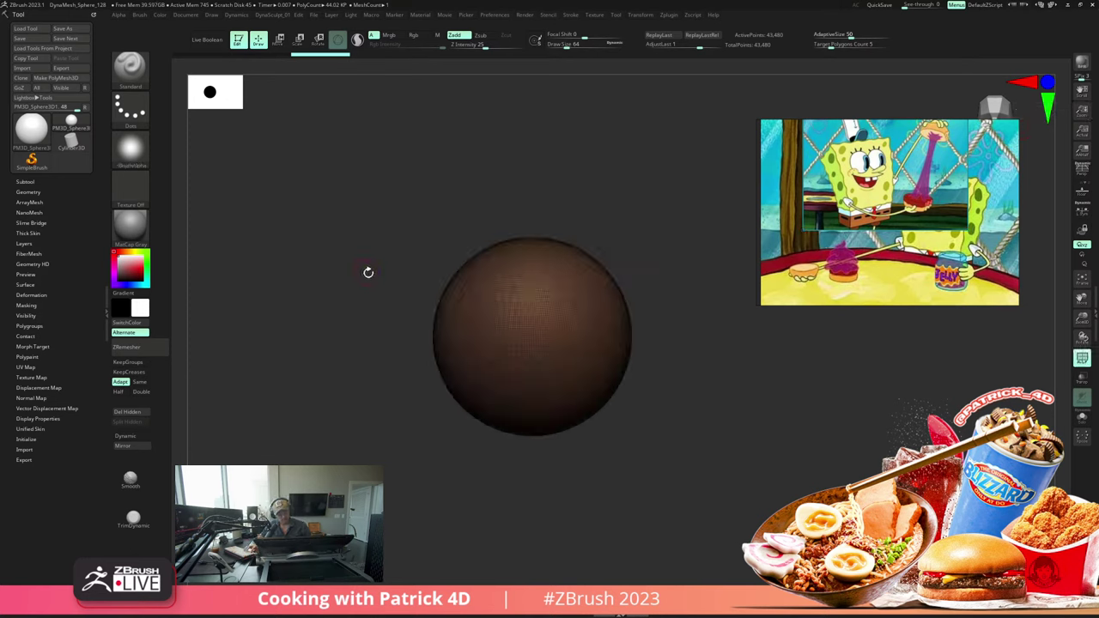
key(shift+f)
key(e)
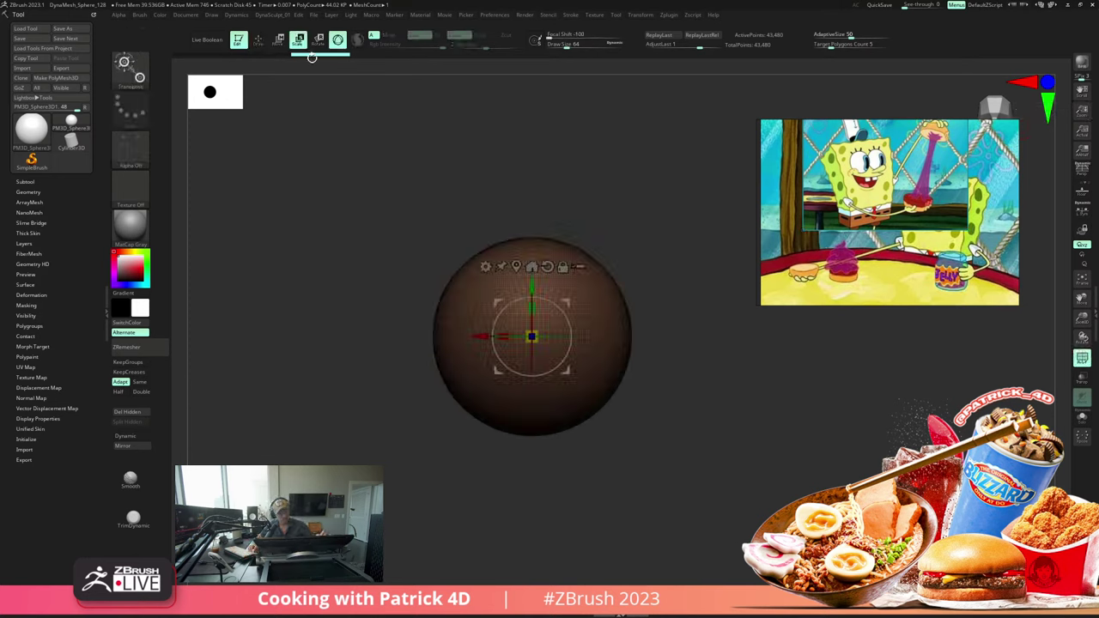
drag(527, 335, 543, 383)
ctrl+drag(432, 267, 400, 302)
alt+drag(370, 248, 329, 259)
mouse_move(329, 258)
ctrl+right_down()
mouse_move(314, 269)
mouse_move(326, 286)
mouse_move(316, 272)
ctrl+right_up()
drag(297, 238, 303, 264)
ctrl+right_drag(303, 265, 300, 289)
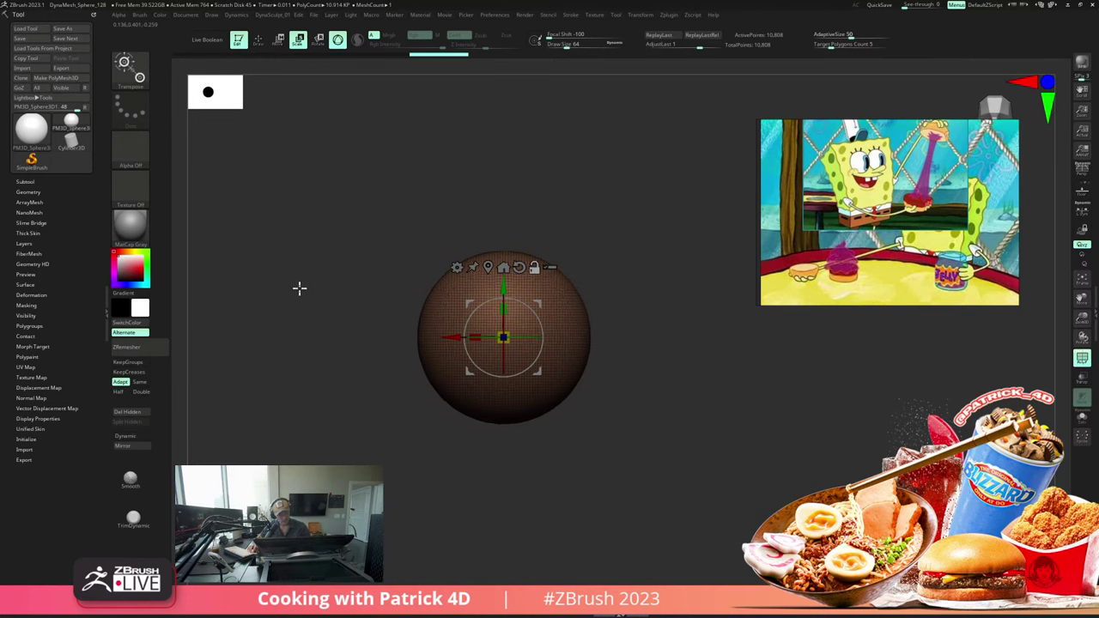
key(shift+f)
key(shift+f)
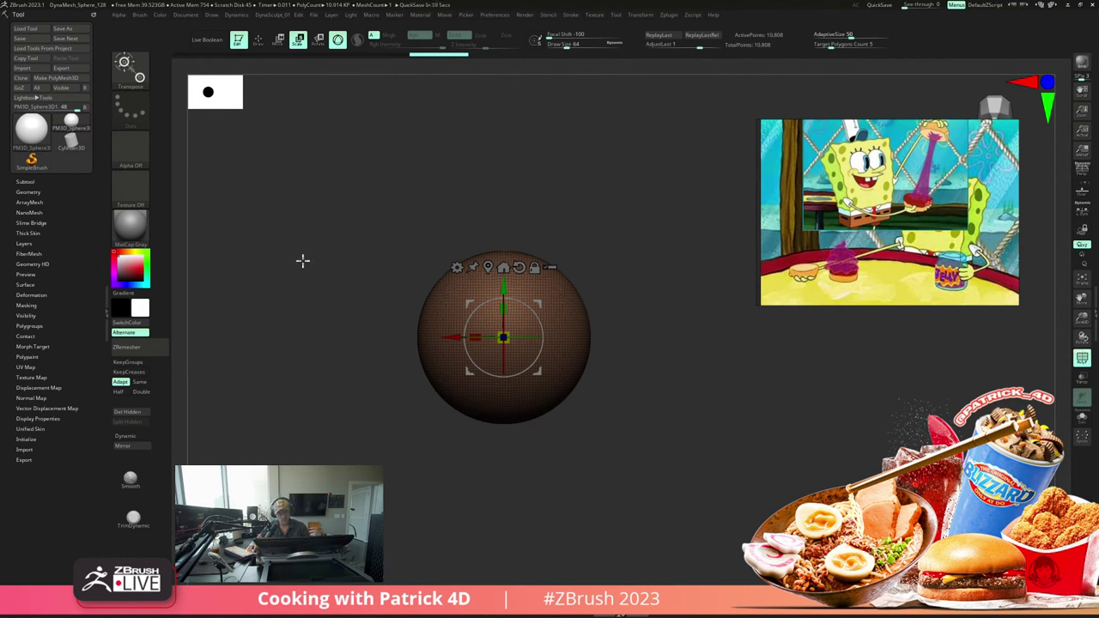
mouse_move(361, 281)
alt+mouse_down()
mouse_move(342, 261)
mouse_move(353, 251)
mouse_move(377, 270)
mouse_move(359, 262)
alt+mouse_up()
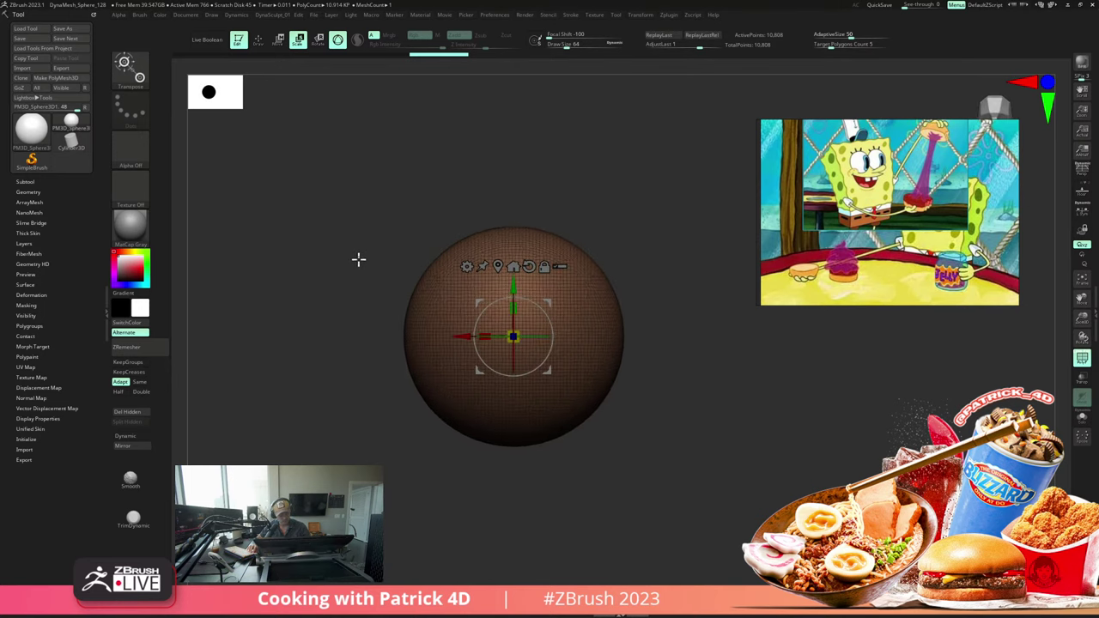
Step: Try reshaping the sphere with the Move Topological brush at a draw size of about 774, and undo the stroke
key(q)
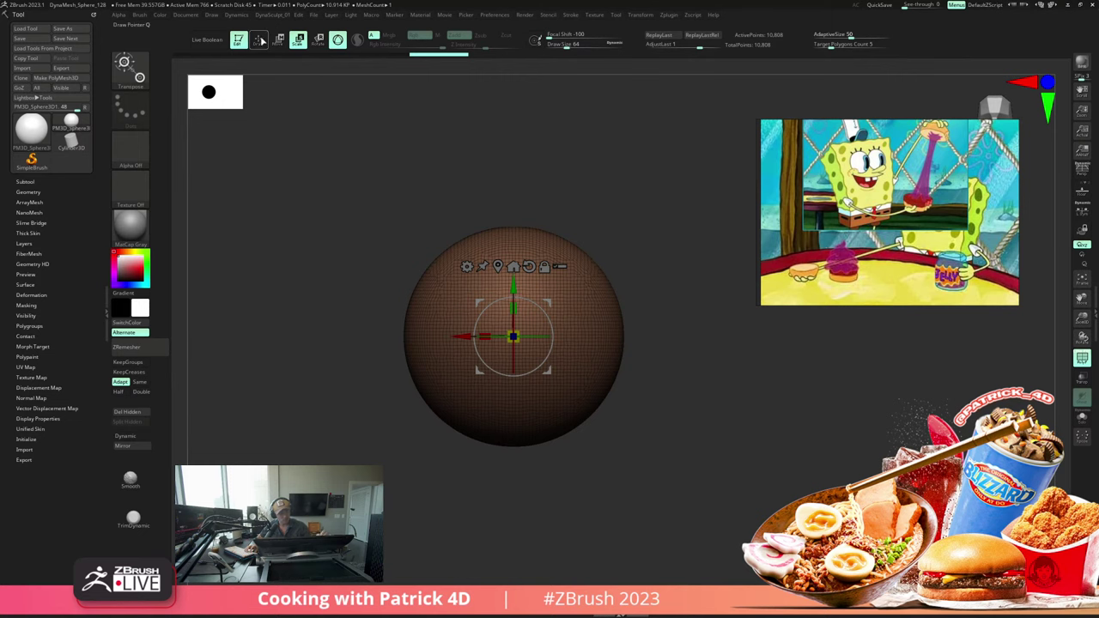
key(s)
drag(338, 290, 380, 293)
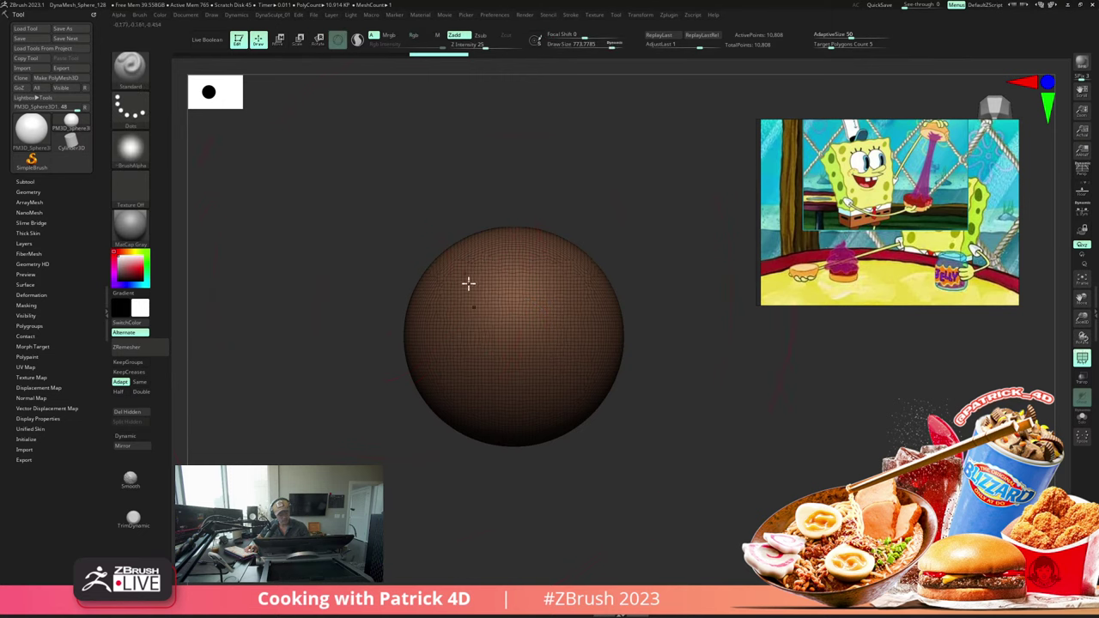
key(b)
key(m)
key(t)
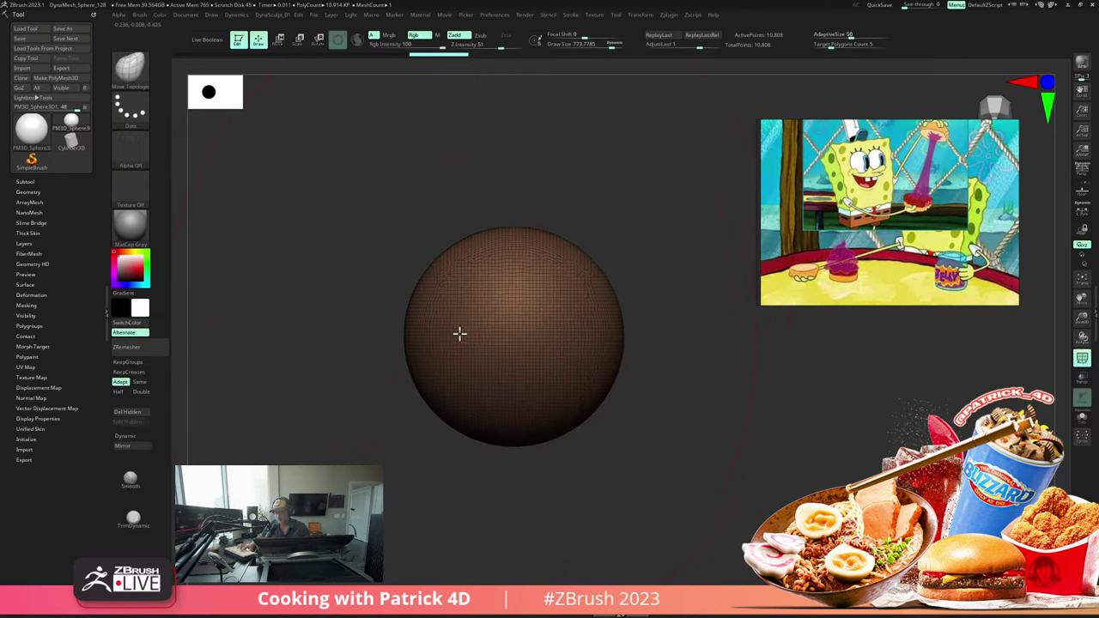
mouse_move(458, 334)
mouse_down()
mouse_move(538, 361)
mouse_move(448, 241)
mouse_move(661, 521)
mouse_up()
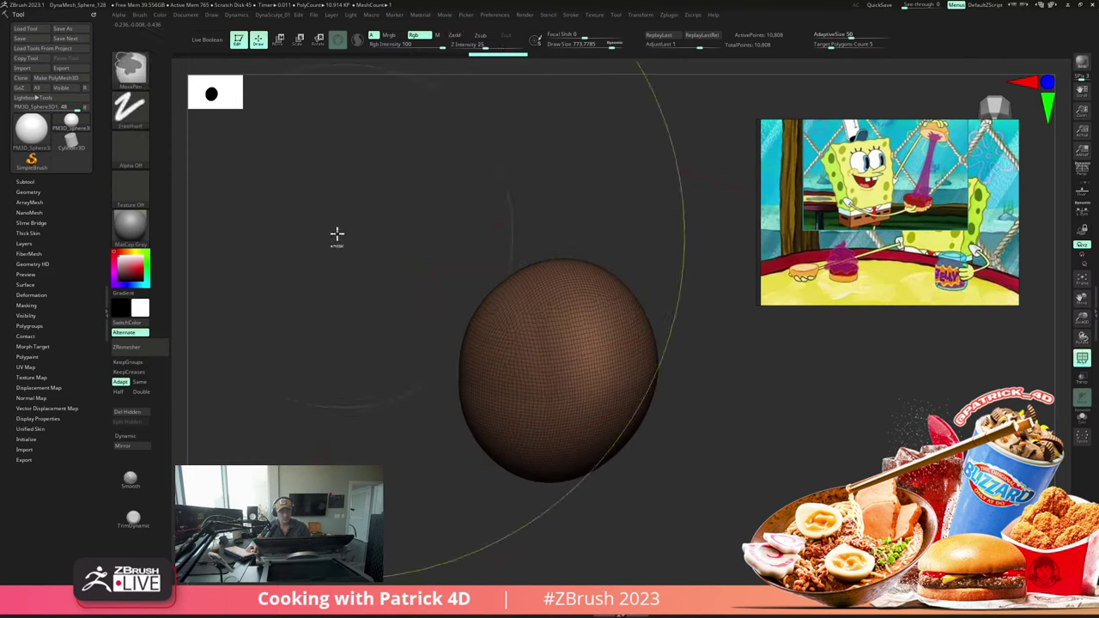
key(ctrl+z)
mouse_move(343, 258)
mouse_down()
mouse_move(324, 237)
mouse_move(341, 251)
mouse_move(333, 290)
mouse_move(336, 266)
mouse_move(335, 280)
mouse_move(326, 272)
mouse_move(341, 284)
mouse_move(339, 258)
mouse_up()
key(shift+f)
key(shift+f)
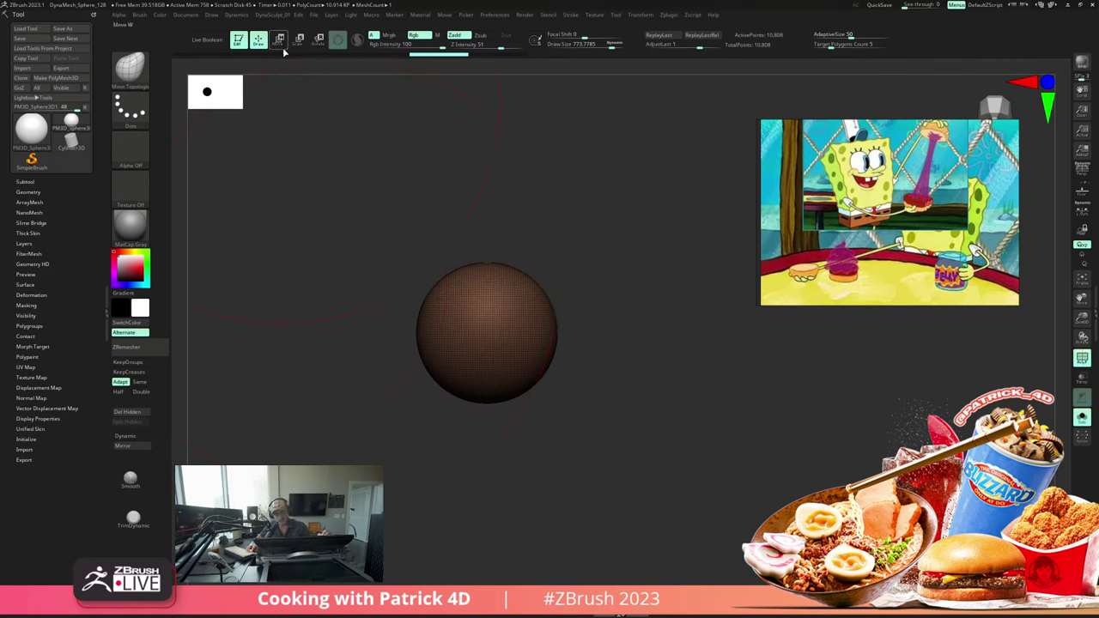
Step: Apply the gizmo's Flatten deformer to the sphere, flattening its upper and lower halves into a thin disc
click(279, 40)
click(440, 262)
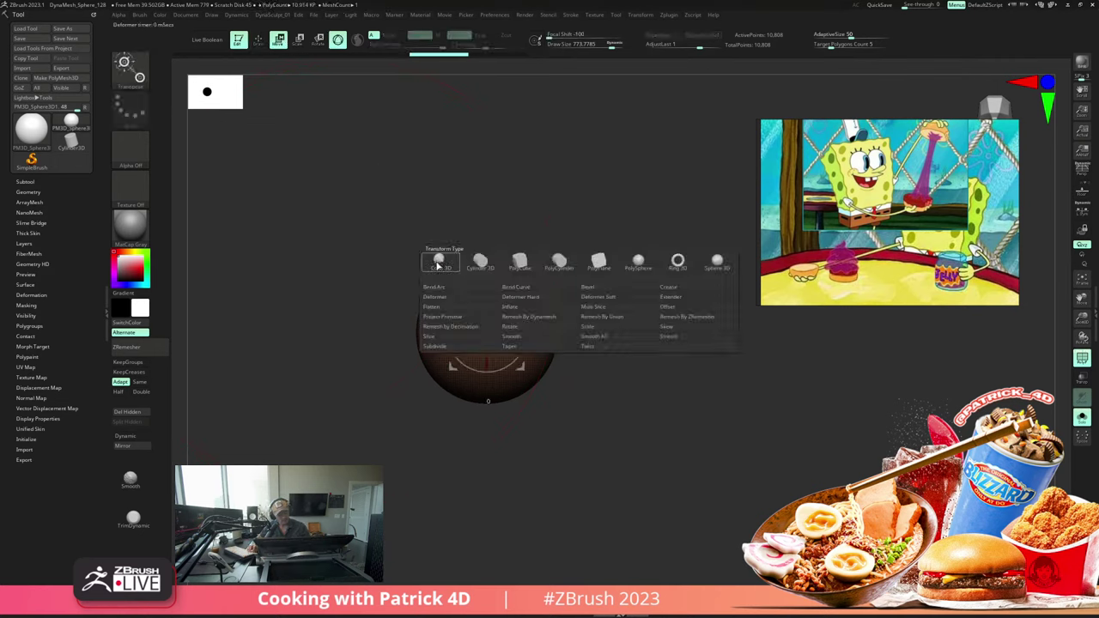
click(437, 308)
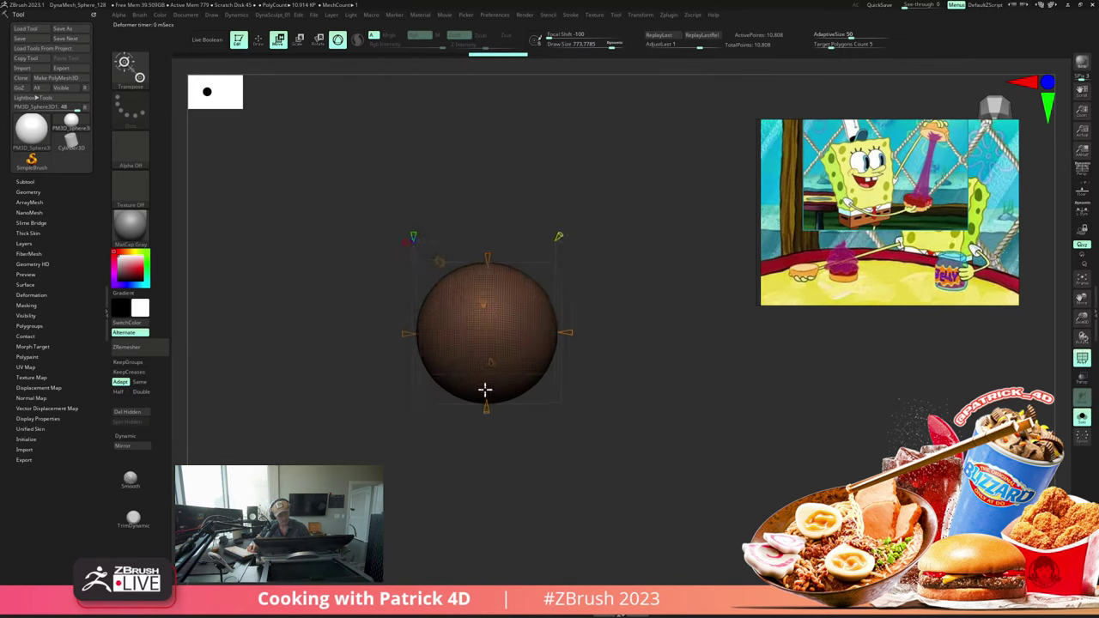
drag(486, 413, 488, 387)
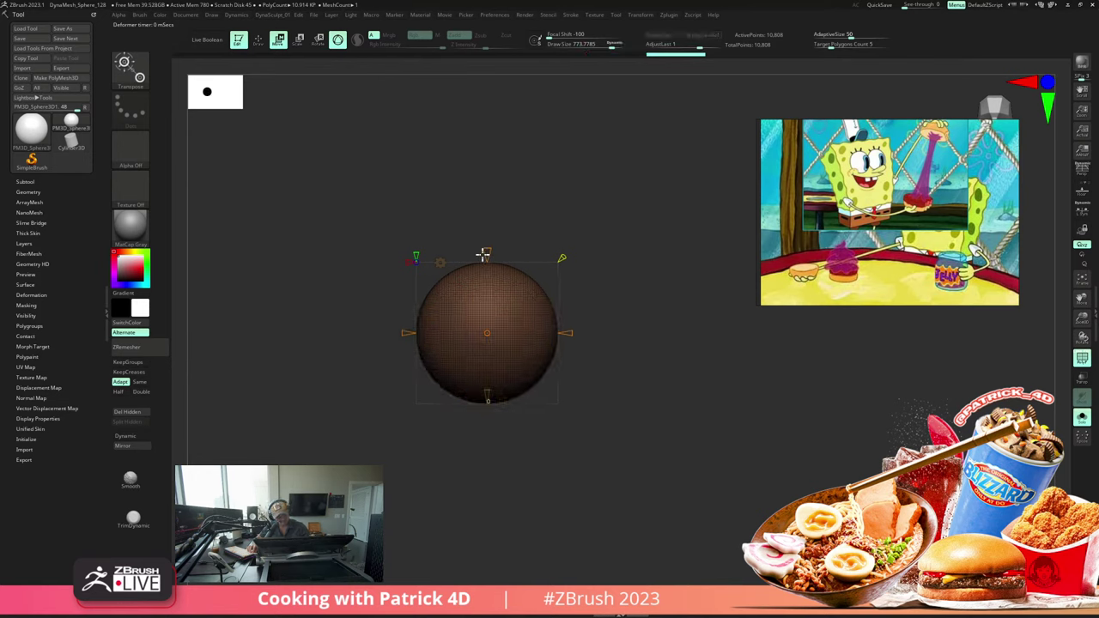
drag(484, 253, 471, 337)
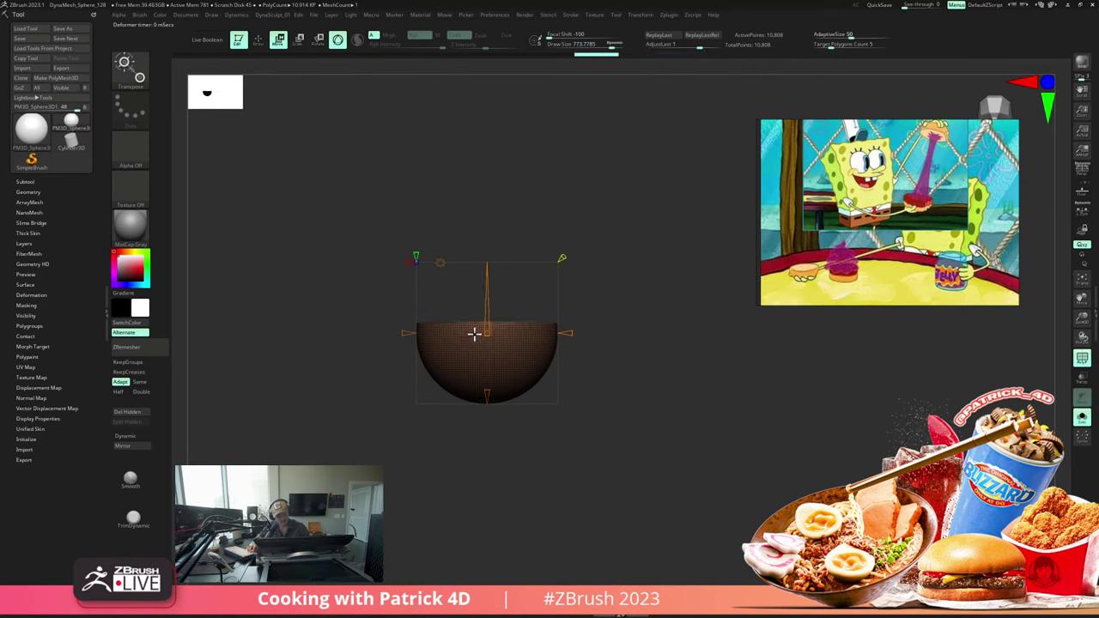
drag(486, 397, 482, 339)
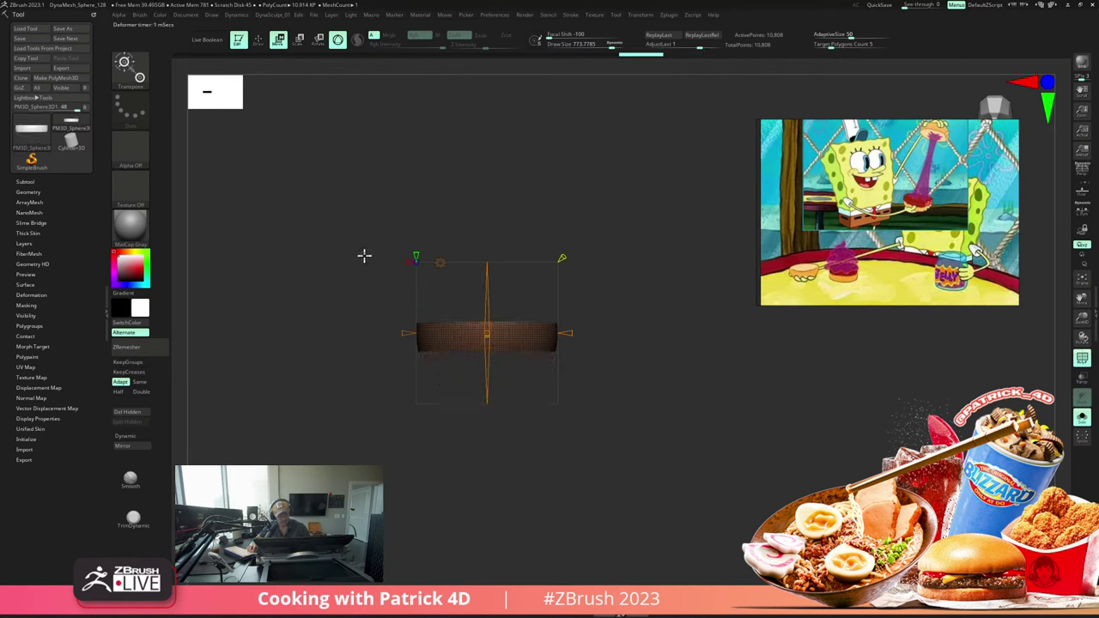
Step: Remesh the flattened disc with DynaMesh and return to draw mode
ctrl+drag(352, 228, 340, 285)
key(shift+f)
drag(314, 199, 361, 271)
key(shift+f)
key(q)
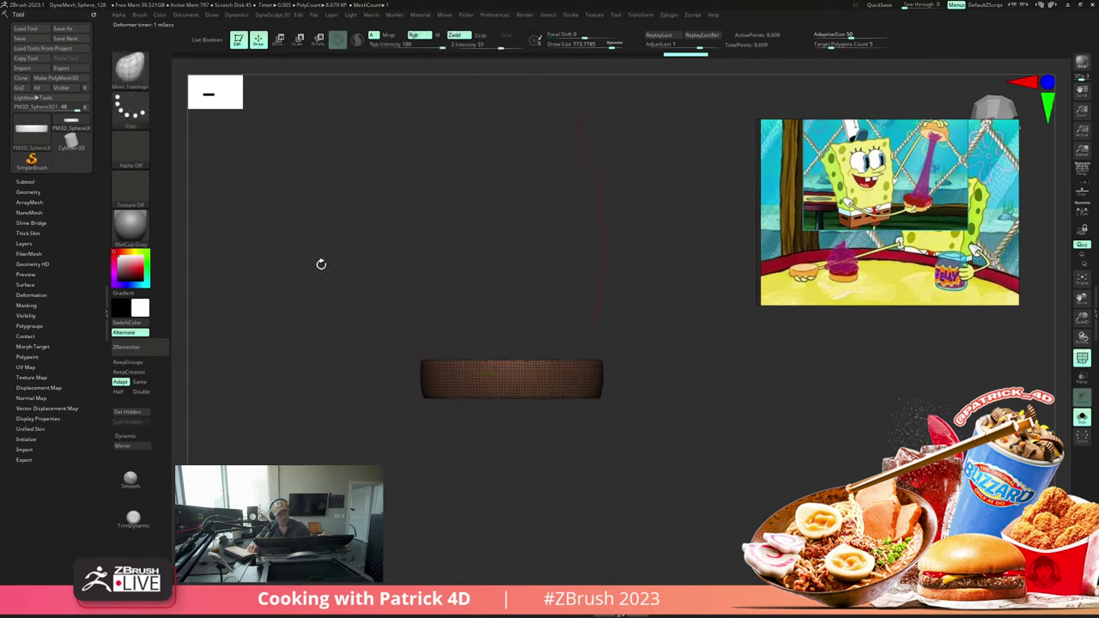
Step: Hide the disc's lower portion so only its upper part stays visible, and view it straight from above
ctrl+drag(302, 237, 733, 360)
mouse_move(332, 164)
mouse_down()
mouse_move(363, 218)
mouse_move(337, 224)
mouse_move(346, 172)
mouse_move(714, 371)
mouse_move(741, 366)
mouse_move(563, 239)
mouse_up()
ctrl+shift+drag(370, 183, 729, 372)
shift+drag(363, 197, 354, 252)
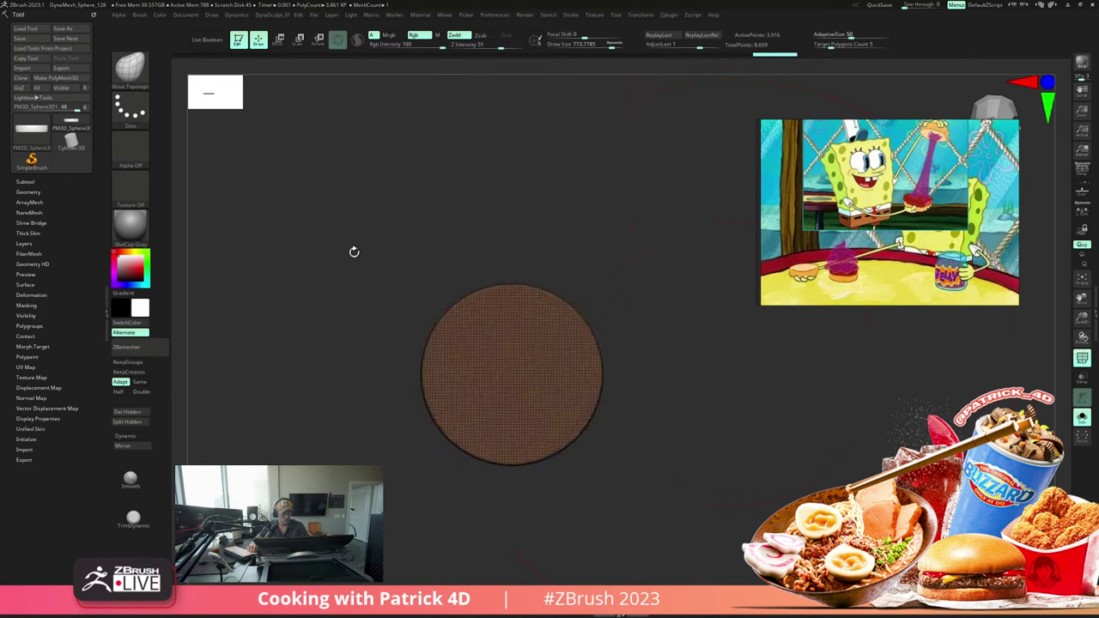
ctrl+click(137, 81)
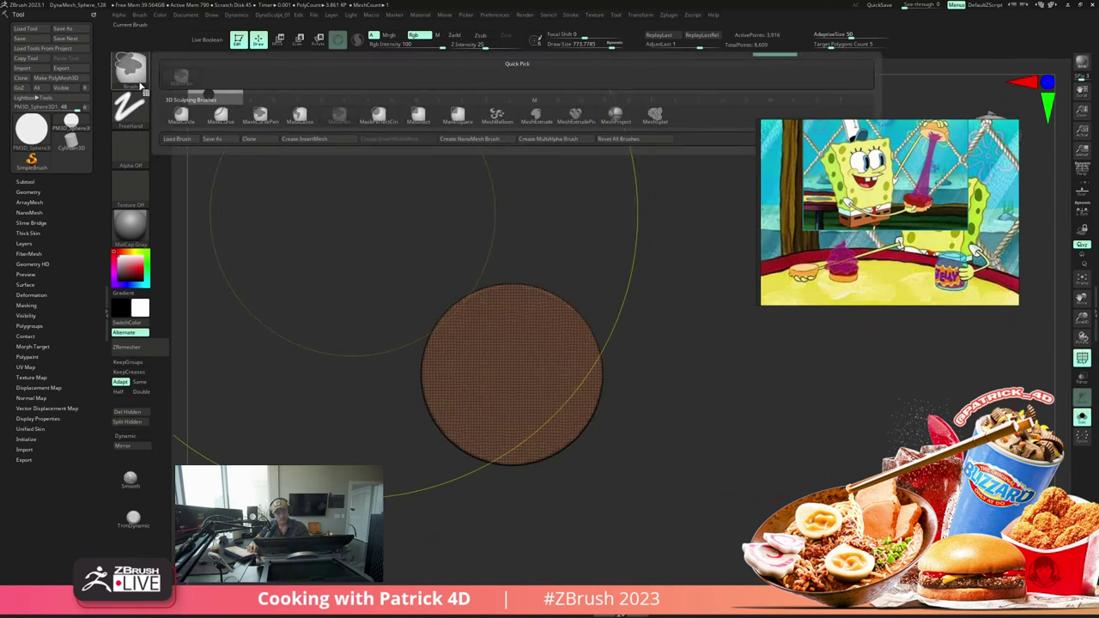
ctrl+click(136, 79)
click(181, 117)
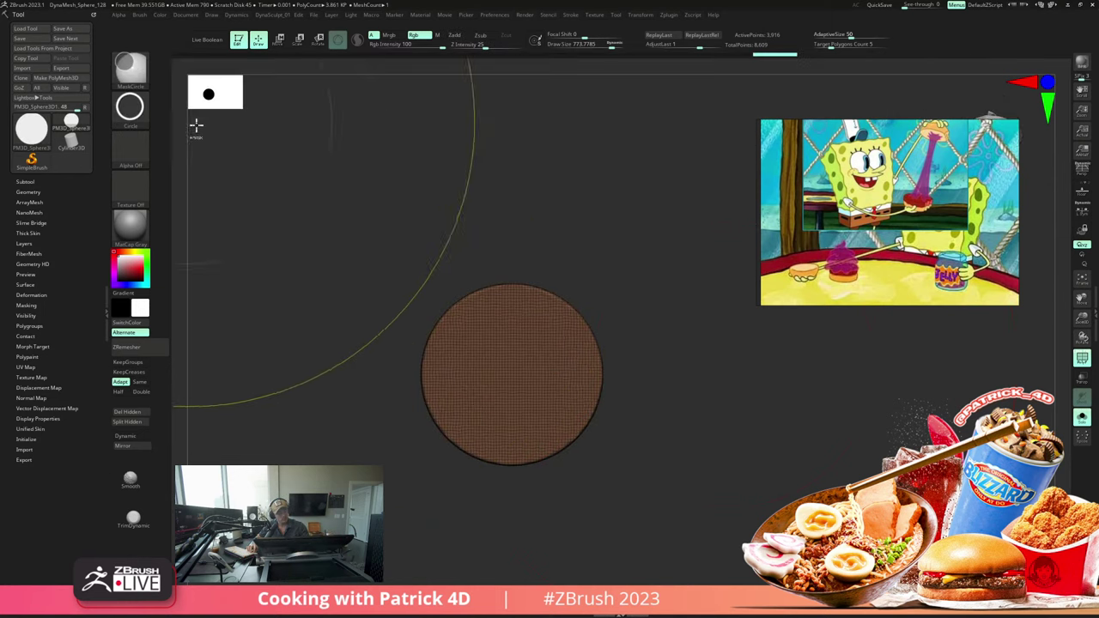
drag(472, 348, 434, 318)
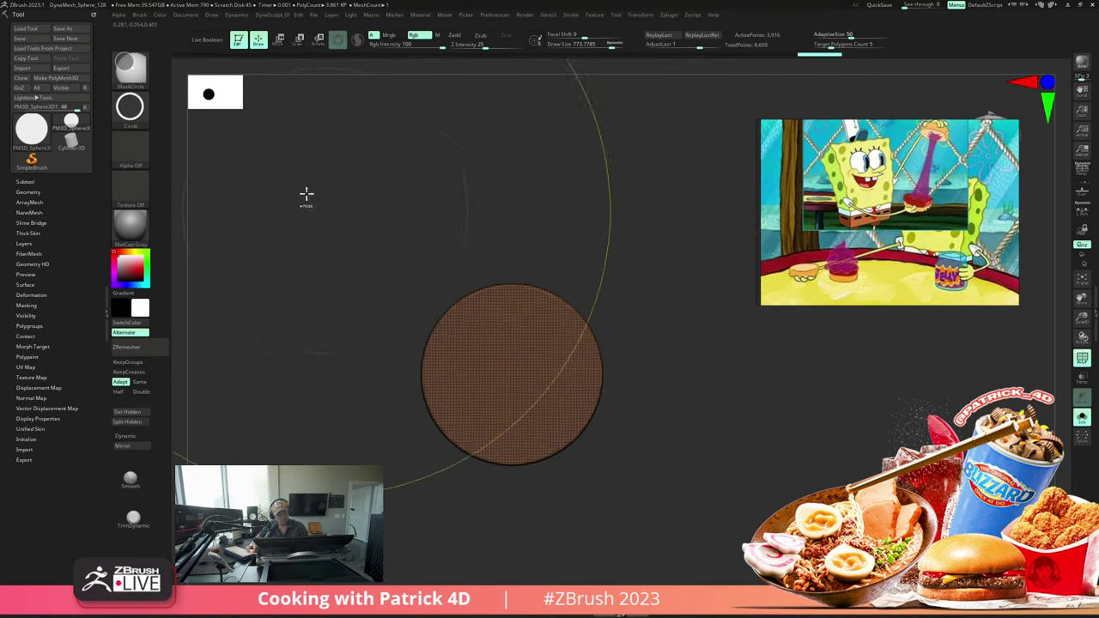
Step: Mask nearly the whole top face with a MaskPerfectCircle mask drawn from its centre and turn the masked area into a polygroup
ctrl+click(135, 79)
click(378, 117)
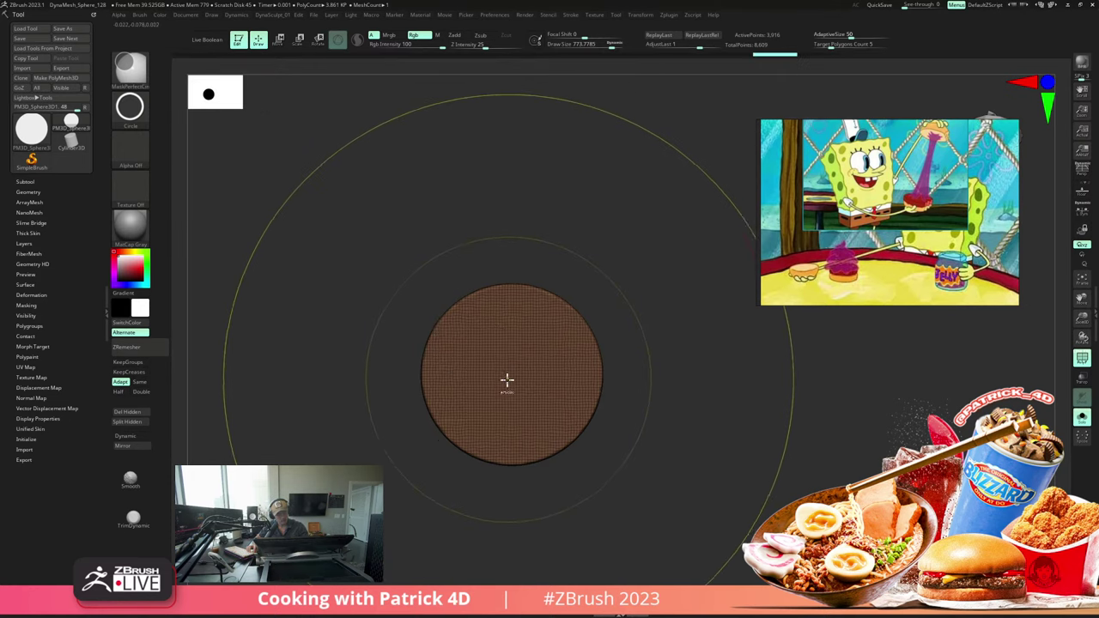
key(ctrl)
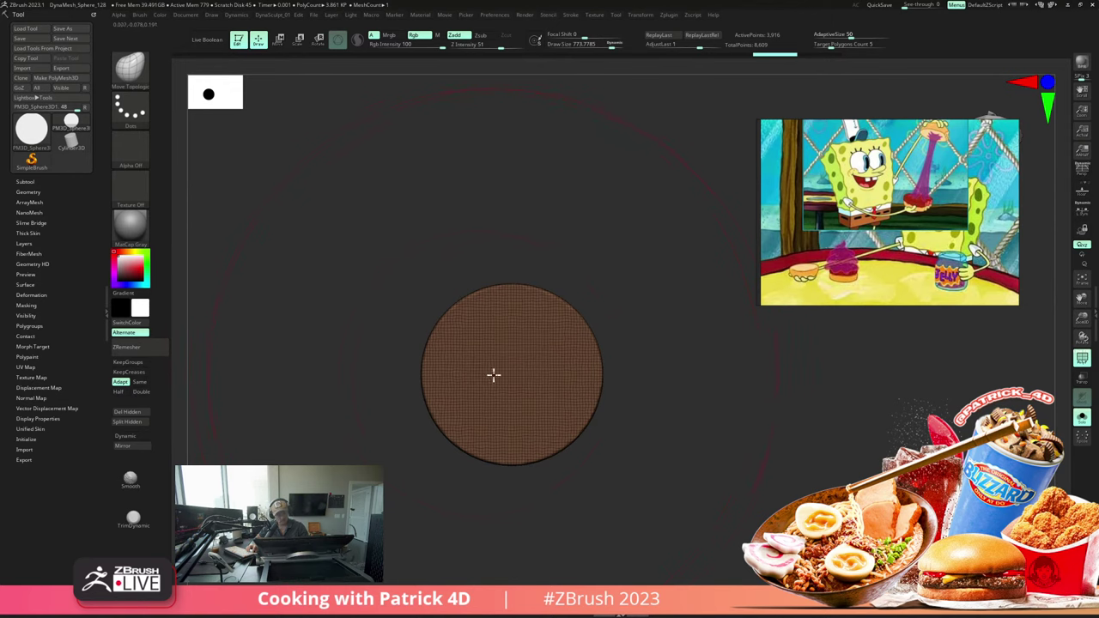
shift+drag(580, 421, 428, 450)
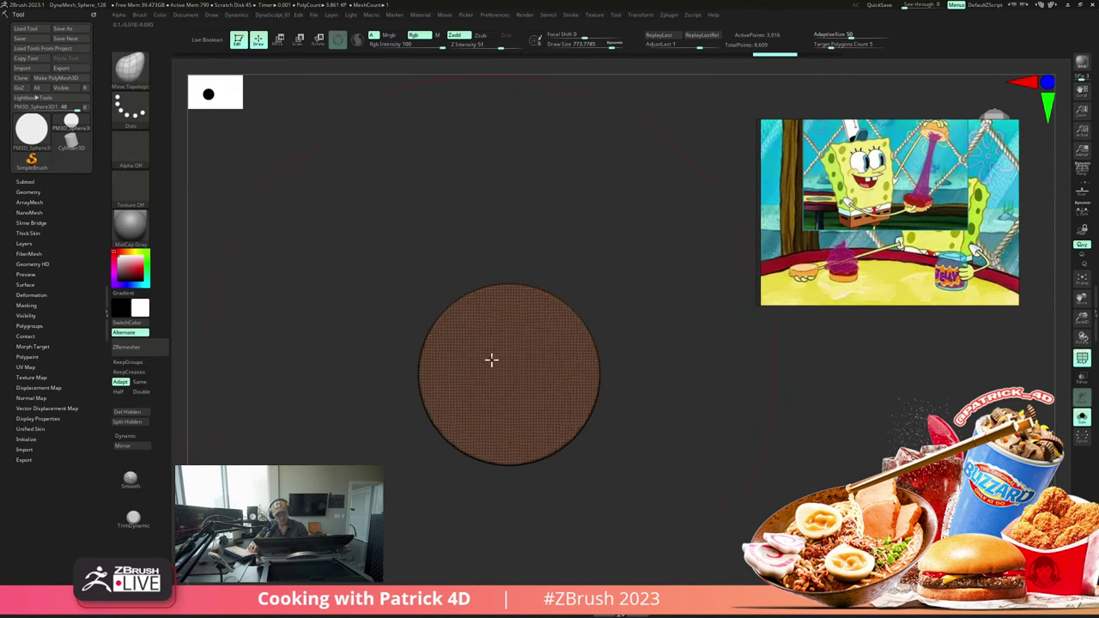
ctrl+drag(509, 376, 408, 300)
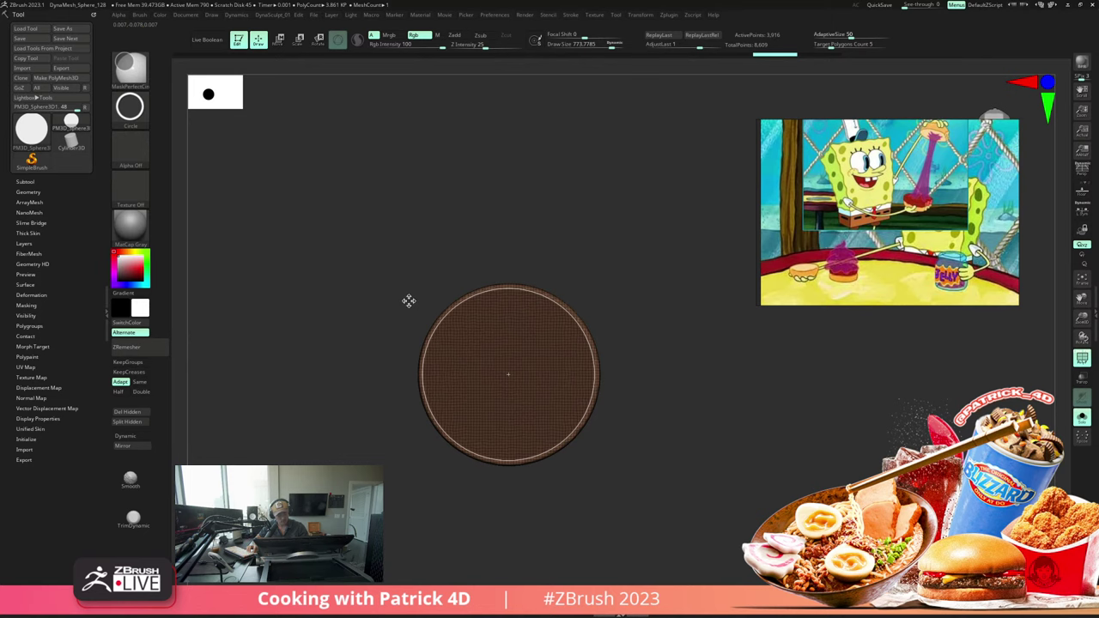
ctrl+drag(409, 300, 409, 300)
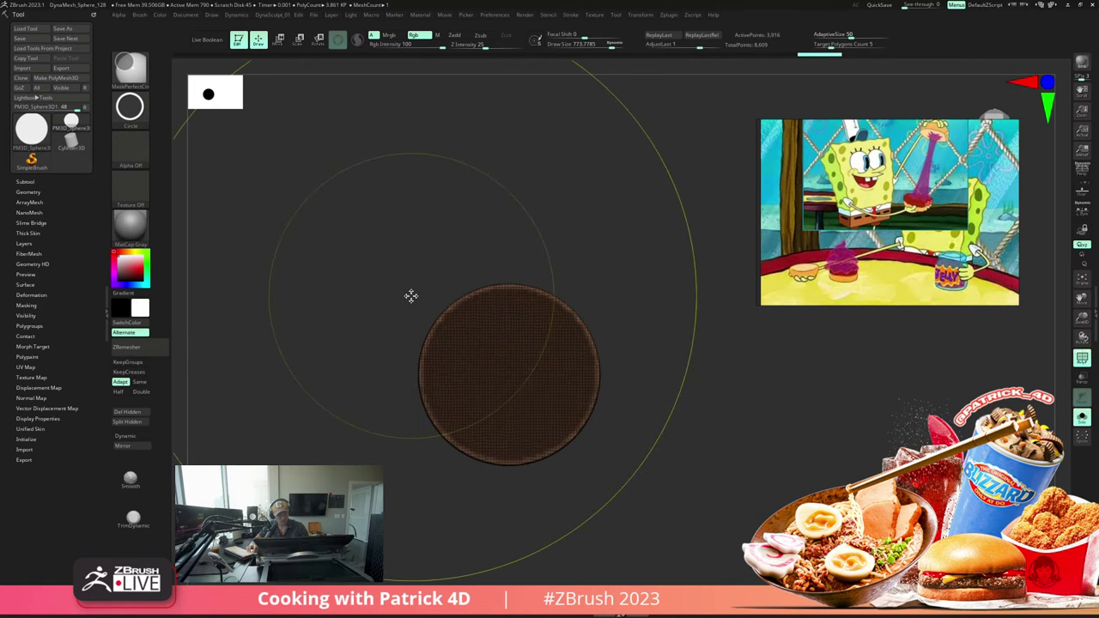
ctrl+click(333, 272)
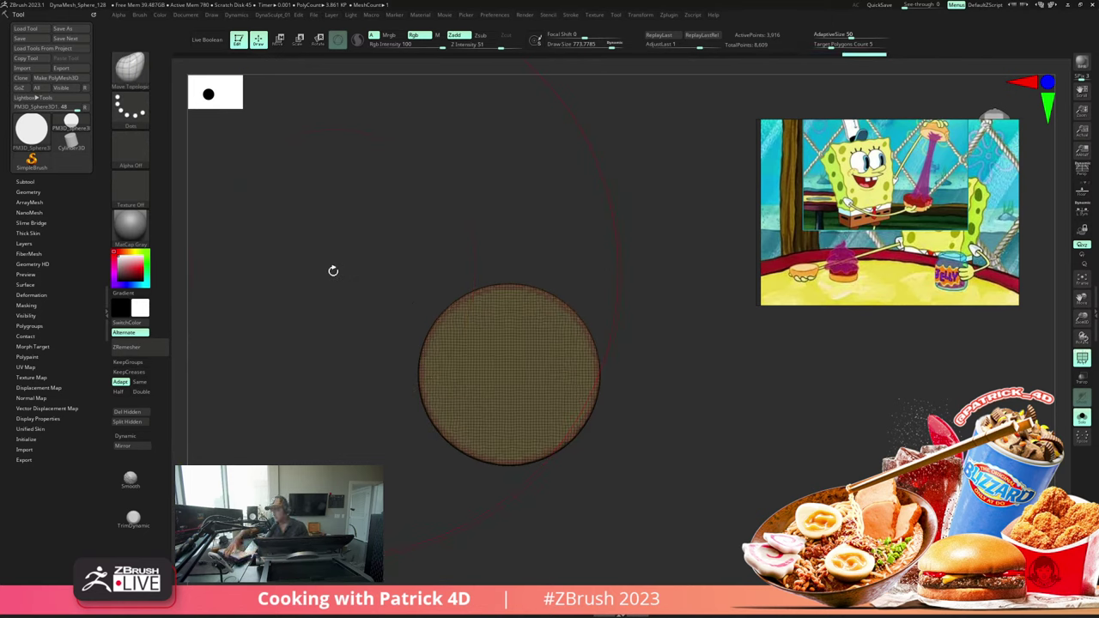
Step: Unhide the rest of the disc and view it from the side
mouse_move(333, 270)
mouse_down()
mouse_move(338, 229)
mouse_move(318, 291)
mouse_move(328, 248)
mouse_move(361, 297)
mouse_move(331, 285)
mouse_move(333, 304)
mouse_move(325, 270)
mouse_up()
drag(277, 326, 465, 341)
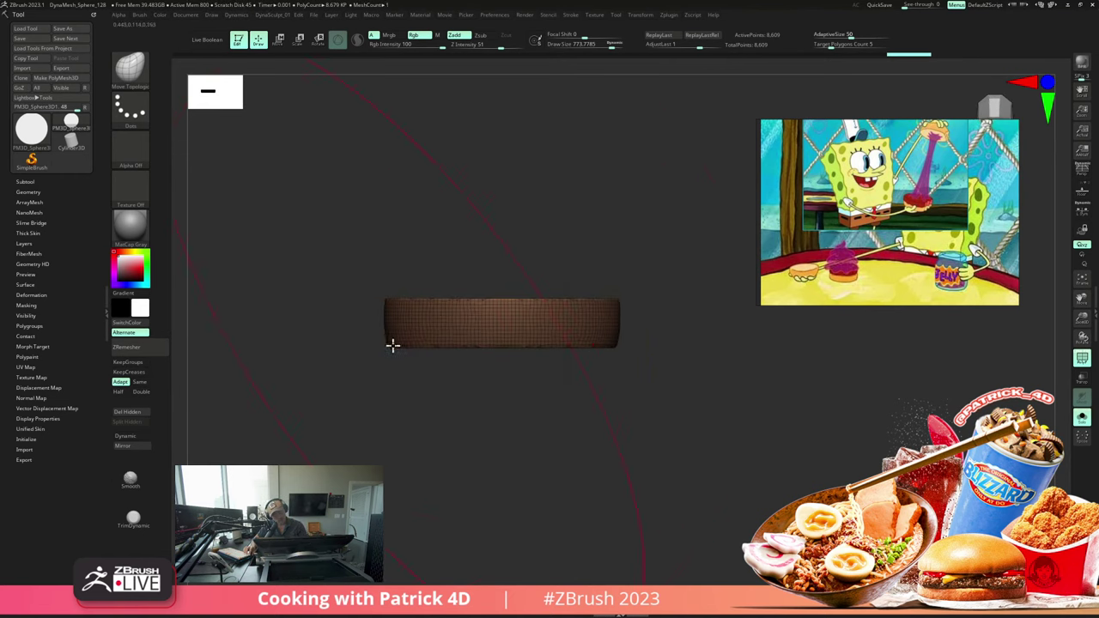
mouse_move(392, 345)
mouse_down()
mouse_move(432, 356)
mouse_move(417, 348)
mouse_move(483, 343)
mouse_move(319, 313)
mouse_move(305, 322)
mouse_move(307, 308)
mouse_up()
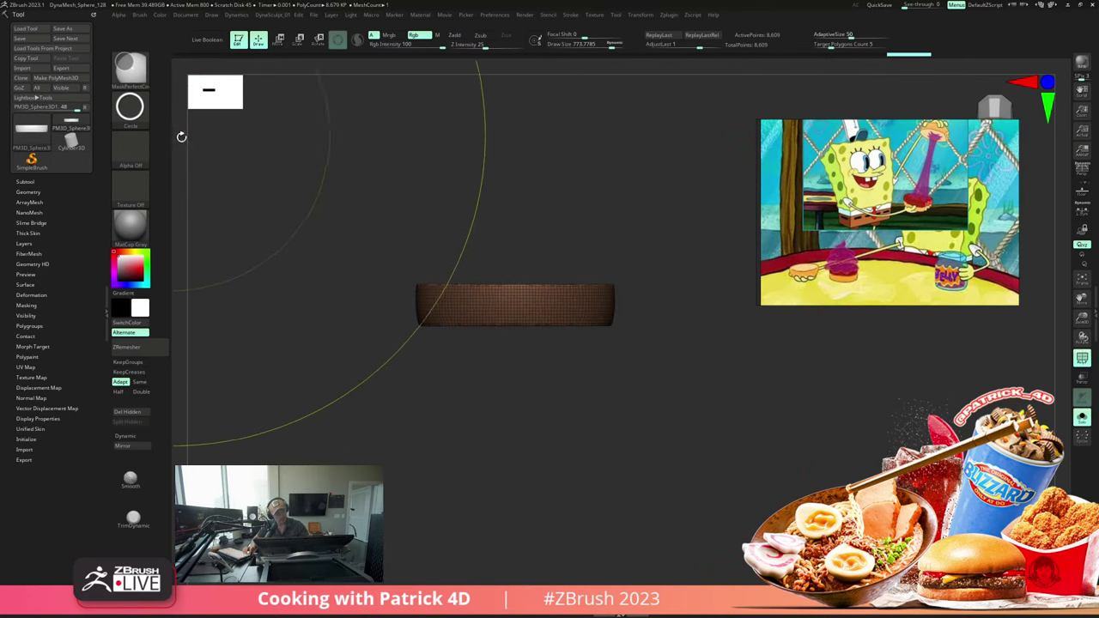
Step: Set the masking brush back to MaskPen and mask the disc's upper part, leaving the lower part unmasked
ctrl+click(136, 73)
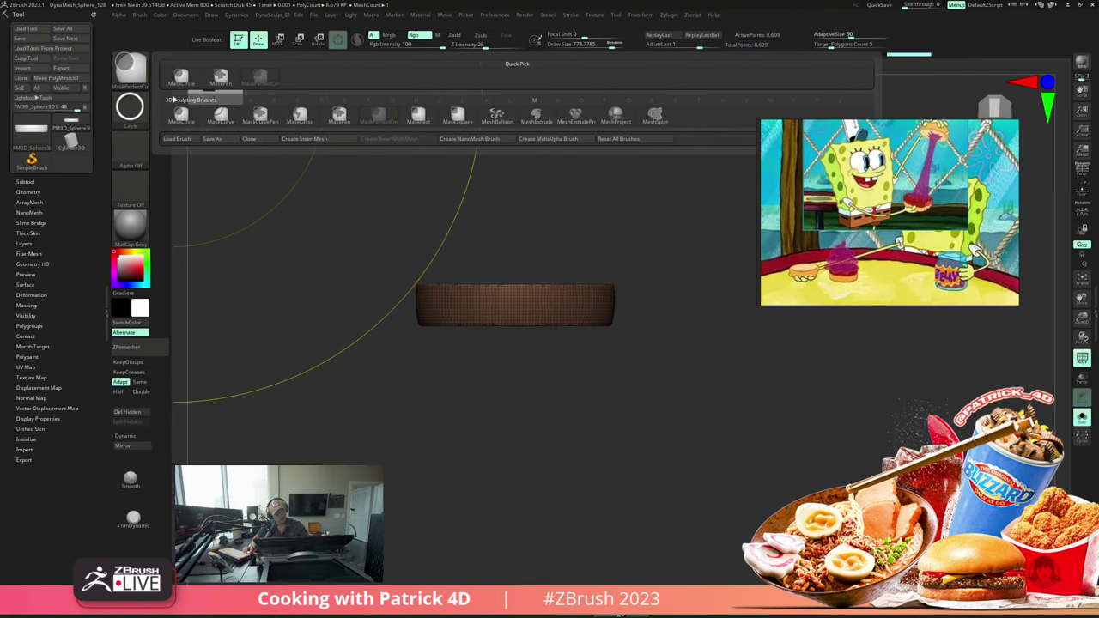
click(220, 77)
mouse_move(287, 307)
ctrl+mouse_down()
mouse_move(503, 364)
mouse_move(757, 461)
mouse_move(763, 446)
ctrl+mouse_up()
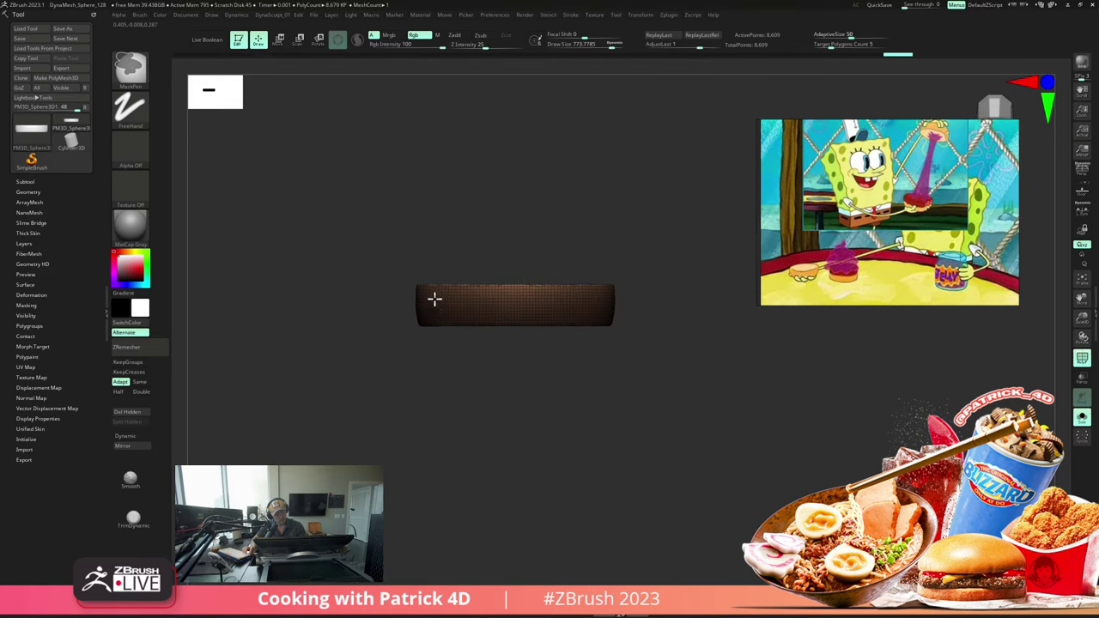
ctrl+click(348, 256)
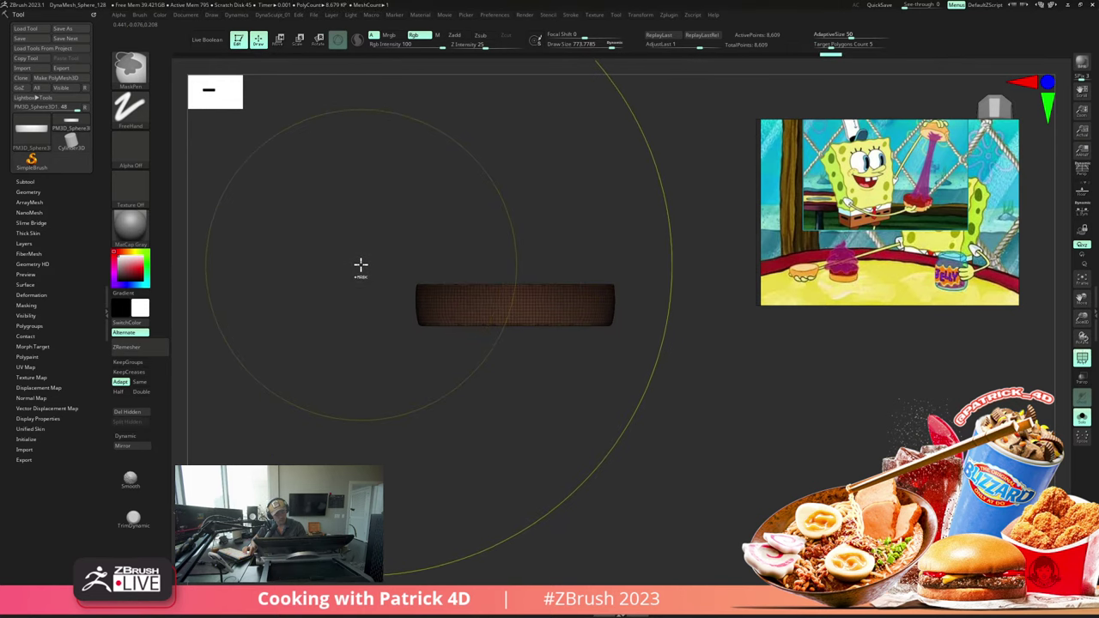
Step: Round the disc's lower edge with a strongly negative Contrast deformation, clear the mask and remesh with DynaMesh
drag(12, 273, 13, 242)
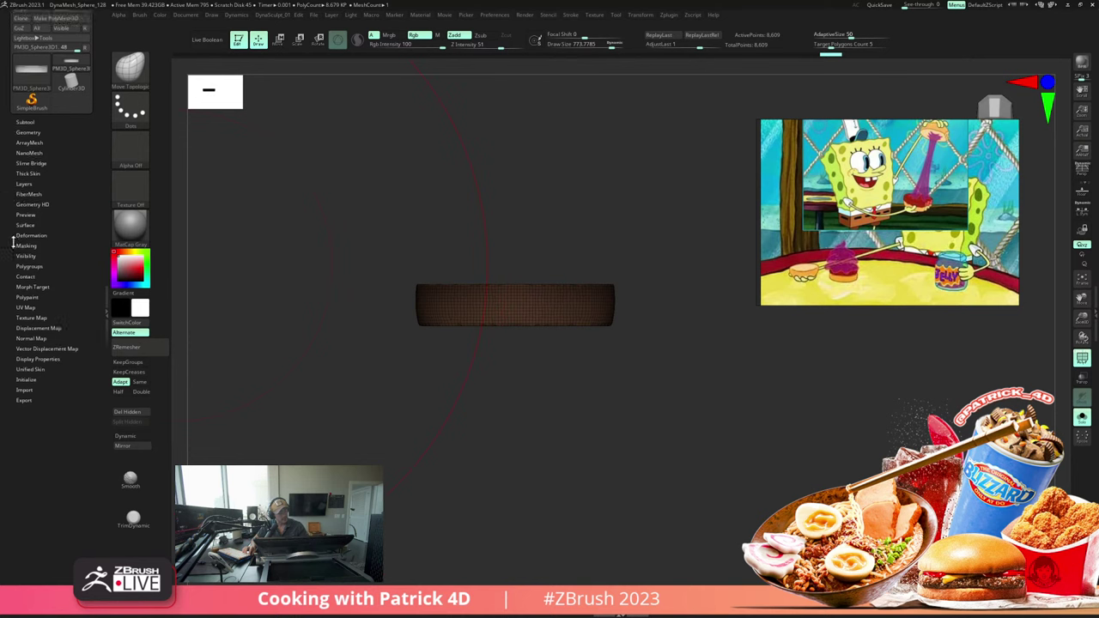
click(16, 236)
scroll(7, 339, down, 3)
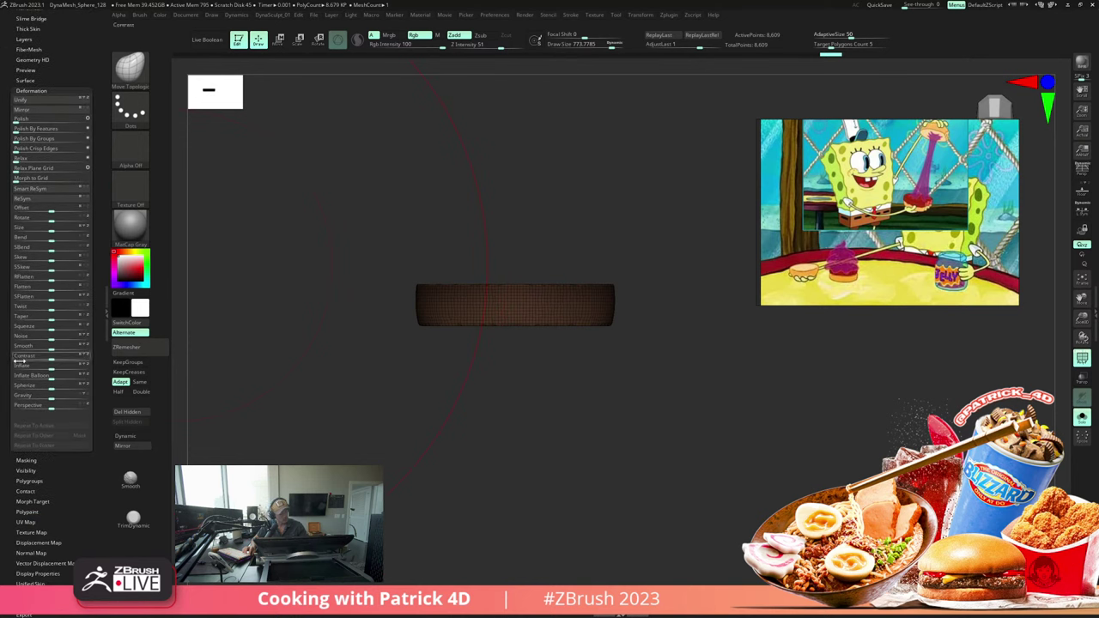
drag(24, 356, 17, 356)
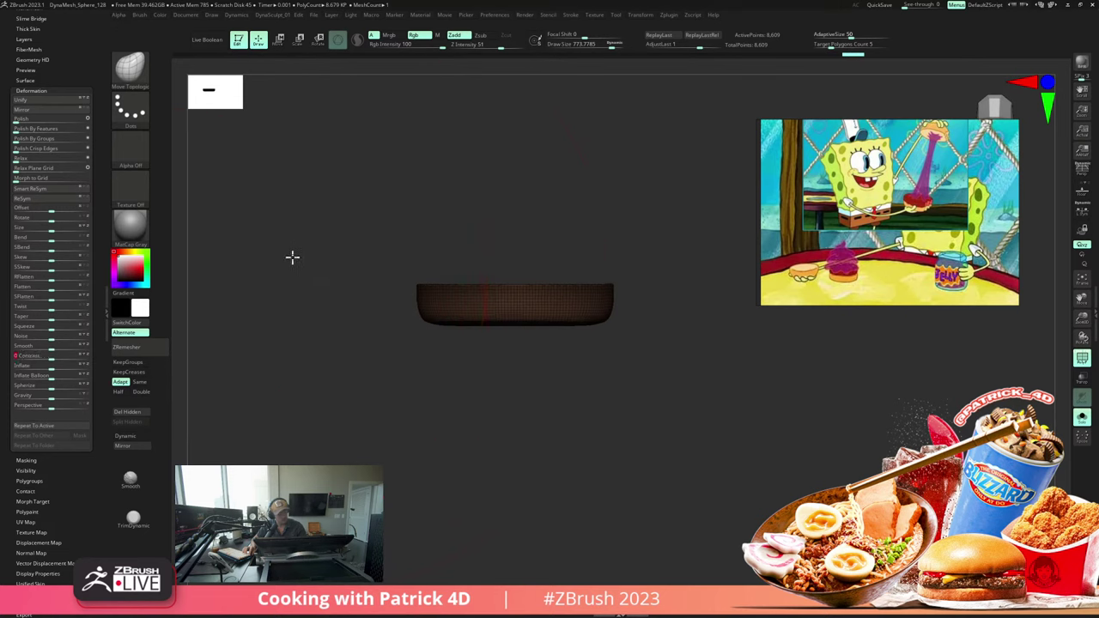
drag(292, 255, 300, 320)
scroll(15, 86, up, 3)
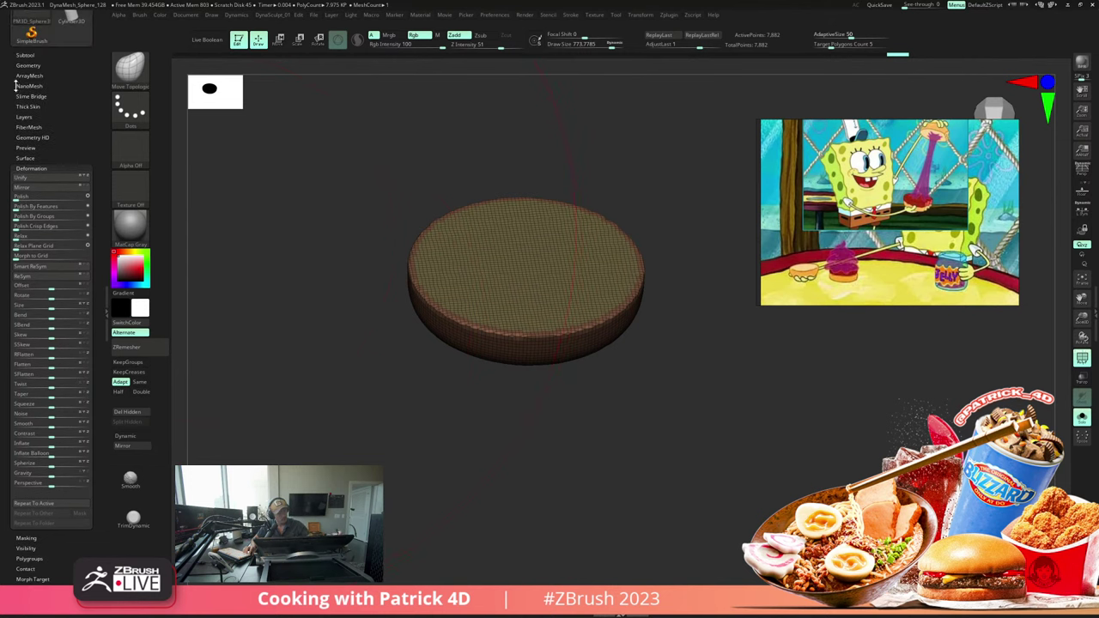
Step: ZRemesh the disc with Half and KeepGroups enabled
click(26, 67)
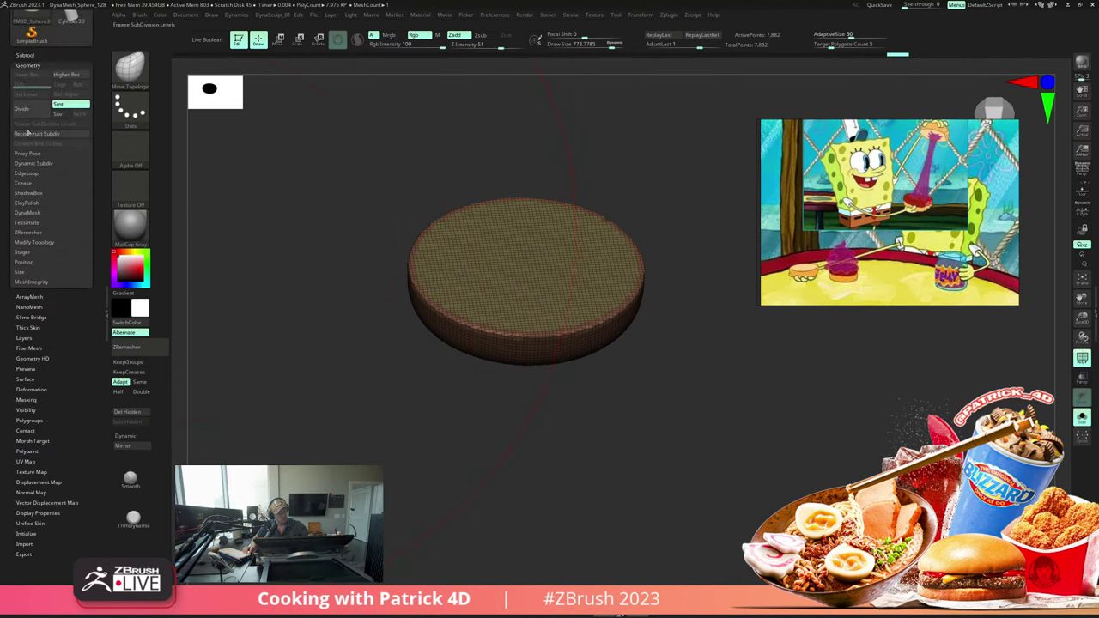
click(39, 232)
click(69, 293)
click(42, 274)
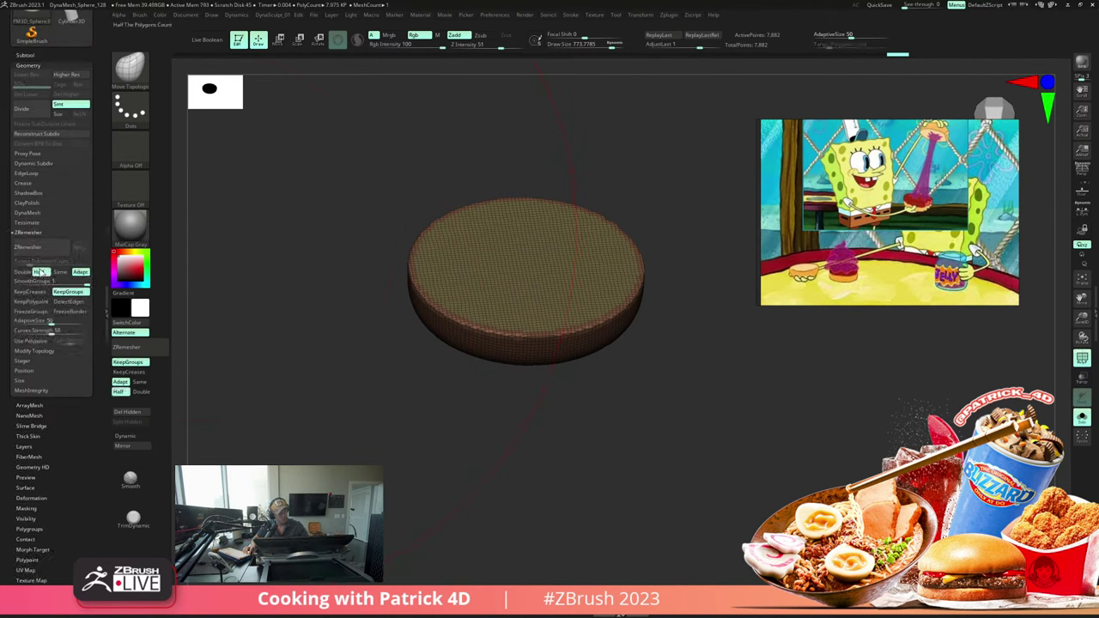
click(40, 250)
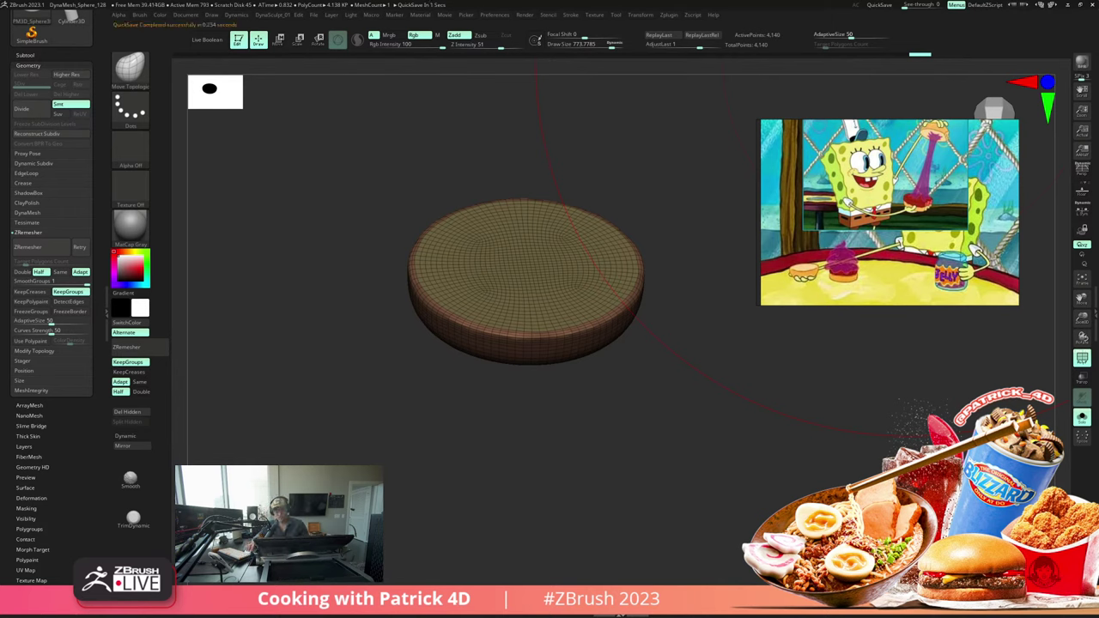
Step: Turn off the polyframe and examine the remeshed disc's shape from the side and from above
key(g)
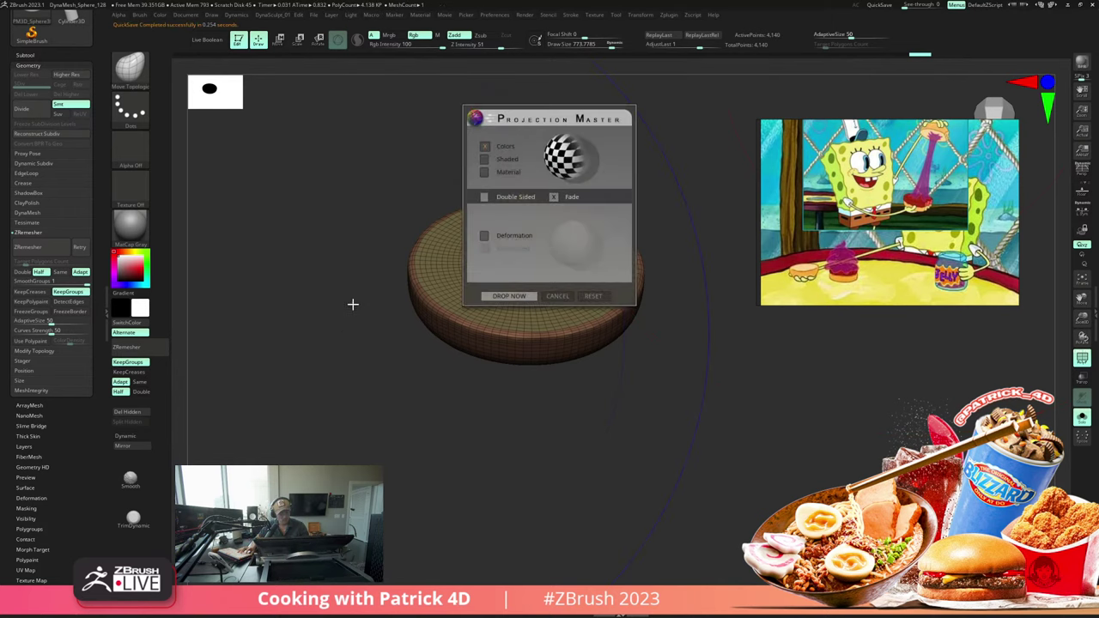
click(559, 297)
key(shift+f)
mouse_move(322, 319)
shift+mouse_down()
mouse_move(307, 253)
mouse_move(334, 309)
mouse_move(307, 327)
mouse_move(316, 334)
mouse_move(313, 308)
shift+mouse_up()
key(shift+f)
key(shift+f)
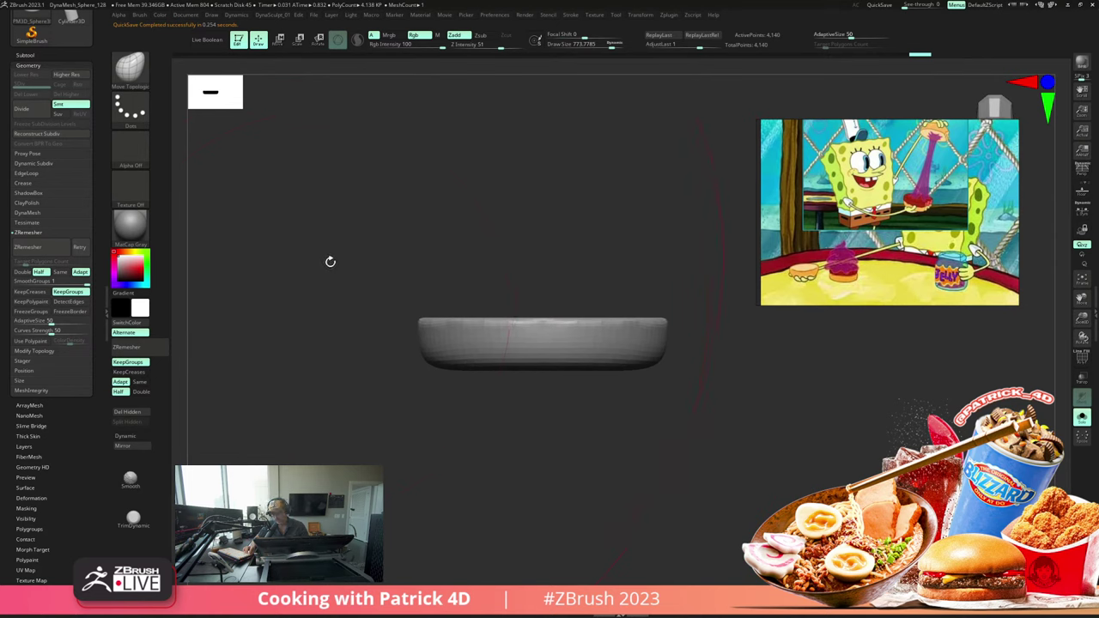
drag(329, 261, 316, 302)
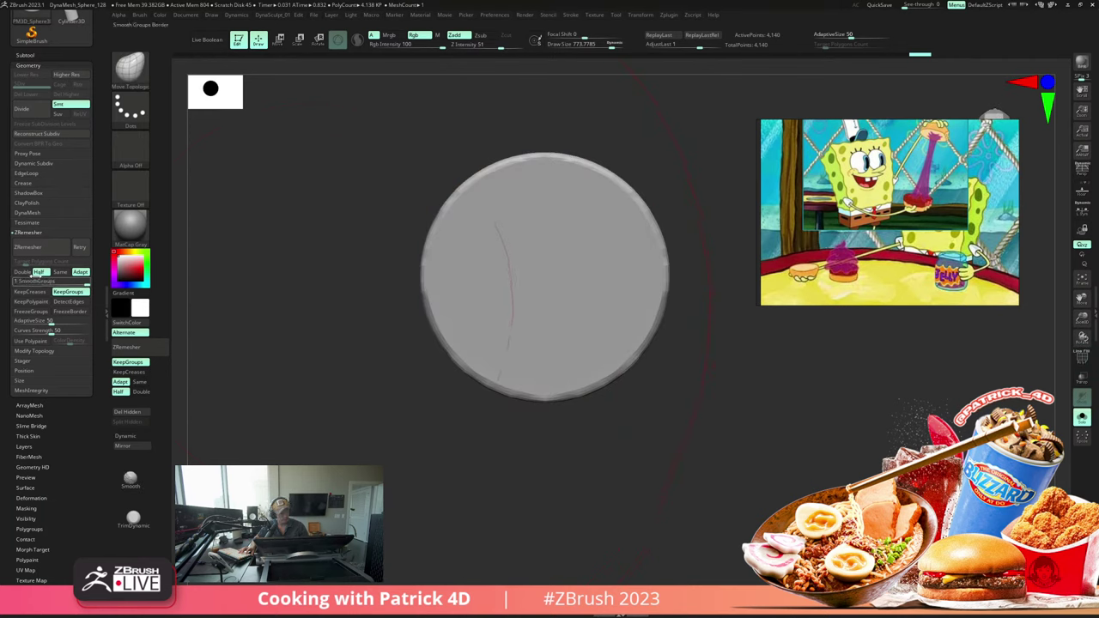
Step: ZRemesh the disc a second time with the Half and KeepGroups settings to reduce its polygons further
click(35, 248)
key(shift+f)
mouse_move(304, 342)
mouse_down()
mouse_move(297, 277)
mouse_move(302, 338)
mouse_move(307, 326)
mouse_up()
key(shift+f)
Step: Divide the disc three times to reach subdivision level 4
click(26, 112)
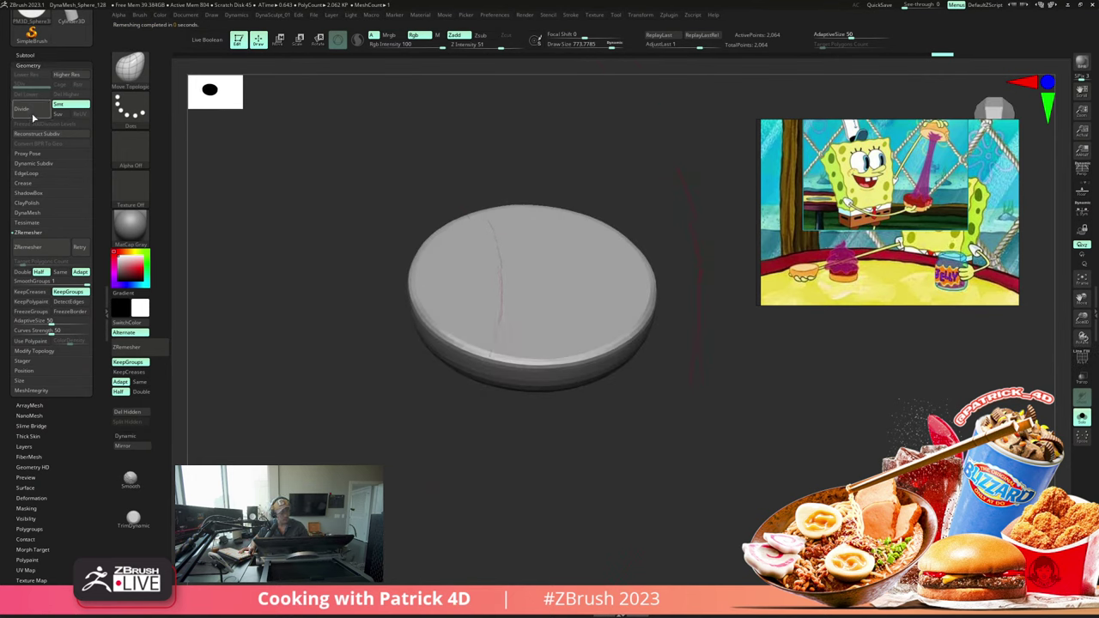
click(26, 112)
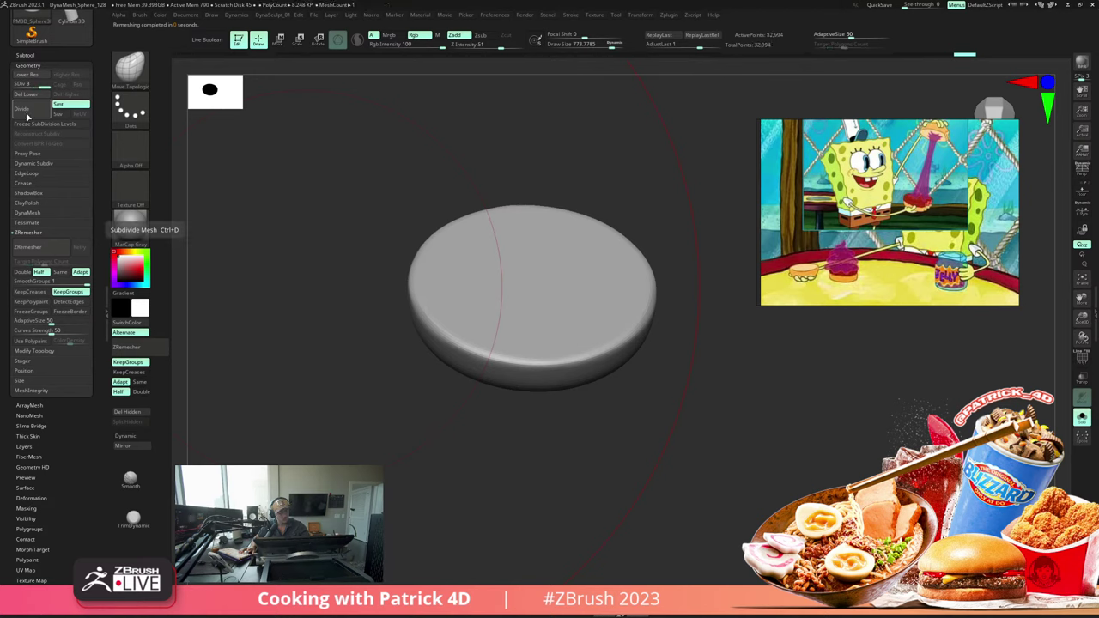
click(26, 111)
mouse_move(336, 277)
mouse_down()
mouse_move(329, 231)
mouse_move(338, 269)
mouse_up()
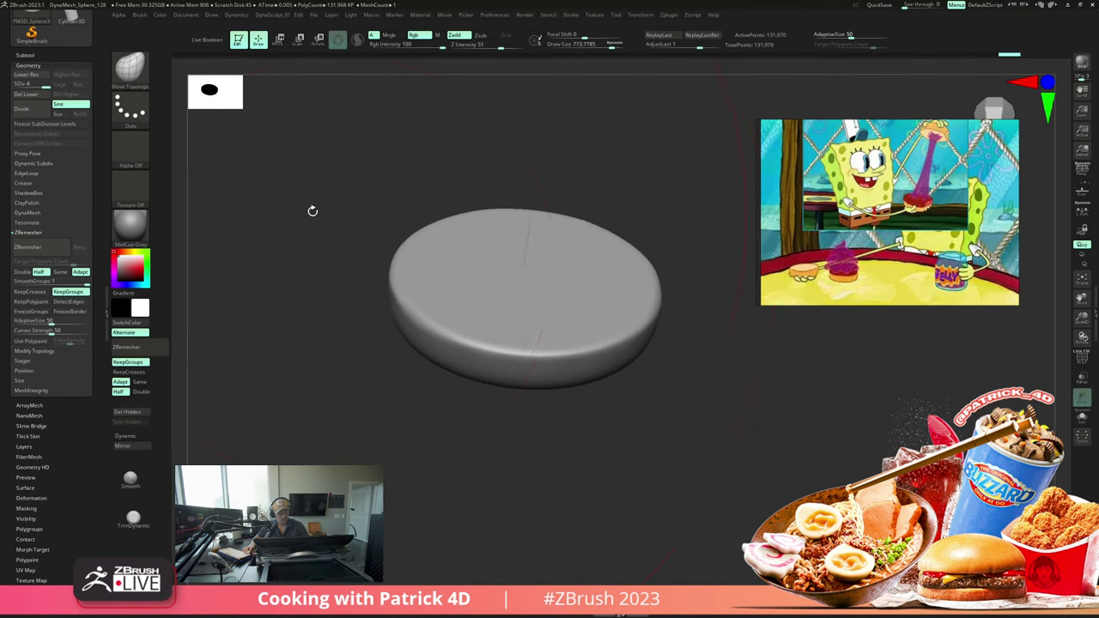
drag(312, 210, 318, 215)
Step: Use the isolated top-face polygroup to mask the disc's sides and underside, leaving the top face unmasked
ctrl+shift+click(431, 250)
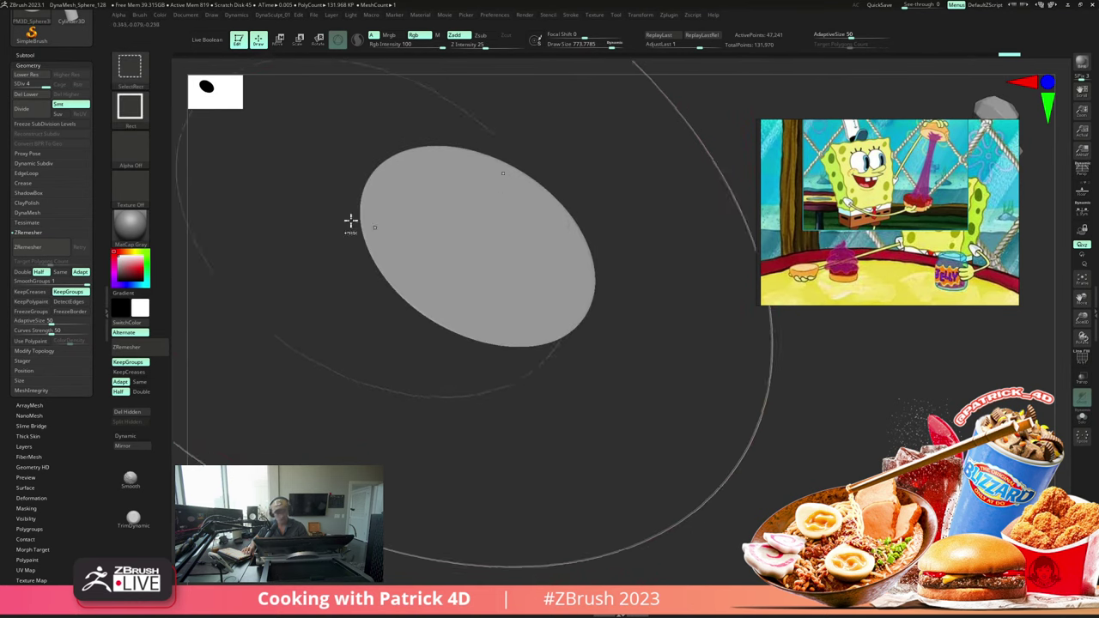
ctrl+click(272, 228)
ctrl+shift+click(272, 227)
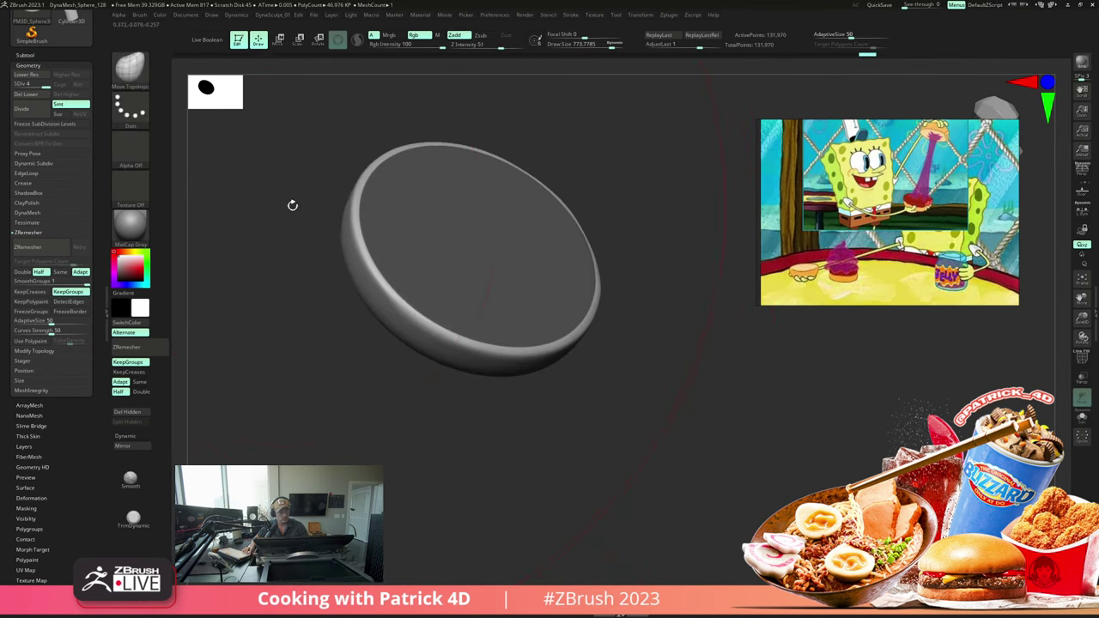
ctrl+click(320, 208)
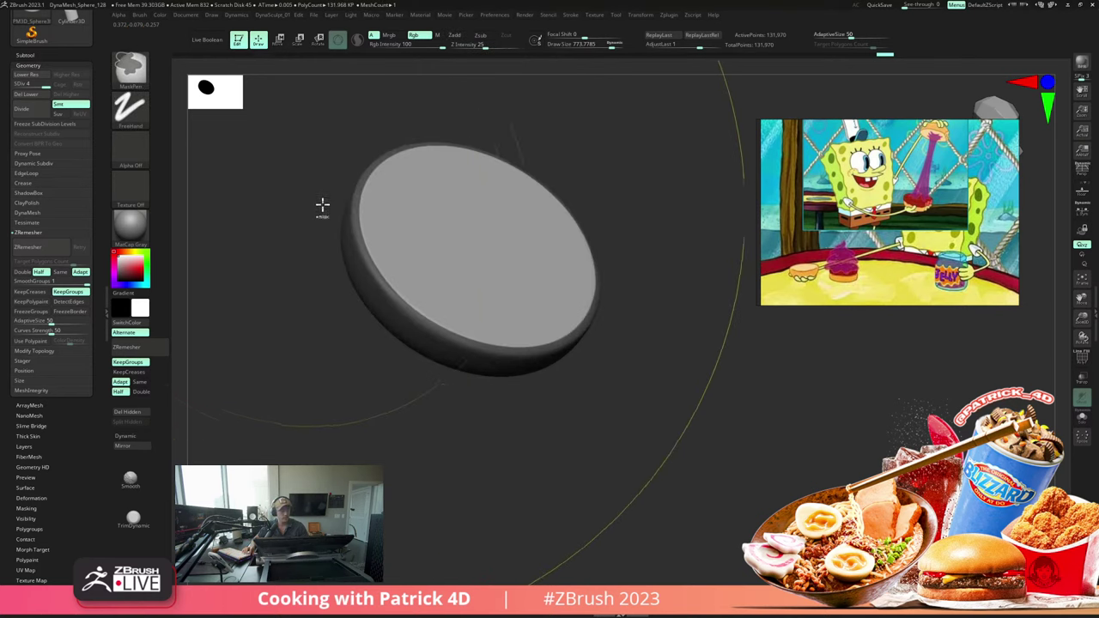
Step: Blur the mask repeatedly to soften its border around the disc's top rim
ctrl+click(383, 246)
ctrl+click(383, 247)
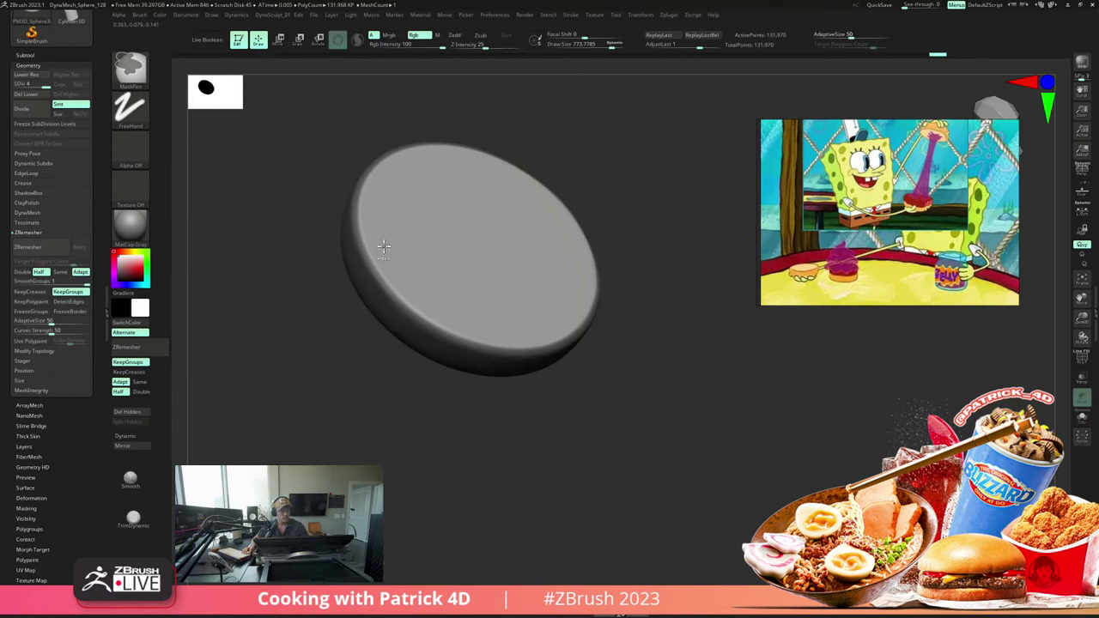
ctrl+click(310, 221)
ctrl+click(298, 201)
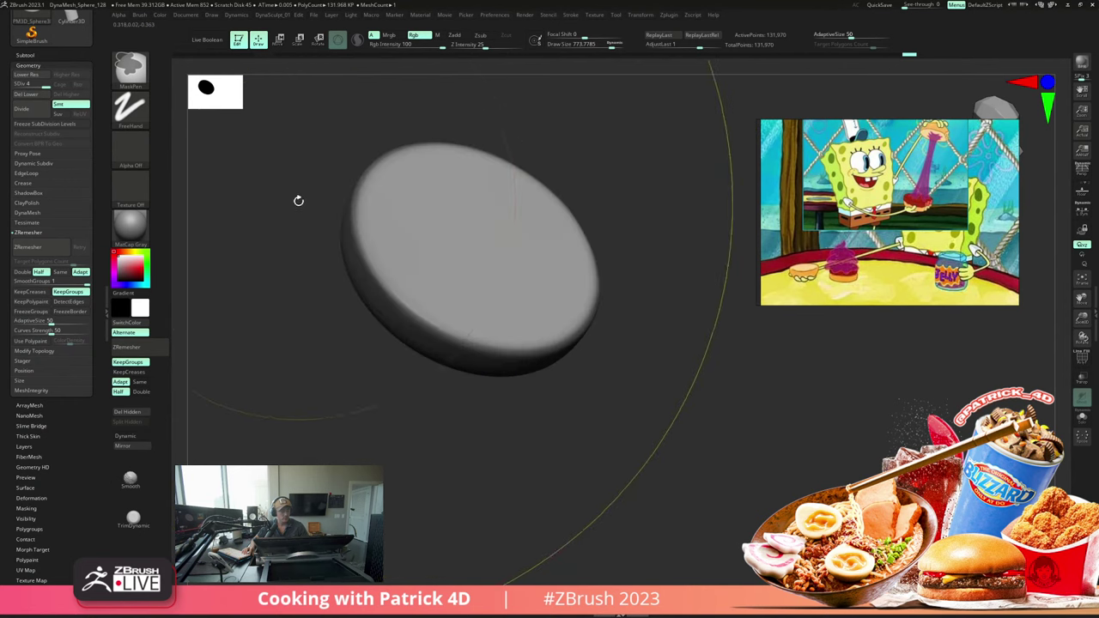
alt+drag(267, 179, 308, 241)
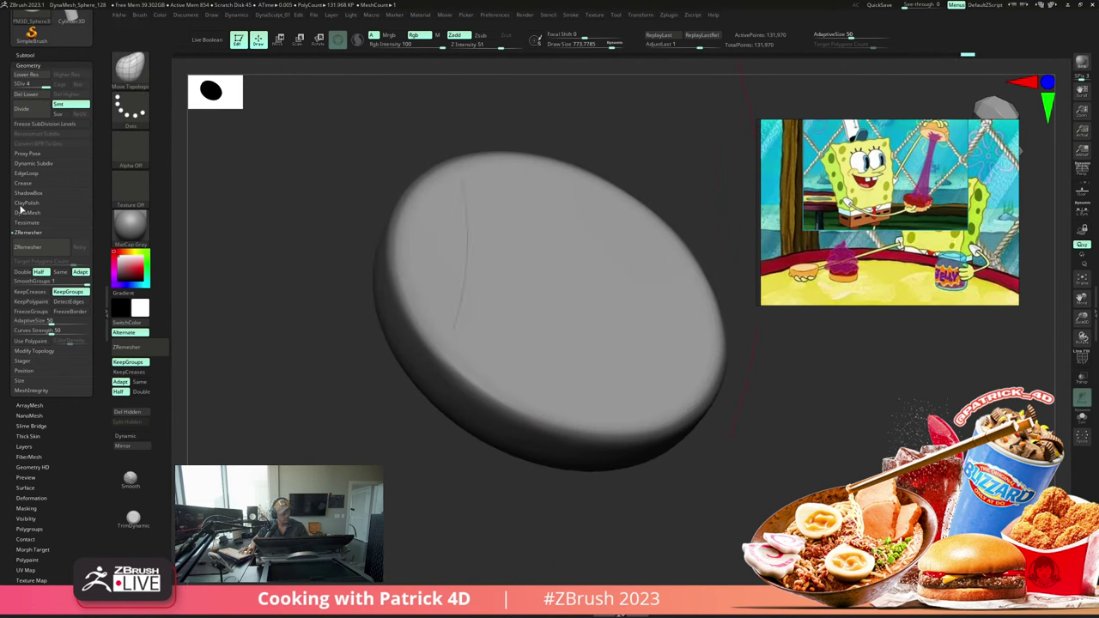
Step: Open NoiseMaker for the disc's surface and set the Noise Scale to about 47 and Magnify By Mask to 0
scroll(24, 431, down, 2)
click(25, 431)
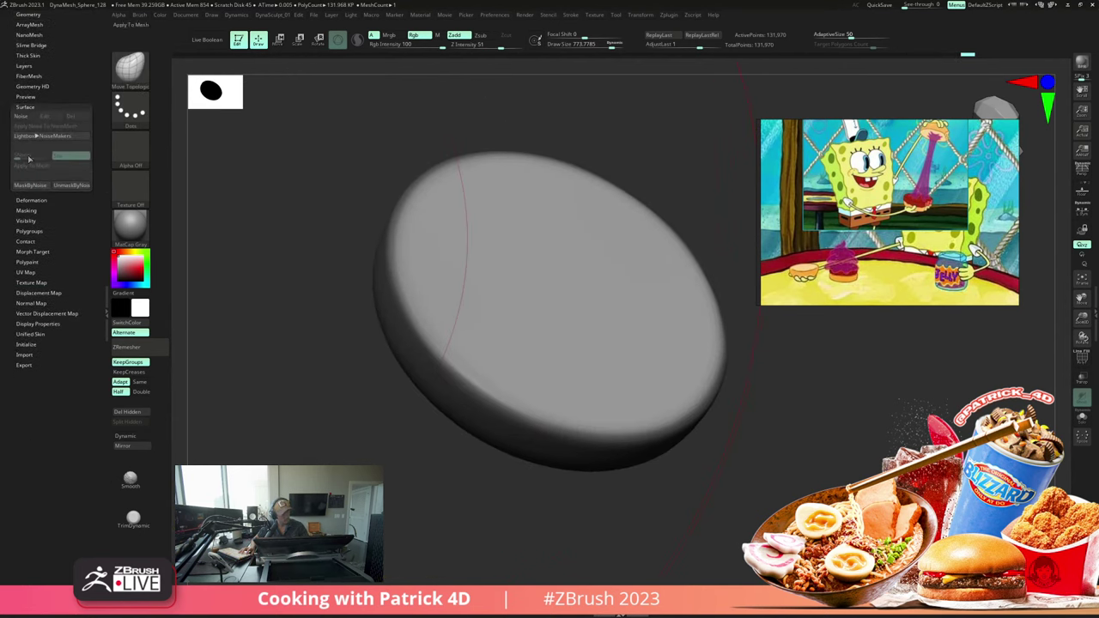
click(23, 117)
drag(73, 155, 150, 162)
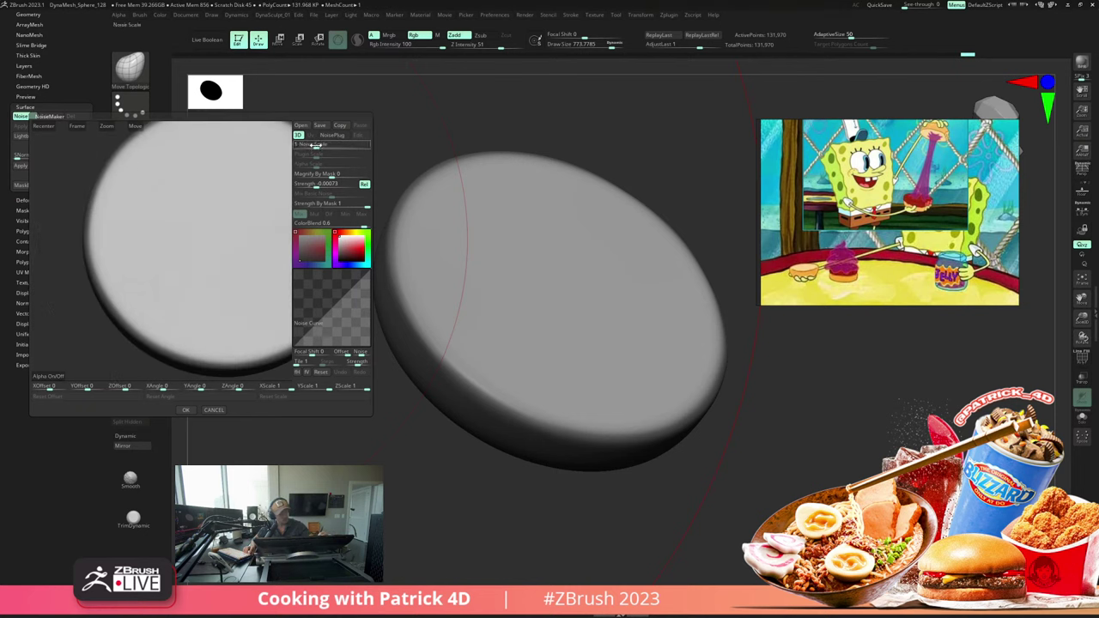
click(340, 145)
click(323, 175)
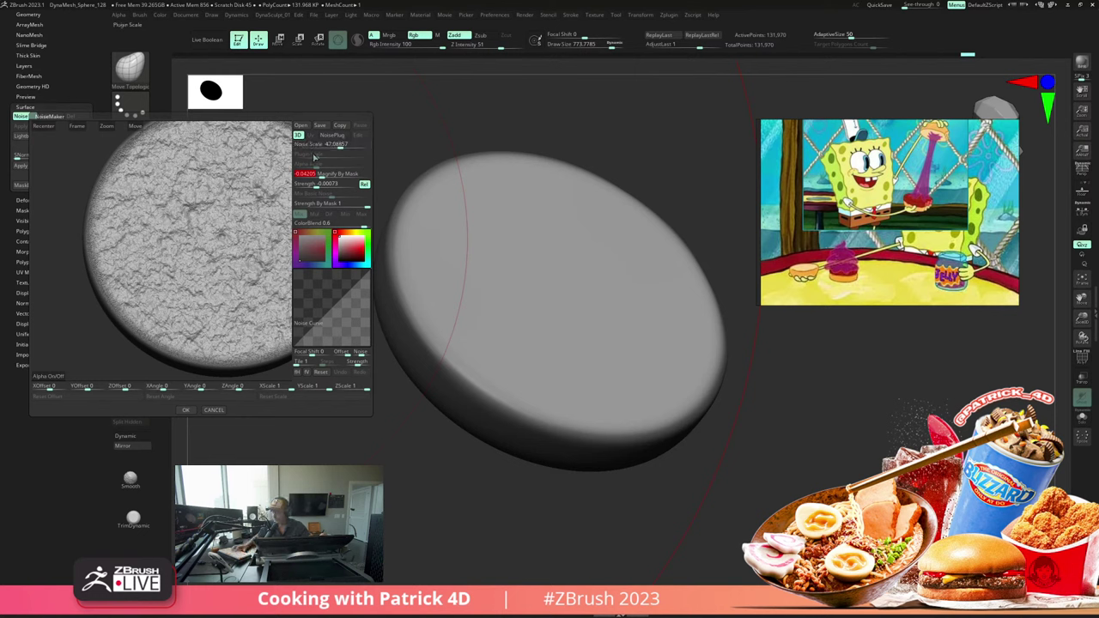
text(0)
key(Return)
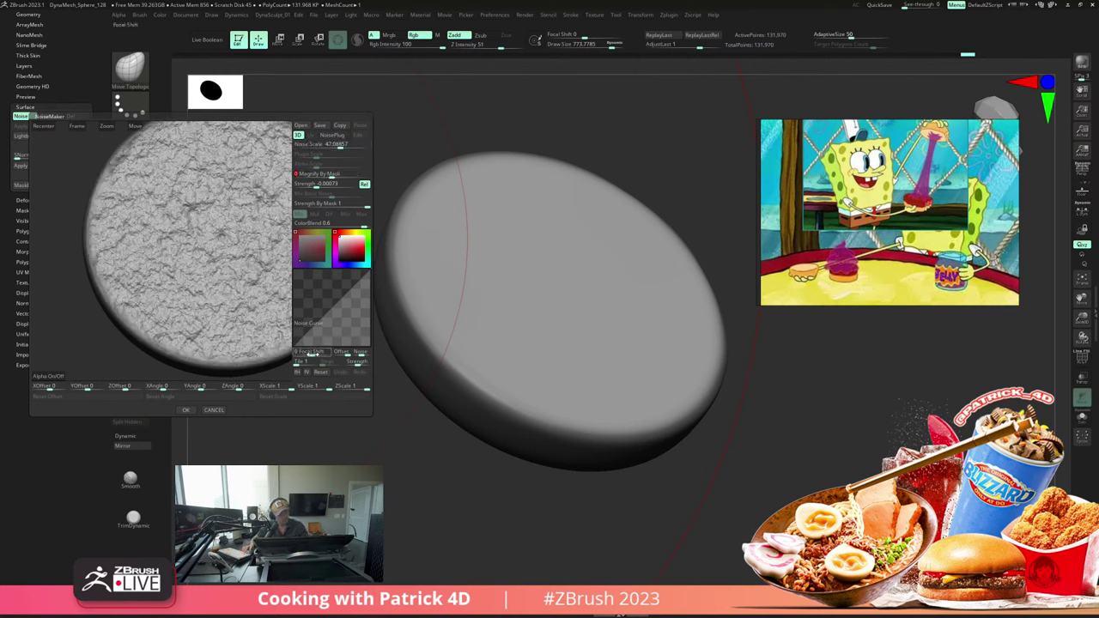
Step: Refine the noise with Focal Shift 74, Noise Scale about 14.16 and a stronger negative Strength, and mask the top face by it
drag(313, 354, 325, 354)
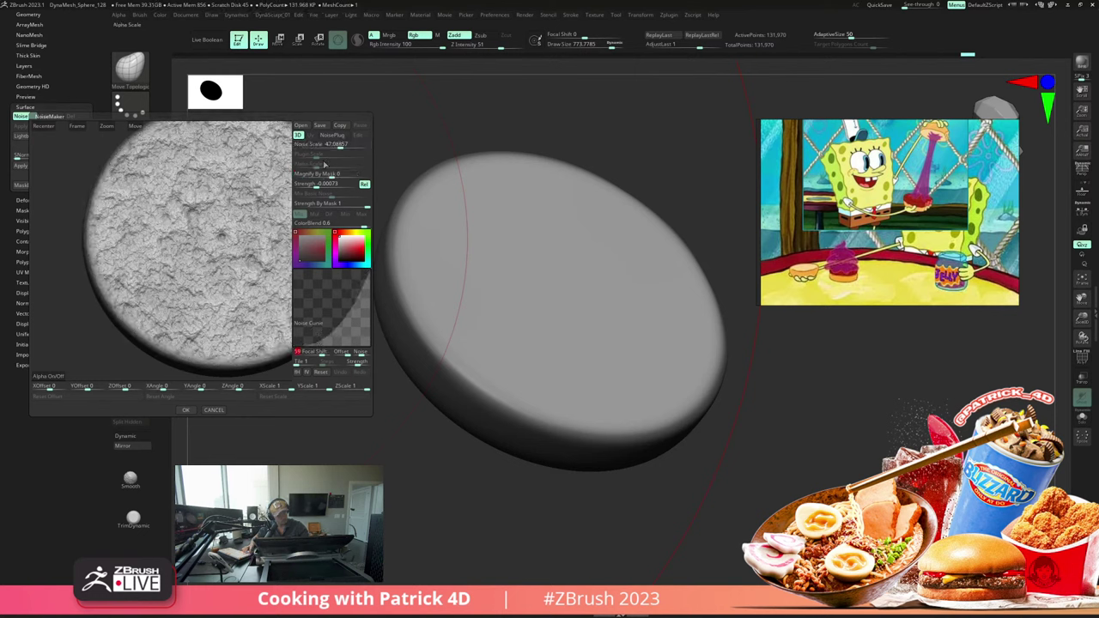
drag(340, 146, 337, 147)
drag(323, 353, 318, 352)
drag(326, 145, 331, 143)
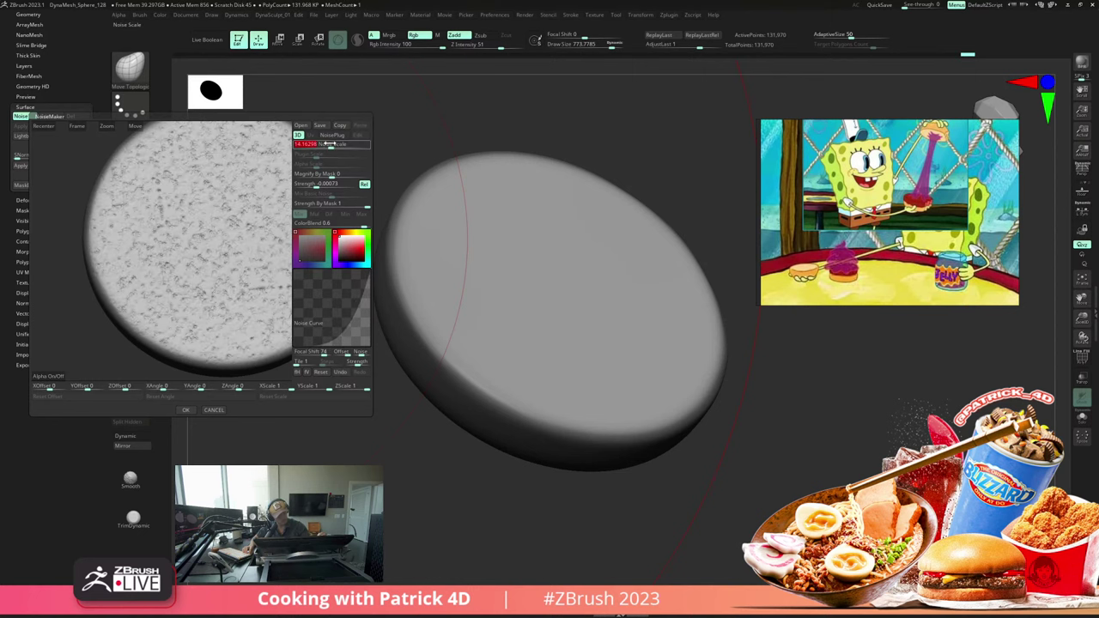
drag(319, 184, 313, 184)
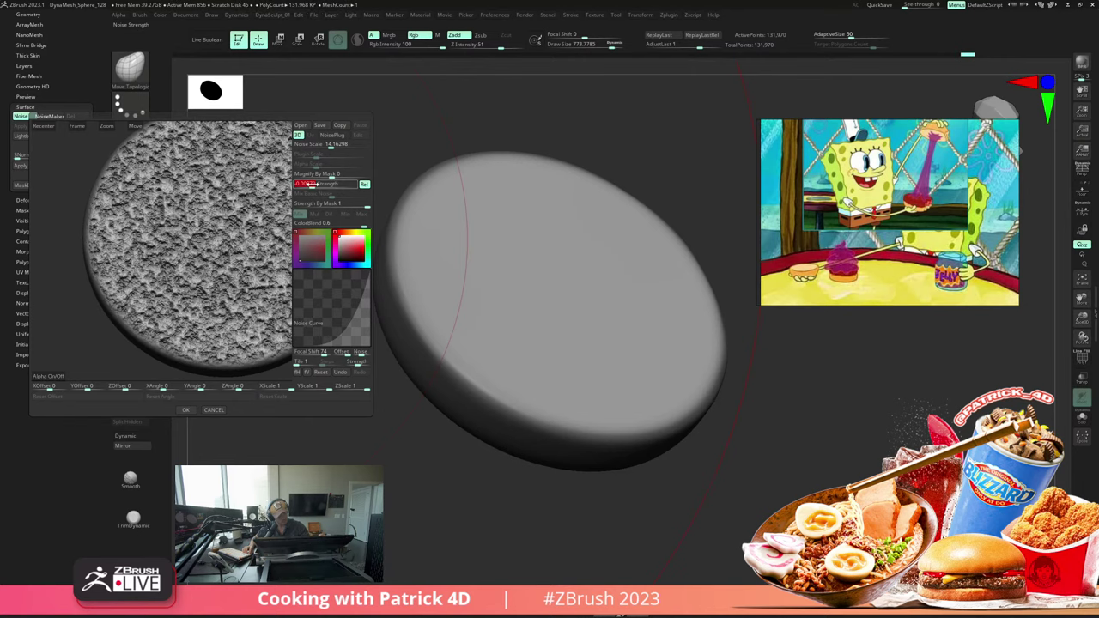
click(187, 410)
click(30, 185)
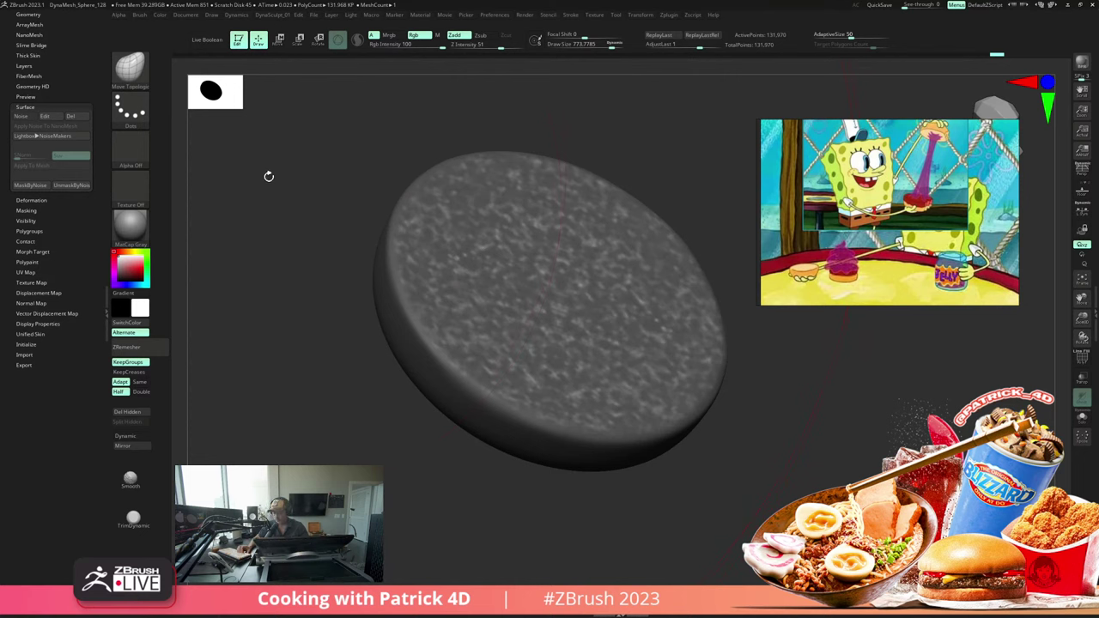
Step: Apply a negative Inflate of about -11 to the noise-masked top face and clear the mask
key(d)
drag(272, 301, 266, 301)
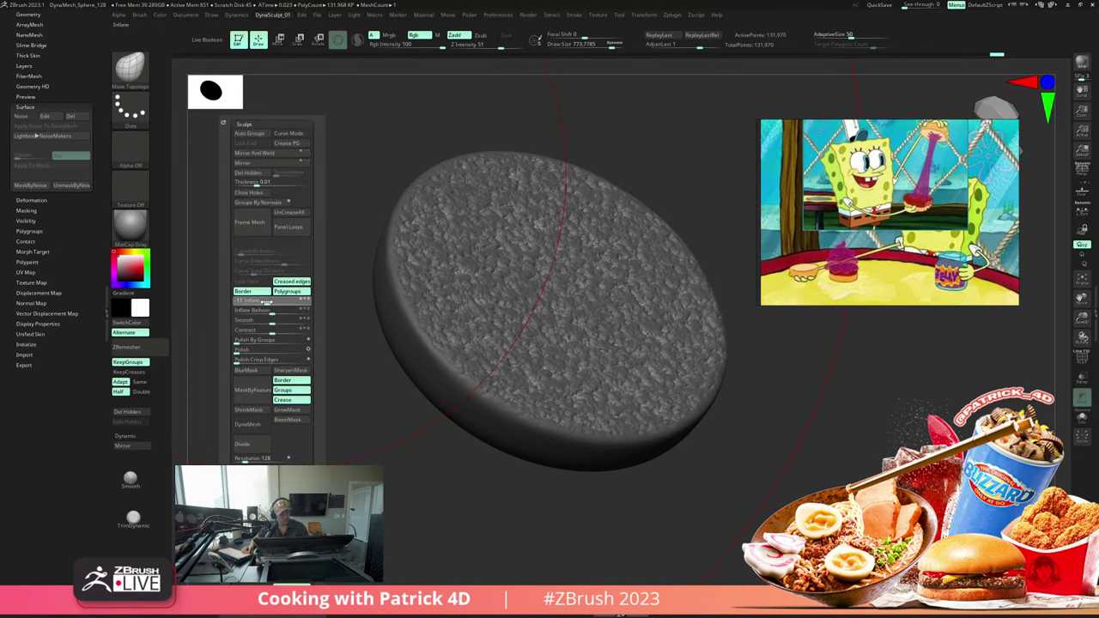
key(ctrl)
drag(229, 237, 298, 306)
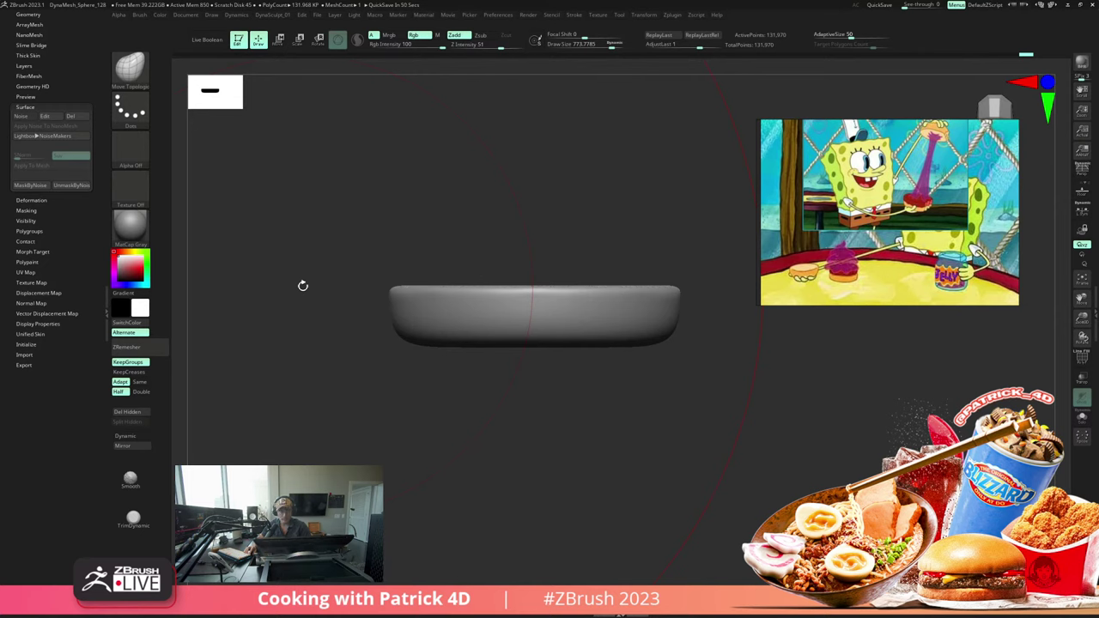
Step: Use the Inflat brush at draw size about 189 to build irregular swellings on the disc's underside at the lowest subdivision level
mouse_move(302, 285)
mouse_down()
mouse_move(322, 332)
mouse_move(311, 280)
mouse_up()
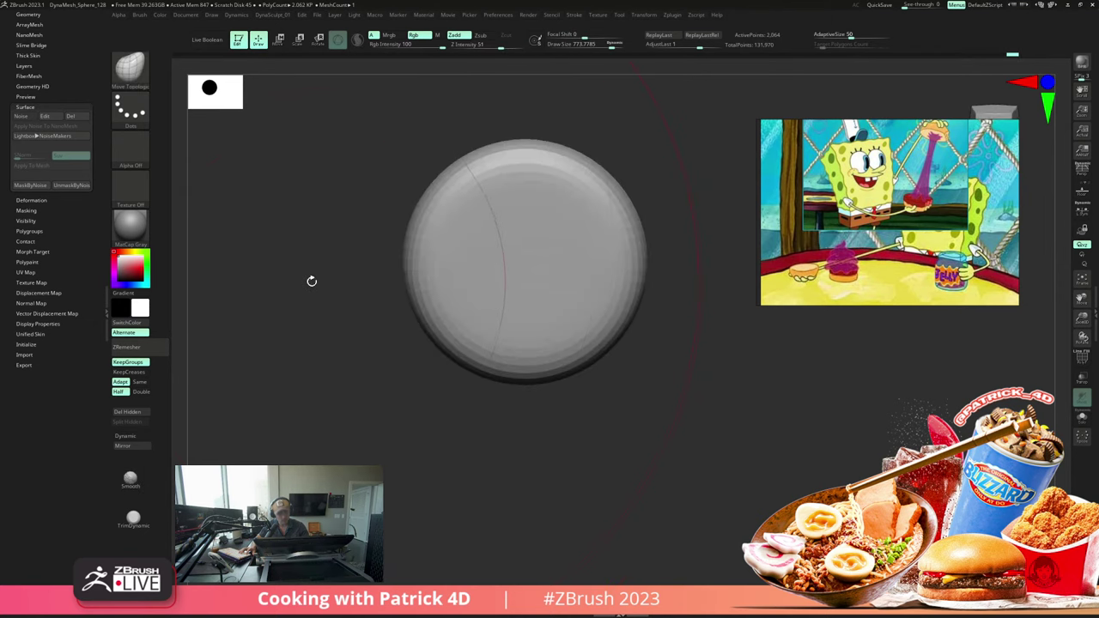
key(b)
key(i)
key(n)
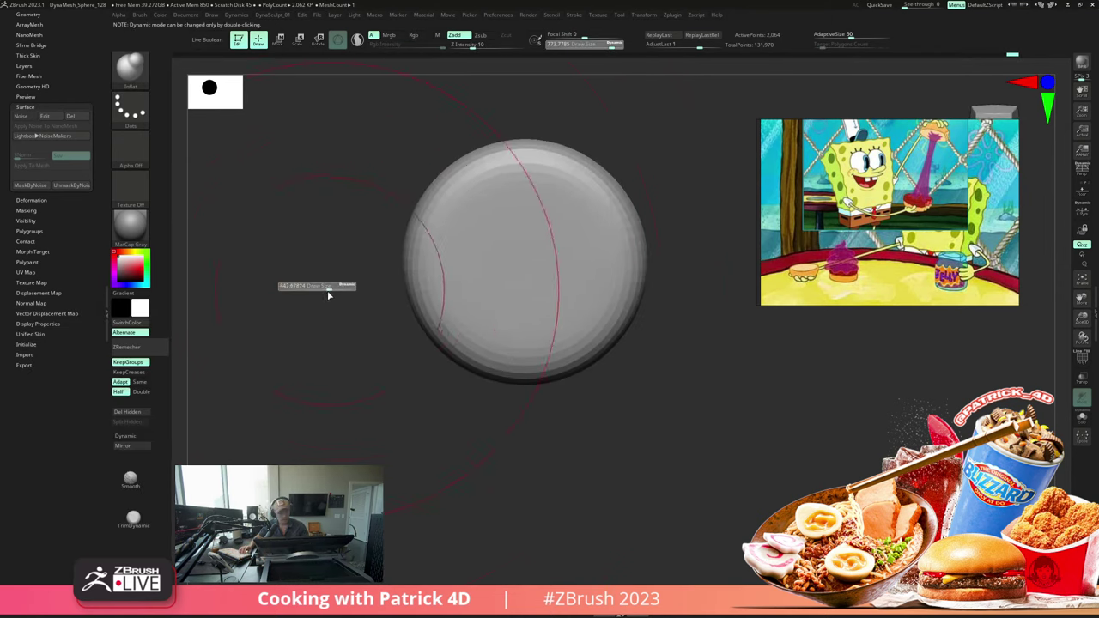
alt+drag(320, 267, 338, 273)
drag(423, 289, 417, 279)
key(ctrl+z)
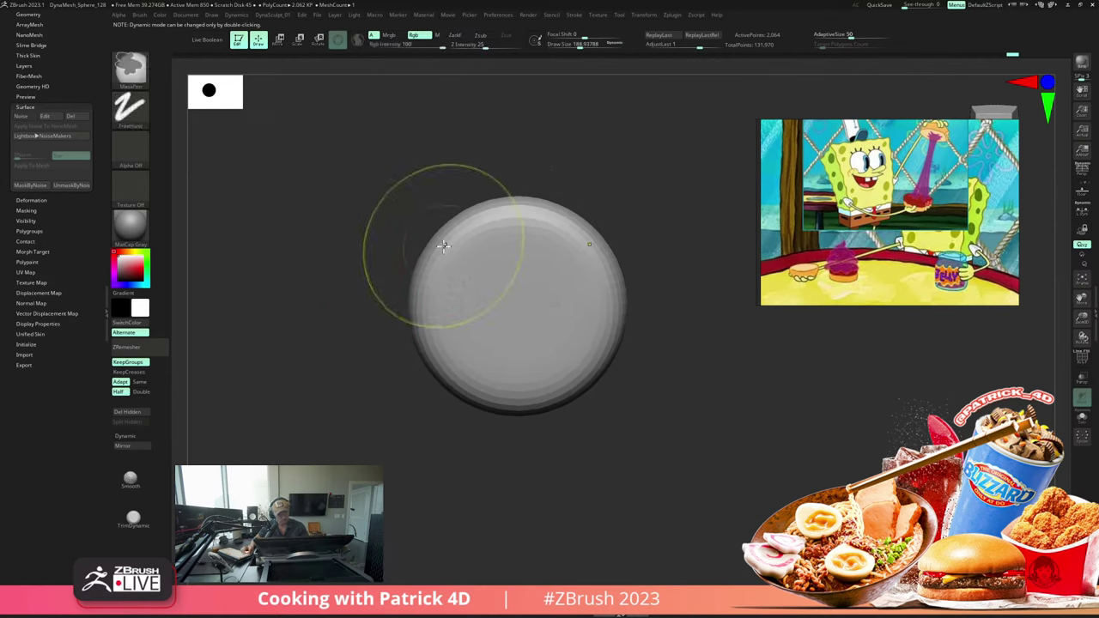
mouse_move(361, 258)
mouse_down()
mouse_move(361, 294)
mouse_move(422, 274)
mouse_move(485, 222)
mouse_move(552, 220)
mouse_move(606, 275)
mouse_move(595, 349)
mouse_move(507, 385)
mouse_move(520, 304)
mouse_move(552, 277)
mouse_up()
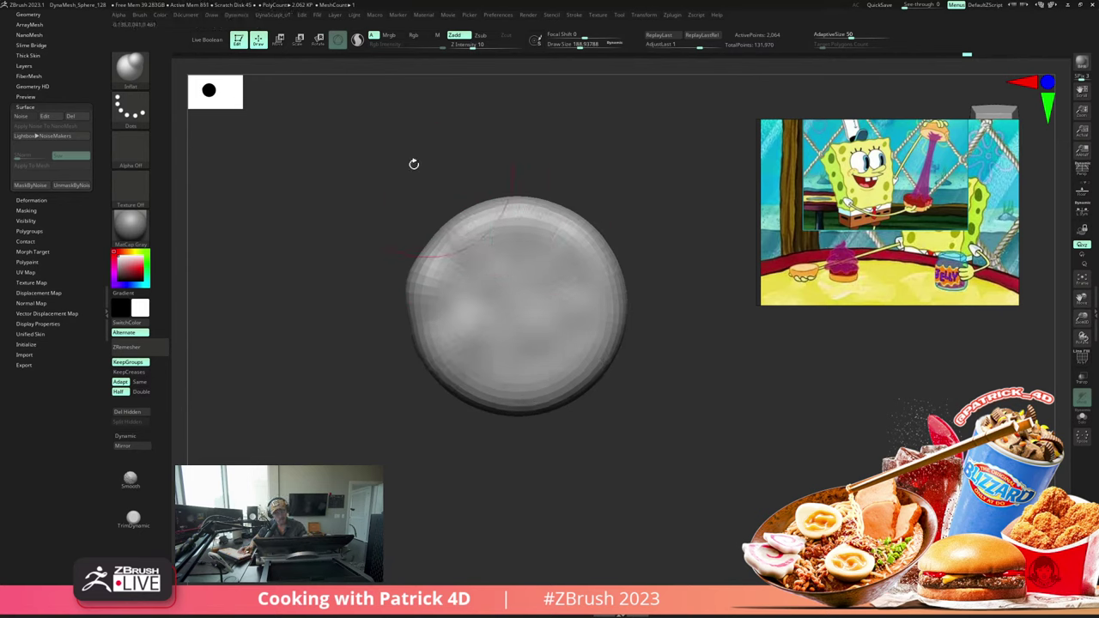
Step: Try to scale the low-resolution disc slightly along its vertical axis with the transform gizmo
drag(412, 164, 326, 221)
key(shift+d)
key(shift+d)
key(shift+d)
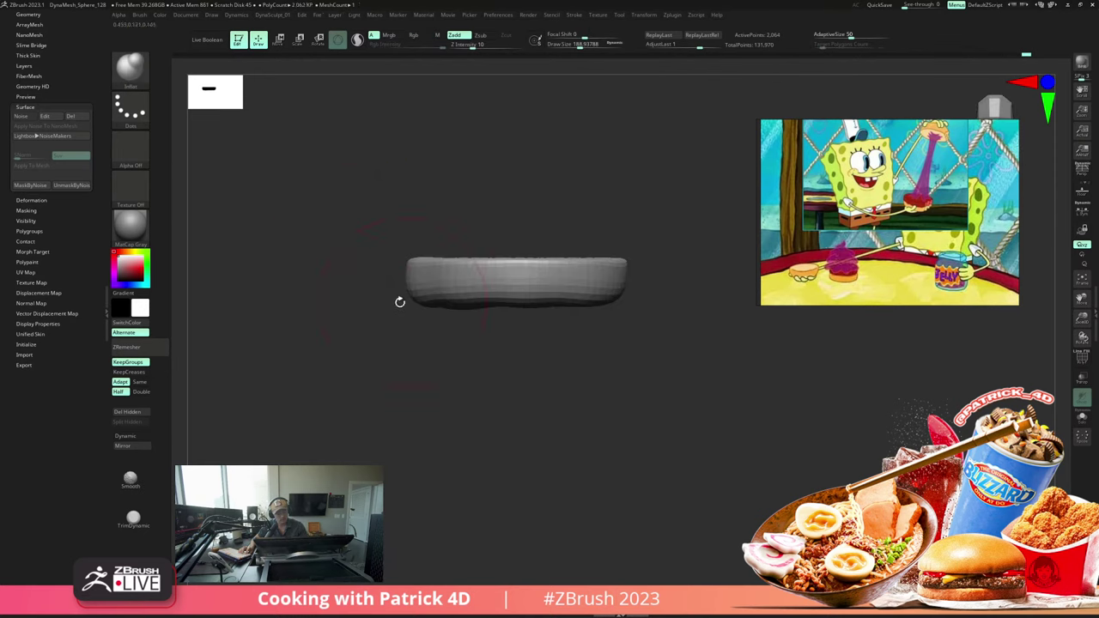
key(e)
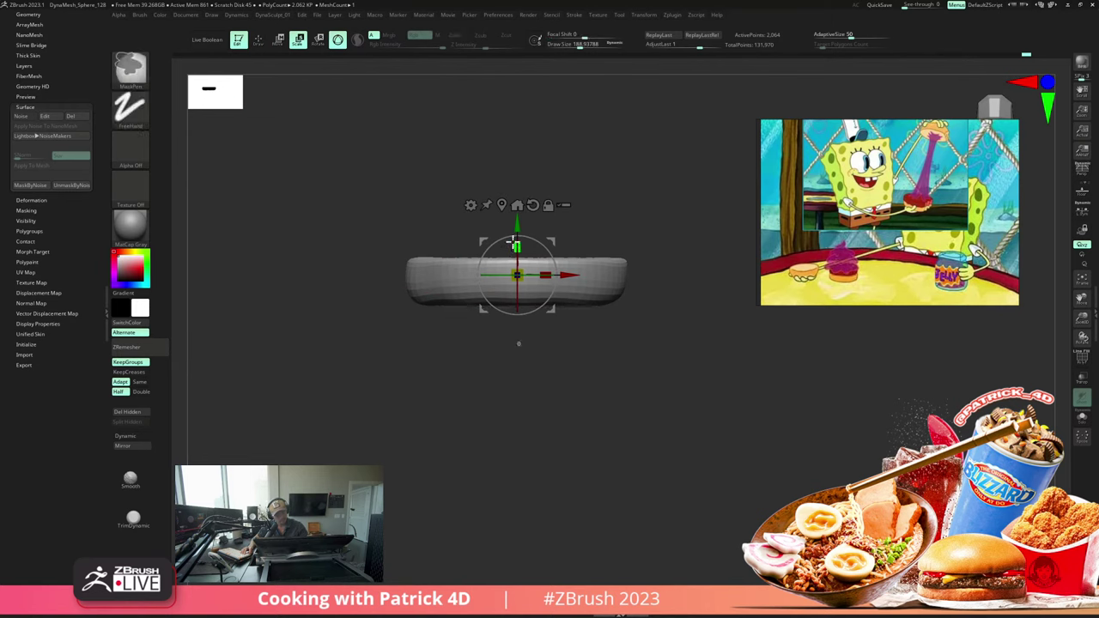
ctrl+drag(512, 239, 512, 230)
Step: Show the polyframe and smooth the uneven swellings on the disc's underside
drag(351, 232, 263, 68)
key(shift+f)
key(q)
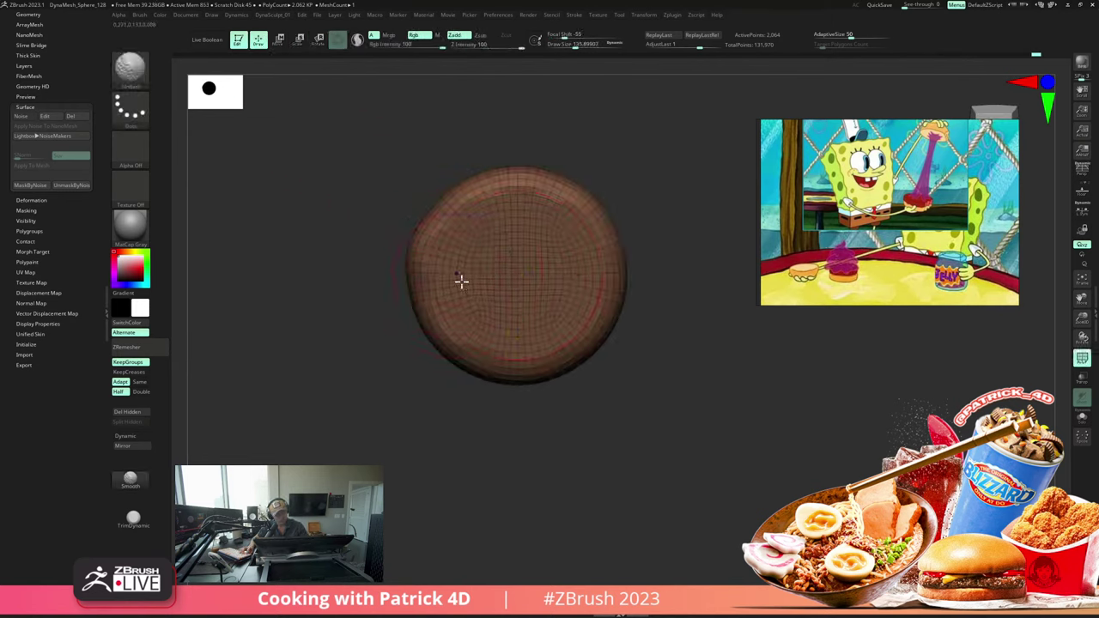
shift+drag(365, 167, 372, 245)
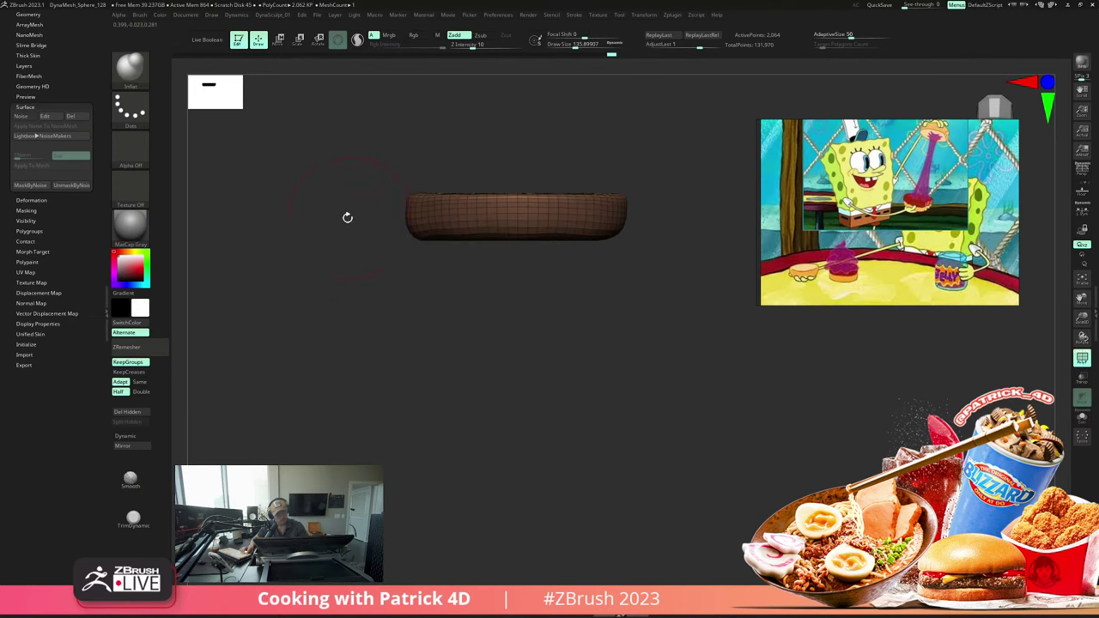
Step: Step the disc up and down its subdivision levels to compare its side profile
key(ctrl+d)
key(ctrl+d)
key(ctrl+d)
drag(329, 192, 374, 223)
key(shift+d)
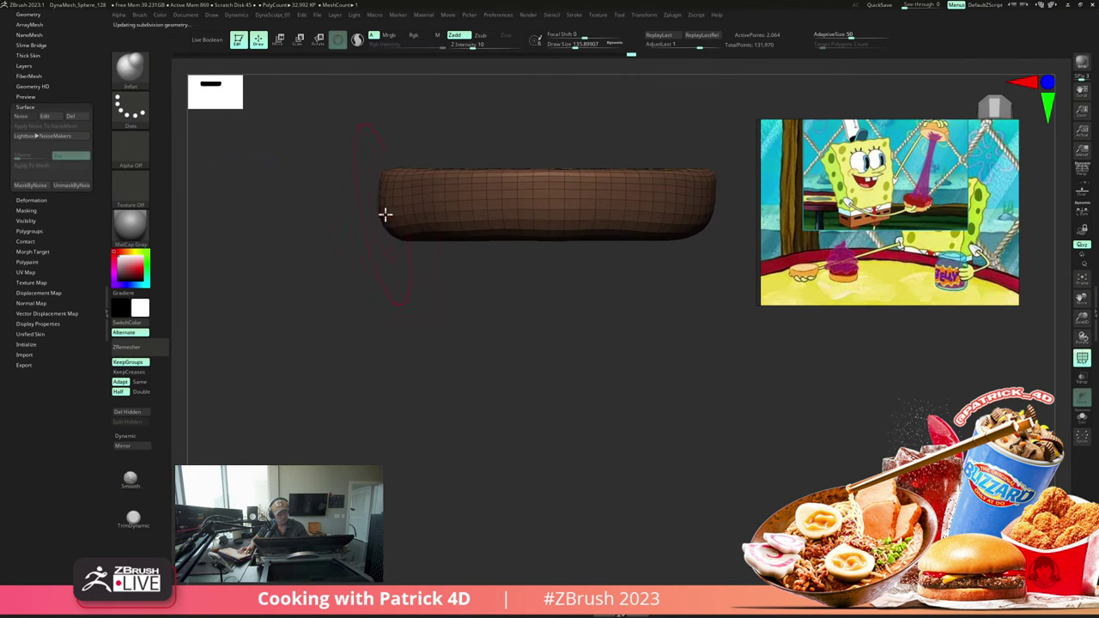
Step: Switch to the ClayBuildup brush with a draw size of about 65
key(b)
key(c)
key(b)
key(s)
mouse_move(362, 264)
mouse_down()
mouse_move(348, 244)
mouse_move(380, 231)
mouse_up()
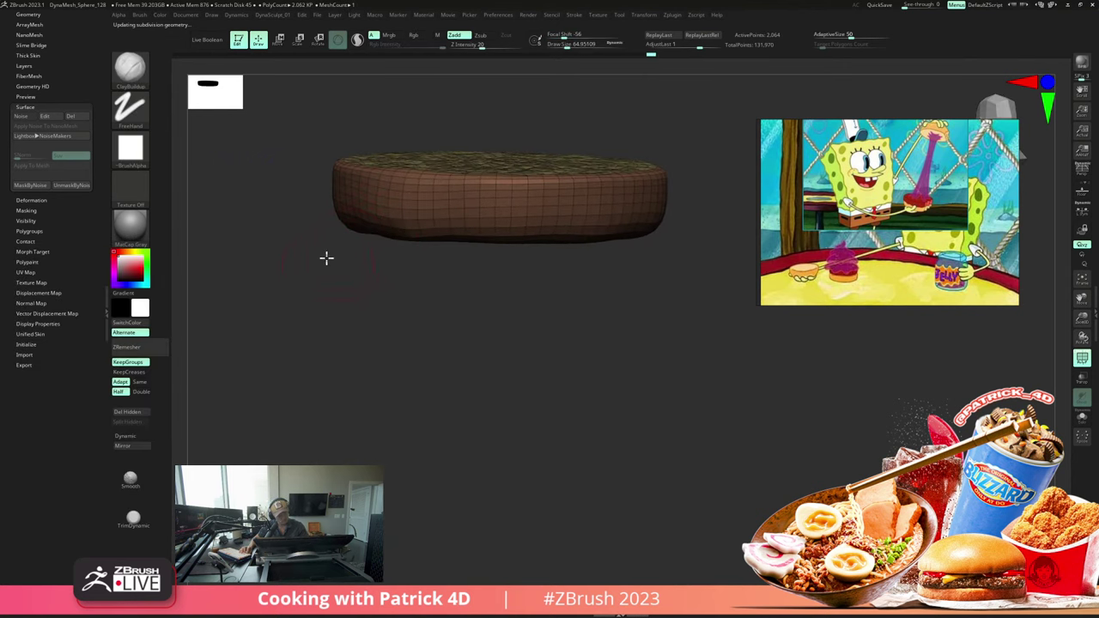
Step: Return the bun to its highest subdivision level, hide the polyframe and examine its overall shape from several angles
drag(326, 257, 306, 222)
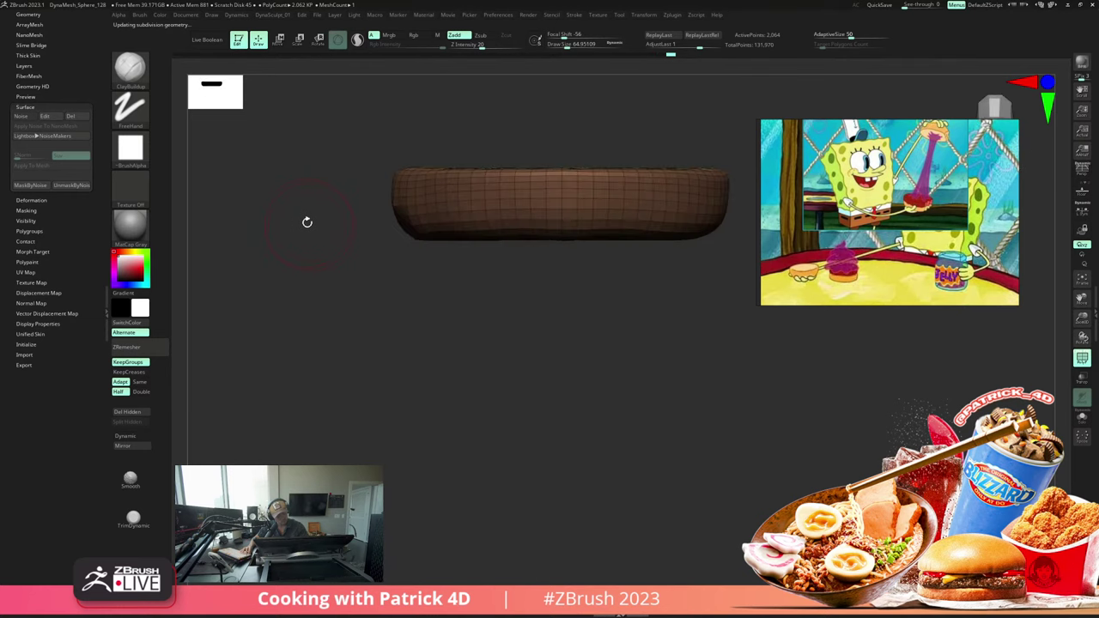
drag(351, 191, 332, 209)
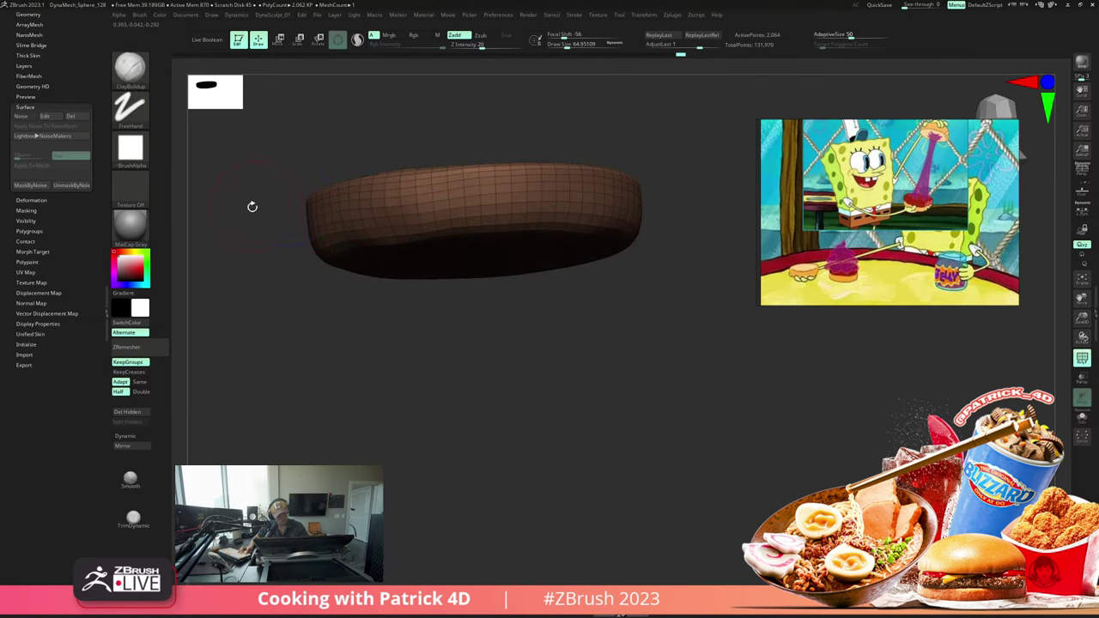
drag(252, 207, 292, 222)
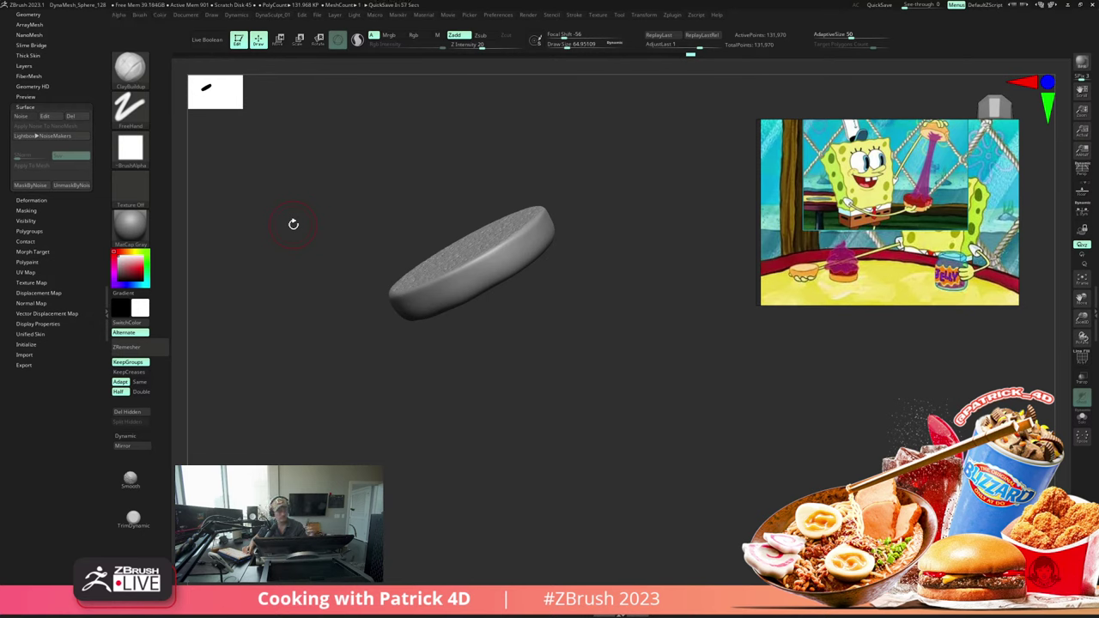
drag(293, 224, 345, 250)
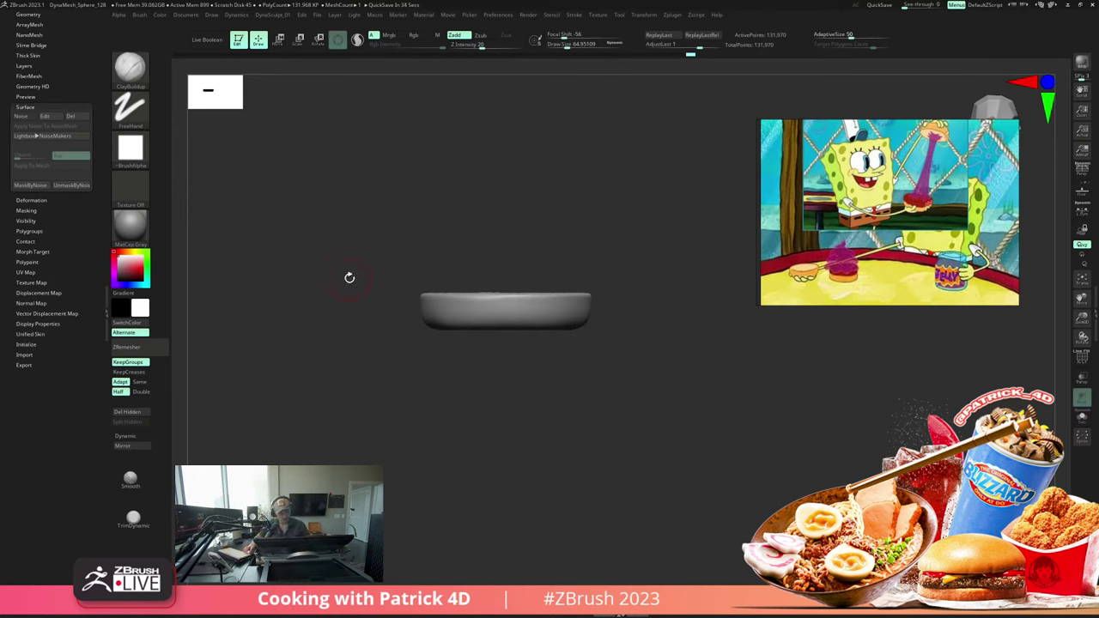
alt+drag(354, 278, 343, 259)
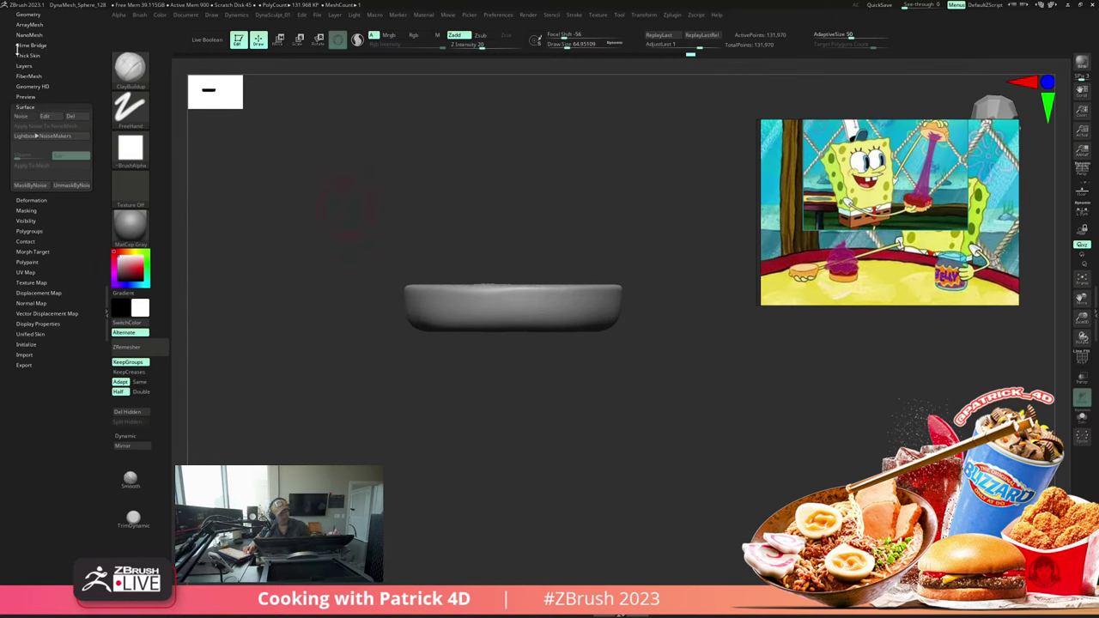
Step: Rename the bun's subtool to BottomBun_01
scroll(15, 60, up, 3)
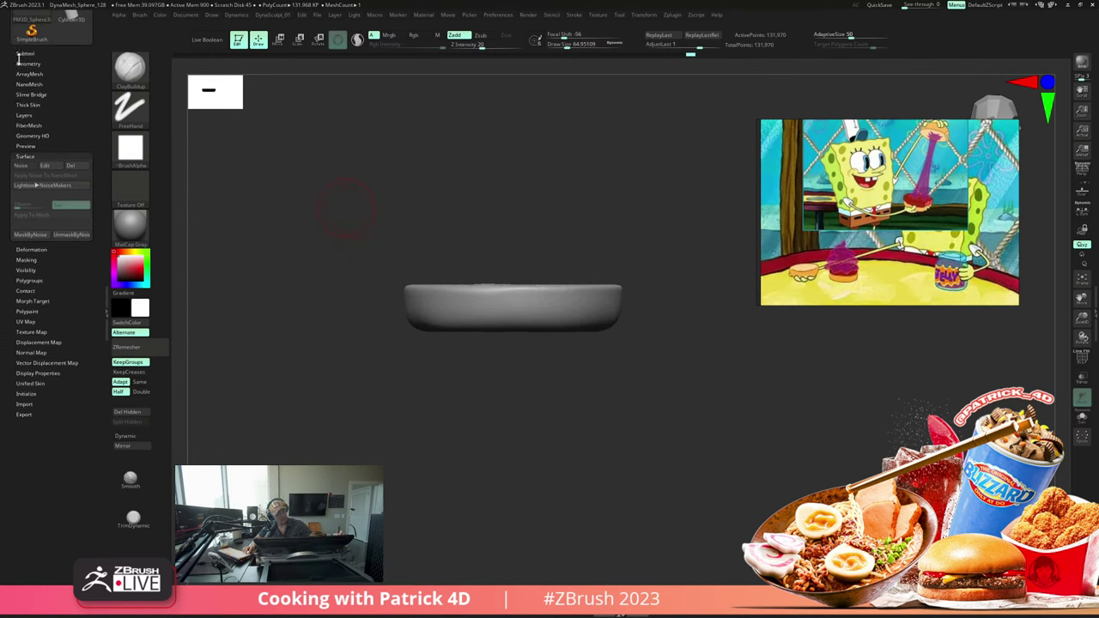
mouse_move(346, 209)
mouse_down()
mouse_move(337, 229)
mouse_move(321, 215)
mouse_move(370, 206)
mouse_move(343, 205)
mouse_move(342, 236)
mouse_move(329, 211)
mouse_up()
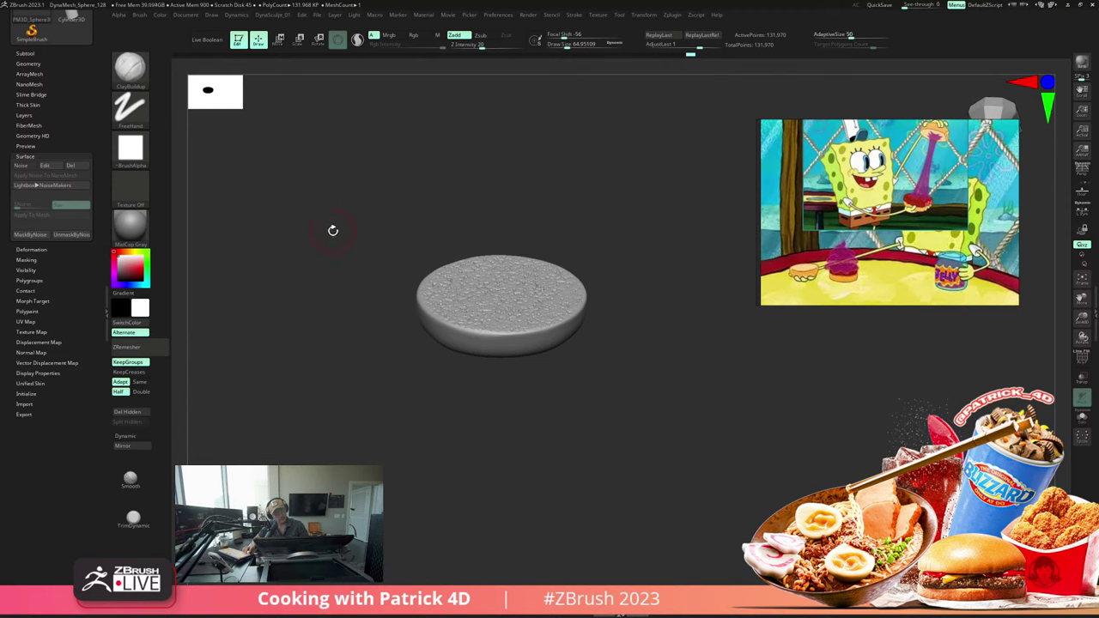
drag(333, 230, 332, 215)
drag(3, 57, 5, 87)
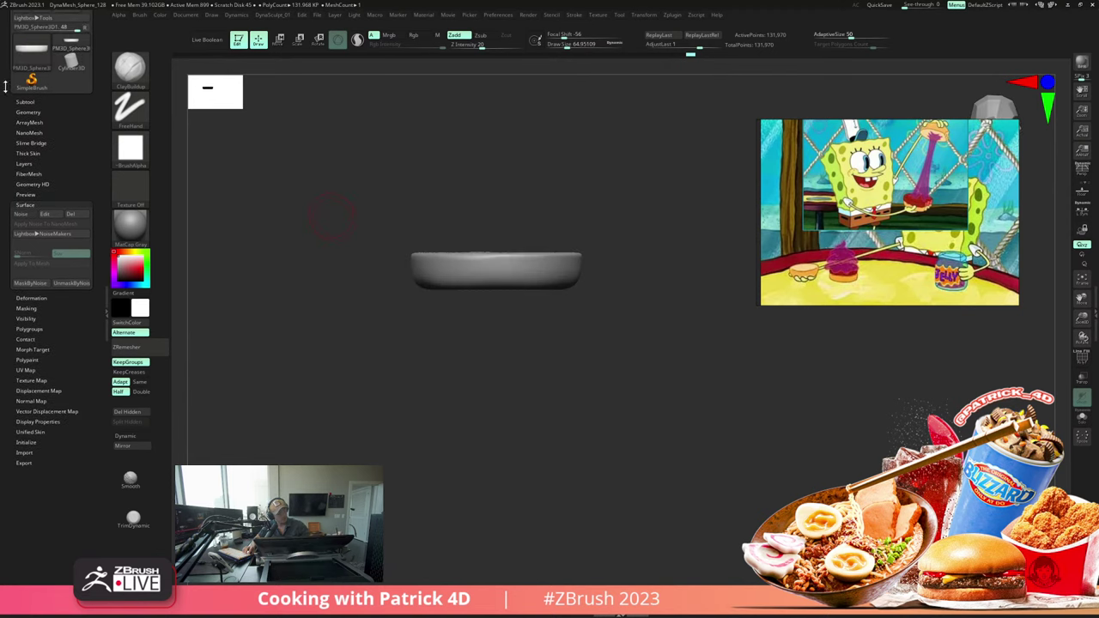
click(18, 102)
drag(3, 146, 3, 112)
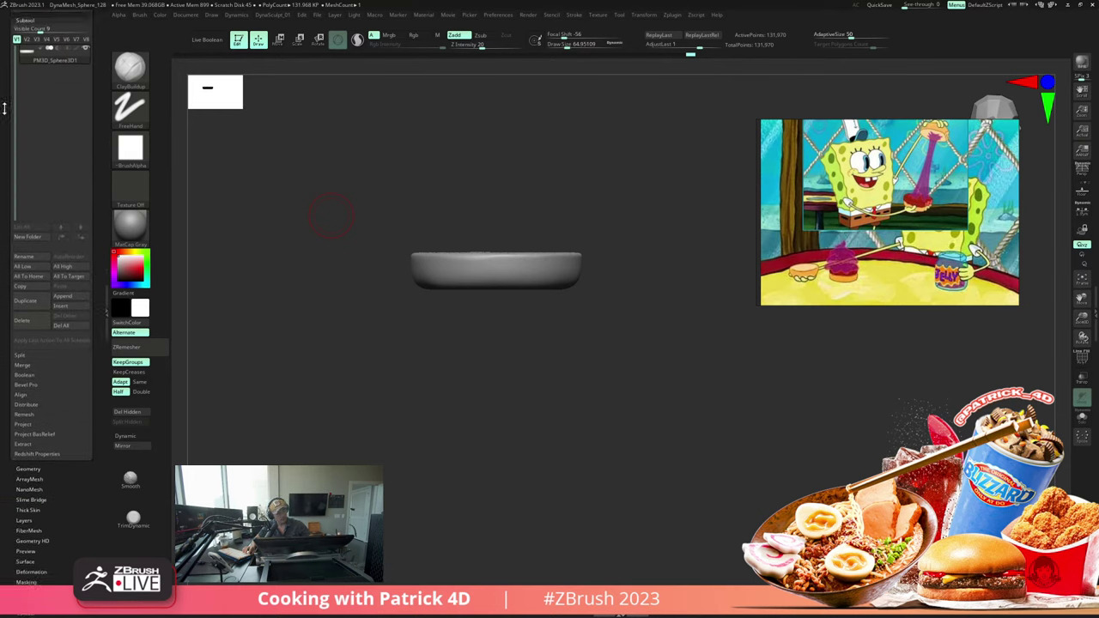
click(26, 262)
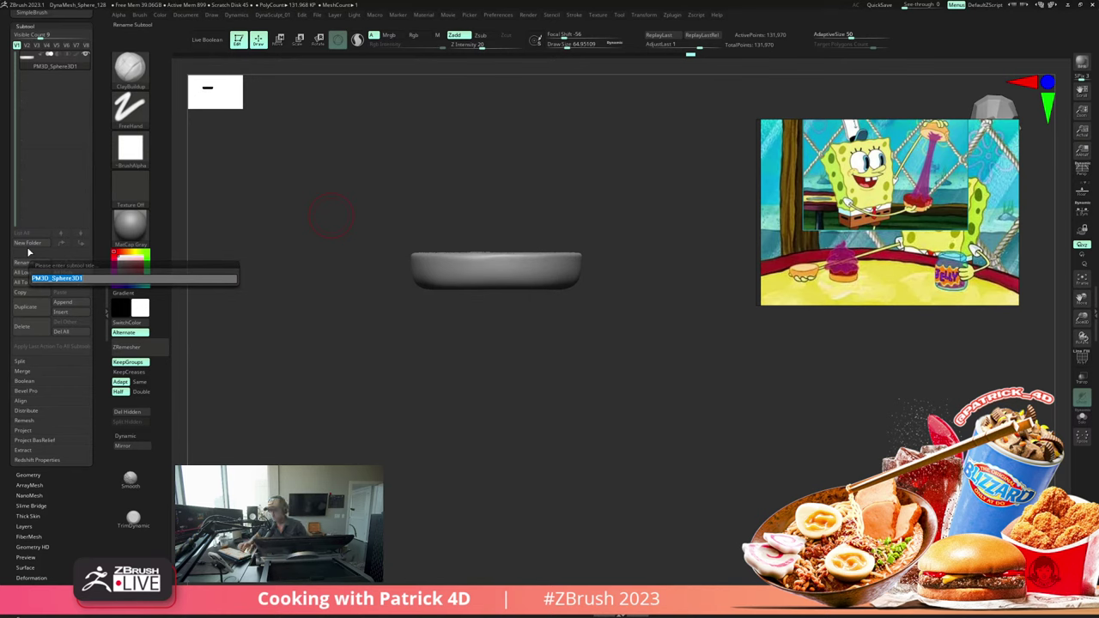
text(BottomBun)
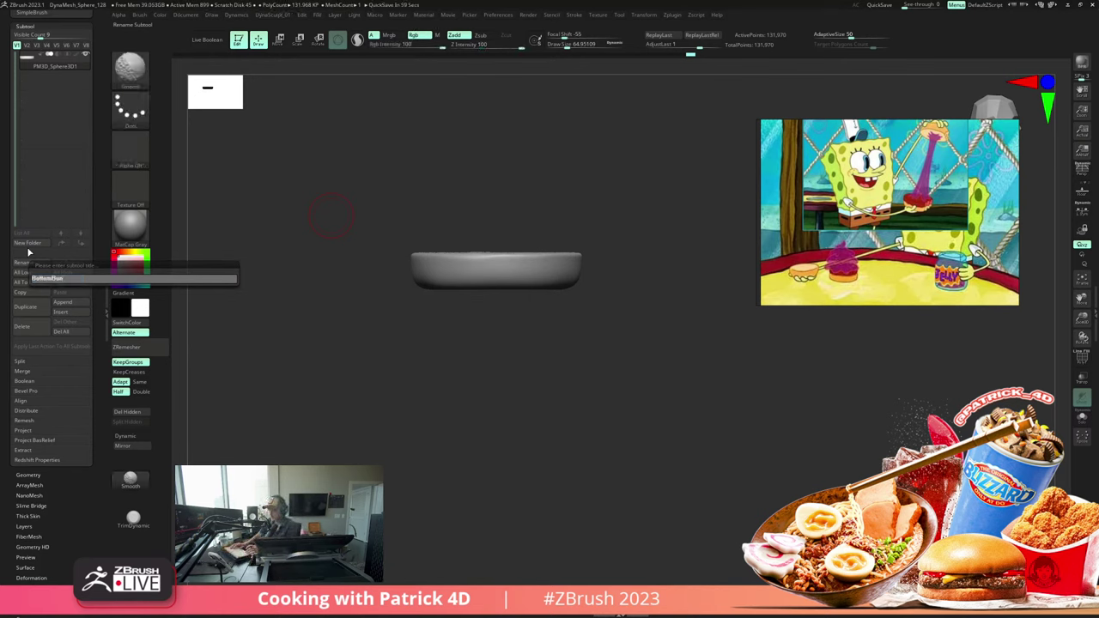
text(_)
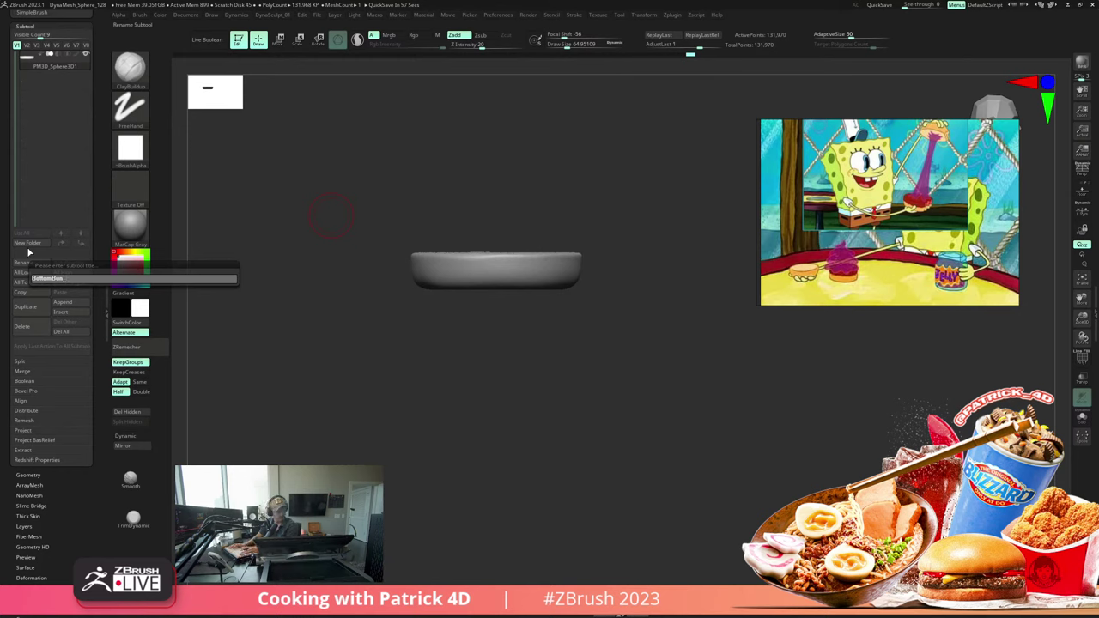
text(01)
key(Return)
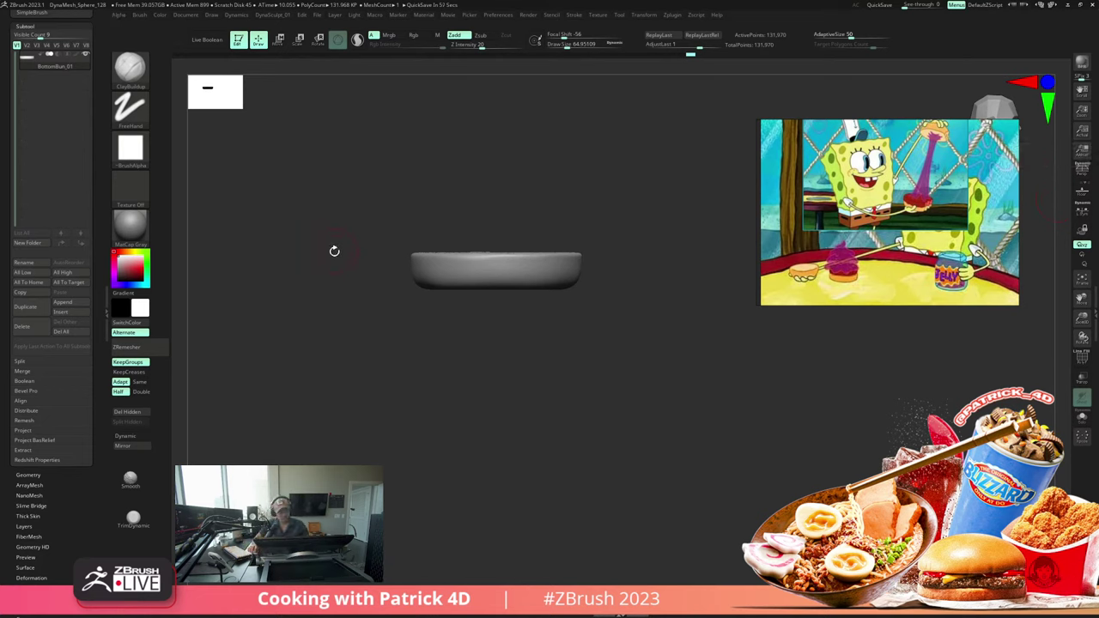
mouse_move(327, 238)
mouse_down()
mouse_move(324, 252)
mouse_move(311, 213)
mouse_move(323, 229)
mouse_up()
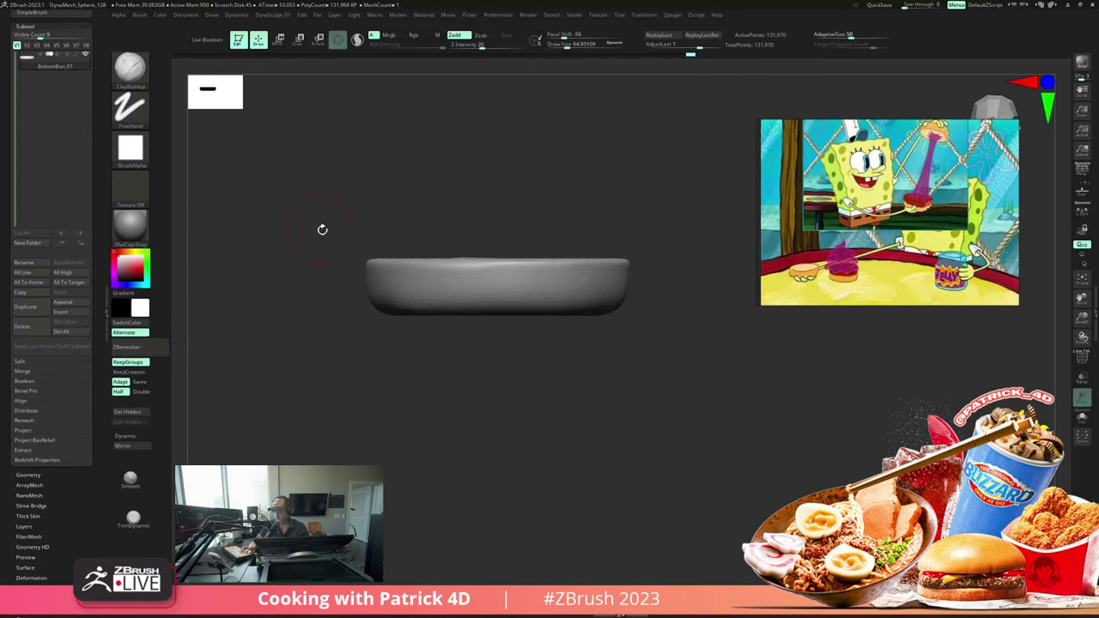
mouse_move(303, 238)
mouse_down()
mouse_move(312, 250)
mouse_move(307, 242)
mouse_up()
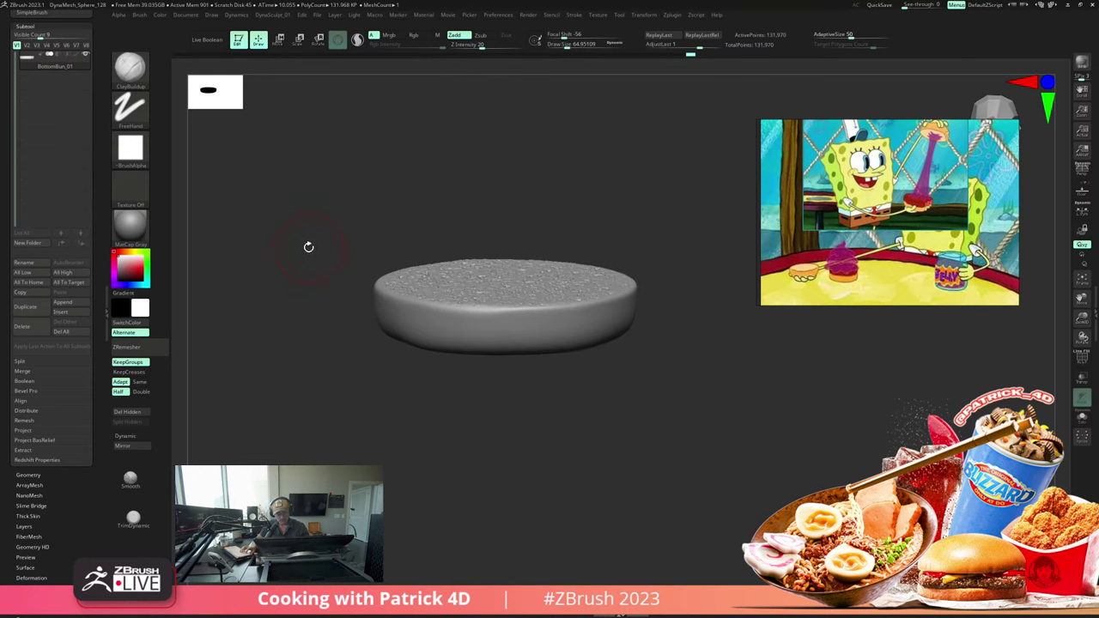
Step: Compare the bottom bun at a lower subdivision level with its highest level, and check its side profile
key(shift+d)
key(shift+d)
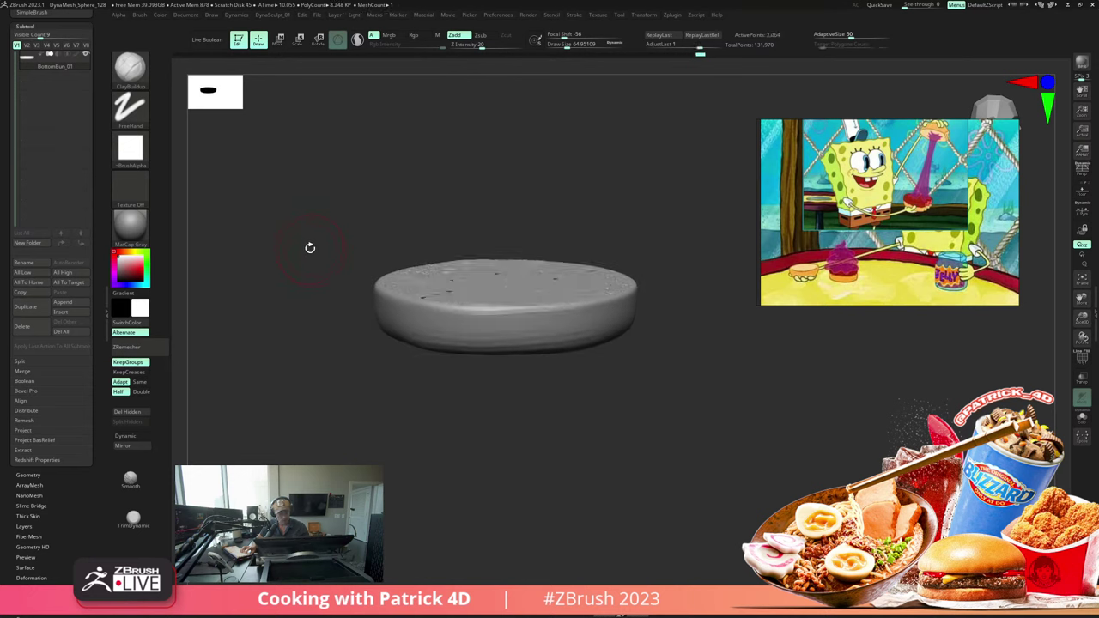
key(d)
key(d)
mouse_move(310, 250)
shift+mouse_down()
mouse_move(300, 228)
mouse_move(313, 235)
shift+mouse_up()
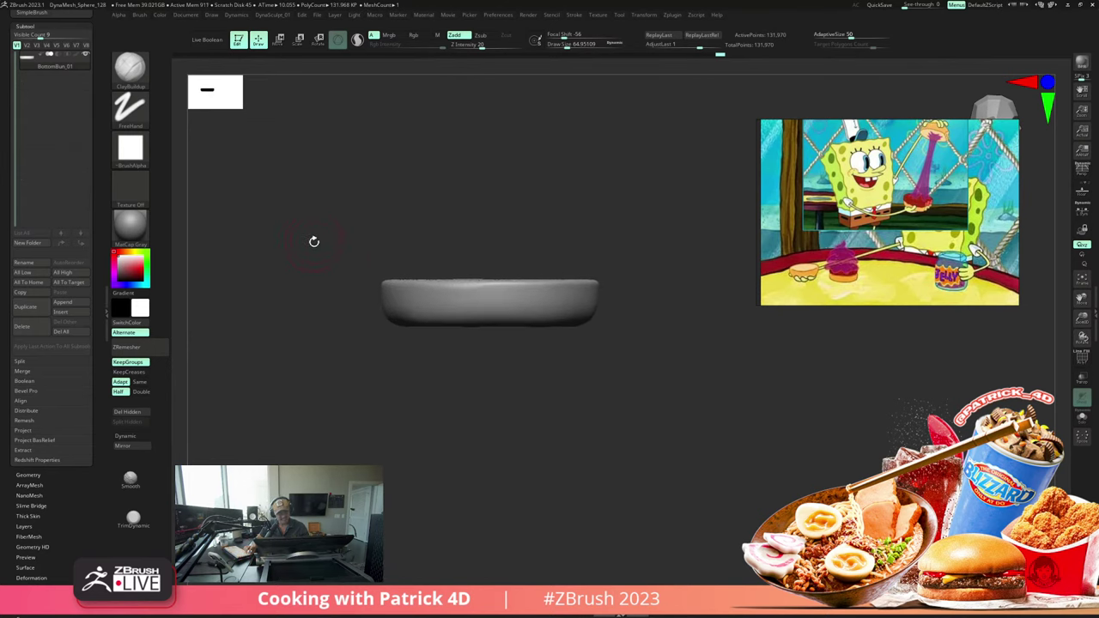
Step: Duplicate the bottom bun subtool and move the copy straight up so it sits just above the original
click(27, 311)
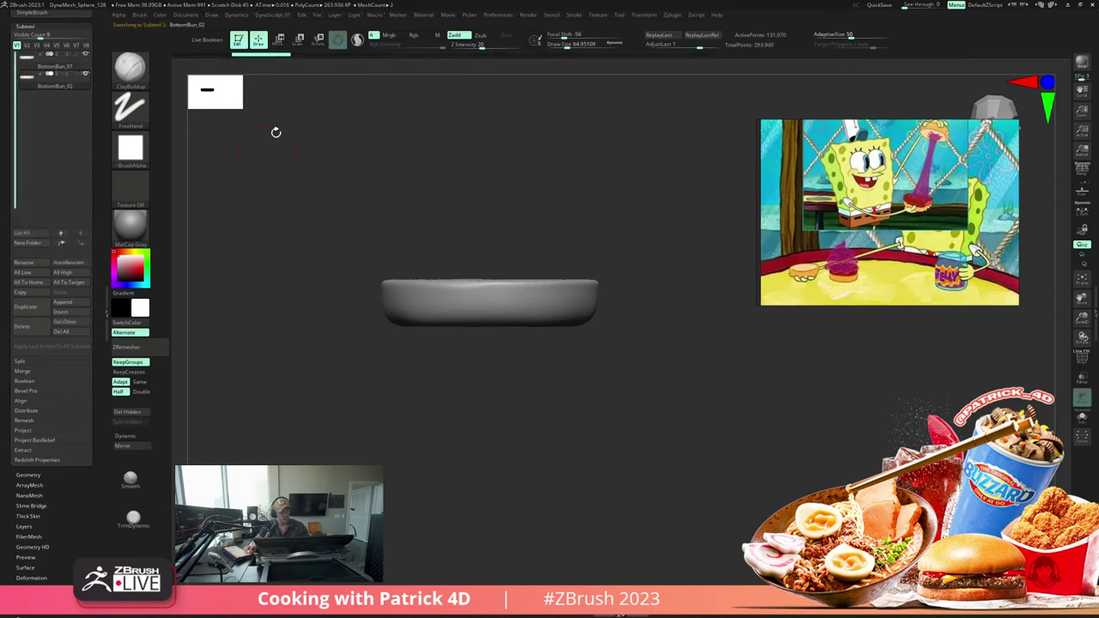
key(w)
drag(489, 249, 487, 184)
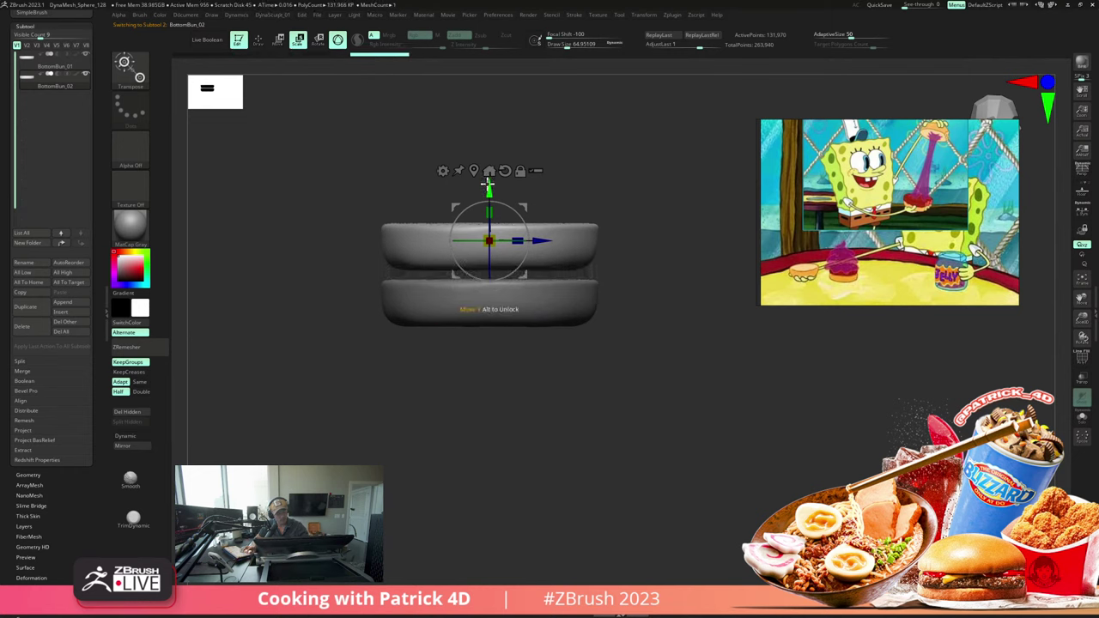
Step: Convert the upper copy to DynaMesh at resolution 128, show its polyframe and give it a single polygroup
drag(4, 427, 4, 380)
click(23, 428)
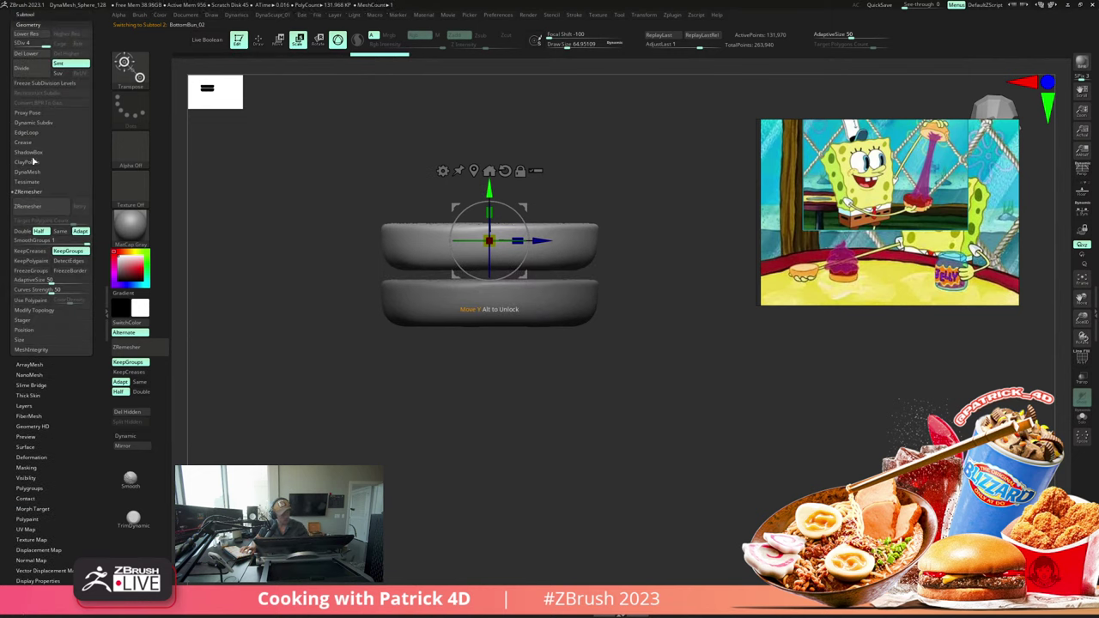
click(28, 174)
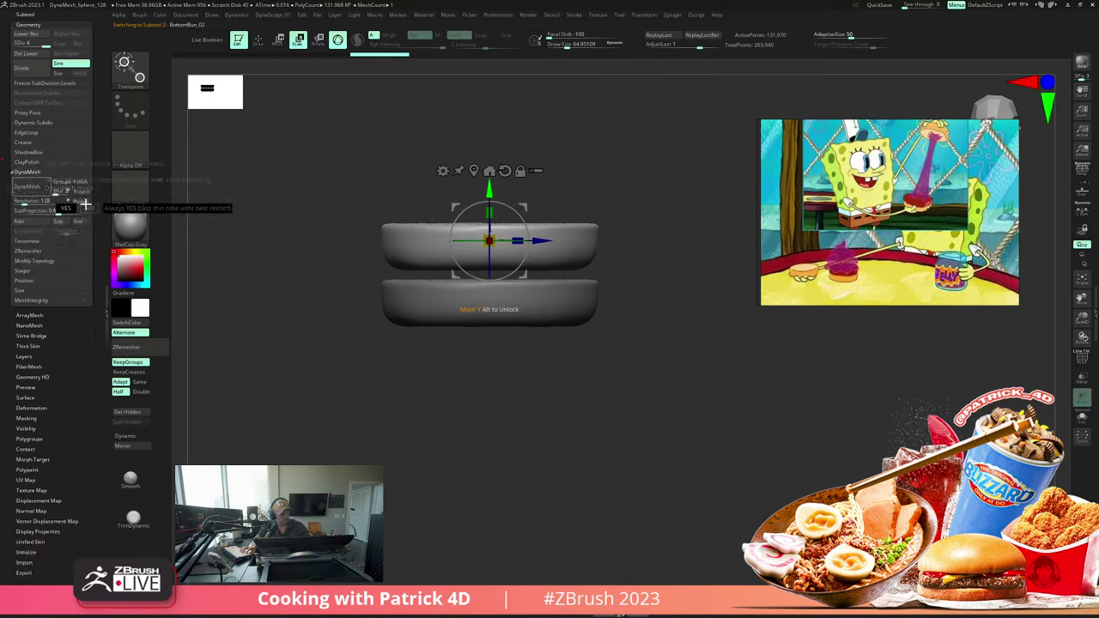
mouse_move(290, 195)
mouse_down()
mouse_move(280, 215)
mouse_move(273, 199)
mouse_up()
key(shift+f)
key(ctrl+w)
Step: Round off the copy's edges with Polish, scale it slightly wider than the bun and lower it onto the bun
key(space)
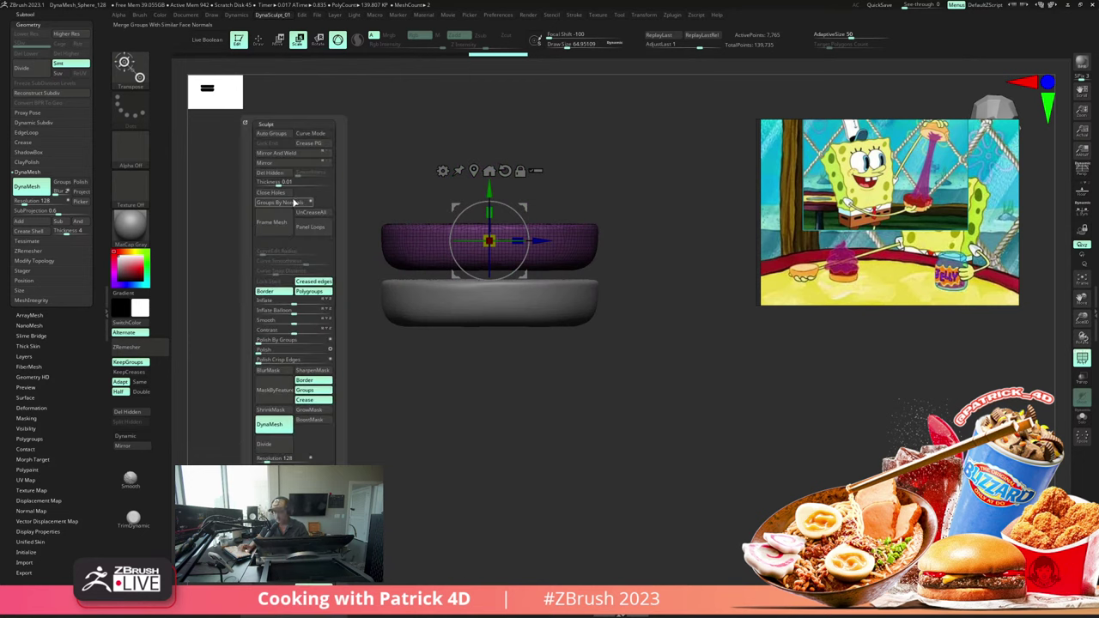
click(258, 347)
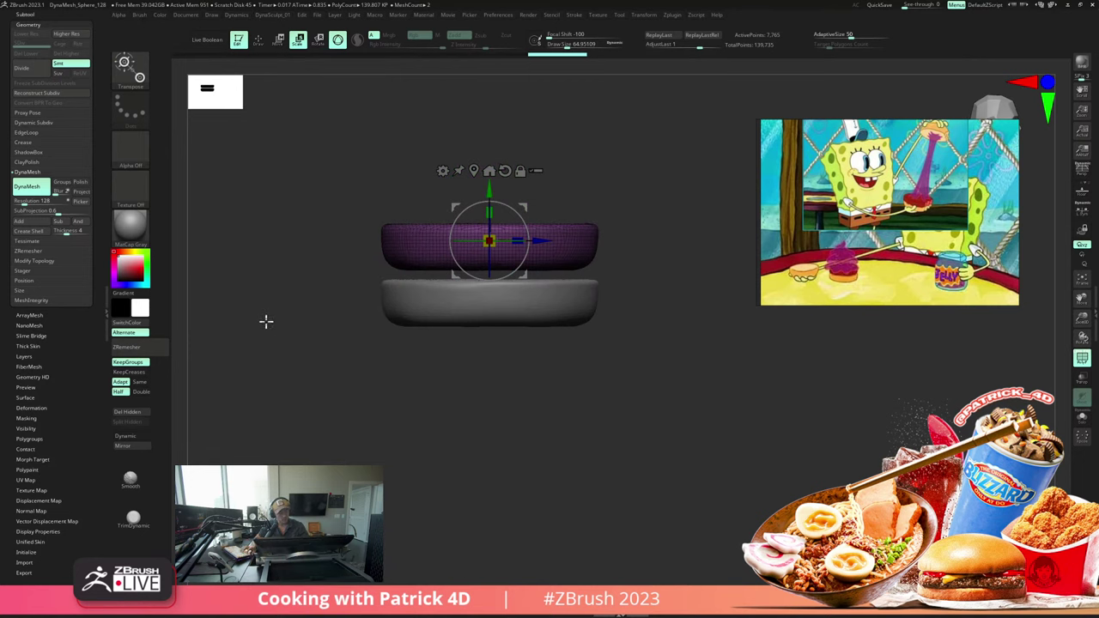
key(space)
drag(276, 332, 254, 331)
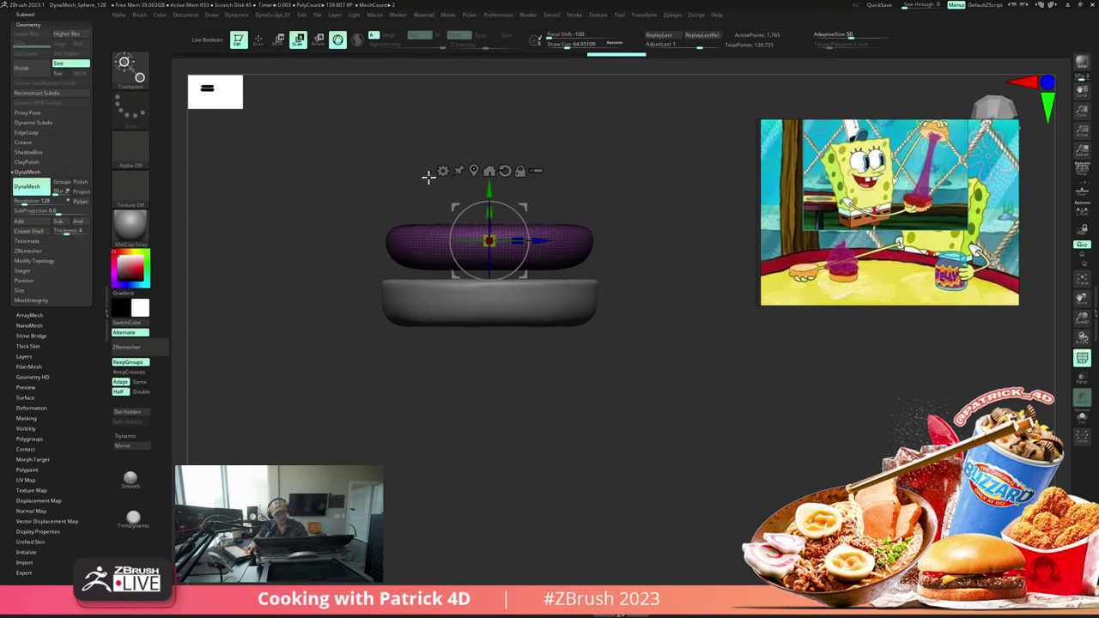
drag(488, 239, 470, 231)
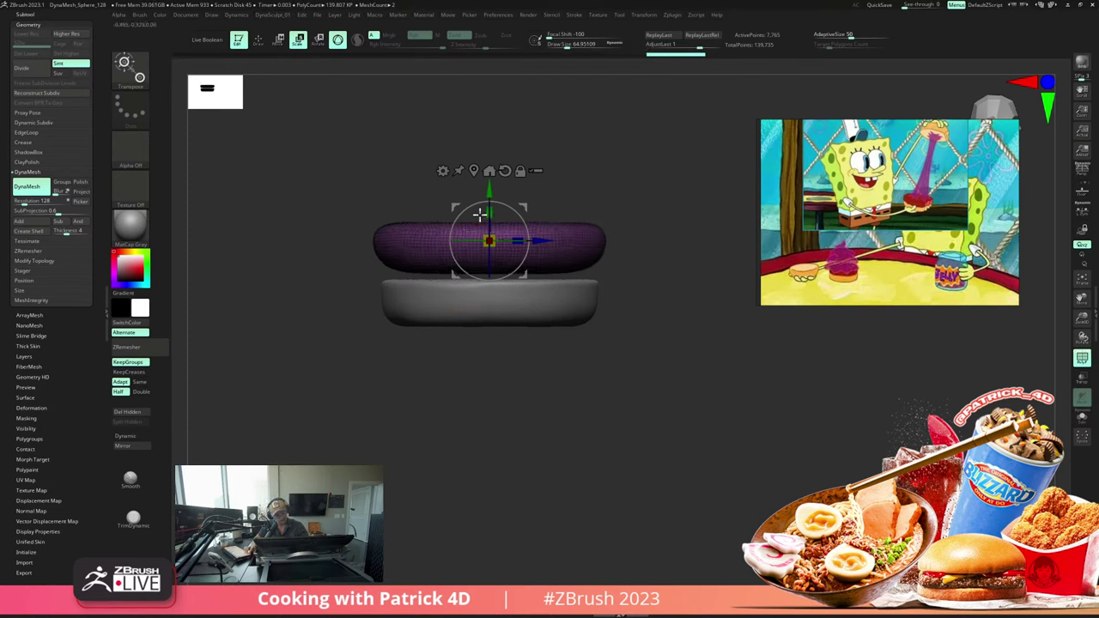
drag(488, 186, 487, 194)
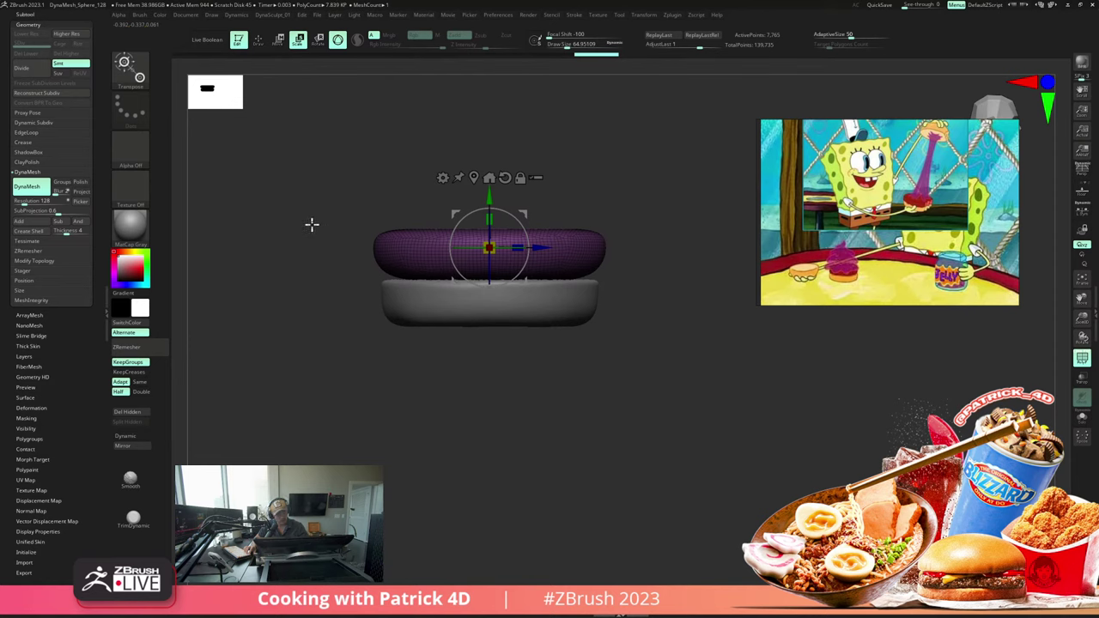
Step: Flatten the upper disc vertically, remesh it with DynaMesh, and stretch it back into a straight-sided disc matching the bun's width
shift+drag(307, 175, 321, 194)
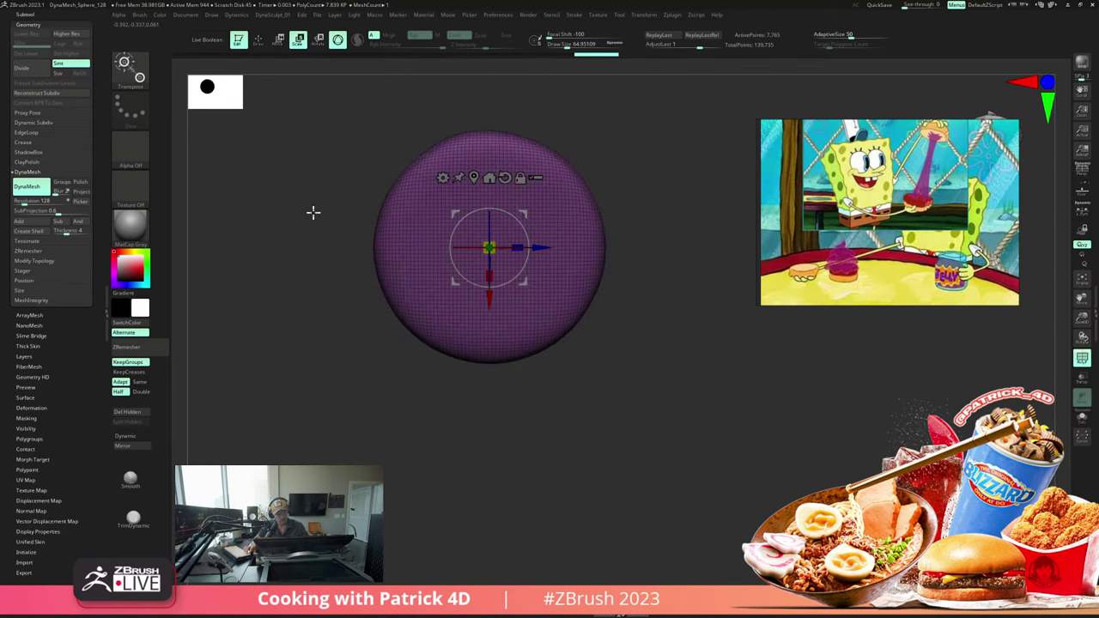
key(ctrl+z)
mouse_move(489, 220)
ctrl+mouse_down()
mouse_move(484, 211)
mouse_move(486, 244)
mouse_move(478, 195)
ctrl+mouse_up()
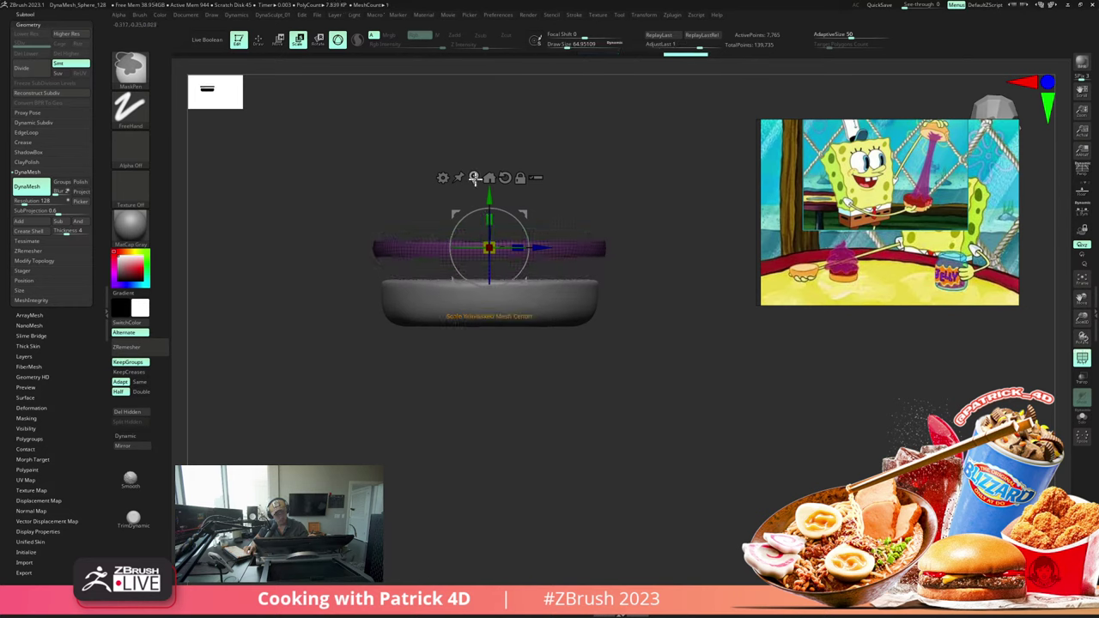
ctrl+drag(400, 138, 394, 159)
mouse_move(485, 218)
mouse_down()
mouse_move(480, 204)
mouse_move(483, 239)
mouse_up()
mouse_move(260, 211)
alt+mouse_down()
mouse_move(284, 201)
mouse_move(271, 213)
mouse_move(280, 229)
mouse_move(279, 206)
alt+mouse_up()
mouse_move(279, 206)
alt+mouse_down()
mouse_move(269, 199)
mouse_move(277, 206)
alt+mouse_up()
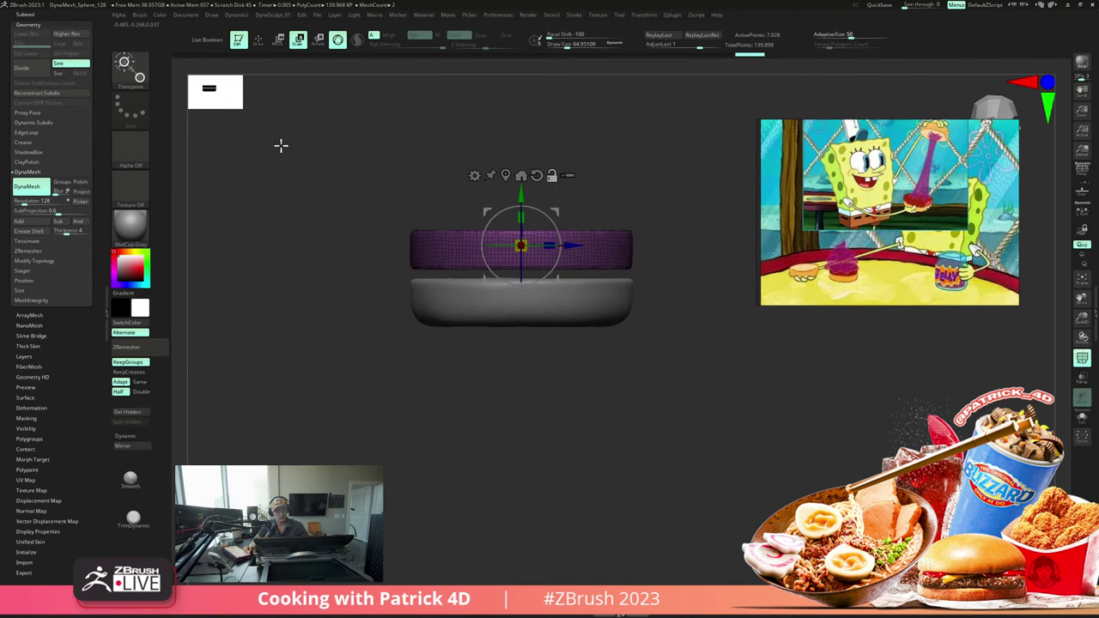
Step: Puff out the upper disc with Inflate Balloon to round its edges, and scale it slightly thicker vertically
key(space)
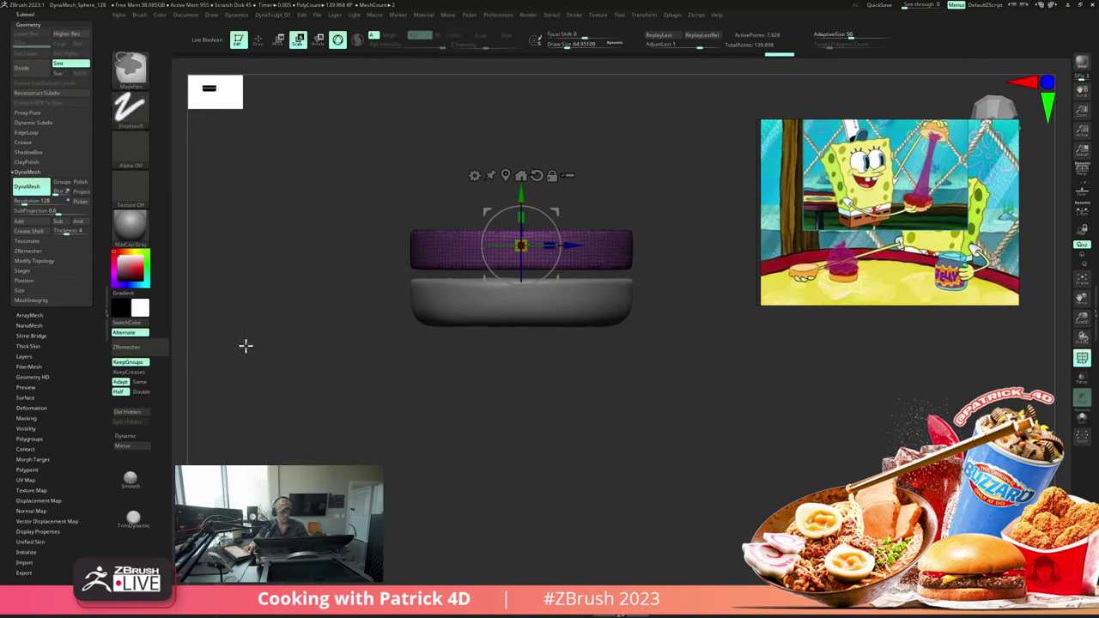
mouse_move(246, 344)
mouse_down()
mouse_move(259, 371)
mouse_move(268, 313)
mouse_up()
key(space)
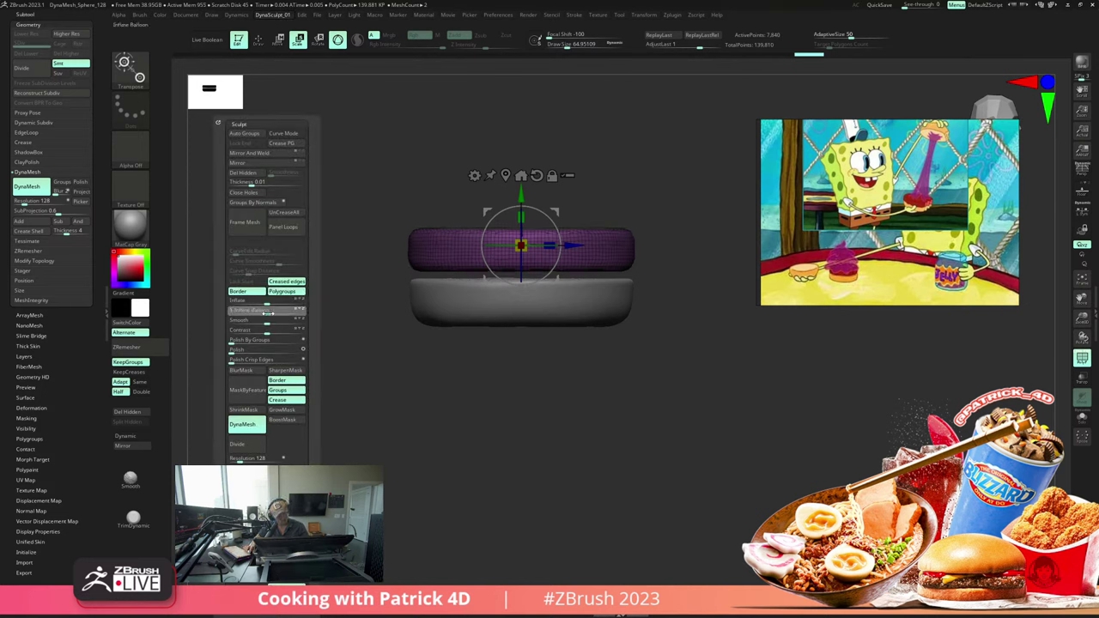
mouse_move(221, 250)
mouse_down()
mouse_move(242, 262)
mouse_move(276, 324)
mouse_move(234, 256)
mouse_move(247, 288)
mouse_up()
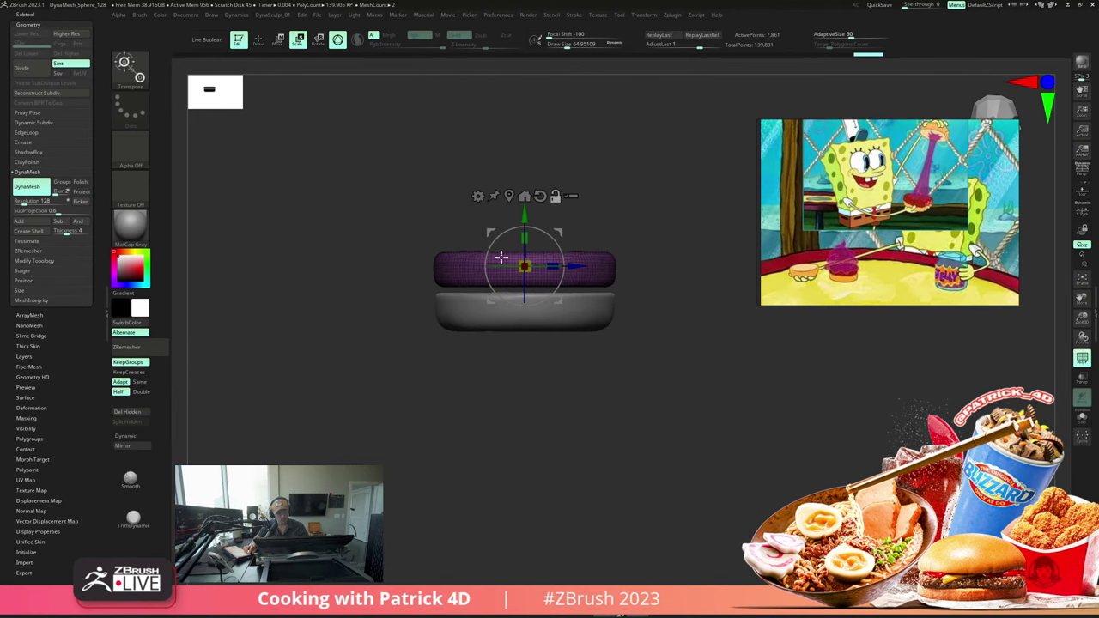
drag(522, 239, 512, 224)
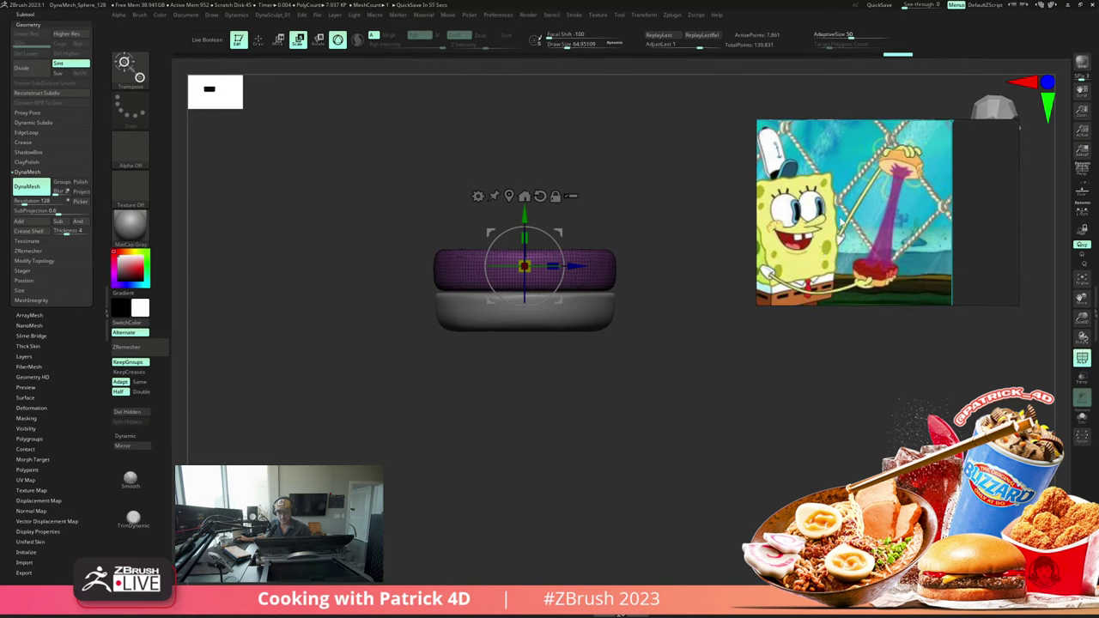
Step: Shift the reference image of SpongeBob stretching the jelly closer to the model and return to Draw mode
drag(1013, 204, 946, 206)
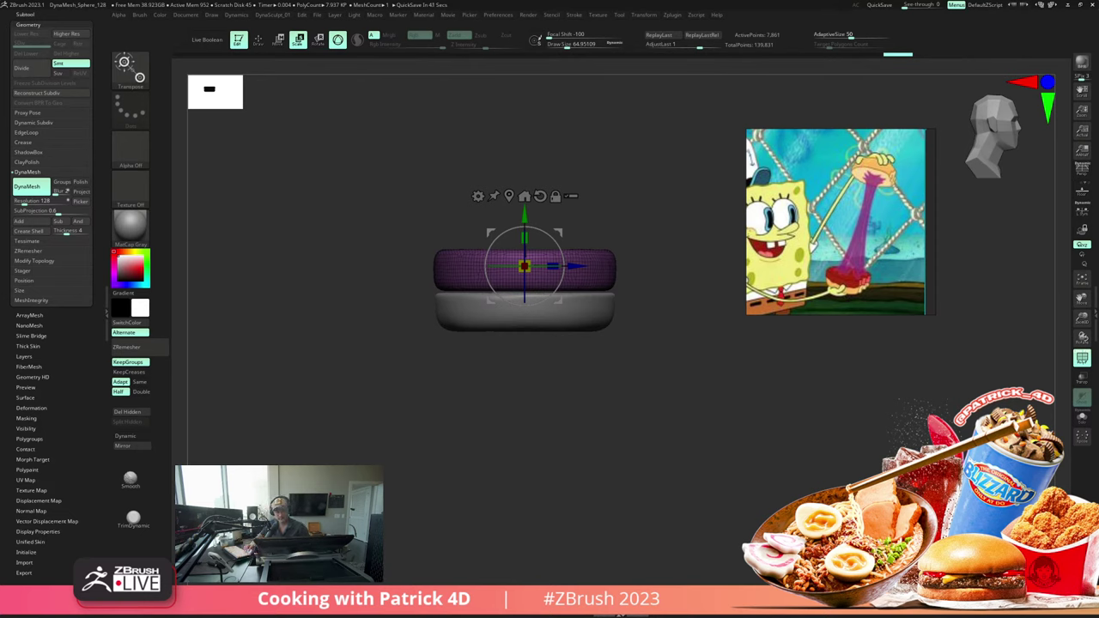
mouse_move(343, 264)
mouse_down()
mouse_move(346, 312)
mouse_move(301, 241)
mouse_move(346, 278)
mouse_move(309, 258)
mouse_move(332, 264)
mouse_move(275, 263)
mouse_move(314, 289)
mouse_move(329, 271)
mouse_up()
key(q)
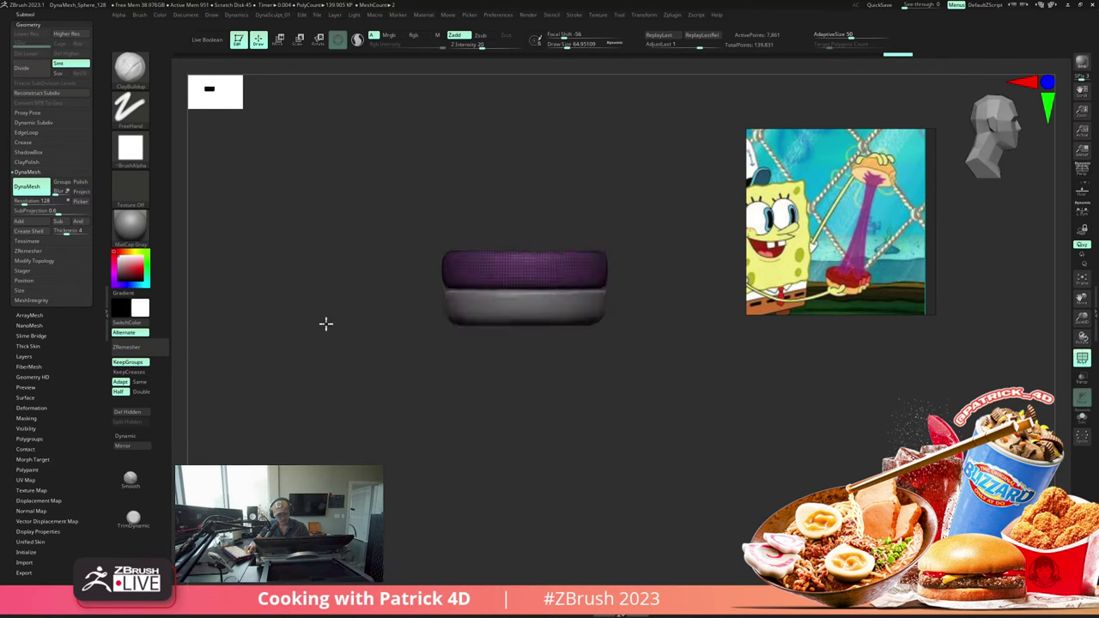
mouse_move(325, 324)
mouse_down()
mouse_move(321, 356)
mouse_move(336, 327)
mouse_up()
mouse_move(335, 261)
mouse_down()
mouse_move(358, 297)
mouse_move(332, 273)
mouse_up()
Step: ZRemesh the upper disc at Half density with KeepGroups turned off
click(27, 252)
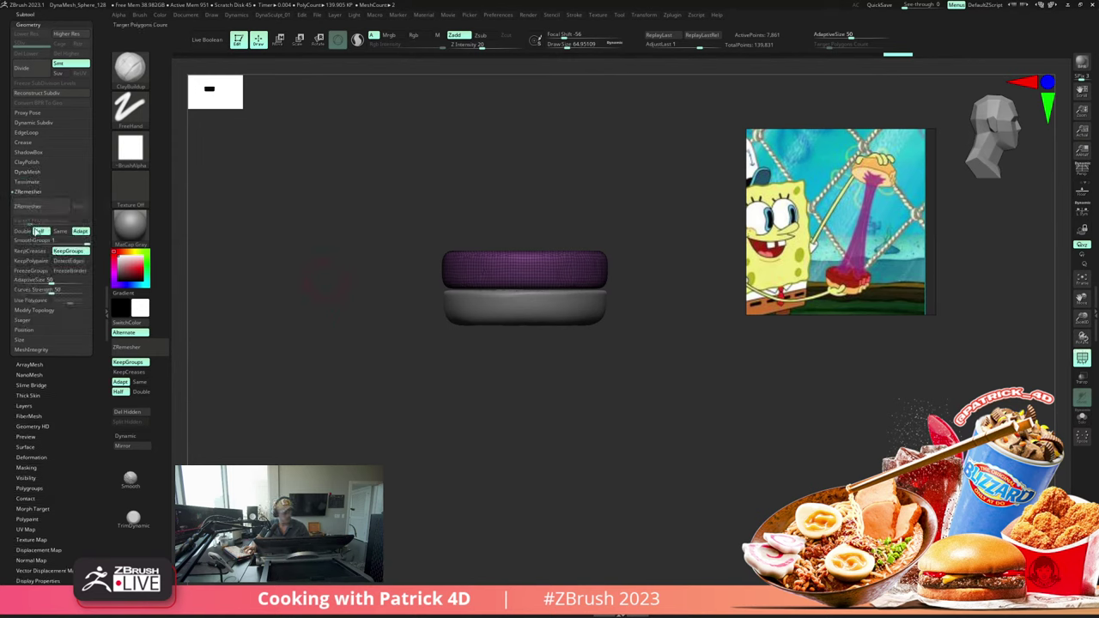
click(67, 251)
click(28, 208)
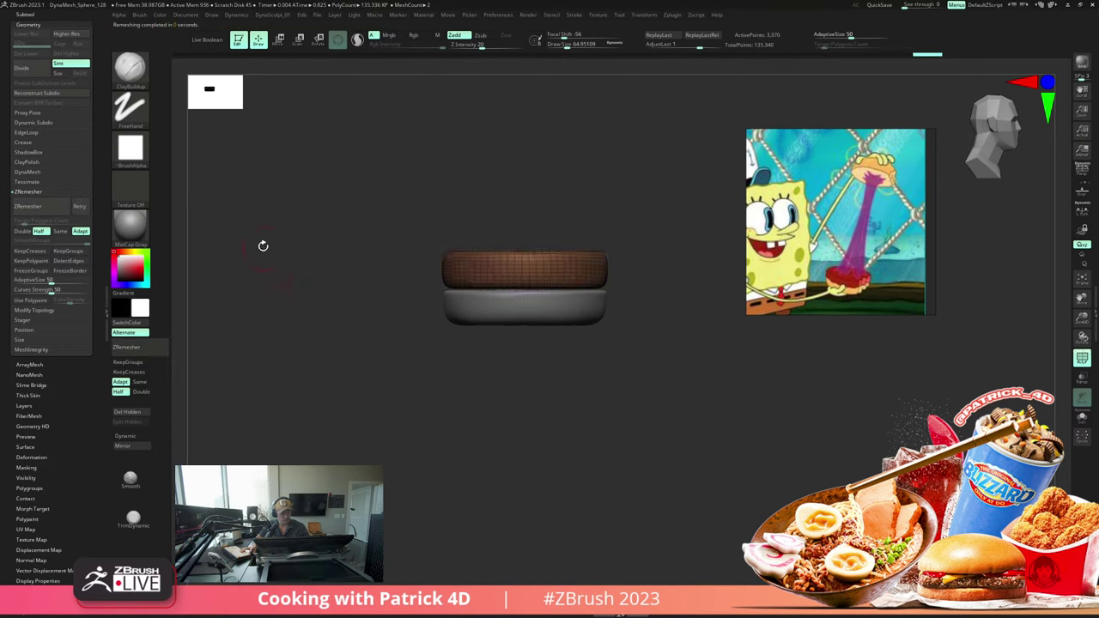
Step: Subdivide the upper disc twice, hide its polyframe and keep it at the highest subdivision level
key(ctrl+d)
key(ctrl+d)
drag(263, 246, 284, 293)
key(shift+f)
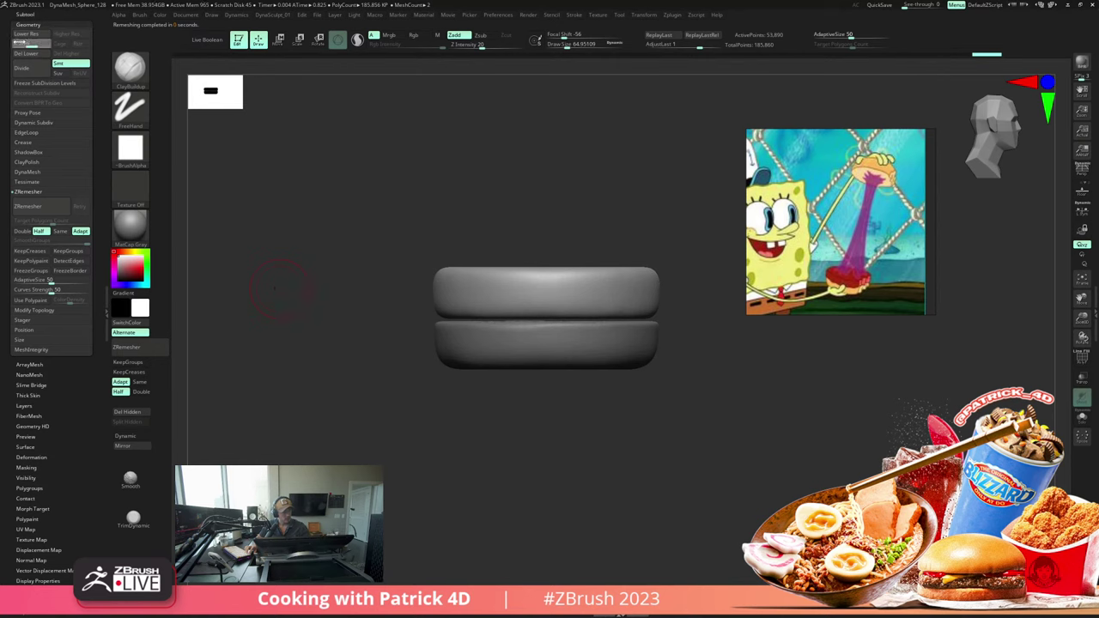
drag(30, 44, 42, 44)
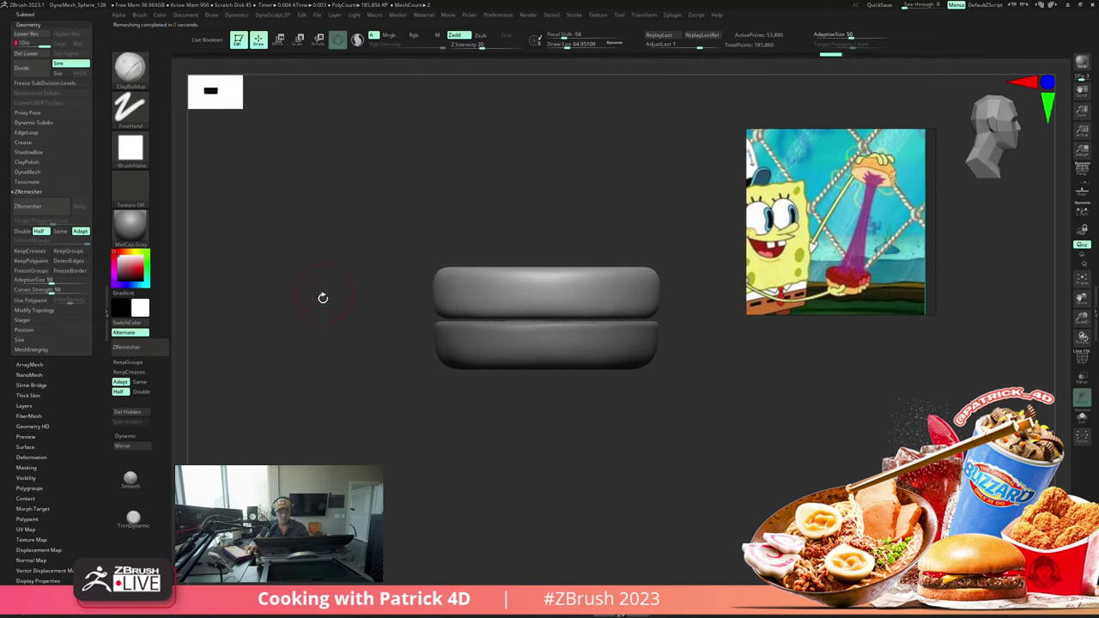
Step: Add surface noise to the upper disc and adjust its noise scale for a coarse, patty-like texture
scroll(13, 427, down, 2)
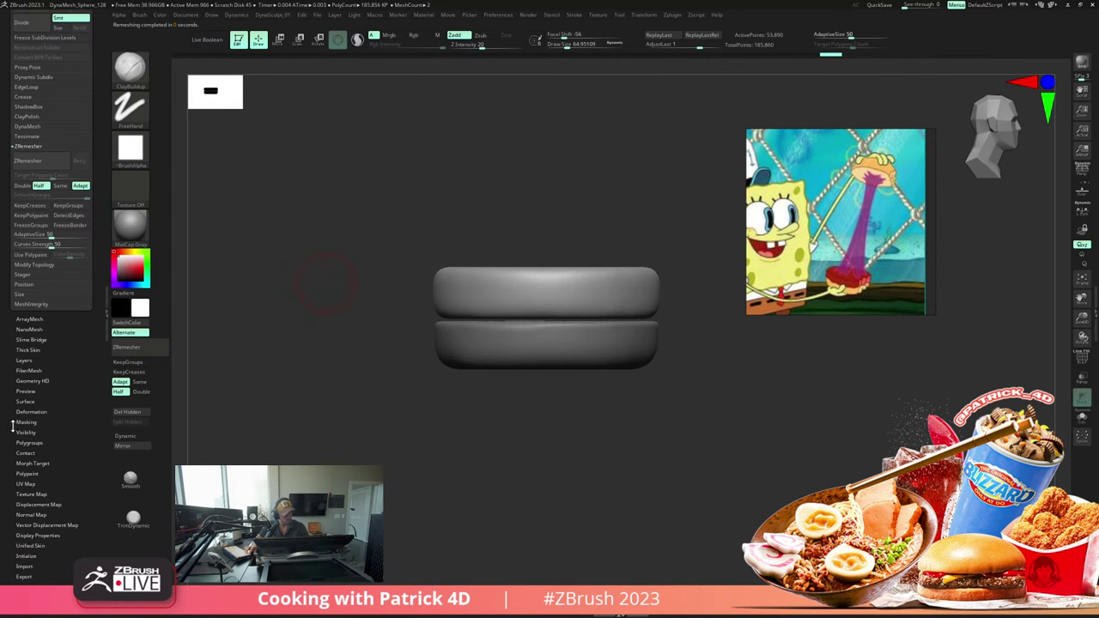
click(25, 400)
click(20, 115)
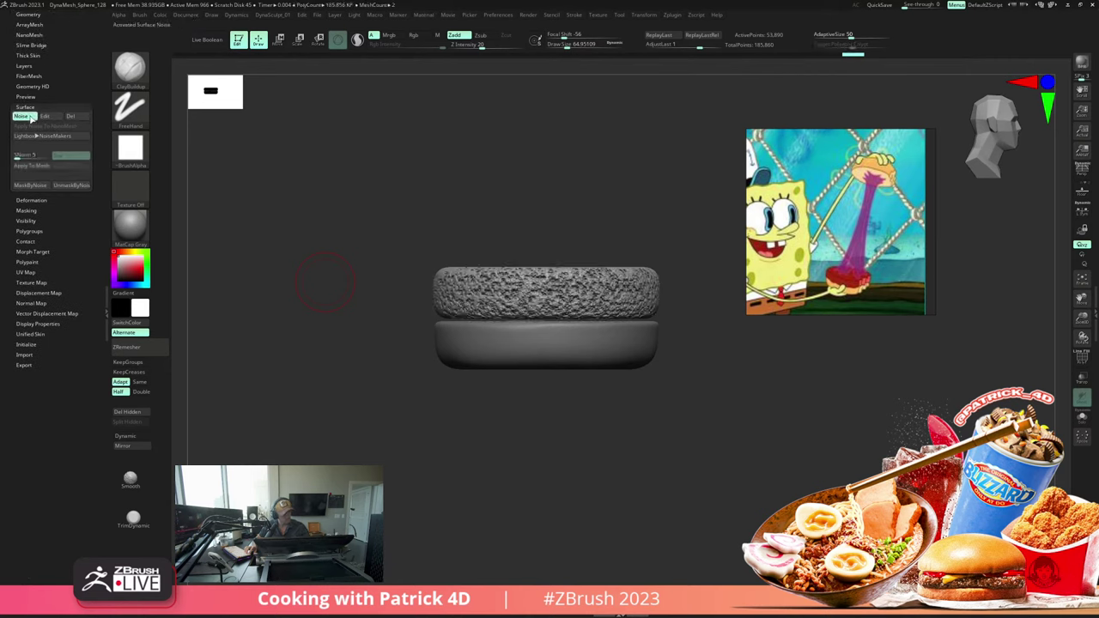
click(44, 115)
click(347, 139)
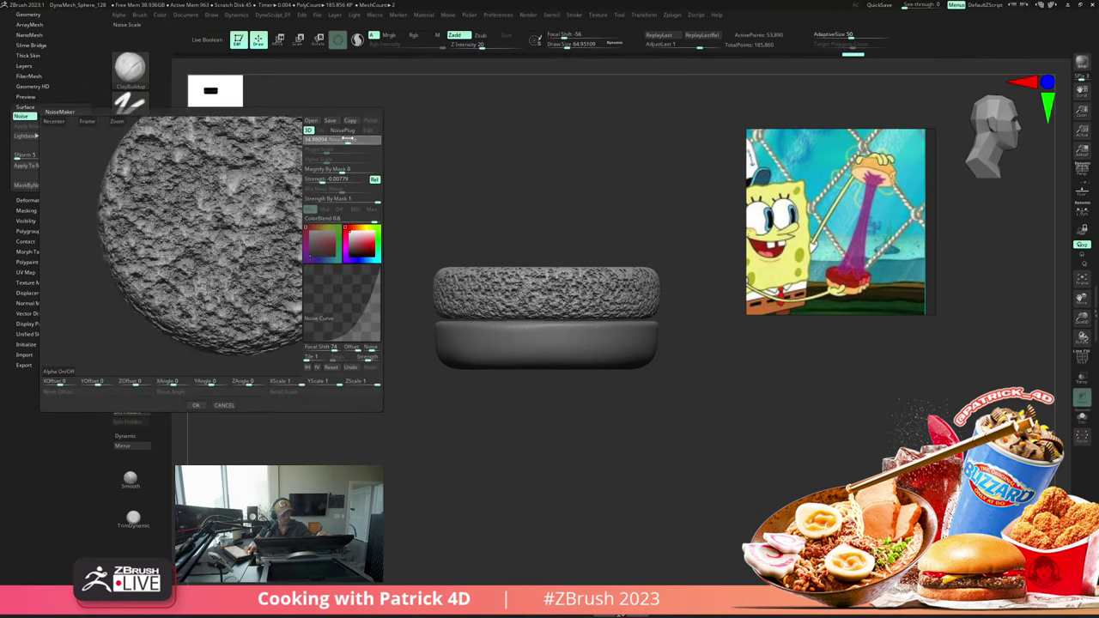
click(196, 405)
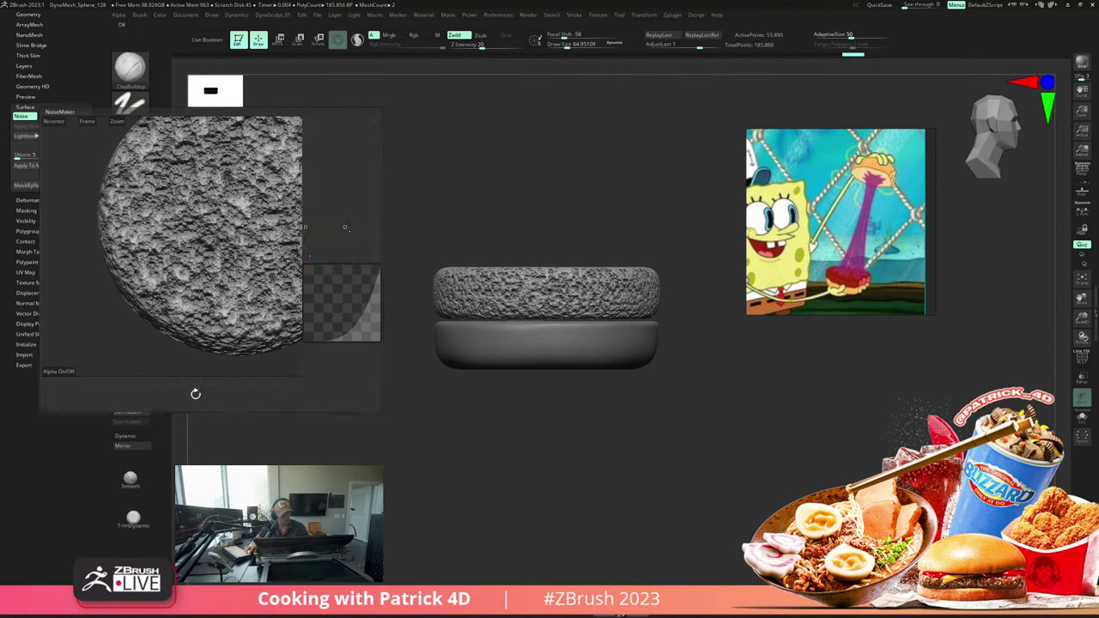
Step: Mask the upper disc by its noise and use Inflate to turn the masked pattern into rough bumps
click(32, 185)
key(alt+d)
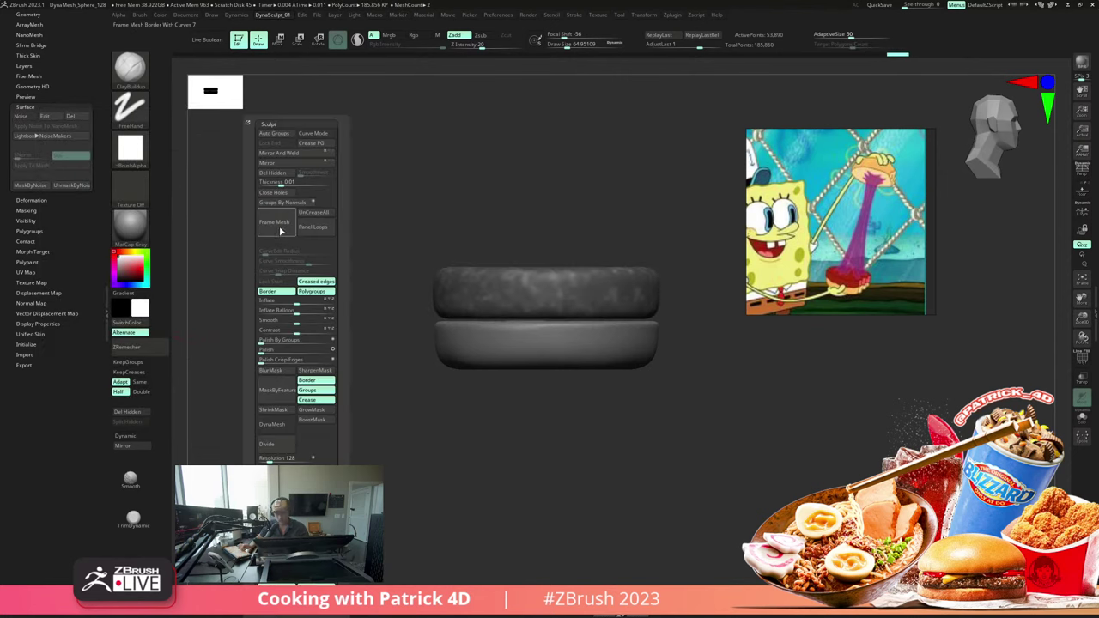
drag(297, 299, 272, 311)
ctrl+right_drag(212, 142, 257, 245)
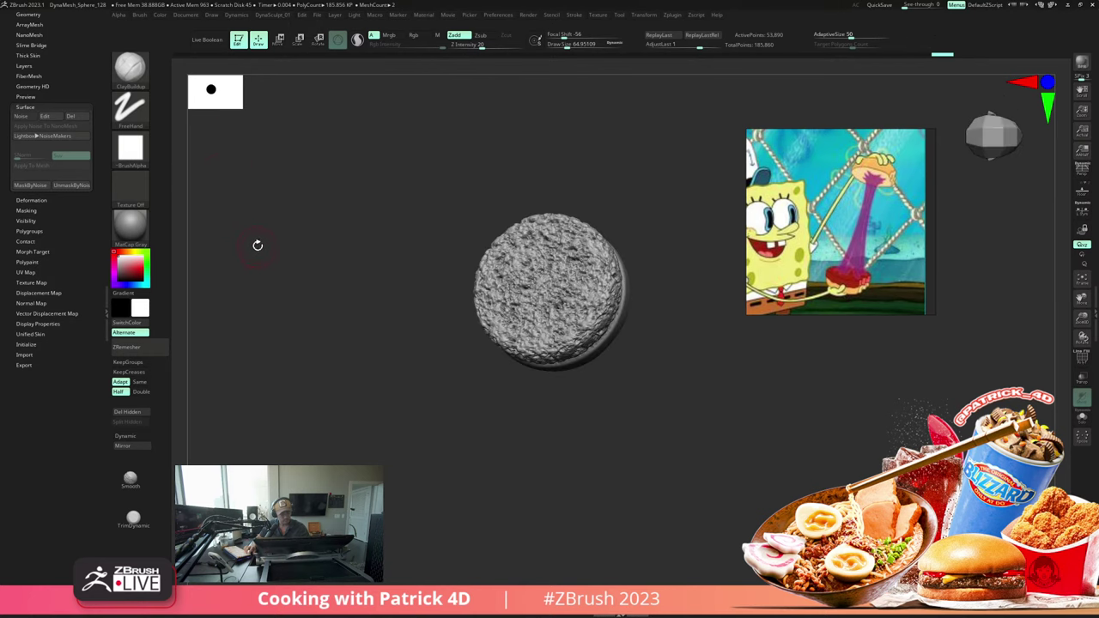
drag(258, 246, 270, 173)
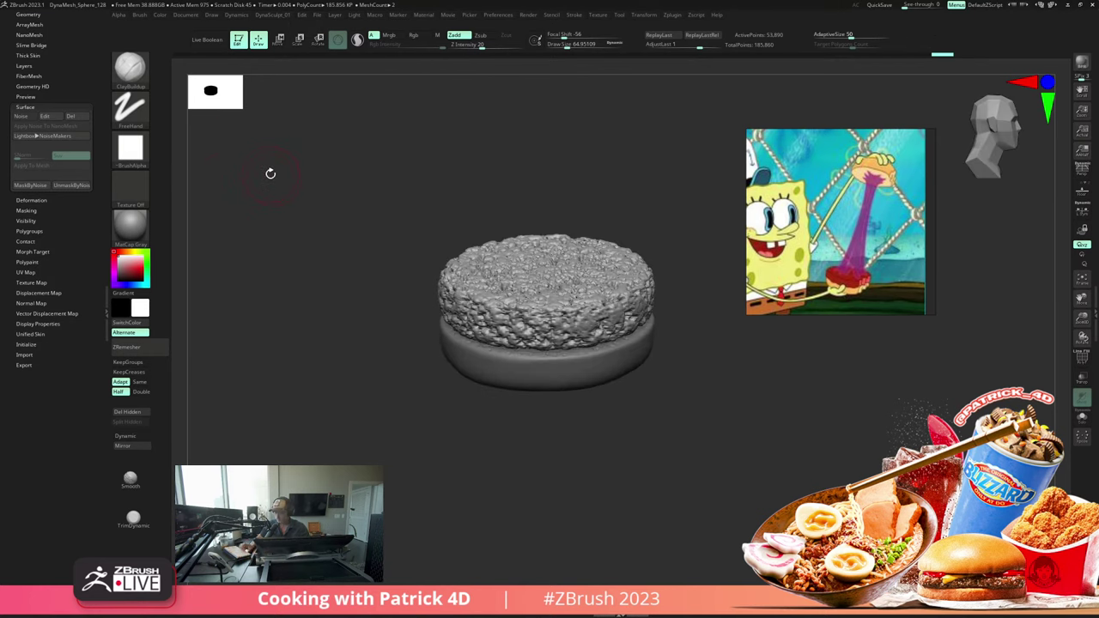
Step: Inflate the patty's rough surface slightly and refine its bumps with the sculpting deformation sliders
key(1)
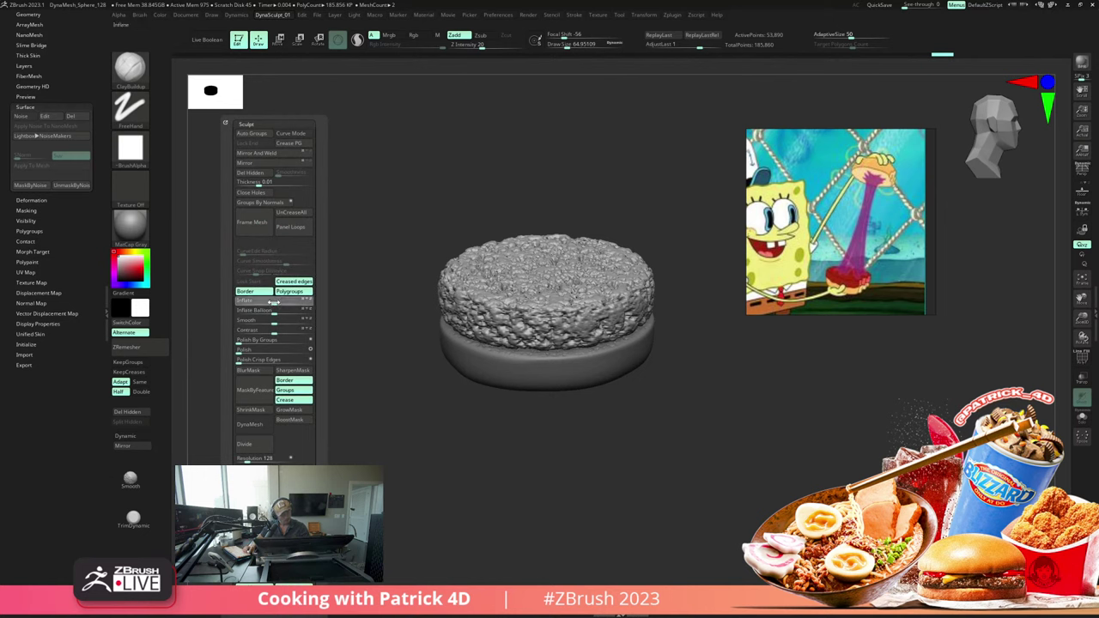
drag(273, 303, 277, 303)
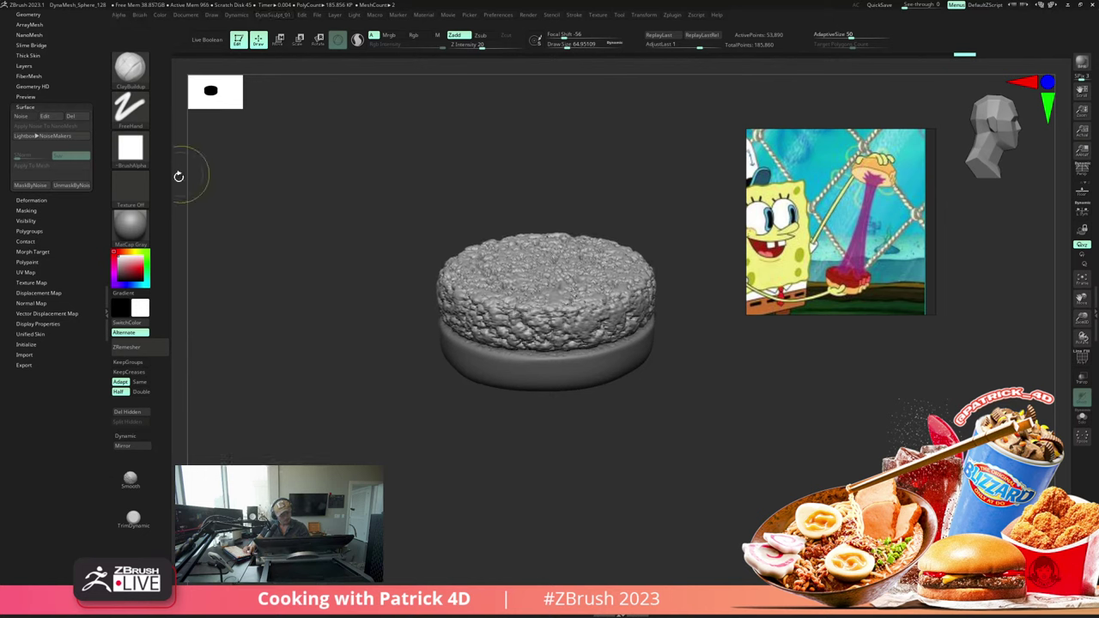
key(space)
mouse_move(222, 350)
mouse_down()
mouse_move(250, 260)
mouse_move(251, 309)
mouse_move(268, 288)
mouse_move(271, 301)
mouse_move(255, 249)
mouse_move(316, 304)
mouse_move(302, 278)
mouse_move(295, 323)
mouse_up()
key(ctrl+z)
Step: Compare the patty's texture at lower and highest subdivision levels, briefly checking its polyframe
key(shift+d)
key(shift+d)
key(d)
key(d)
key(shift+f)
key(shift+f)
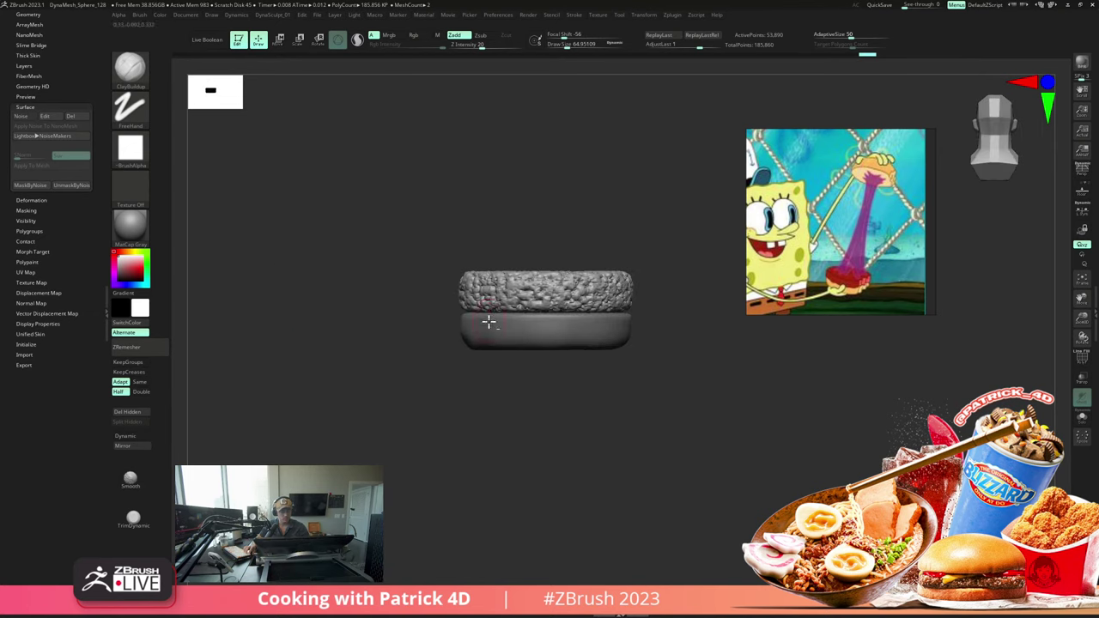
Step: Make the BottomBun_01 subtool active beneath the patty
alt+click(488, 321)
mouse_move(340, 272)
mouse_down()
mouse_move(334, 289)
mouse_move(330, 268)
mouse_up()
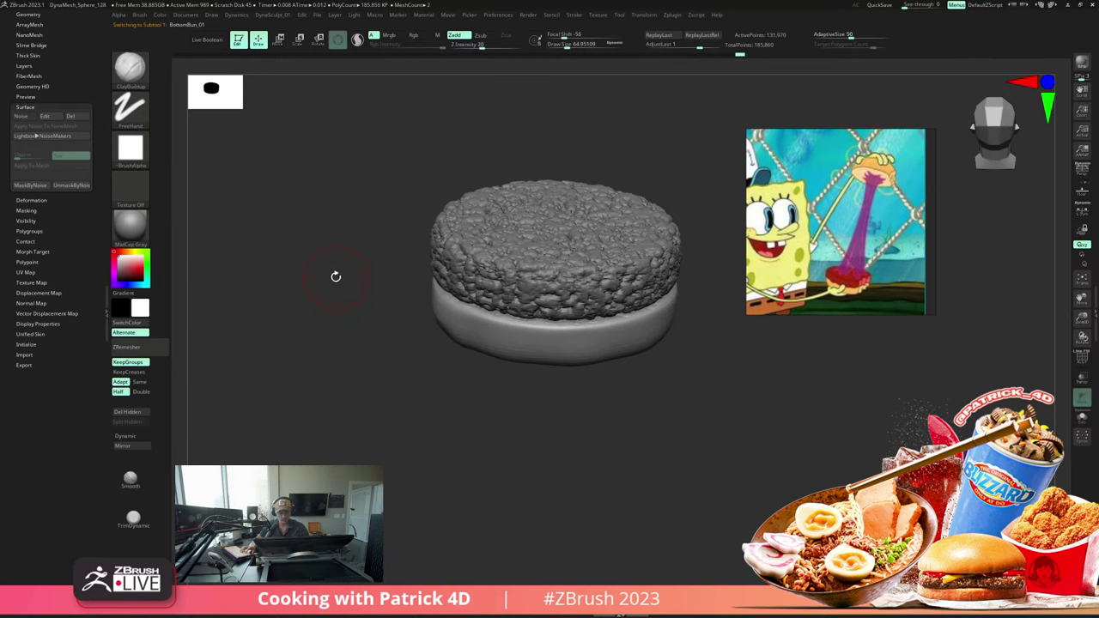
Step: Carve short vertical creases around the upper side of the bottom bun with the DamStandard brush at a draw size of about 40
key(b)
click(392, 282)
key(s)
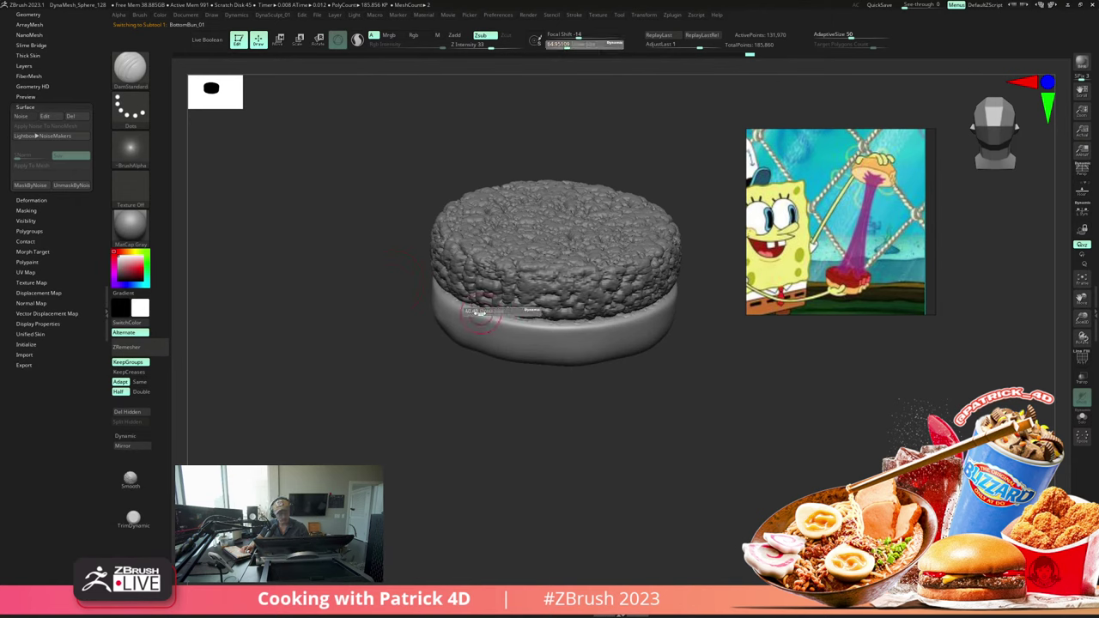
drag(486, 314, 479, 315)
key(bracketright)
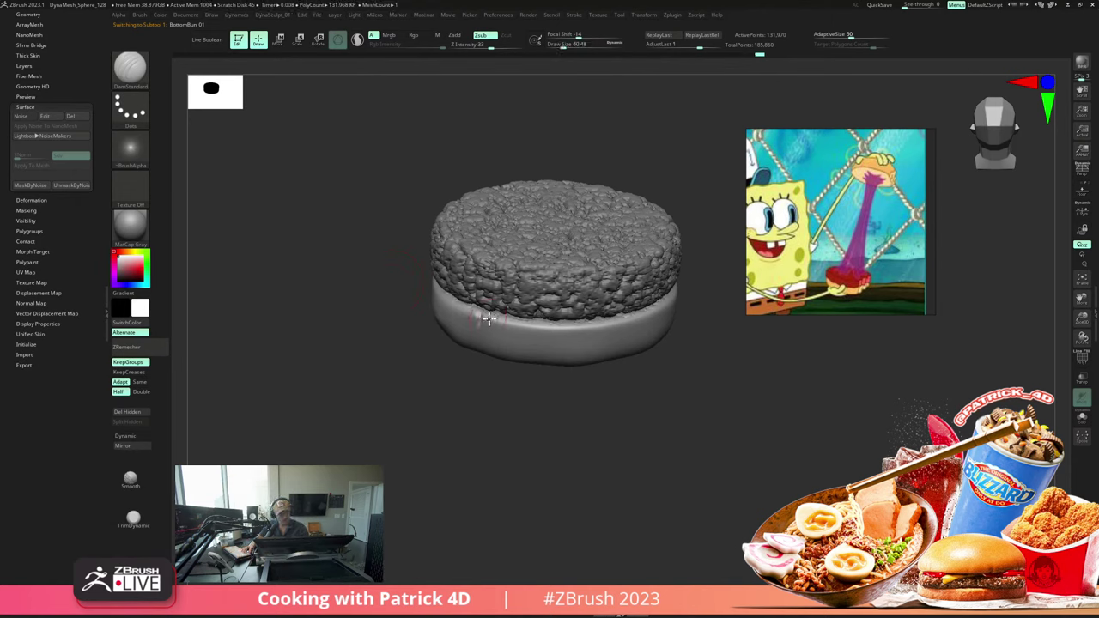
drag(394, 294, 423, 274)
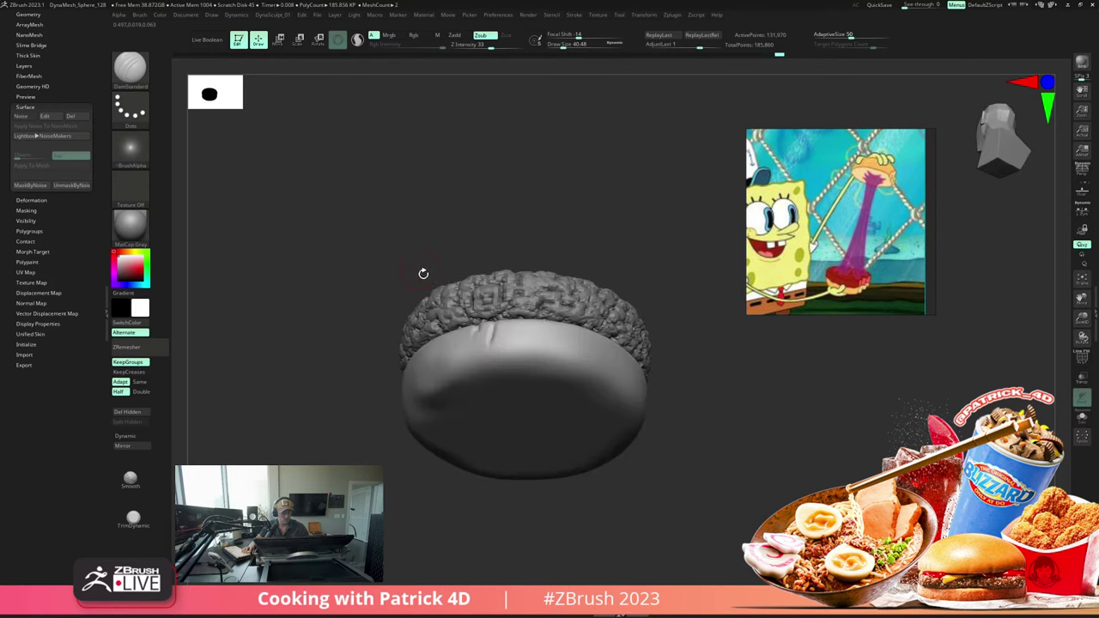
drag(518, 386, 518, 390)
drag(395, 283, 392, 245)
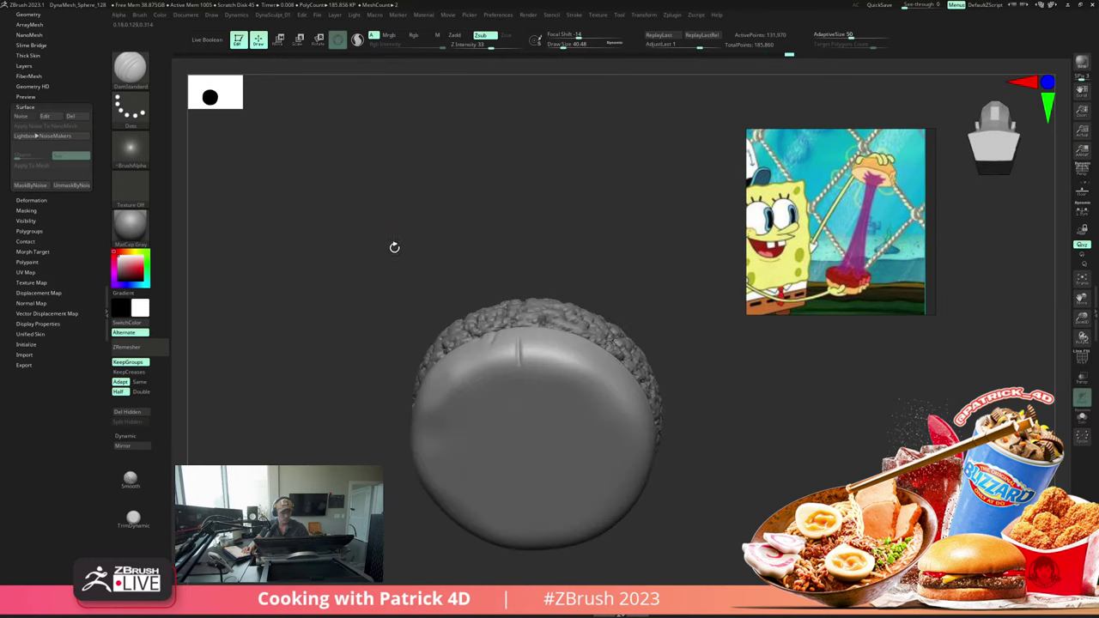
shift+drag(517, 399, 513, 326)
shift+drag(392, 235, 368, 251)
mouse_move(367, 251)
shift+right_down()
mouse_move(369, 197)
mouse_move(375, 289)
mouse_move(417, 339)
shift+right_up()
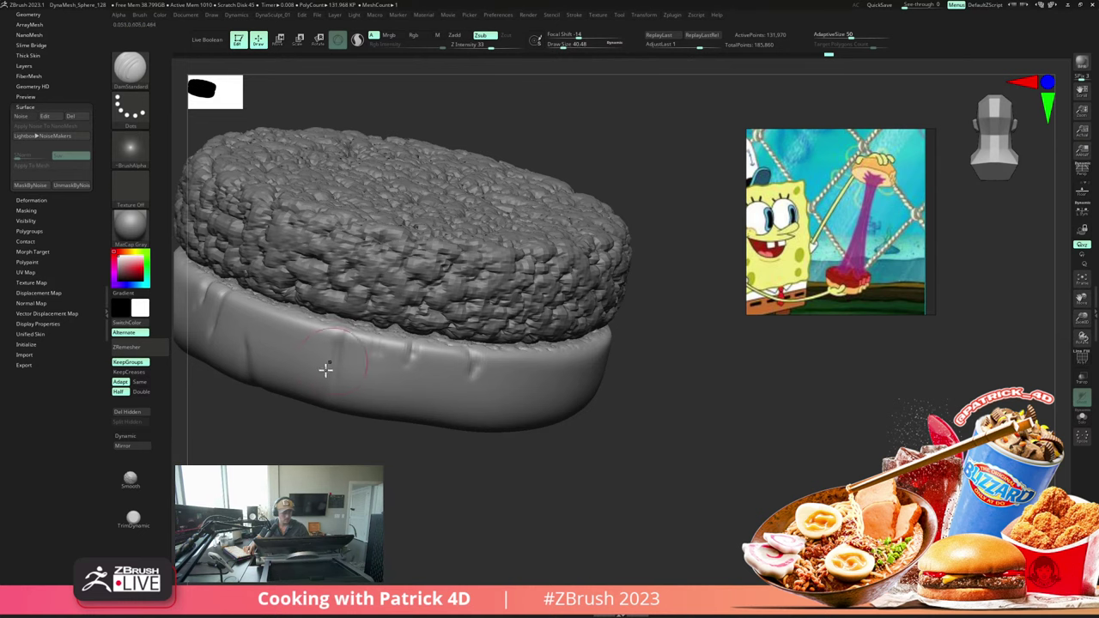
Step: Soften the carved creases along the bottom bun's side with the Smooth brush
right_drag(326, 369, 471, 364)
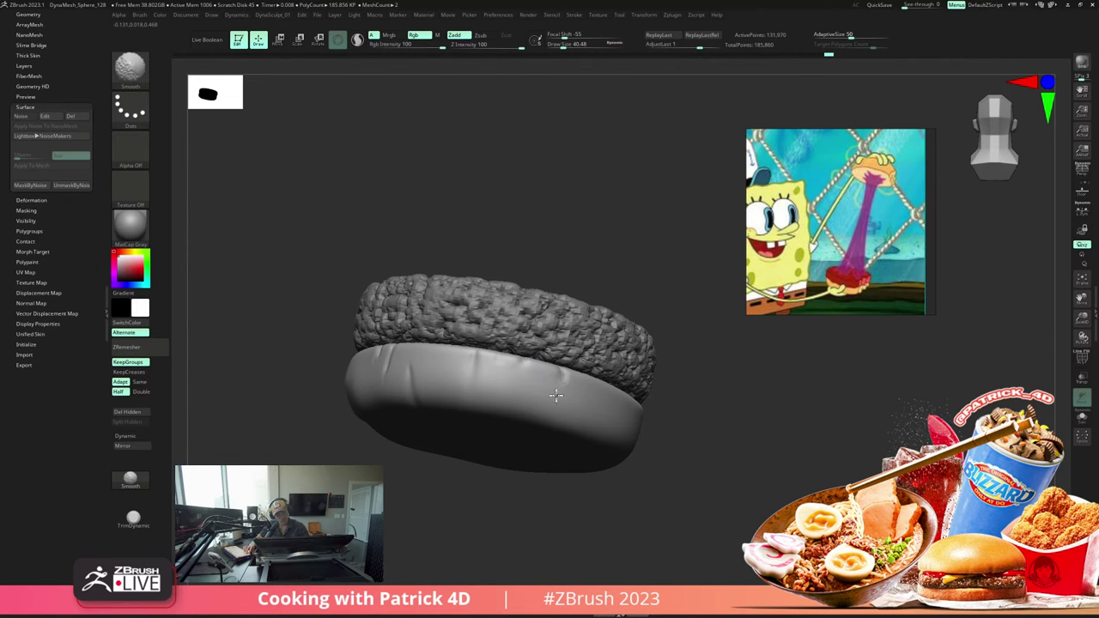
shift+right_drag(556, 395, 243, 286)
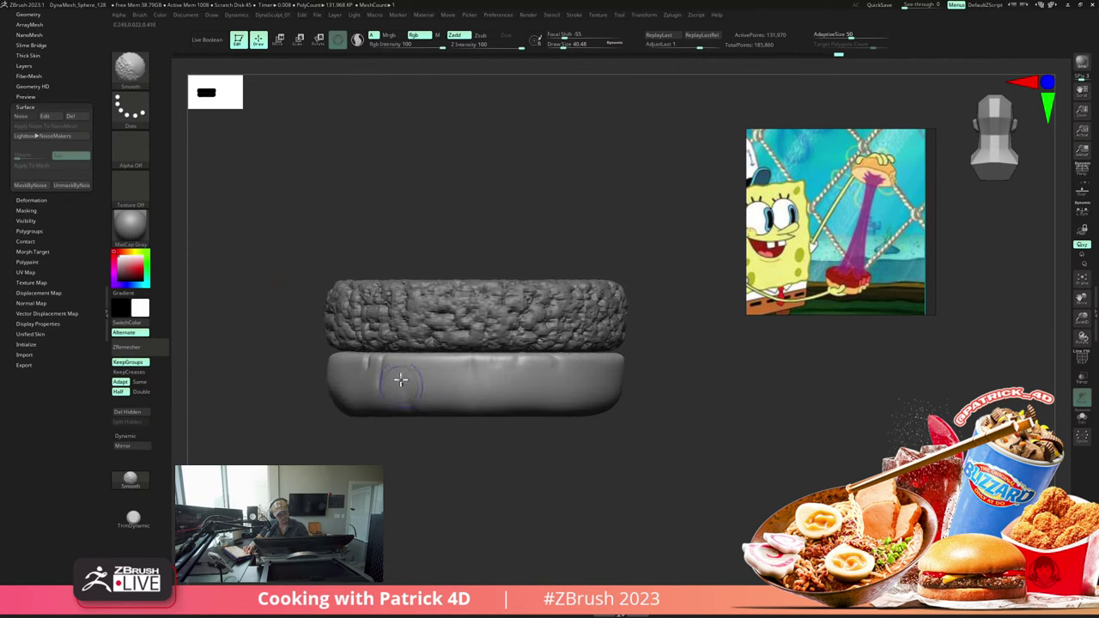
shift+drag(380, 374, 380, 364)
mouse_move(263, 304)
ctrl+right_down()
mouse_move(236, 297)
mouse_move(303, 306)
mouse_move(293, 331)
ctrl+right_up()
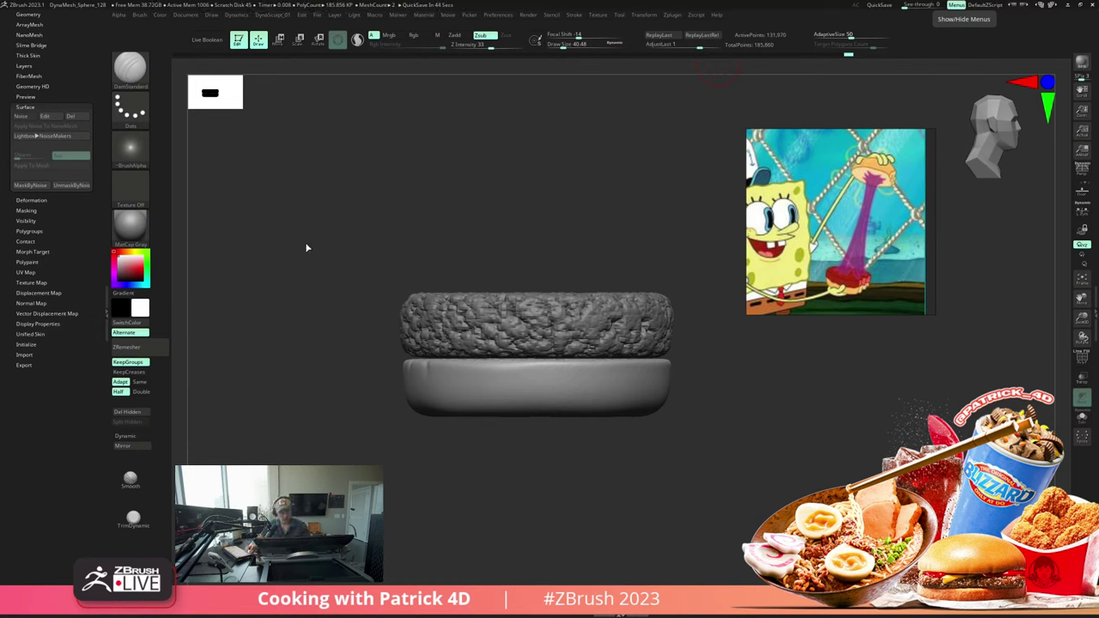
Step: Examine the bottom bun's polyframe at lower subdivision levels and view the bun in isolation at its highest level
drag(306, 247, 282, 230)
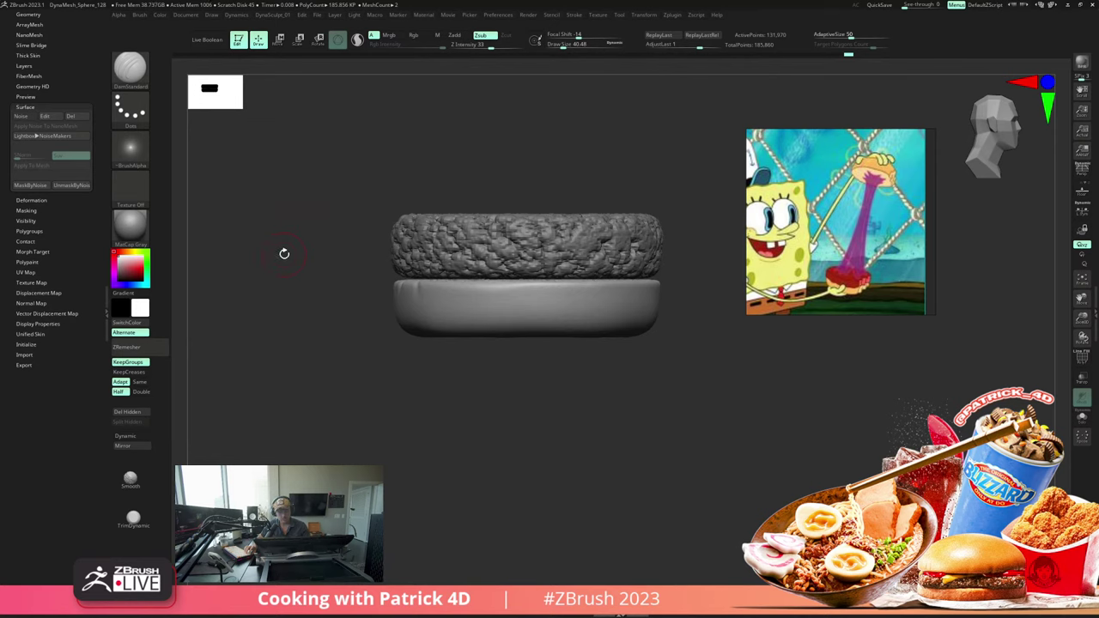
mouse_move(290, 249)
mouse_down()
mouse_move(282, 225)
mouse_move(289, 243)
mouse_up()
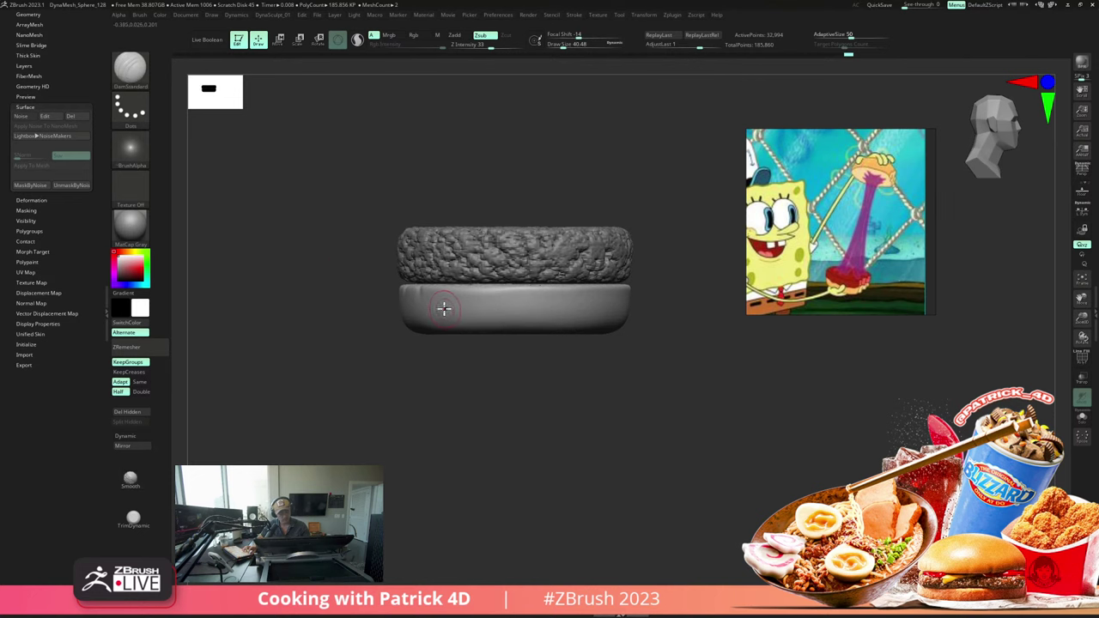
key(shift+d)
key(shift+d)
key(f)
key(shift+f)
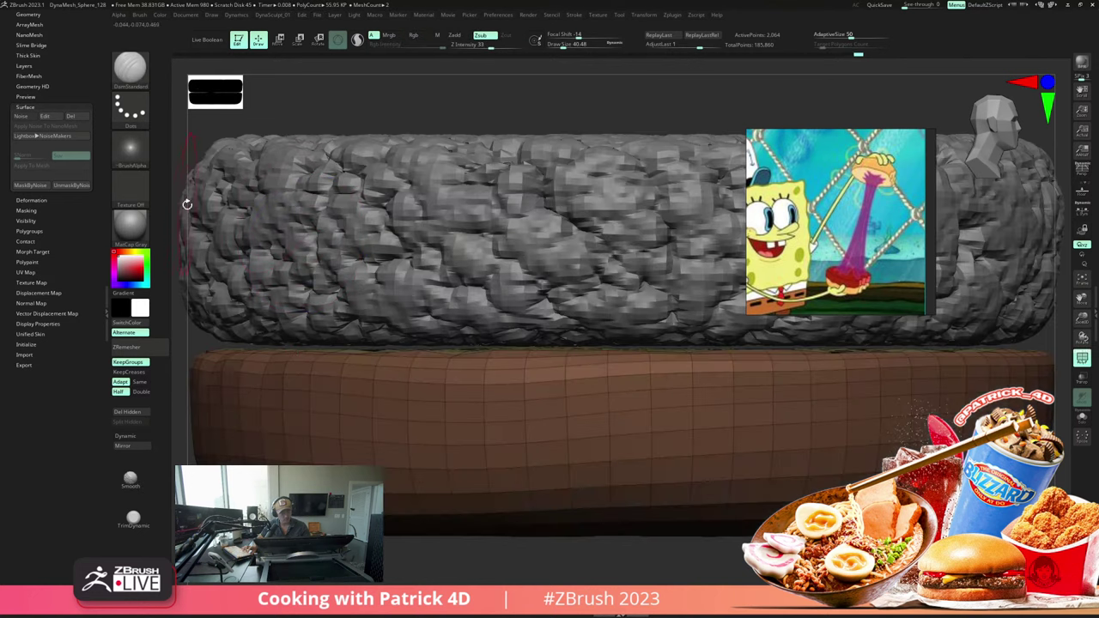
alt+drag(170, 196, 265, 168)
mouse_move(300, 255)
alt+mouse_down()
mouse_move(299, 211)
mouse_move(301, 260)
mouse_move(300, 221)
mouse_move(283, 263)
alt+mouse_up()
key(alt+s)
key(d)
key(d)
key(d)
key(shift+f)
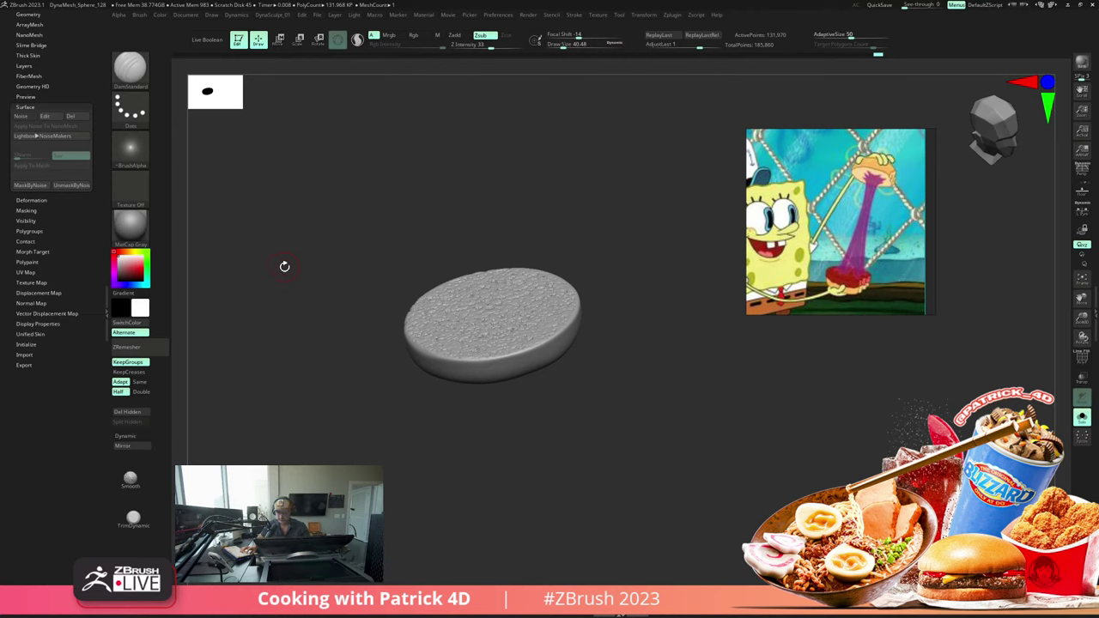
drag(285, 244, 286, 199)
key(alt+s)
mouse_move(299, 264)
mouse_down()
mouse_move(289, 272)
mouse_move(296, 246)
mouse_up()
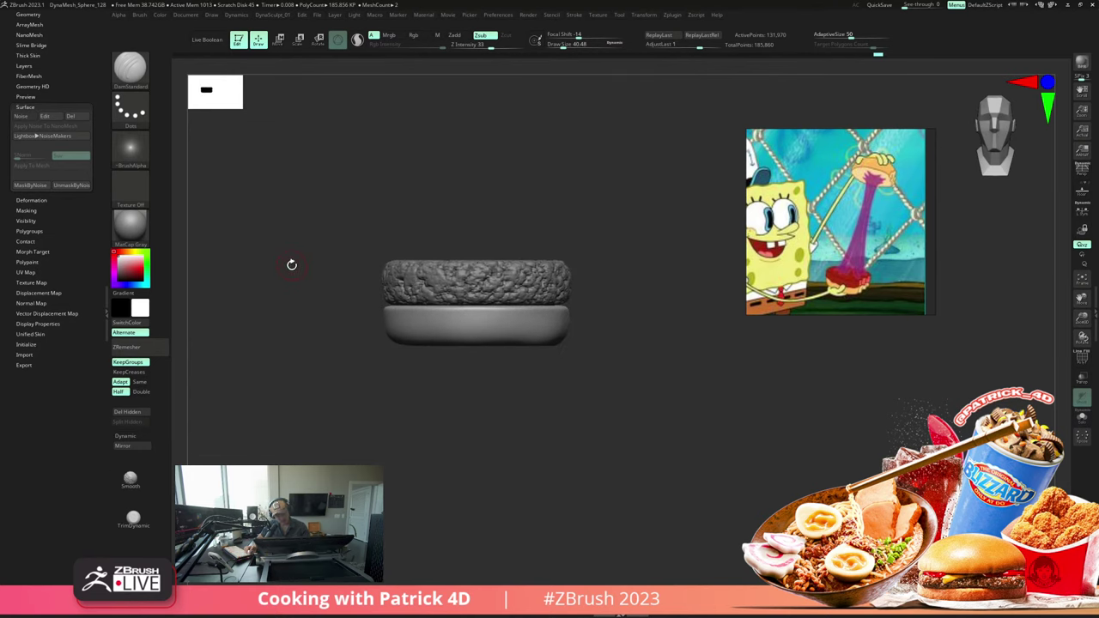
drag(293, 272, 287, 270)
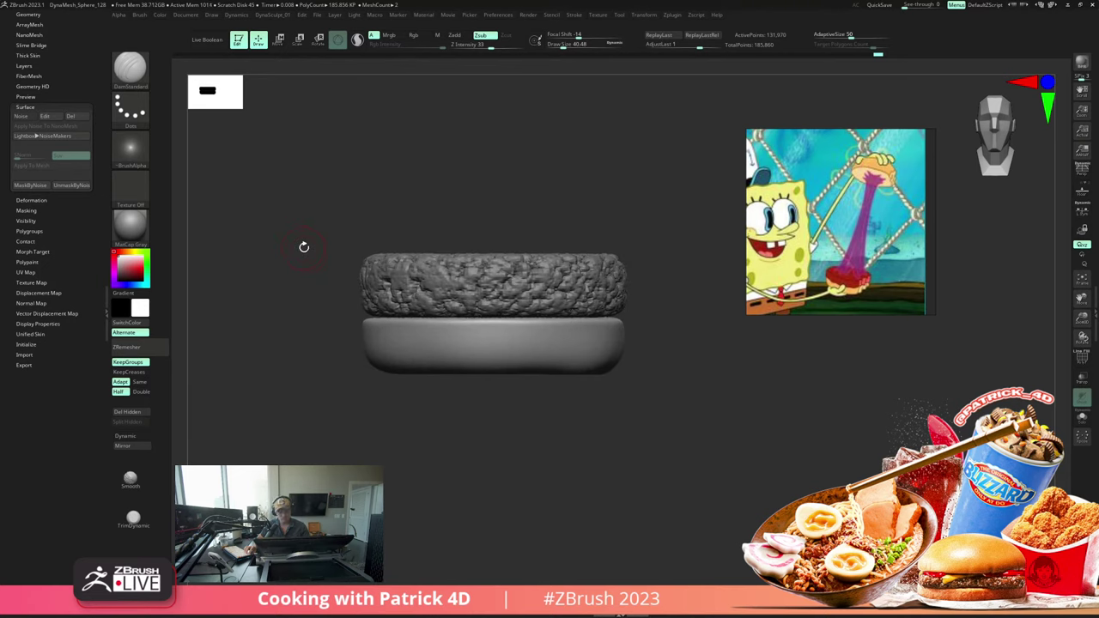
drag(299, 225, 284, 243)
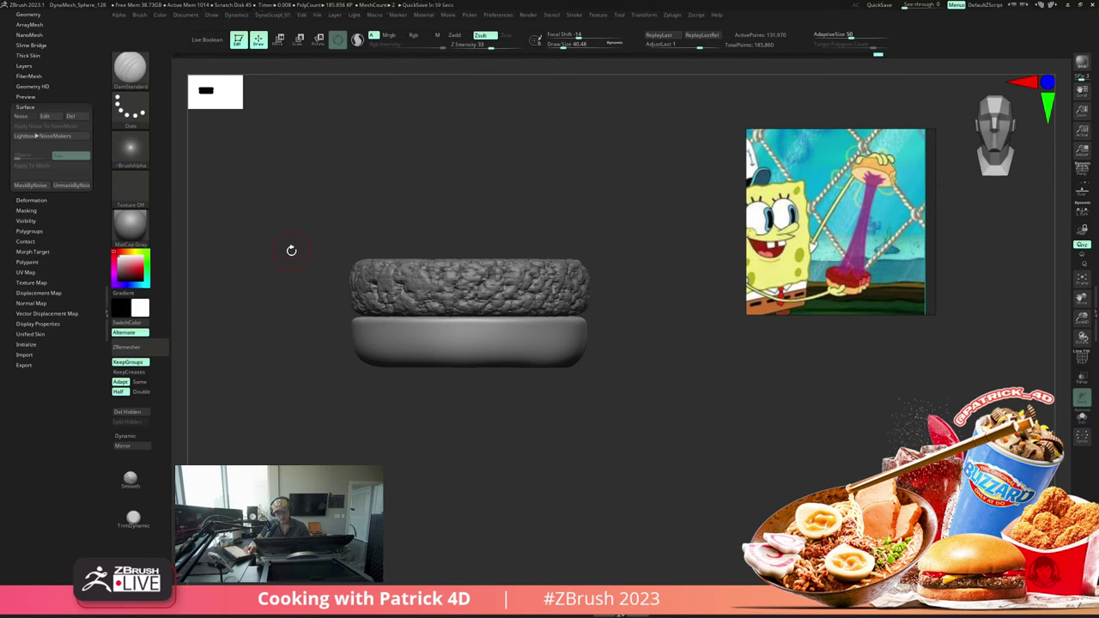
alt+drag(282, 186, 300, 228)
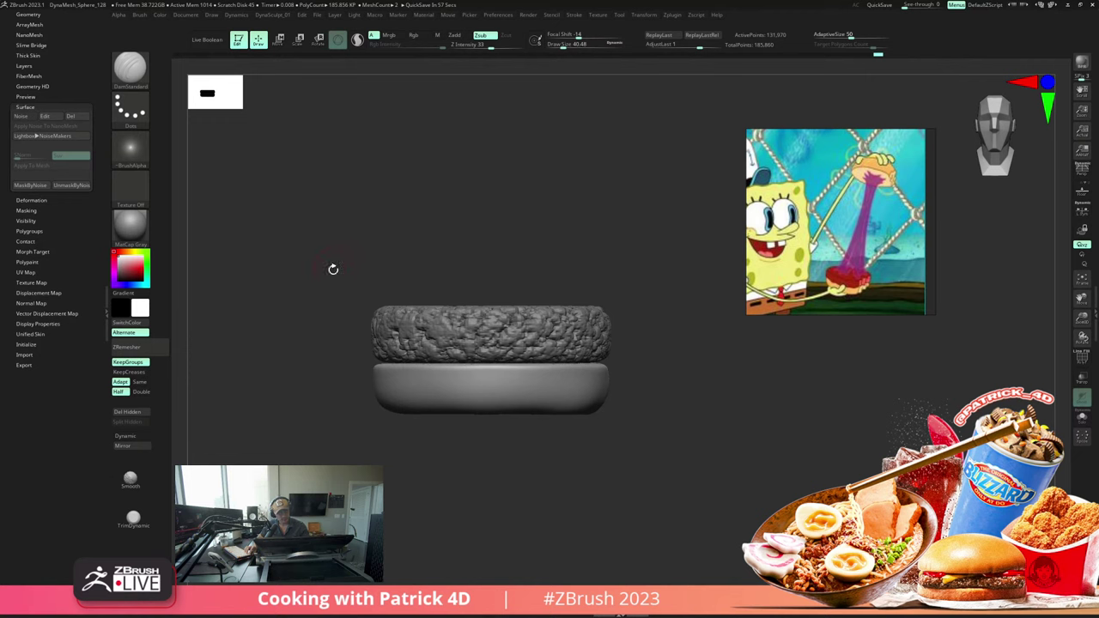
mouse_move(331, 267)
mouse_down()
mouse_move(328, 292)
mouse_move(334, 248)
mouse_up()
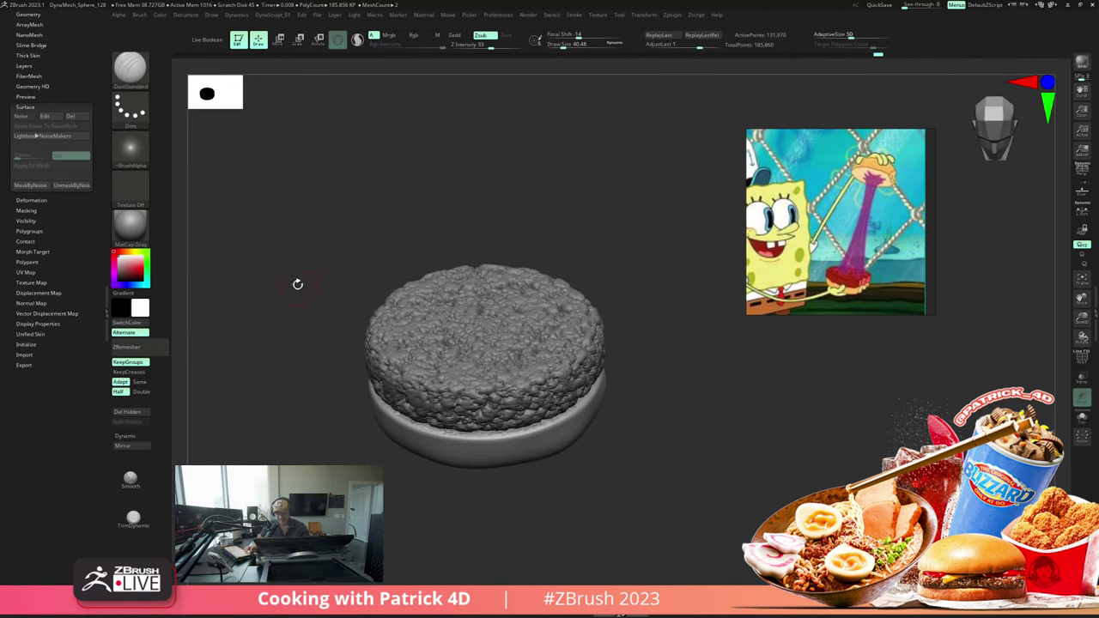
mouse_move(297, 285)
mouse_down()
mouse_move(304, 263)
mouse_move(315, 280)
mouse_up()
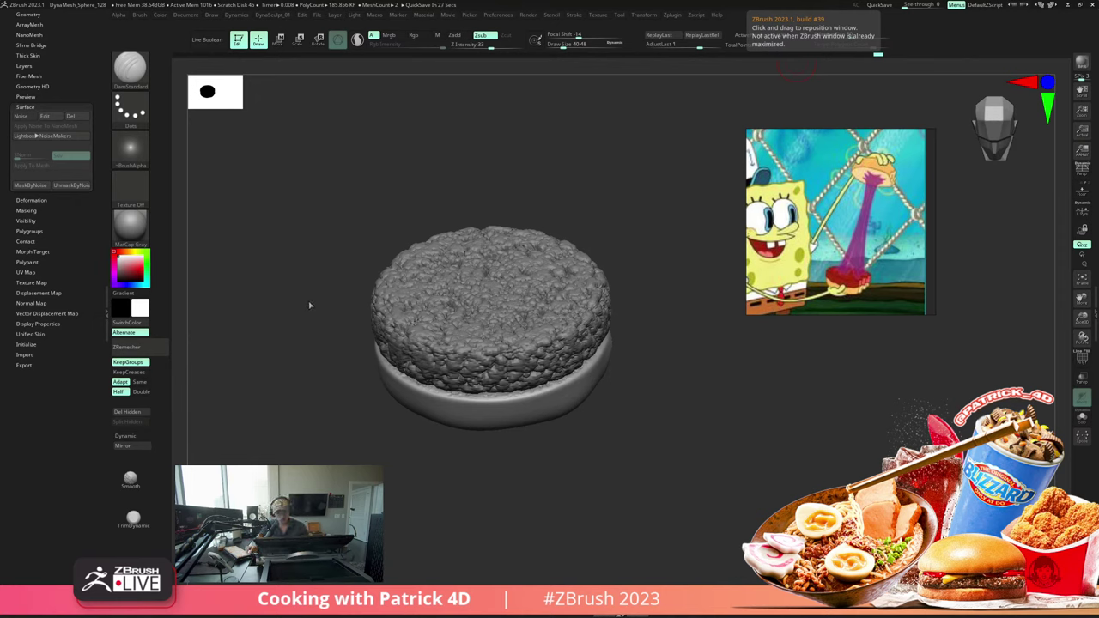
mouse_move(310, 304)
mouse_down()
mouse_move(299, 272)
mouse_move(289, 286)
mouse_move(294, 275)
mouse_move(295, 314)
mouse_up()
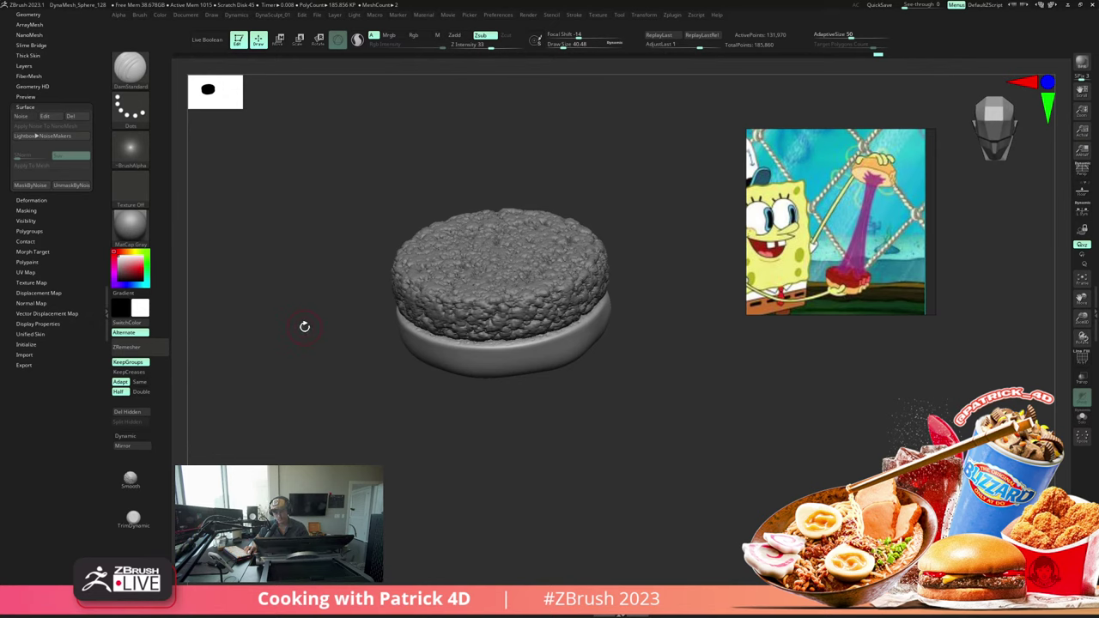
shift+drag(289, 319, 297, 290)
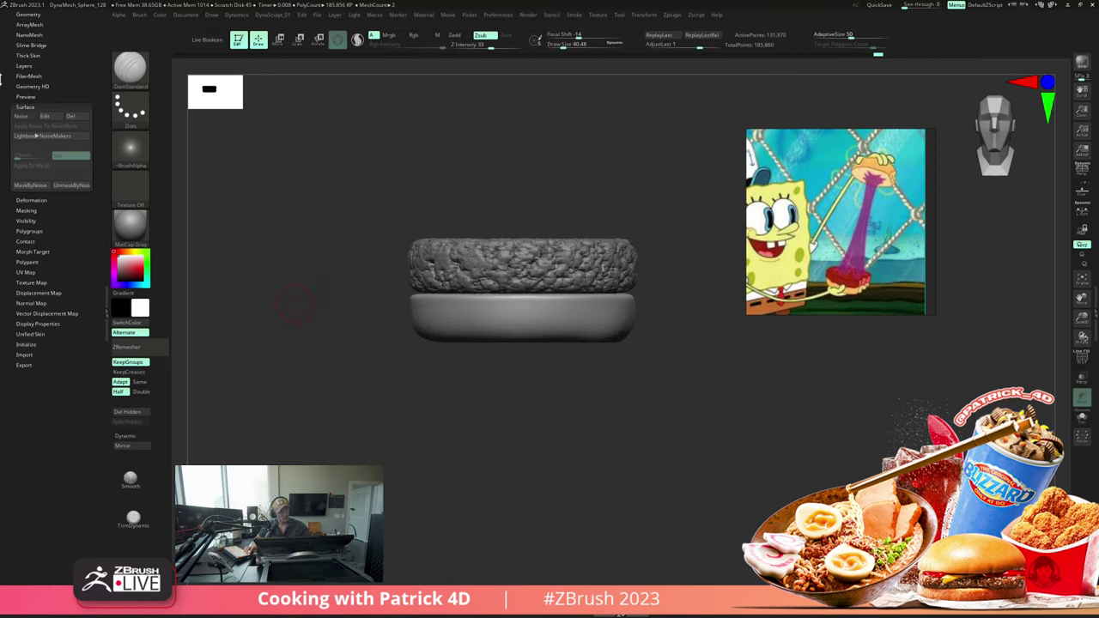
Step: Insert a Plane3D subtool directly below BottomBun_01 in the subtool list
scroll(5, 79, up, 3)
click(25, 67)
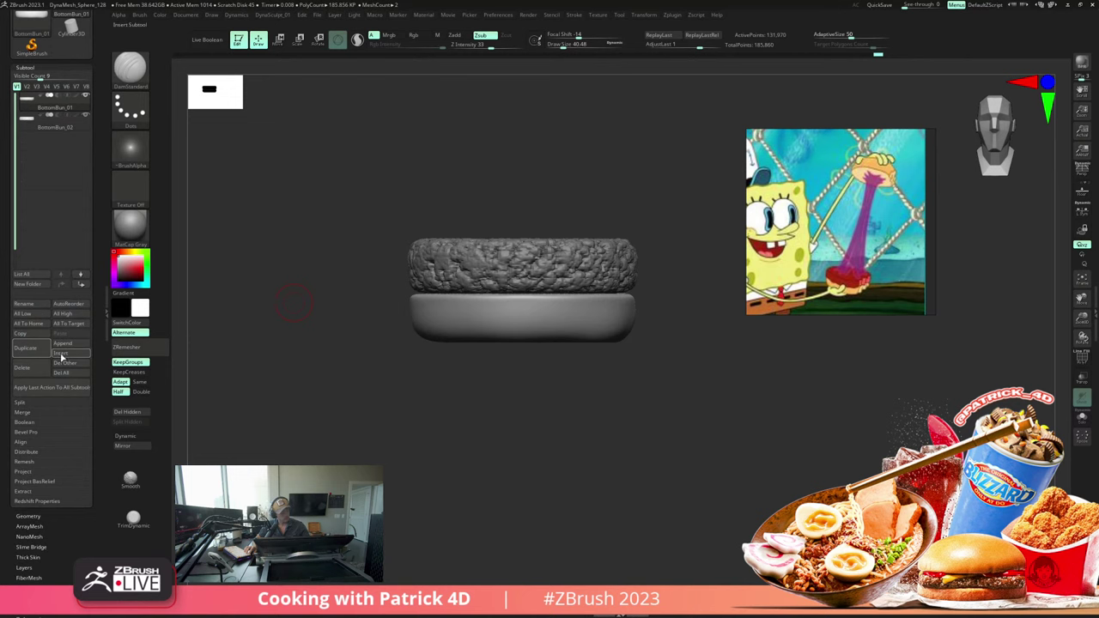
click(61, 355)
click(78, 423)
Step: Rotate the inserted plane to lie flat, scale it down and raise it just above the patty
shift+drag(250, 346, 287, 334)
key(w)
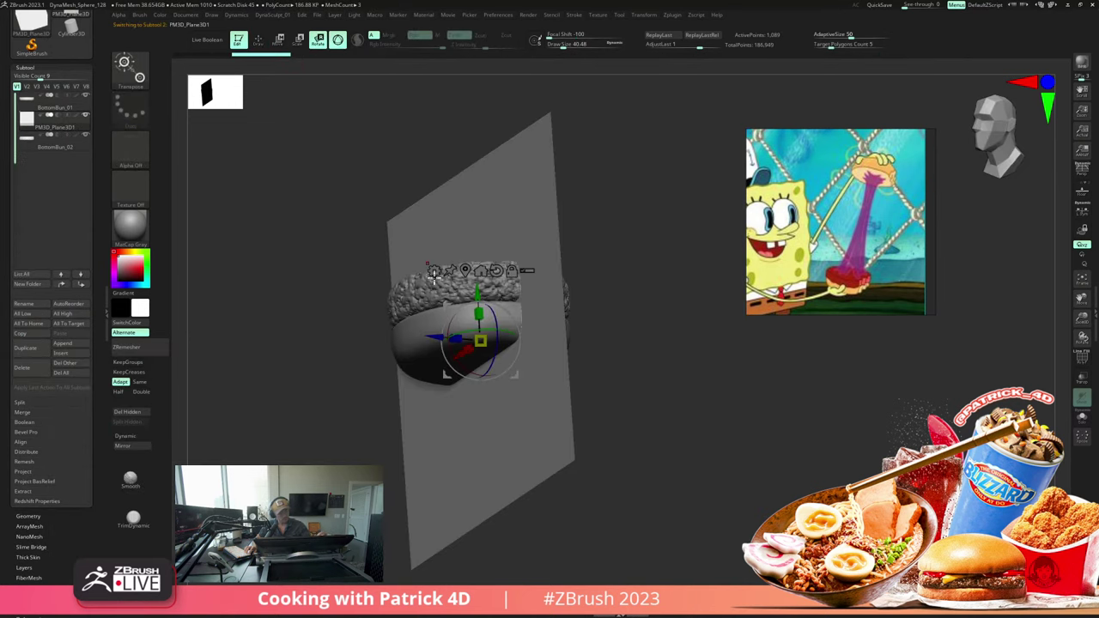
shift+drag(340, 282, 299, 274)
shift+drag(442, 335, 459, 177)
drag(260, 184, 486, 412)
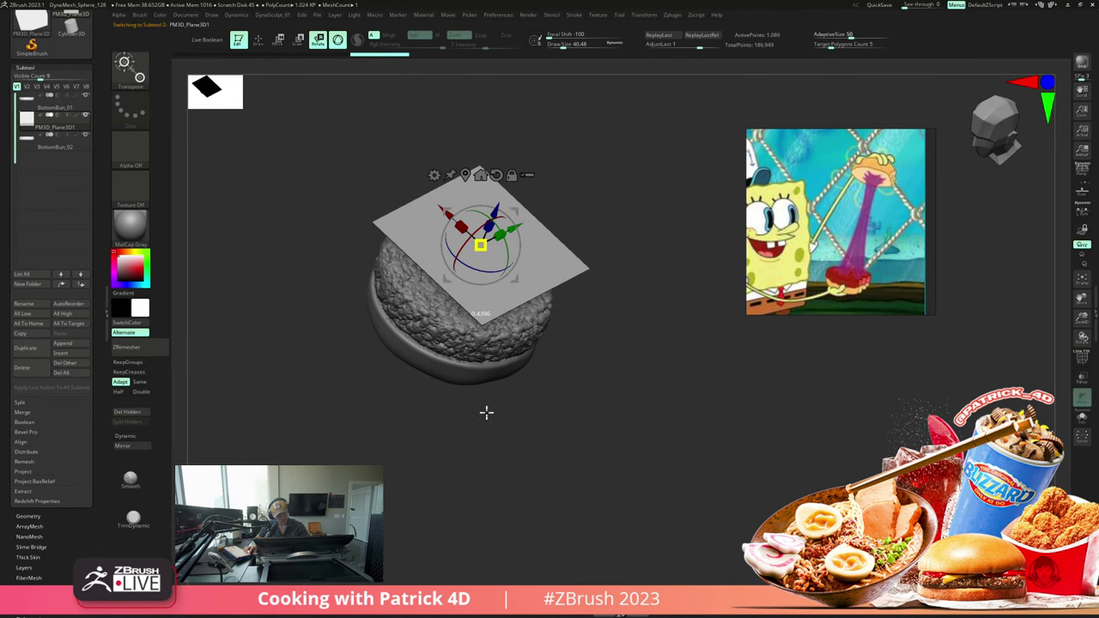
Step: Drape the plane over the top of the patty with the TransposeCloth brush and Dynamics collision, using polyframe to see its mesh
key(b)
click(289, 245)
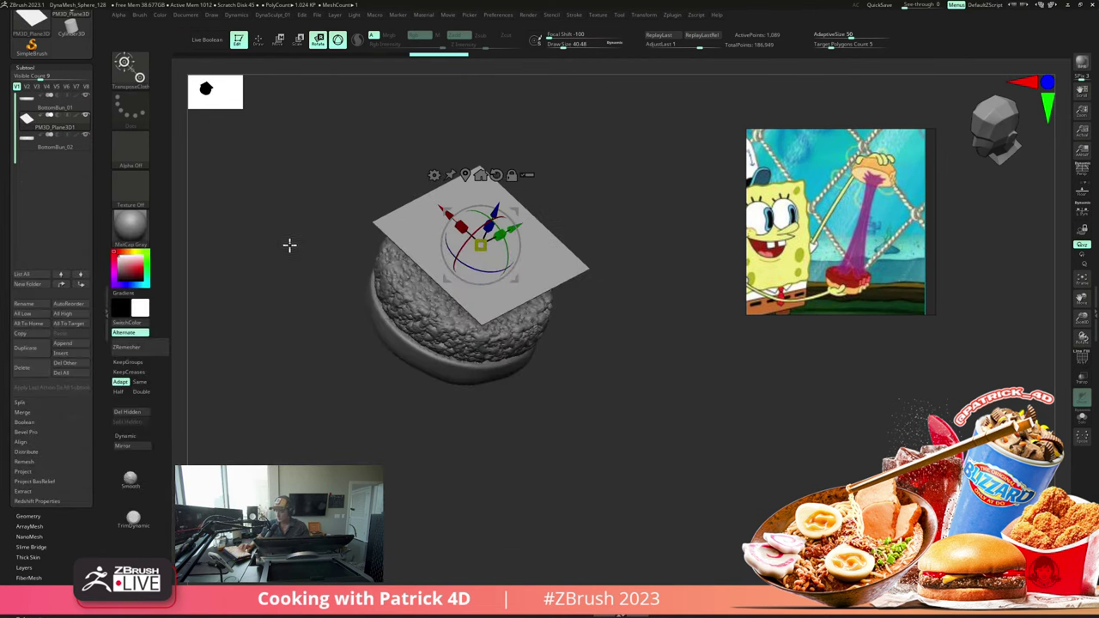
drag(240, 258, 260, 301)
key(shift+f)
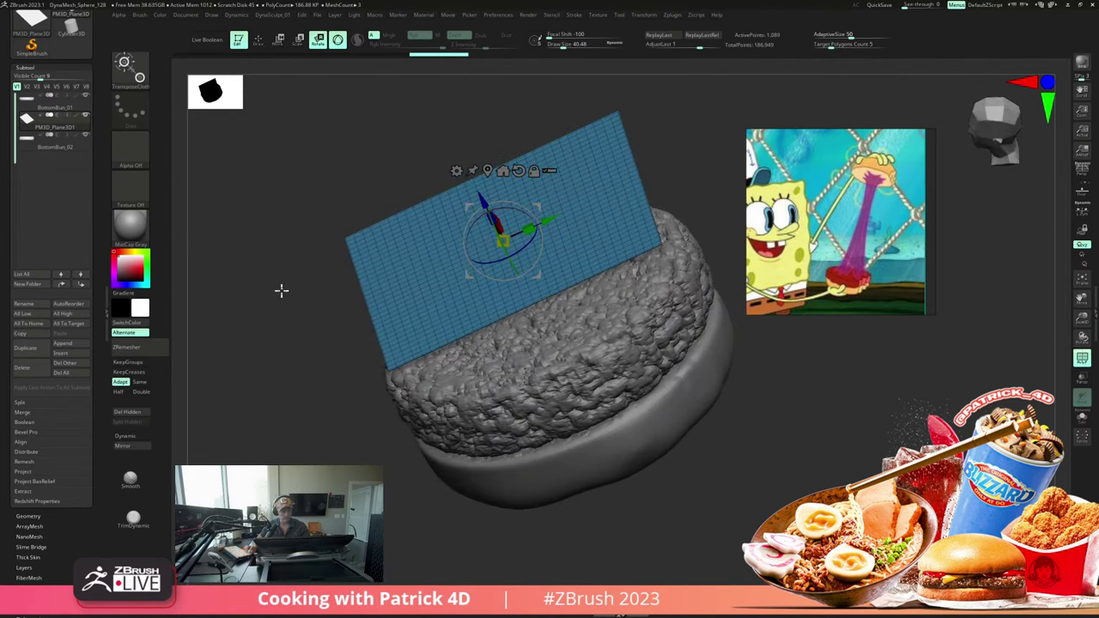
click(237, 15)
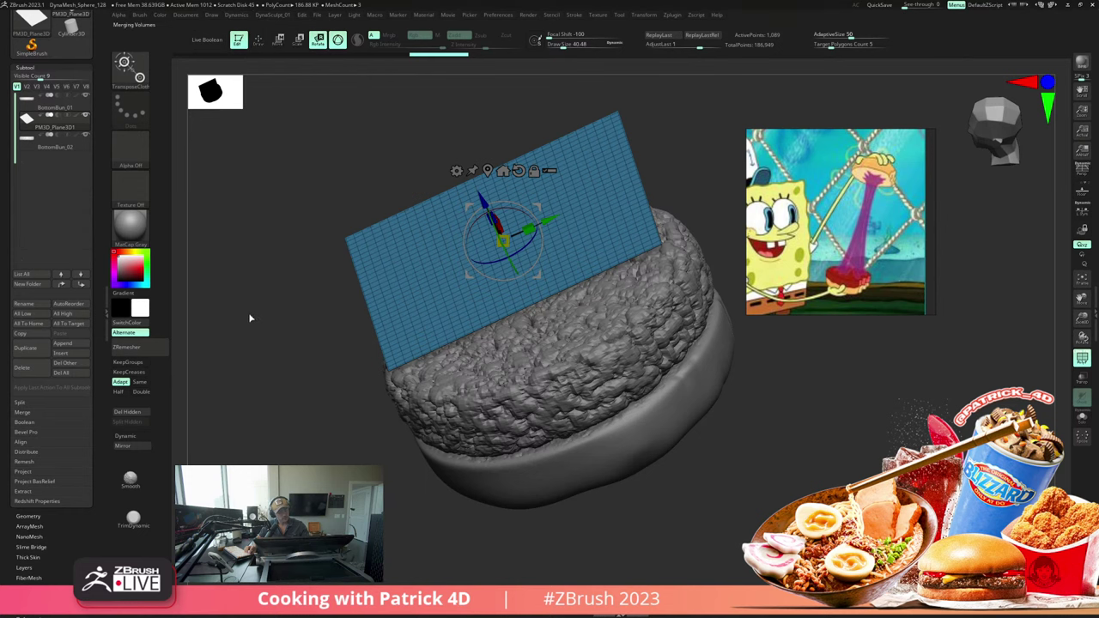
alt+drag(250, 317, 251, 299)
drag(482, 205, 518, 292)
drag(262, 204, 317, 263)
Step: Enable dynamic subdivision on the draped plane, toggling it off and on to compare the faceted and smoothed surface
key(d)
click(540, 194)
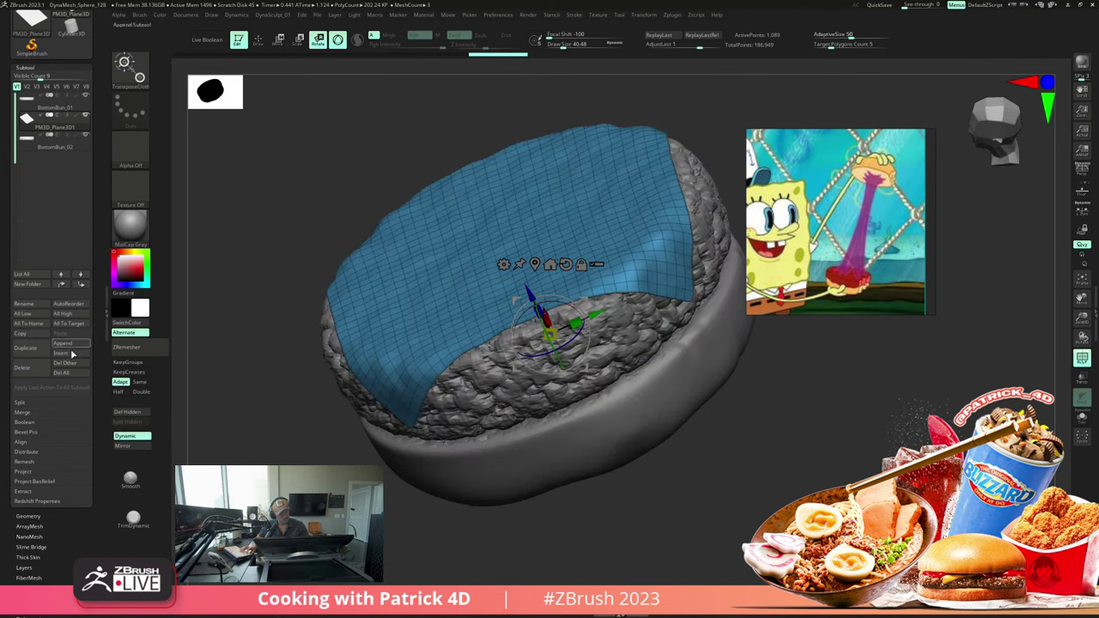
key(shift+d)
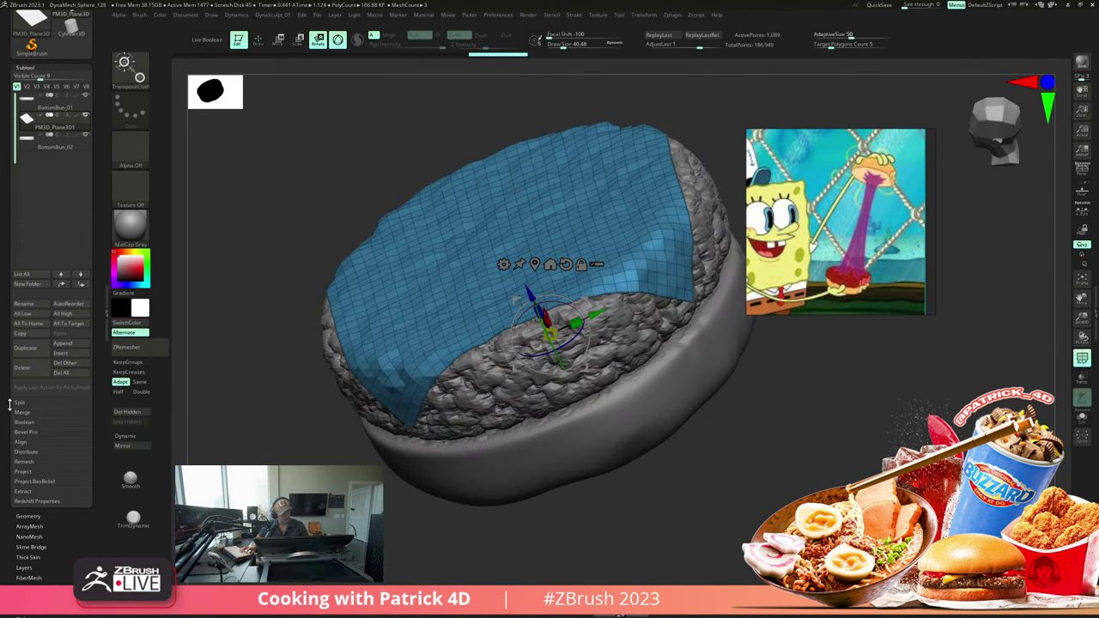
click(26, 515)
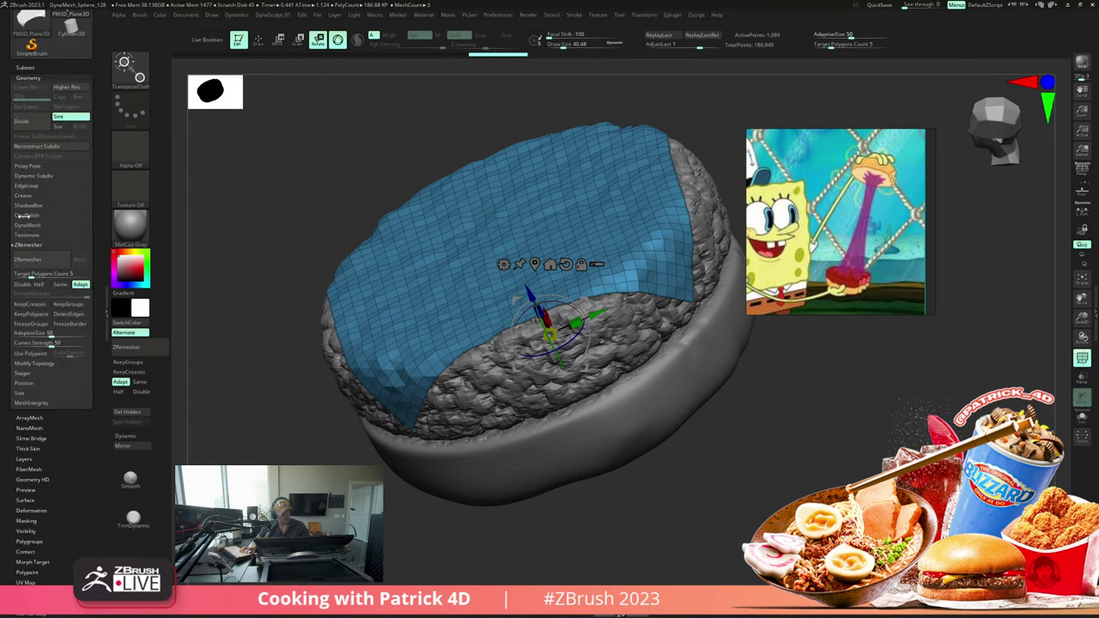
drag(5, 242, 7, 218)
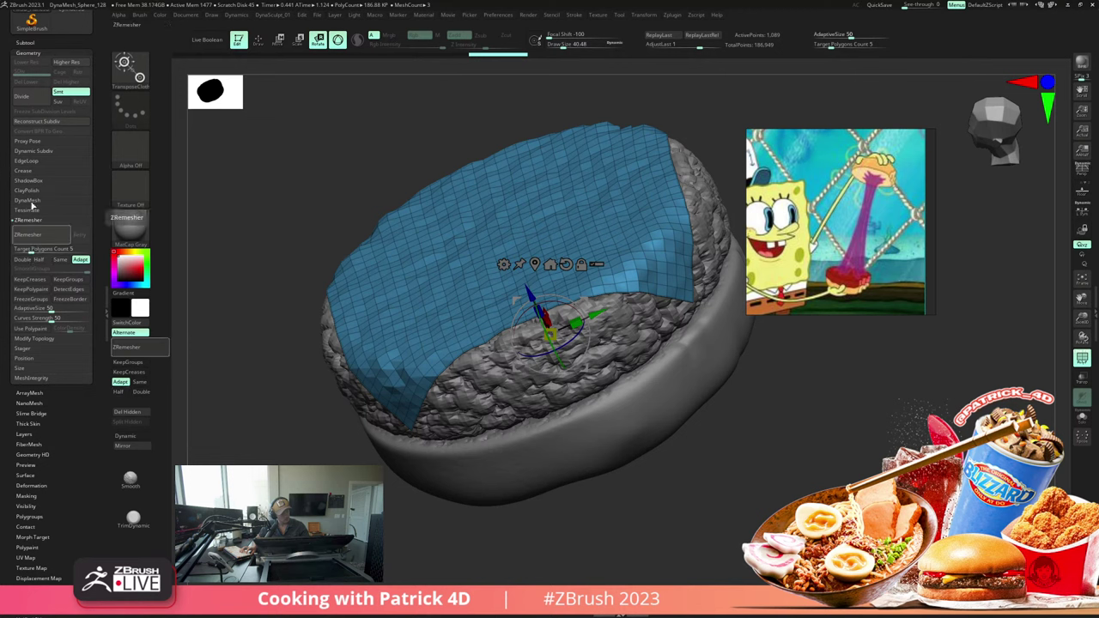
key(d)
Step: Give the draped plane a dynamic thickness of 0.01706, raise its smooth subdivision, and apply the result as real geometry
click(33, 150)
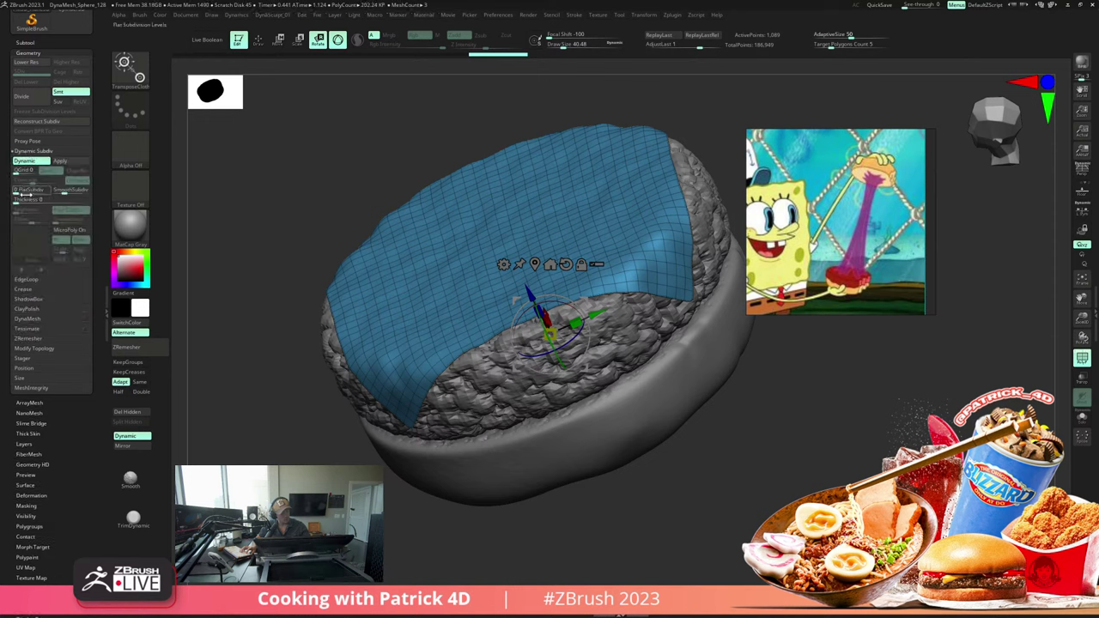
drag(63, 192, 39, 201)
click(68, 211)
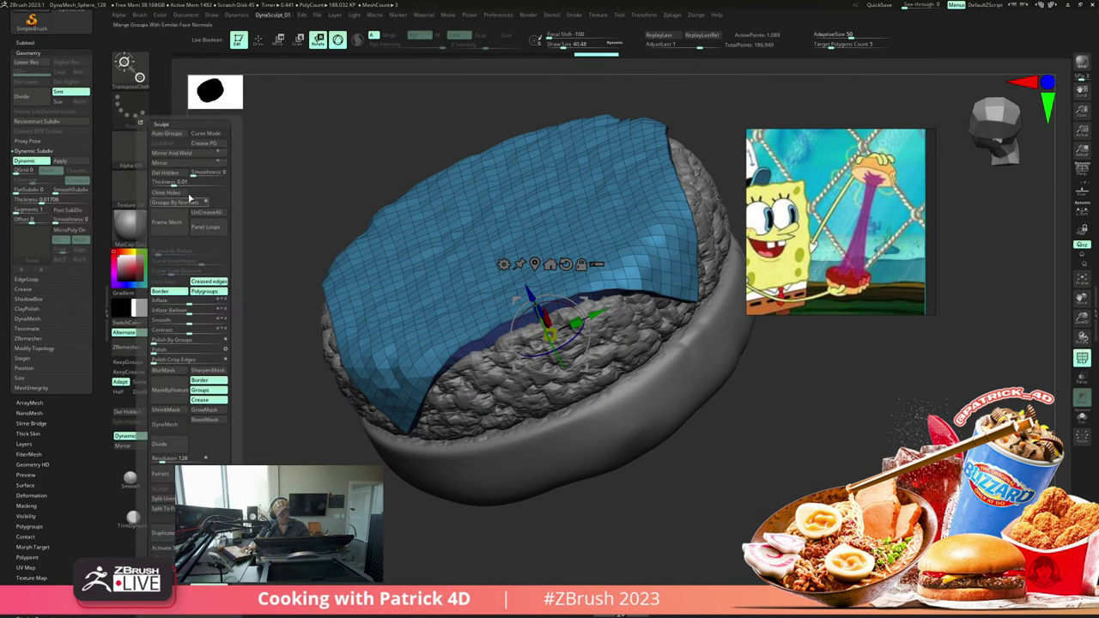
click(58, 191)
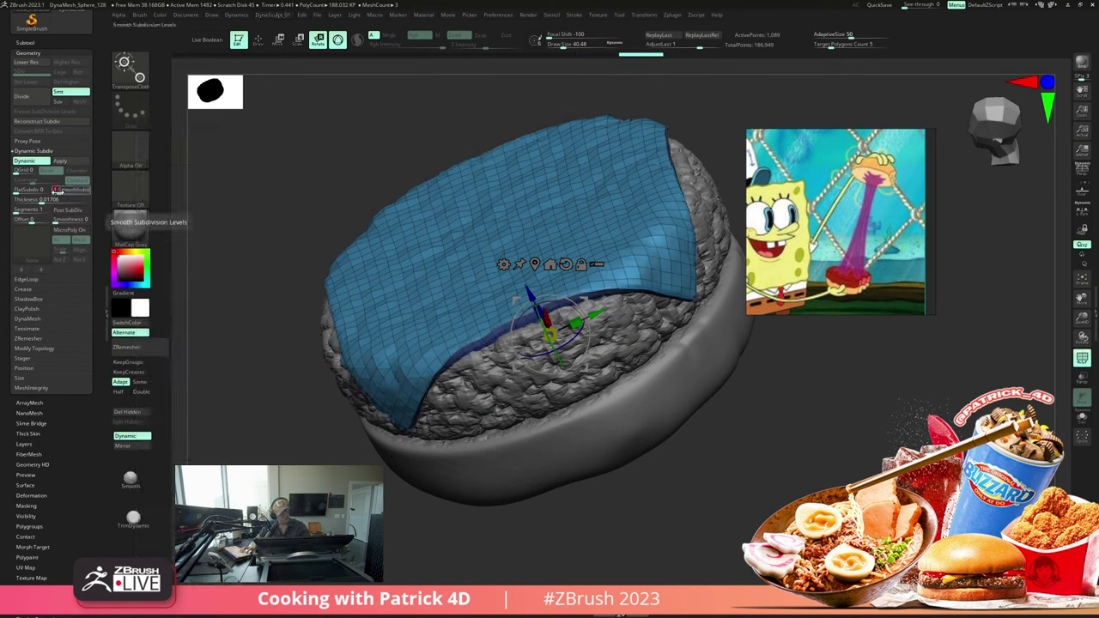
key(shift+f)
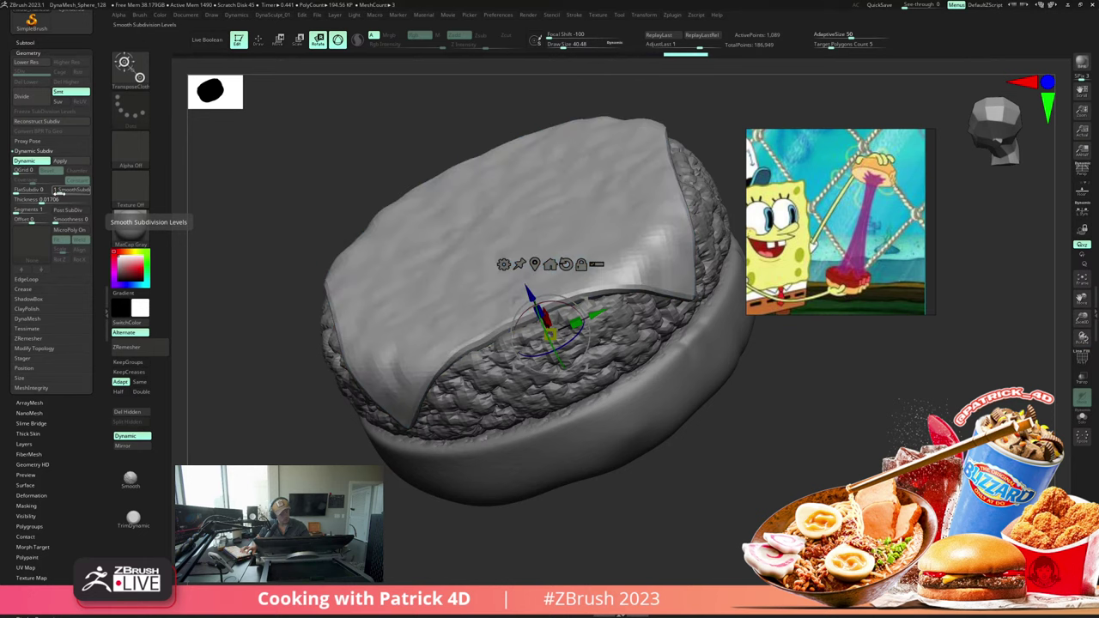
click(60, 160)
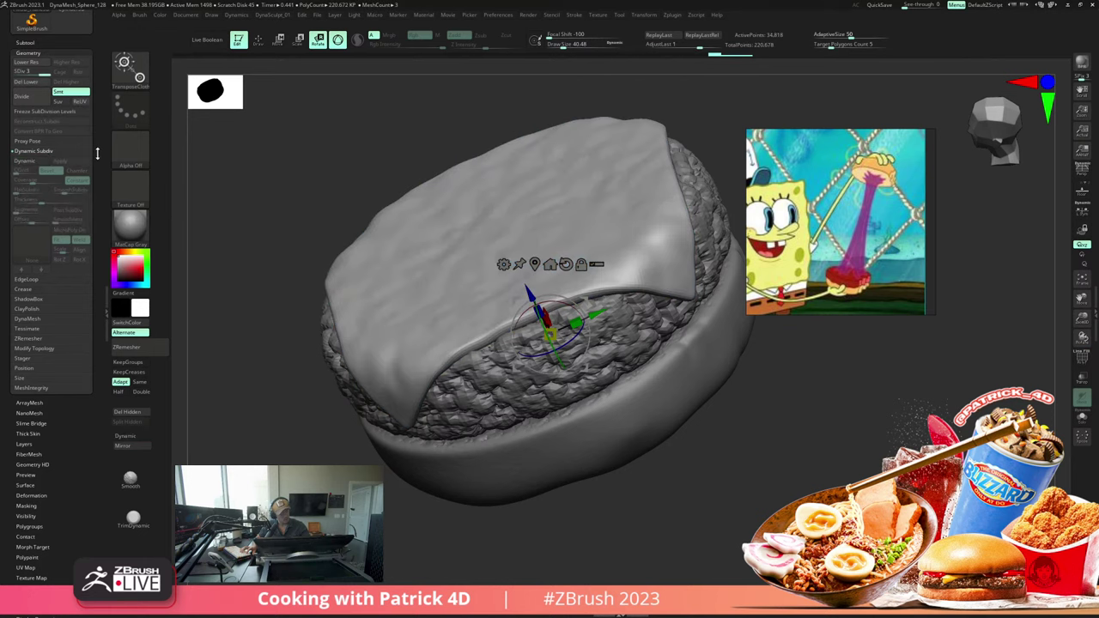
Step: Isolate the draped sheet with its polyframe shown and mask an irregular splat in its middle with the MaskLasso brush, softening the edge
alt+drag(229, 241, 284, 257)
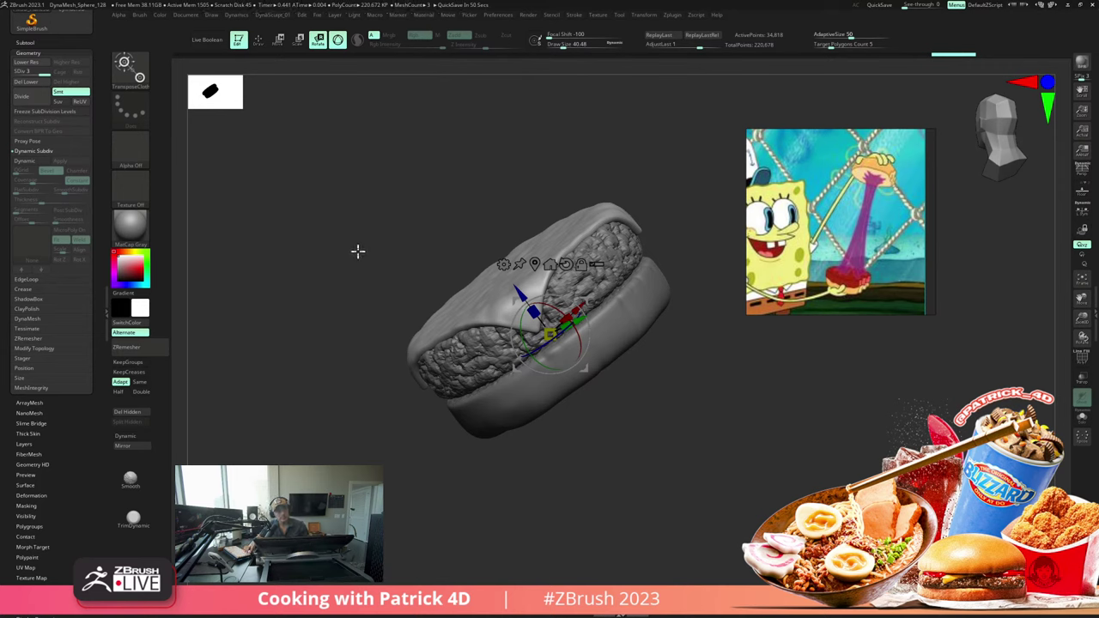
mouse_move(358, 250)
mouse_down()
mouse_move(341, 231)
mouse_move(346, 245)
mouse_move(348, 192)
mouse_move(339, 235)
mouse_up()
key(q)
mouse_move(351, 232)
mouse_down()
mouse_move(432, 269)
mouse_move(414, 260)
mouse_up()
key(shift+f)
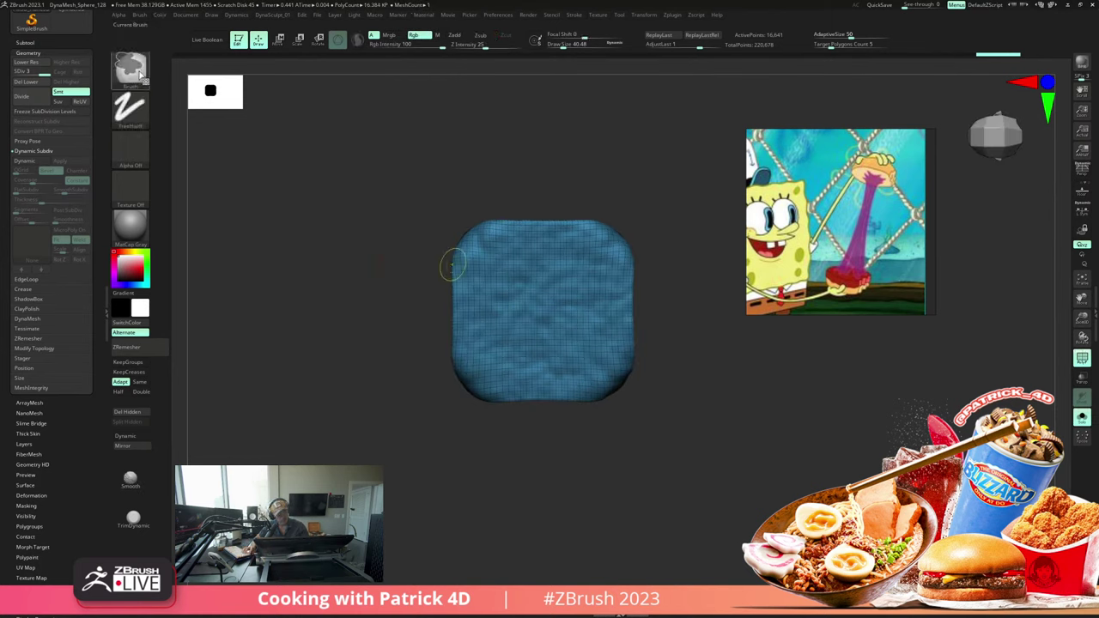
key(b)
click(299, 118)
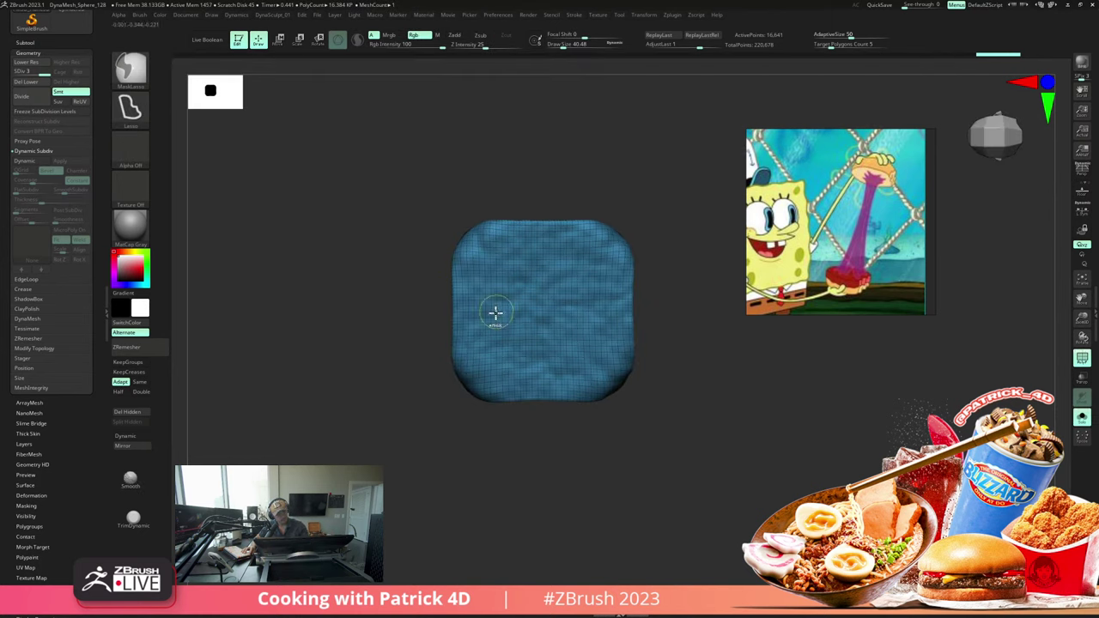
mouse_move(494, 290)
ctrl+mouse_down()
mouse_move(579, 260)
mouse_move(601, 294)
mouse_move(605, 347)
mouse_move(555, 363)
mouse_move(518, 354)
ctrl+mouse_up()
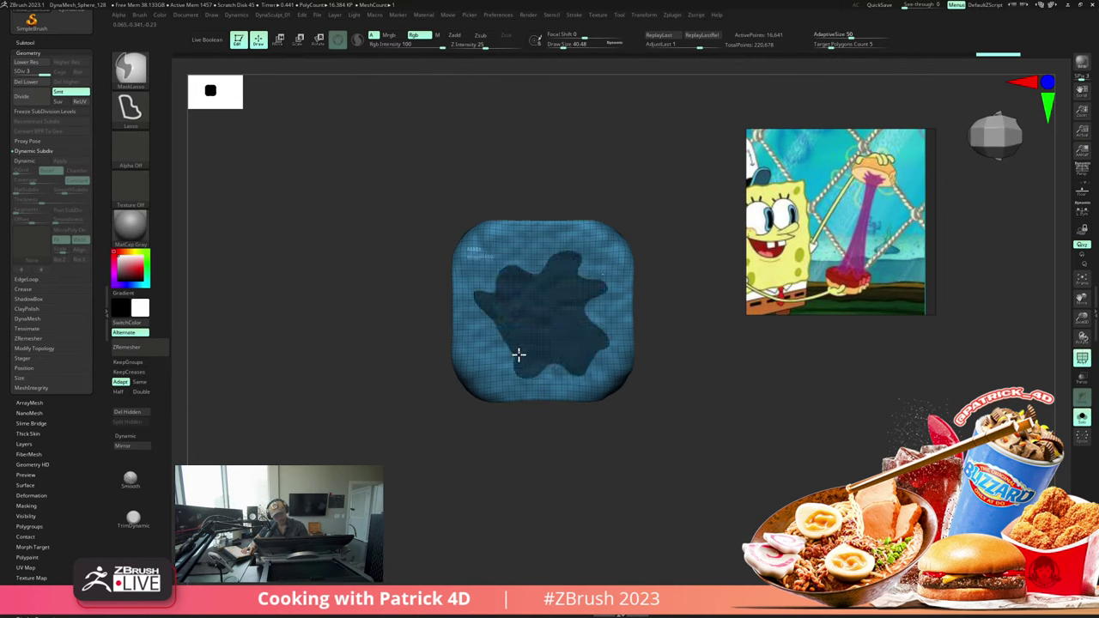
mouse_move(481, 308)
ctrl+mouse_down()
mouse_move(485, 345)
mouse_move(529, 321)
mouse_move(508, 333)
ctrl+mouse_up()
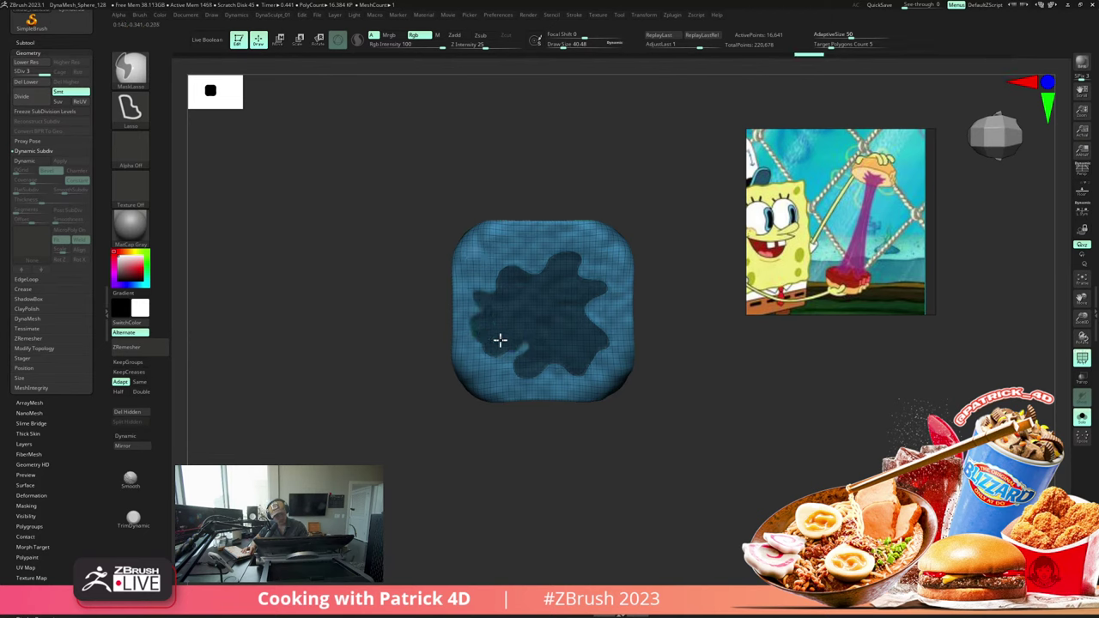
ctrl+click(552, 318)
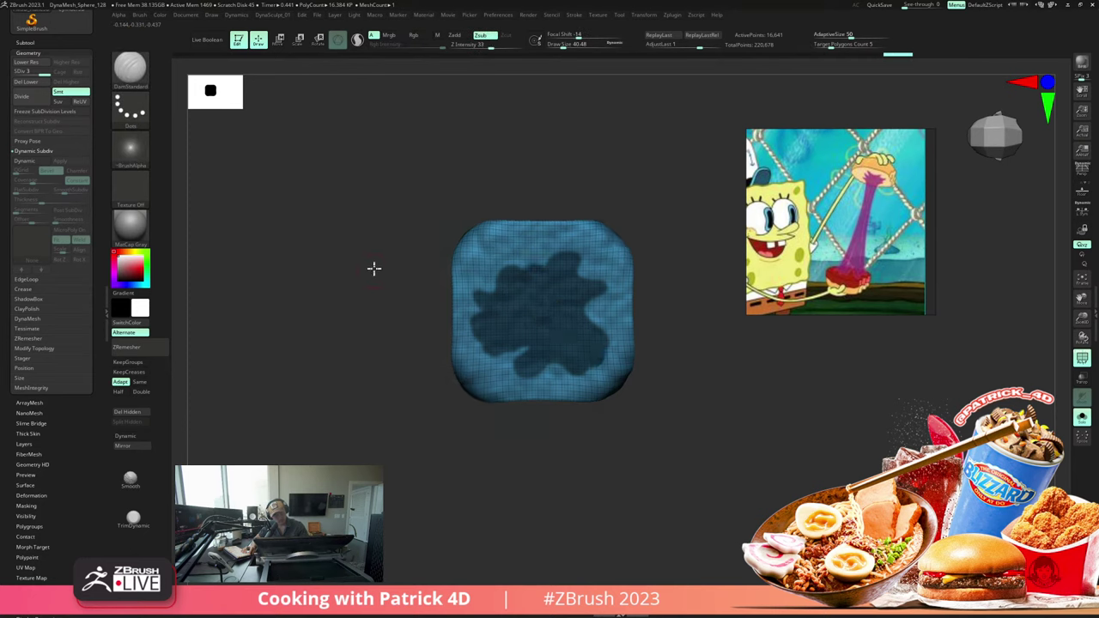
Step: Extend the splat mask with extra rounded lobes using MaskLasso, filling out its uneven outline
mouse_move(373, 267)
mouse_down()
mouse_move(384, 127)
mouse_move(441, 216)
mouse_move(380, 357)
mouse_move(332, 335)
mouse_move(383, 277)
mouse_move(351, 288)
mouse_up()
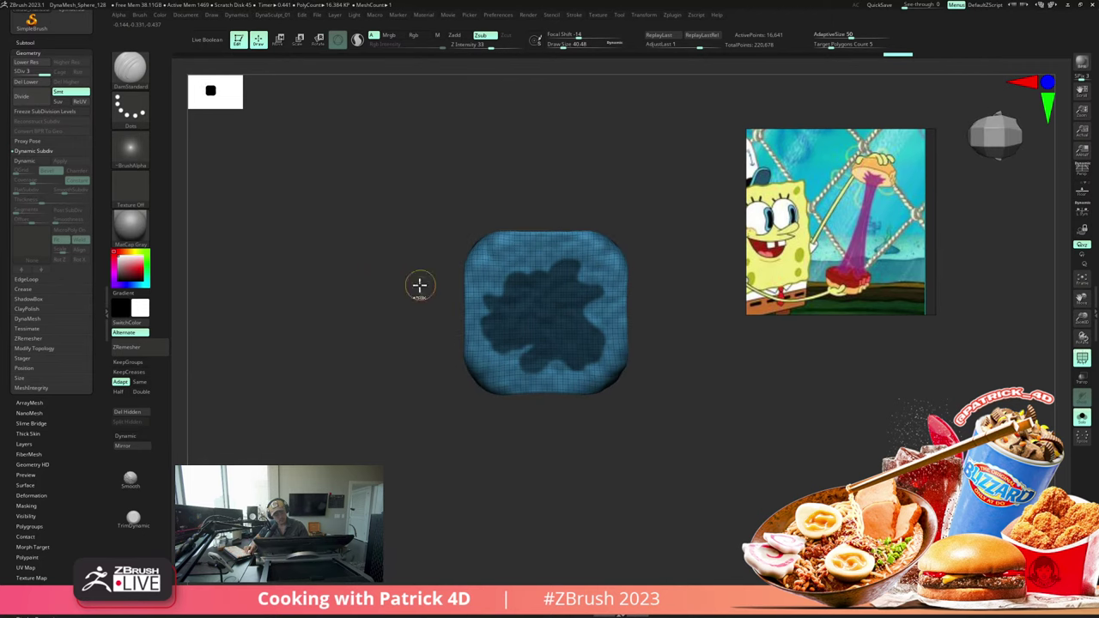
key(ctrl)
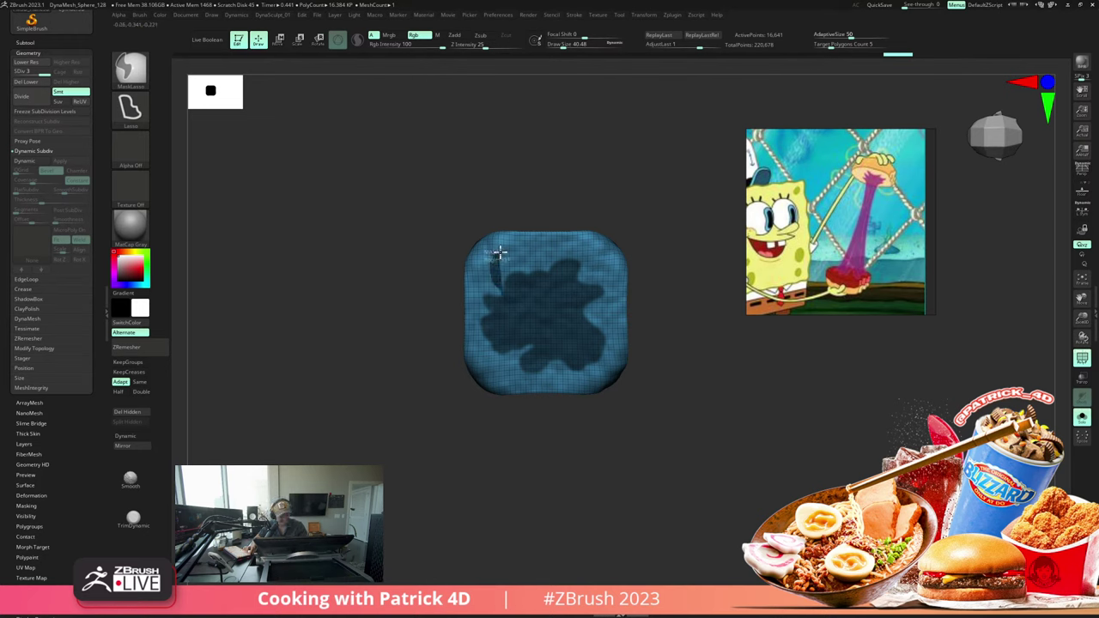
ctrl+drag(500, 252, 506, 303)
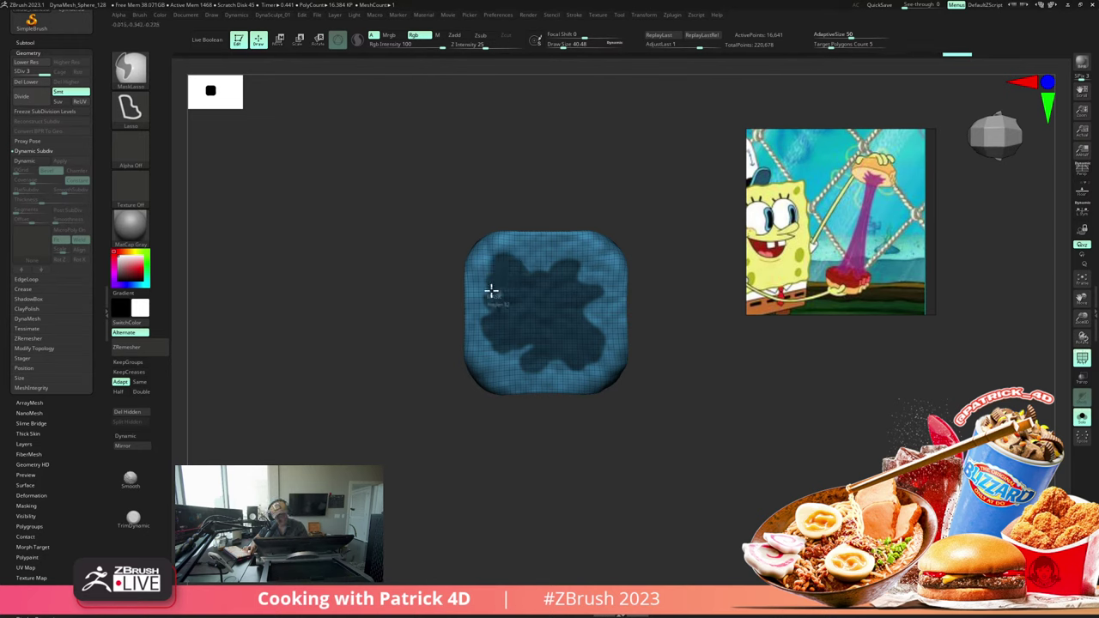
mouse_move(496, 269)
ctrl+mouse_down()
mouse_move(497, 327)
mouse_move(483, 297)
mouse_move(539, 349)
mouse_move(513, 278)
ctrl+mouse_up()
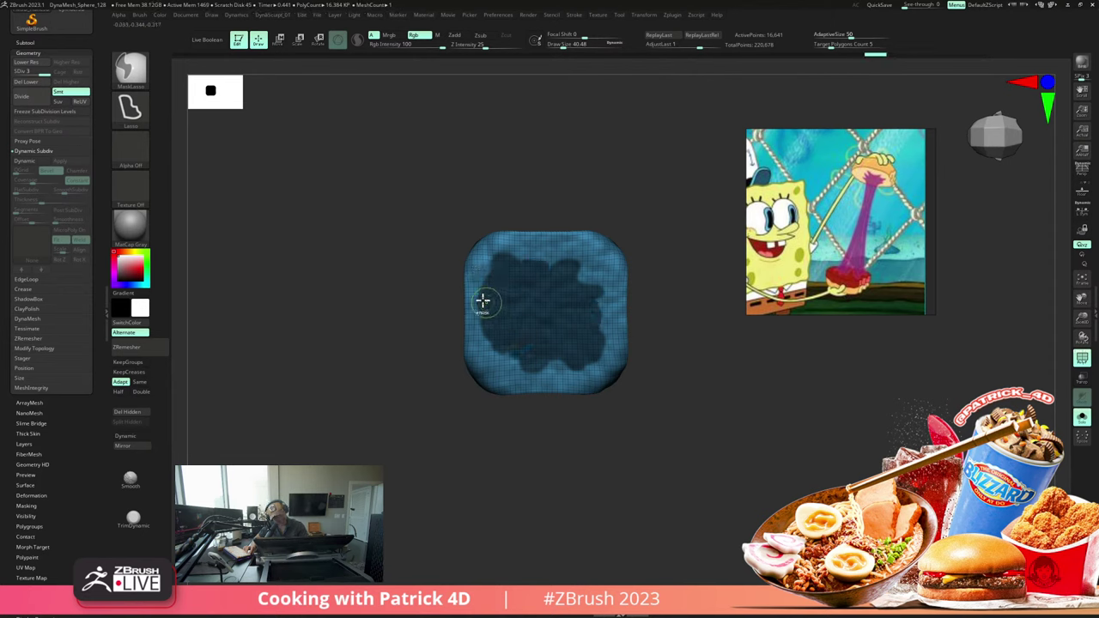
drag(353, 216, 216, 169)
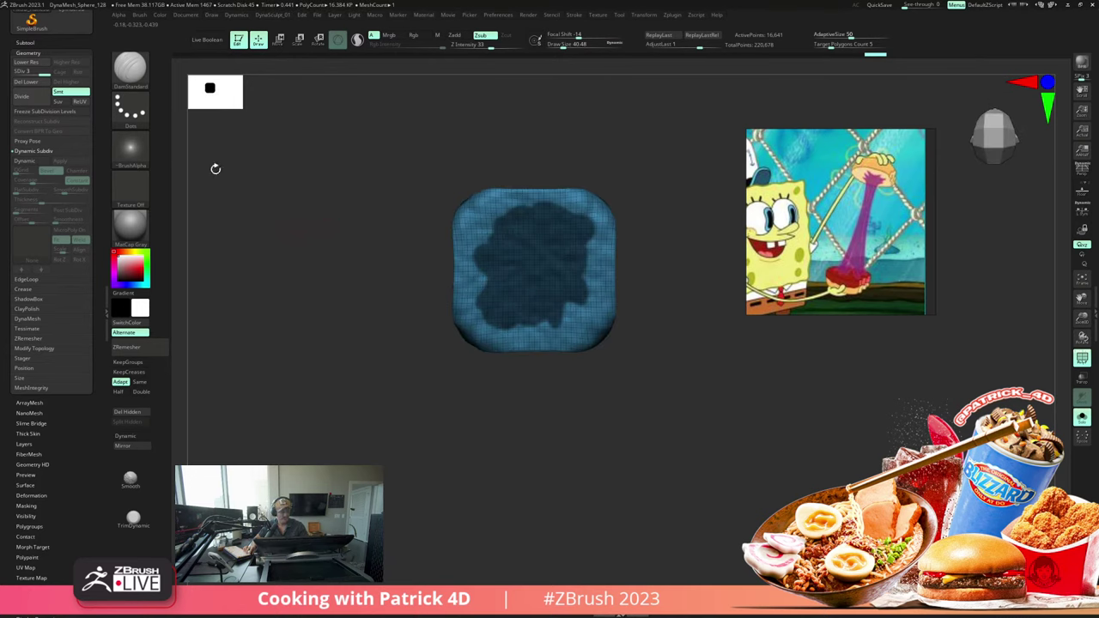
Step: Extract the masked splat at thickness 0.02 with smoothness 5 and accept it as a new subtool
mouse_move(316, 259)
mouse_down()
mouse_move(314, 214)
mouse_move(300, 249)
mouse_up()
click(25, 42)
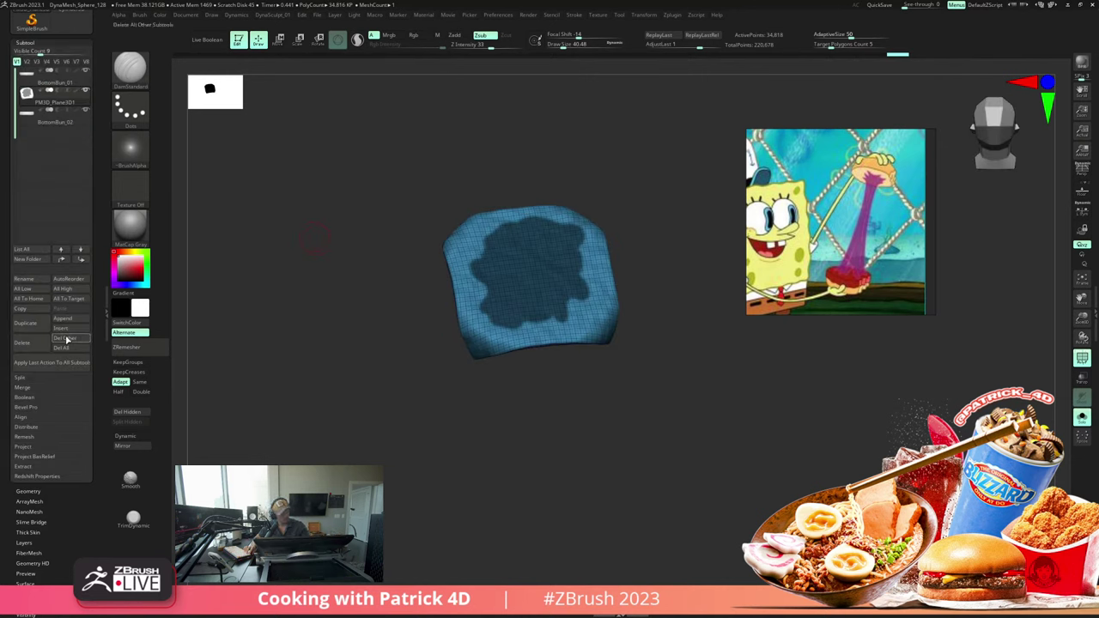
click(23, 468)
click(22, 481)
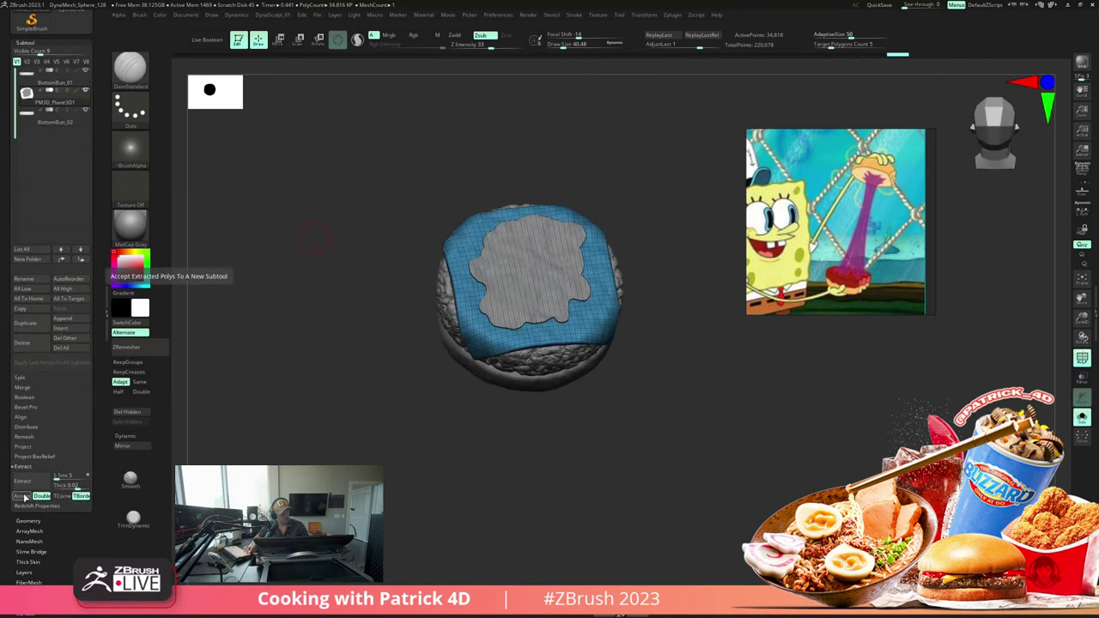
click(22, 496)
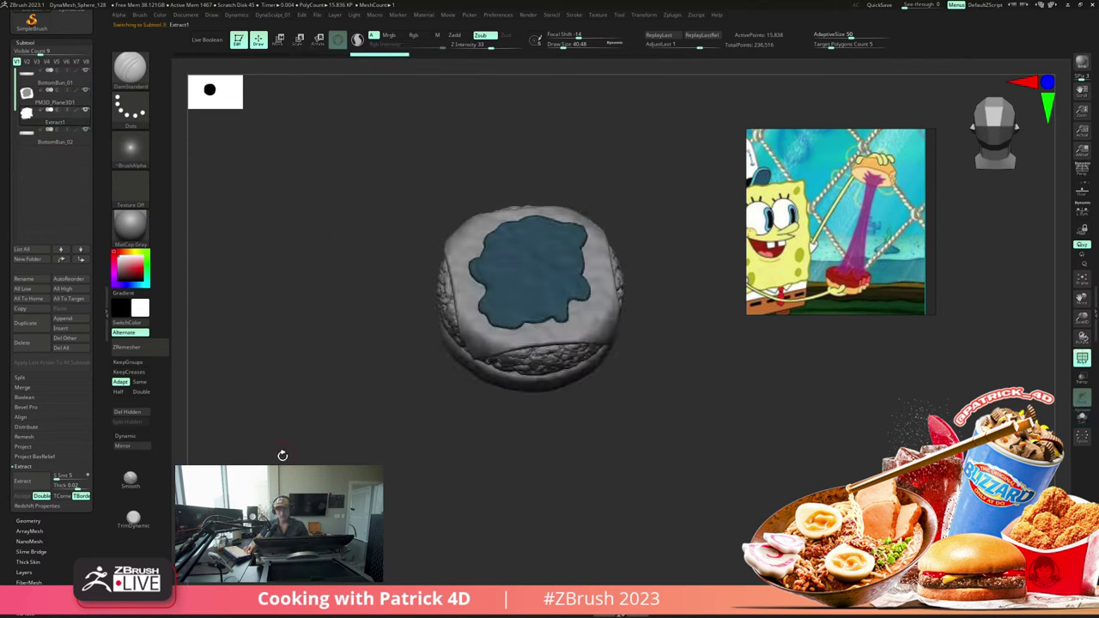
Step: Isolate the extracted splat, view it from above and hide everything except its upper surface polygroup
drag(273, 328, 276, 282)
alt+drag(276, 281, 269, 314)
mouse_move(246, 265)
mouse_down()
mouse_move(275, 292)
mouse_move(258, 287)
mouse_move(248, 206)
mouse_move(255, 260)
mouse_move(331, 283)
mouse_move(289, 215)
mouse_move(318, 273)
mouse_up()
key(alt+s)
mouse_move(289, 228)
alt+mouse_down()
mouse_move(325, 271)
mouse_move(319, 208)
mouse_move(302, 211)
mouse_move(302, 196)
mouse_move(335, 269)
alt+mouse_up()
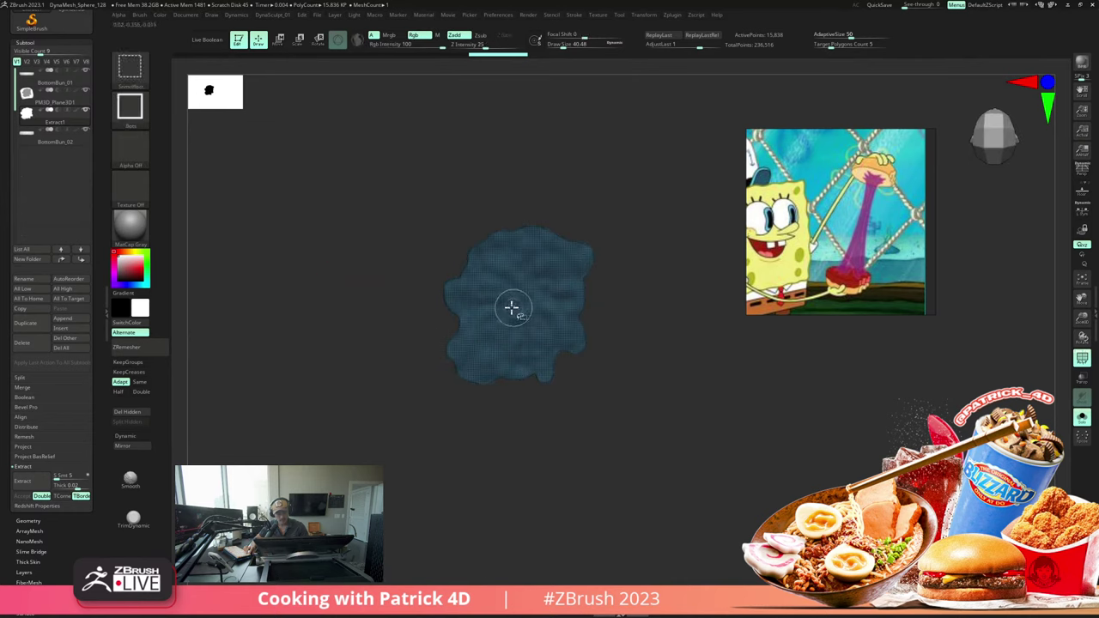
ctrl+shift+click(512, 309)
Step: Switch to the MaskPen brush, clear the mask, mask the splat's border by features and grow that mask inward repeatedly
key(s)
drag(482, 316, 490, 317)
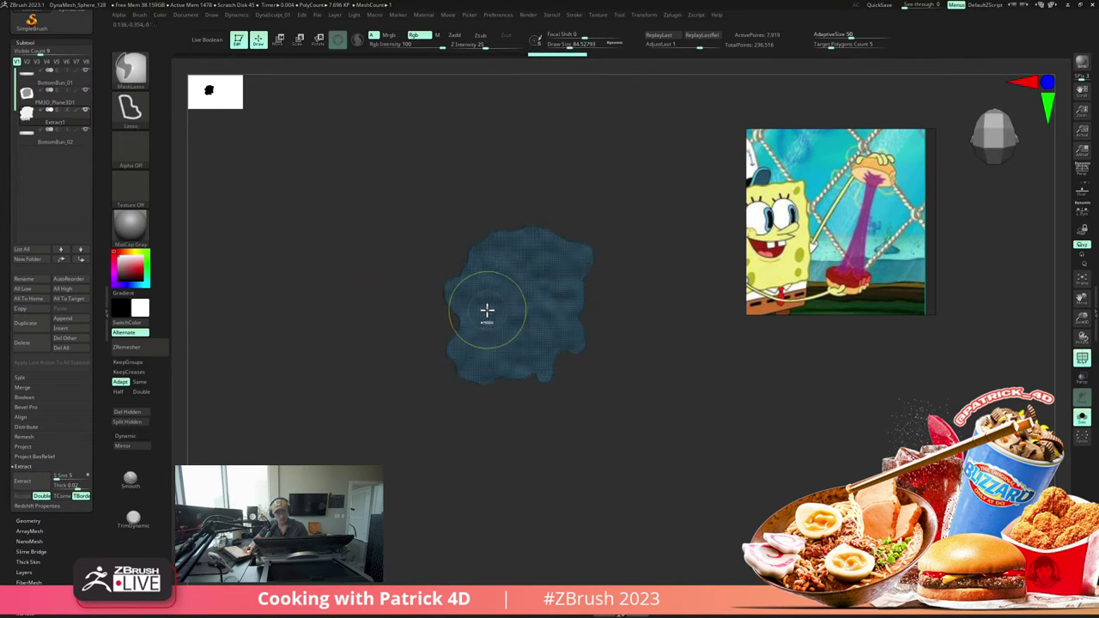
ctrl+click(131, 70)
click(255, 78)
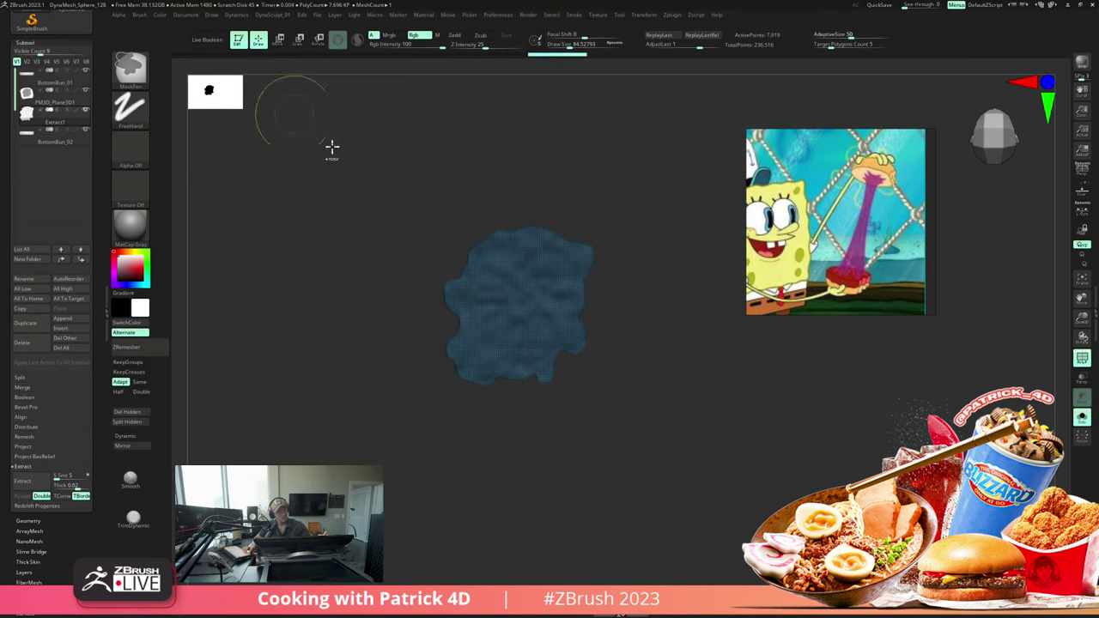
mouse_move(503, 314)
ctrl+mouse_down()
mouse_move(517, 277)
mouse_move(544, 283)
mouse_move(535, 267)
mouse_move(475, 306)
mouse_move(501, 302)
ctrl+mouse_up()
ctrl+drag(438, 241, 370, 235)
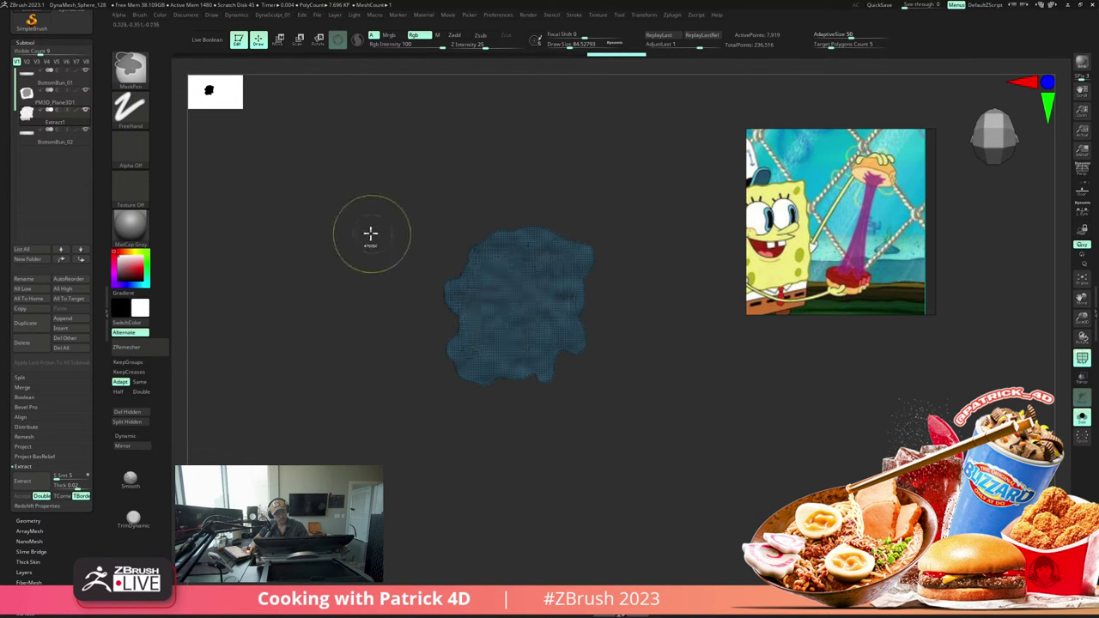
key(1)
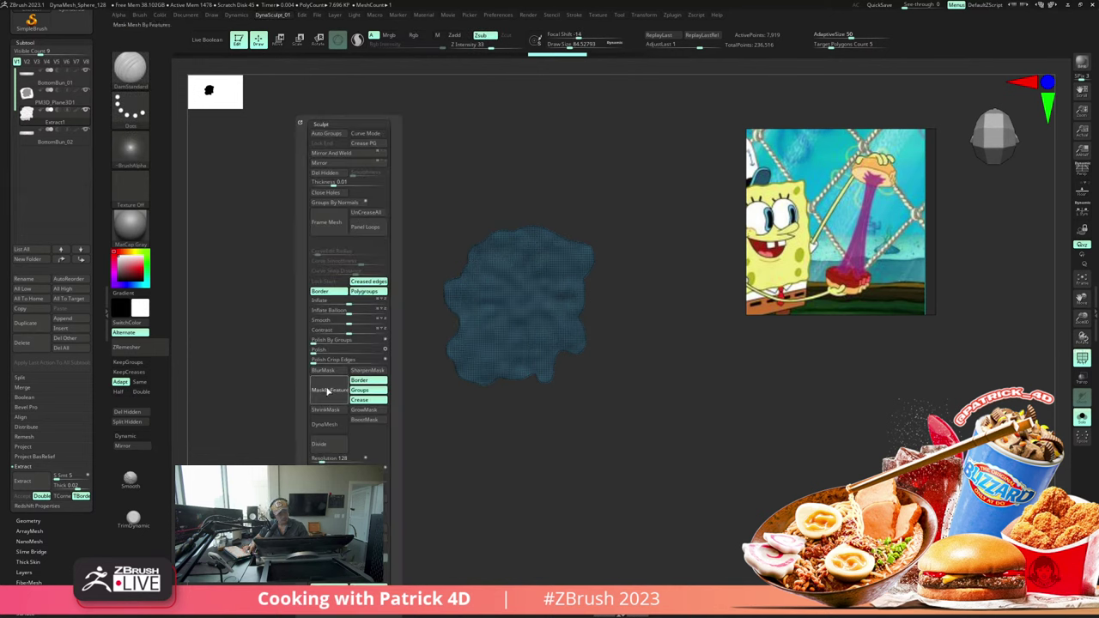
click(362, 411)
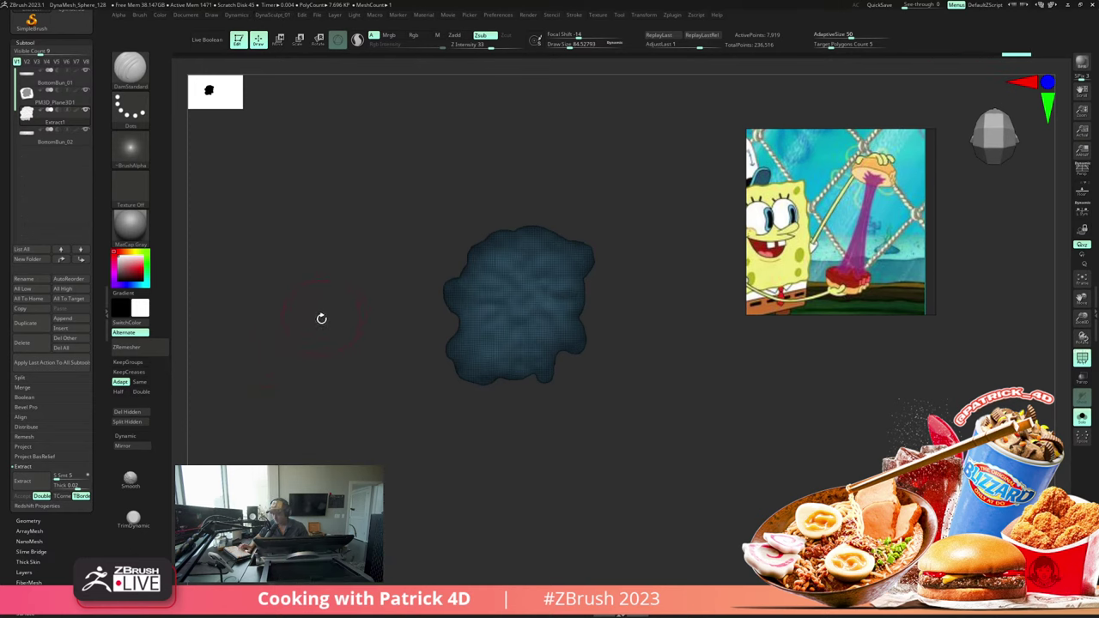
key(space)
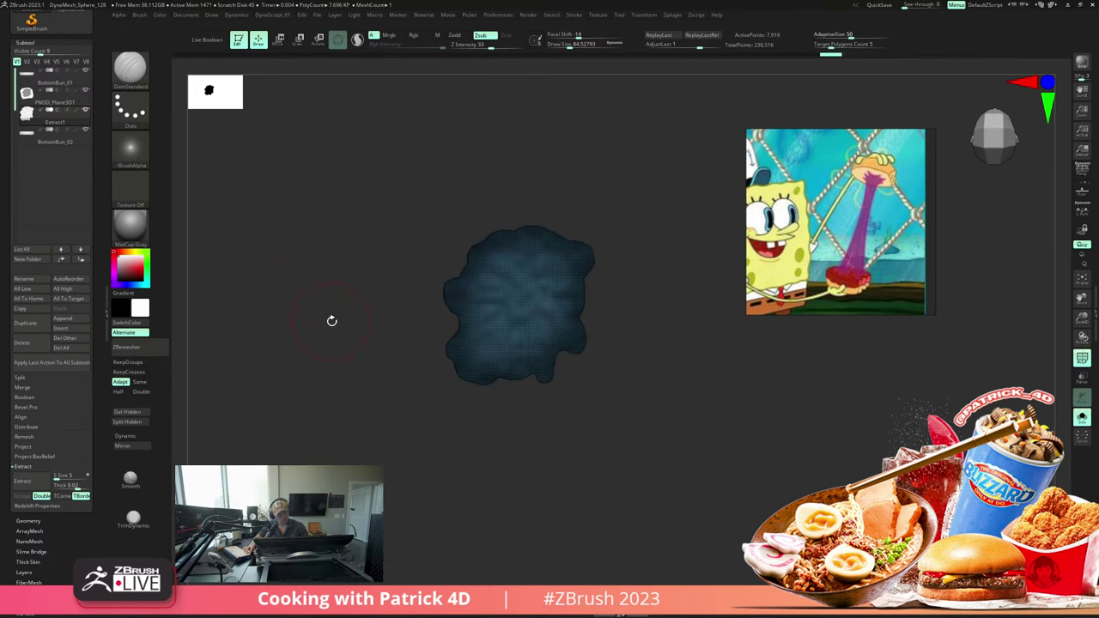
key(space)
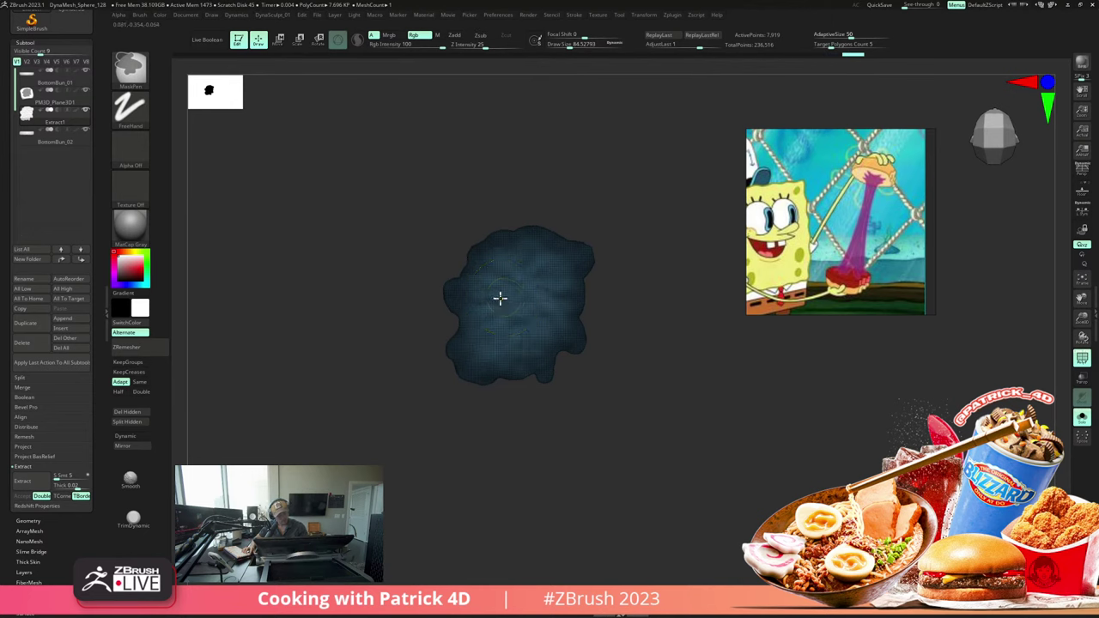
Step: Try to raise the splat's unmasked centre with TransposeCloth, adjusting the mask between attempts and undoing each move
shift+drag(366, 259, 341, 158)
click(299, 40)
drag(518, 328, 504, 250)
key(ctrl+z)
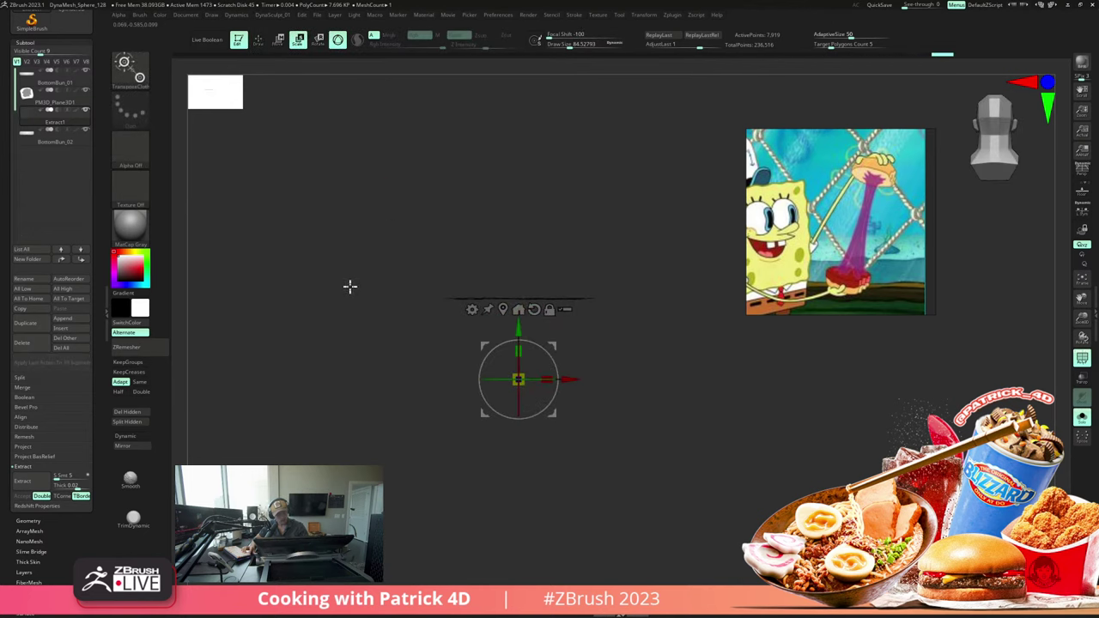
drag(346, 249, 347, 282)
key(space)
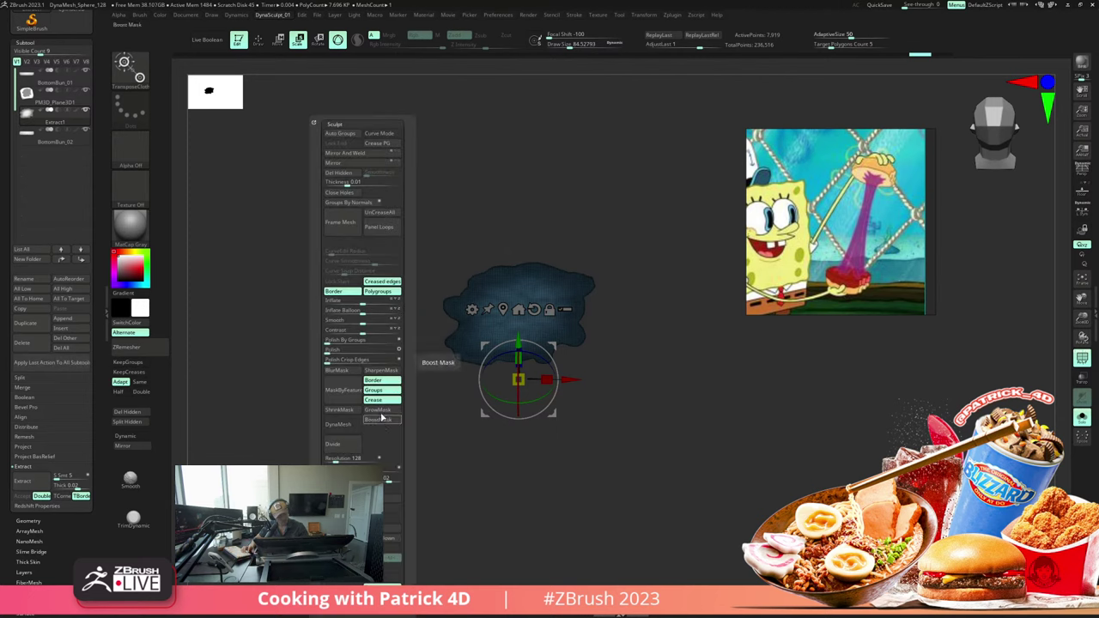
drag(518, 342, 472, 194)
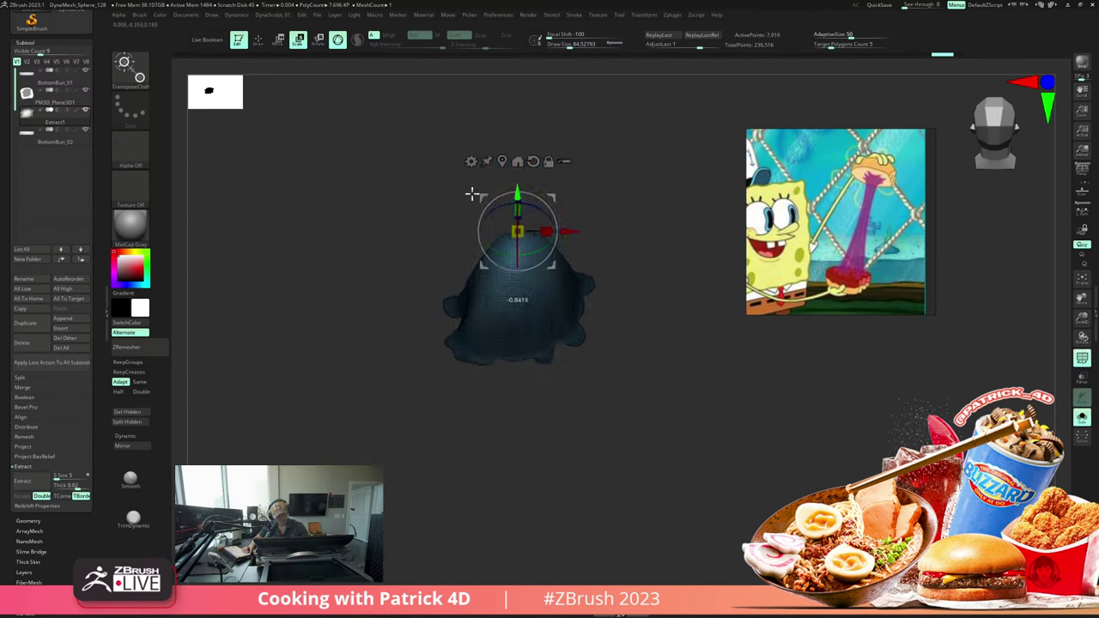
key(ctrl+z)
Step: Switch to the standard Transpose brush, test raising the splat's centre and undo the move
key(b)
key(t)
key(r)
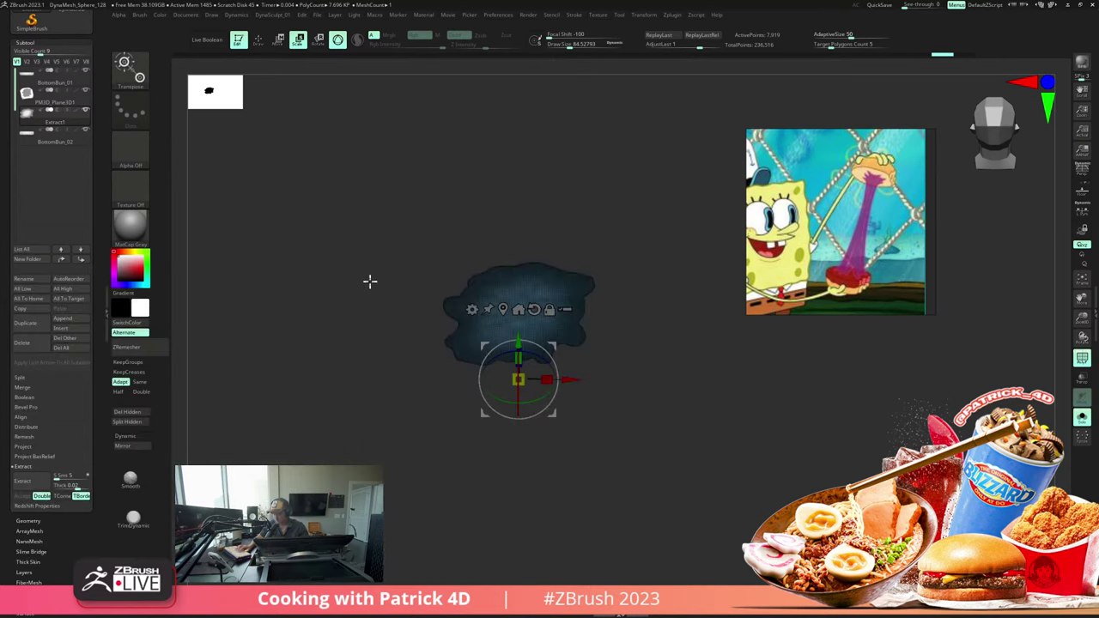
mouse_move(370, 282)
mouse_down()
mouse_move(365, 236)
mouse_move(366, 277)
mouse_move(365, 243)
mouse_move(351, 236)
mouse_move(364, 252)
mouse_up()
key(ctrl+z)
key(ctrl+z)
key(ctrl+z)
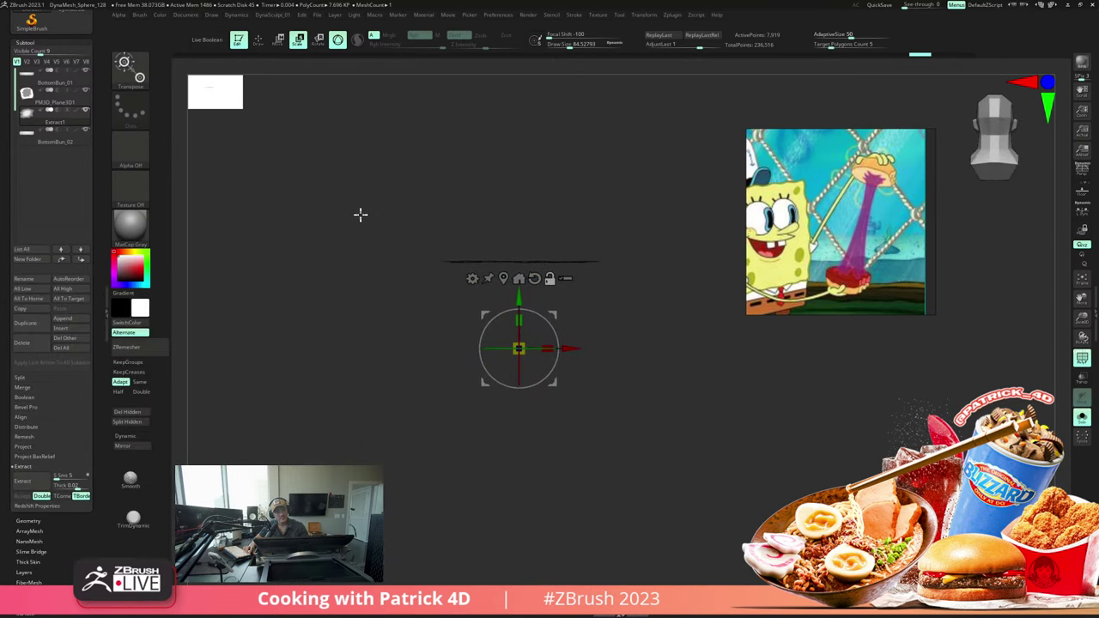
drag(518, 307, 504, 245)
key(ctrl+z)
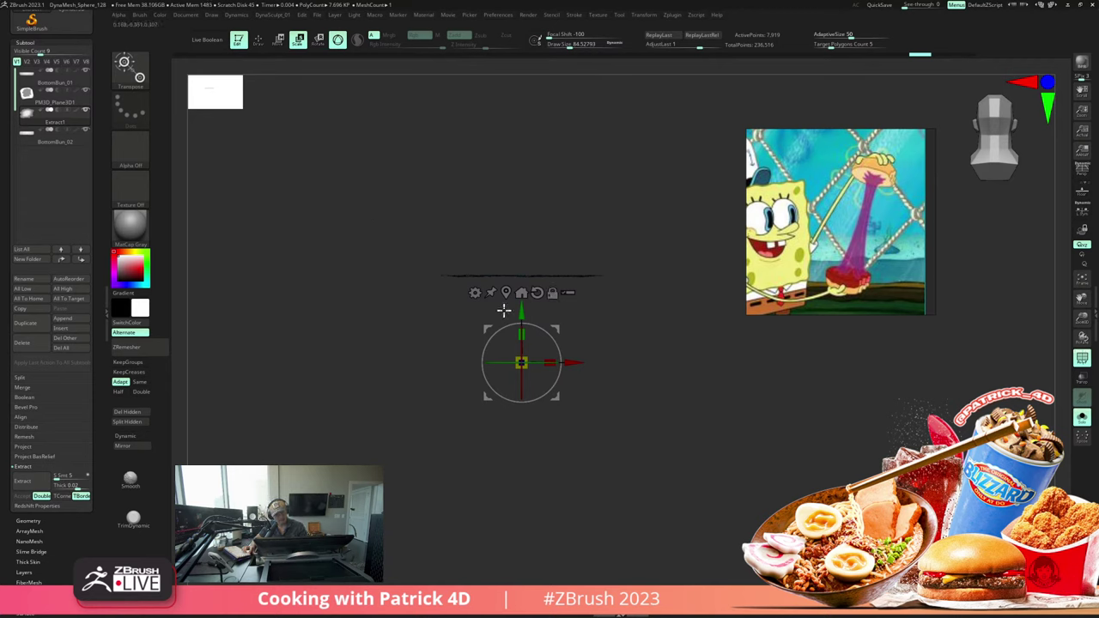
Step: Grow the border mask further and pull the splat's unmasked centre straight up into a flared dome
drag(333, 160, 351, 199)
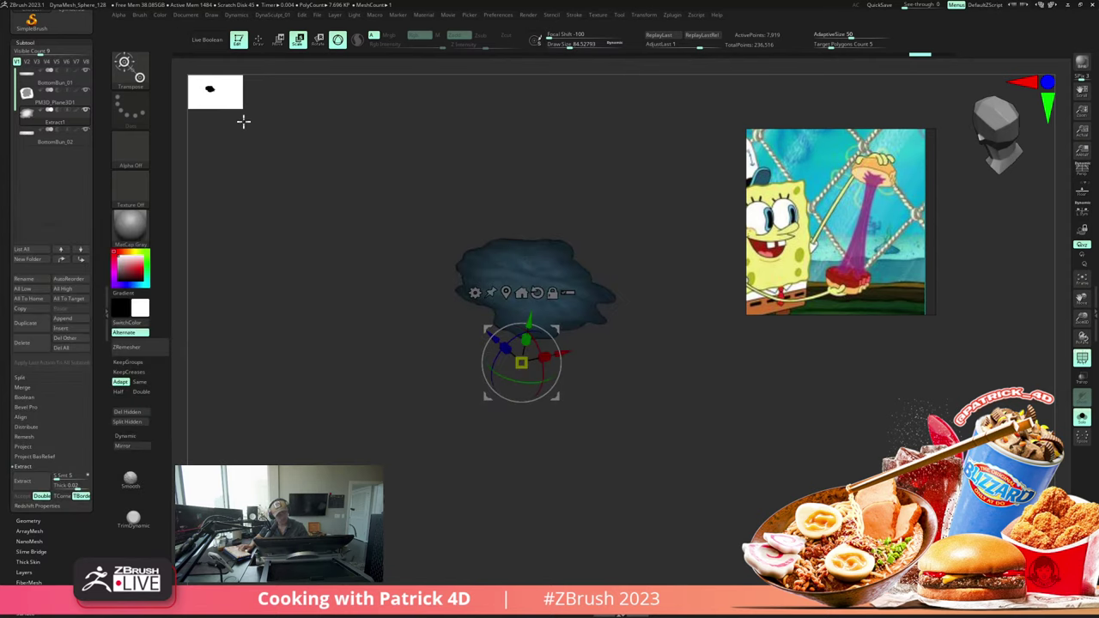
key(1)
click(316, 412)
shift+drag(271, 287, 271, 245)
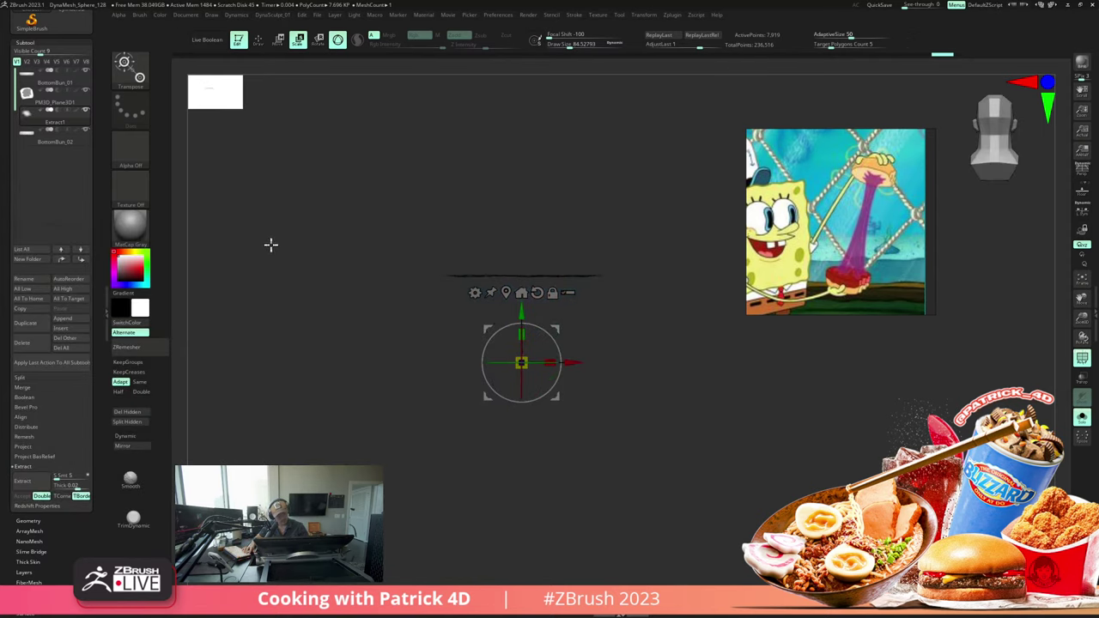
drag(519, 309, 511, 244)
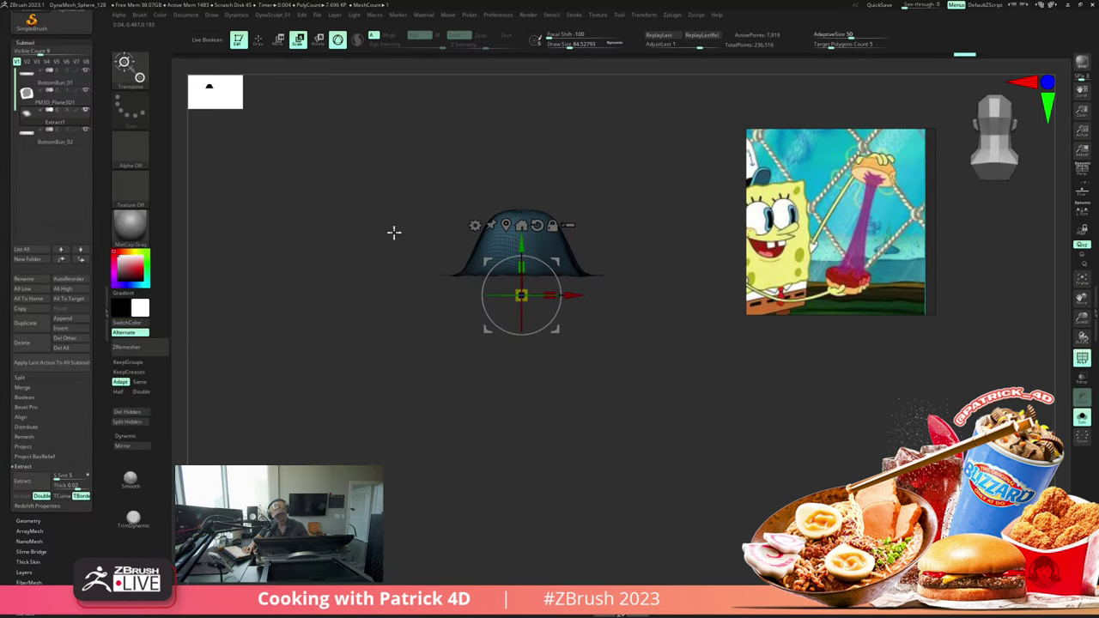
Step: Reveal the hidden polygroups and other subtools, and place a copy of the domed jelly straight above the original
drag(331, 189, 305, 178)
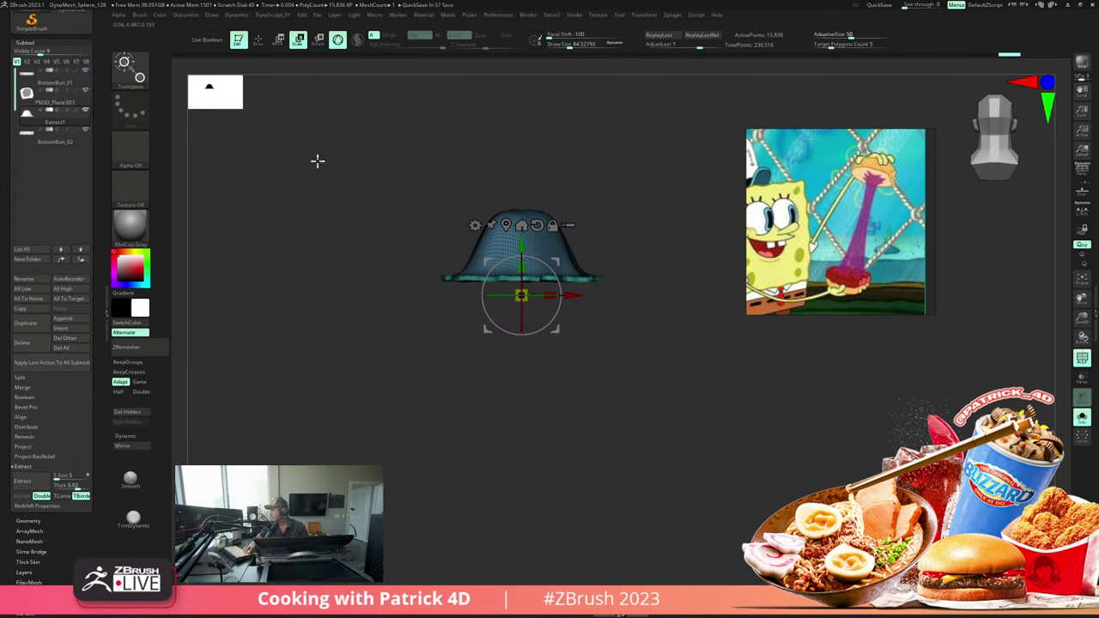
alt+drag(346, 247, 340, 263)
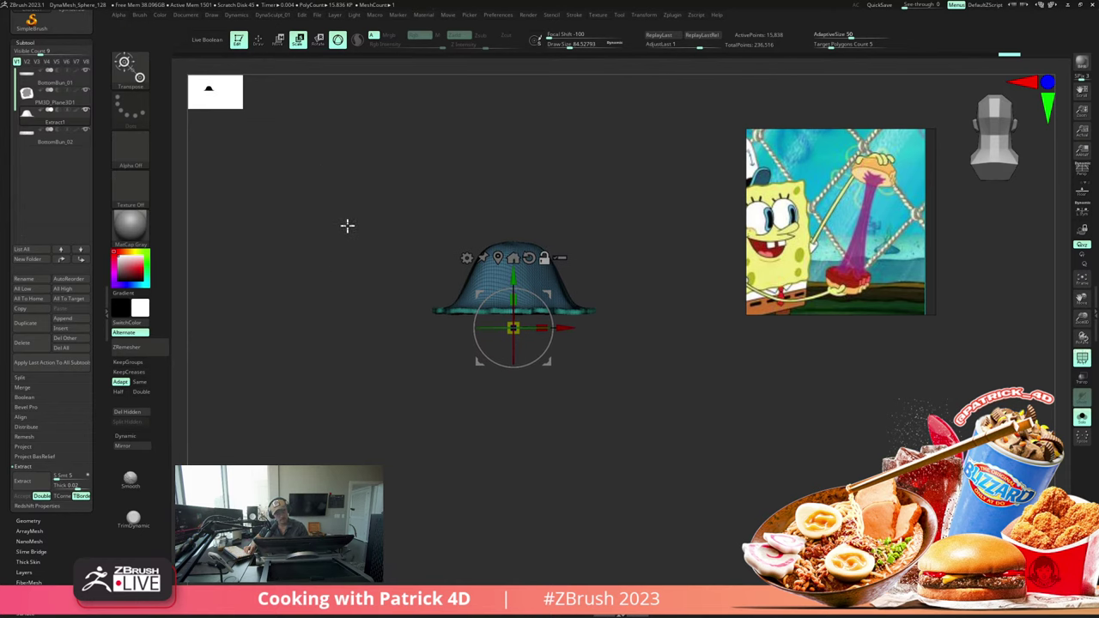
key(ctrl+shift+s)
mouse_move(310, 228)
mouse_down()
mouse_move(301, 204)
mouse_move(327, 214)
mouse_up()
shift+drag(326, 215, 295, 214)
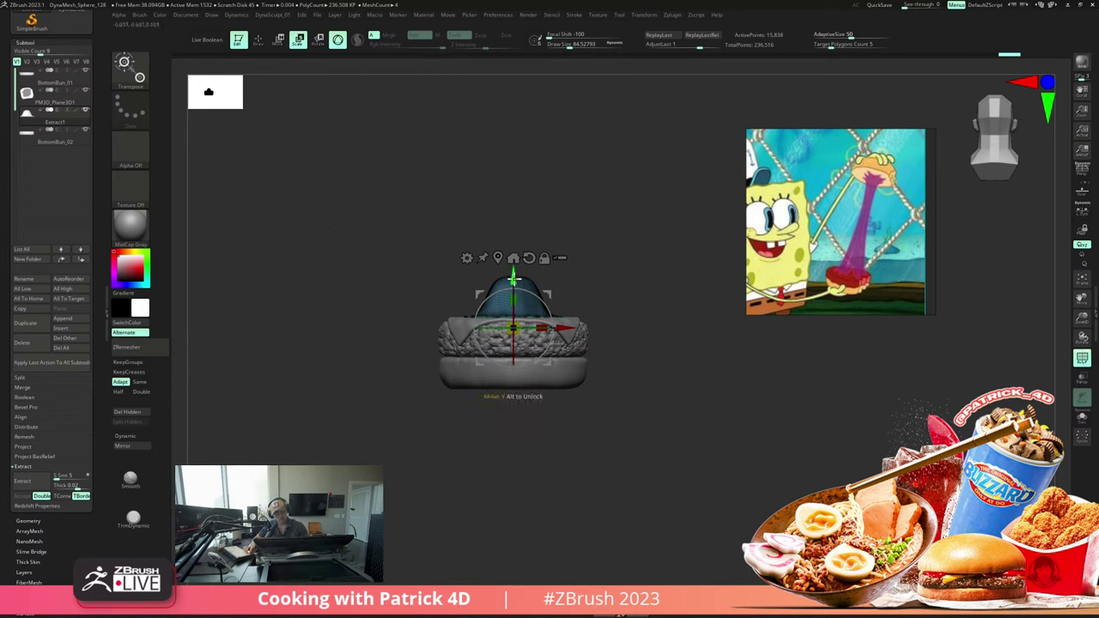
ctrl+drag(514, 278, 469, 146)
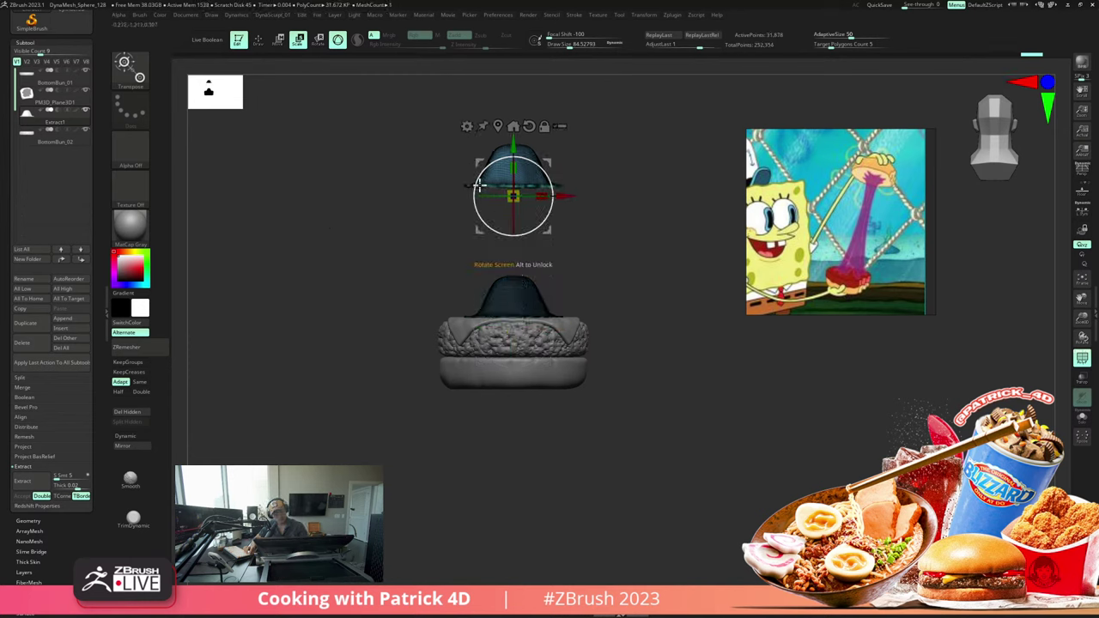
Step: Flip the copied jelly dome upside down, raise it well above the burger, and make it shallower
shift+drag(475, 184, 586, 220)
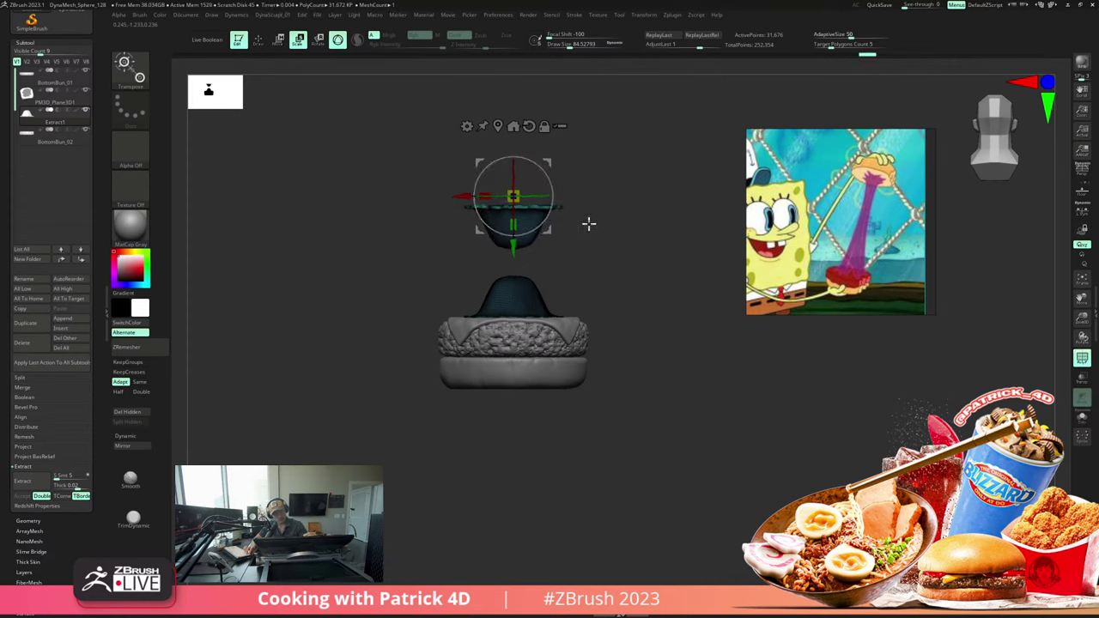
drag(513, 248, 483, 152)
alt+drag(368, 215, 387, 230)
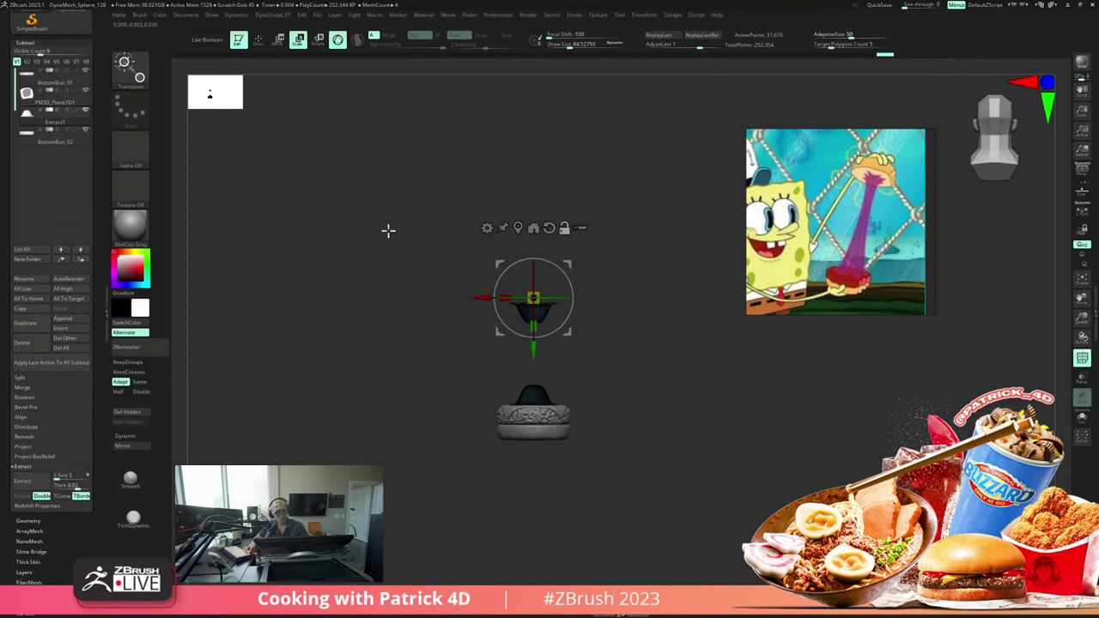
drag(533, 350, 526, 250)
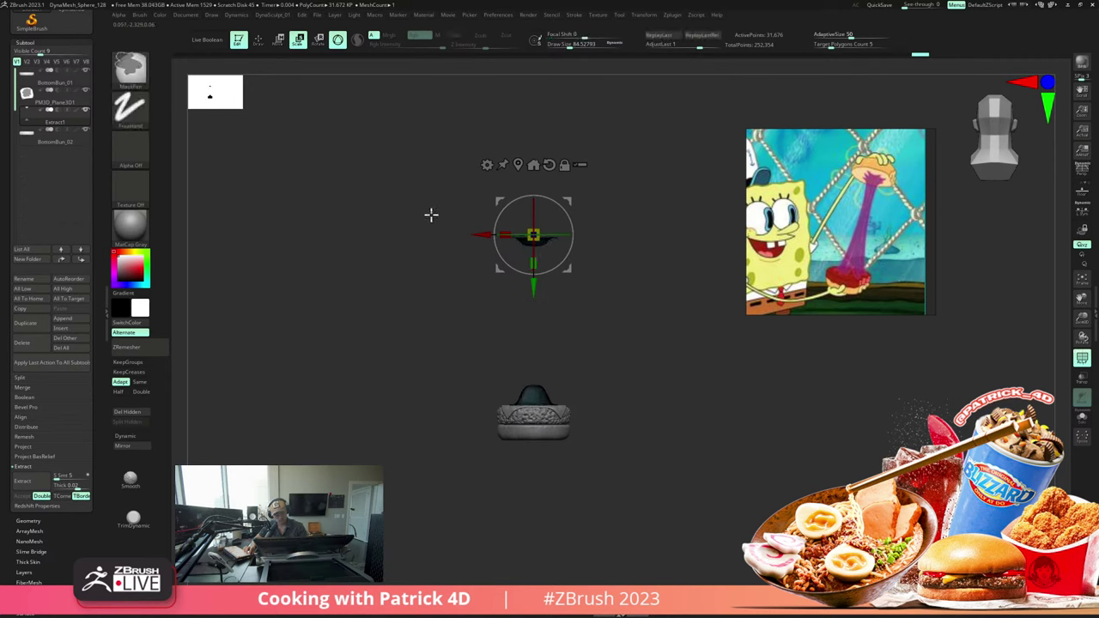
drag(432, 214, 371, 169)
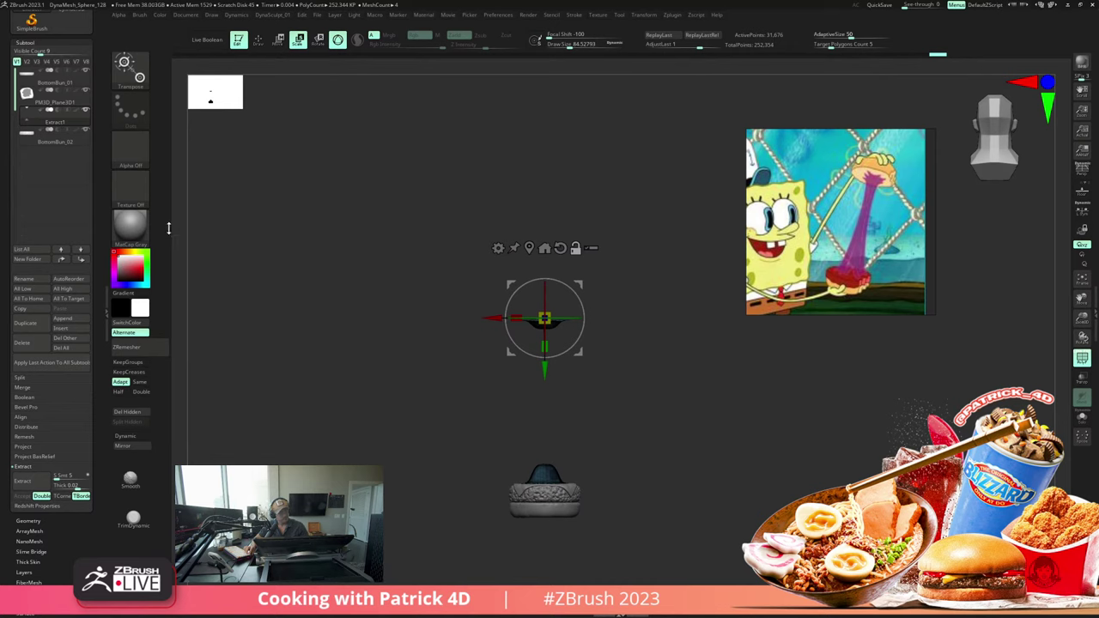
Step: Return to Draw mode and inflate the two jelly pieces slightly to thicken their rims
click(257, 41)
key(shift+f)
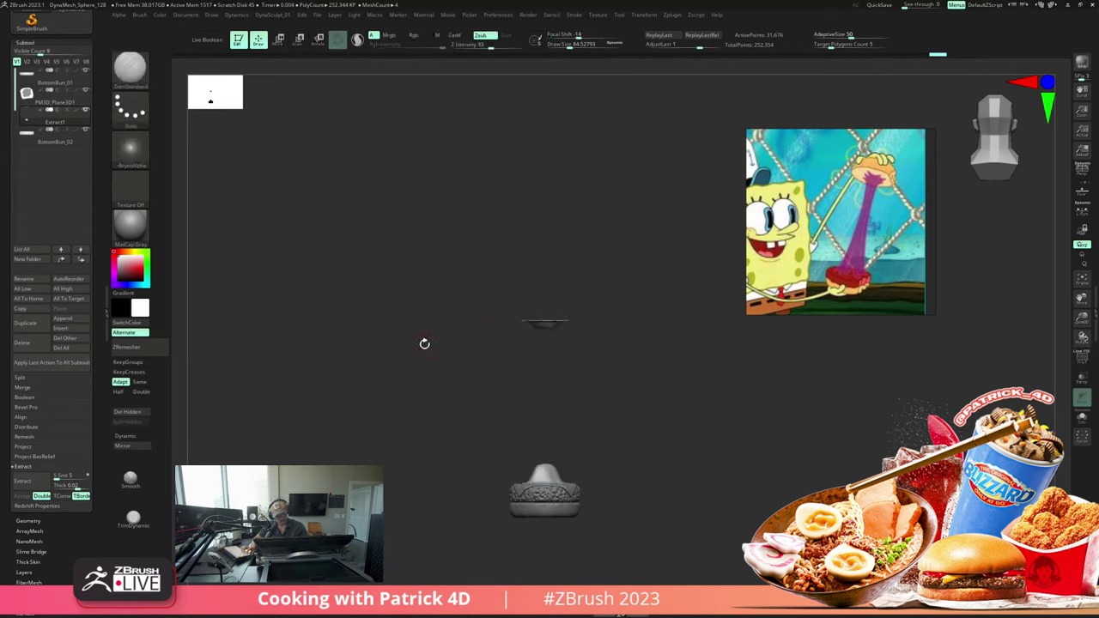
mouse_move(424, 343)
alt+mouse_down()
mouse_move(414, 358)
mouse_move(413, 301)
mouse_move(377, 335)
mouse_move(372, 283)
alt+mouse_up()
key(shift+f)
key(space)
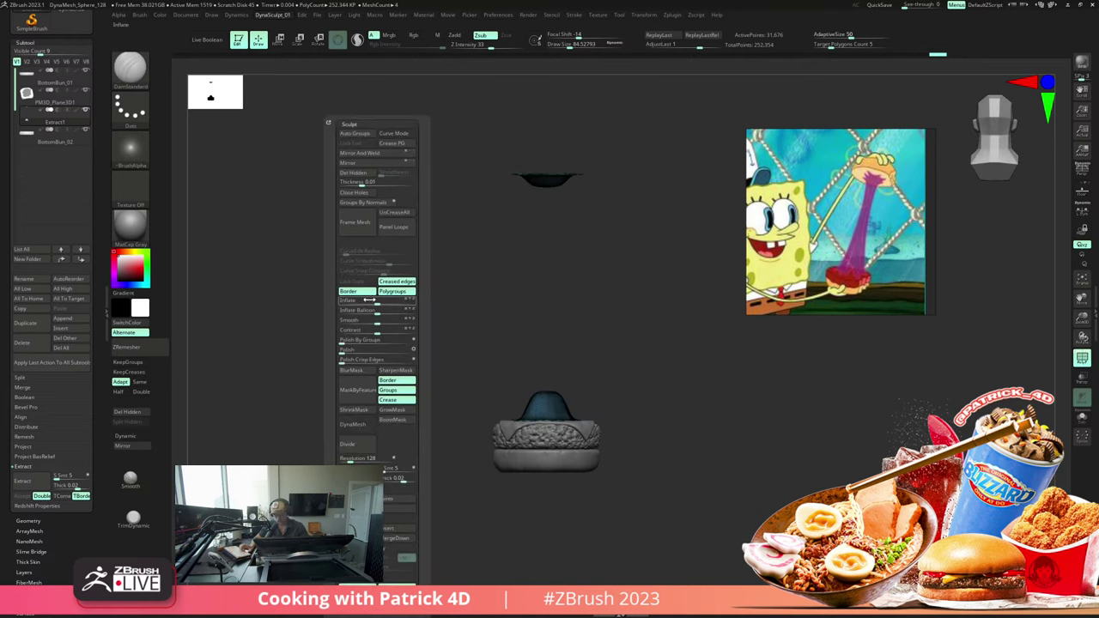
drag(378, 301, 383, 300)
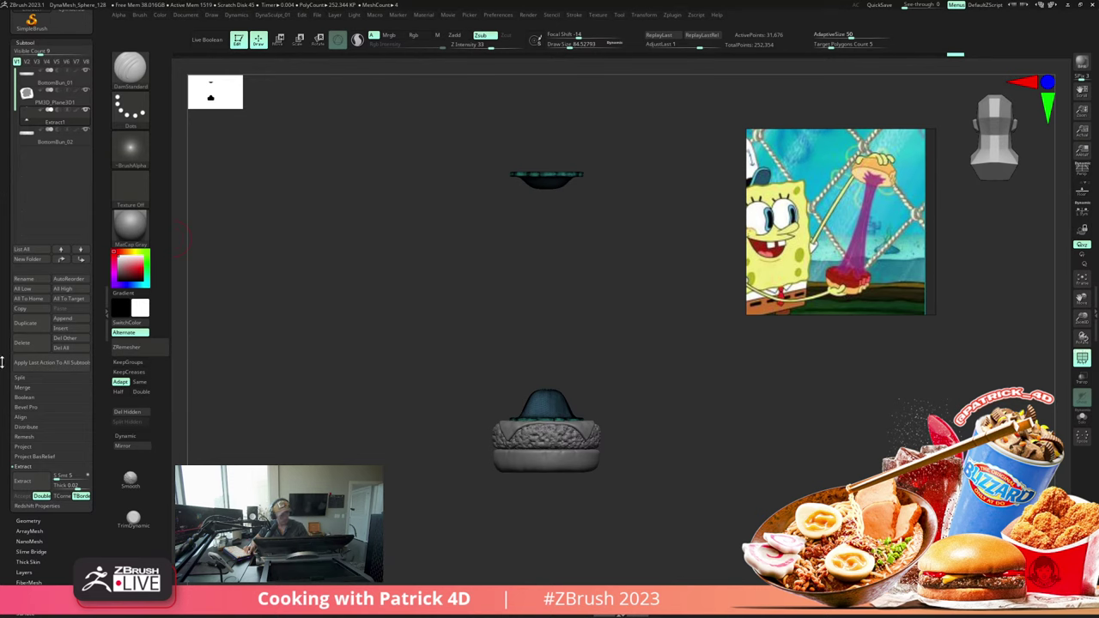
Step: Remesh both jelly pieces with DynaMesh at resolution 128
scroll(2, 361, down, 3)
click(26, 365)
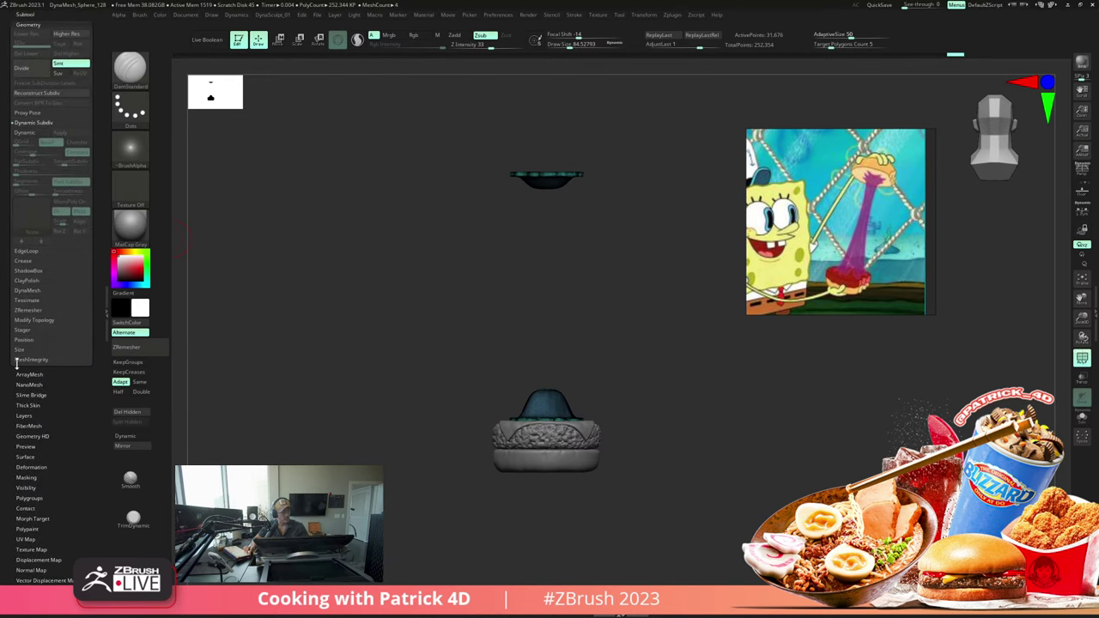
click(20, 291)
click(27, 186)
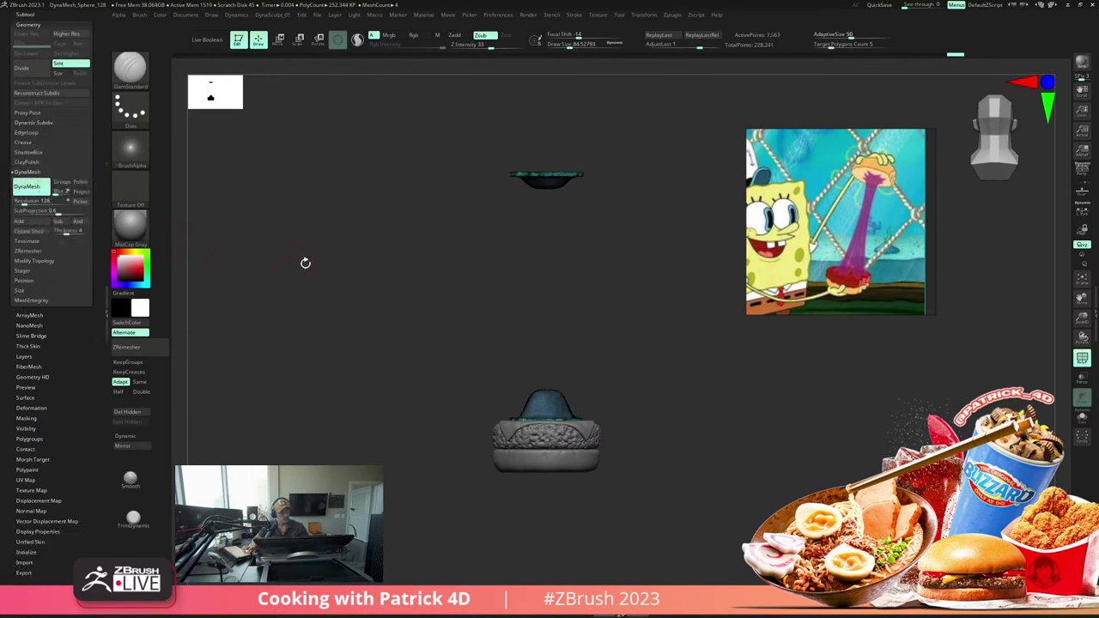
mouse_move(300, 260)
mouse_down()
mouse_move(323, 311)
mouse_move(309, 290)
mouse_move(312, 315)
mouse_move(319, 254)
mouse_up()
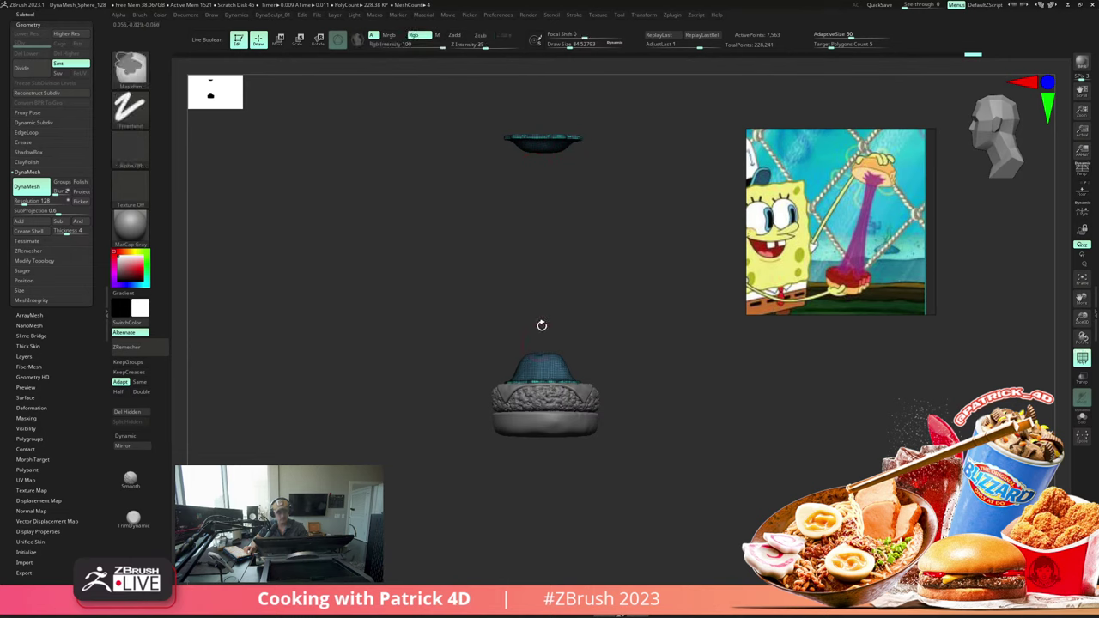
Step: Mask around the gap between the jelly pieces and try stretching them into one solid connecting column
mouse_move(505, 279)
ctrl+mouse_down()
mouse_move(582, 330)
mouse_move(589, 361)
mouse_move(584, 351)
ctrl+mouse_up()
click(299, 40)
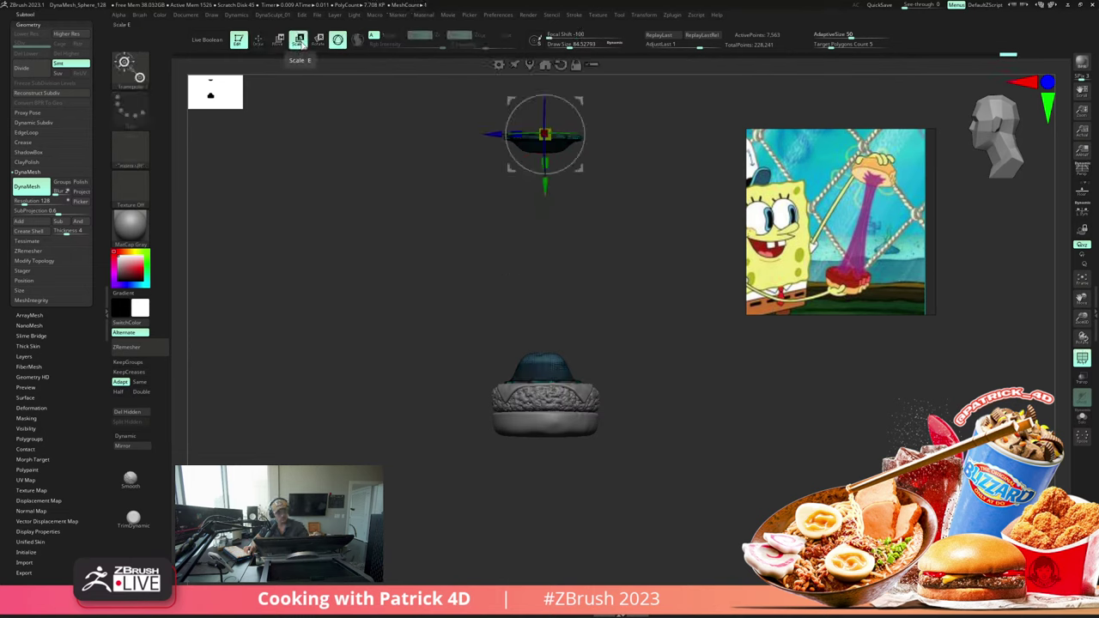
ctrl+click(456, 298)
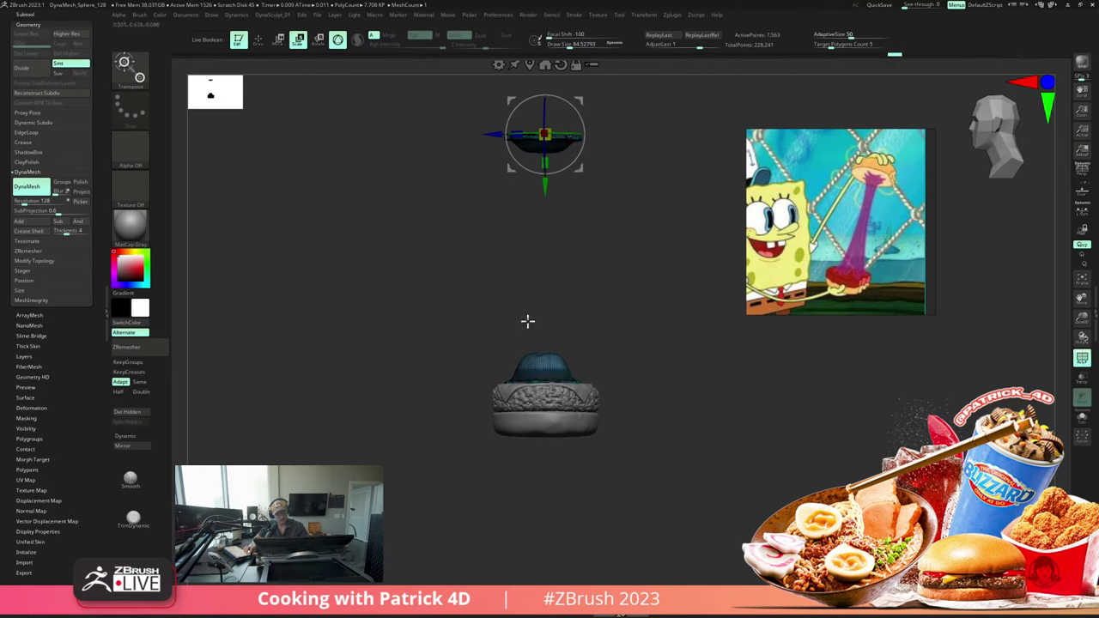
alt+drag(543, 188, 515, 201)
drag(386, 185, 361, 211)
drag(360, 211, 450, 240)
Step: Try smoothing the solid column with an enlarged brush, and undo the smoothing and the stretch
key(s)
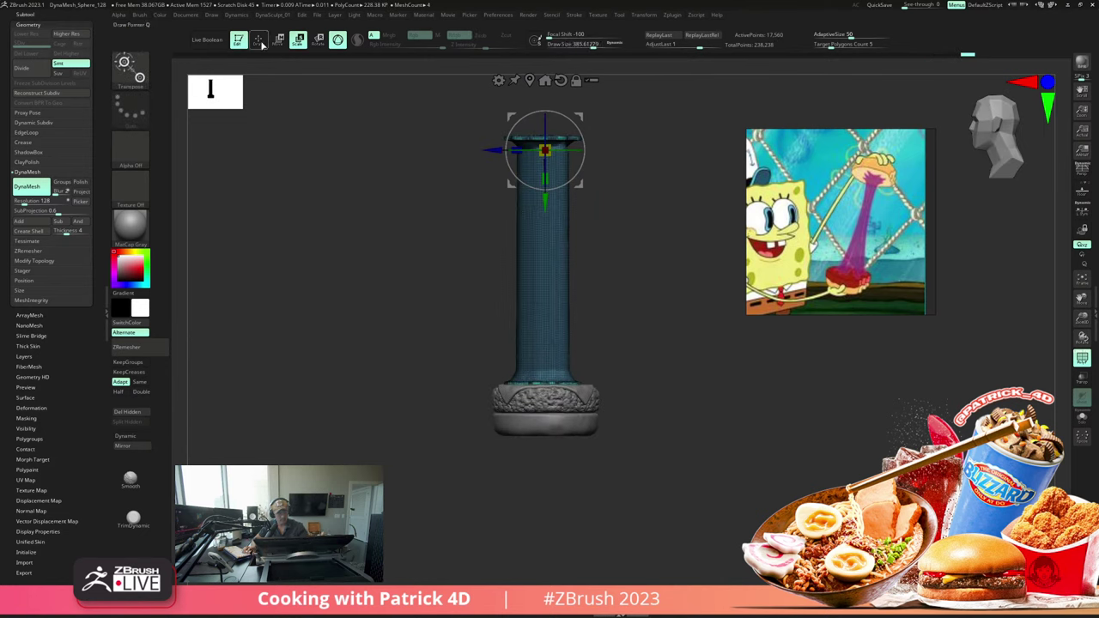
click(260, 42)
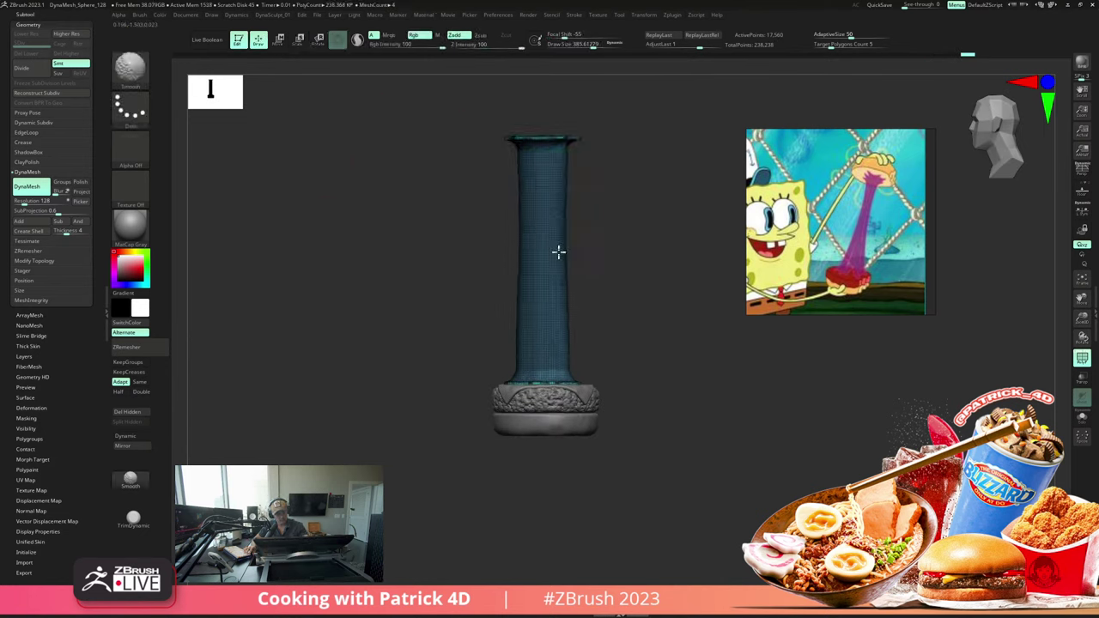
key(ctrl+z)
mouse_move(332, 228)
mouse_down()
mouse_move(322, 226)
mouse_move(334, 218)
mouse_move(345, 269)
mouse_move(341, 289)
mouse_move(326, 284)
mouse_move(341, 263)
mouse_move(312, 259)
mouse_move(321, 260)
mouse_move(317, 210)
mouse_move(502, 303)
mouse_up()
key(ctrl+z)
key(ctrl+z)
Step: Reduce the draw size to about 88 and isolate the two separate jelly pieces without the polyframe overlay
key(s)
click(321, 260)
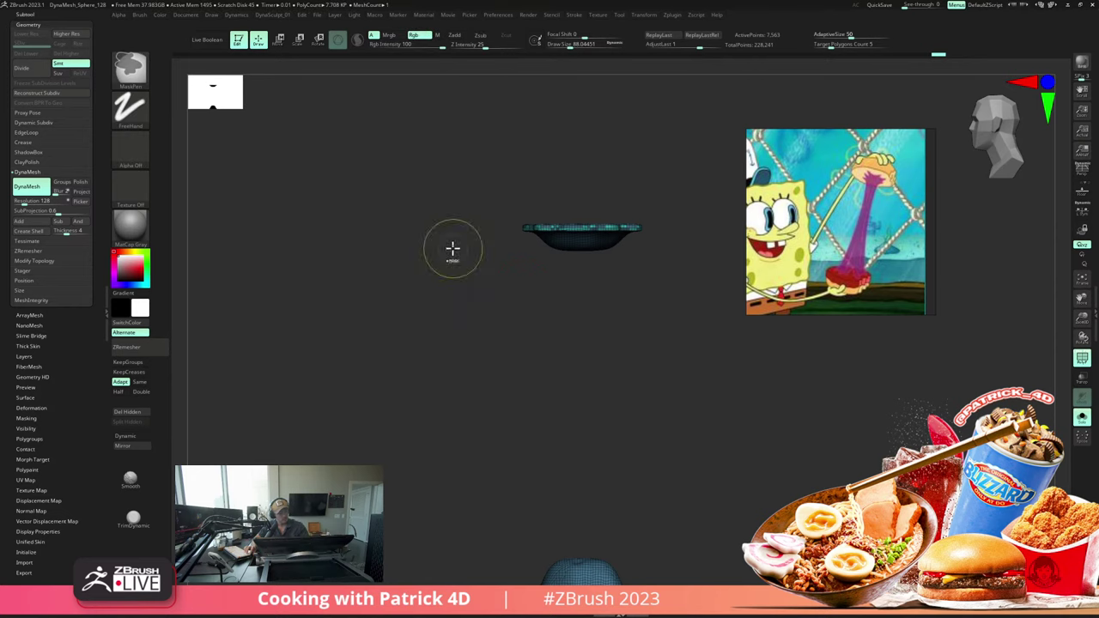
mouse_move(509, 263)
ctrl+mouse_down()
mouse_move(639, 363)
mouse_move(671, 352)
ctrl+mouse_up()
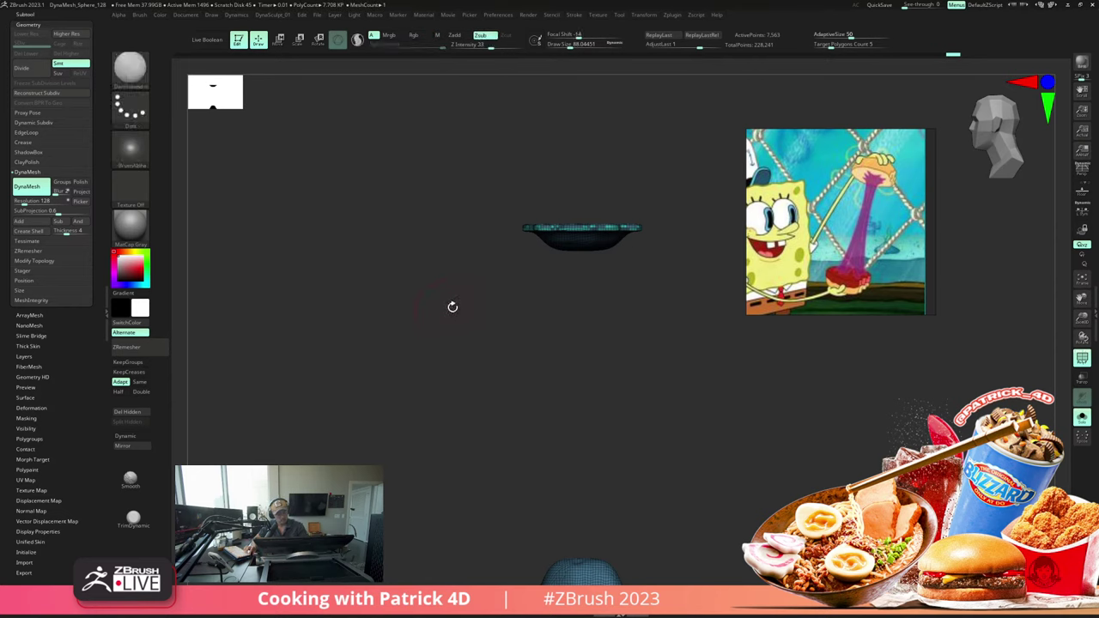
mouse_move(497, 367)
alt+mouse_down()
mouse_move(449, 248)
mouse_move(458, 319)
mouse_move(655, 409)
mouse_move(665, 432)
alt+mouse_up()
alt+drag(350, 336, 348, 297)
key(shift+f)
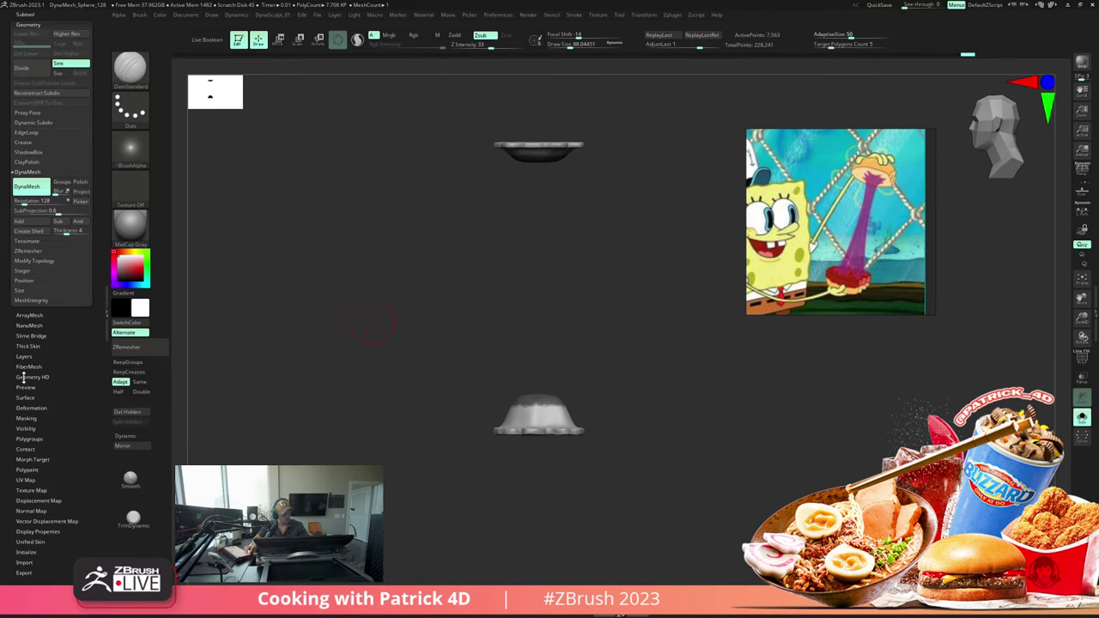
Step: Generate a Slime Bridge between the two jelly pieces with Tension 100, Bridges 20, Branches 10 and Capillaries 20
click(26, 335)
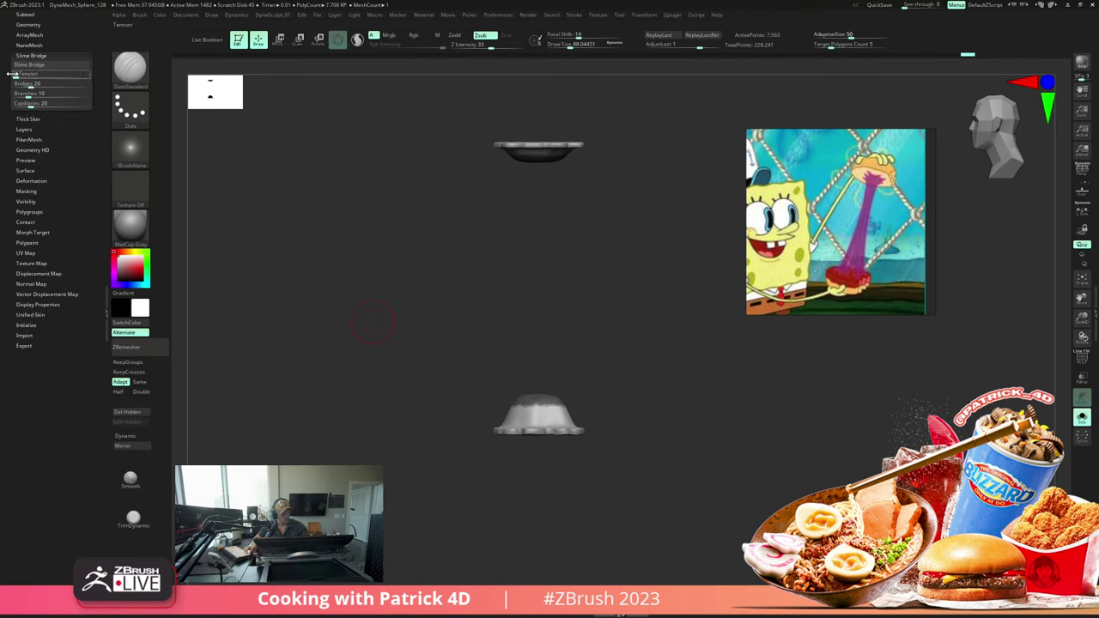
drag(84, 86, 90, 87)
click(32, 64)
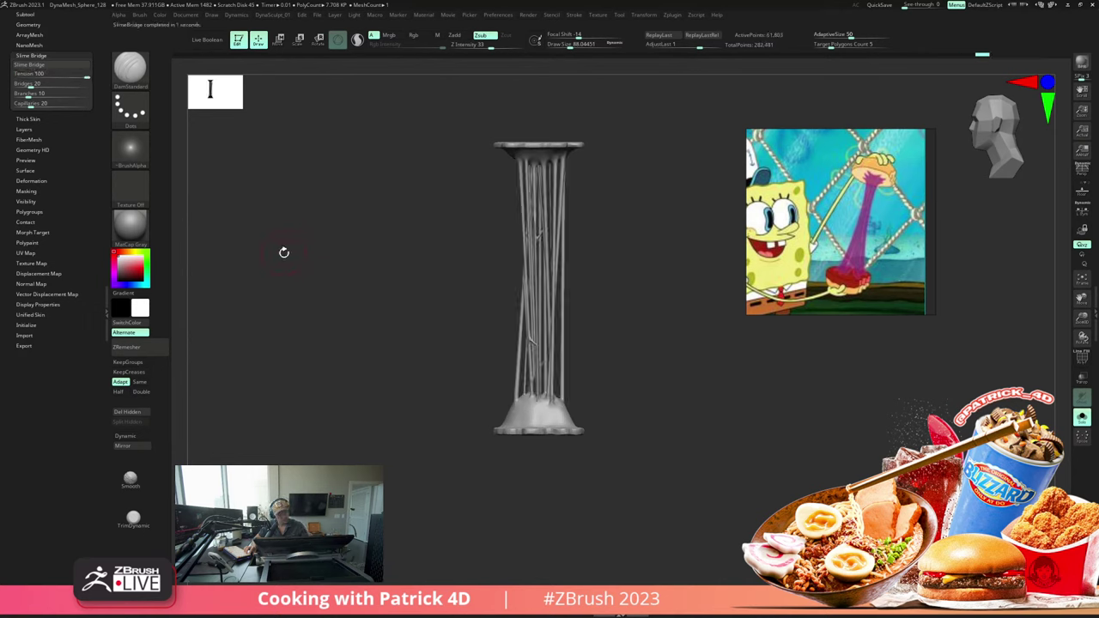
drag(289, 239, 297, 288)
key(f)
key(shift+f)
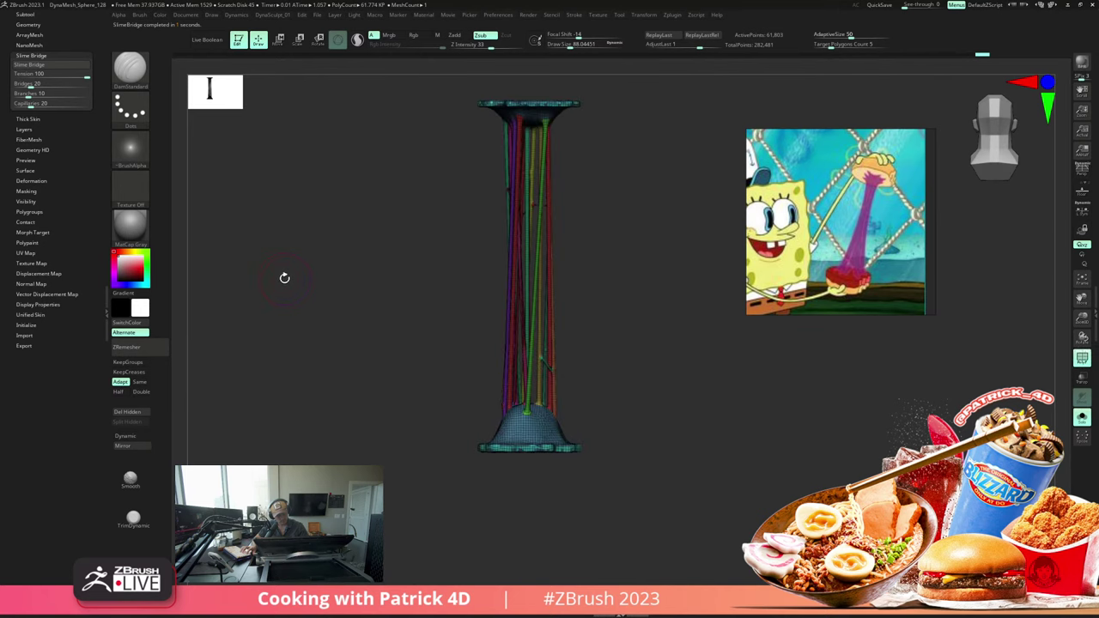
mouse_move(280, 252)
mouse_down()
mouse_move(341, 287)
mouse_move(250, 248)
mouse_move(282, 245)
mouse_move(269, 232)
mouse_move(309, 250)
mouse_move(301, 272)
mouse_move(324, 262)
mouse_move(288, 238)
mouse_up()
Step: Undo the slime strands and regenerate the Slime Bridge with Bridges 37, Branches 34 and Capillaries 0
key(ctrl+z)
key(ctrl+z)
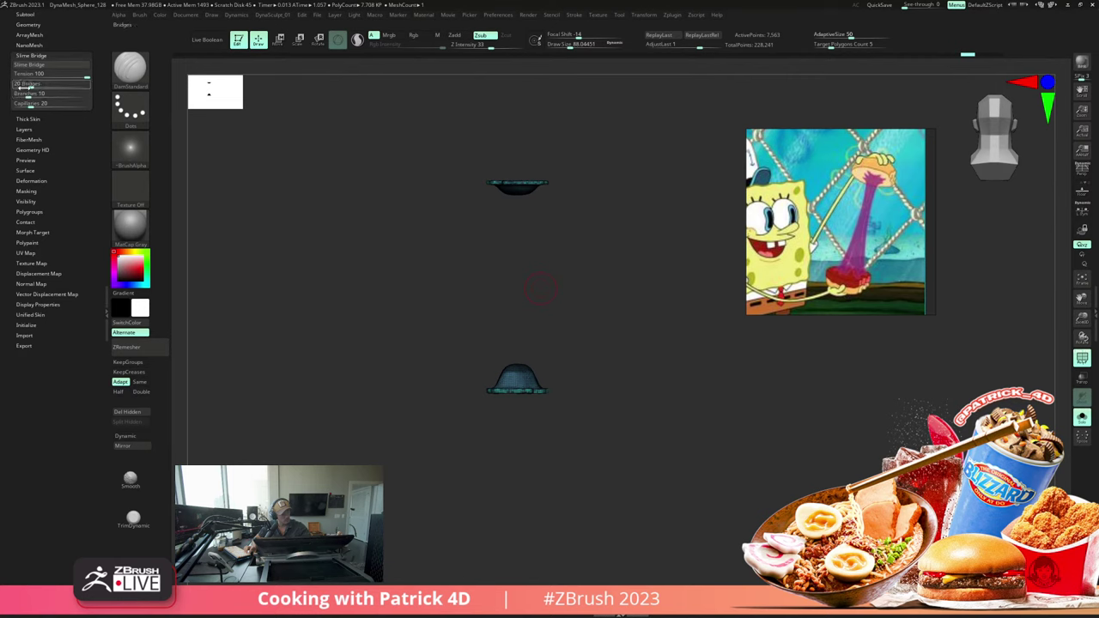
click(25, 104)
click(28, 93)
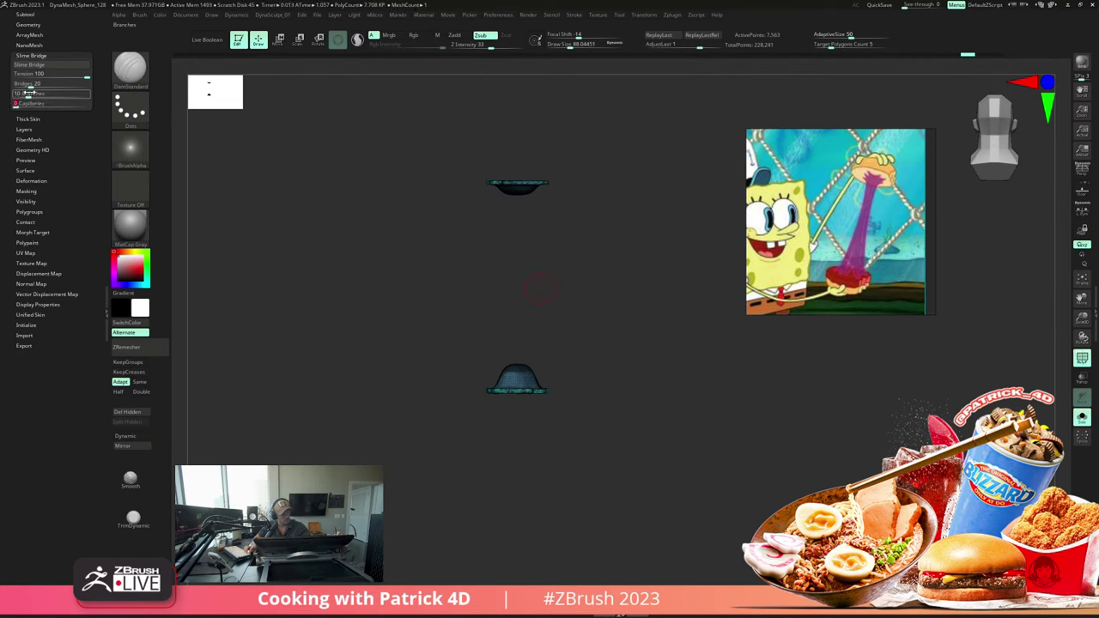
text(34)
click(29, 83)
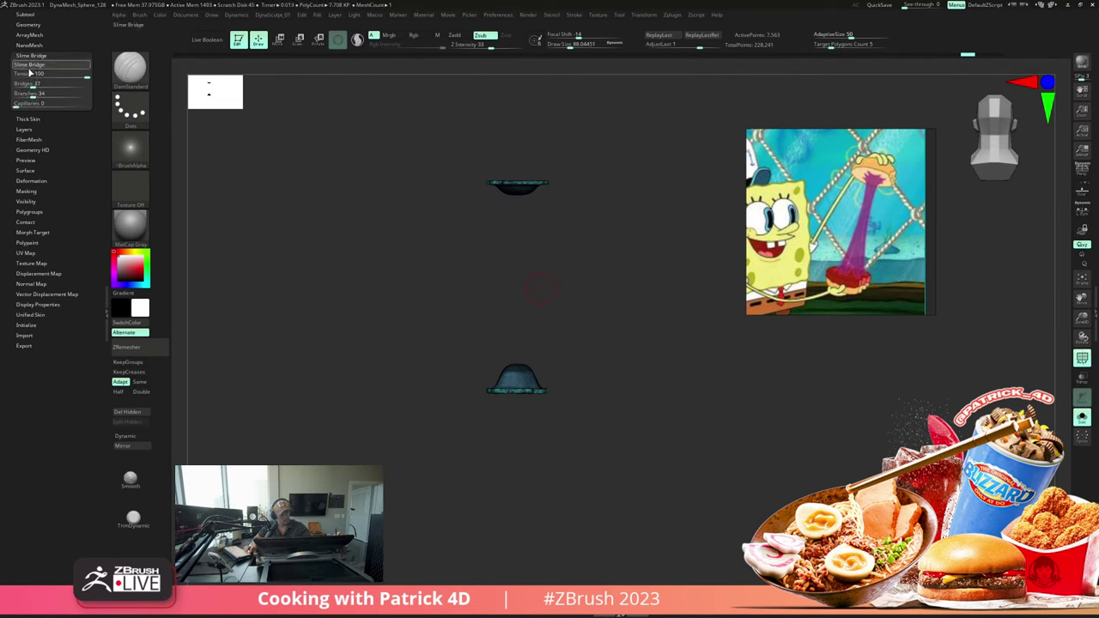
click(29, 66)
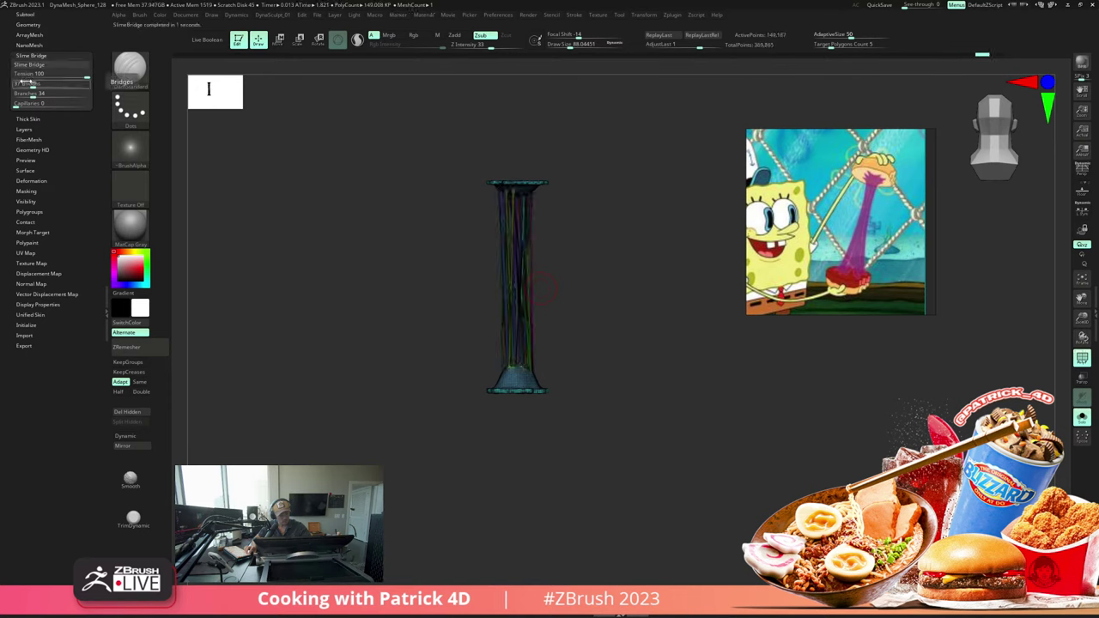
Step: Try fusing the slime strands with DynaMesh, and undo the remesh
mouse_move(383, 305)
ctrl+mouse_down()
mouse_move(309, 297)
mouse_move(372, 307)
ctrl+mouse_up()
key(shift+f)
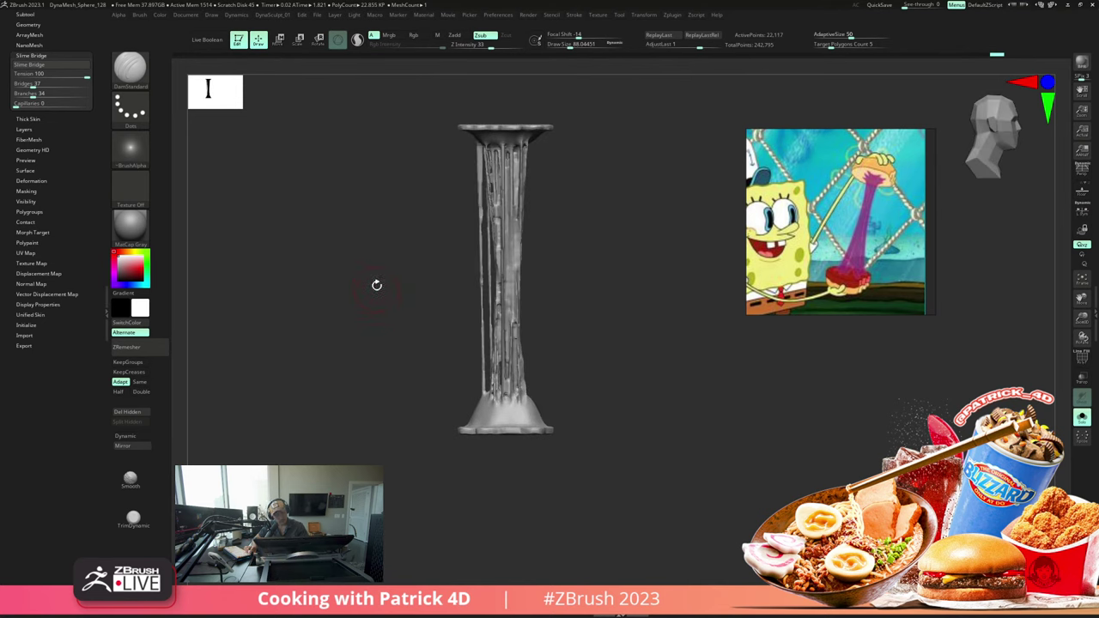
key(d)
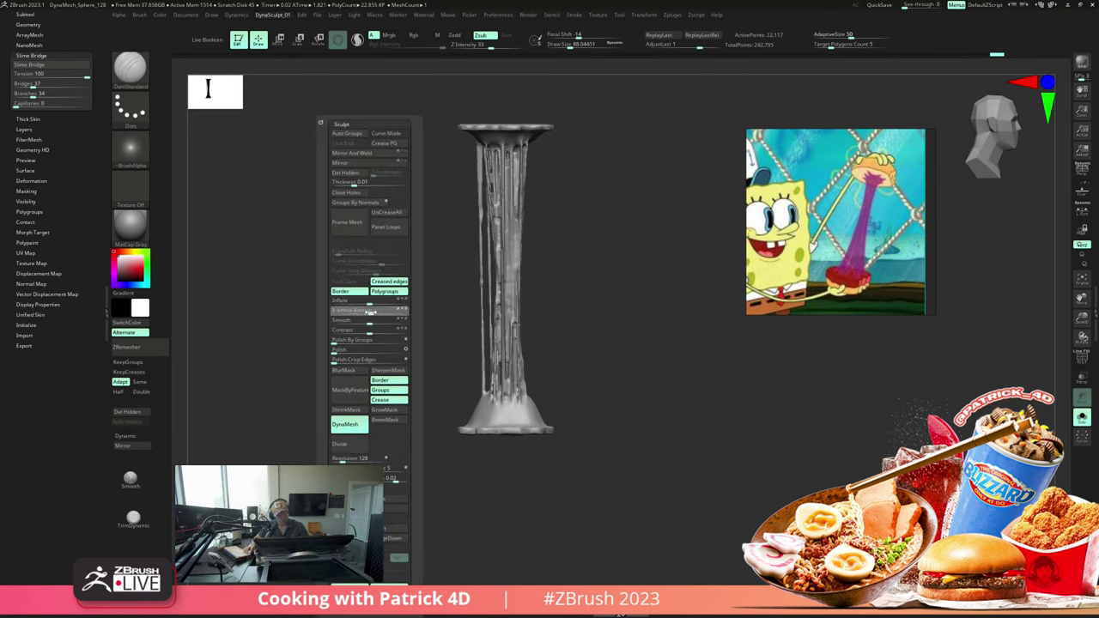
mouse_move(269, 262)
mouse_down()
mouse_move(296, 272)
mouse_move(272, 261)
mouse_up()
key(ctrl+z)
key(ctrl+z)
key(ctrl+z)
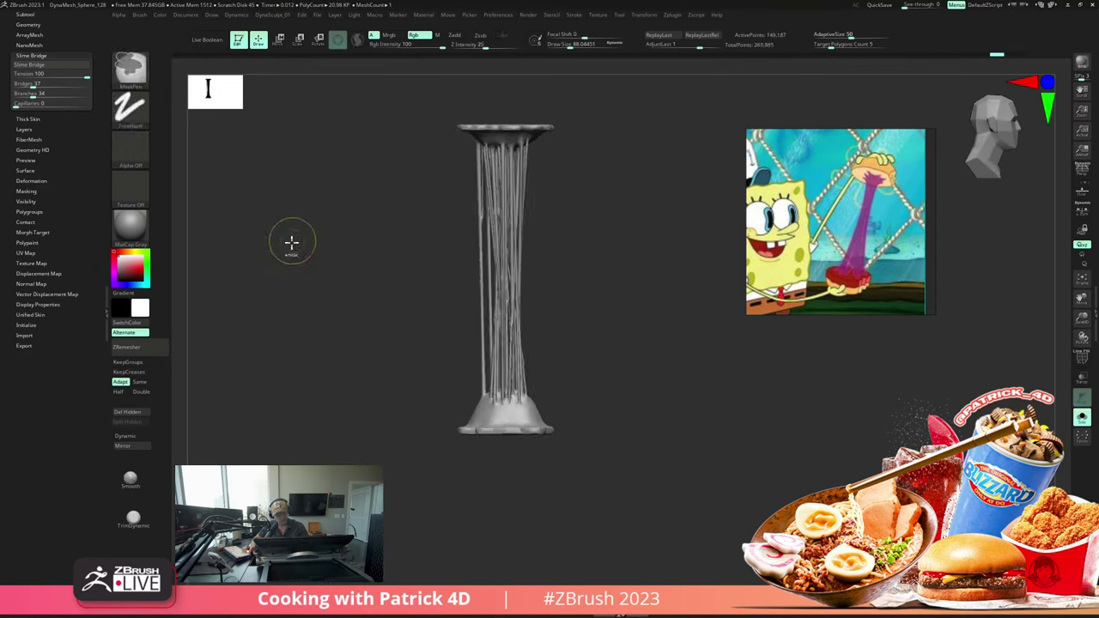
Step: Select the DamStandard brush, mask both flared ends of the slime bridge, and blur the mask edges
key(b)
key(d)
key(s)
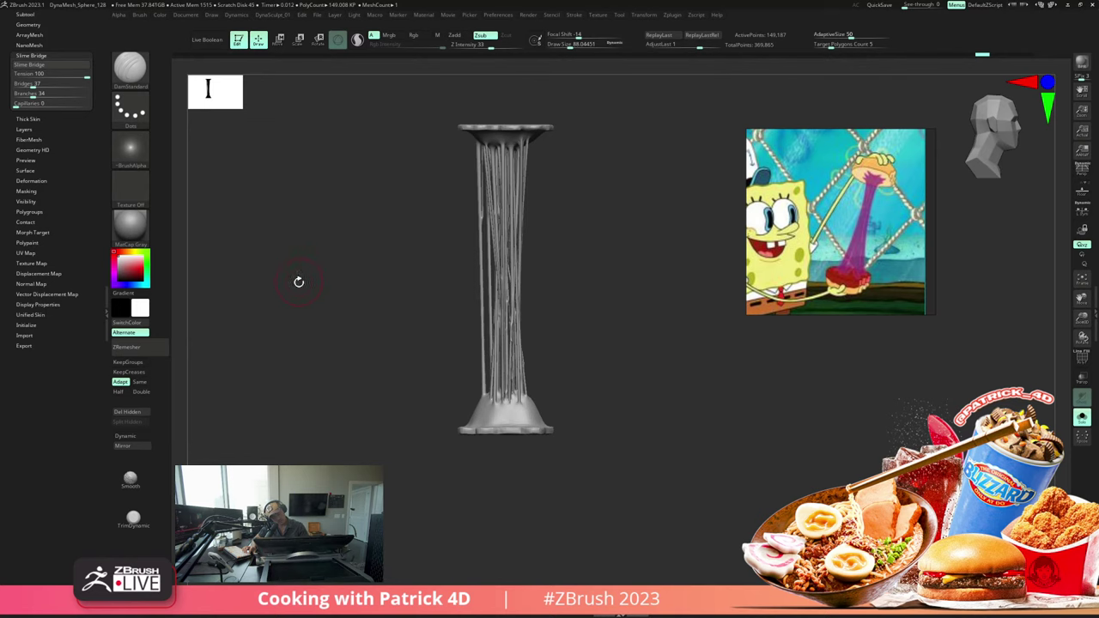
ctrl+drag(409, 100, 675, 198)
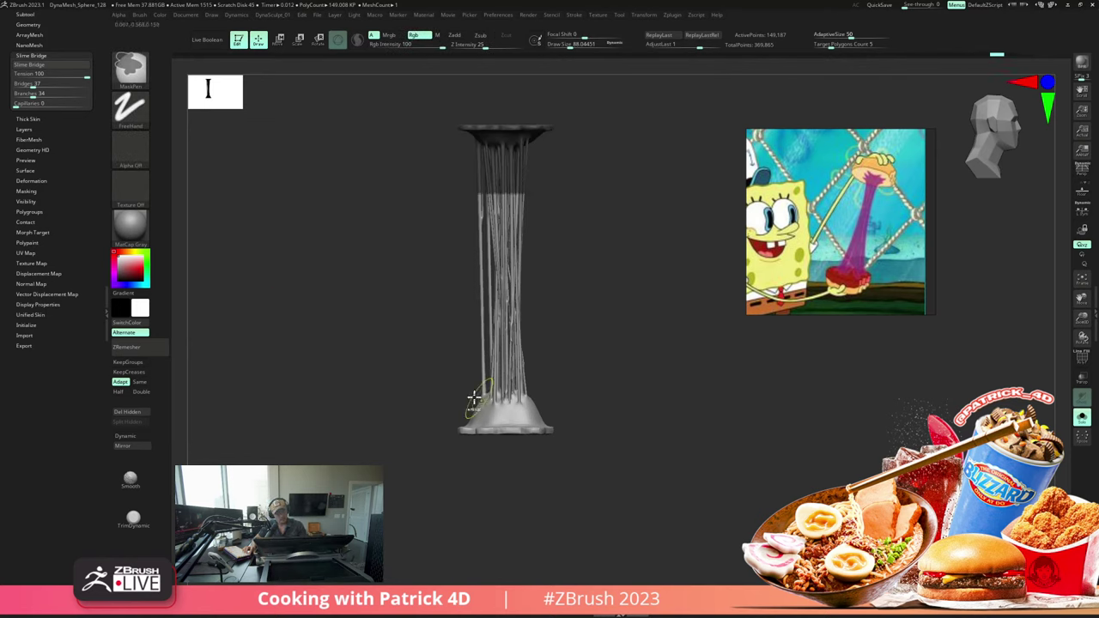
ctrl+drag(400, 361, 637, 543)
ctrl+click(503, 400)
ctrl+click(500, 397)
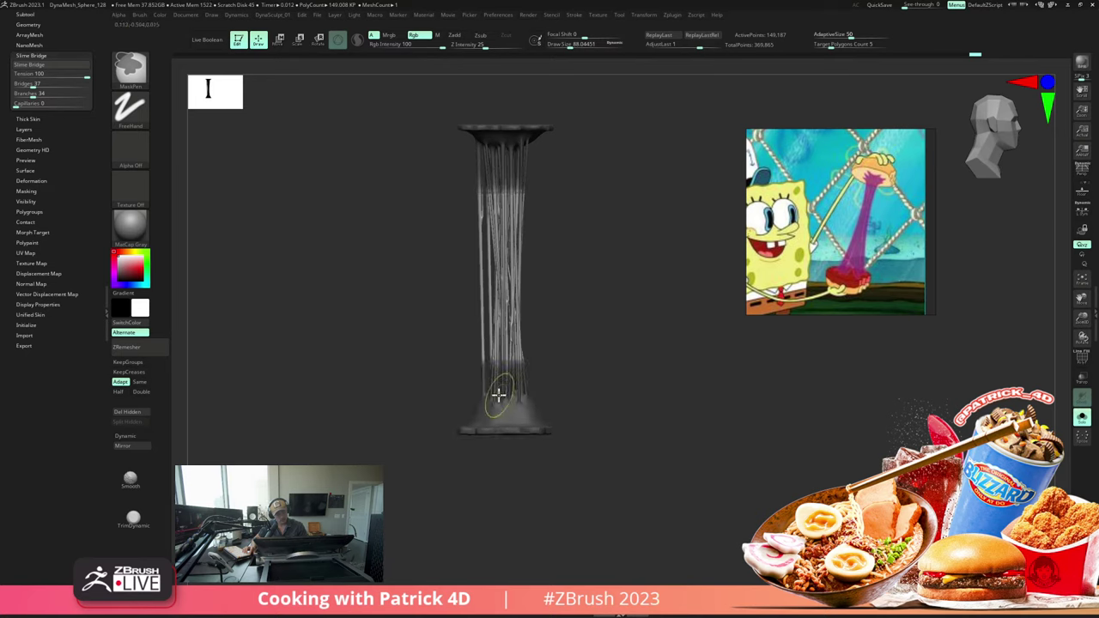
ctrl+click(421, 346)
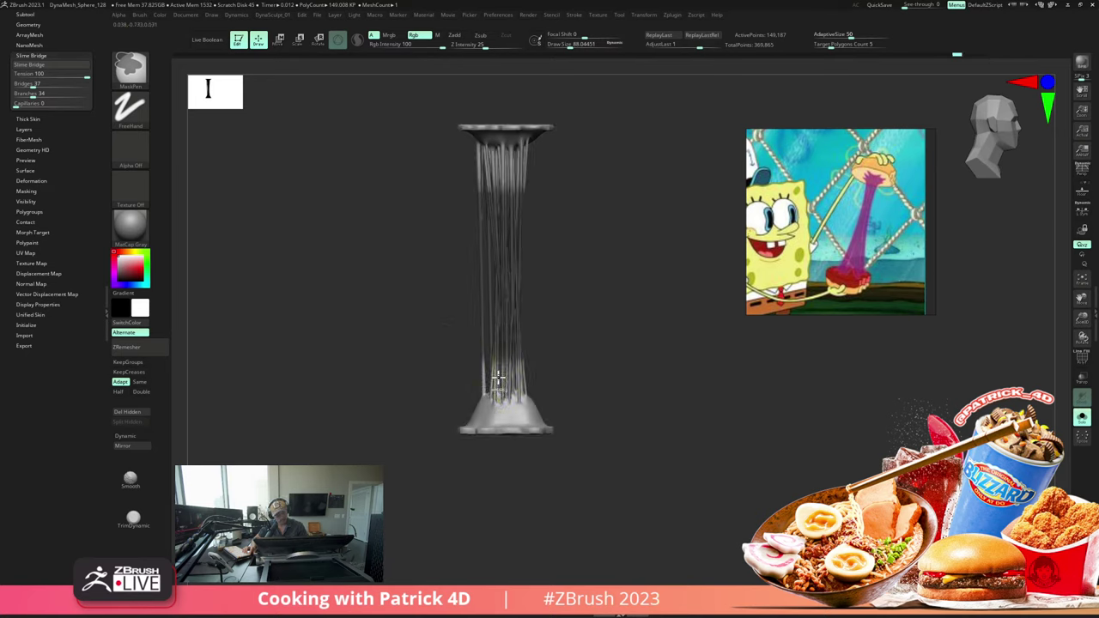
ctrl+click(422, 337)
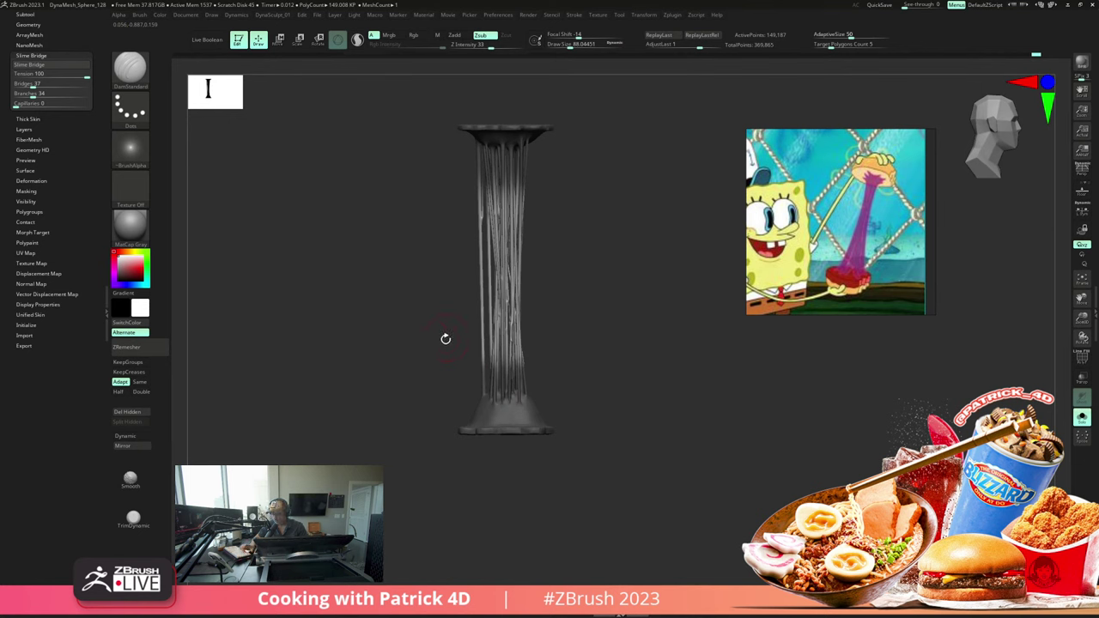
Step: Try boosting Contrast on the unmasked strands and fusing them with DynaMesh, and undo these changes
key(space)
drag(406, 329, 442, 345)
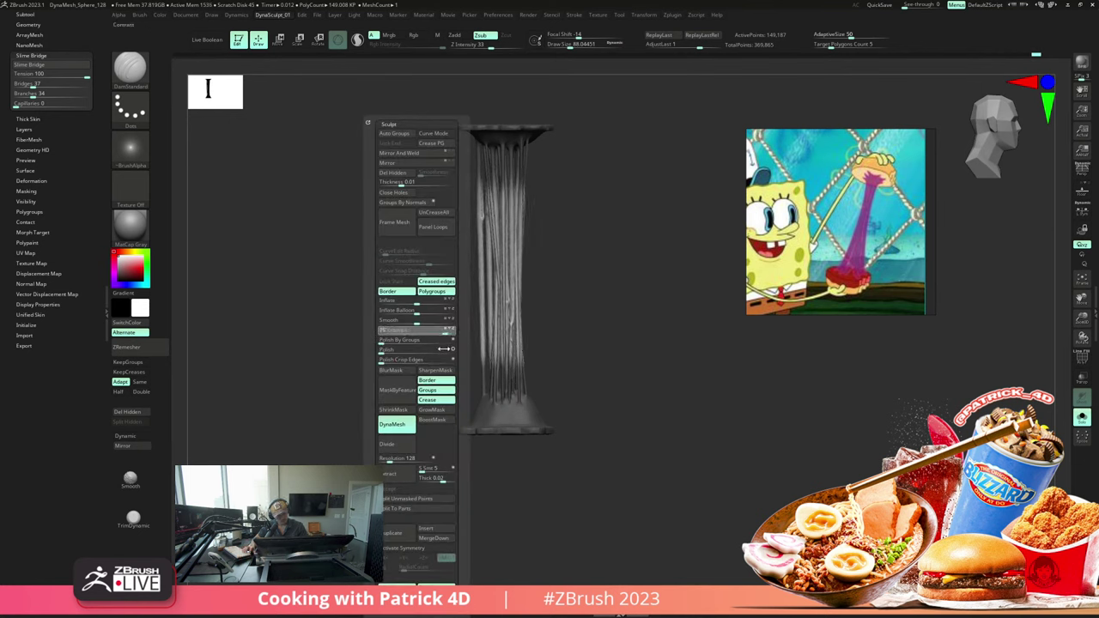
mouse_move(272, 249)
ctrl+mouse_down()
mouse_move(263, 284)
mouse_move(281, 297)
ctrl+mouse_up()
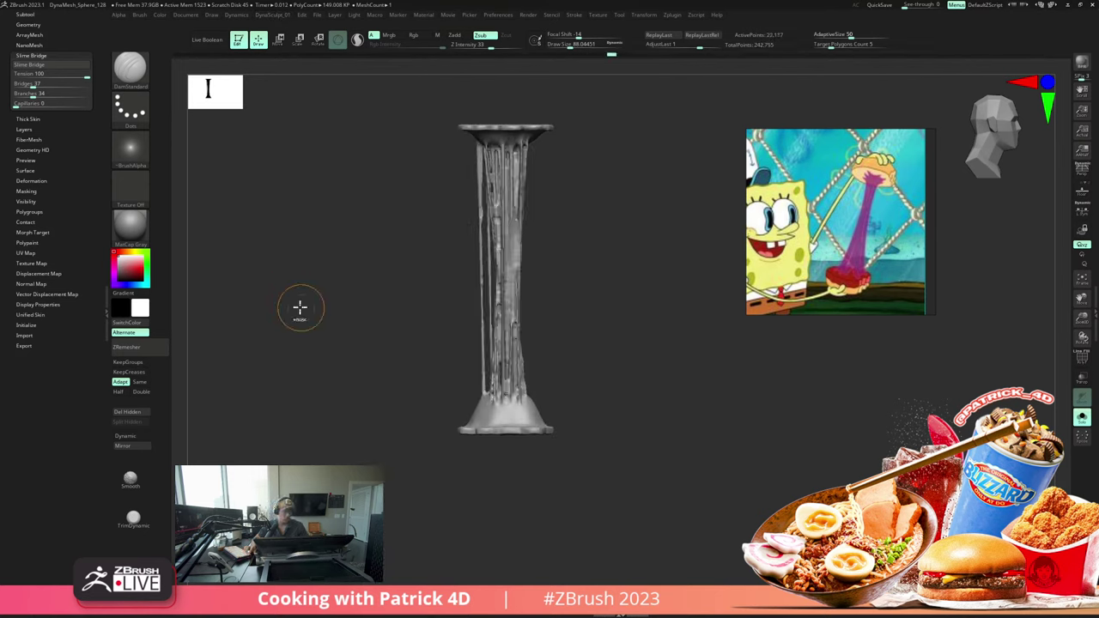
key(ctrl+z)
key(ctrl+z)
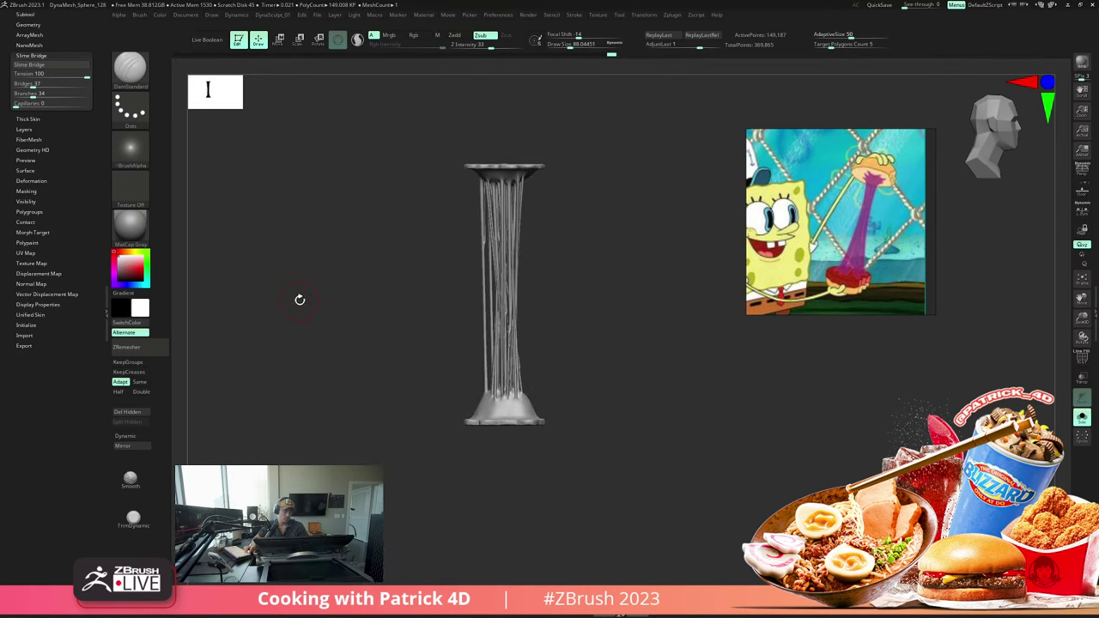
Step: Try inflating the unmasked slime strands and fusing them with DynaMesh, and display the polygroup wireframe
key(space)
drag(297, 302, 311, 302)
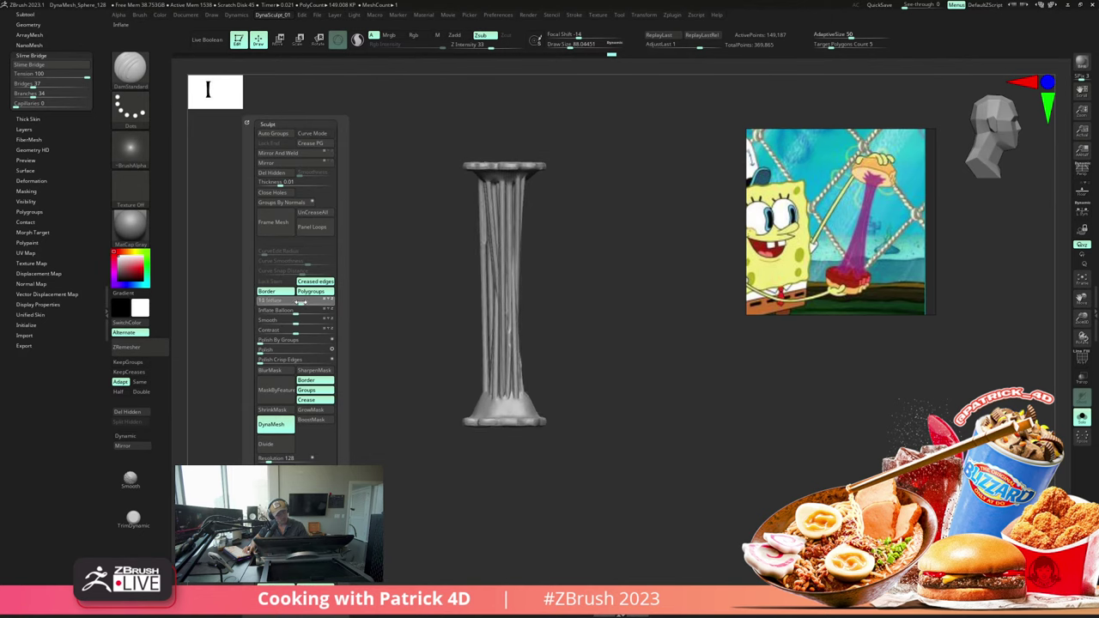
drag(204, 218, 243, 253)
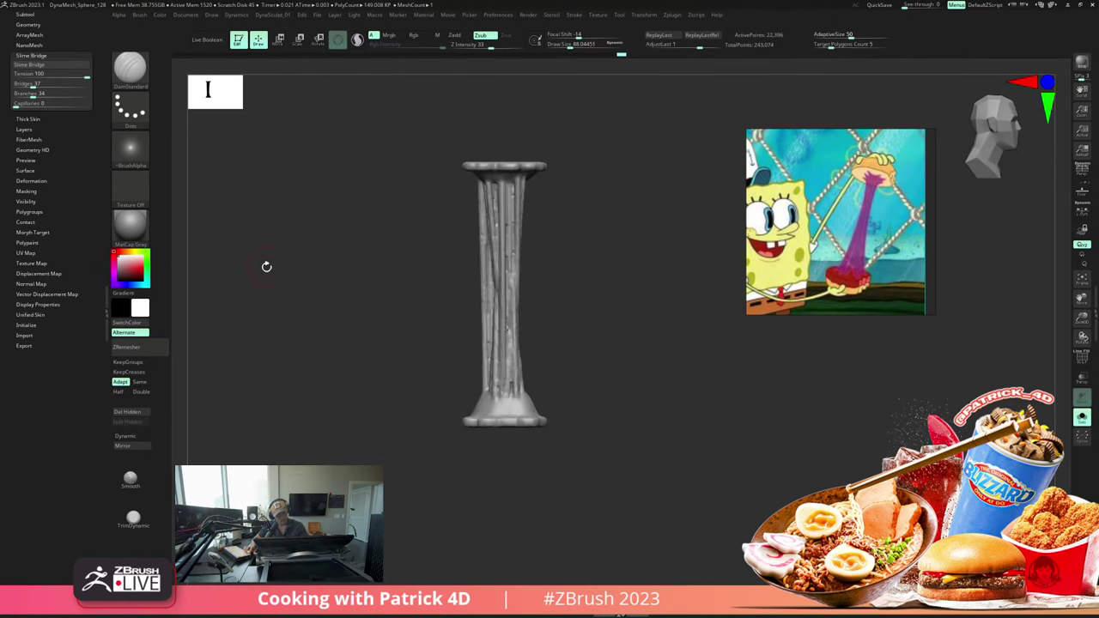
ctrl+drag(430, 107, 644, 274)
key(ctrl+w)
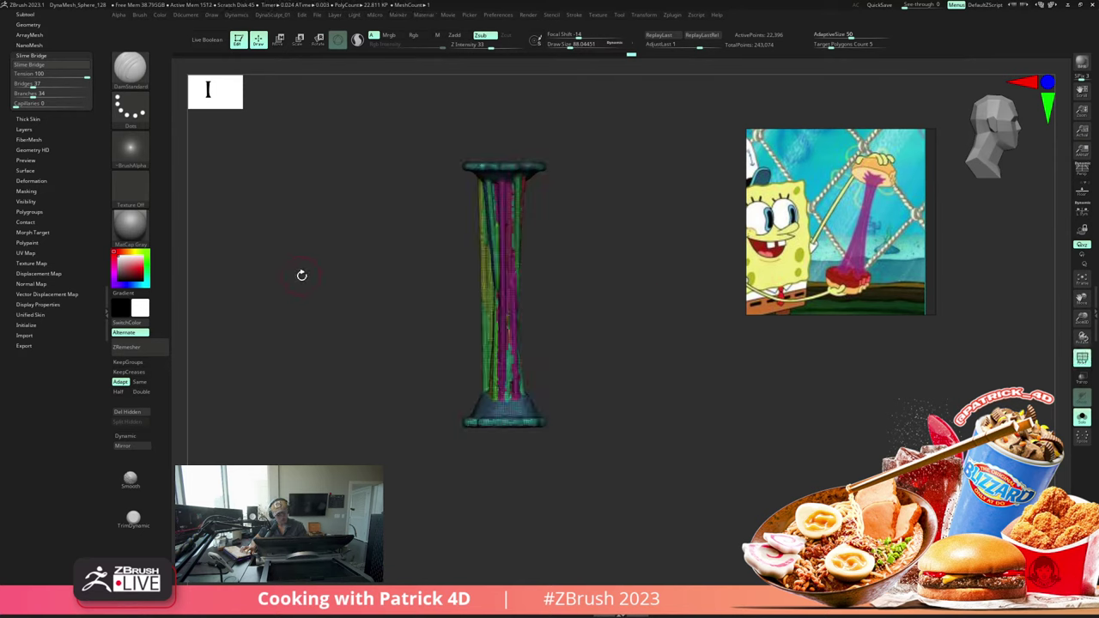
Step: Try merging the fused column into one polygroup and retopologizing it with ZRemesher at Half the polygon count
scroll(6, 156, up, 3)
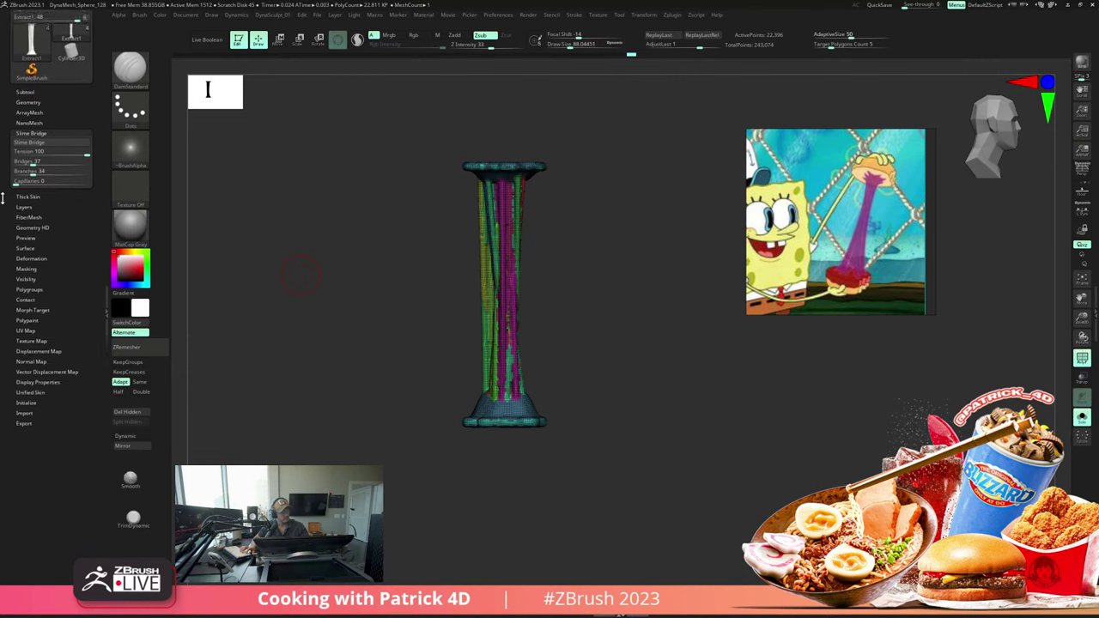
click(26, 104)
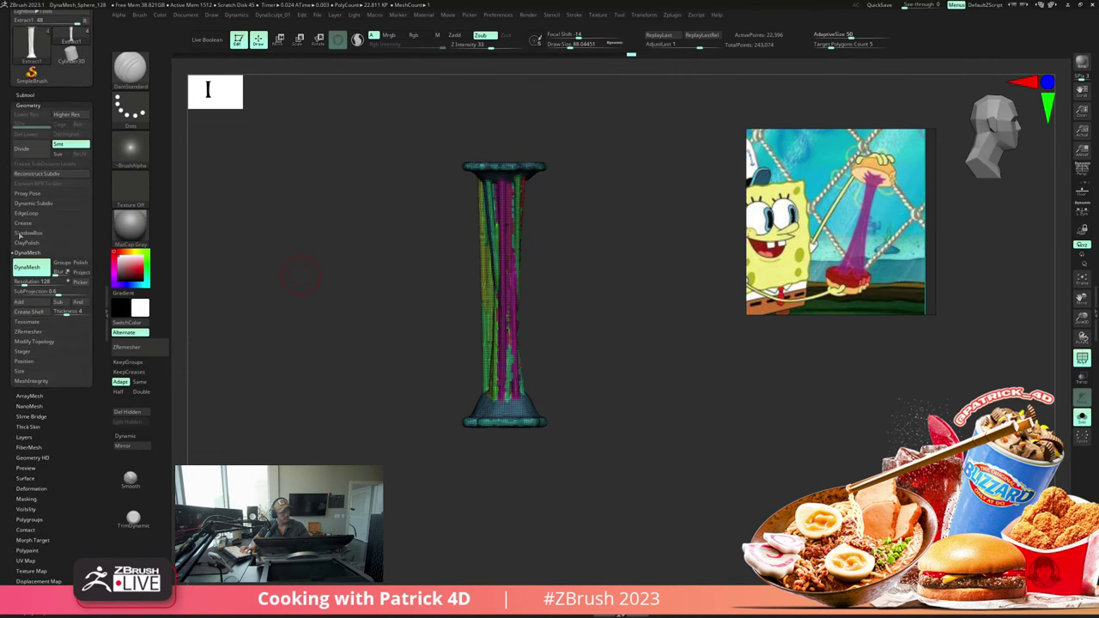
click(27, 331)
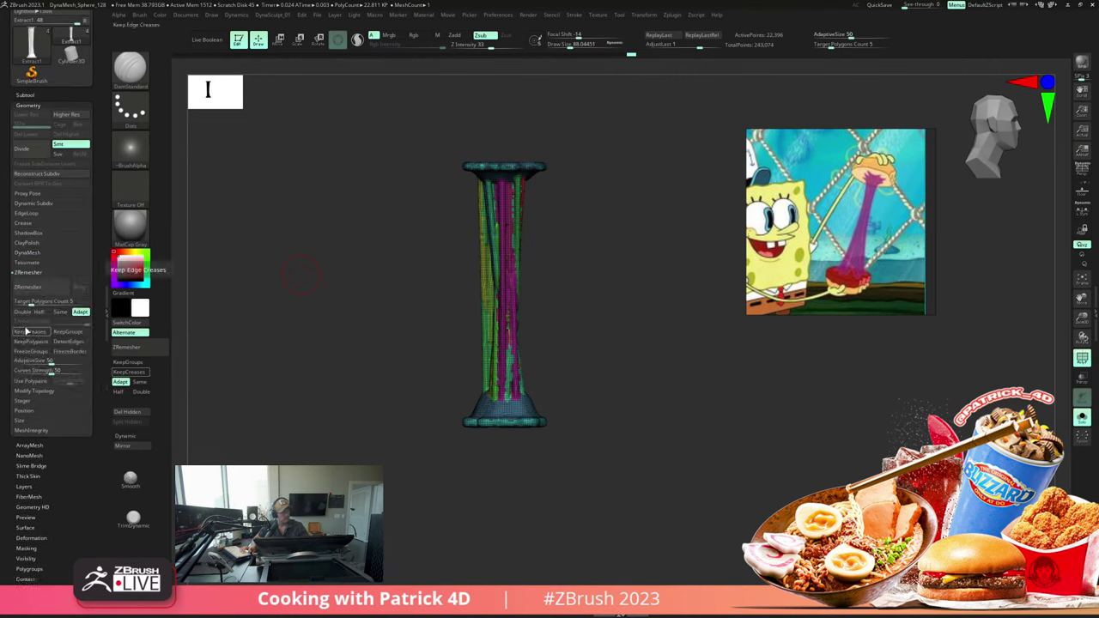
key(ctrl+w)
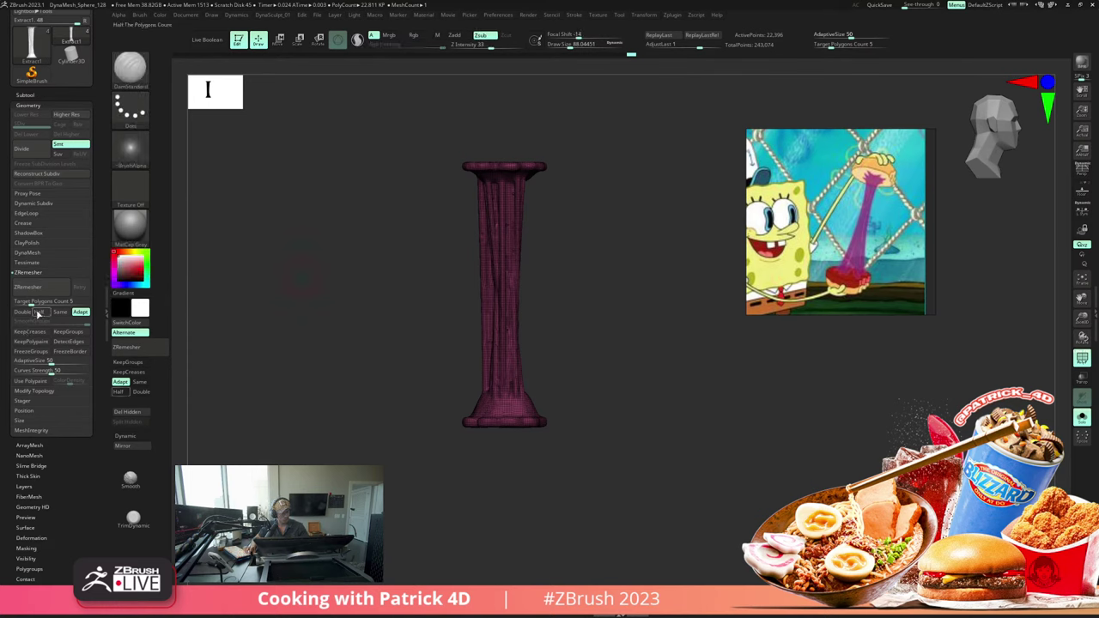
click(38, 312)
click(26, 292)
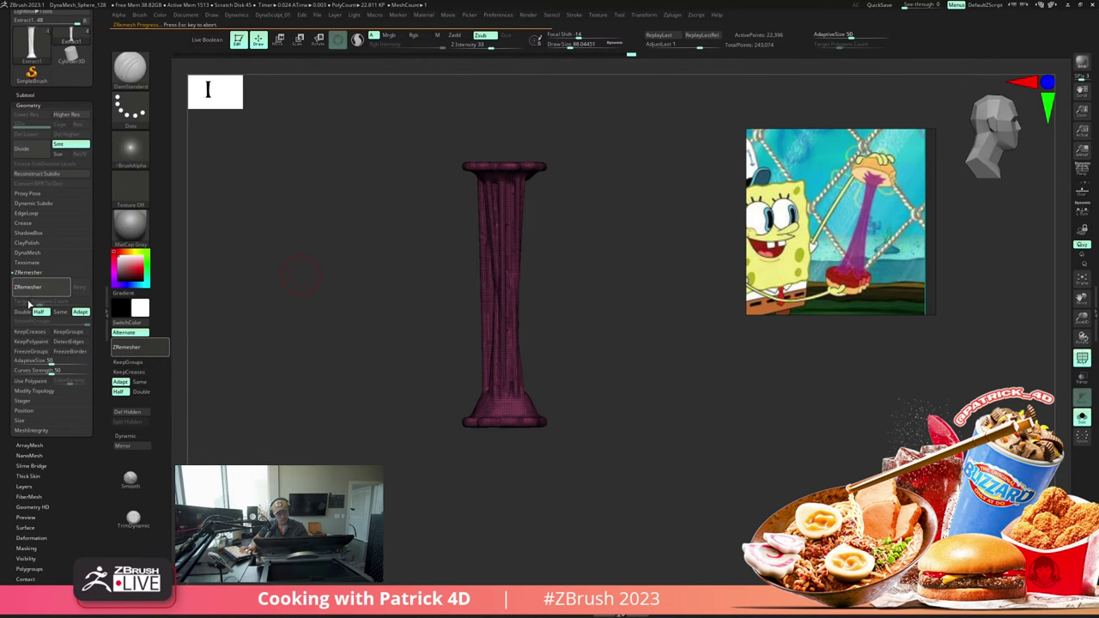
key(shift+f)
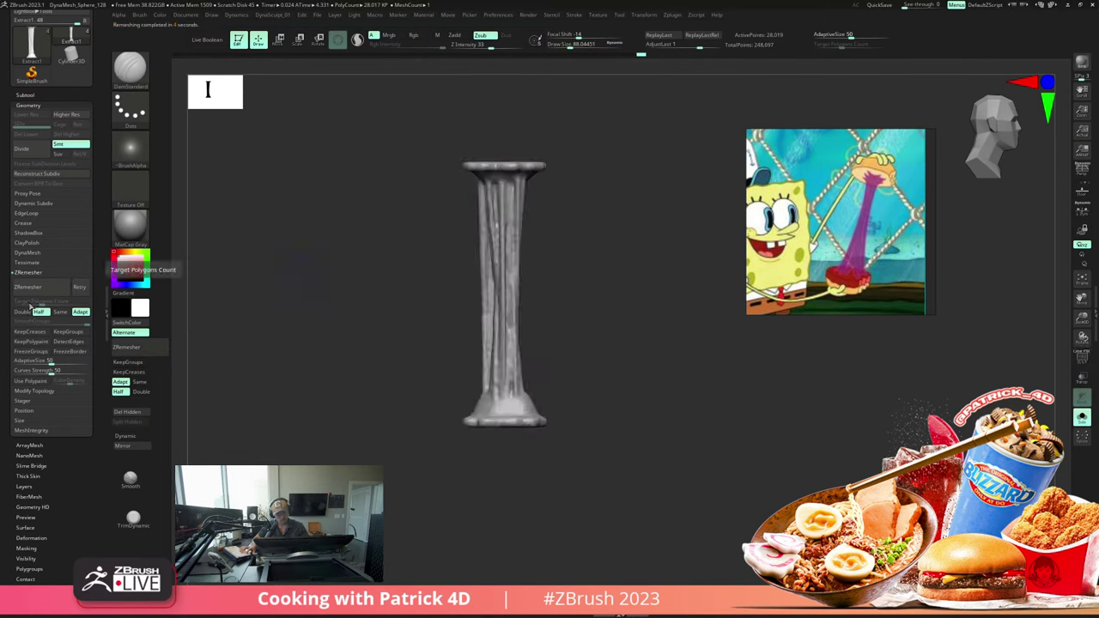
Step: Try previewing the column with Dynamic Subdivision, and start another ZRemesher pass at Half and abort it
key(d)
key(shift+d)
key(shift+f)
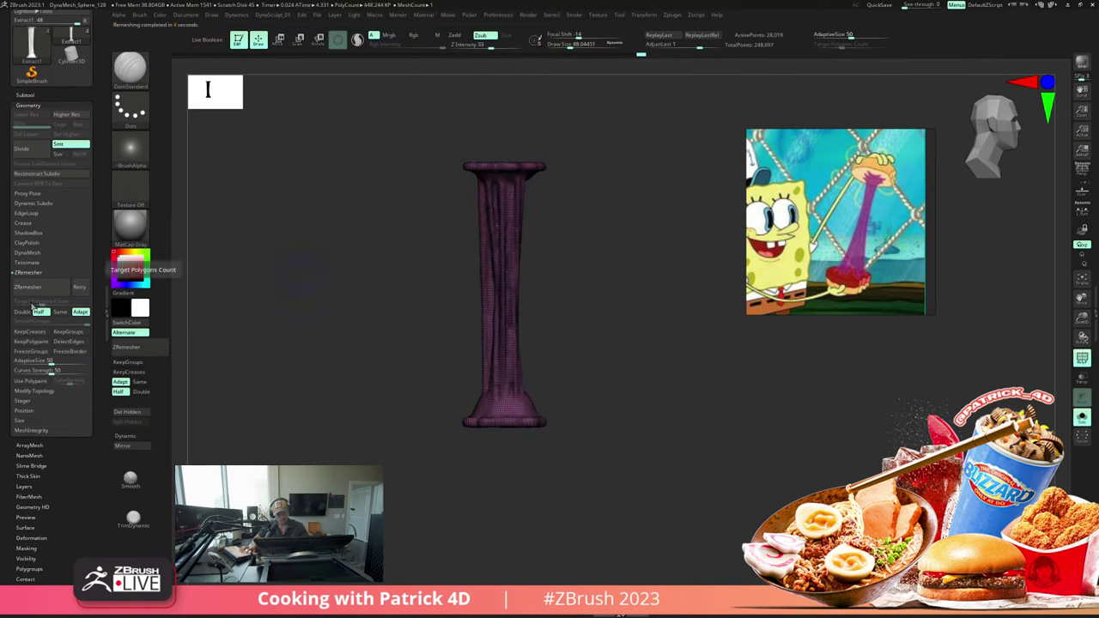
click(30, 292)
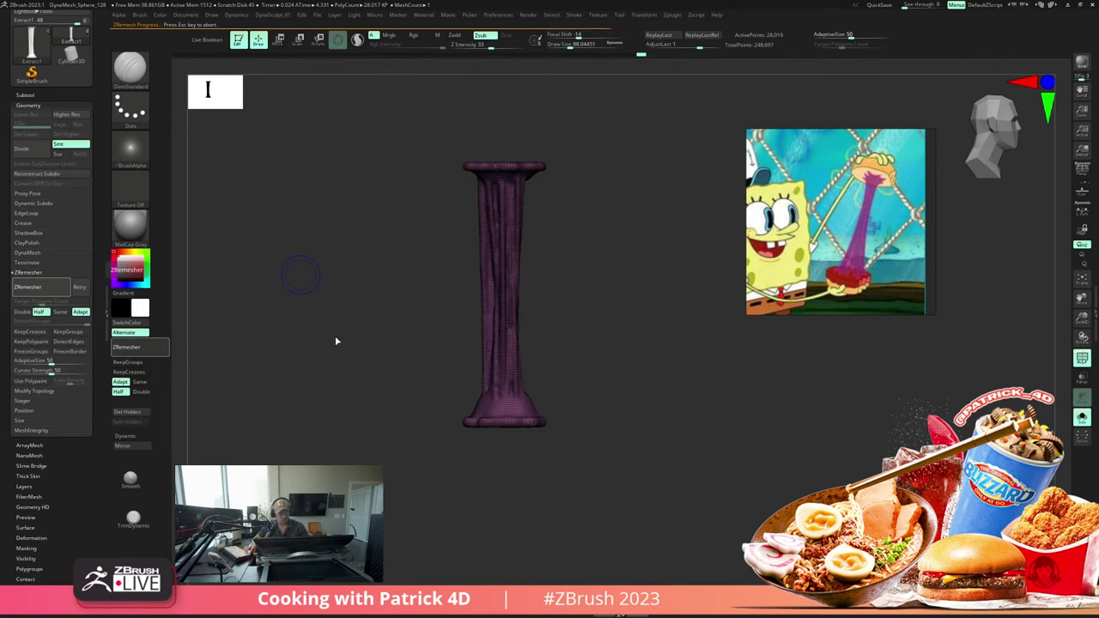
key(Escape)
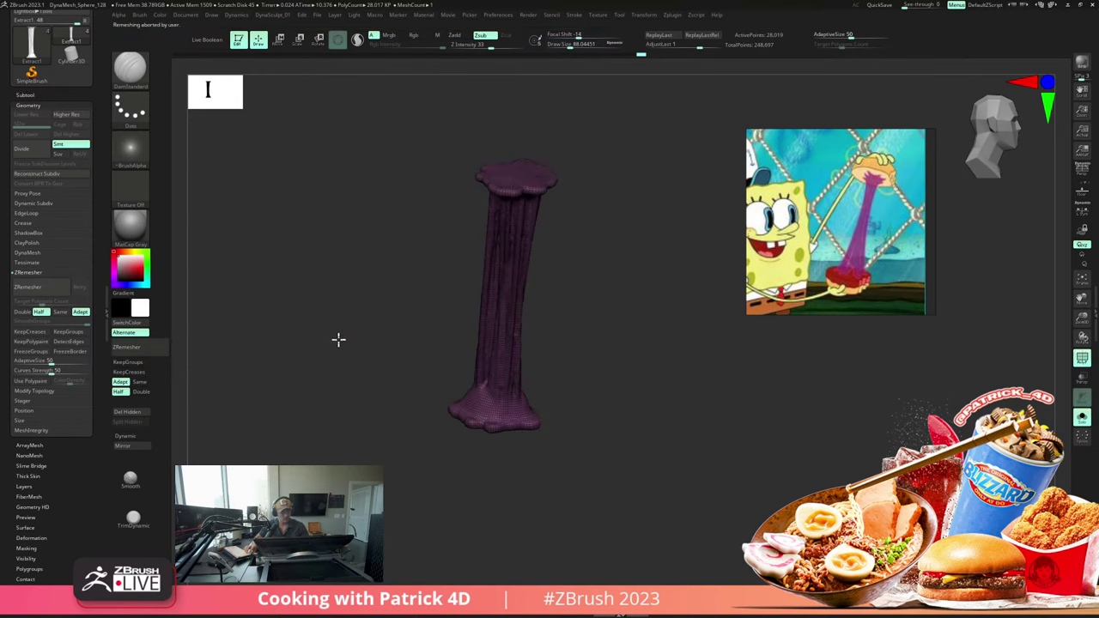
Step: Undo the remeshing, inflation and slime strands back to the two separate flared pieces, and clear the mask, discarding the newer undo history
key(ctrl+z)
key(ctrl+z)
key(ctrl+z)
key(ctrl+z)
key(ctrl+z)
key(ctrl+z)
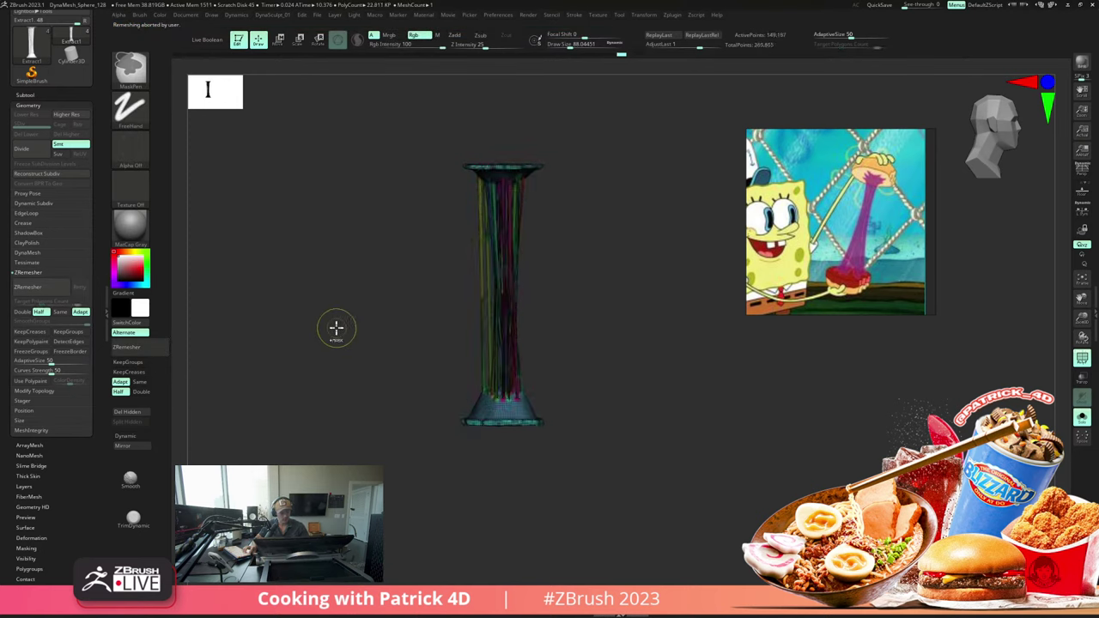
key(ctrl+z)
key(ctrl+z)
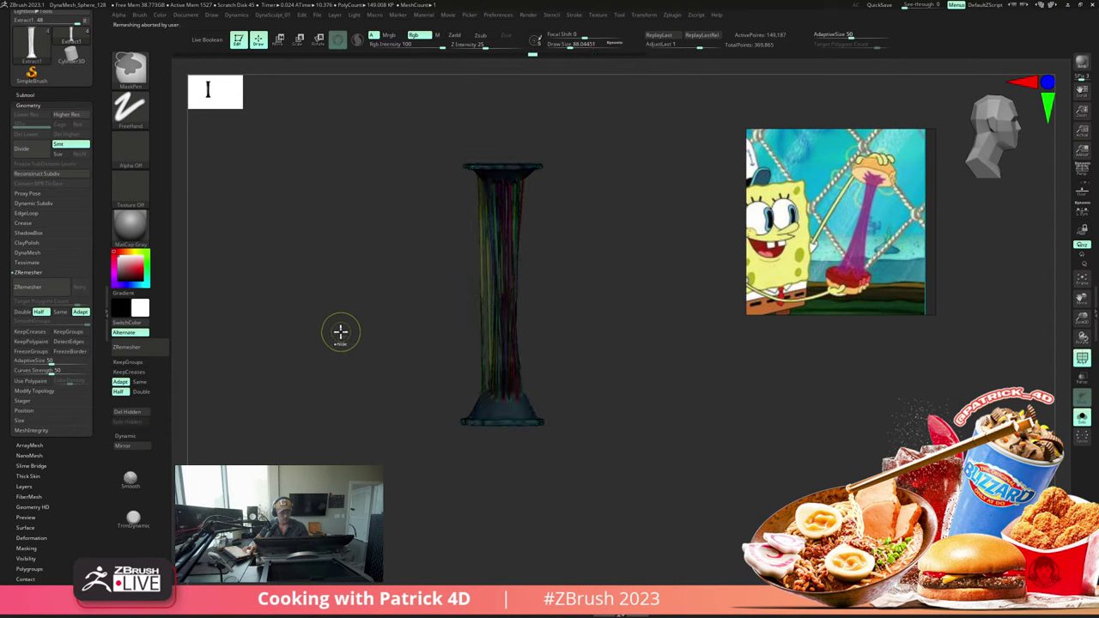
key(ctrl+z)
key(ctrl+z)
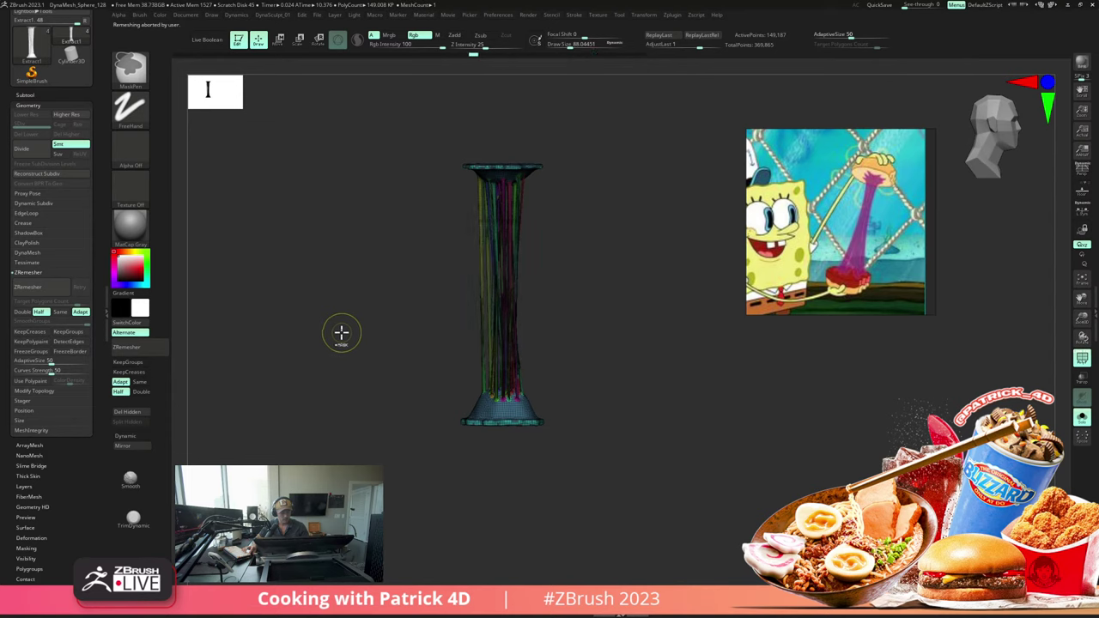
ctrl+drag(332, 323, 324, 352)
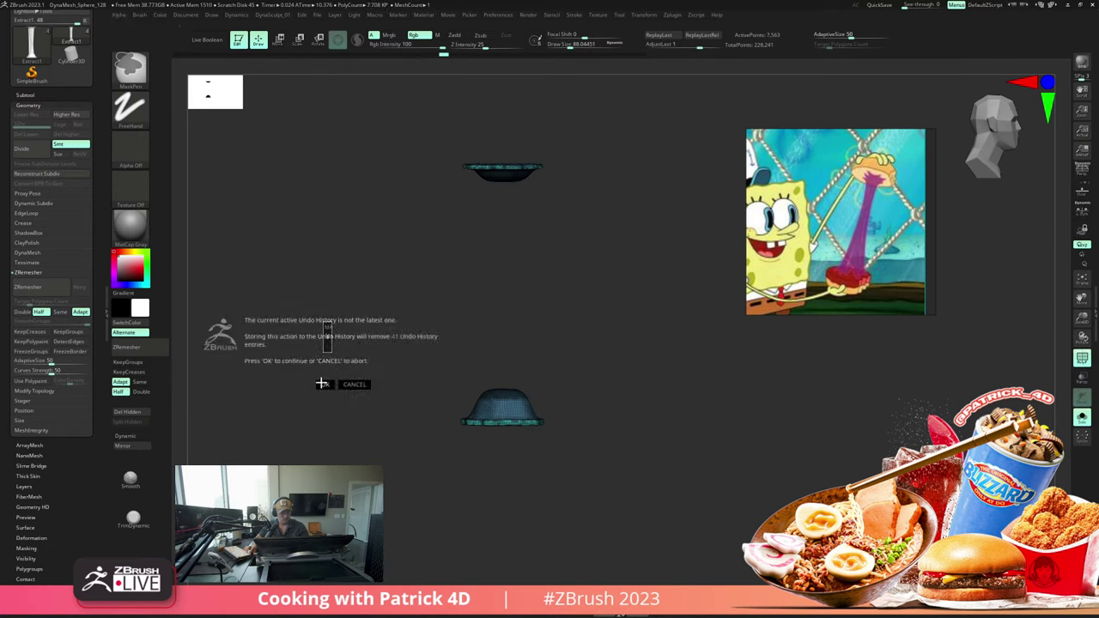
click(322, 384)
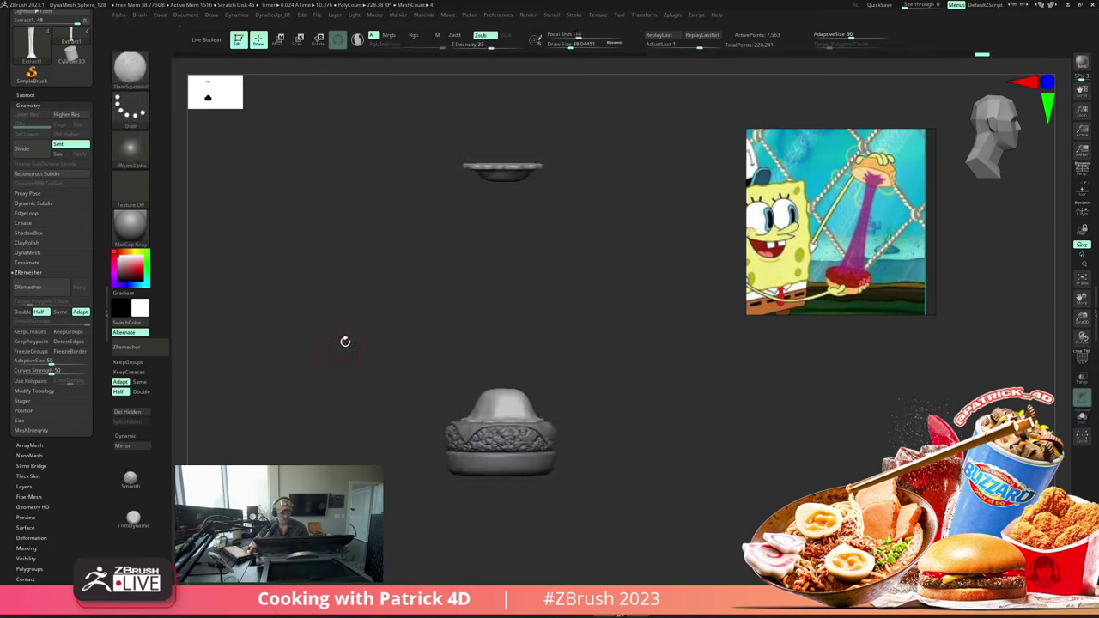
Step: Show the burger parts with the polygroup wireframe, and mask the top of the lower dome and the underside of the upper flared piece
ctrl+right_drag(345, 342, 348, 376)
click(362, 348)
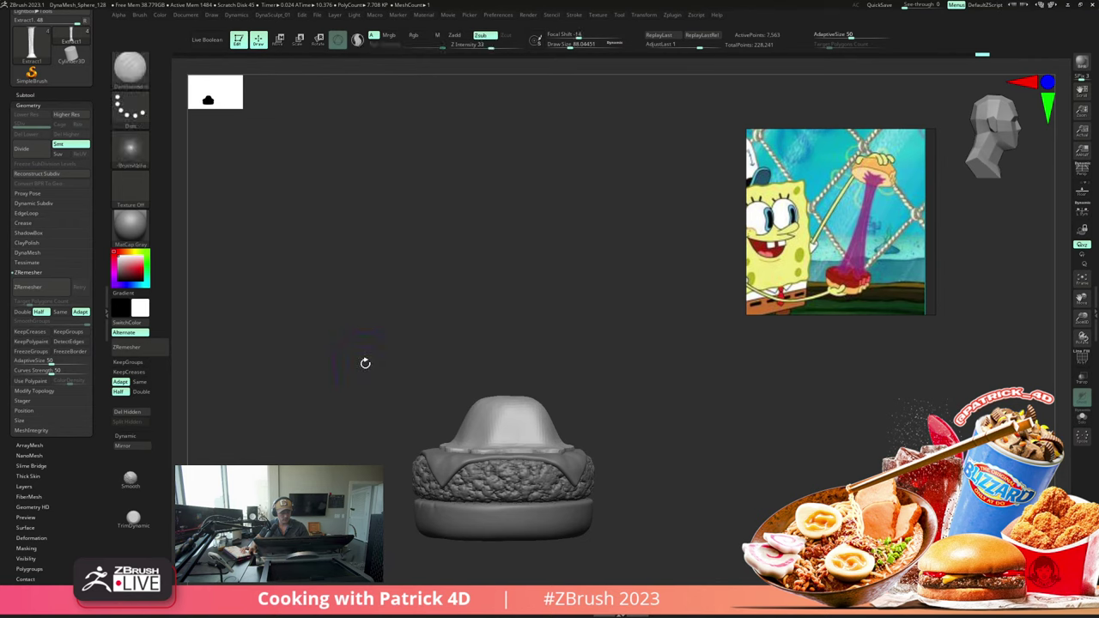
key(shift+f)
ctrl+right_drag(395, 371, 410, 414)
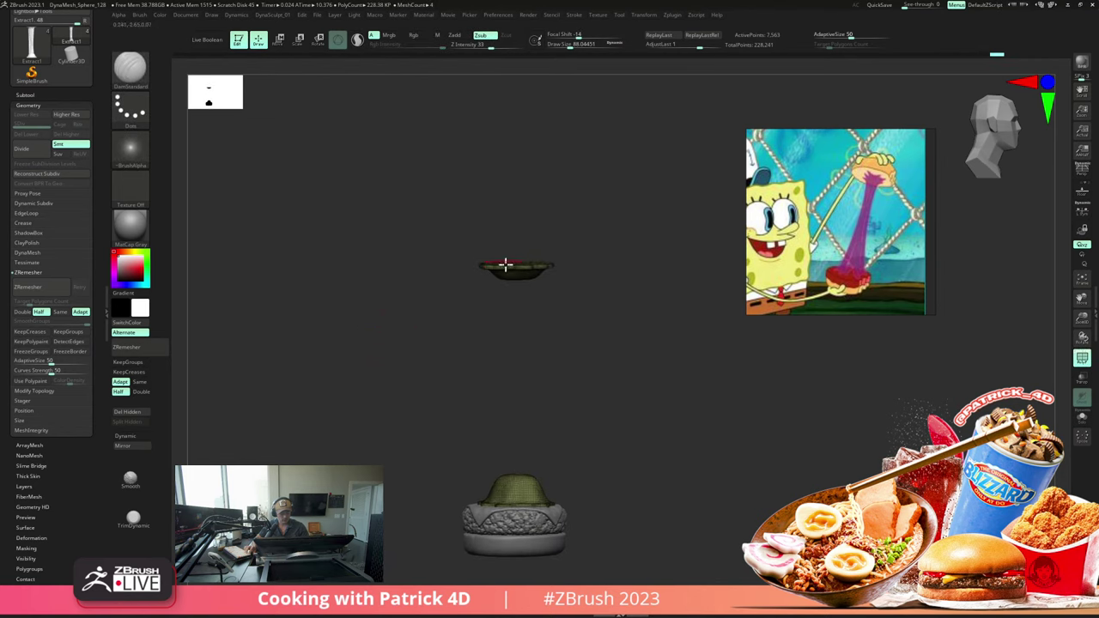
ctrl+right_drag(420, 264, 411, 216)
mouse_move(439, 277)
mouse_down()
mouse_move(420, 221)
mouse_move(398, 275)
mouse_move(403, 229)
mouse_move(413, 296)
mouse_move(593, 421)
mouse_up()
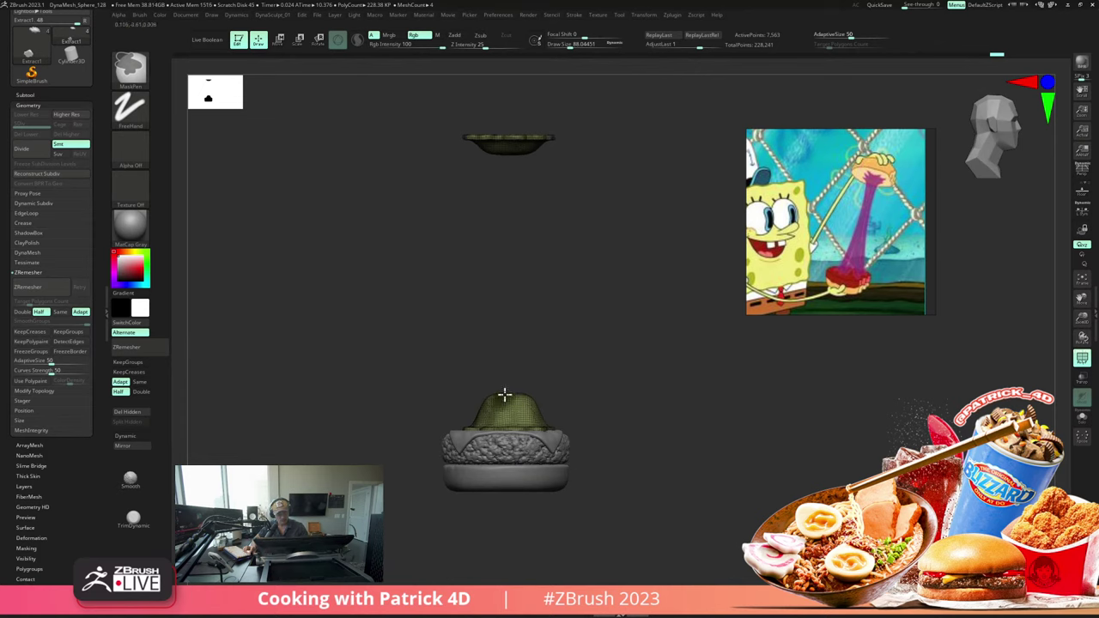
ctrl+drag(461, 339, 552, 417)
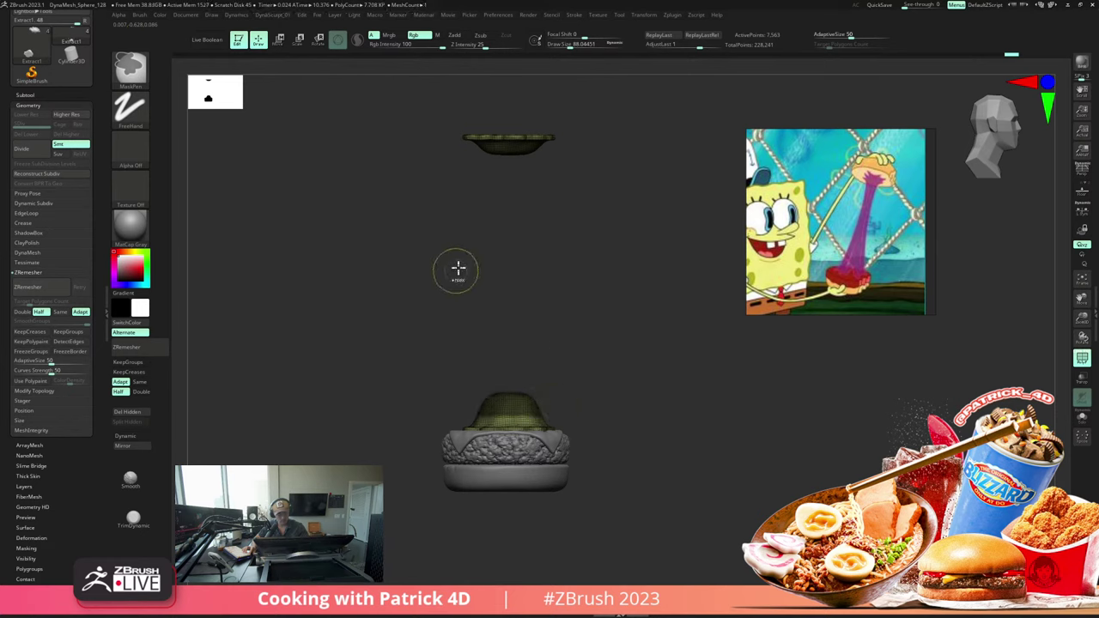
mouse_move(445, 146)
ctrl+mouse_down()
mouse_move(574, 229)
mouse_move(584, 223)
ctrl+mouse_up()
Step: Generate a Slime Bridge with Tension 100, Bridges 37, Branches 34 and Capillaries 0, and fuse the strands with DynaMesh
scroll(2, 306, down, 5)
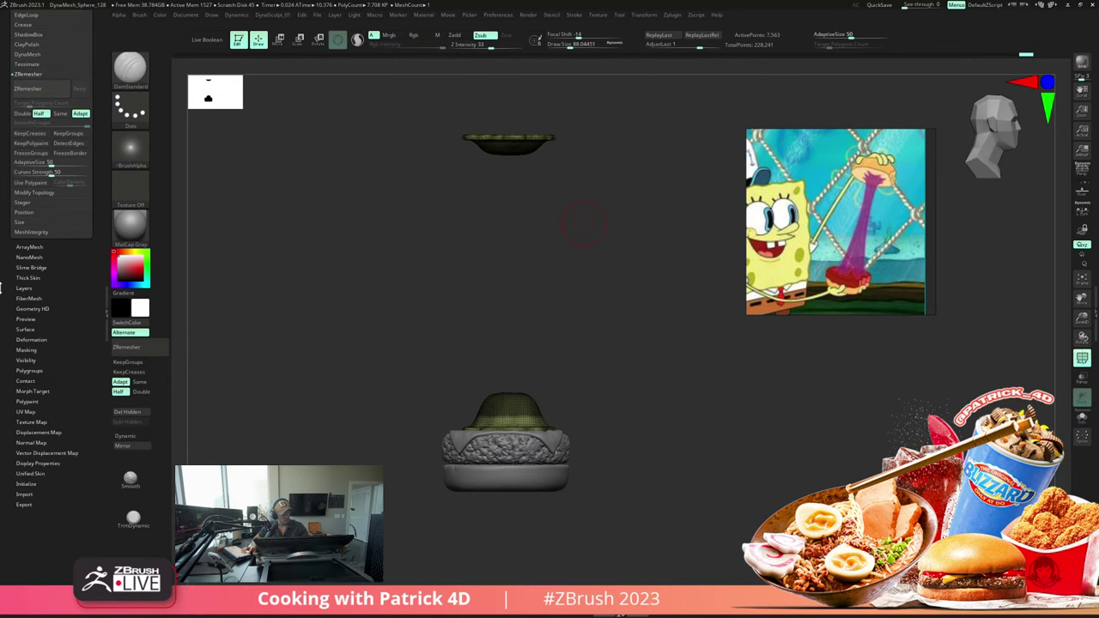
click(24, 267)
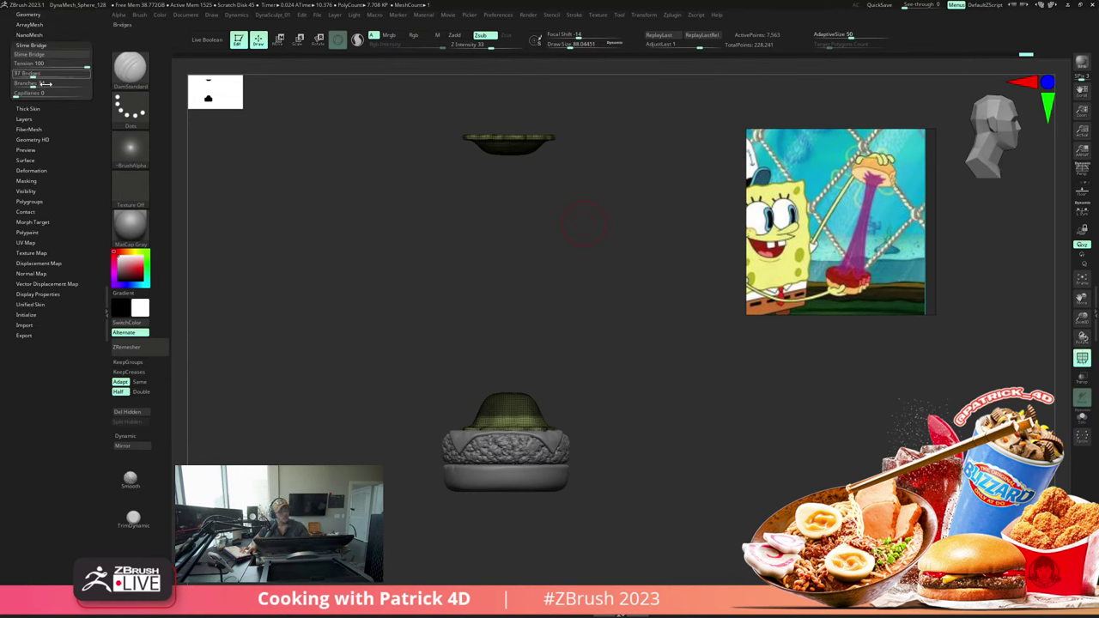
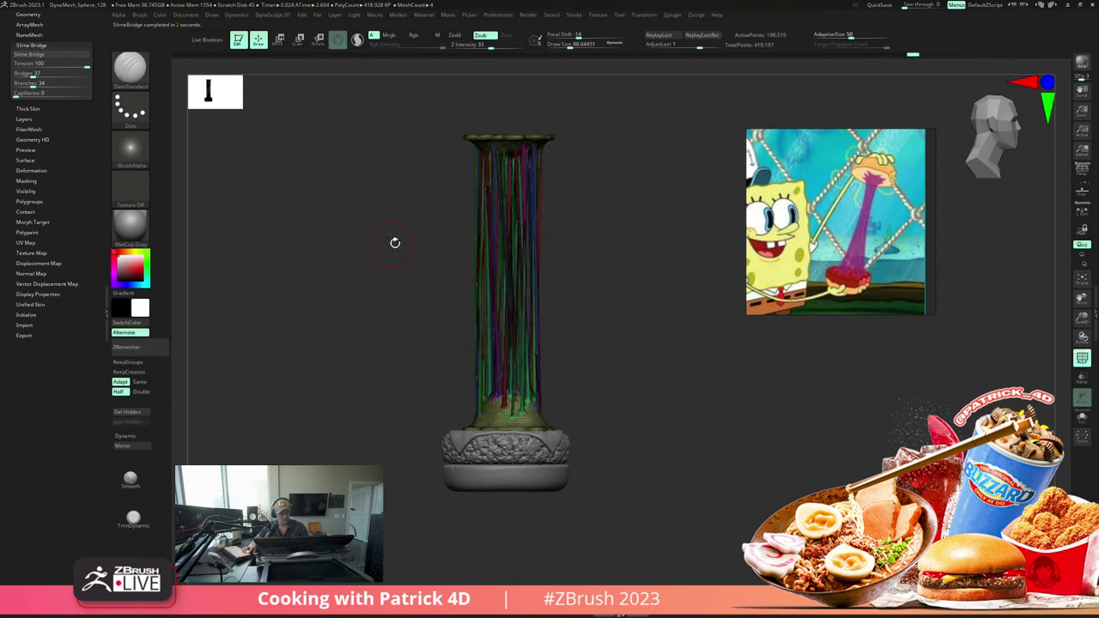
drag(395, 243, 364, 215)
key(shift+f)
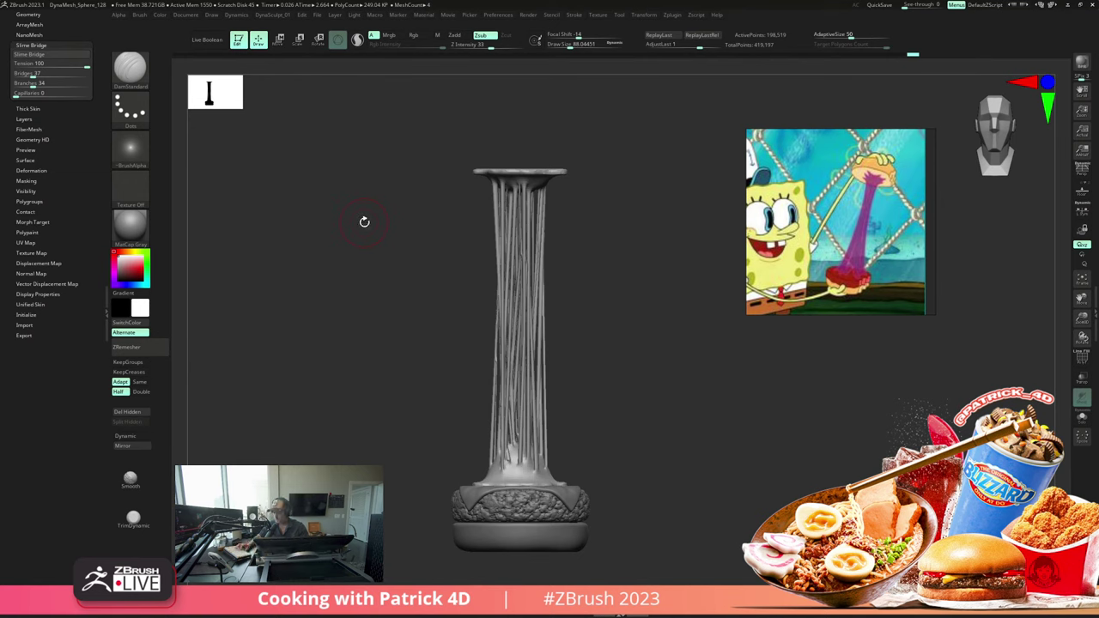
mouse_move(362, 223)
mouse_down()
mouse_move(353, 216)
mouse_move(387, 228)
mouse_move(378, 186)
mouse_move(357, 236)
mouse_move(358, 226)
mouse_up()
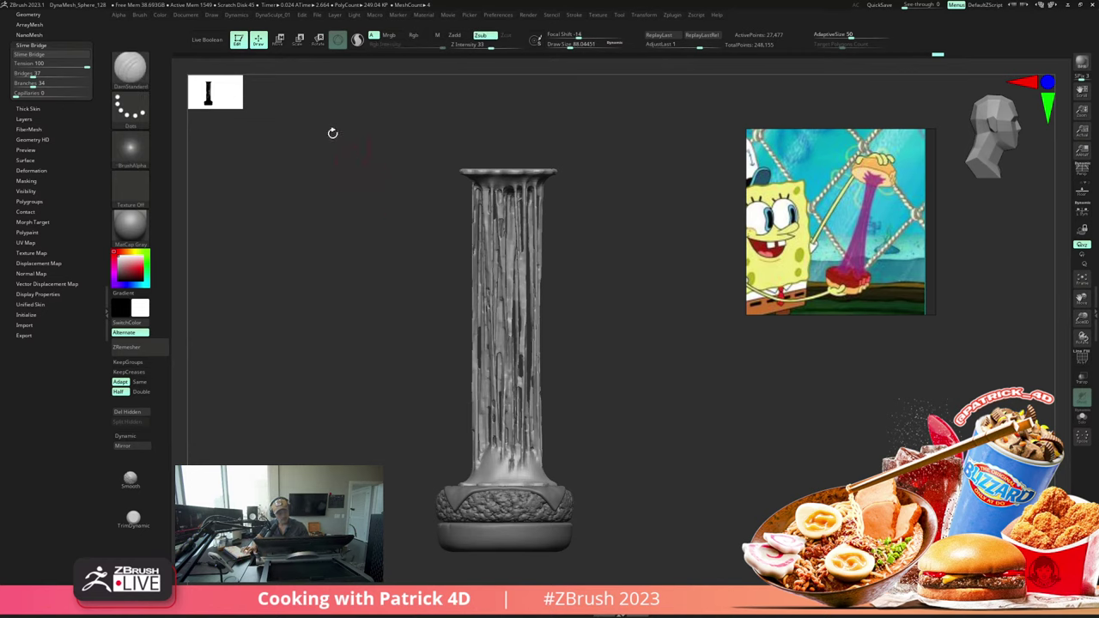
Step: Apply a Taper deformer that narrows the upper end of the jelly column, and accept the deformation
click(300, 42)
click(458, 395)
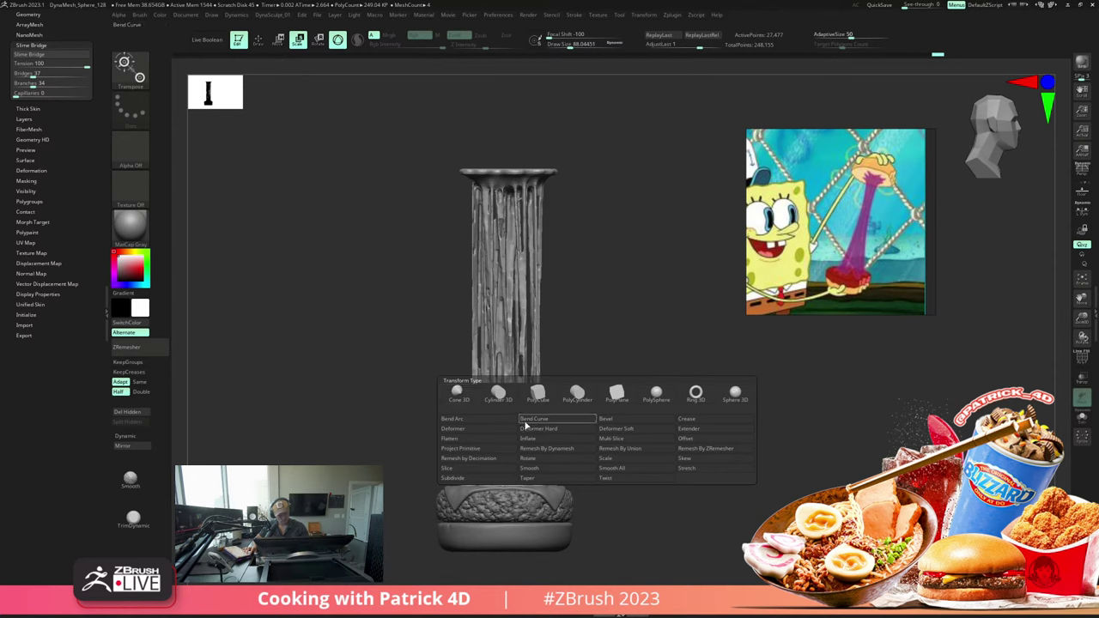
click(526, 467)
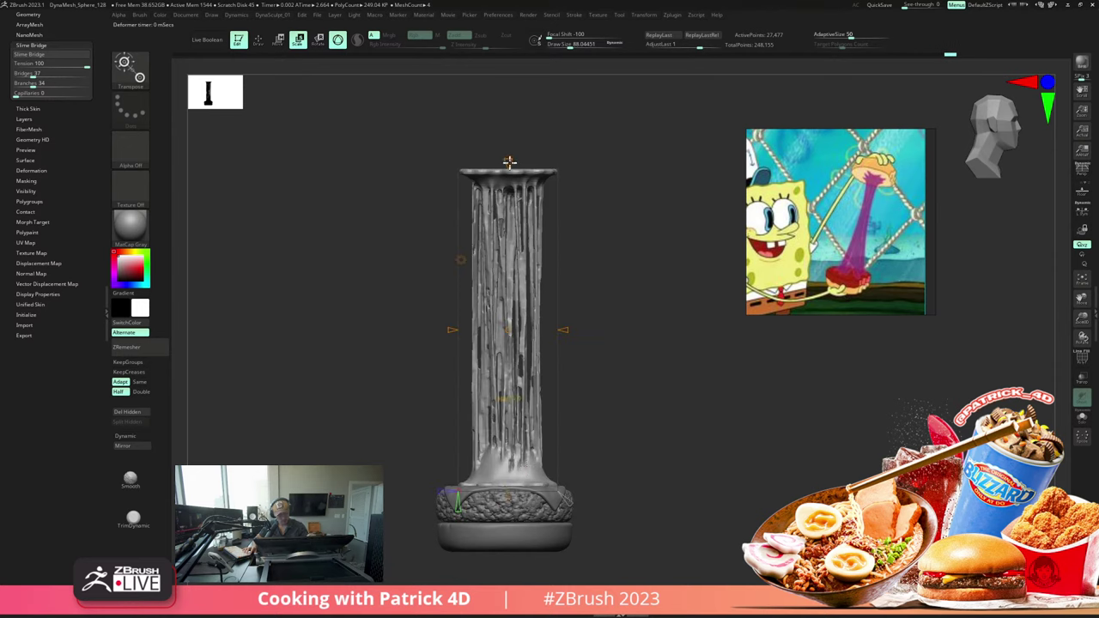
drag(509, 162, 507, 189)
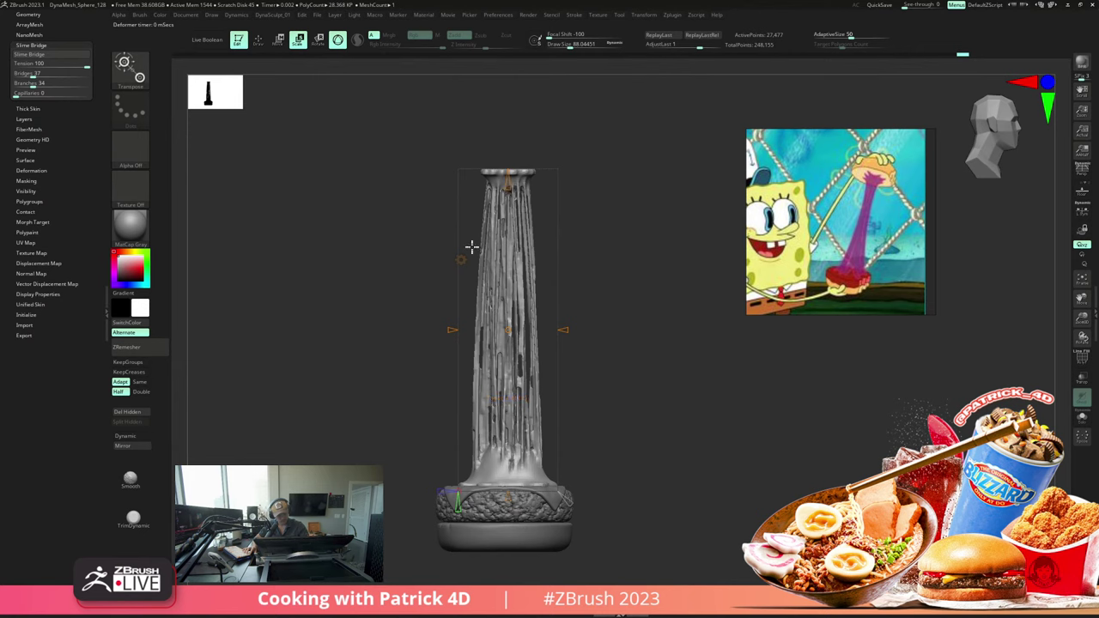
mouse_move(568, 502)
mouse_down()
mouse_move(524, 469)
mouse_move(551, 488)
mouse_up()
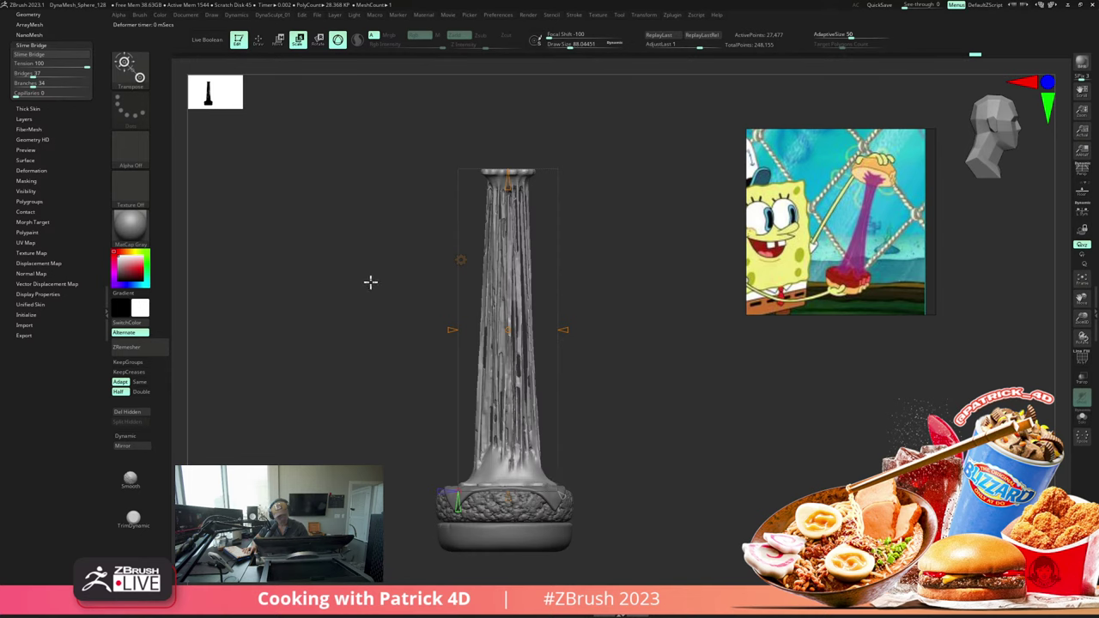
click(459, 260)
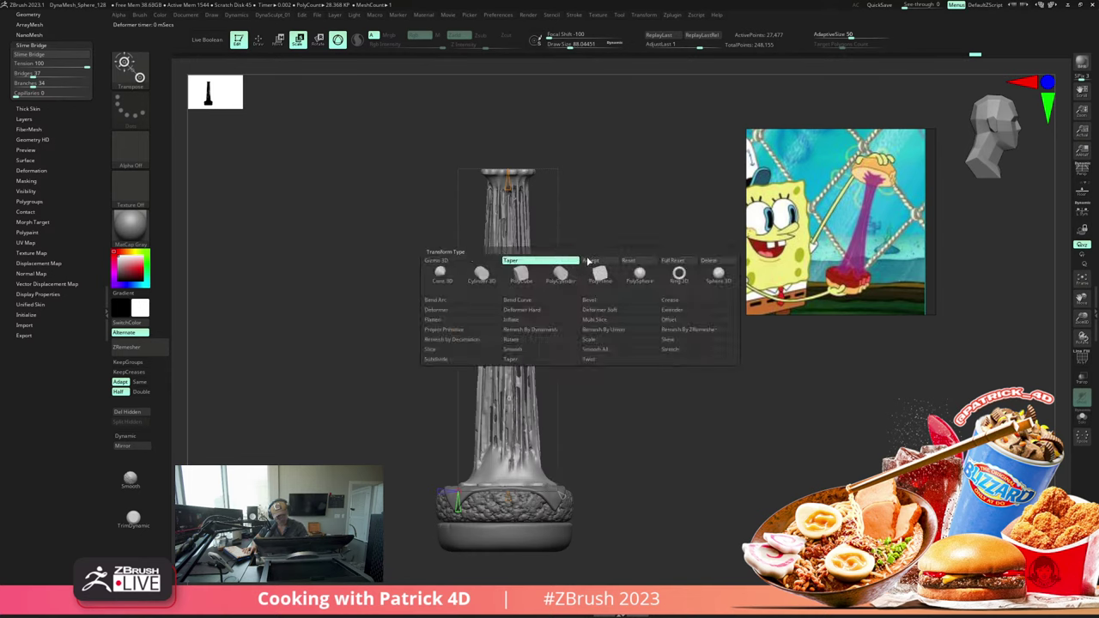
click(589, 260)
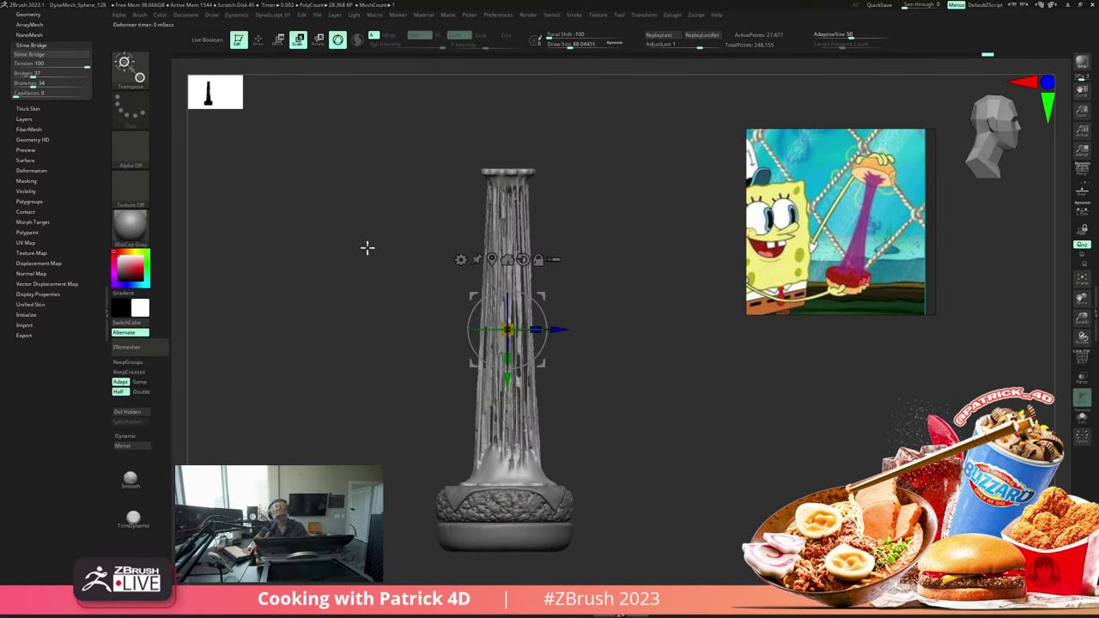
Step: Apply a Twist deformer around the jelly column's vertical axis and fuse the twisted strands again with DynaMesh
click(459, 259)
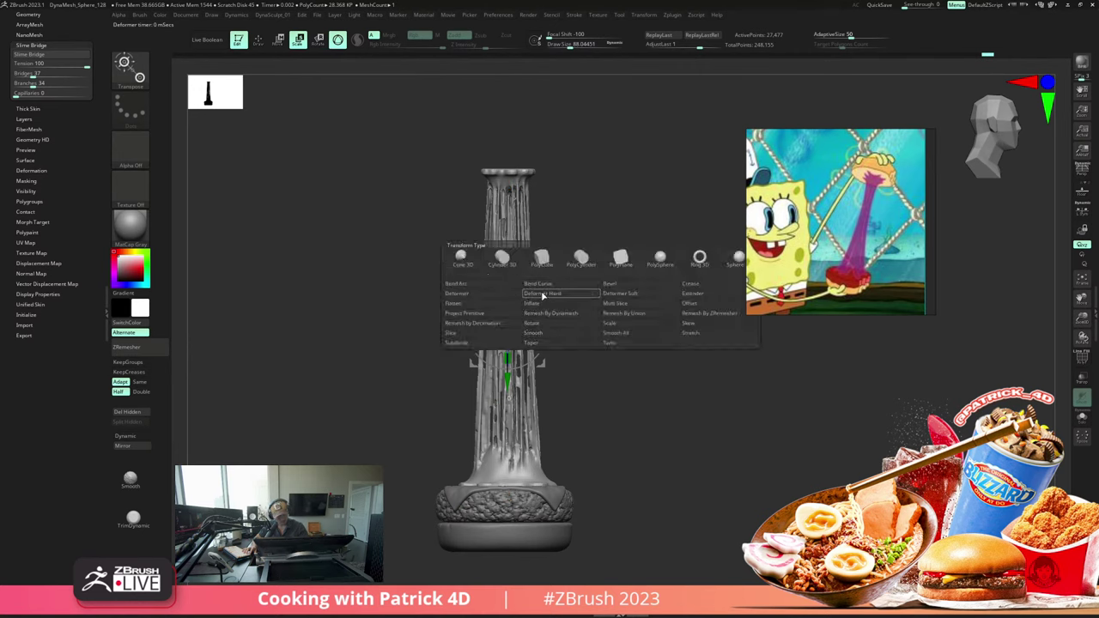
click(611, 343)
drag(507, 161, 502, 109)
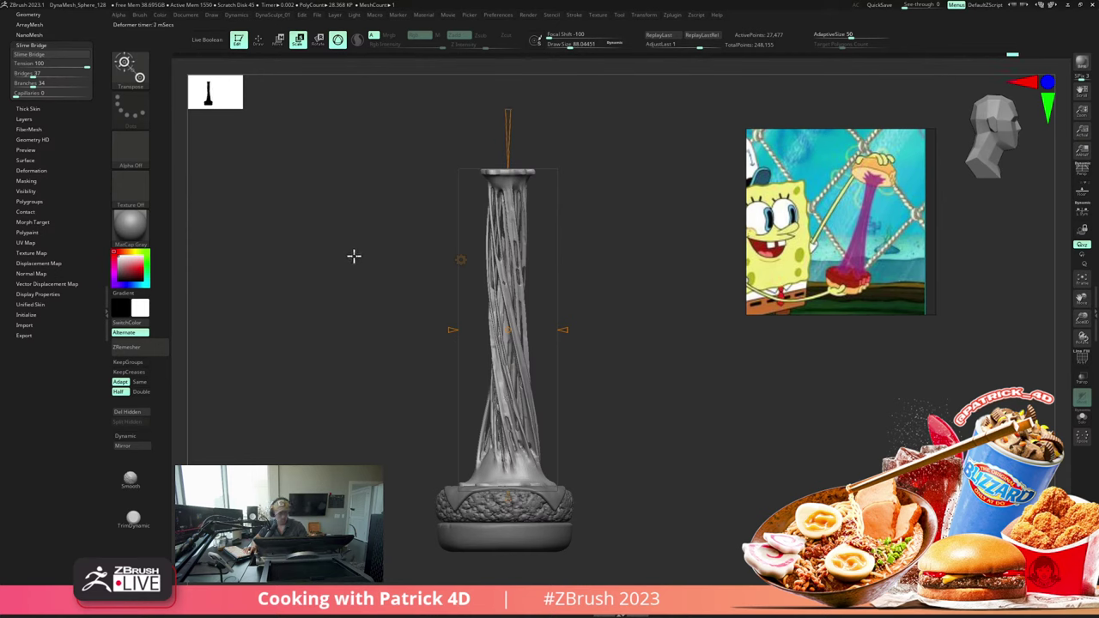
mouse_move(318, 258)
mouse_down()
mouse_move(383, 286)
mouse_move(326, 265)
mouse_up()
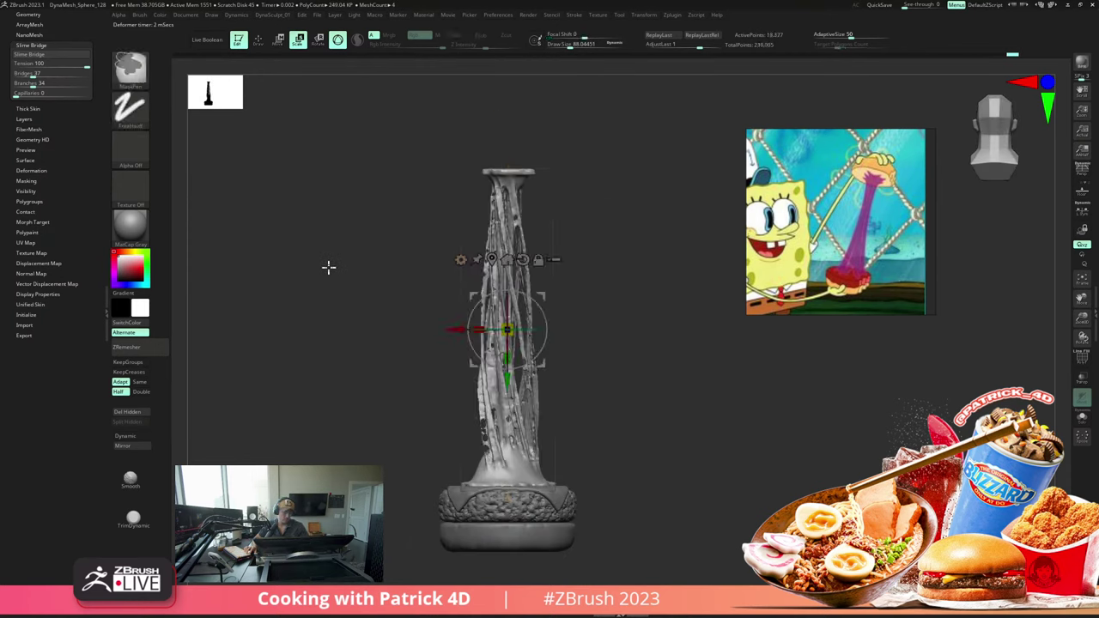
Step: Undo the twist and its DynaMesh fusion on the jelly column, and inflate the untwisted column by 14
key(shift+f)
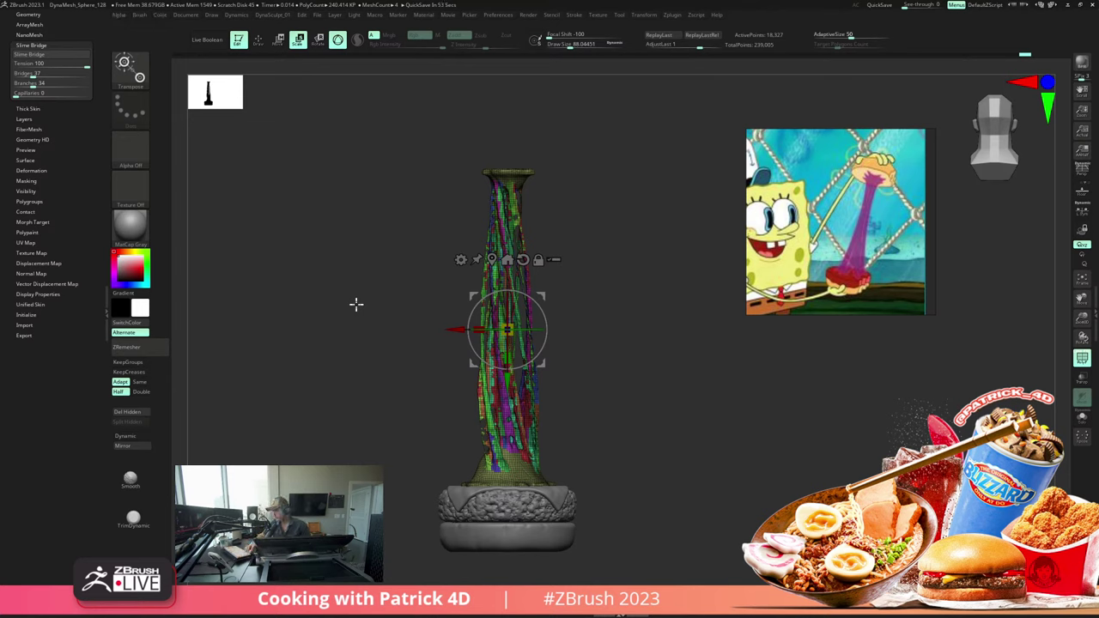
alt+drag(363, 255, 365, 268)
key(shift+f)
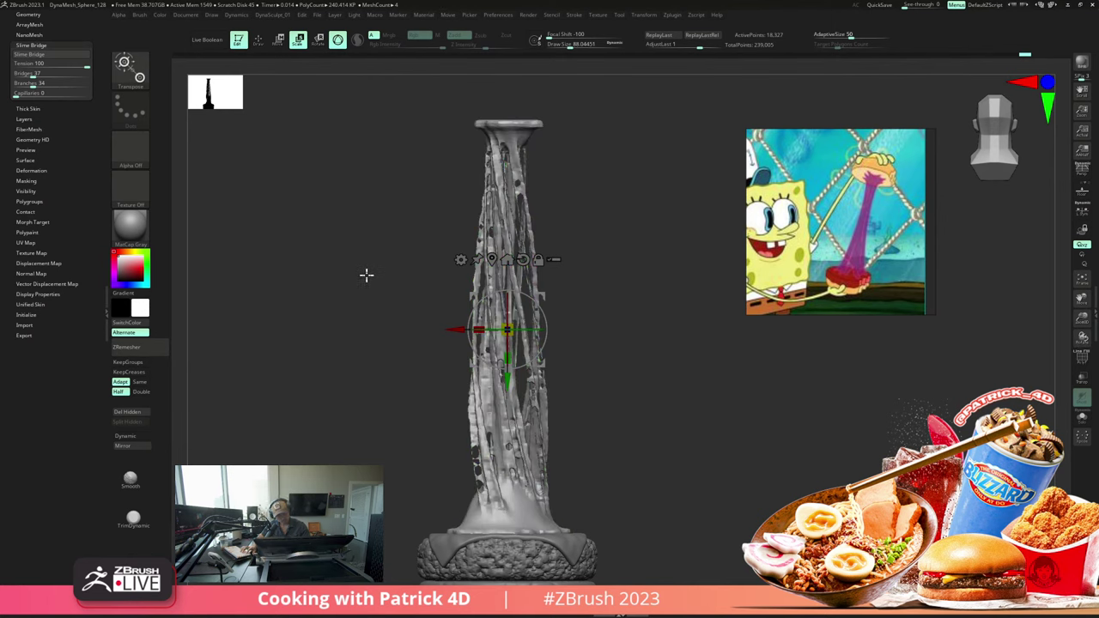
key(ctrl+z)
key(ctrl+z)
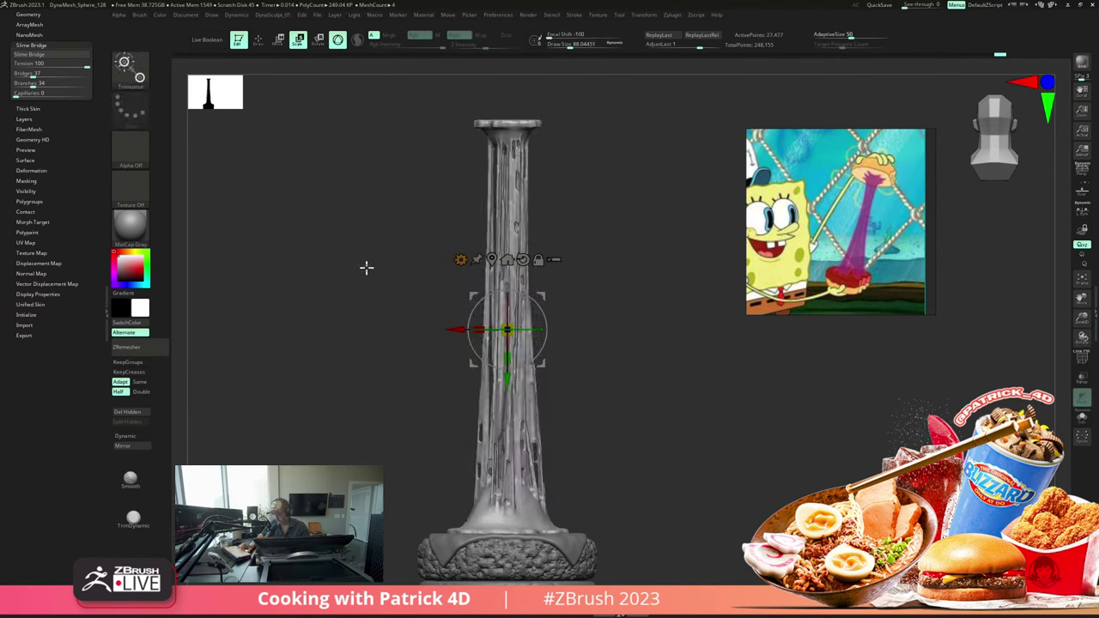
key(space)
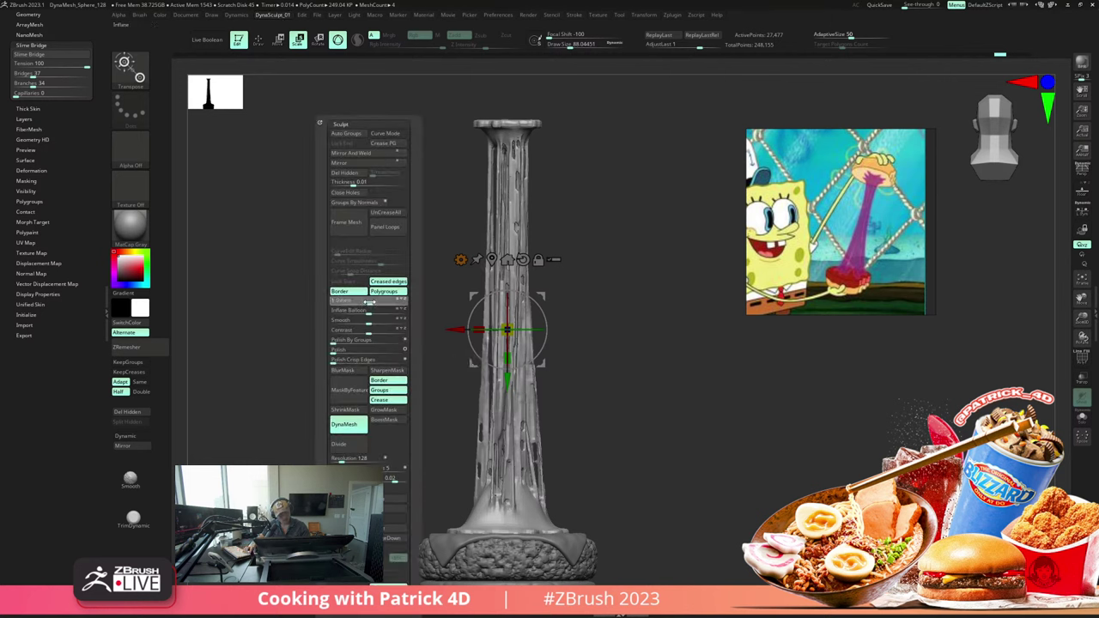
drag(368, 302, 375, 301)
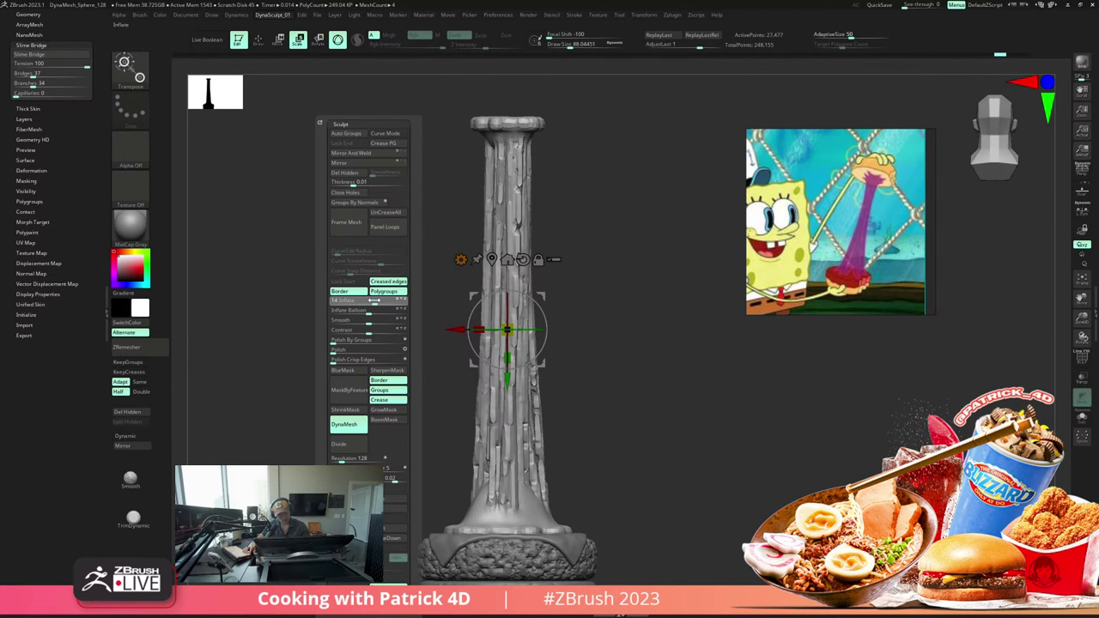
Step: Pull the corners of the flared jelly top outward into a star shape with Move Topological, and remesh it with DynaMesh
shift+drag(267, 193, 267, 243)
key(b)
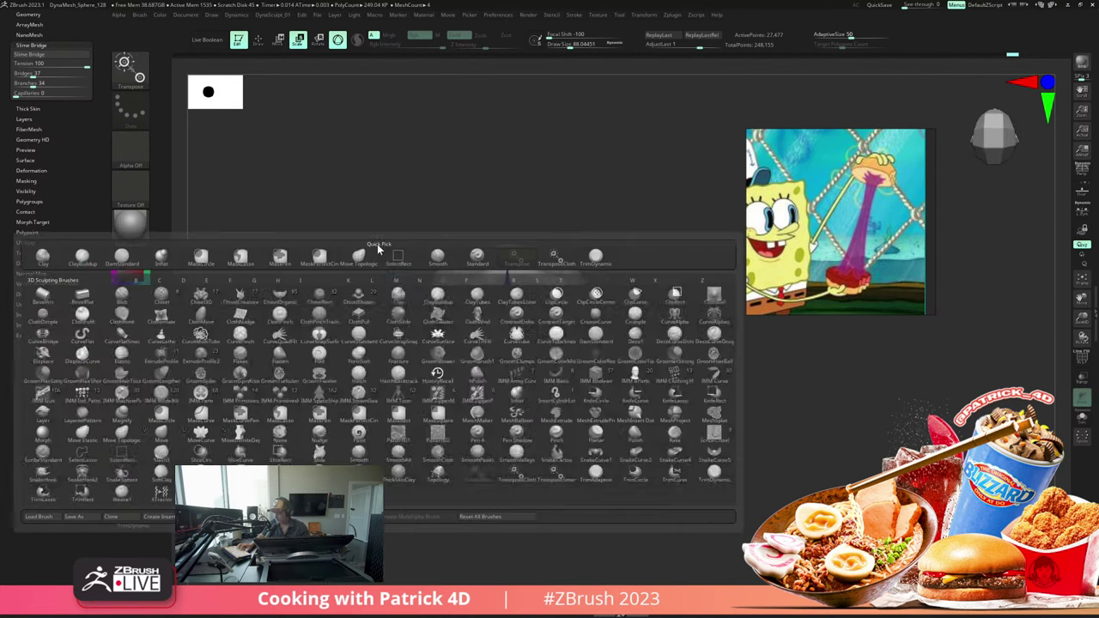
click(358, 255)
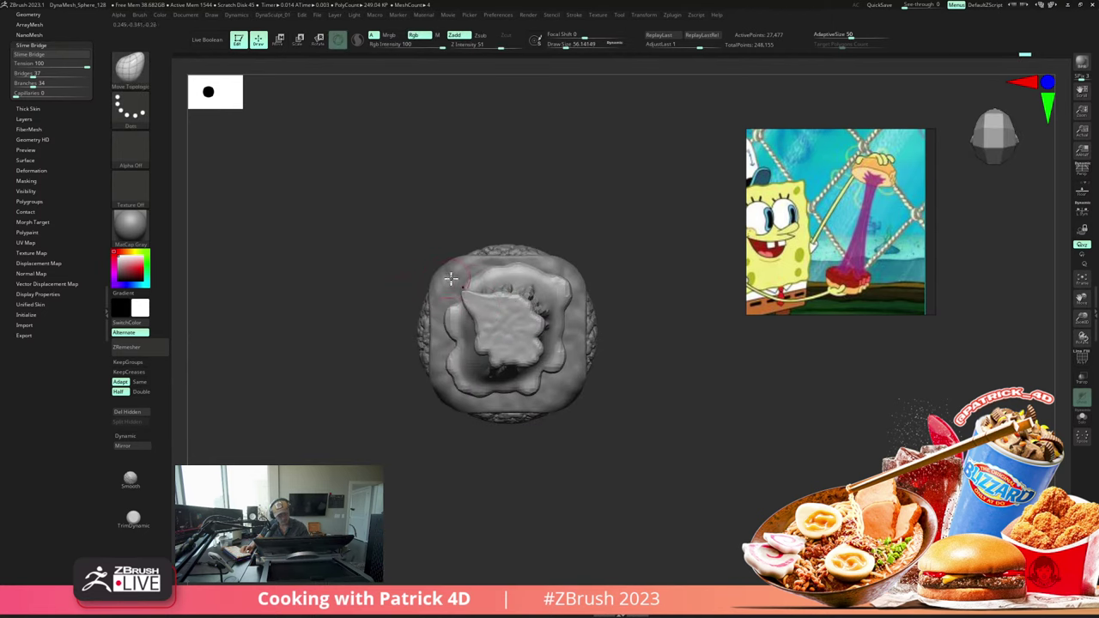
drag(502, 297, 503, 271)
drag(533, 313, 551, 281)
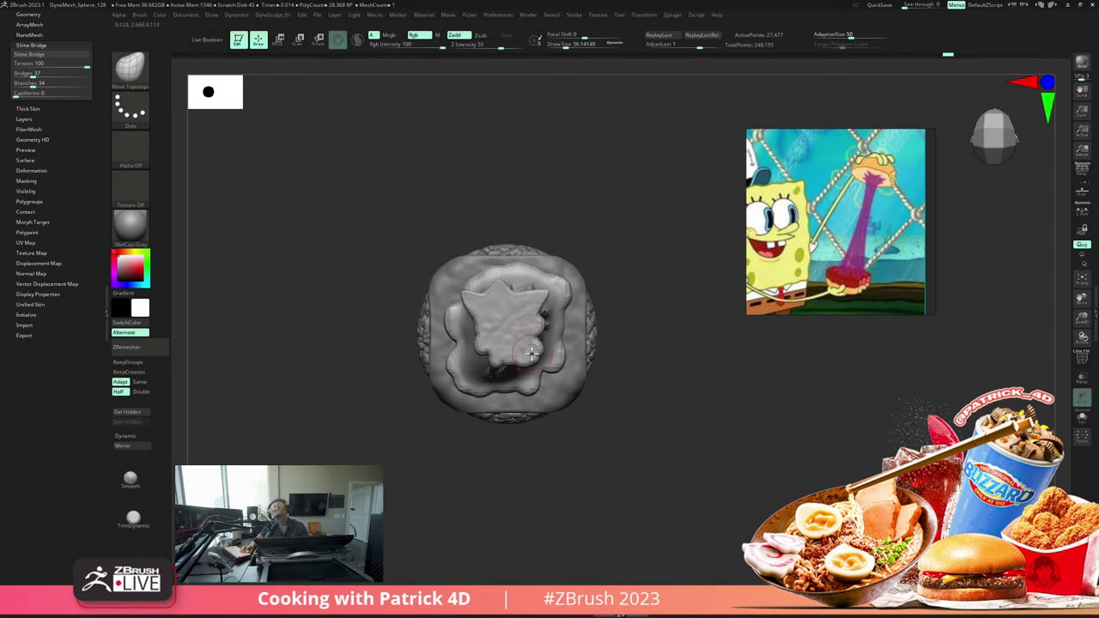
drag(531, 352, 570, 376)
mouse_move(484, 355)
mouse_down()
mouse_move(461, 376)
mouse_move(497, 373)
mouse_move(498, 396)
mouse_up()
mouse_move(301, 311)
ctrl+mouse_down()
mouse_move(286, 305)
mouse_move(297, 218)
mouse_move(306, 323)
ctrl+mouse_up()
Step: Swell the points and edges of the star-shaped jelly top with the Inflate brush, and remesh the jelly
key(b)
key(i)
key(n)
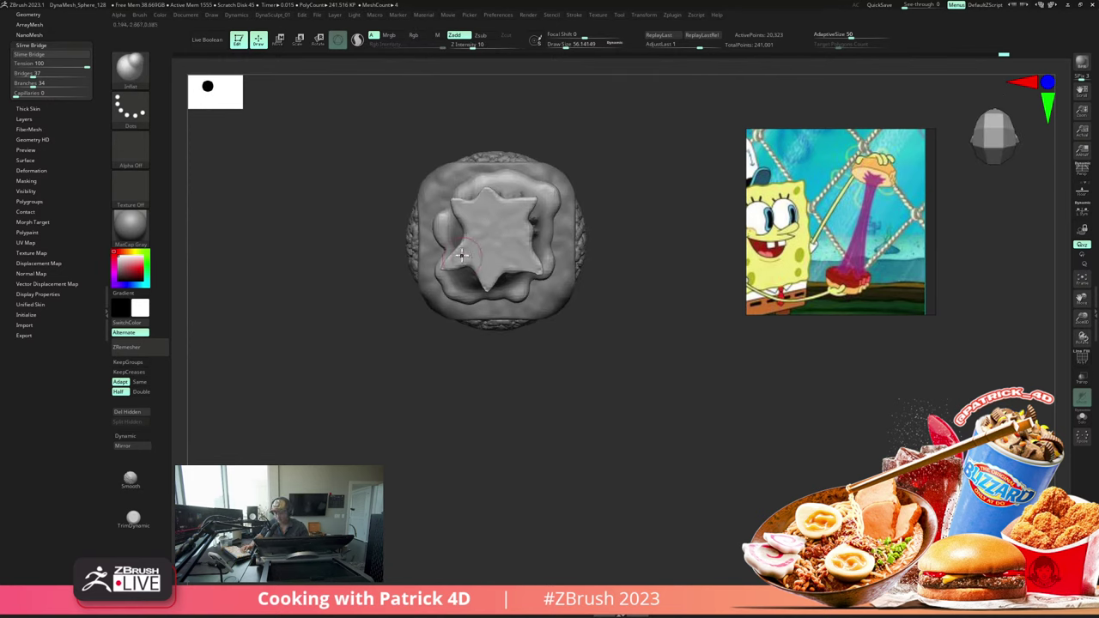
mouse_move(453, 201)
mouse_down()
mouse_move(488, 196)
mouse_move(517, 219)
mouse_up()
mouse_move(448, 269)
mouse_down()
mouse_move(491, 290)
mouse_move(541, 258)
mouse_up()
ctrl+drag(462, 125, 354, 185)
drag(267, 230, 289, 172)
Step: Smooth the bumpy strands along the jelly column and fuse them again with DynaMesh
key(ctrl+shift+z)
key(ctrl+shift+z)
key(ctrl+shift+z)
key(ctrl+shift+z)
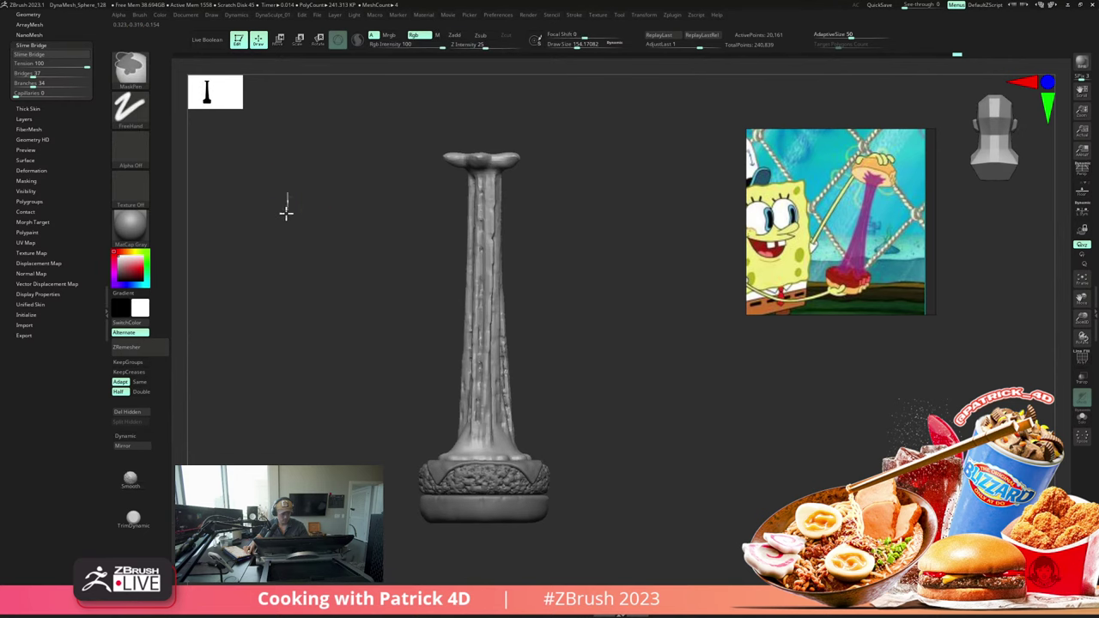
key(ctrl+shift+z)
key(ctrl+shift+z)
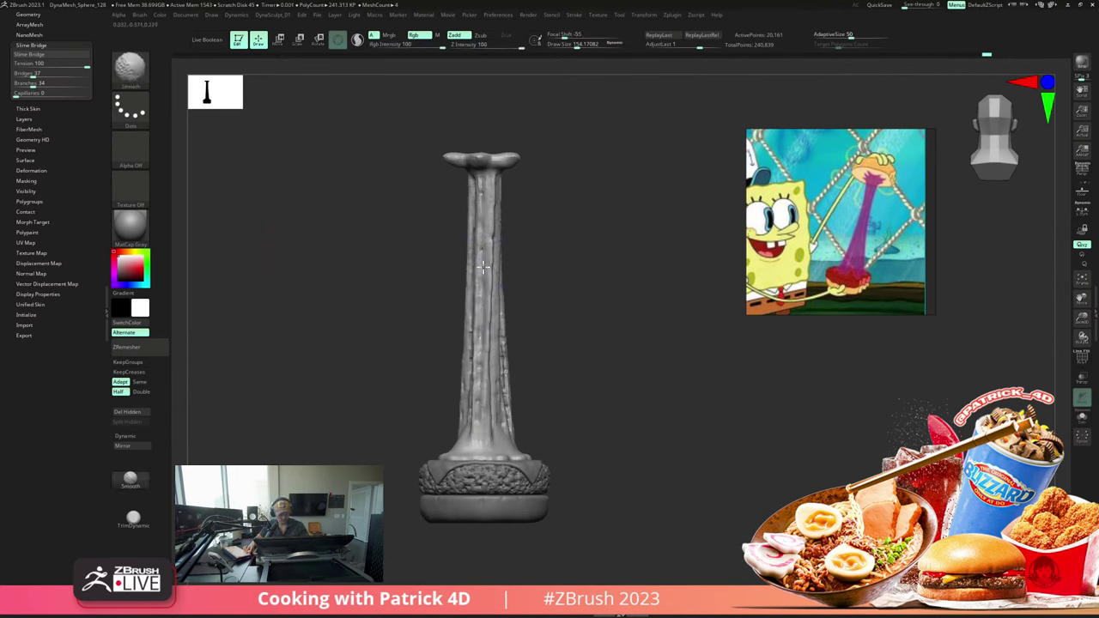
key(ctrl+z)
key(ctrl+z)
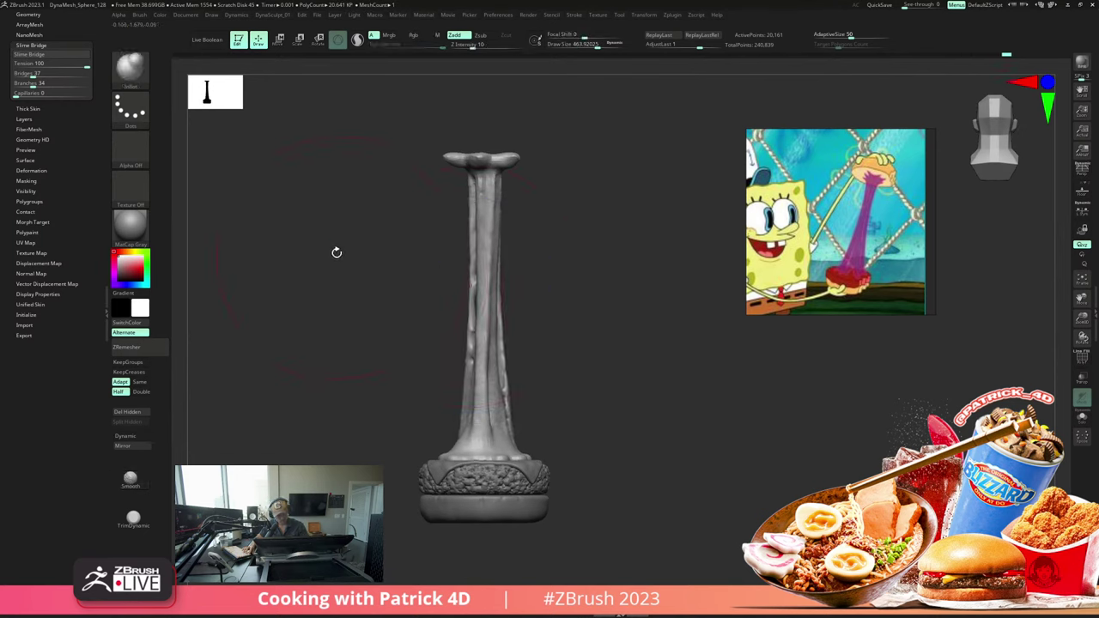
drag(335, 249, 307, 283)
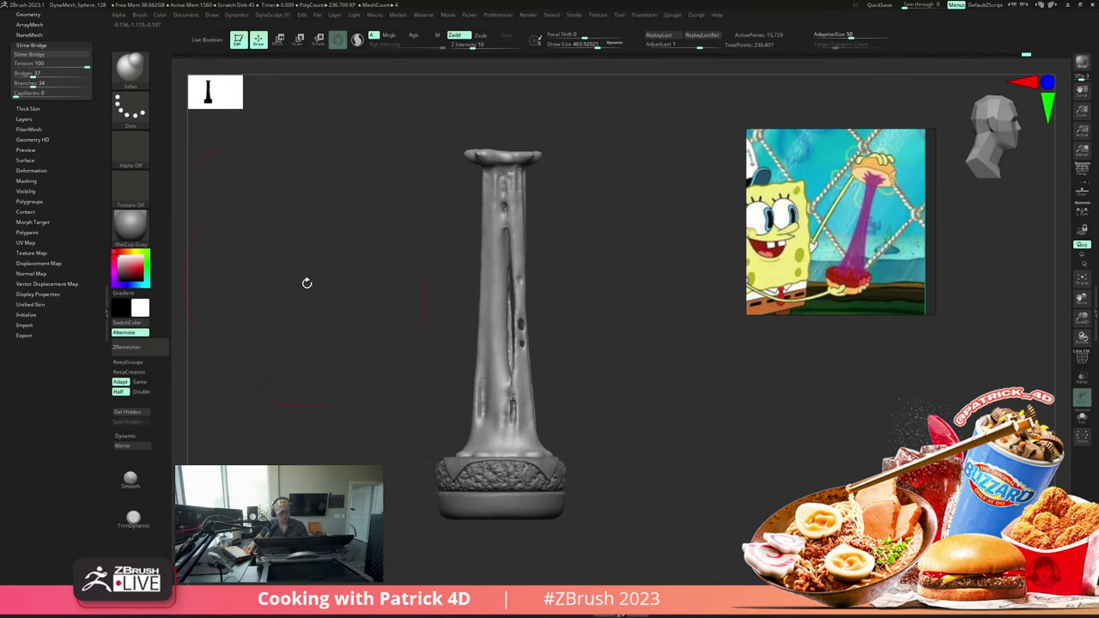
key(shift+f)
key(shift+f)
key(ctrl+z)
key(ctrl+z)
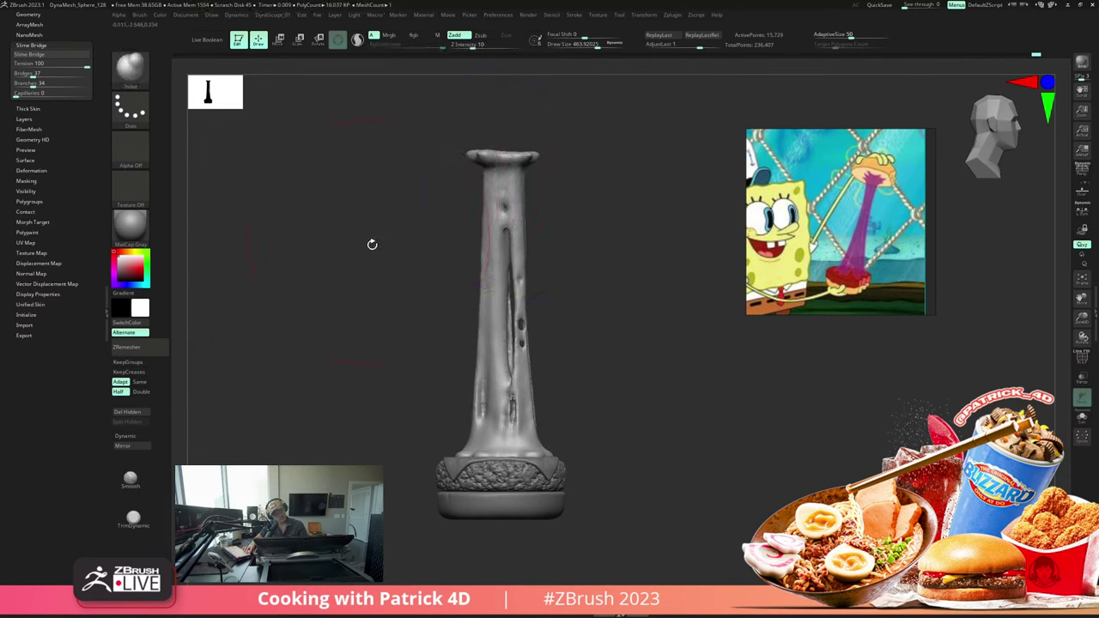
Step: Try to mask the upper part of the jelly column and scale the unmasked part along the vertical axis
click(298, 40)
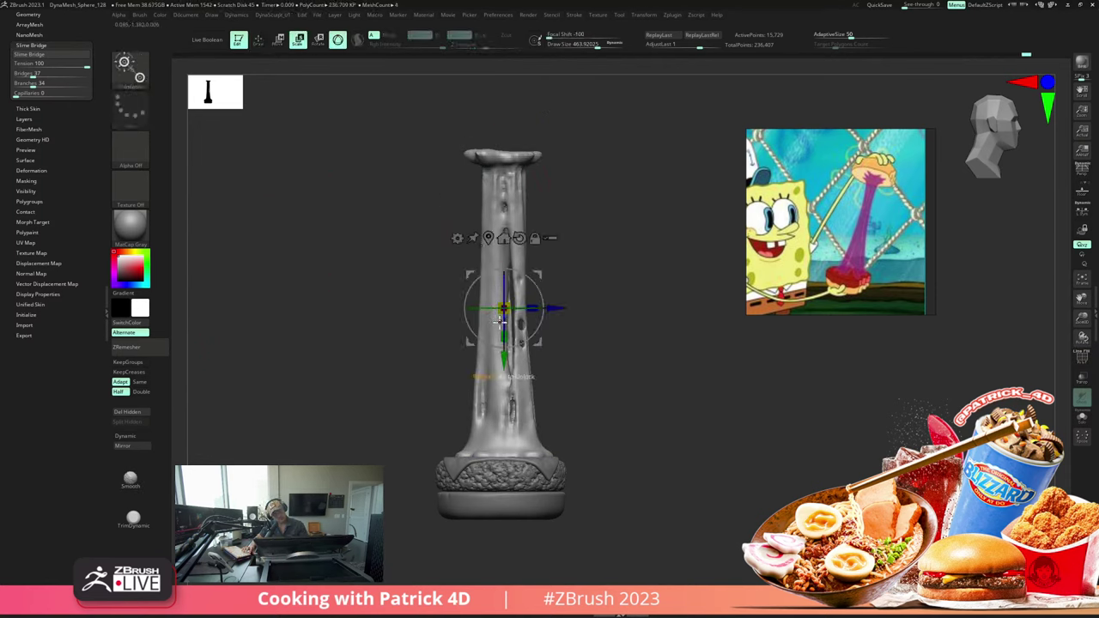
drag(502, 336, 444, 324)
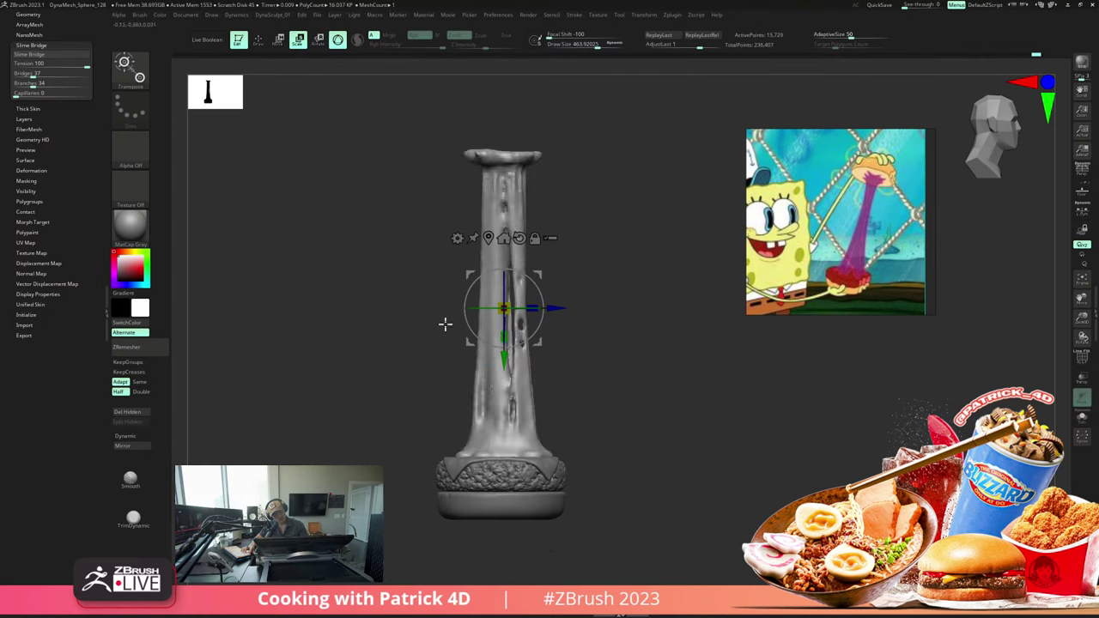
ctrl+drag(431, 119, 577, 312)
drag(491, 356, 486, 367)
ctrl+click(486, 367)
mouse_move(404, 356)
alt+mouse_down()
mouse_move(404, 300)
mouse_move(410, 356)
alt+mouse_up()
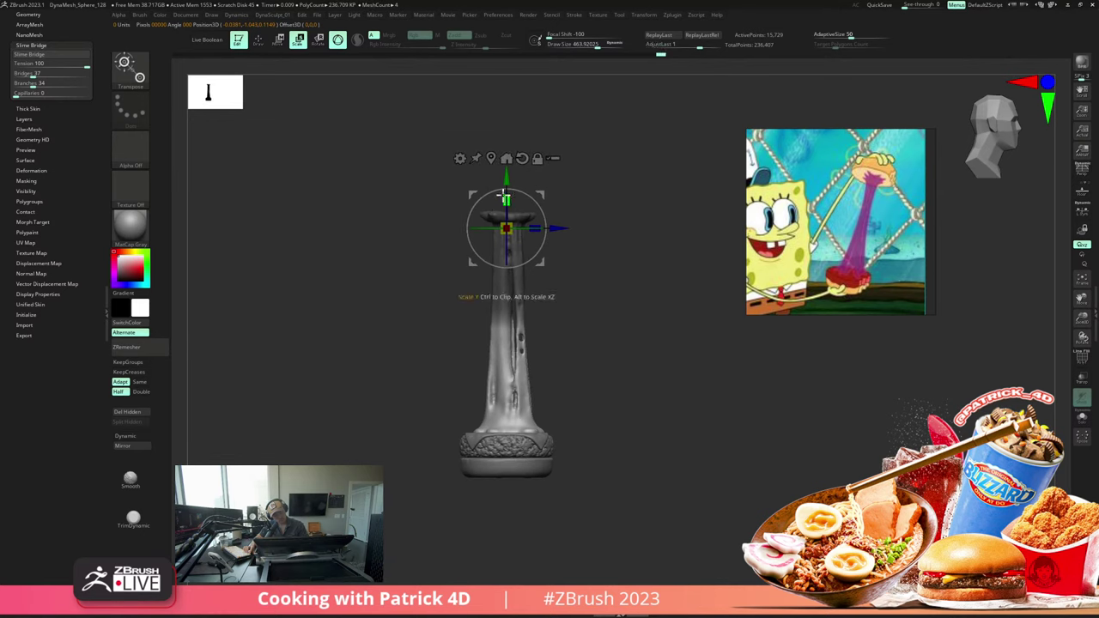
drag(506, 201, 492, 110)
key(ctrl+z)
Step: Try shifting the unmasked jelly column vertically, and undo the masking and transform changes
ctrl+drag(367, 175, 376, 195)
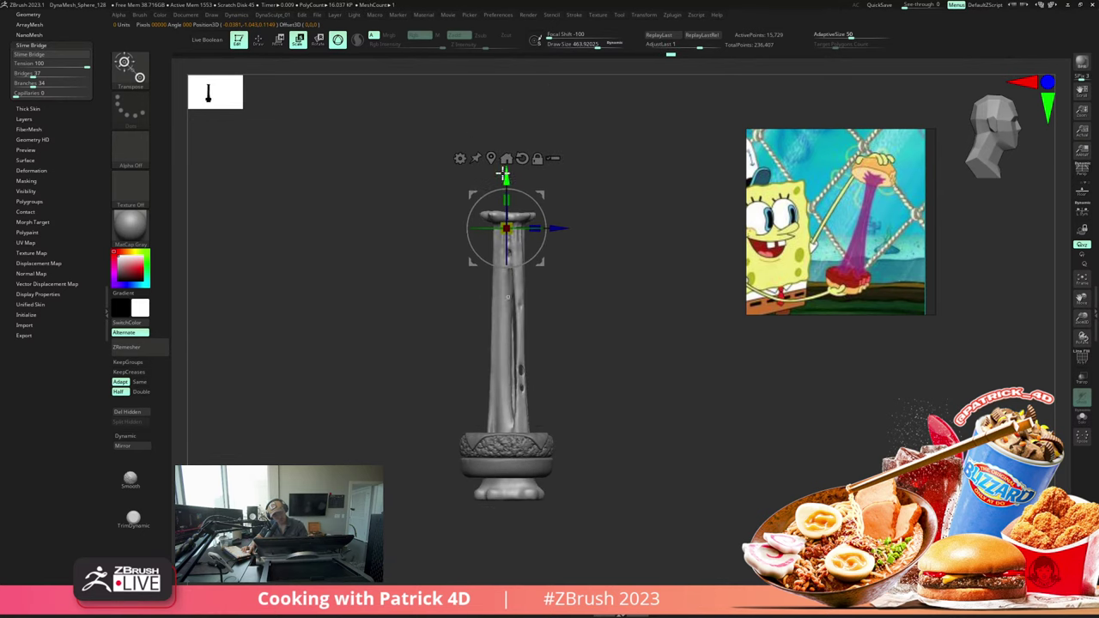
drag(505, 177, 494, 116)
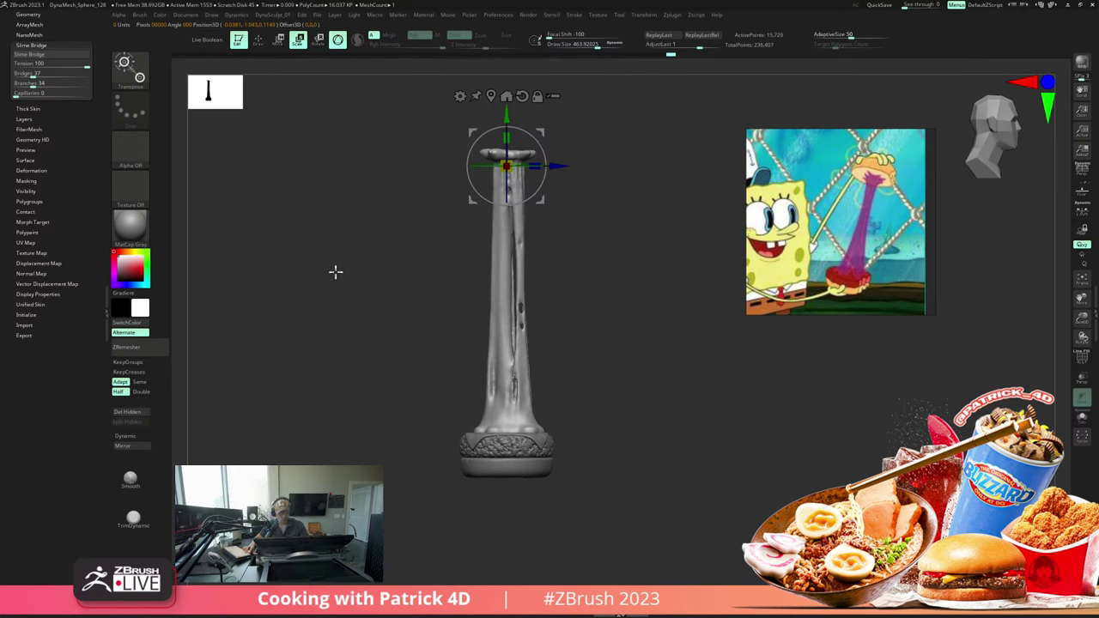
key(ctrl+z)
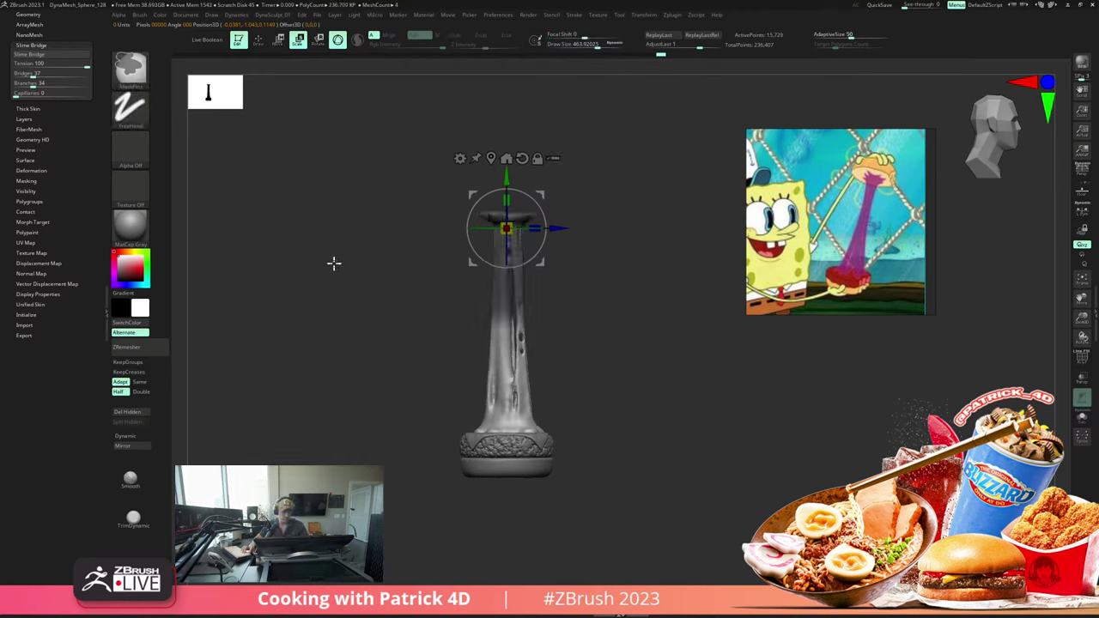
mouse_move(334, 264)
ctrl+mouse_down()
mouse_move(331, 301)
mouse_move(327, 273)
ctrl+mouse_up()
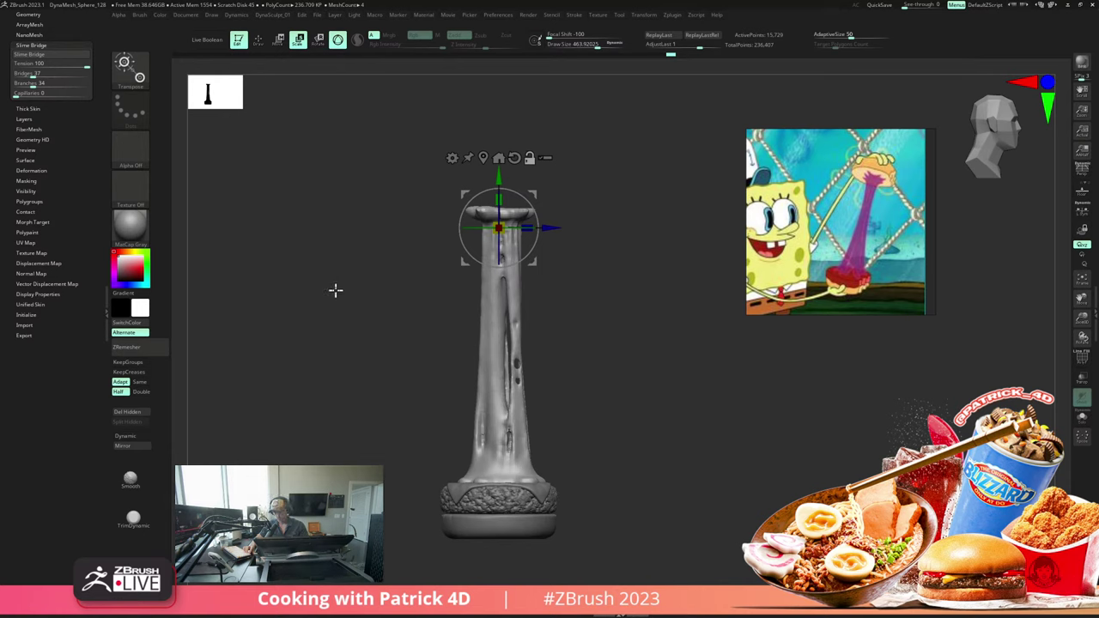
key(ctrl+z)
key(ctrl+z)
mouse_move(343, 329)
alt+mouse_down()
mouse_move(320, 297)
mouse_move(338, 316)
mouse_move(337, 338)
alt+mouse_up()
alt+drag(334, 293, 337, 306)
key(ctrl+z)
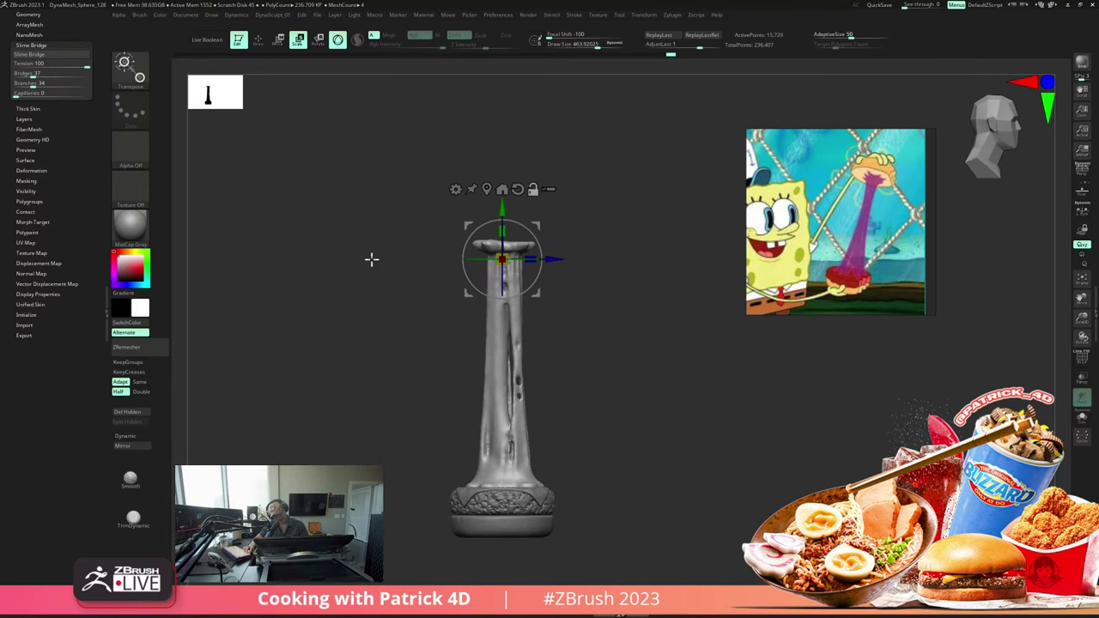
drag(498, 230, 492, 261)
key(ctrl+z)
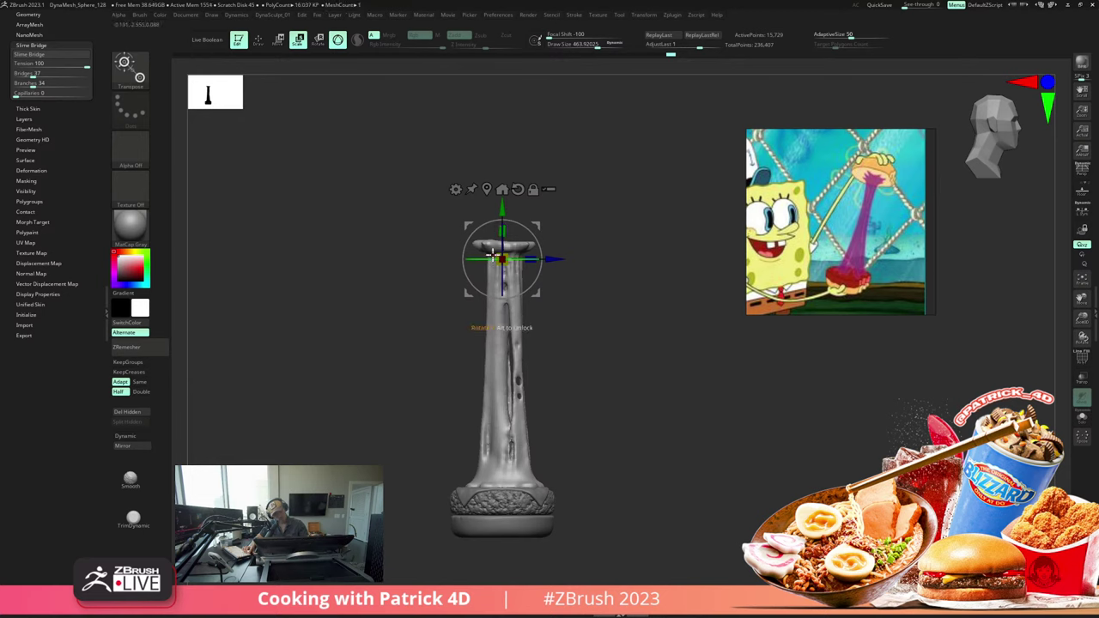
Step: Duplicate the jelly column subtool and hide the original, keeping the copy active
drag(7, 116, 7, 139)
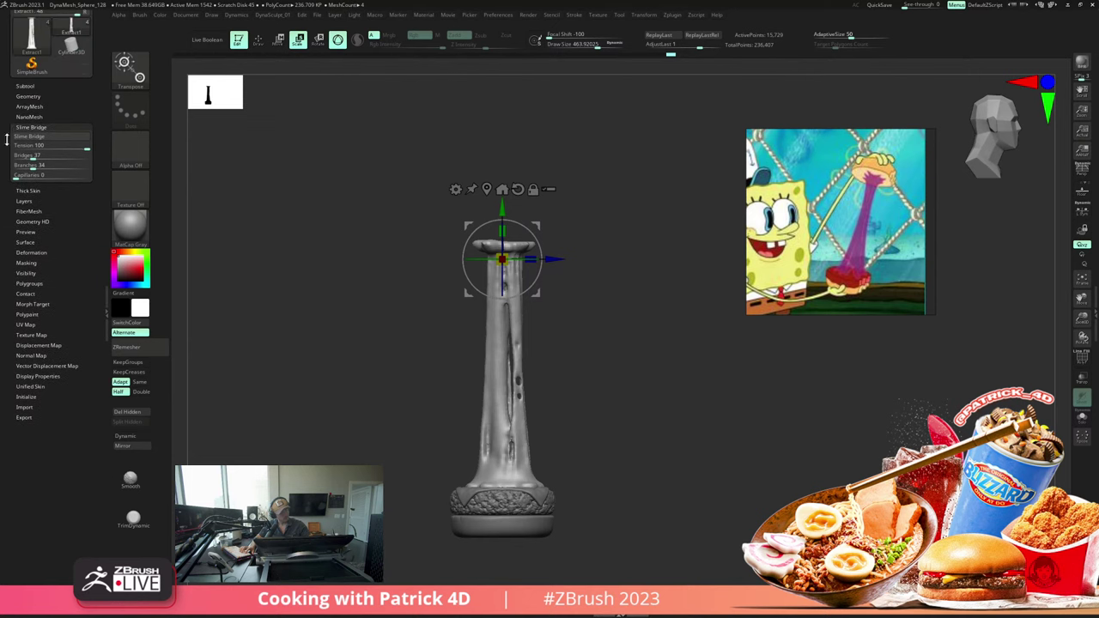
click(25, 103)
click(20, 98)
click(24, 86)
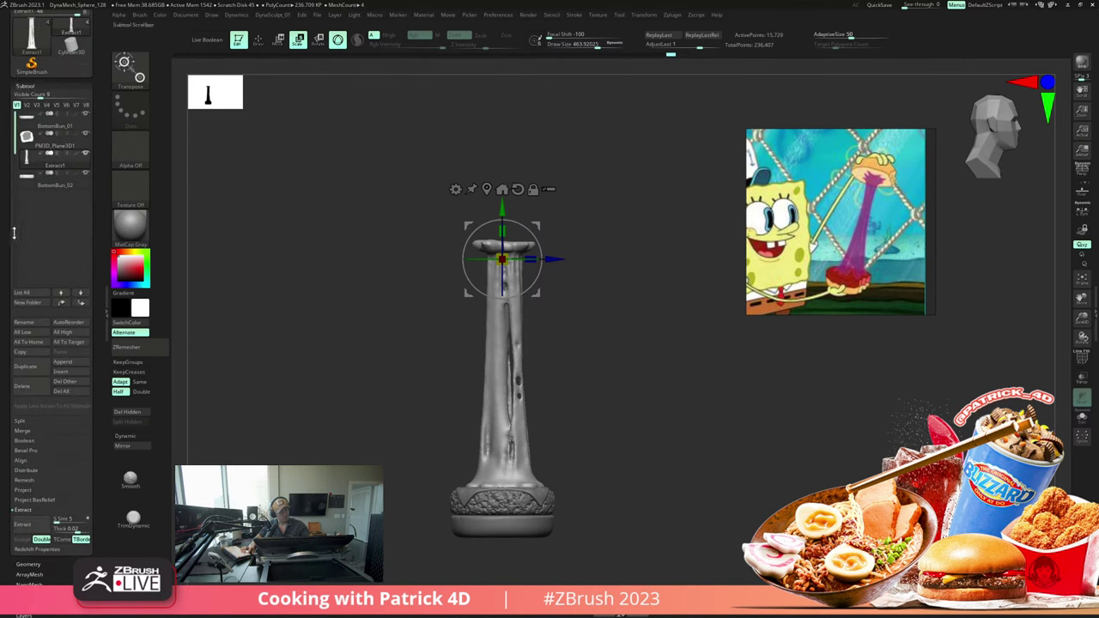
click(84, 158)
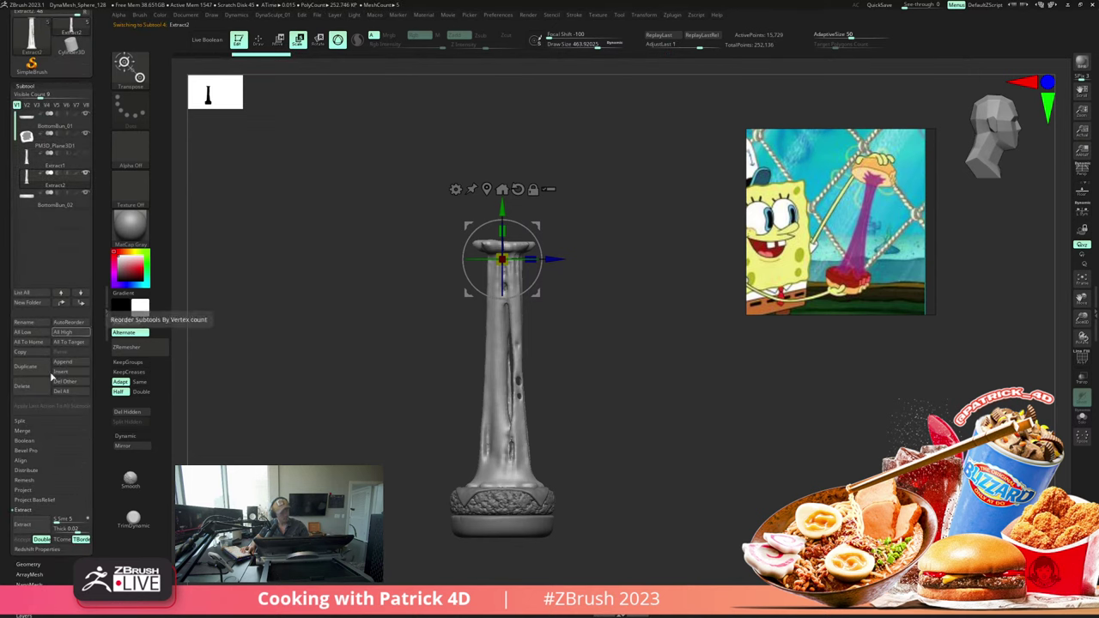
Step: ZRemesh the duplicated jelly column with the Half and Adapt options, and check its new topology in wireframe
drag(31, 564, 33, 547)
click(28, 562)
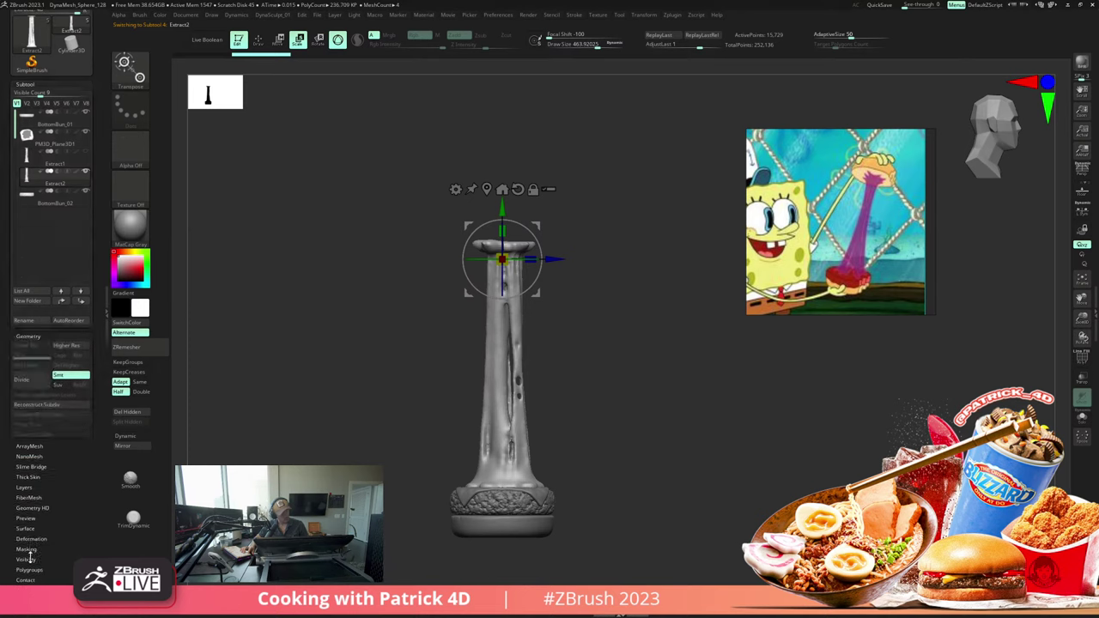
click(36, 275)
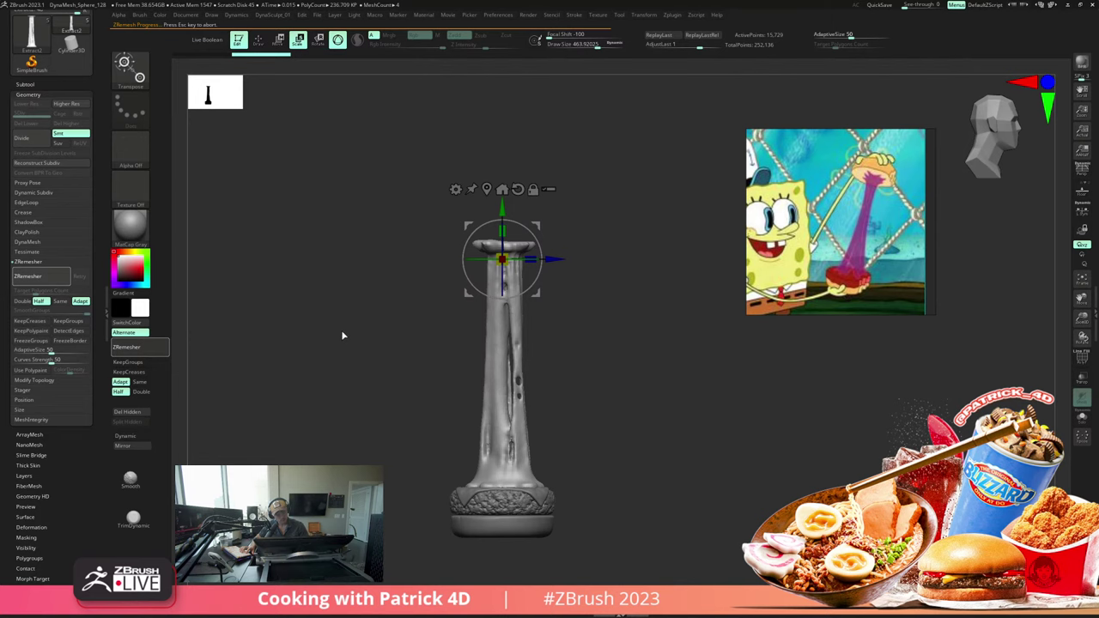
key(shift+f)
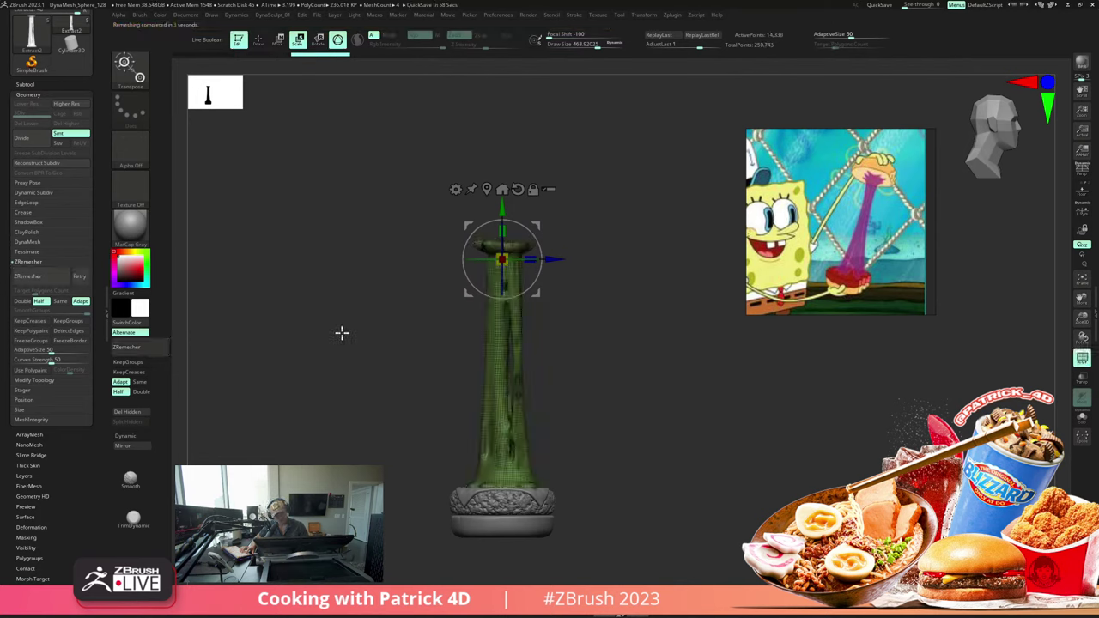
key(shift+f)
mouse_move(351, 310)
mouse_down()
mouse_move(329, 309)
mouse_move(348, 310)
mouse_up()
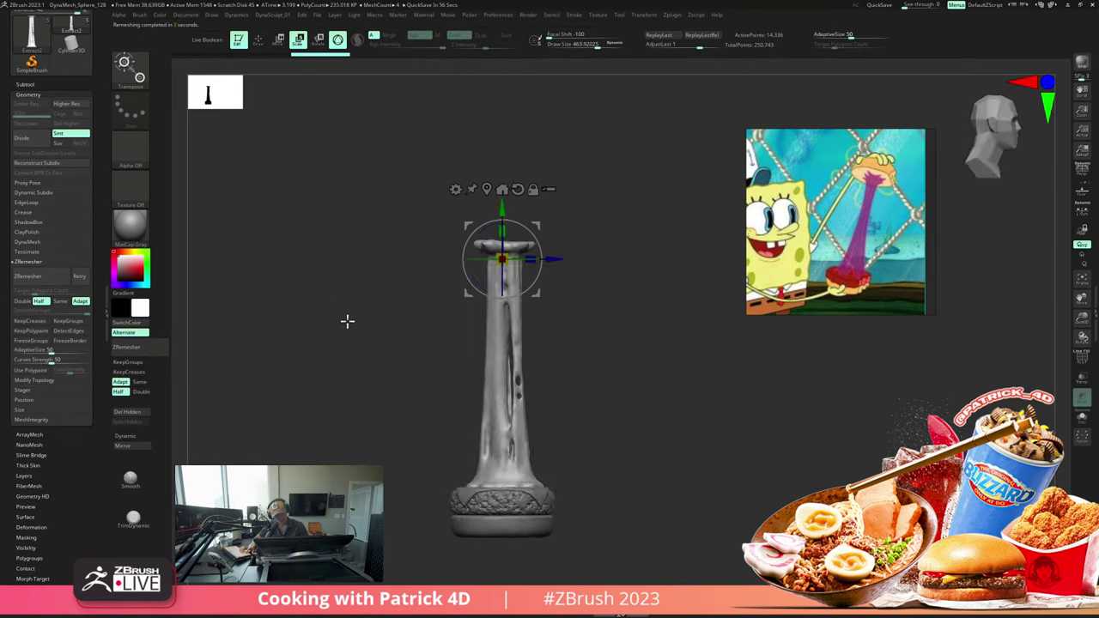
Step: Smooth the remeshed jelly column along its middle and holes, and inspect the result in wireframe
click(259, 40)
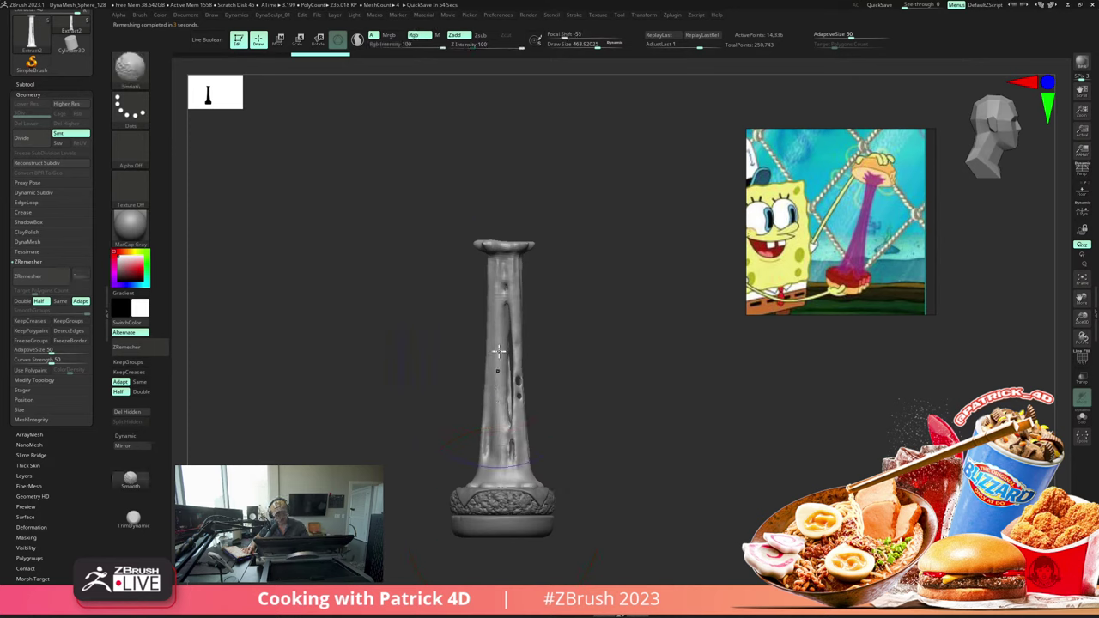
shift+drag(498, 351, 501, 357)
mouse_move(501, 314)
shift+mouse_down()
mouse_move(514, 336)
mouse_move(505, 452)
mouse_move(504, 386)
shift+mouse_up()
right_drag(533, 374, 497, 370)
mouse_move(498, 353)
shift+mouse_down()
mouse_move(507, 331)
mouse_move(501, 346)
shift+mouse_up()
mouse_move(434, 369)
mouse_down()
mouse_move(420, 343)
mouse_move(308, 282)
mouse_move(316, 291)
mouse_move(332, 263)
mouse_up()
key(shift+f)
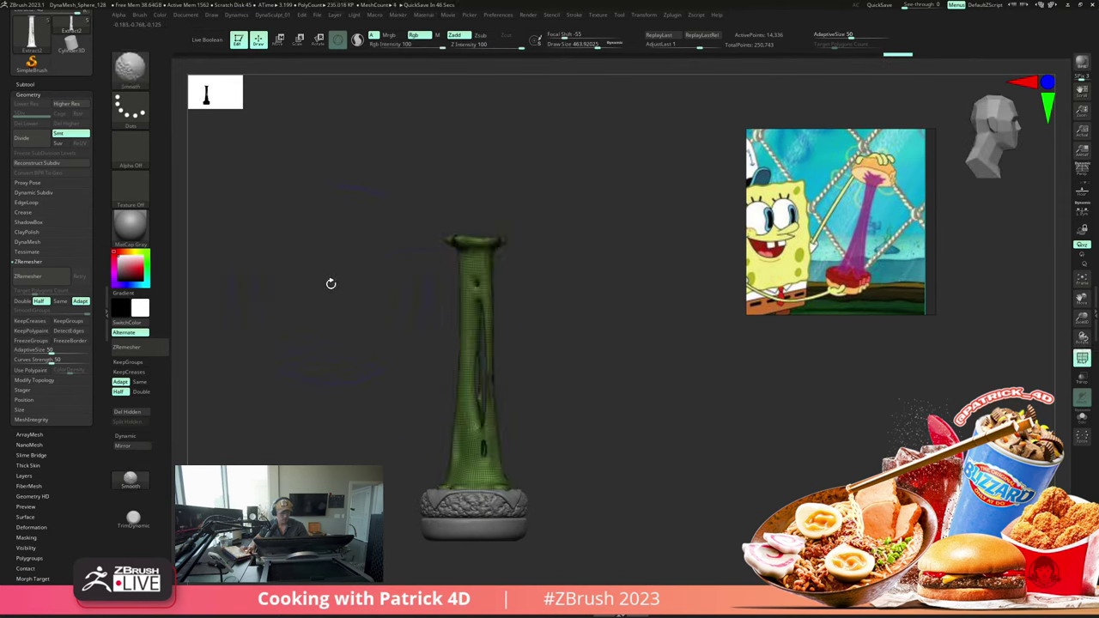
key(shift+f)
Step: Apply a Twist deformer to the duplicated jelly column, twisting it around its vertical axis
click(298, 40)
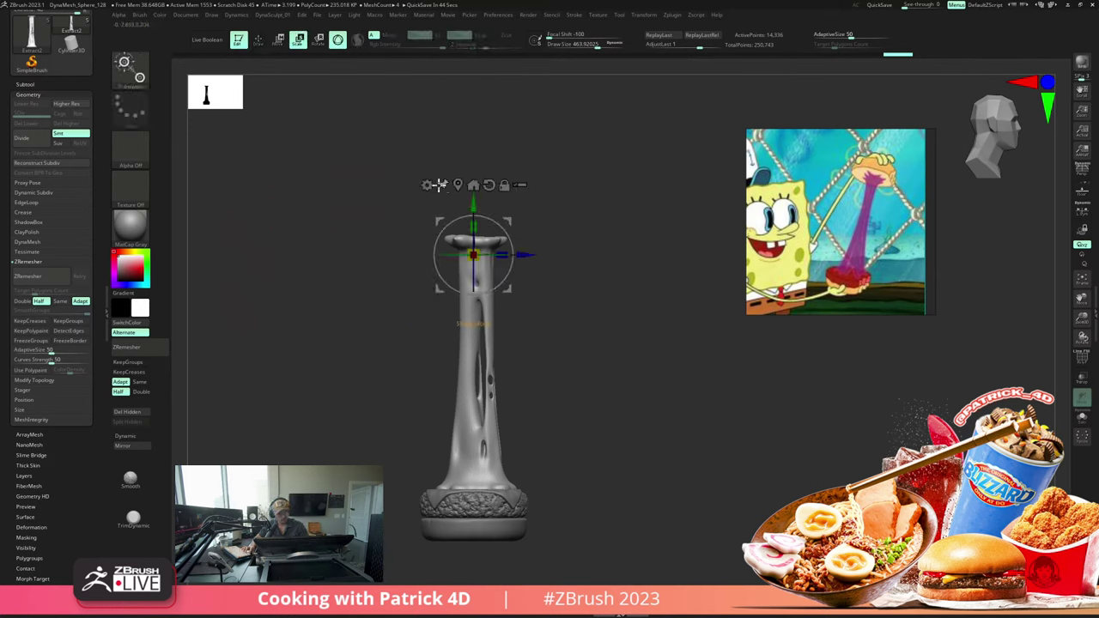
click(428, 186)
click(424, 184)
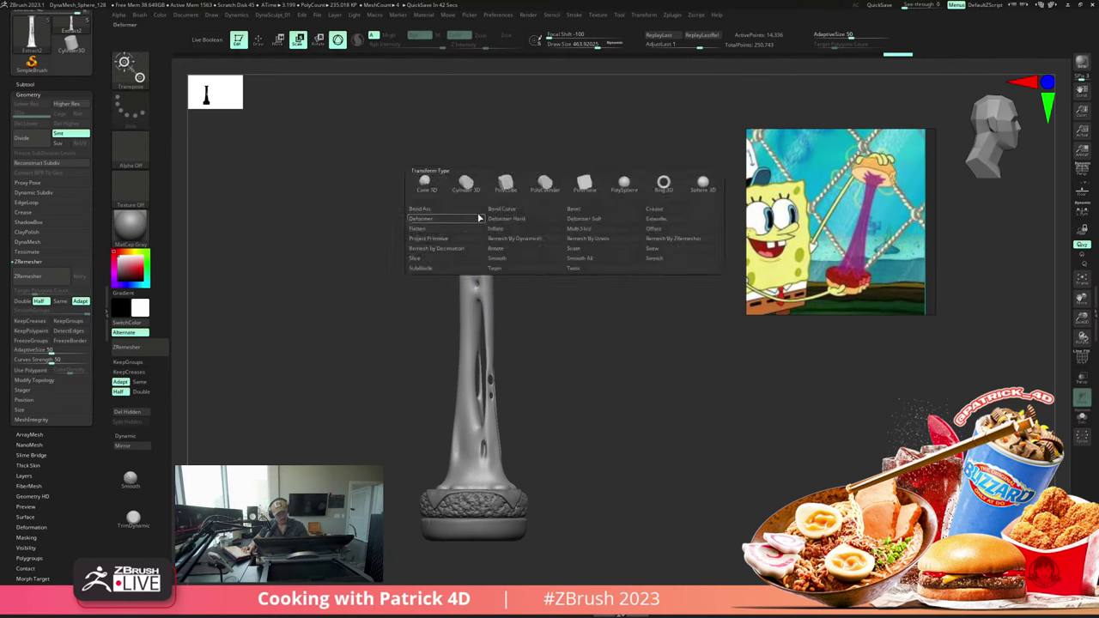
click(584, 270)
drag(474, 208, 459, 325)
drag(451, 400, 450, 399)
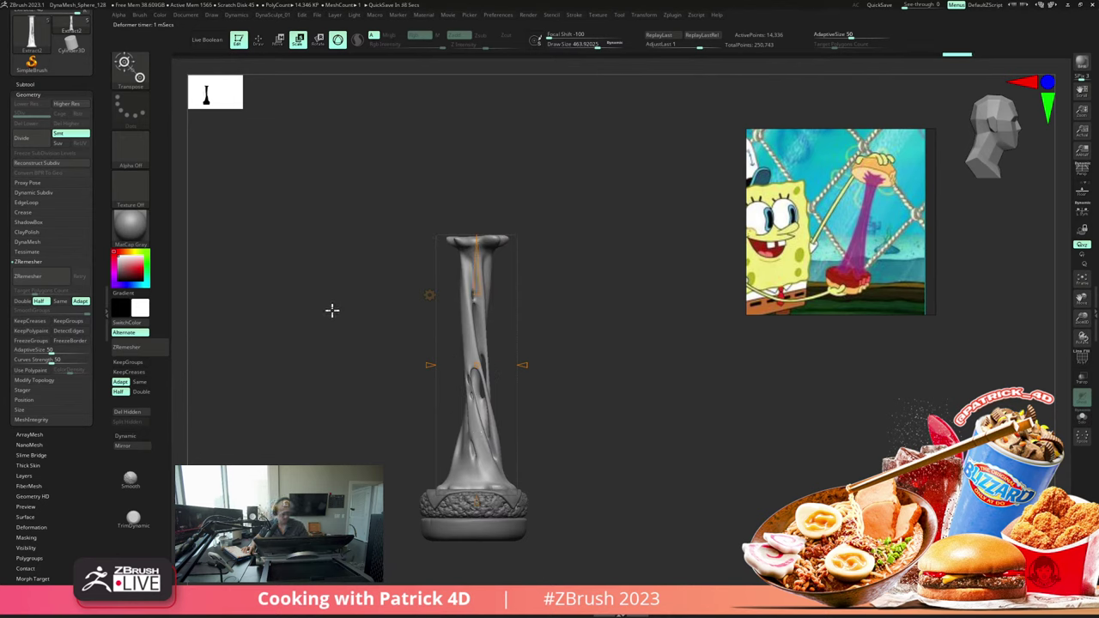
Step: Undo the strong twist, apply a gentler Twist to the jelly column from its top end, and accept the deformer
mouse_move(332, 310)
mouse_down()
mouse_move(329, 289)
mouse_move(370, 294)
mouse_move(324, 284)
mouse_move(335, 289)
mouse_move(309, 300)
mouse_move(336, 328)
mouse_up()
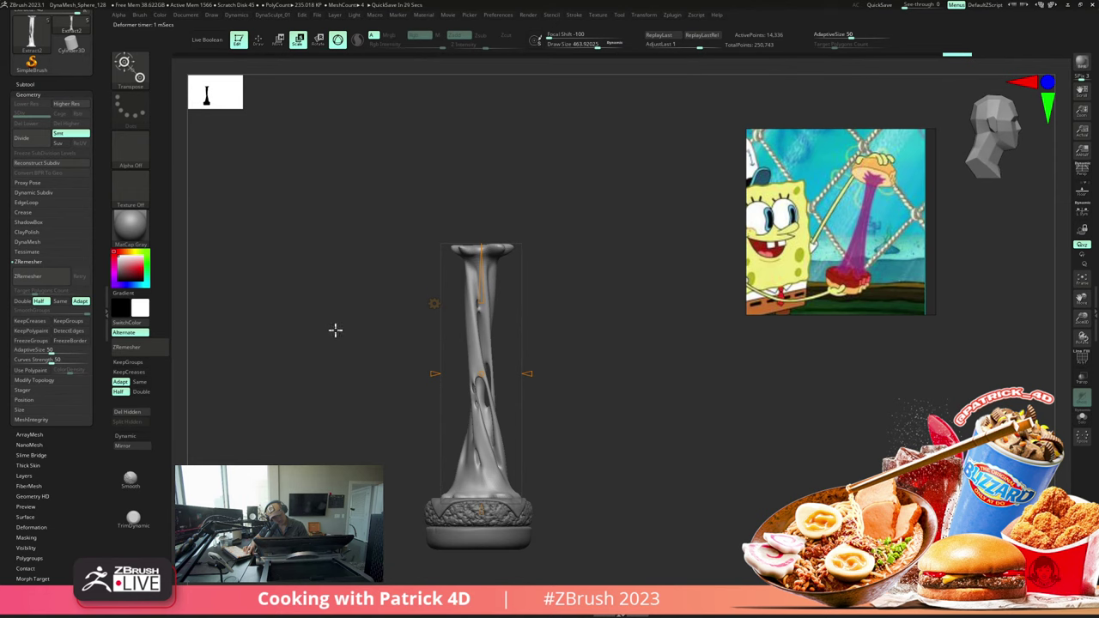
key(ctrl+z)
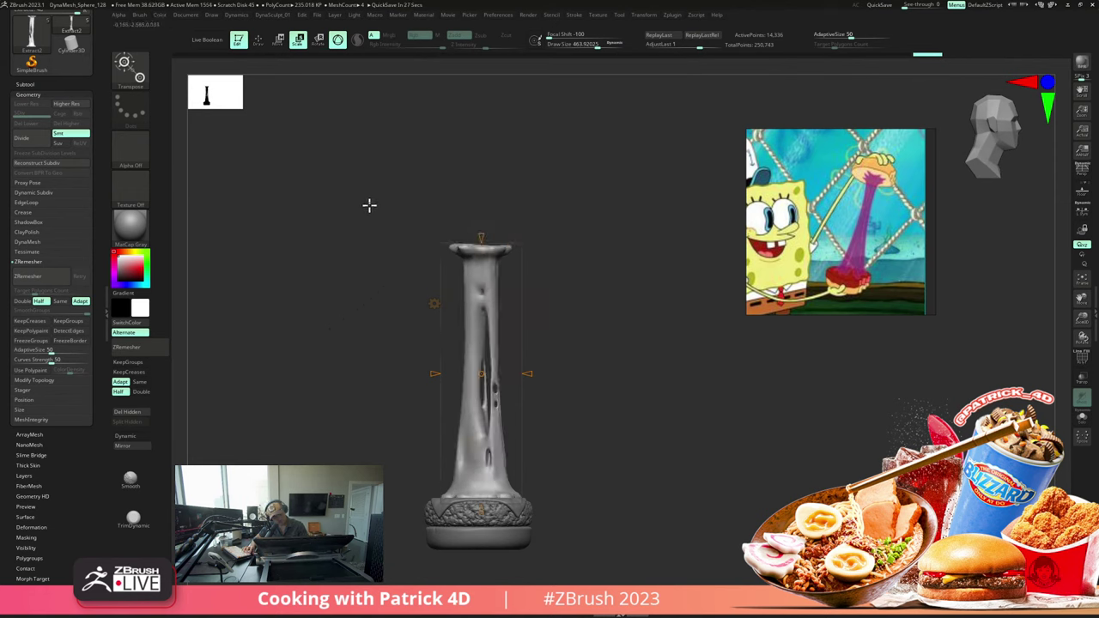
drag(481, 236, 473, 265)
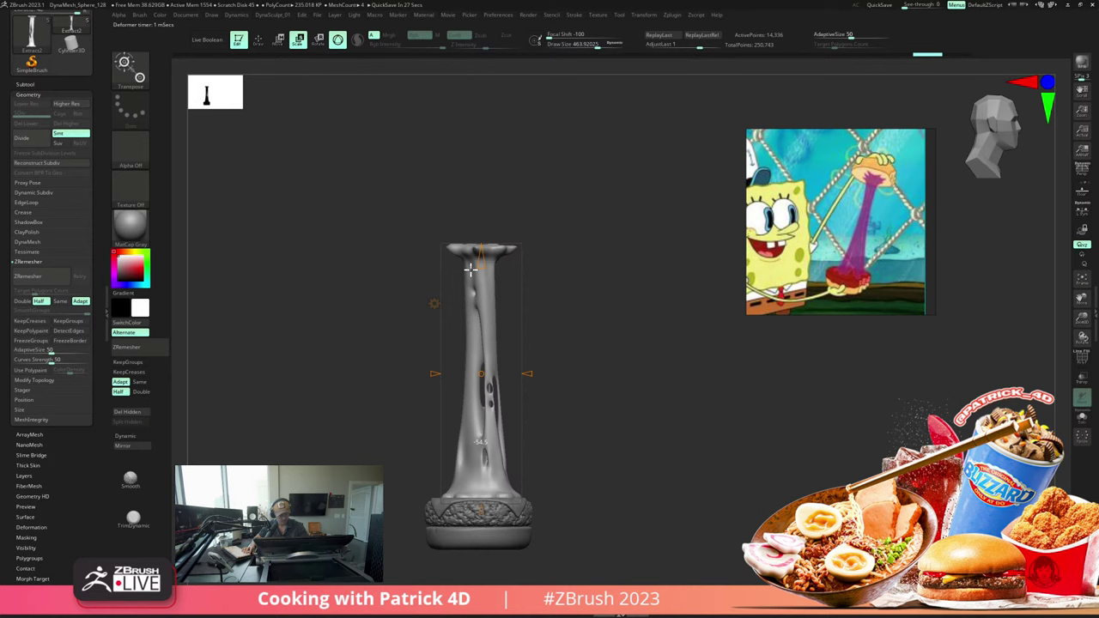
click(432, 304)
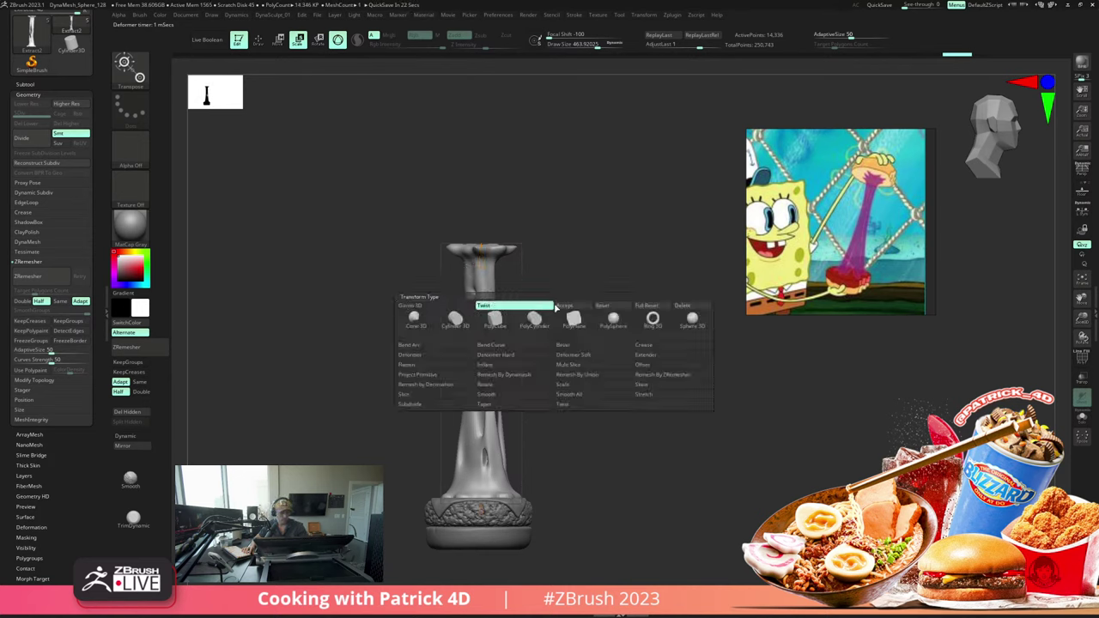
click(552, 305)
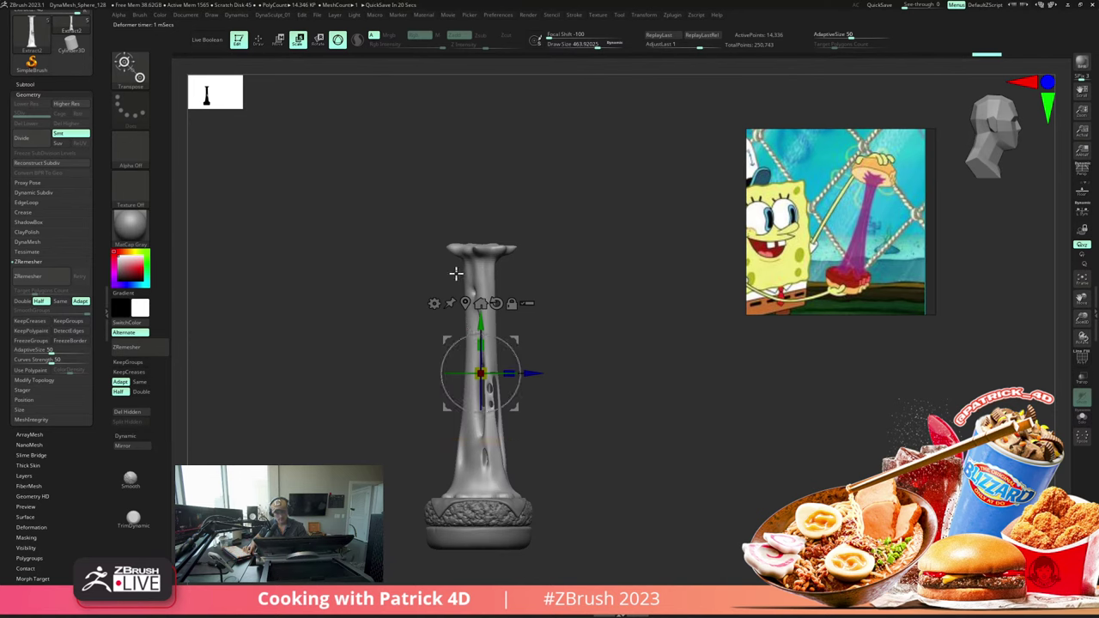
Step: Try the Bend Curve deformer on the jelly column, twisting it at its top curve point, and undo the changes
click(438, 303)
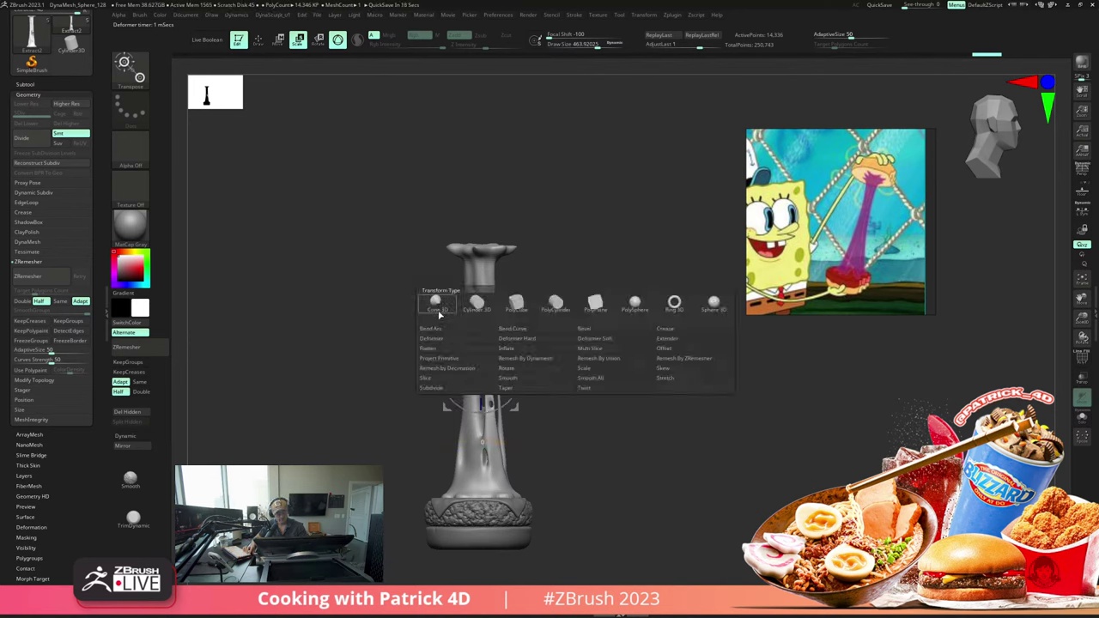
click(506, 328)
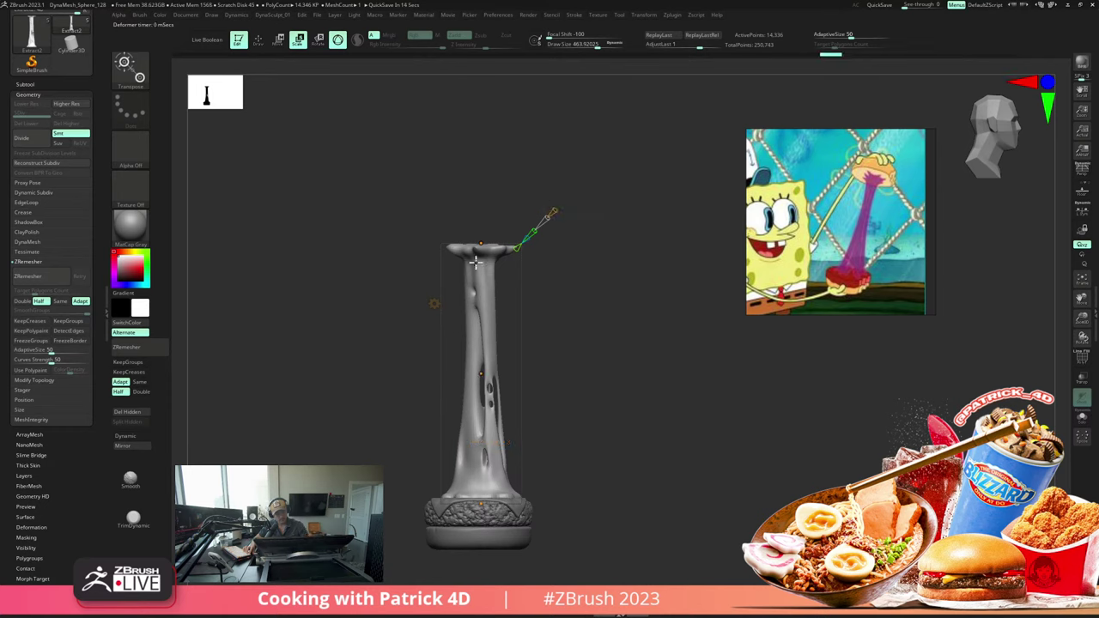
drag(481, 244, 838, 474)
key(ctrl+z)
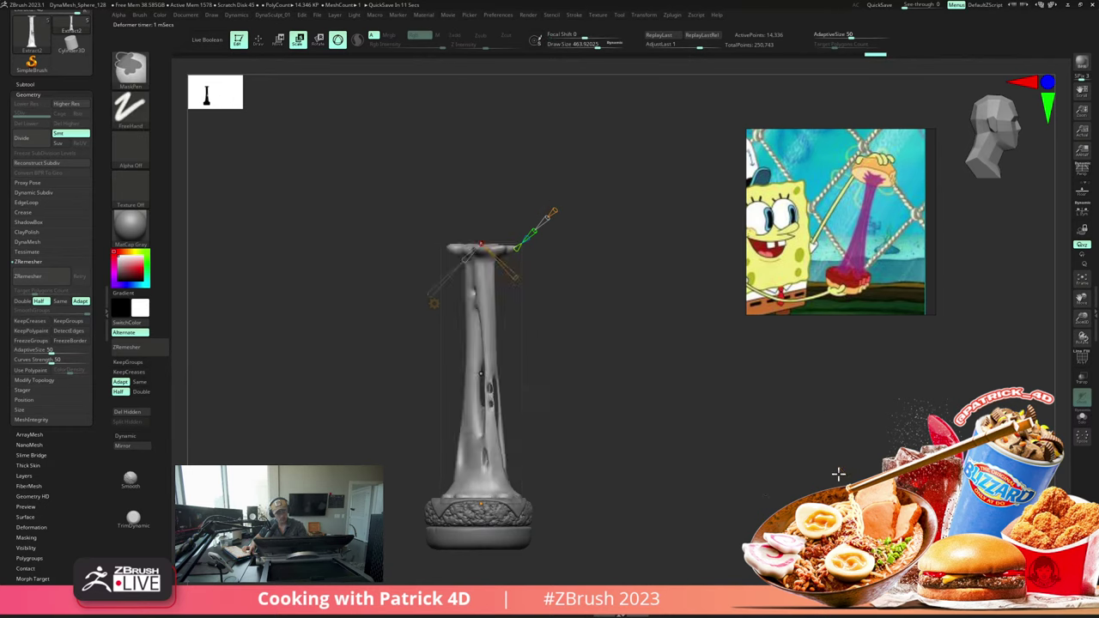
drag(481, 504, 310, 336)
key(ctrl+z)
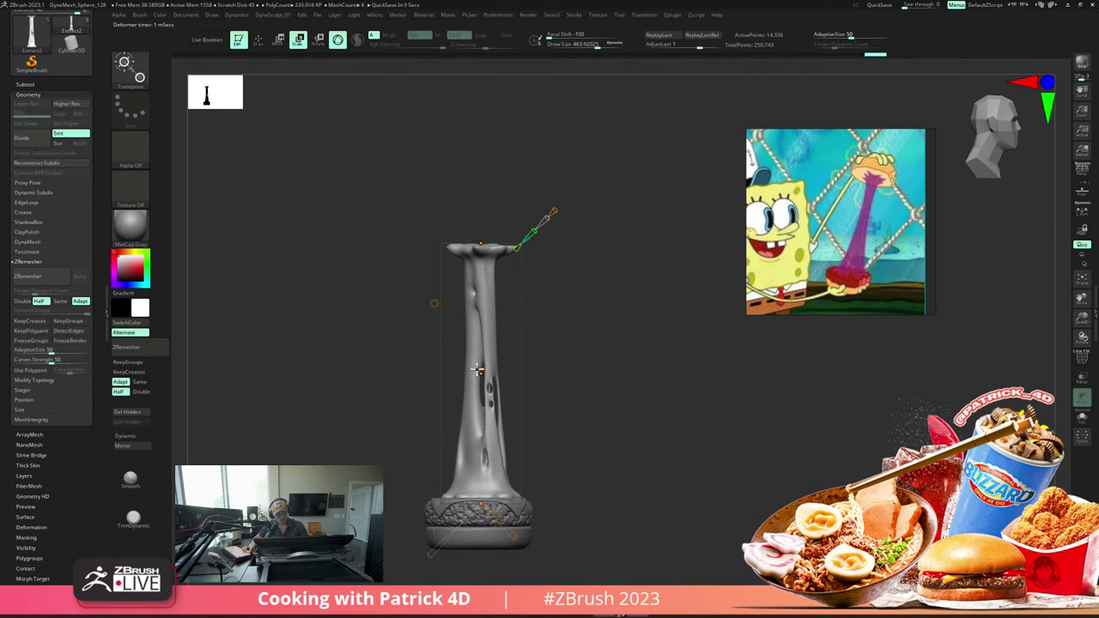
mouse_move(480, 371)
drag(466, 387, 467, 378)
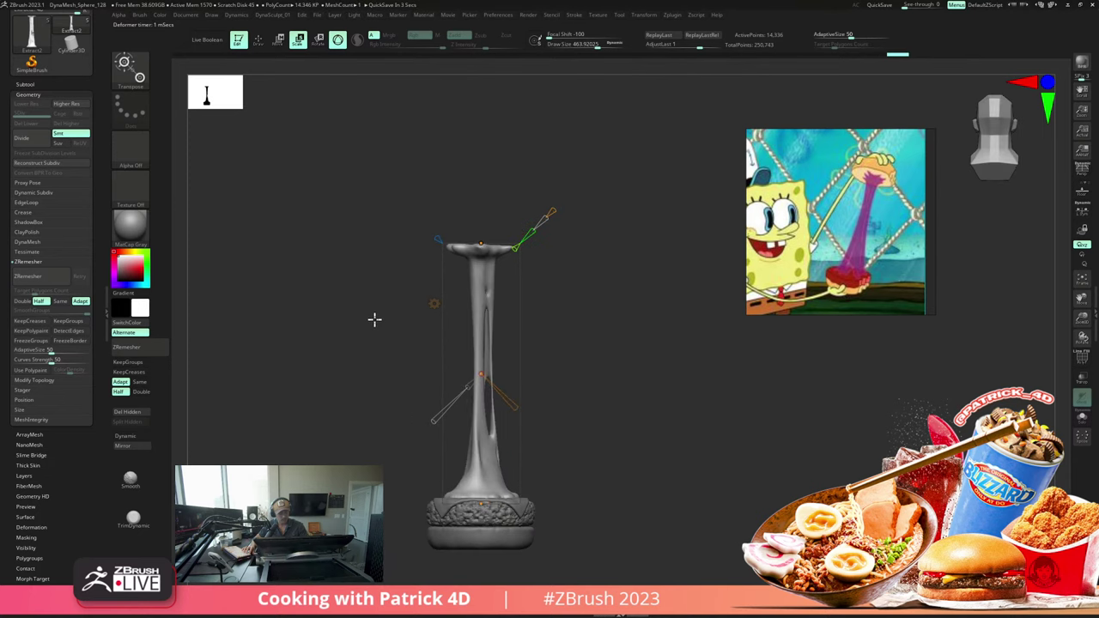
drag(354, 303, 347, 265)
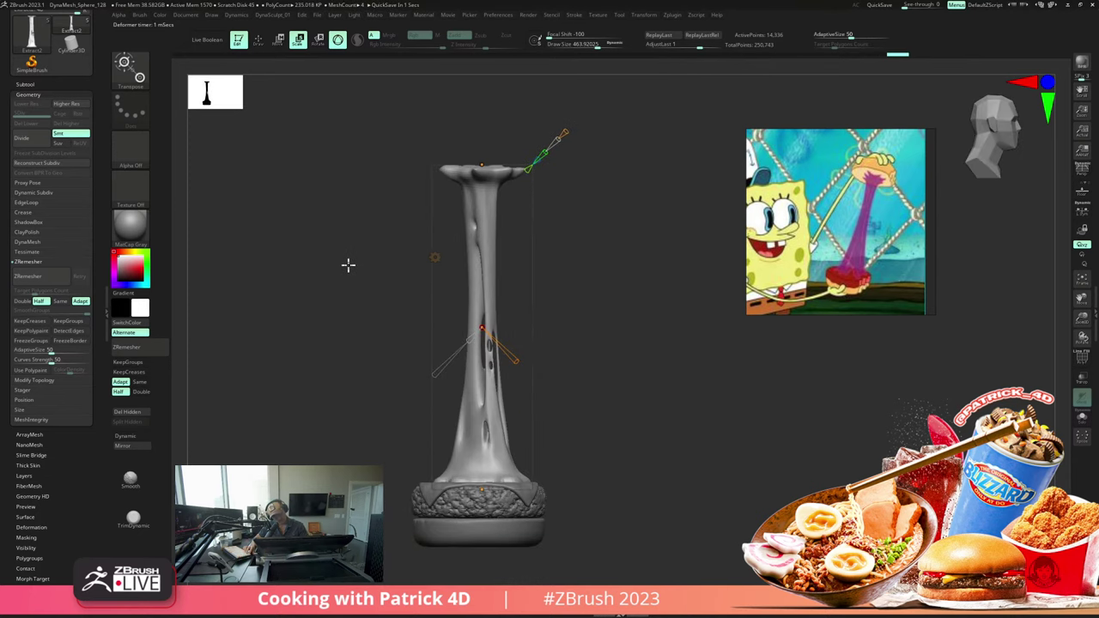
key(ctrl+z)
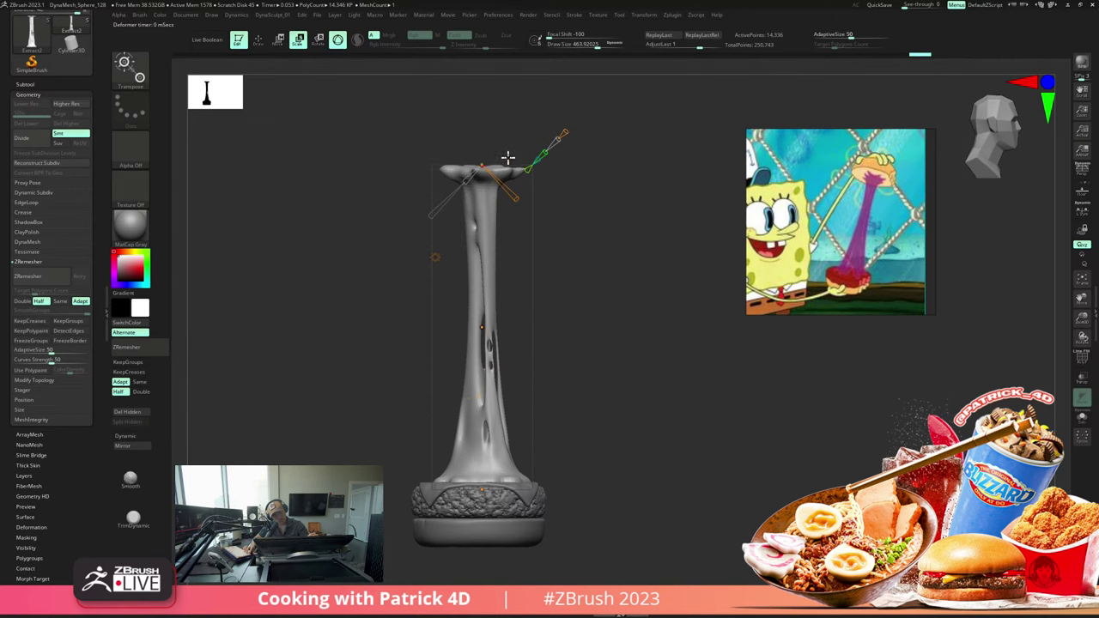
drag(514, 198, 476, 161)
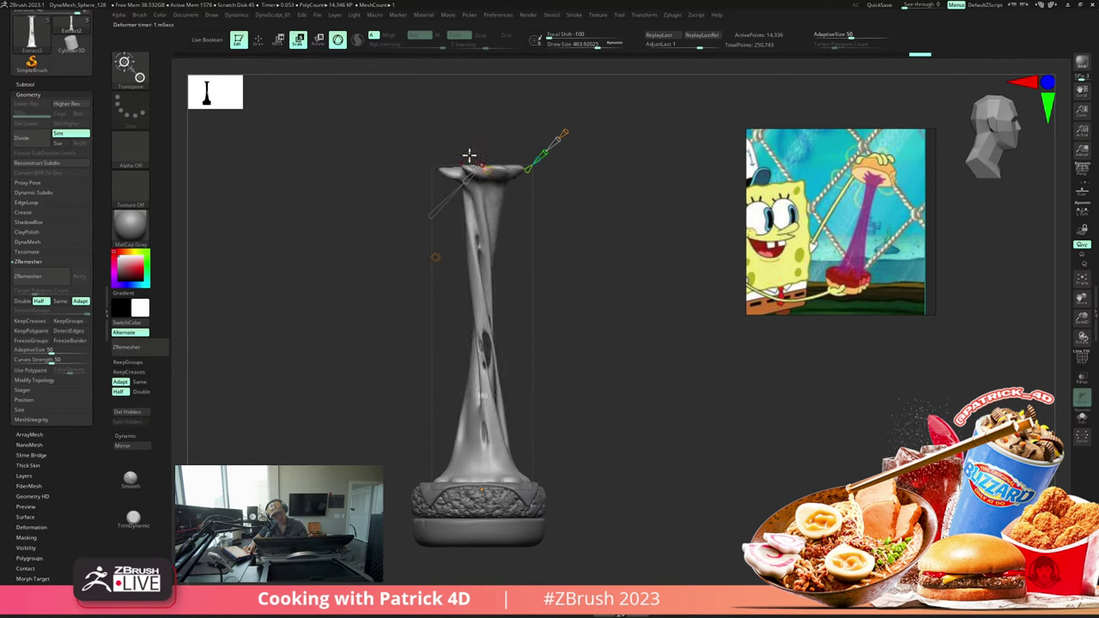
key(ctrl+z)
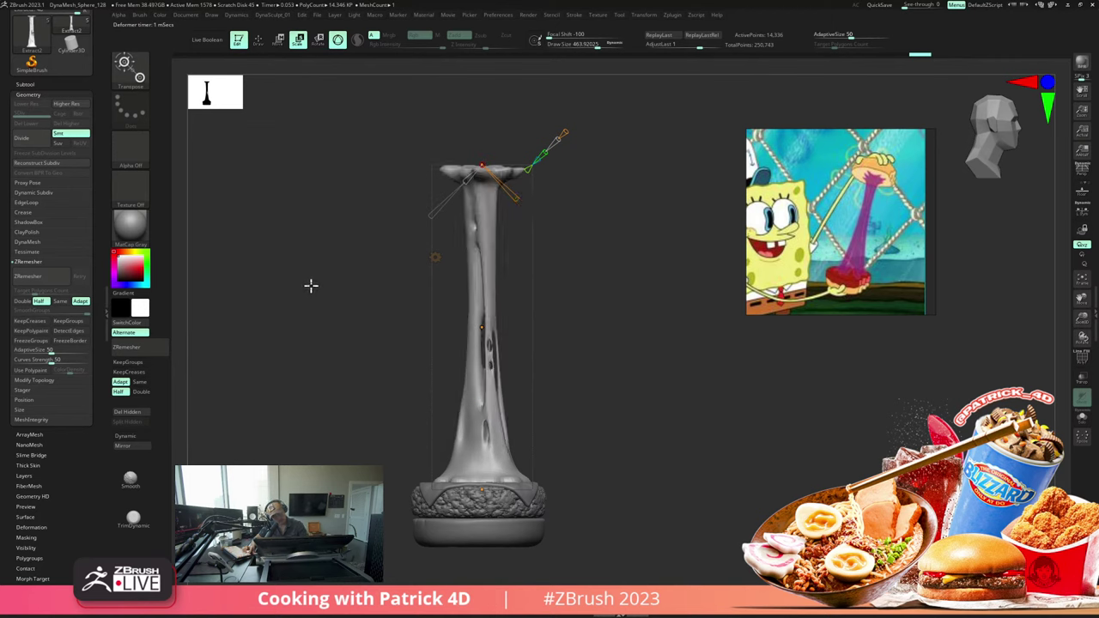
Step: Try to lean the column's top sideways with Bend Curve, undo the bends, and close the deformer
drag(429, 256, 331, 260)
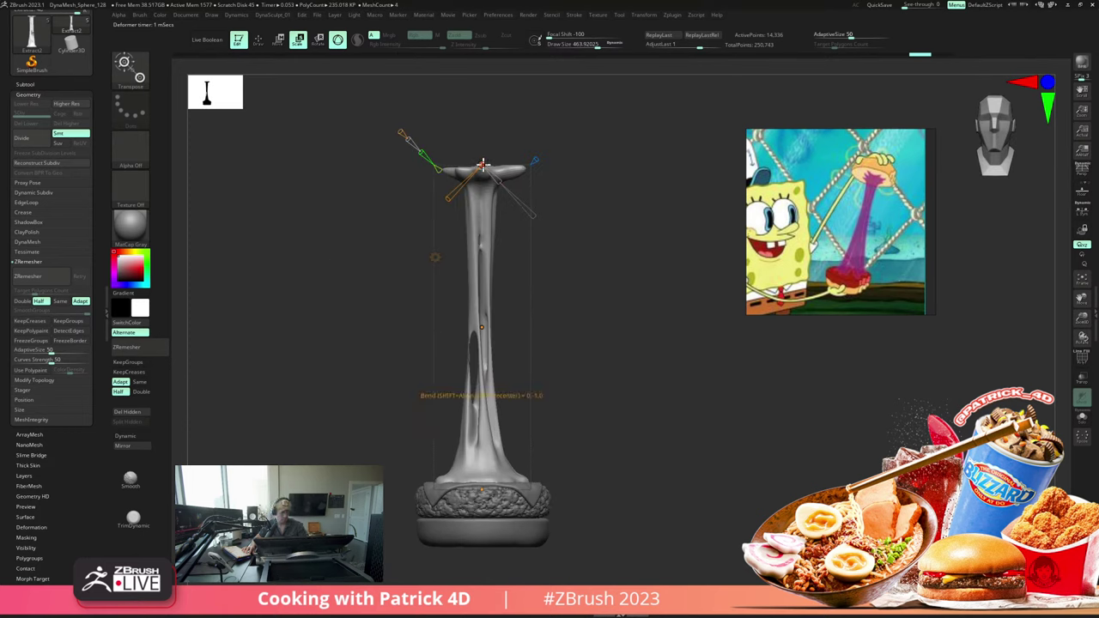
drag(481, 165, 564, 117)
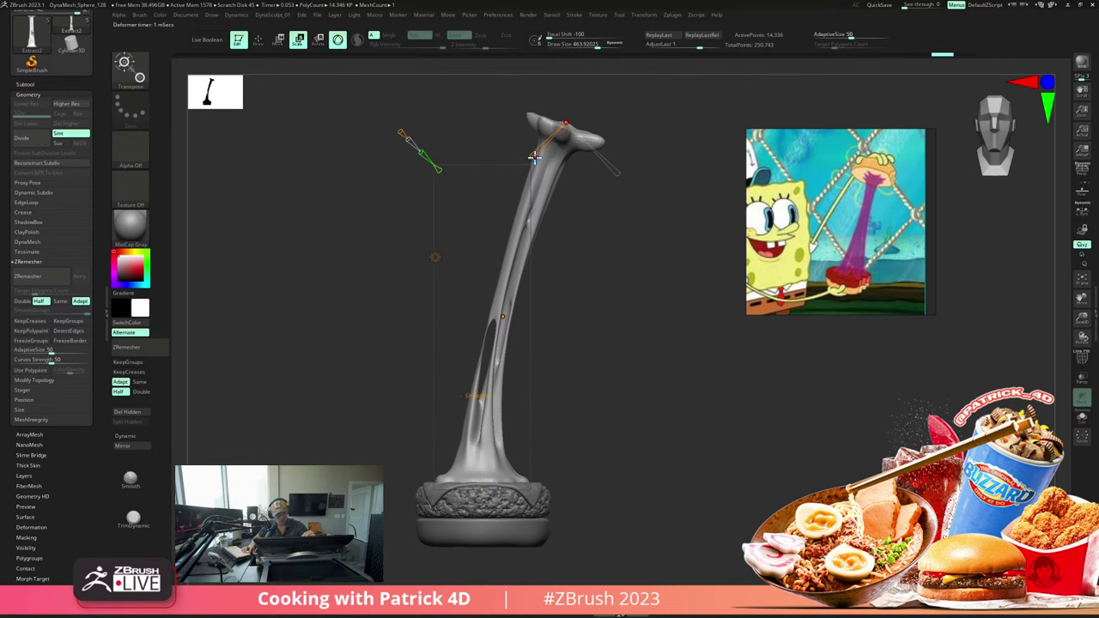
drag(536, 155, 565, 118)
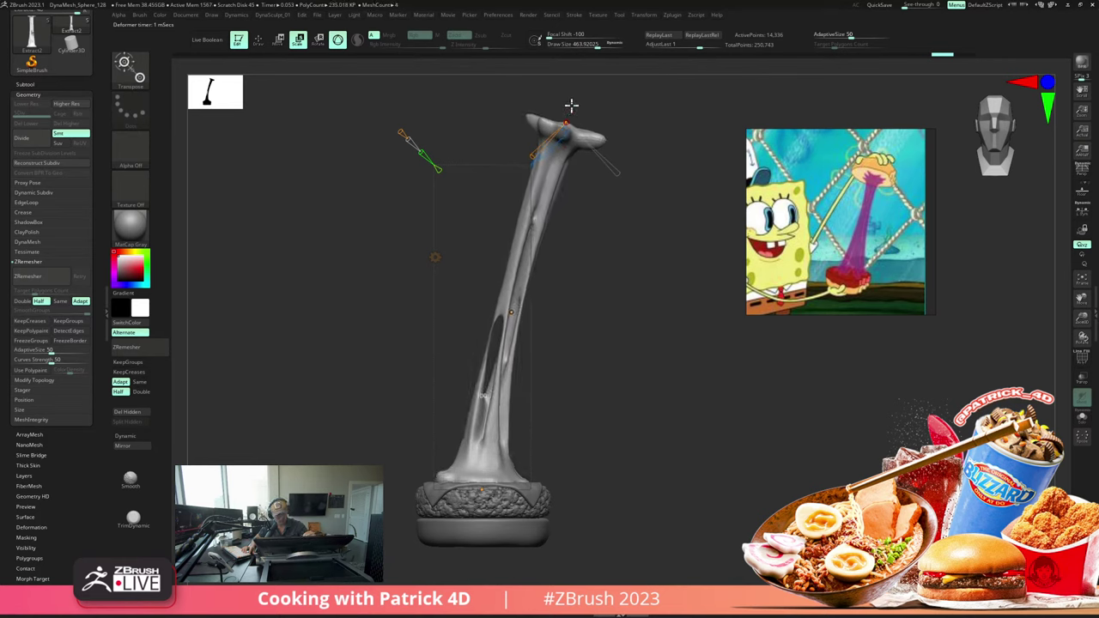
key(ctrl+z)
drag(587, 157, 579, 131)
key(ctrl+z)
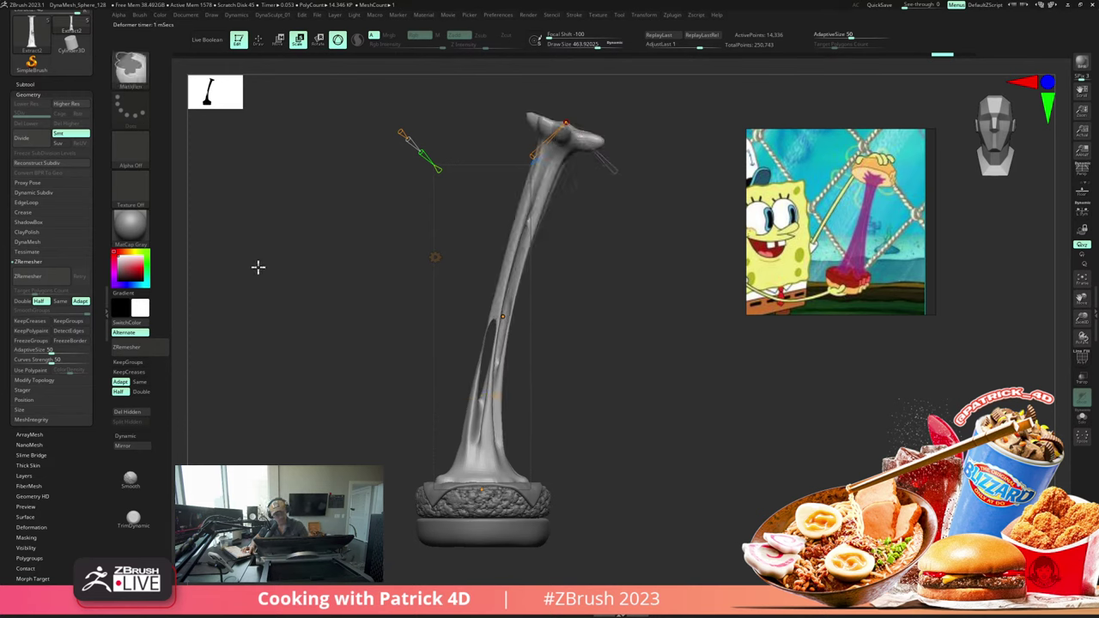
key(ctrl+z)
key(ctrl+z)
key(ctrl+z)
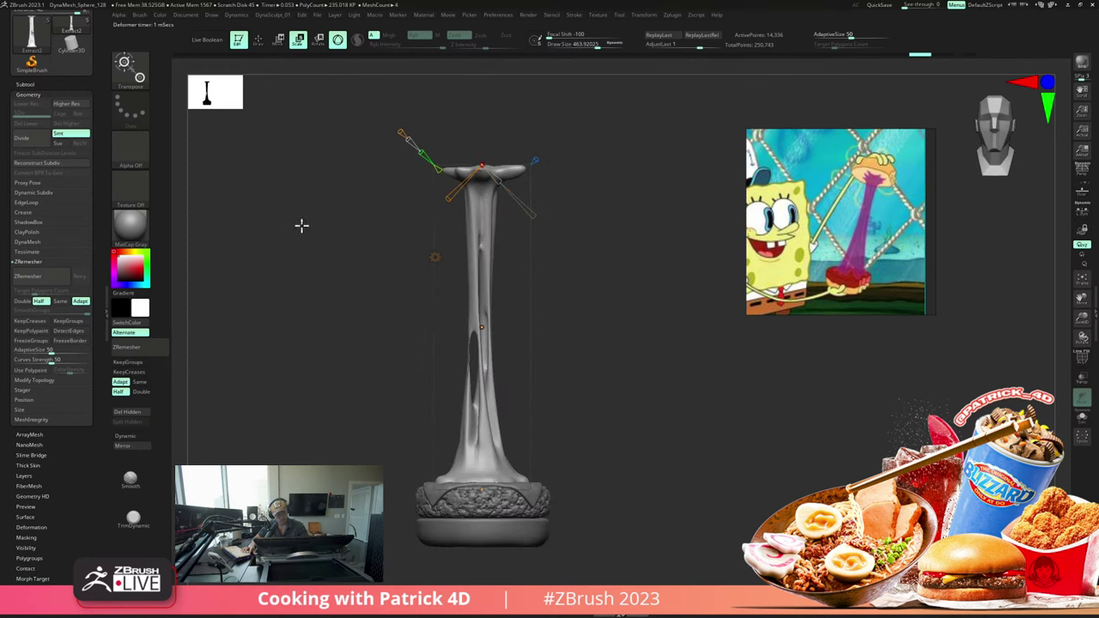
click(434, 259)
click(564, 253)
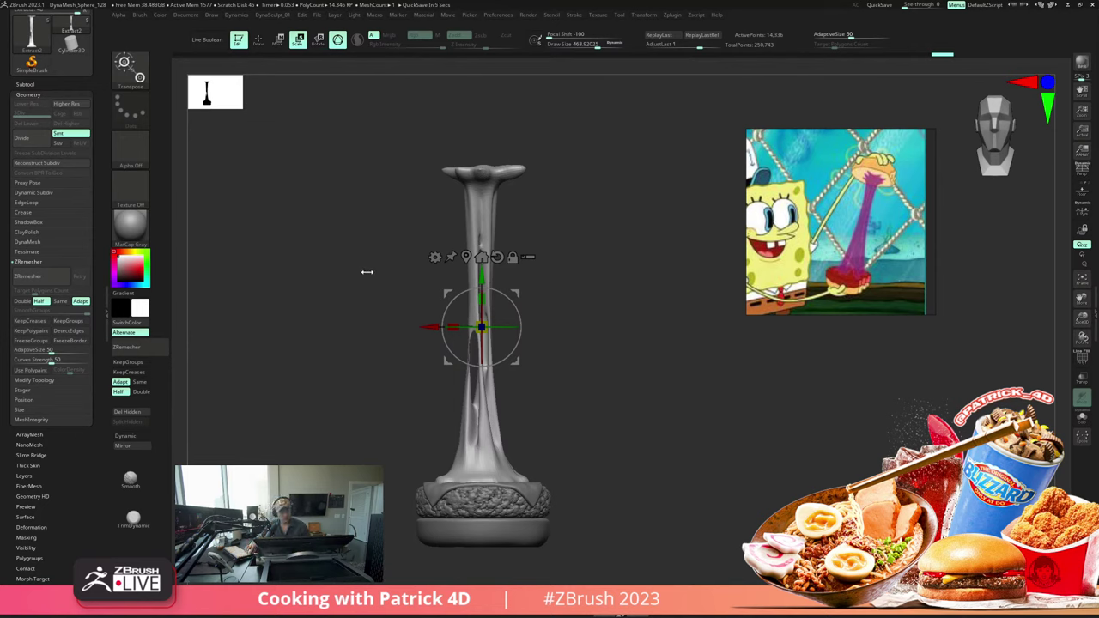
Step: Return to Draw mode and subdivide the twisted jelly column to subdivision level 2
drag(368, 272, 355, 273)
mouse_move(355, 273)
alt+mouse_down()
mouse_move(349, 245)
mouse_move(353, 287)
mouse_move(355, 244)
alt+mouse_up()
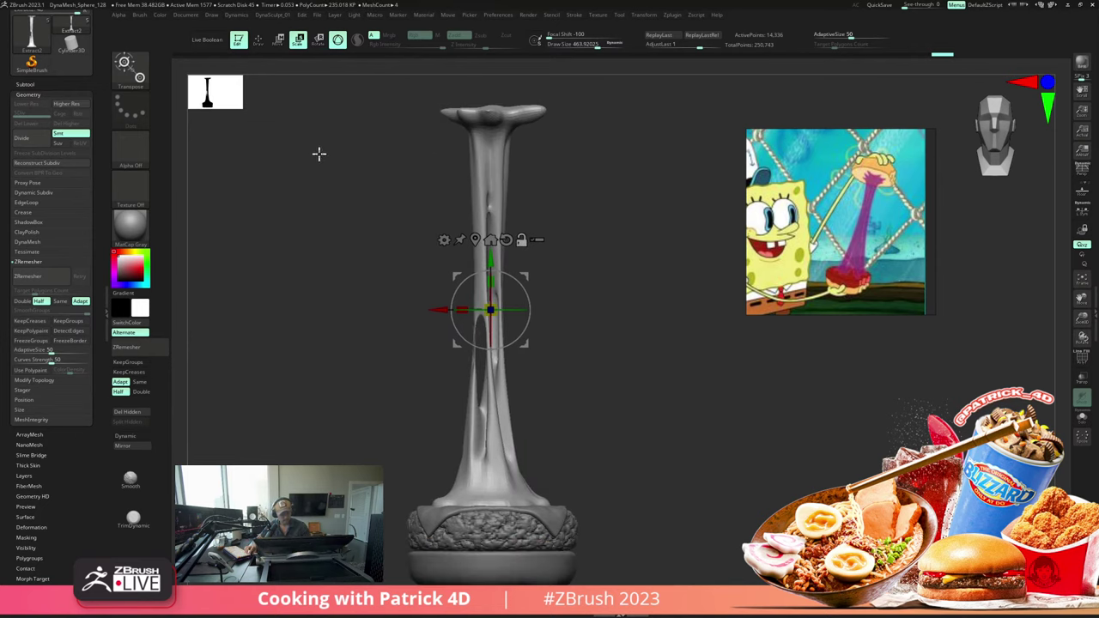
click(258, 39)
alt+drag(301, 297, 311, 250)
mouse_move(302, 345)
mouse_down()
mouse_move(301, 328)
mouse_move(309, 380)
mouse_move(308, 351)
mouse_up()
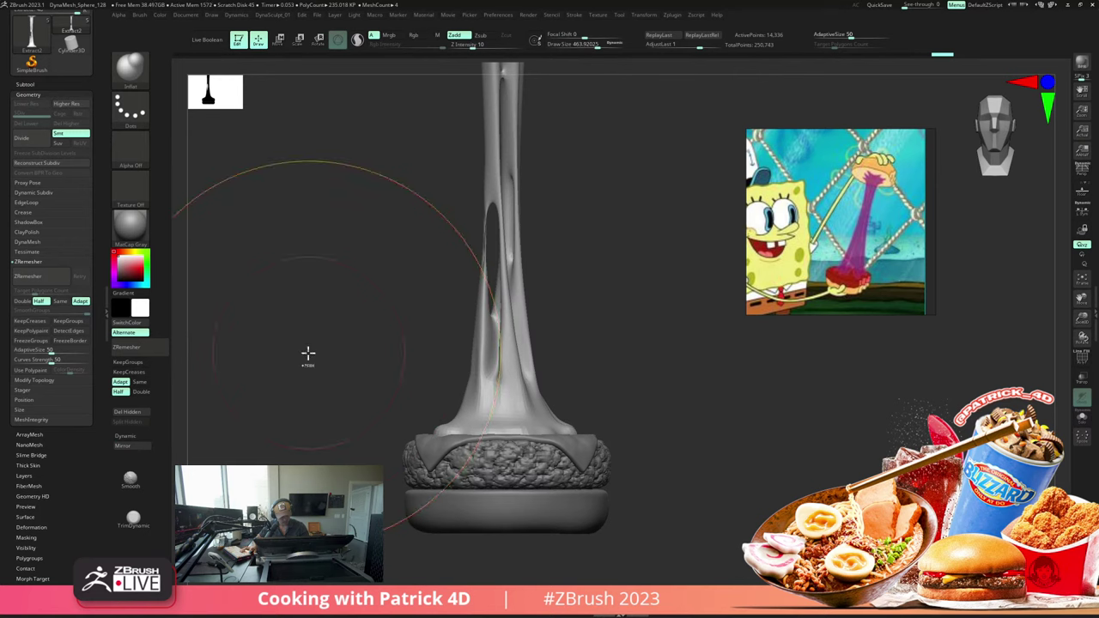
key(ctrl+d)
key(shift+d)
key(d)
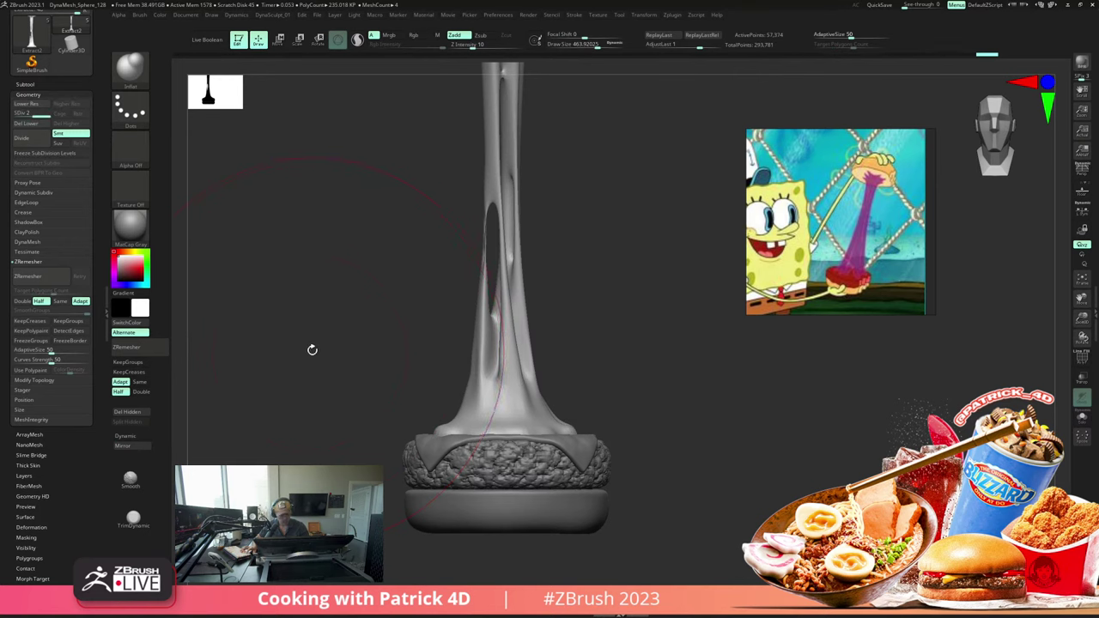
Step: Append a sphere as a new subtool for the top bun and make it active
mouse_move(313, 345)
alt+mouse_down()
mouse_move(302, 332)
mouse_move(306, 369)
alt+mouse_up()
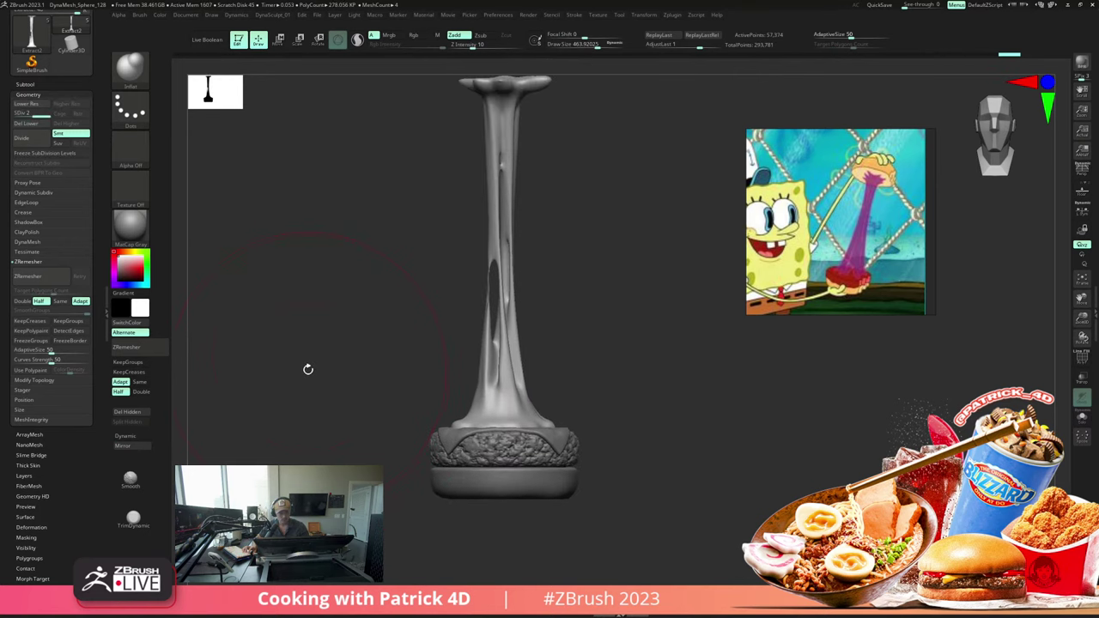
mouse_move(321, 308)
alt+mouse_down()
mouse_move(322, 340)
mouse_move(353, 361)
mouse_move(310, 338)
alt+mouse_up()
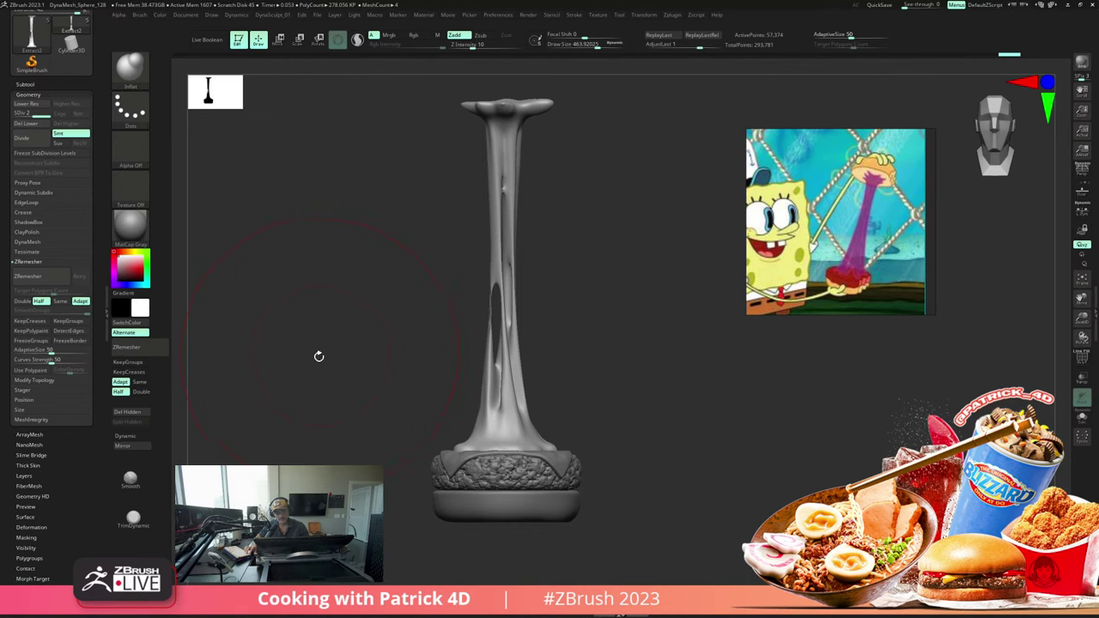
drag(317, 355, 314, 363)
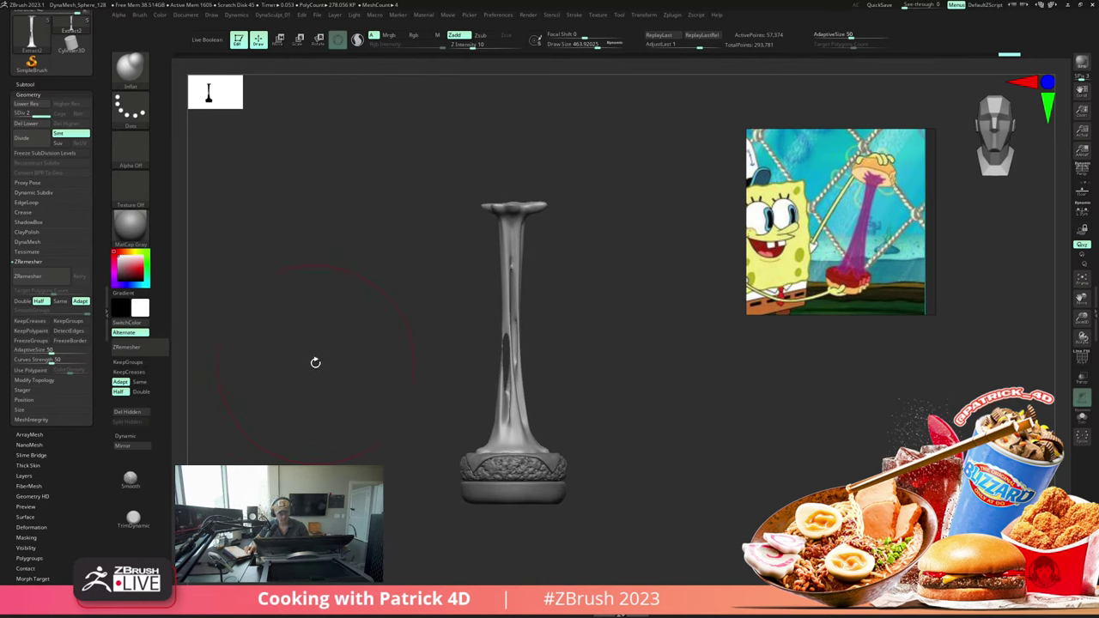
alt+drag(322, 316, 312, 358)
click(23, 86)
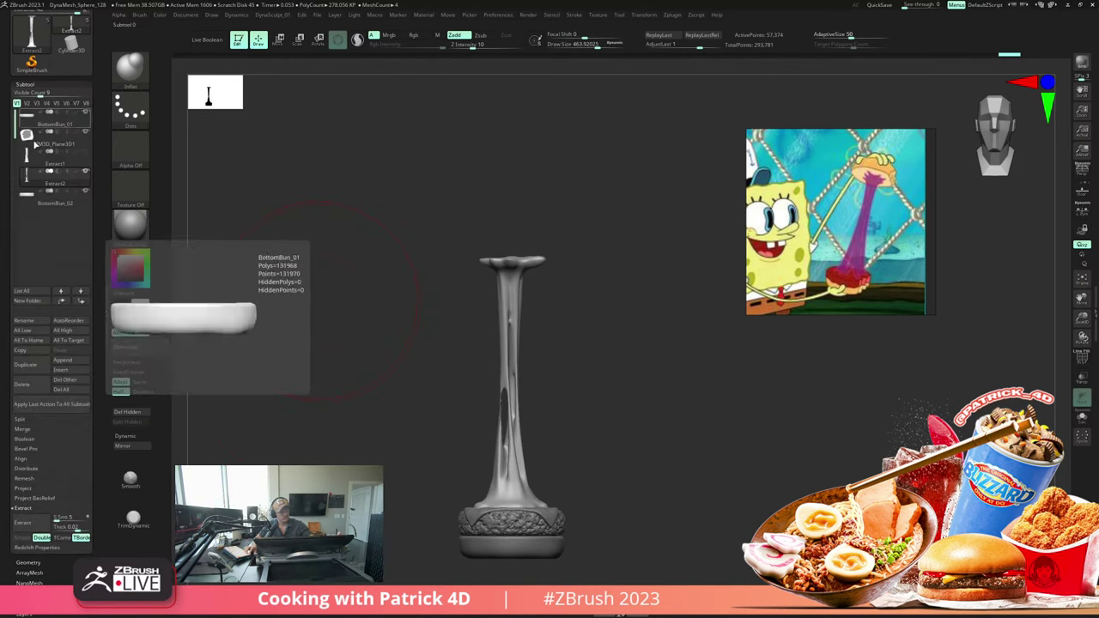
click(62, 360)
click(79, 420)
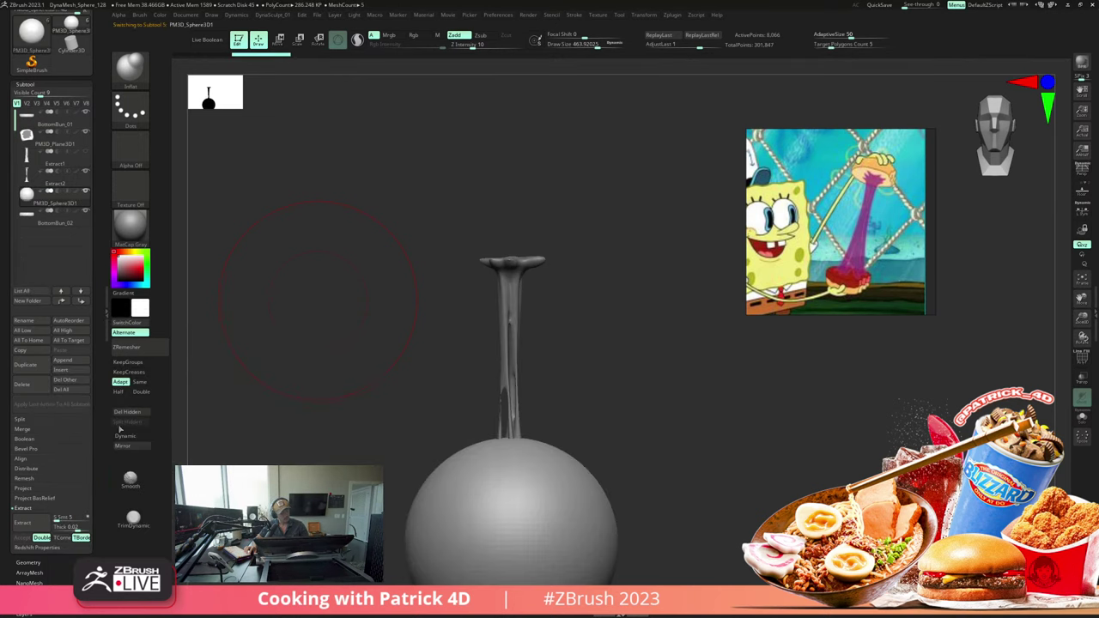
Step: Try placing the new sphere above the jelly column at its original size
key(w)
drag(510, 487, 429, 159)
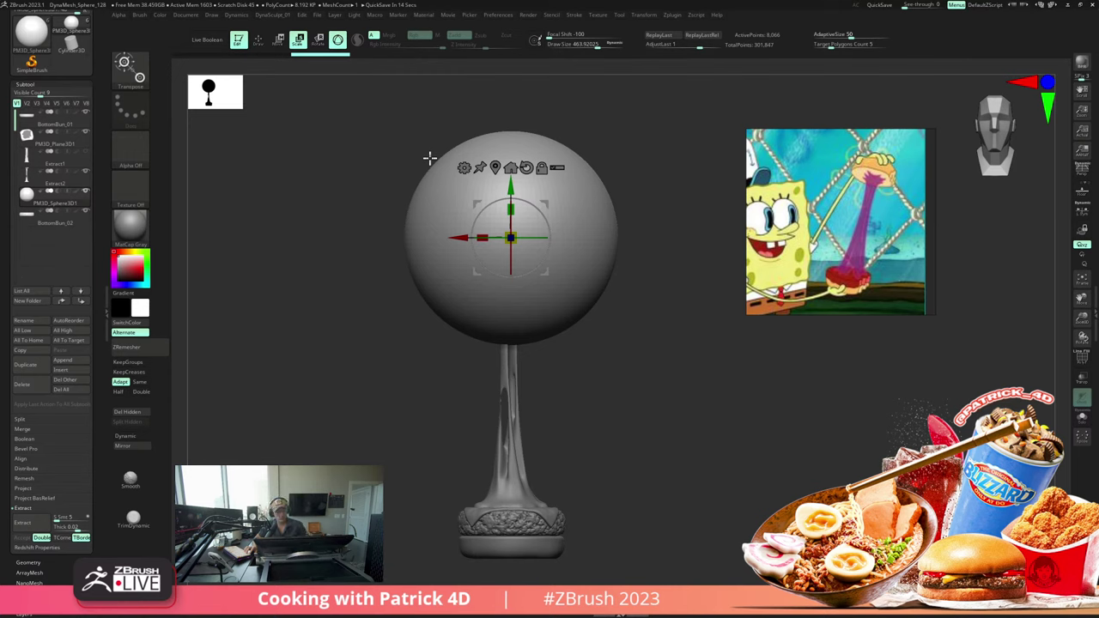
drag(502, 187, 489, 168)
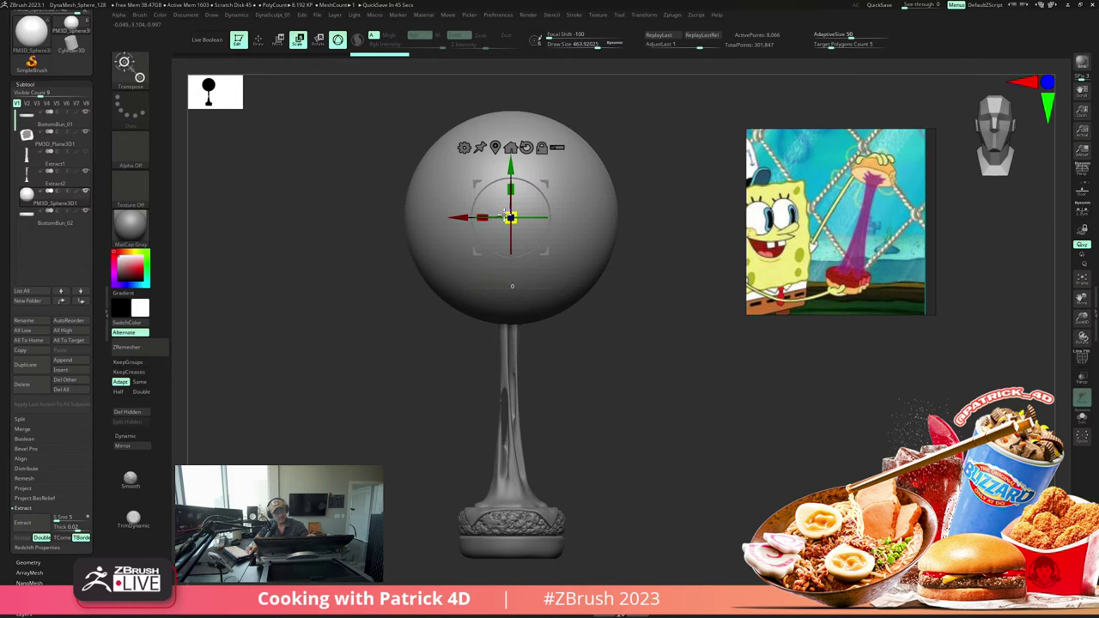
drag(509, 215, 508, 280)
key(ctrl+z)
Step: Lower the sphere to the bottom bun and scale it down to match the bun's width
drag(511, 167, 510, 483)
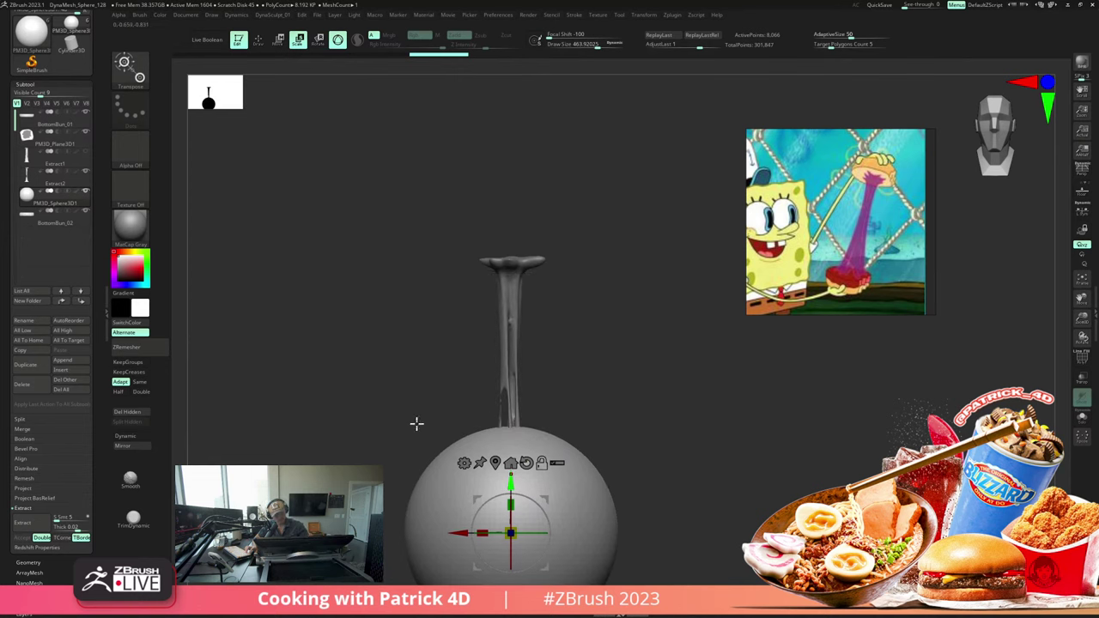
drag(416, 423, 462, 402)
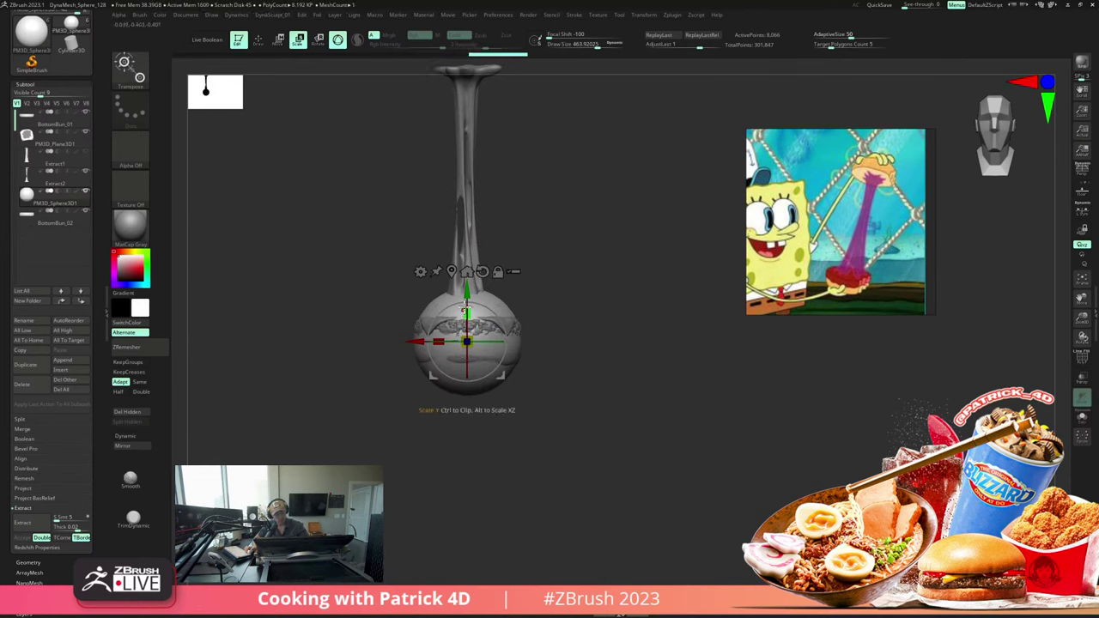
mouse_move(466, 293)
mouse_down()
mouse_move(465, 326)
mouse_move(461, 307)
mouse_up()
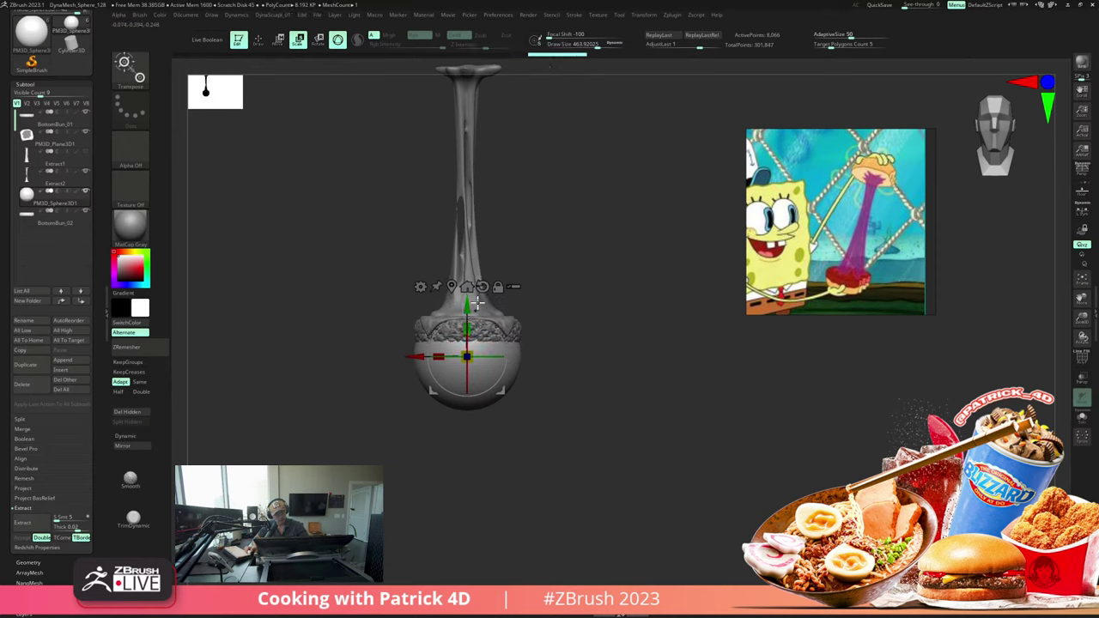
Step: Clip the lower half of the sphere flat to form a dome and raise it onto the top of the jelly column
ctrl+drag(465, 325, 456, 274)
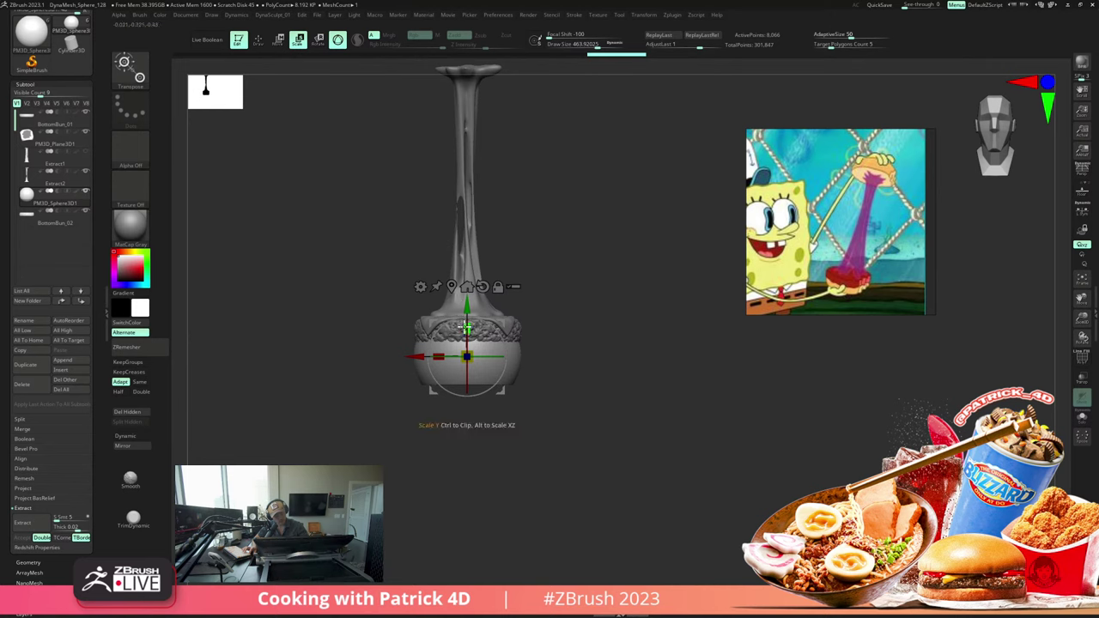
drag(465, 327, 405, 151)
key(ctrl+z)
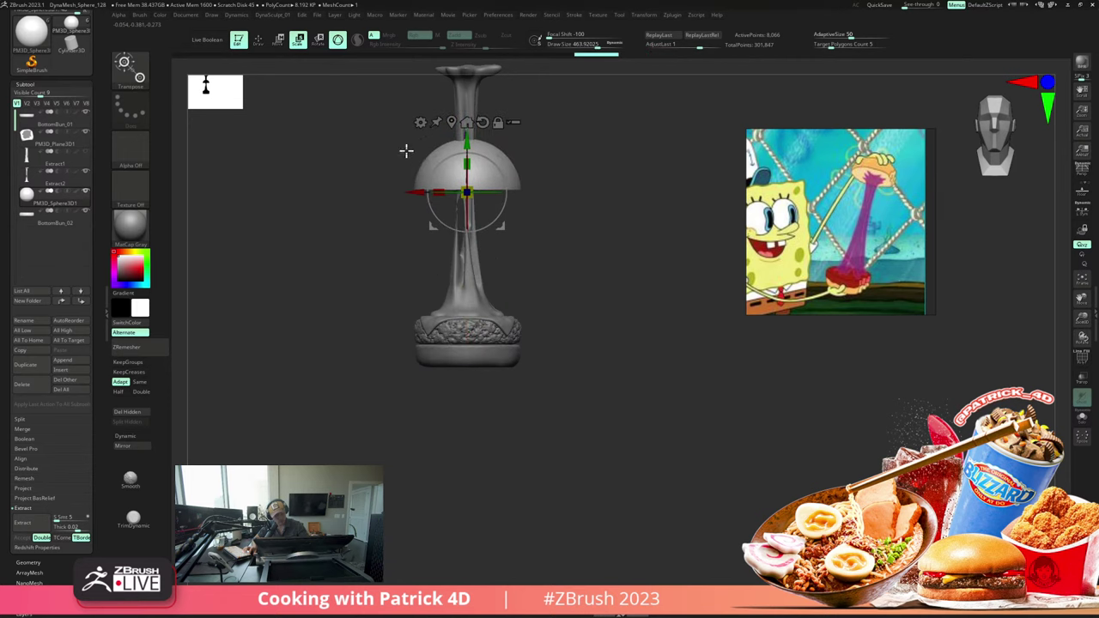
alt+drag(335, 156, 421, 392)
drag(548, 374, 522, 242)
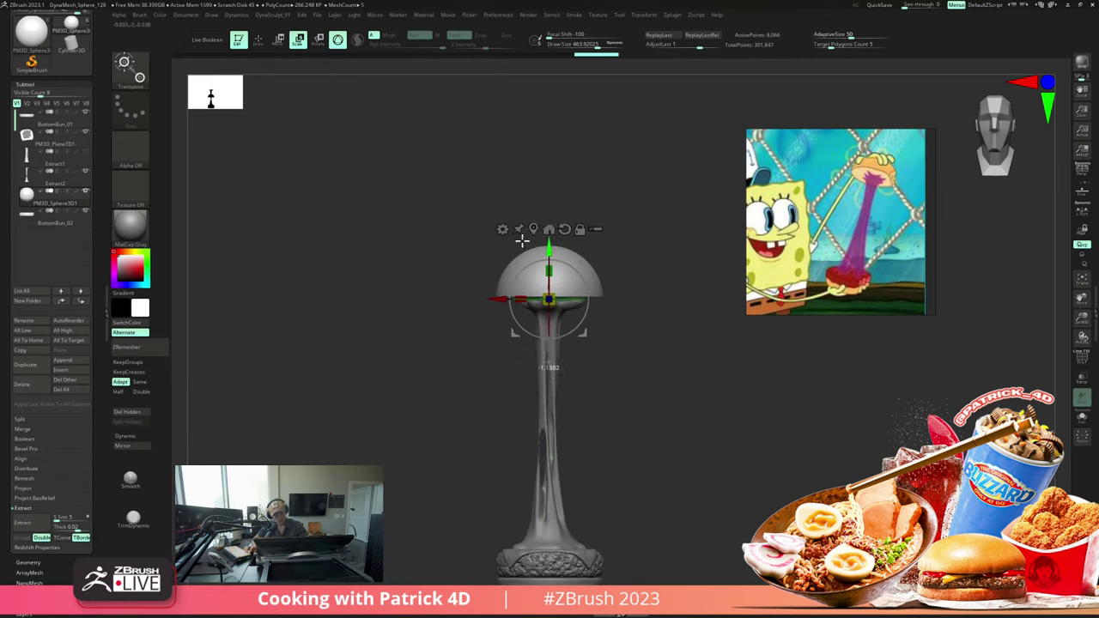
Step: Display the dome's polyframe and split its curved surface and flat underside into polygroups with Groups By Normals
drag(397, 335, 369, 281)
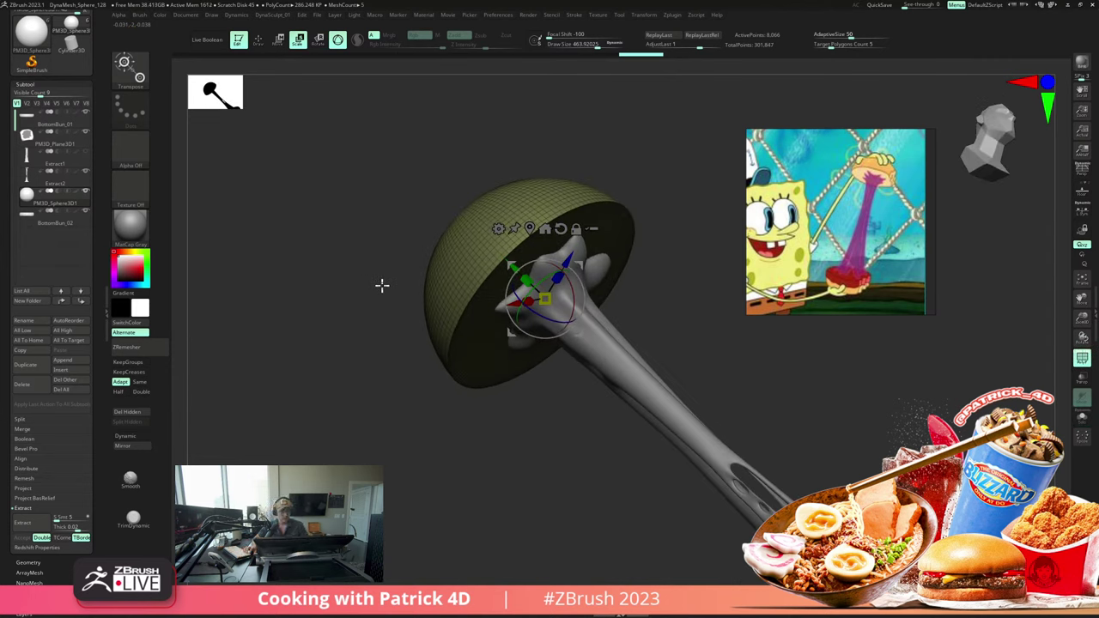
drag(4, 451, 4, 286)
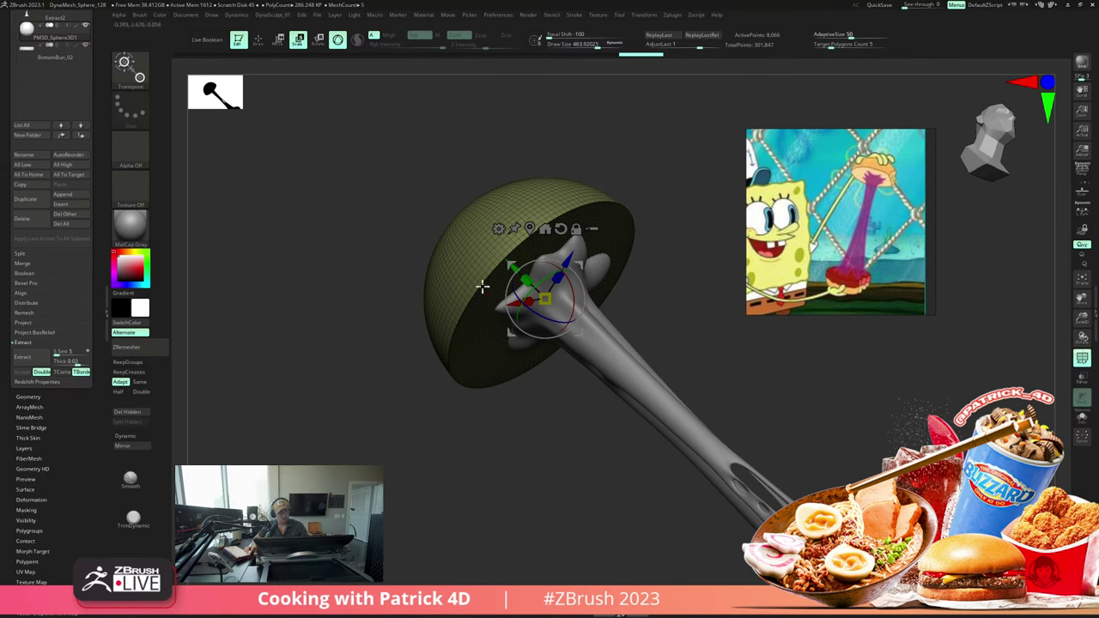
click(28, 530)
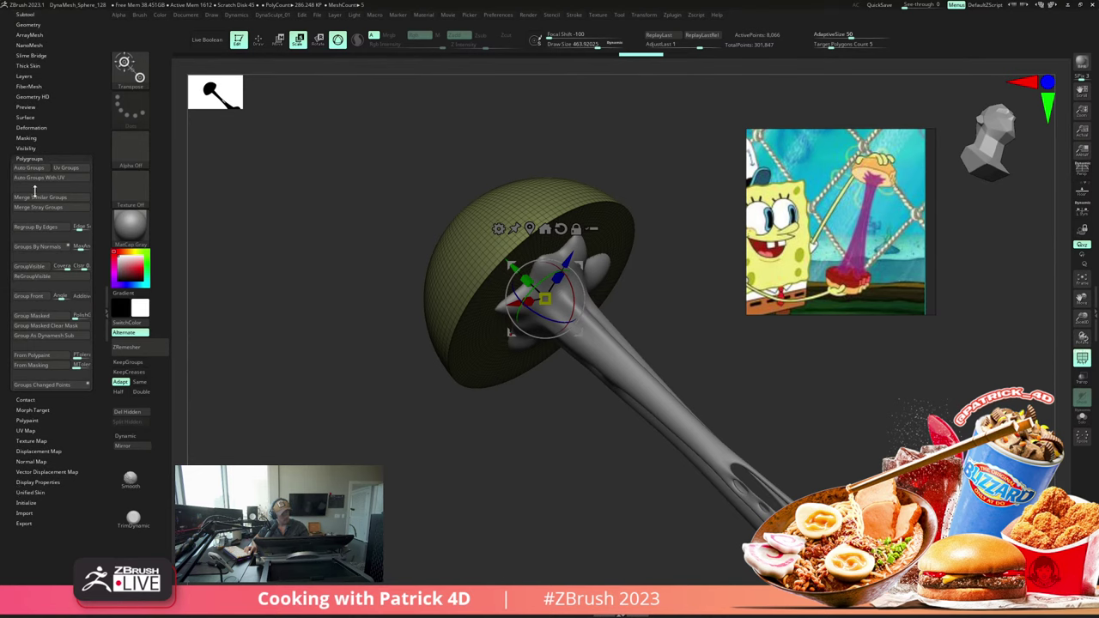
click(34, 246)
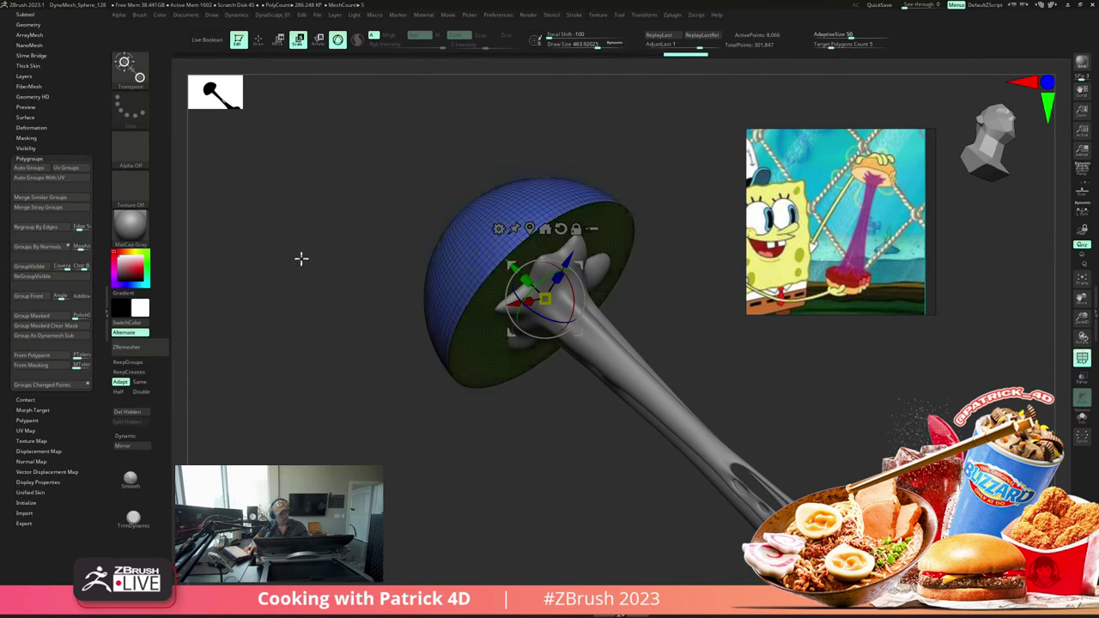
mouse_move(300, 258)
mouse_down()
mouse_move(287, 246)
mouse_move(294, 253)
mouse_up()
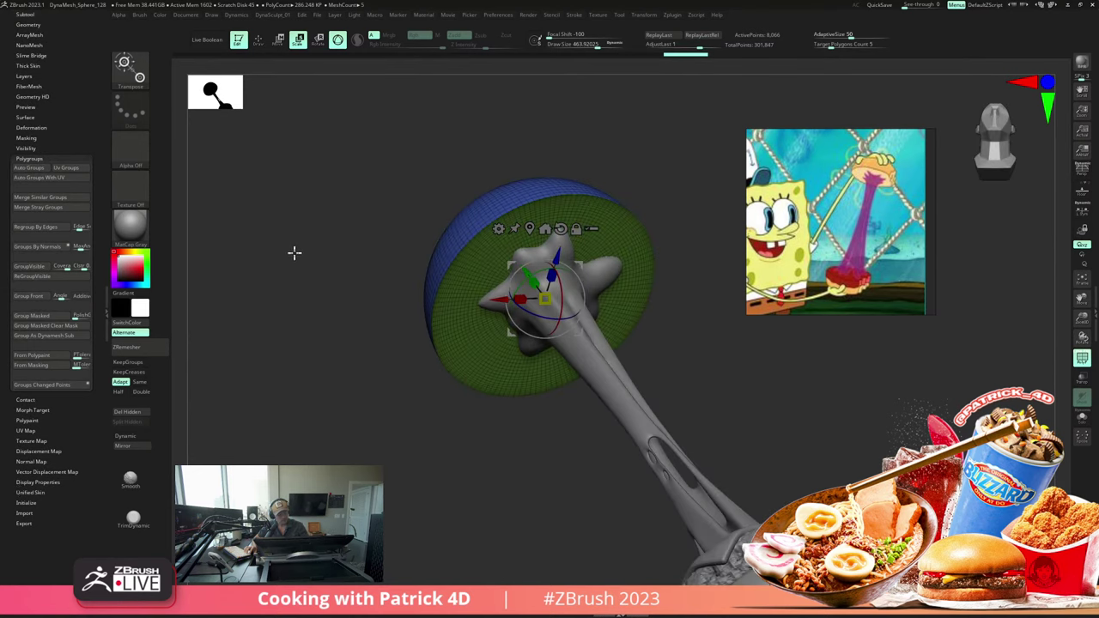
Step: Return to Draw mode and set ZRemesher to the Half target with KeepGroups enabled
click(256, 44)
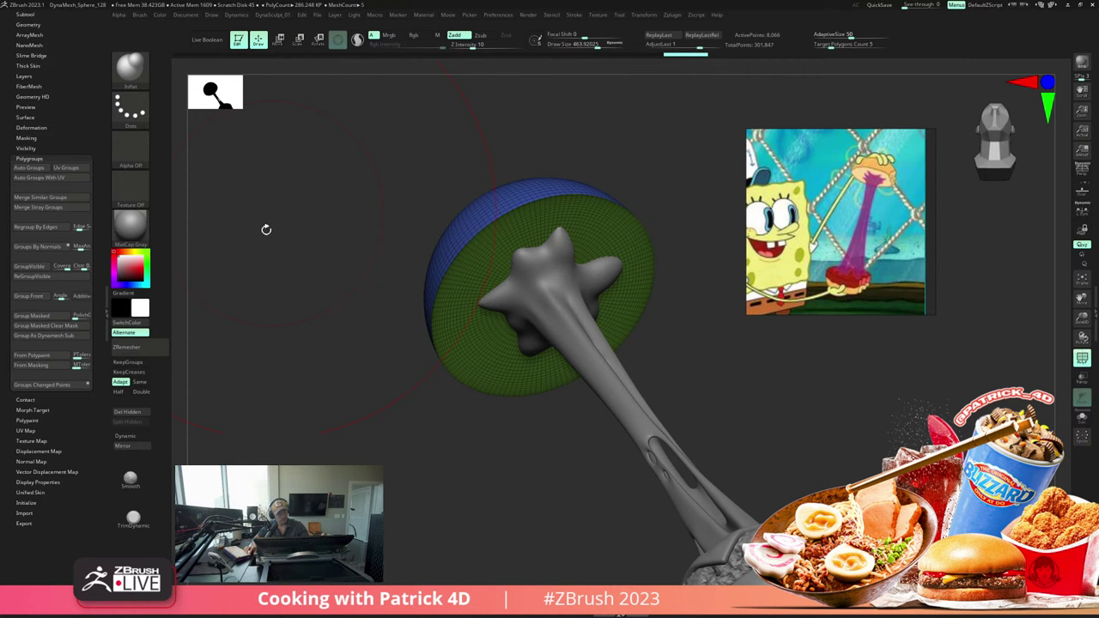
click(26, 25)
click(39, 230)
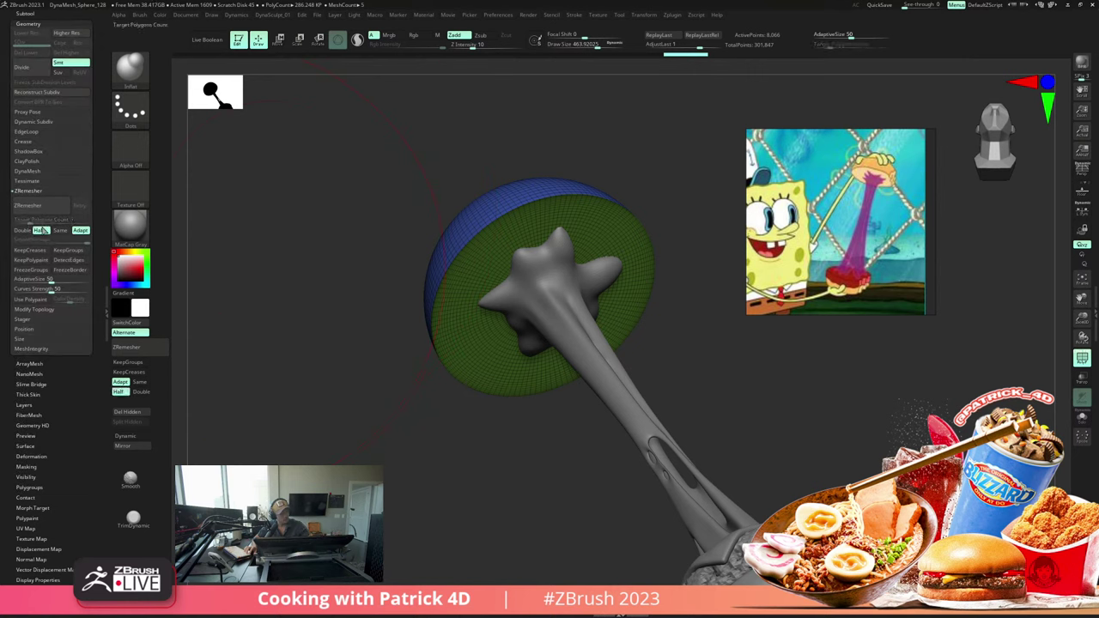
click(68, 250)
Step: Try remeshing the dome twice with ZRemesher at SmoothGroups 0
click(28, 205)
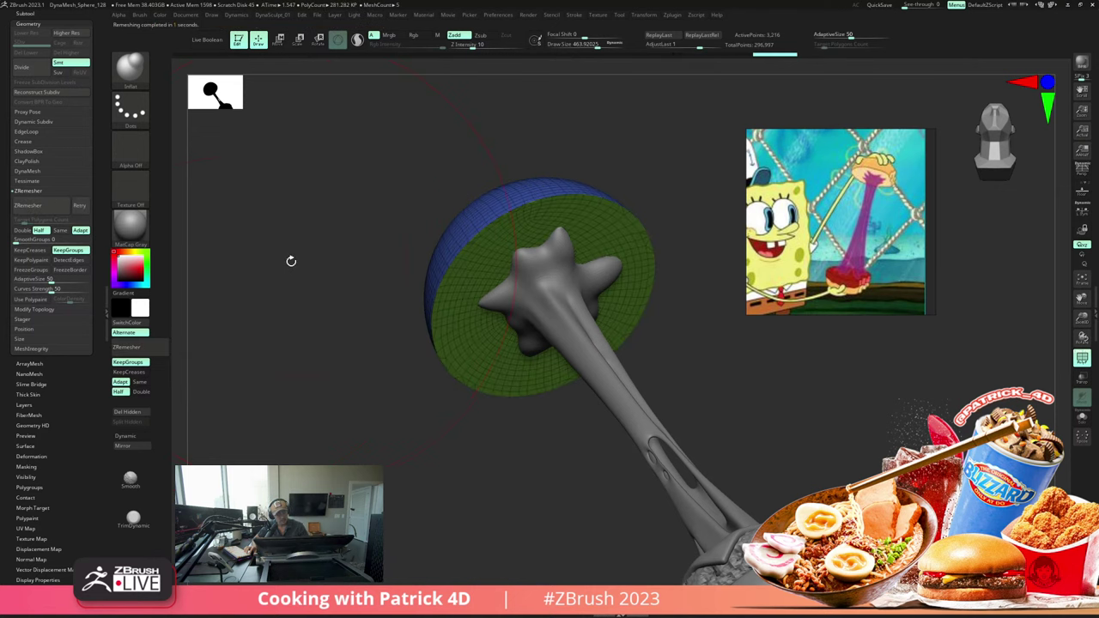
click(27, 205)
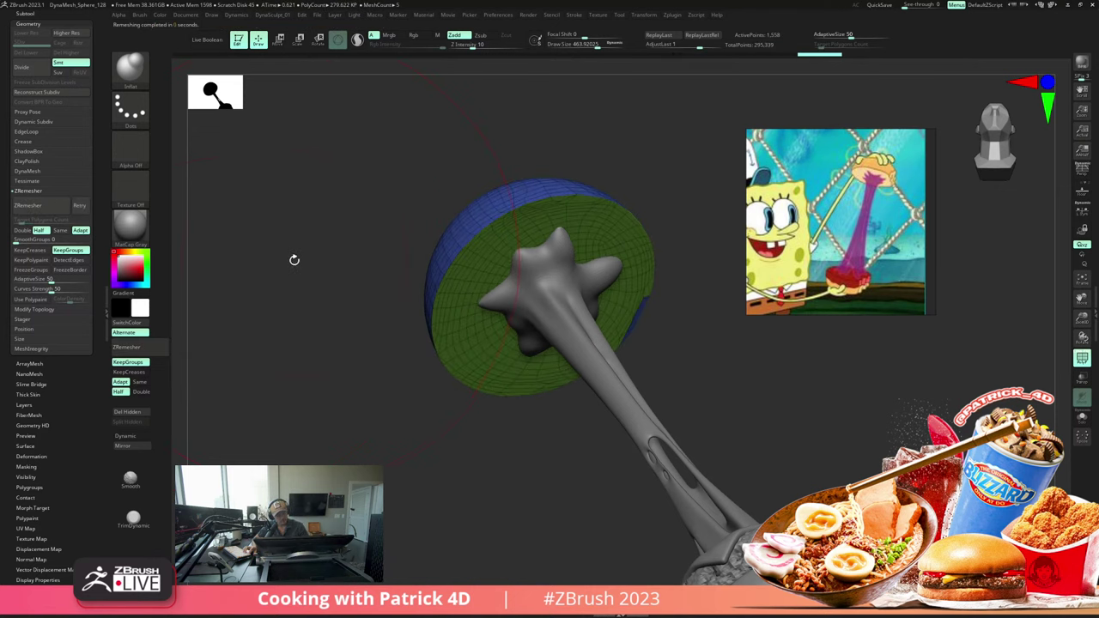
key(ctrl+z)
key(ctrl+z)
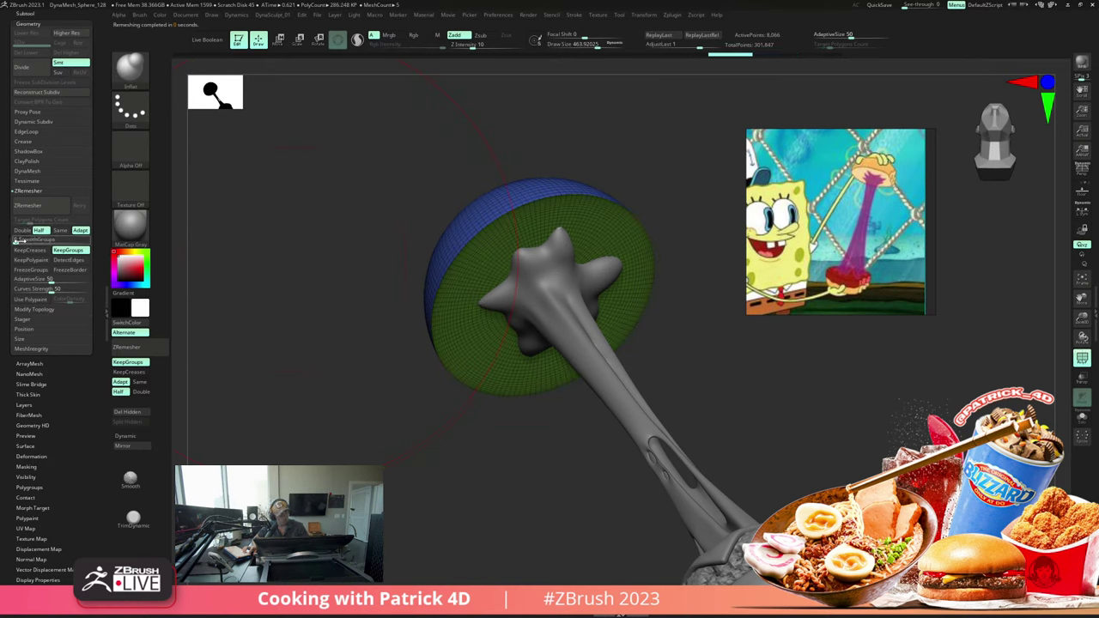
Step: Try remeshing the dome with ZRemesher at a SmoothGroups value of about 0.97
click(27, 205)
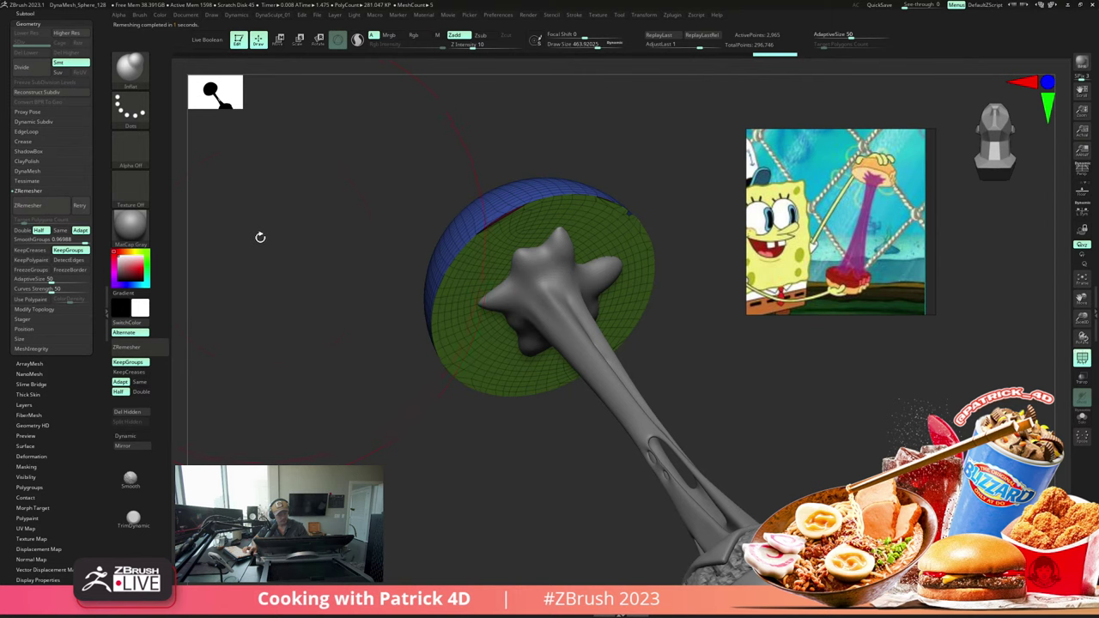
click(29, 206)
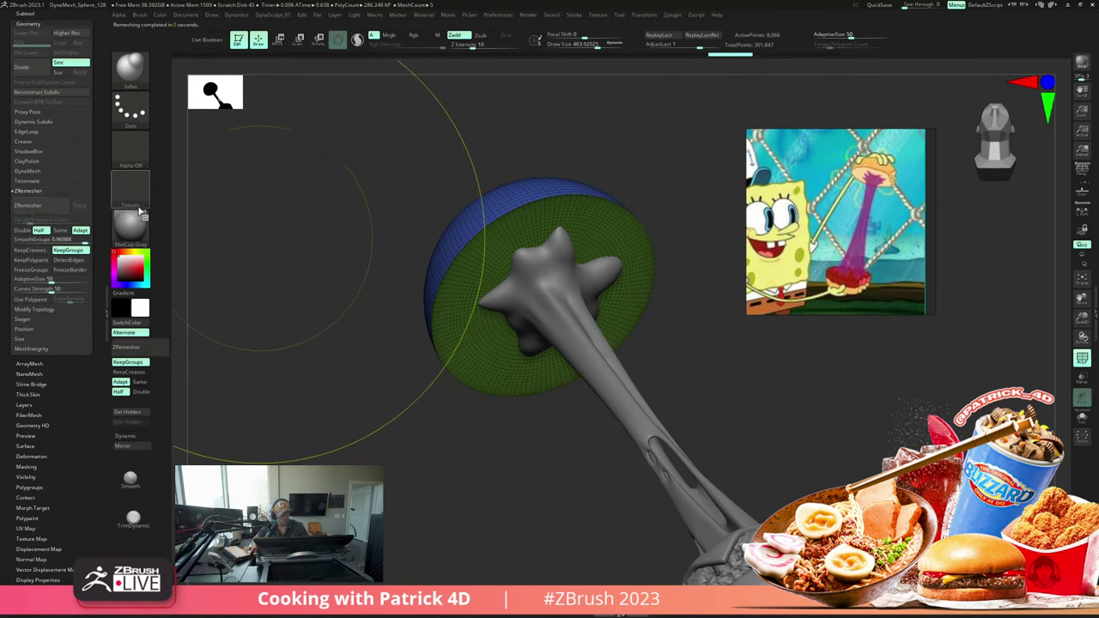
drag(266, 287, 304, 278)
Step: Flatten the dome along its vertical axis to about 0.9 of its height and isolate it, viewed from below
click(298, 40)
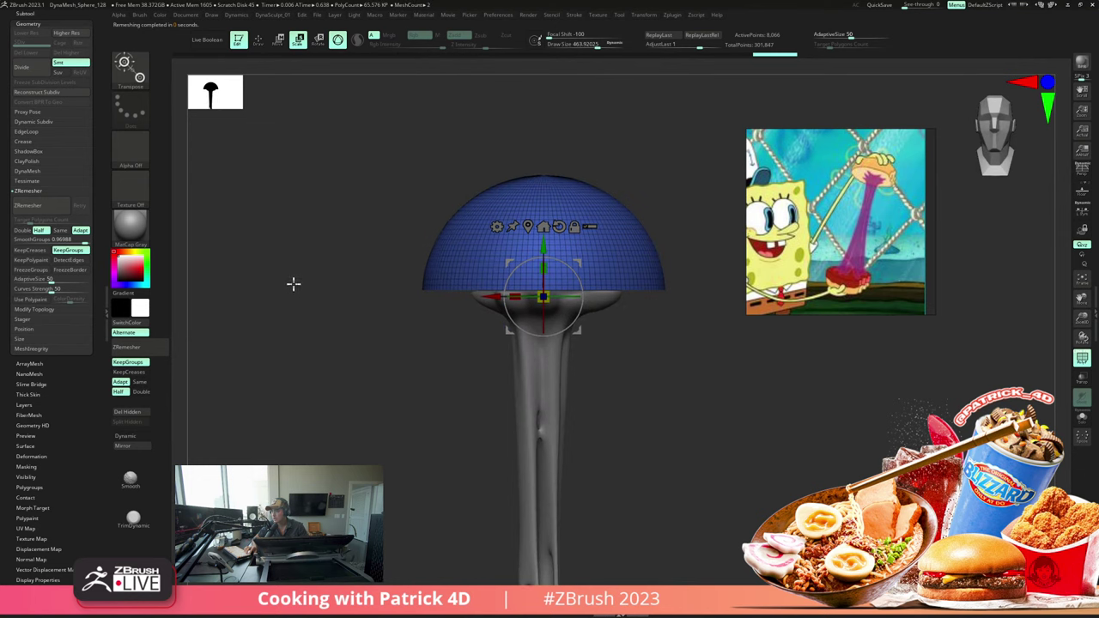
alt+drag(305, 297, 297, 266)
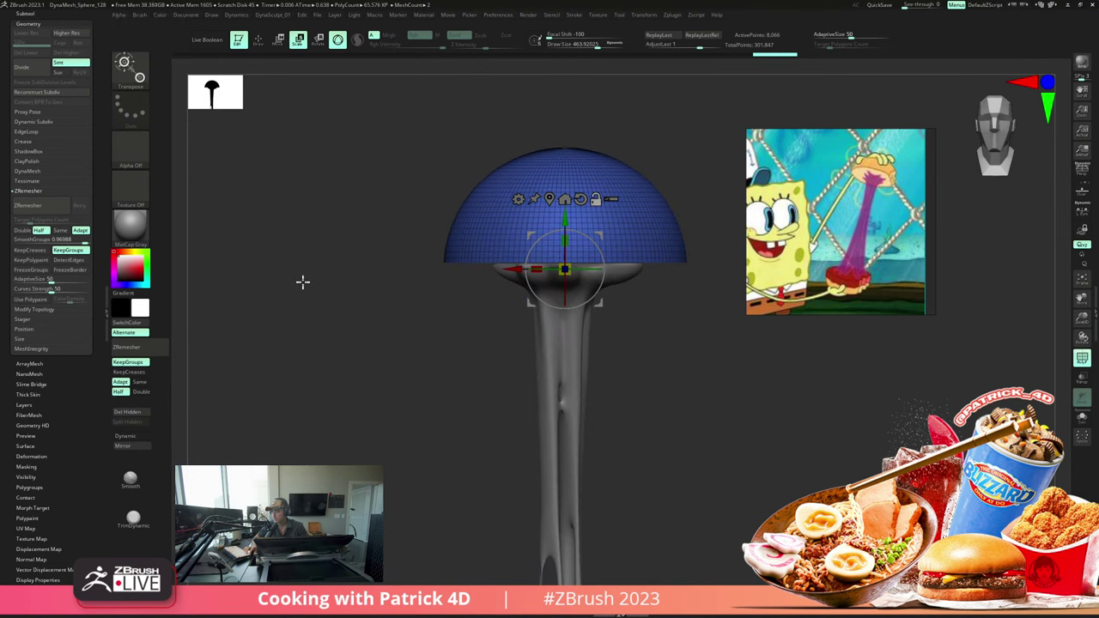
mouse_move(302, 282)
mouse_down()
mouse_move(297, 255)
mouse_move(319, 288)
mouse_up()
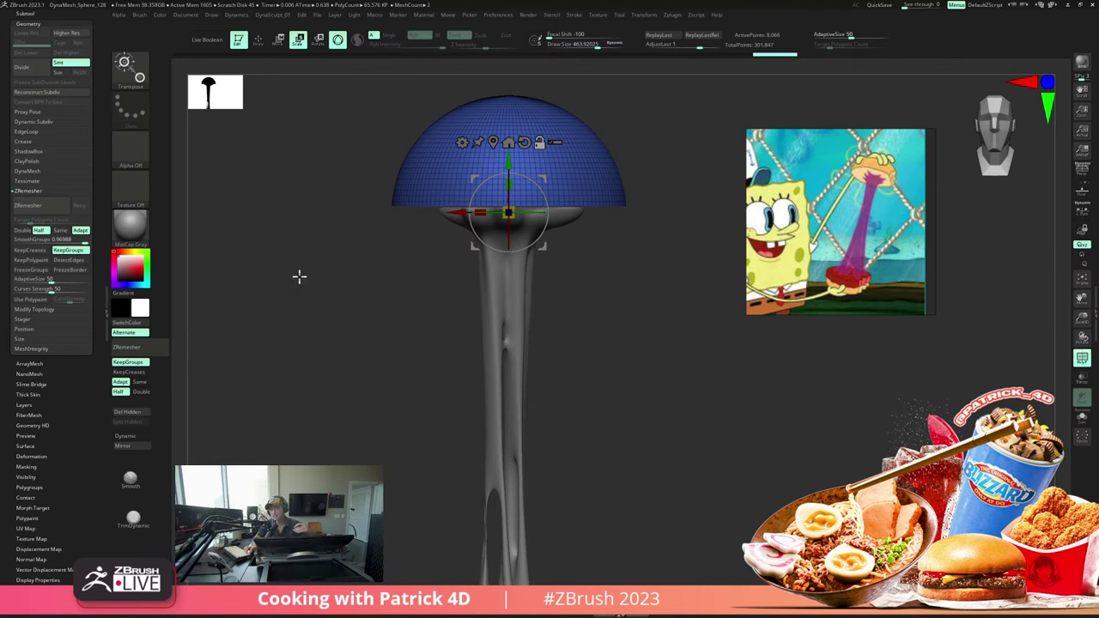
alt+drag(352, 282, 388, 235)
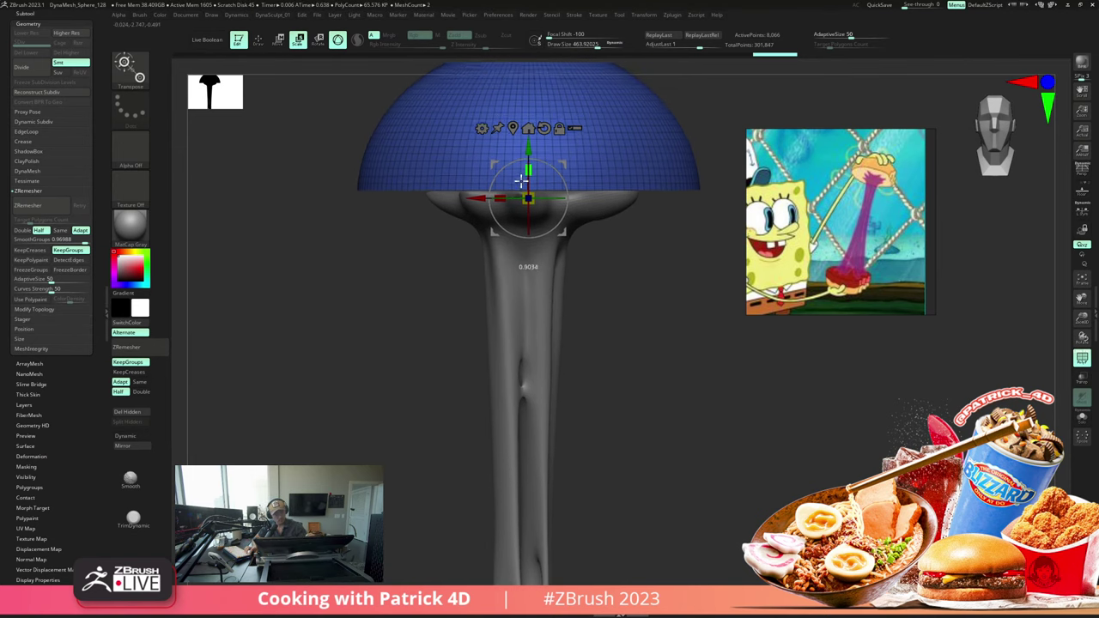
shift+drag(364, 254, 370, 198)
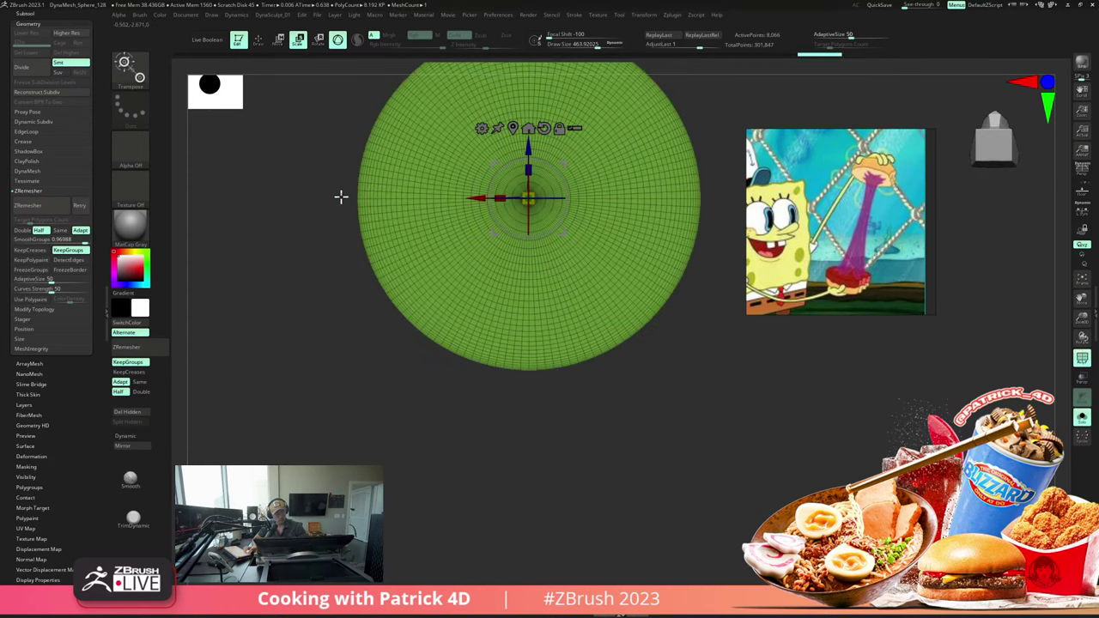
Step: Try remeshing the isolated dome with SmoothGroups set to about 0.33
drag(51, 240, 38, 240)
click(28, 205)
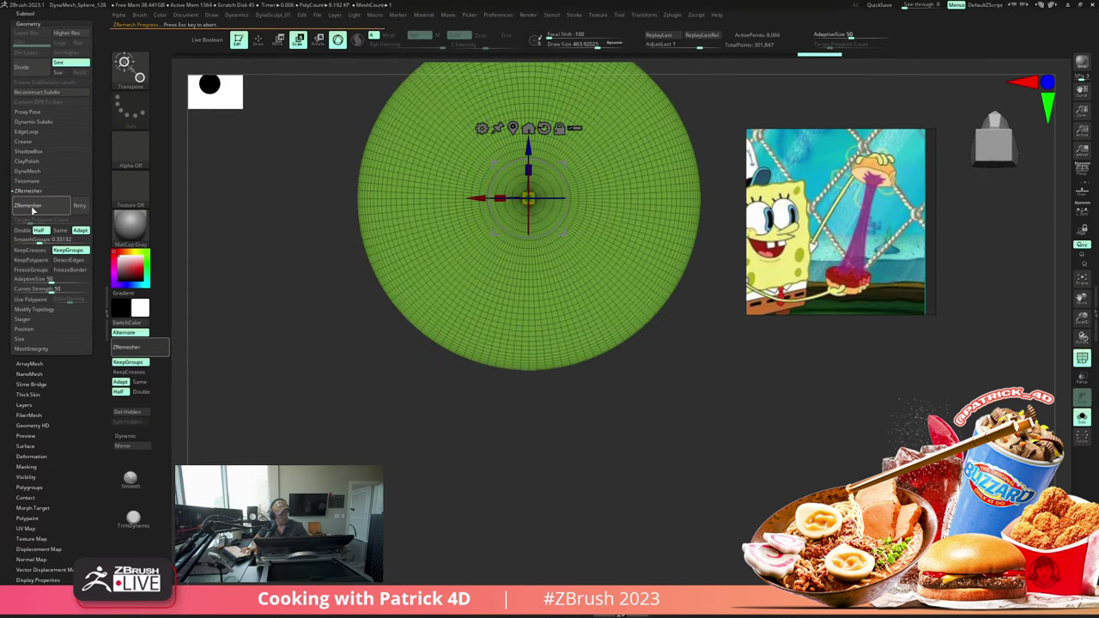
drag(277, 221, 274, 245)
key(ctrl+d)
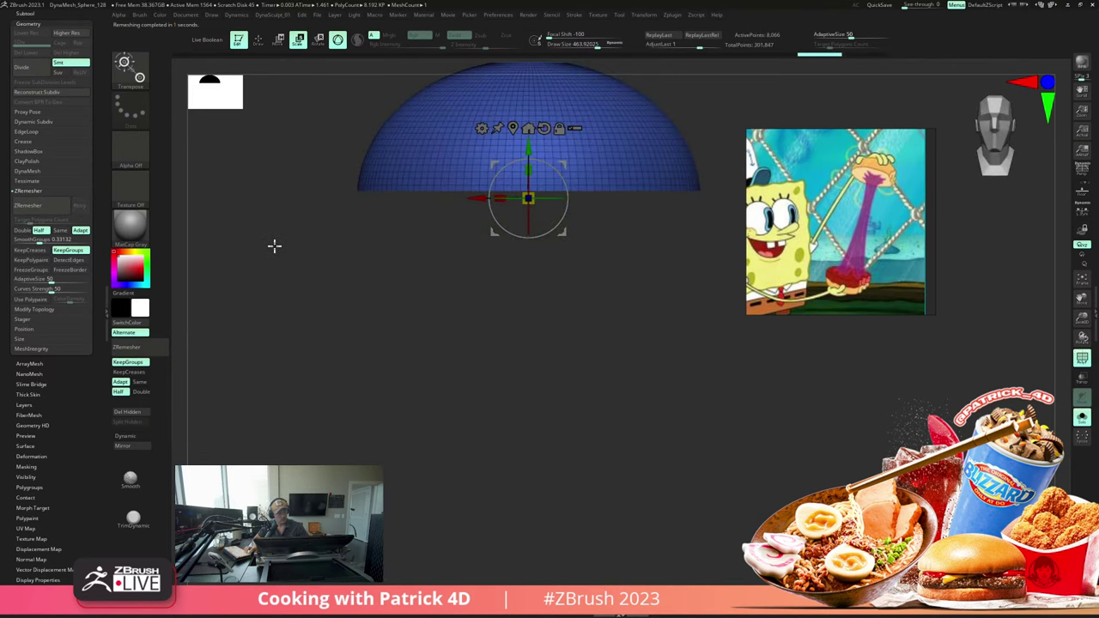
Step: Convert the dome to a DynaMesh at resolution 128 and ZRemesh it at half density with polygroups kept
click(32, 171)
click(34, 185)
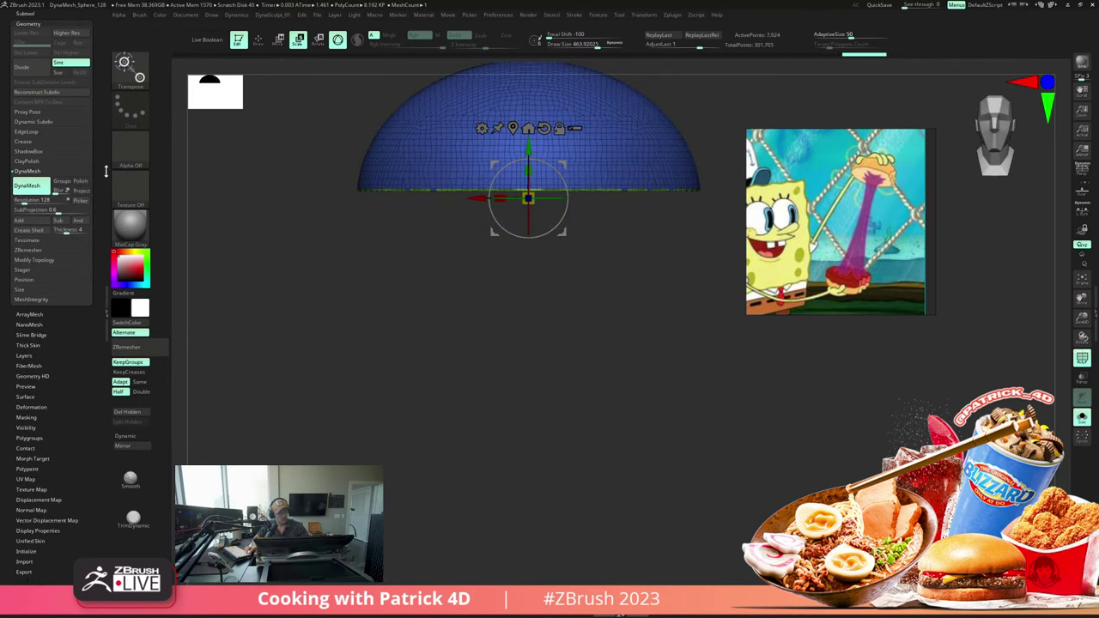
click(27, 249)
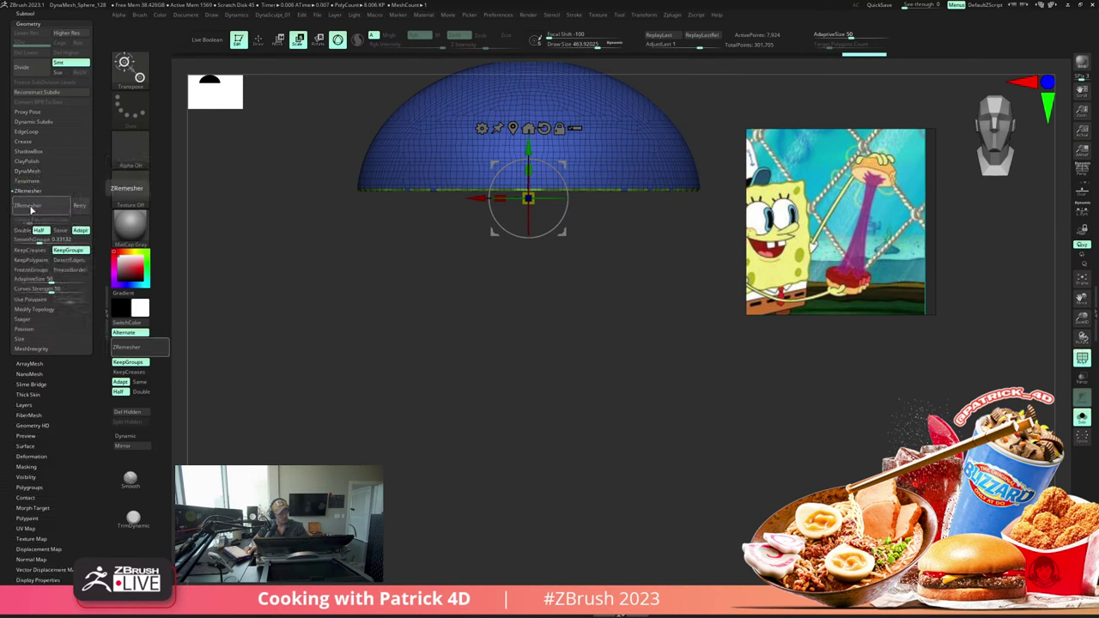
click(27, 205)
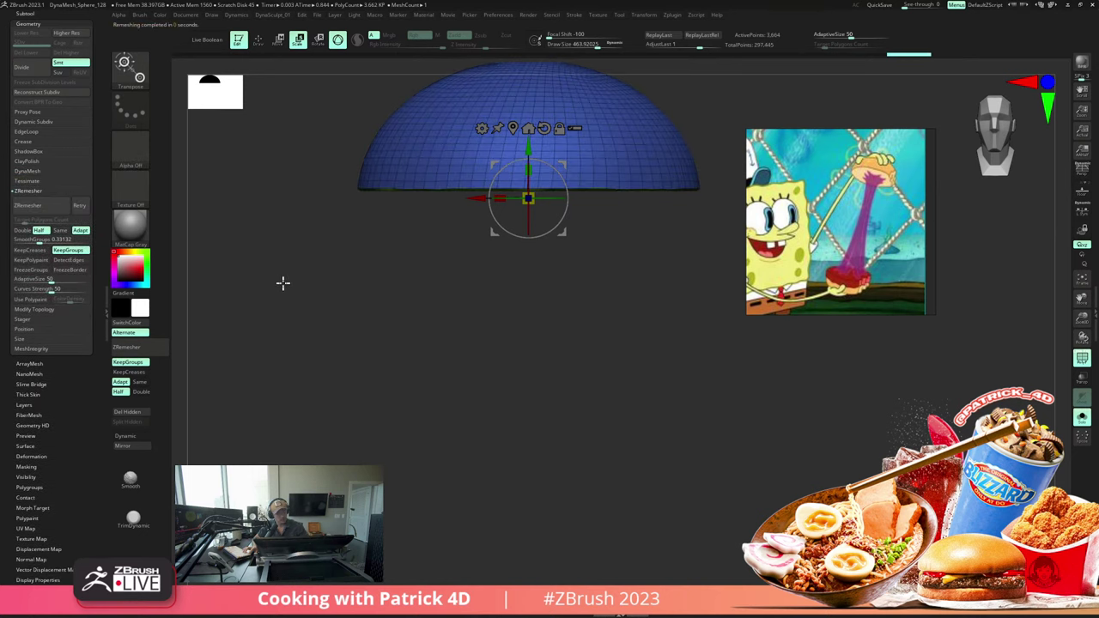
Step: Set SmoothGroups to 0 and ZRemesh the dome two more times at half density for a low-poly mesh
drag(283, 283, 273, 229)
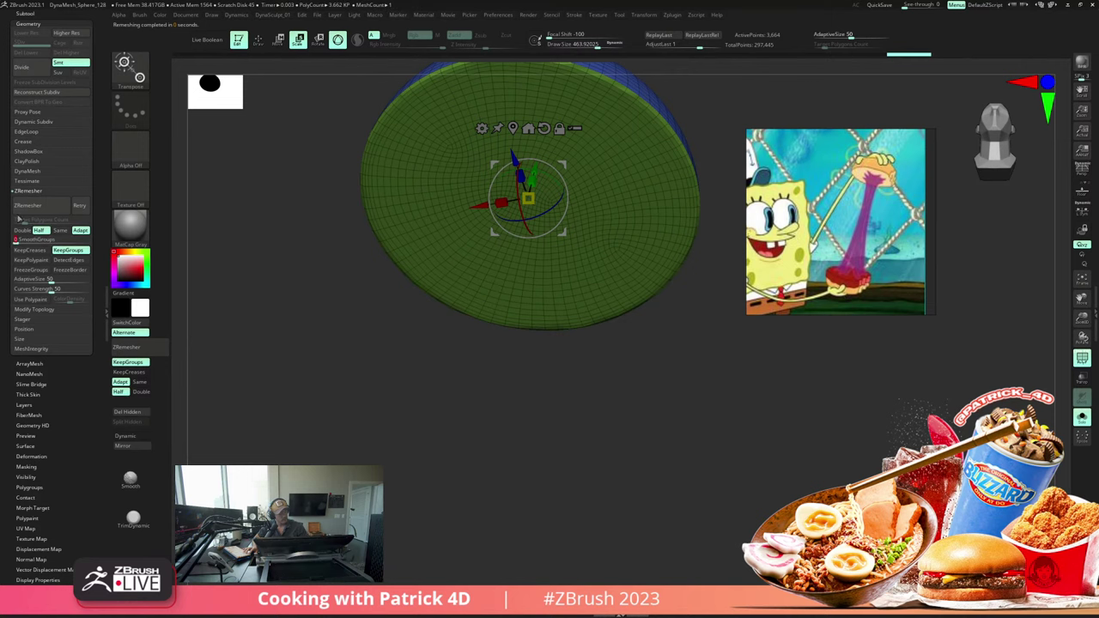
click(28, 205)
mouse_move(288, 259)
shift+mouse_down()
mouse_move(280, 241)
mouse_move(290, 274)
shift+mouse_up()
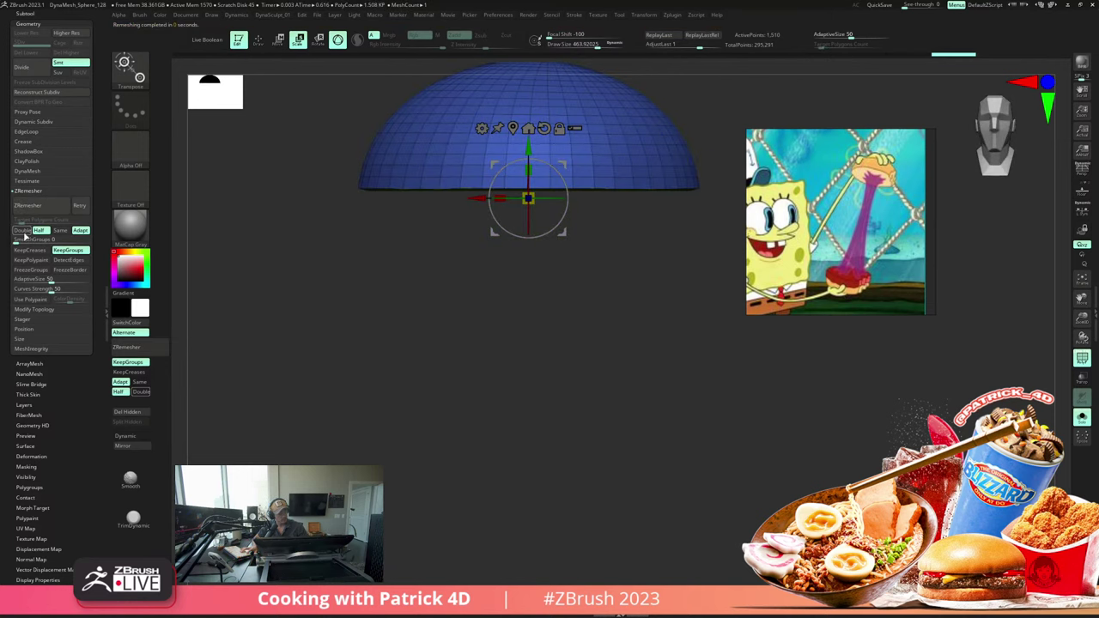
click(33, 212)
drag(273, 256, 251, 229)
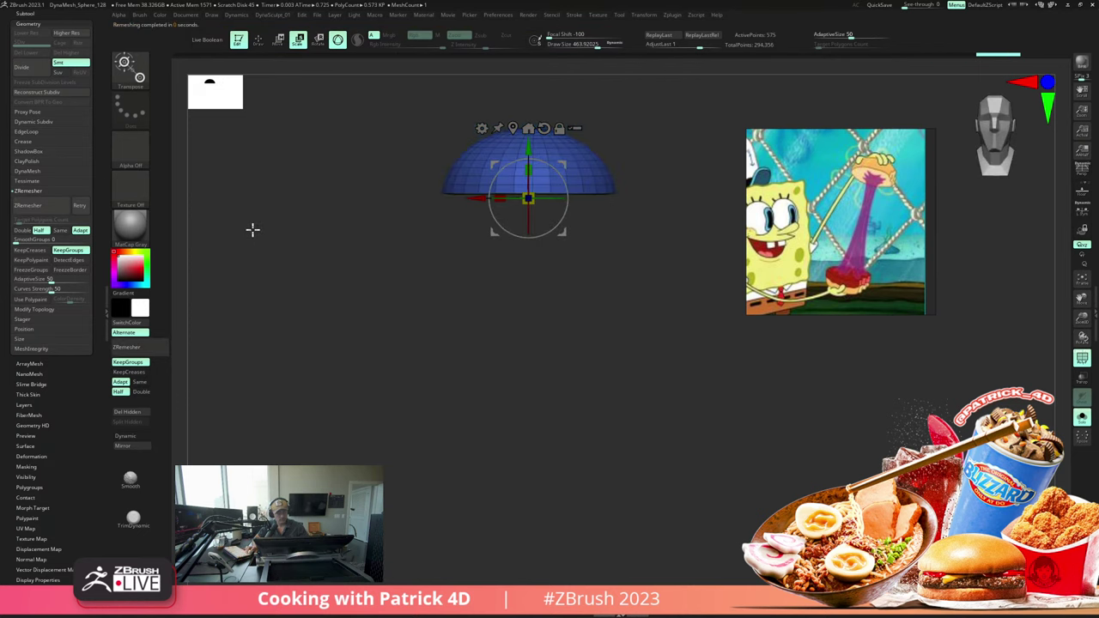
Step: Subdivide the remeshed dome to subdivision level 5 and hide its polyframe
key(ctrl+d)
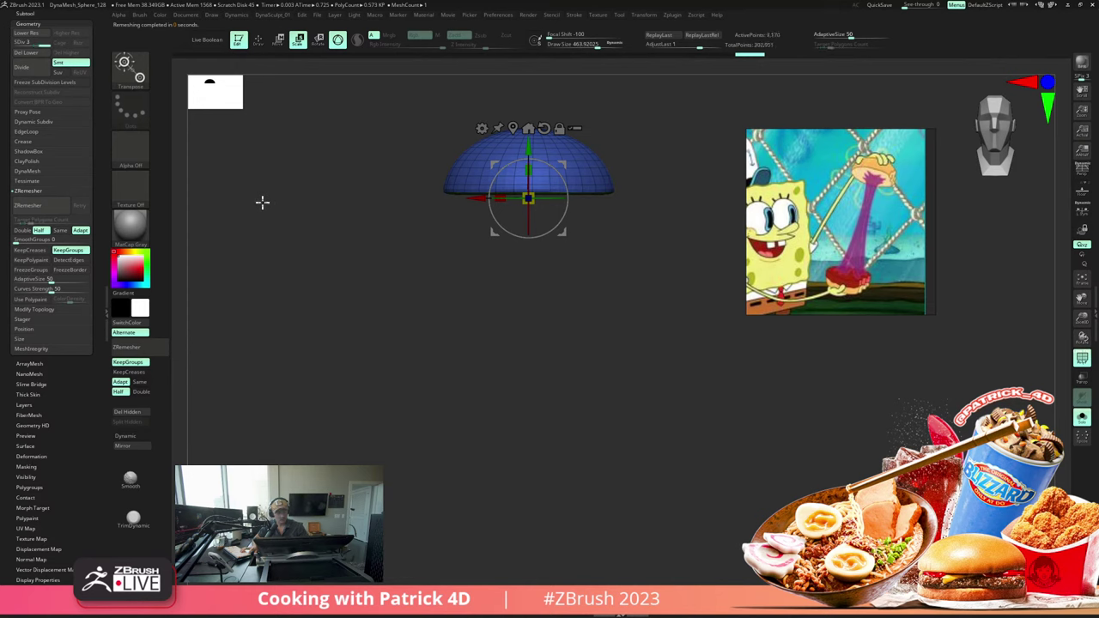
key(ctrl+d)
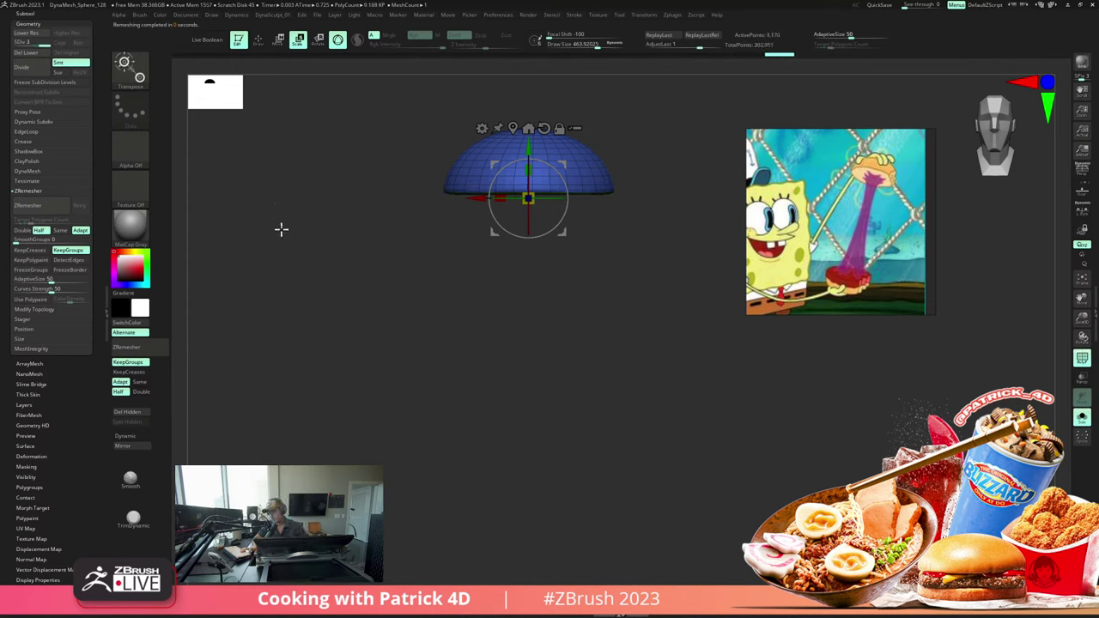
key(shift+f)
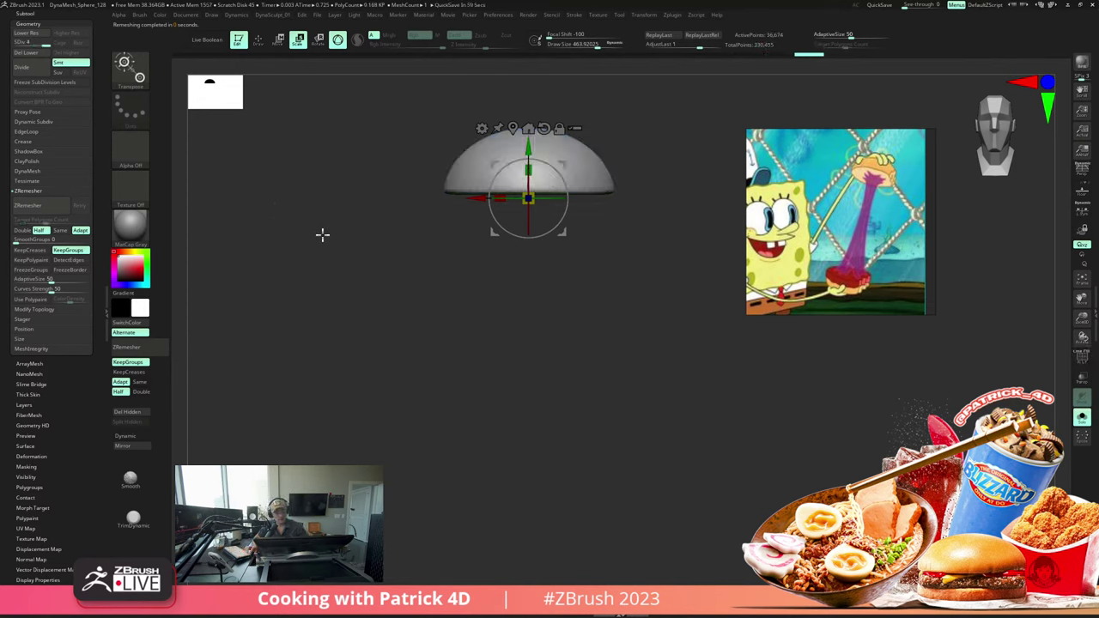
key(ctrl+d)
key(ctrl+d)
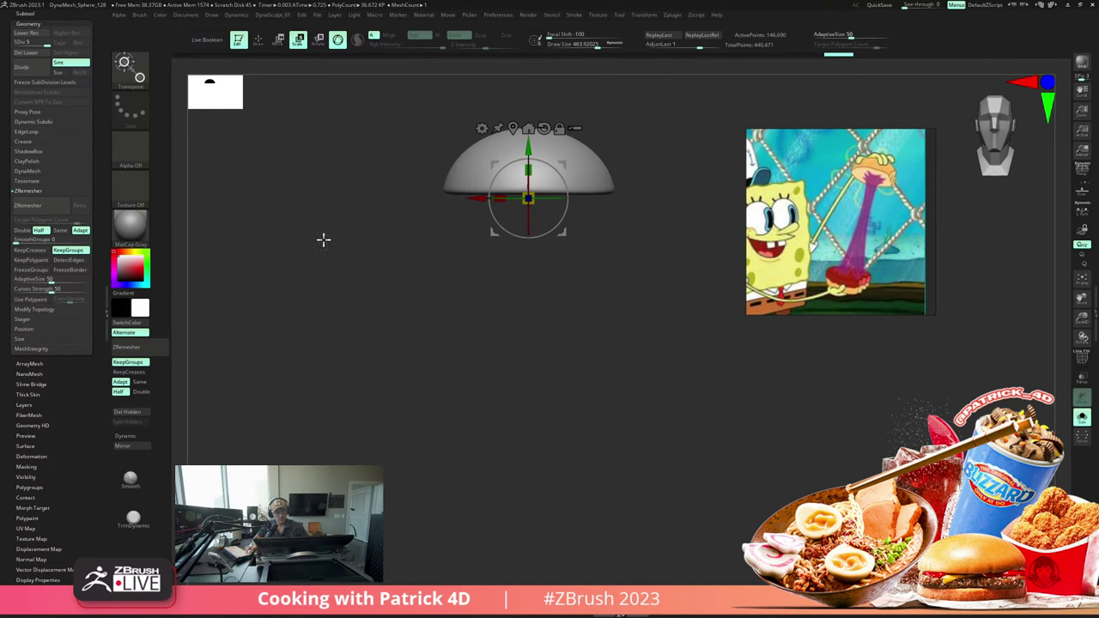
Step: Adjust the subdivided dome's height by scaling it along its vertical axis
alt+drag(324, 240, 327, 282)
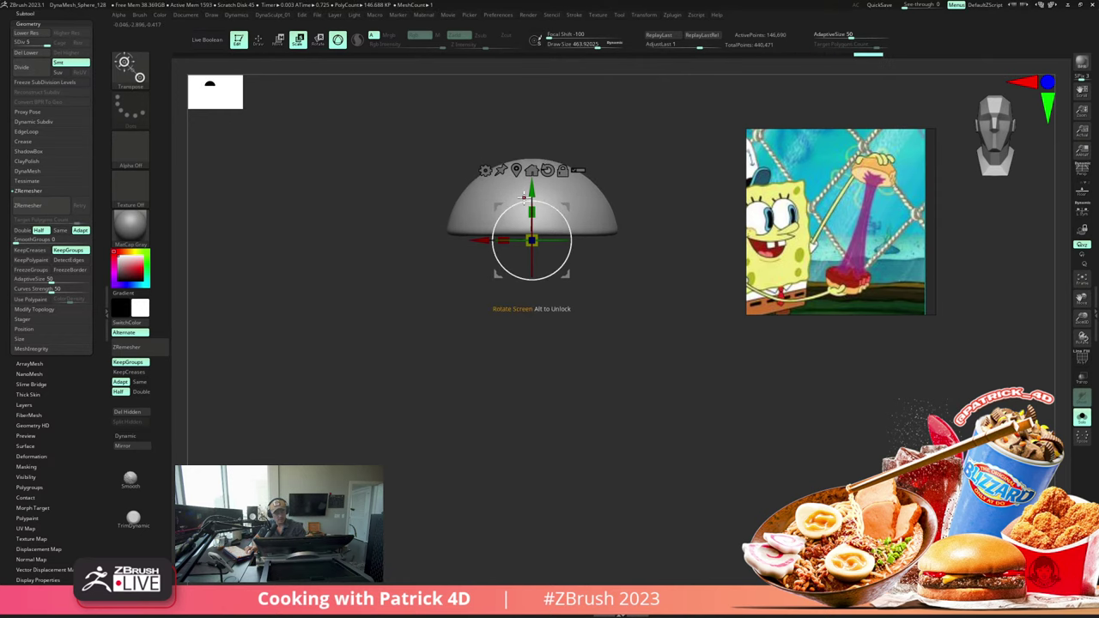
alt+drag(403, 142, 410, 189)
alt+drag(321, 130, 336, 221)
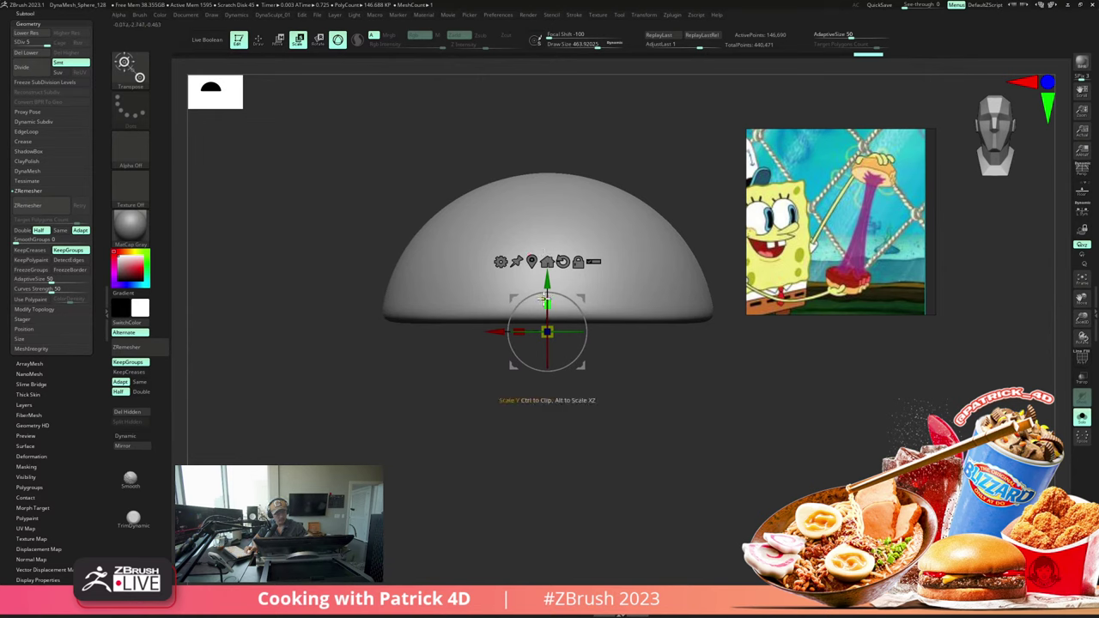
Step: Flatten the top bun's underside by scaling it along Y, and check its polygroups and topology from below
drag(546, 301, 542, 285)
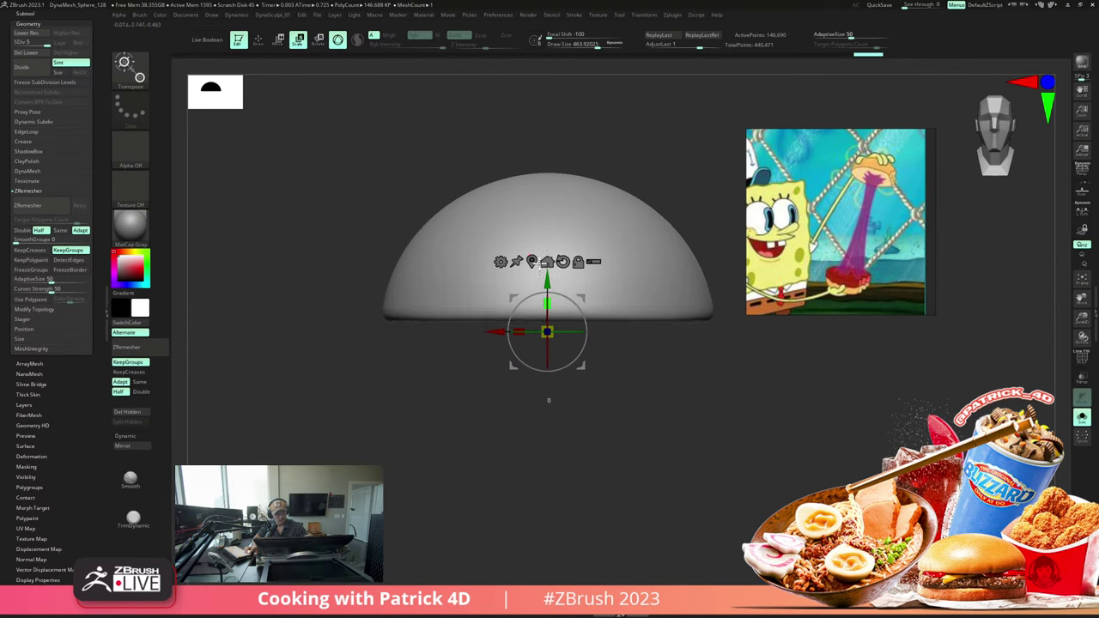
mouse_move(317, 194)
shift+mouse_down()
mouse_move(314, 118)
mouse_move(308, 142)
shift+mouse_up()
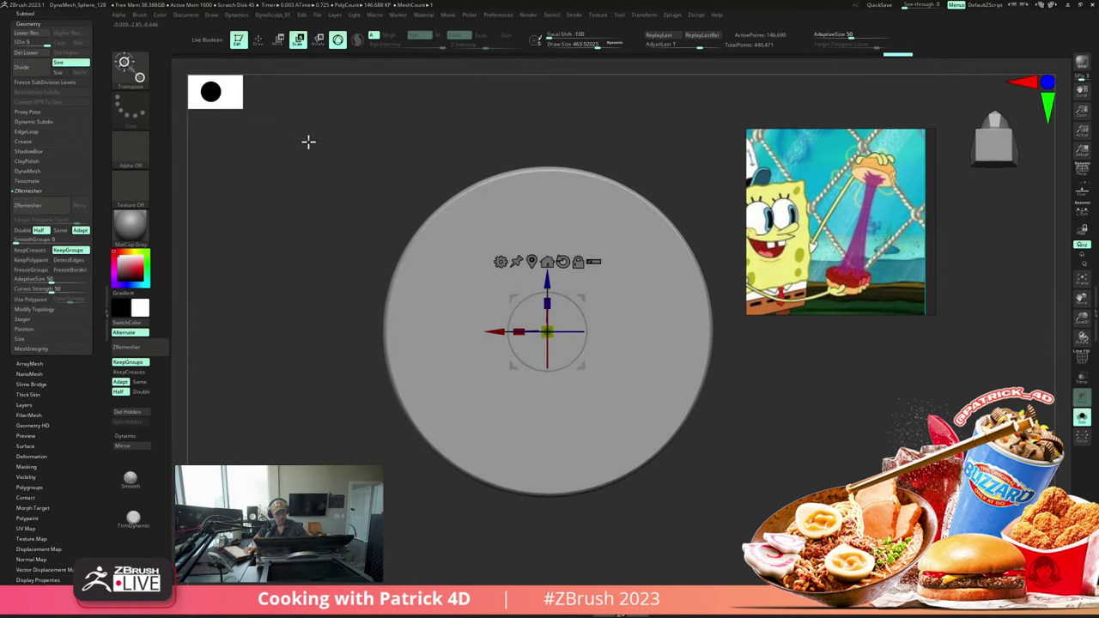
key(shift+f)
click(259, 43)
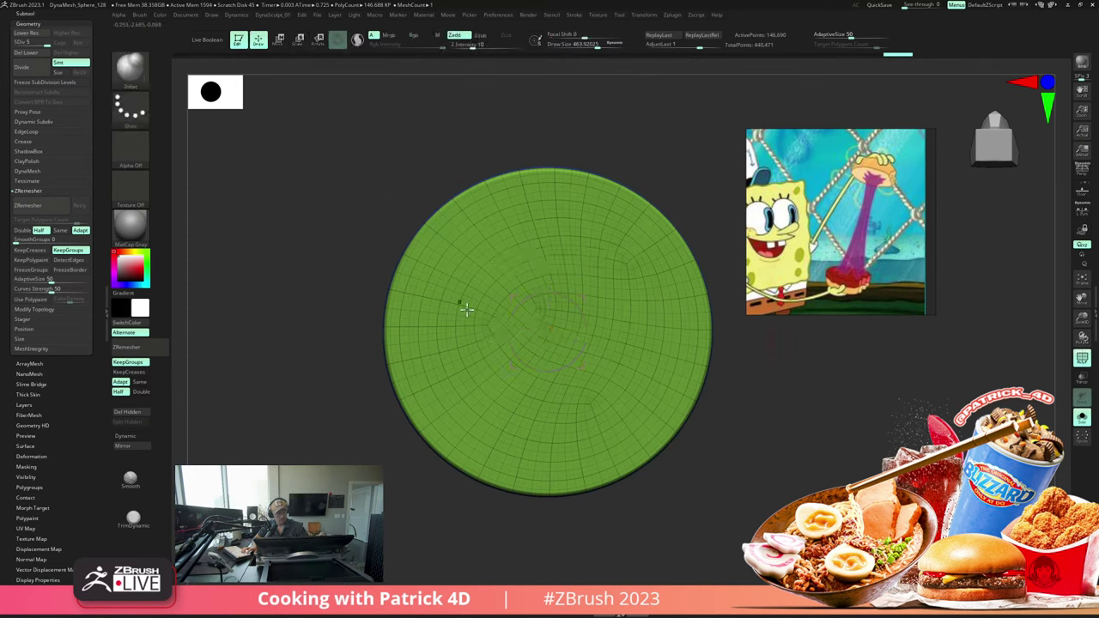
shift+click(547, 306)
mouse_move(352, 215)
shift+mouse_down()
mouse_move(355, 277)
mouse_move(304, 200)
shift+mouse_up()
key(shift+f)
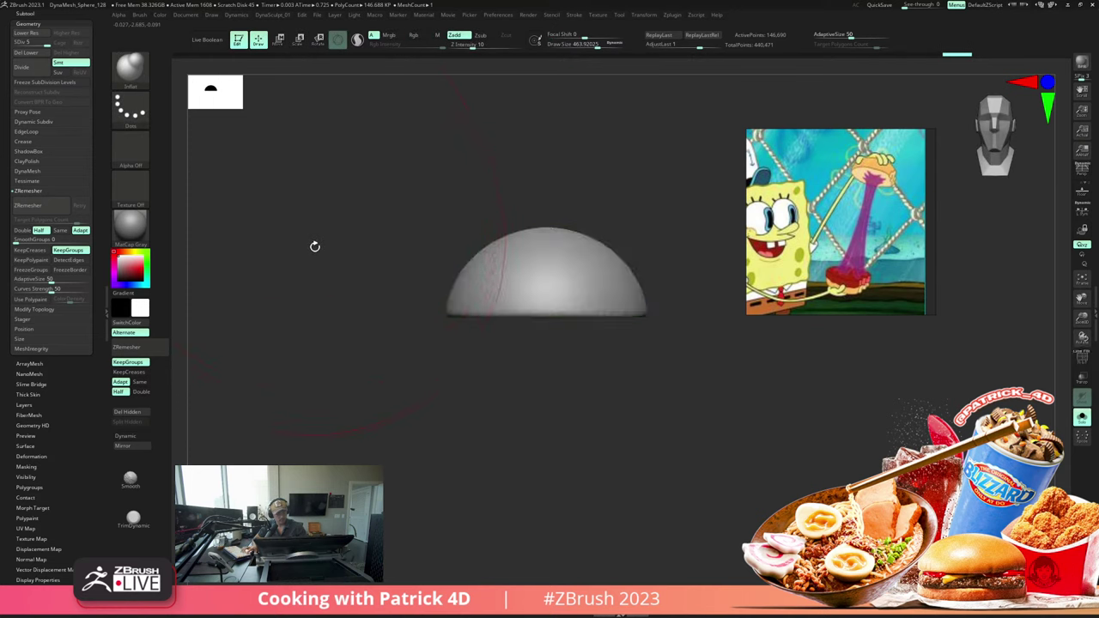
Step: Mask the top bun's dome so that only its flat underside stays unmasked
key(alt+s)
drag(315, 244, 340, 219)
key(alt+s)
right_drag(340, 219, 297, 192)
key(shift+f)
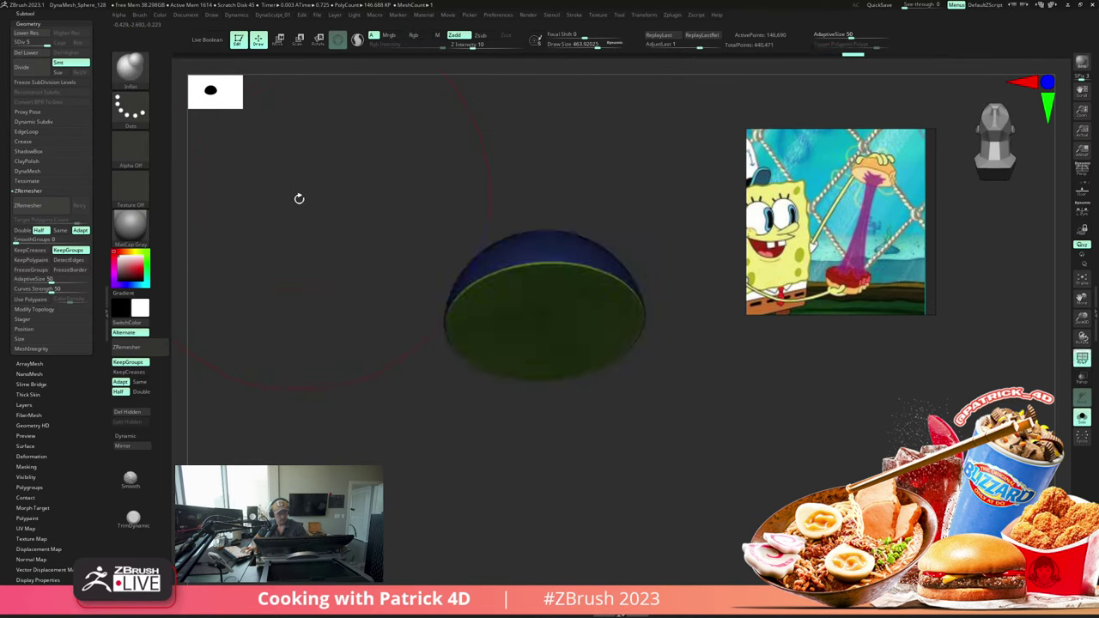
key(shift+f)
right_drag(354, 258, 471, 295)
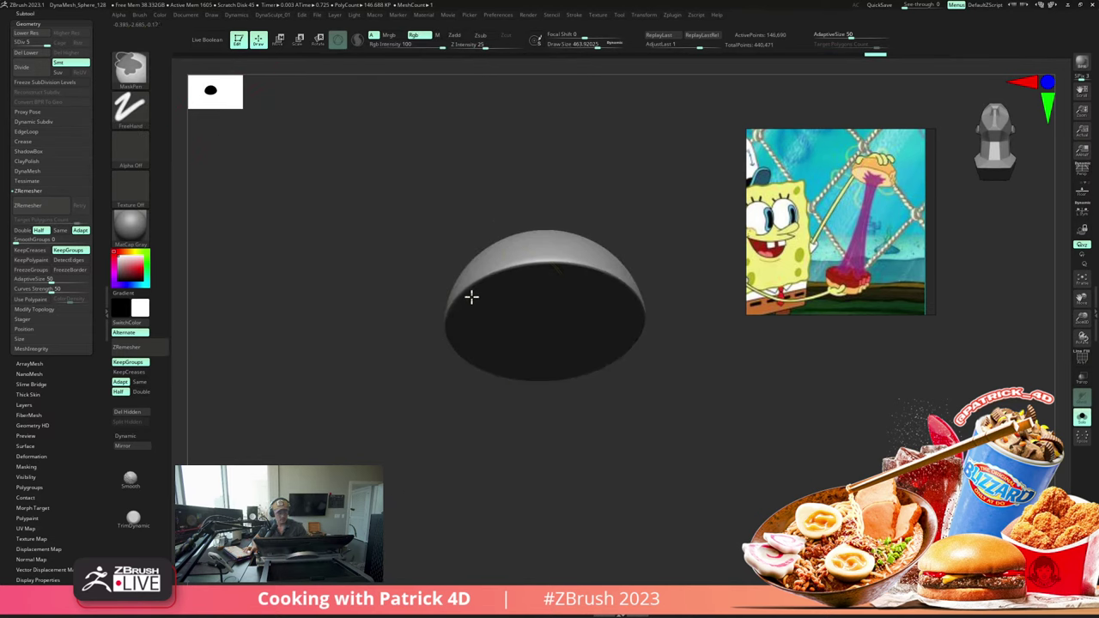
right_drag(428, 254, 386, 225)
ctrl+click(376, 239)
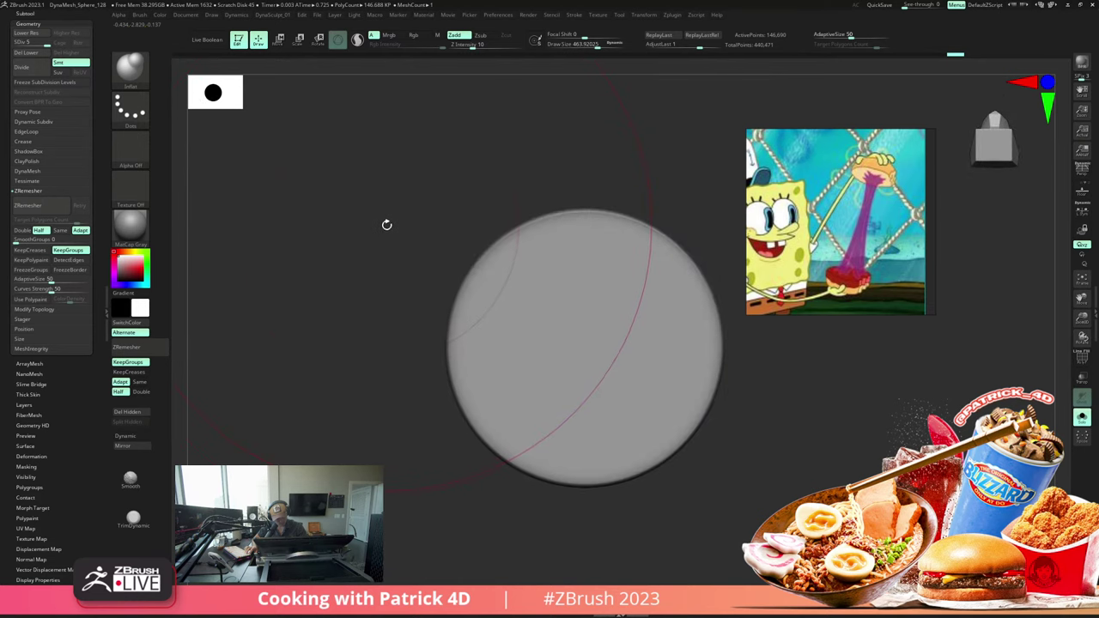
ctrl+click(417, 252)
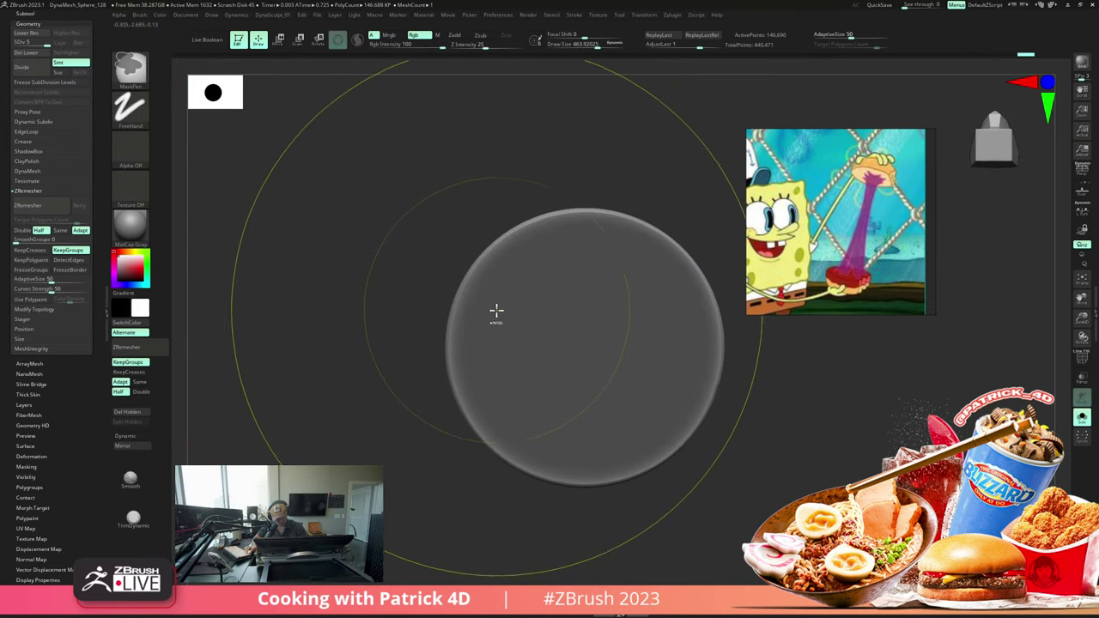
mouse_move(432, 255)
right_down()
mouse_move(386, 276)
mouse_move(351, 228)
right_up()
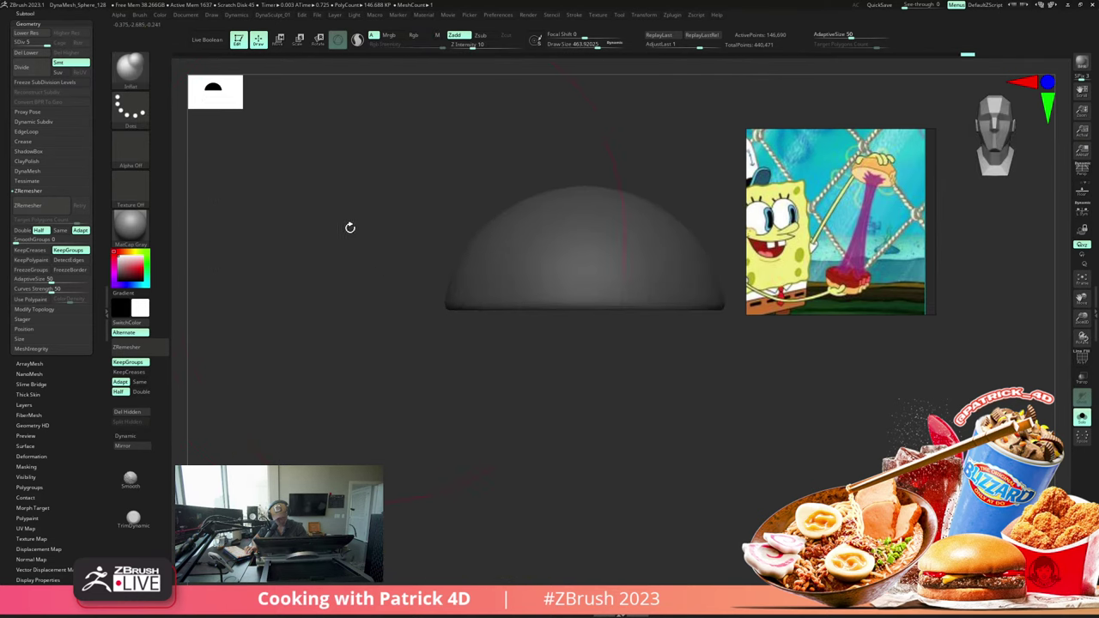
Step: Add surface noise to the bun with a focal shift of 71, a stronger negative strength and an adjusted noise scale
scroll(14, 386, down, 1)
drag(13, 387, 16, 376)
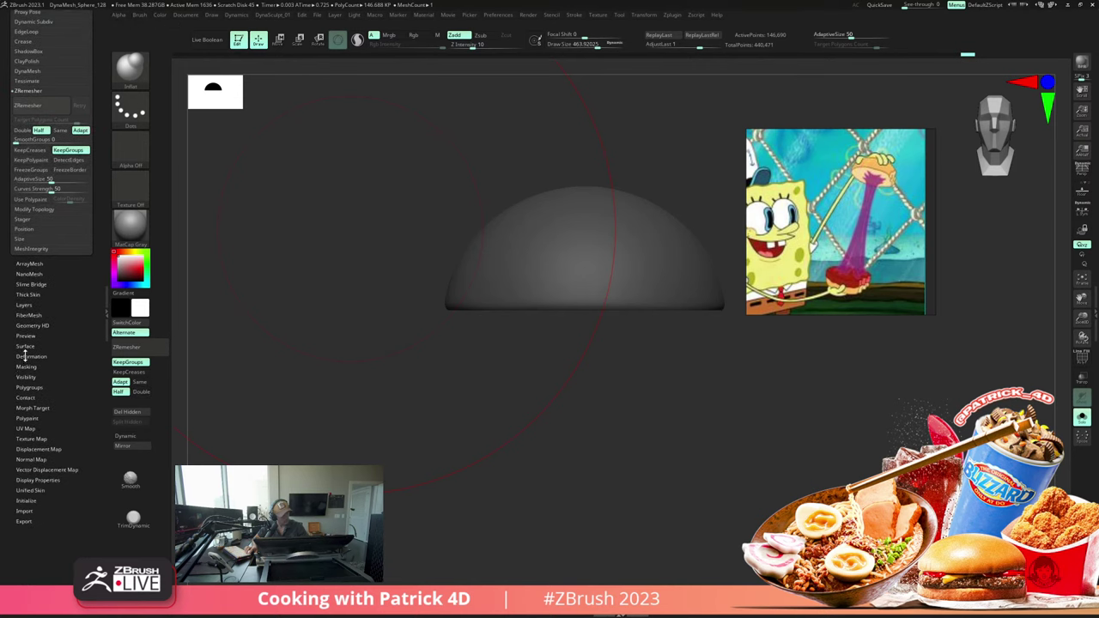
click(25, 346)
click(22, 118)
drag(158, 193, 201, 194)
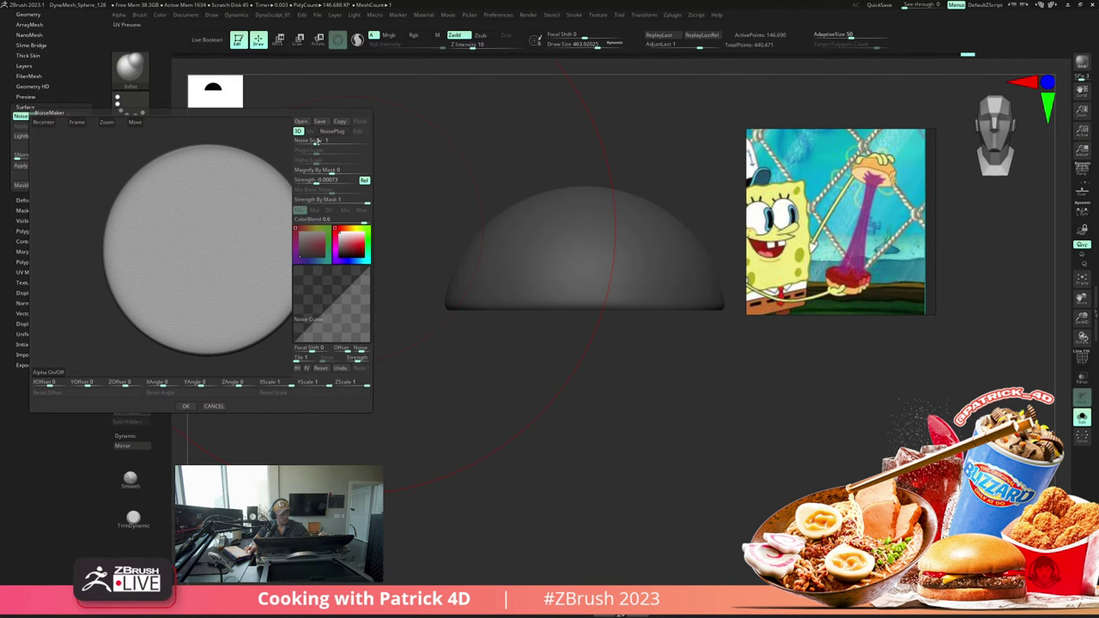
drag(327, 139, 339, 142)
drag(311, 349, 323, 349)
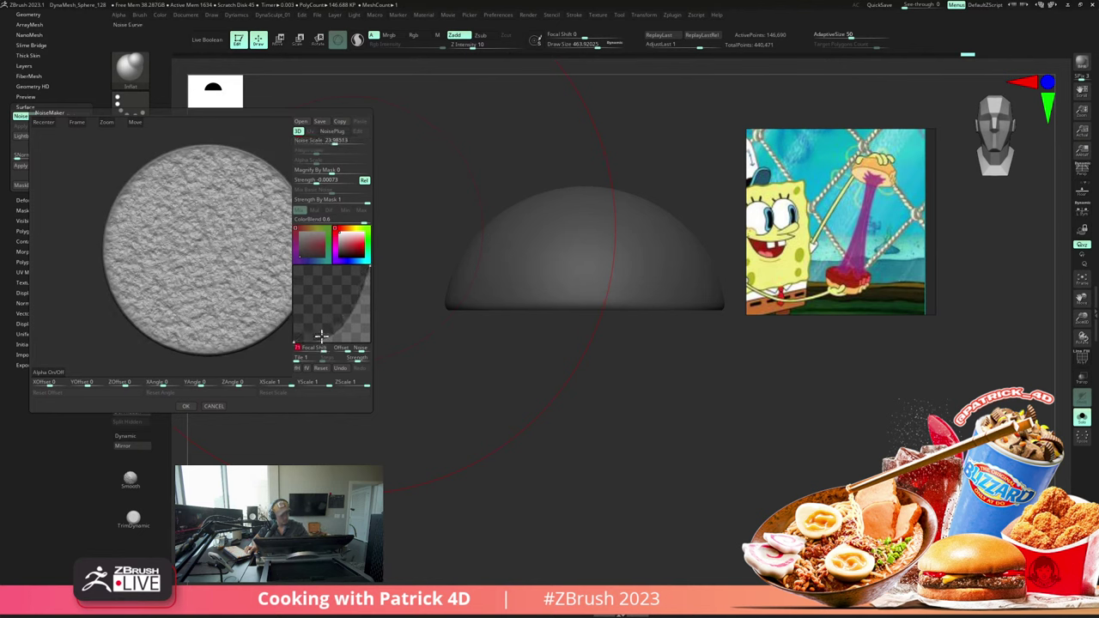
drag(315, 181, 311, 181)
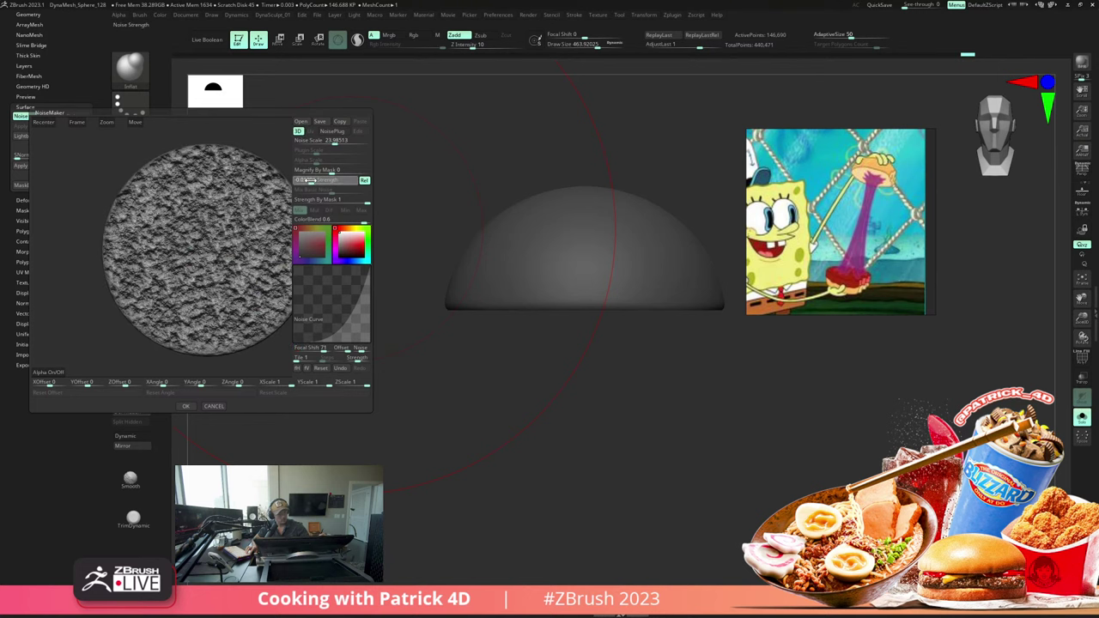
drag(328, 141, 311, 141)
click(185, 405)
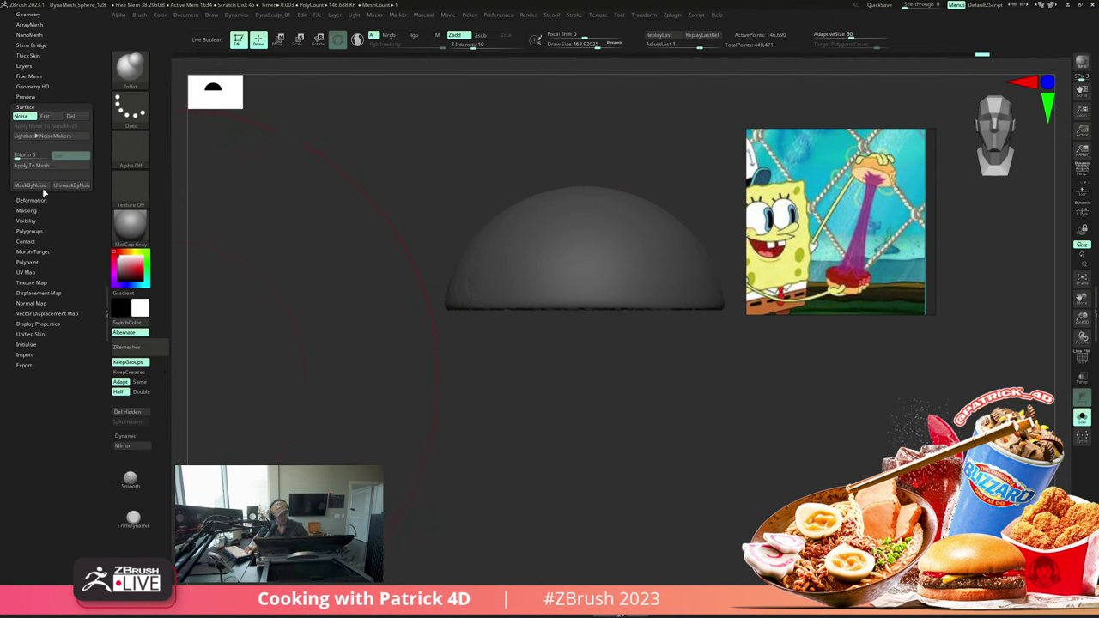
Step: Apply the surface noise to the bun mesh and clear the mask from the dome
click(38, 166)
mouse_move(321, 304)
mouse_down()
mouse_move(329, 267)
mouse_move(318, 301)
mouse_up()
key(space)
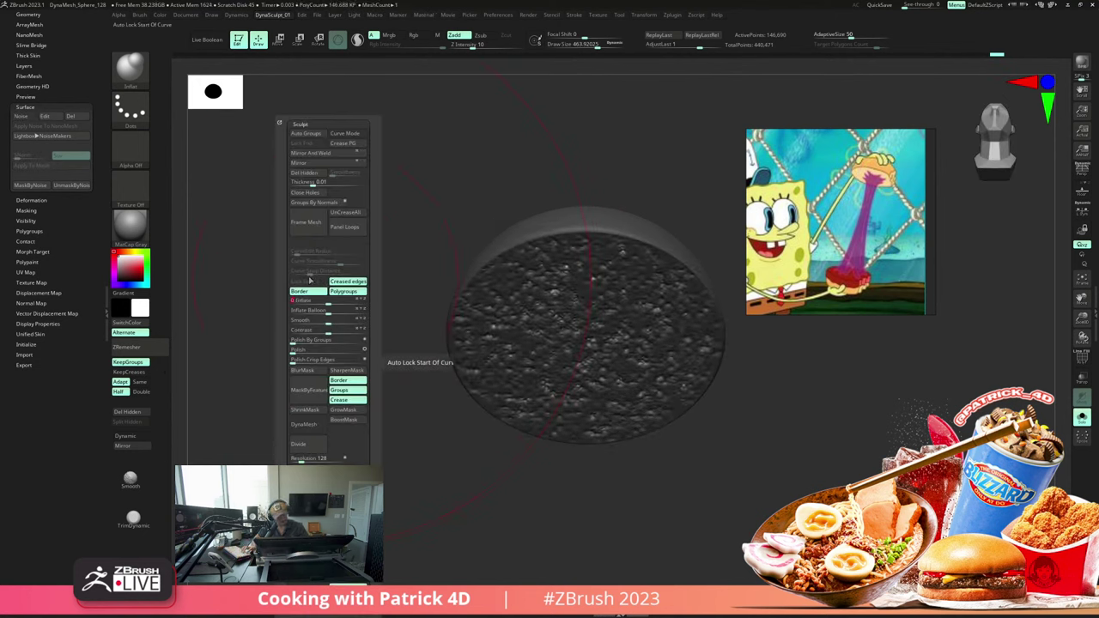
drag(259, 227, 262, 264)
alt+drag(256, 230, 271, 231)
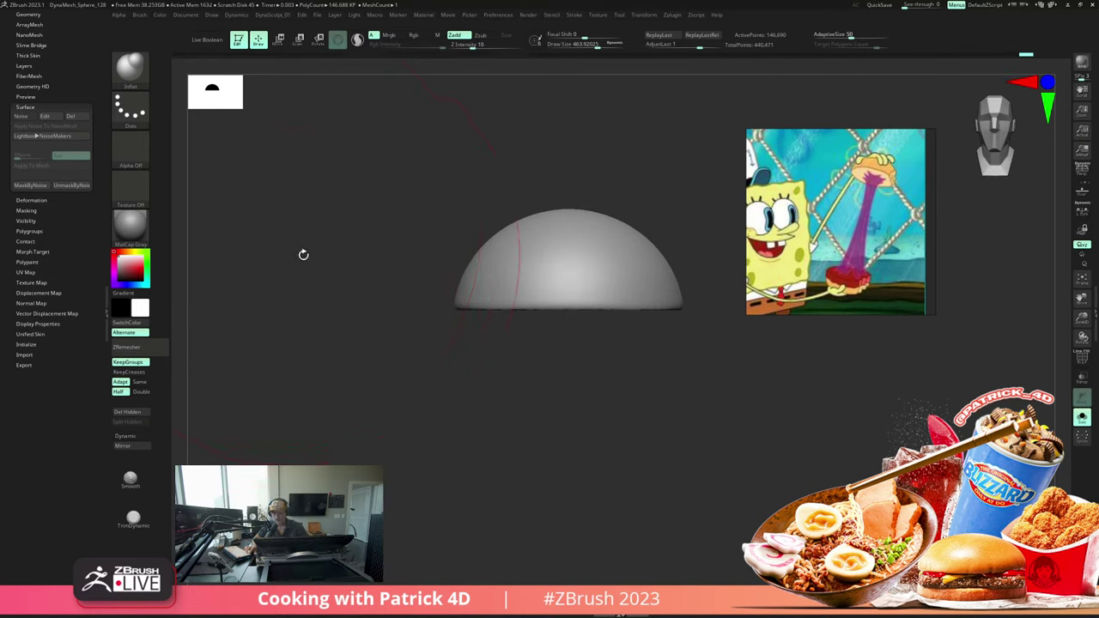
Step: Turn off solo mode to show the stretched filling strand with the top bun, and check how they meet
key(alt+shift+s)
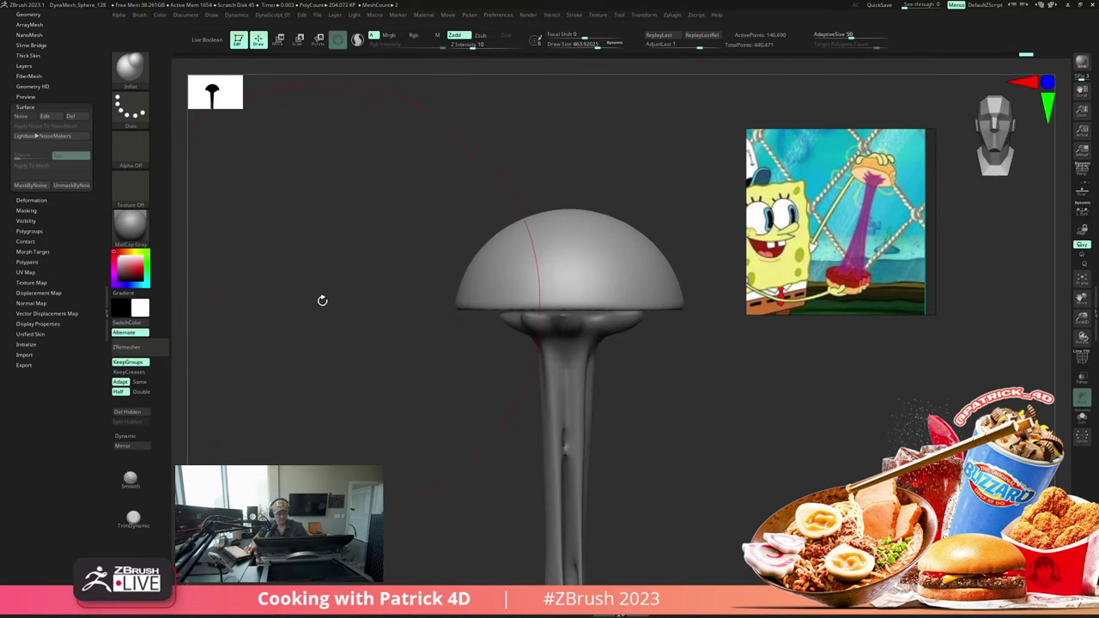
alt+drag(332, 304, 321, 252)
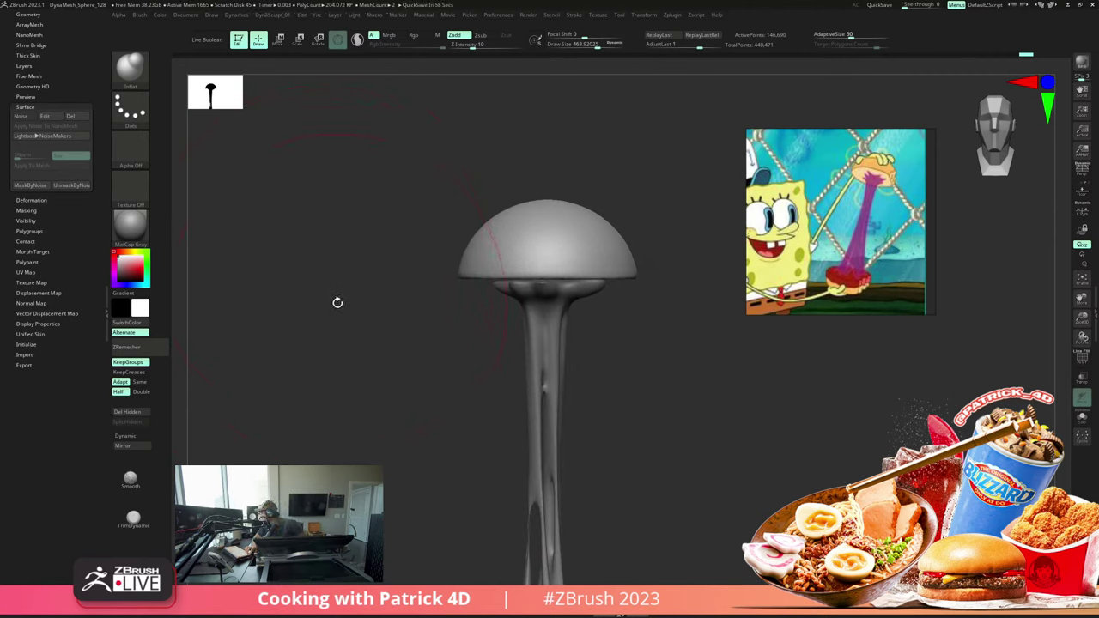
alt+drag(381, 255, 368, 233)
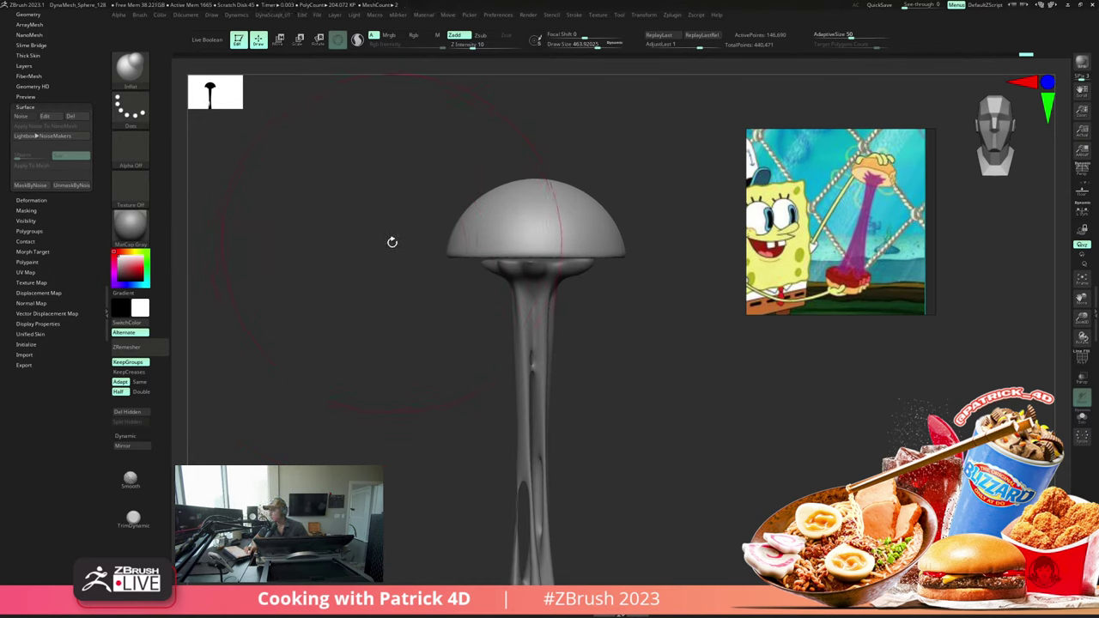
drag(346, 245, 323, 263)
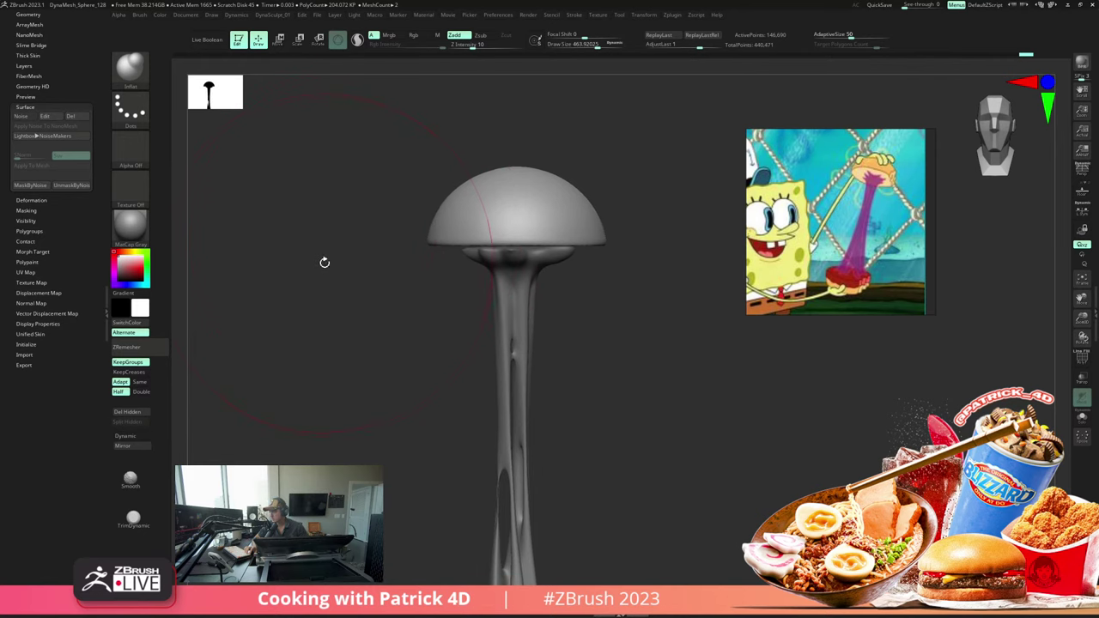
key(shift)
key(shift+f)
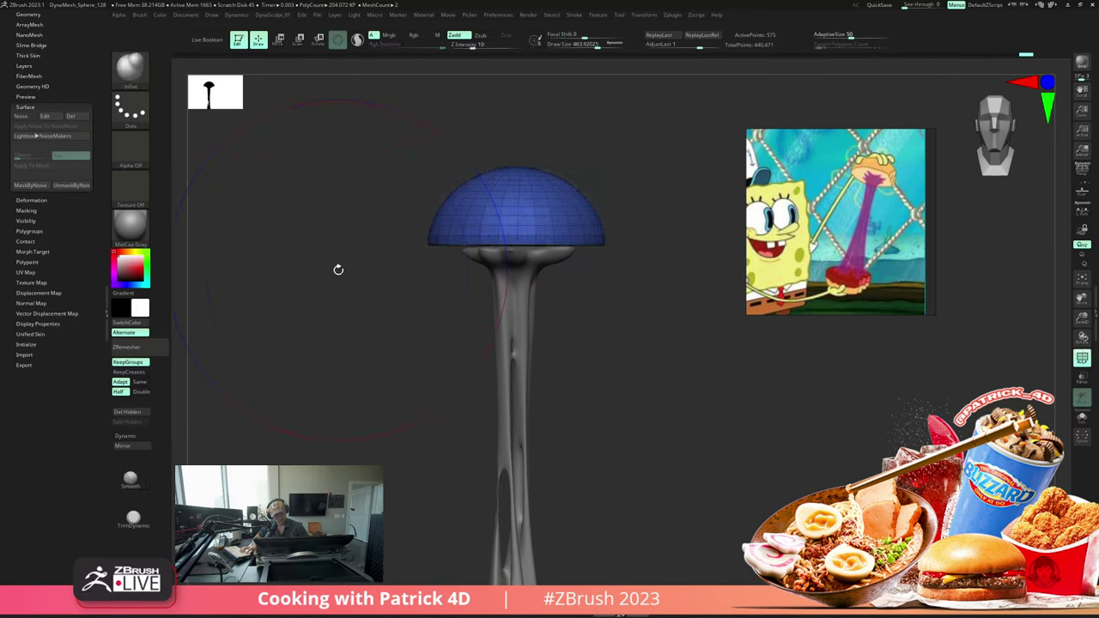
key(shift+f)
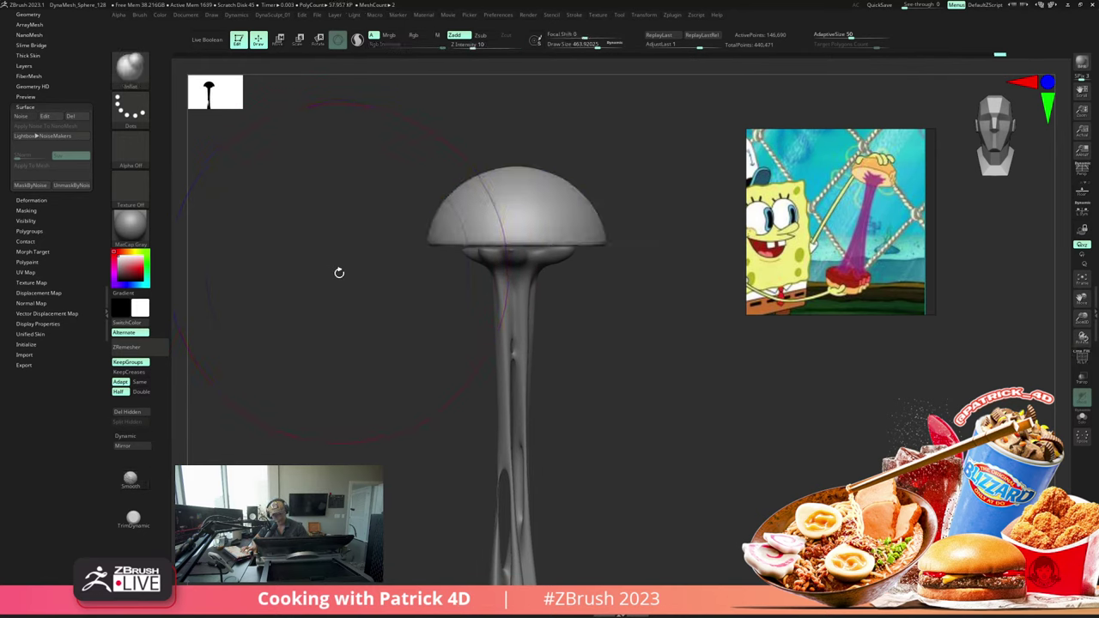
Step: Move the top bun slightly down along Y onto the upper end of the filling strand
click(304, 45)
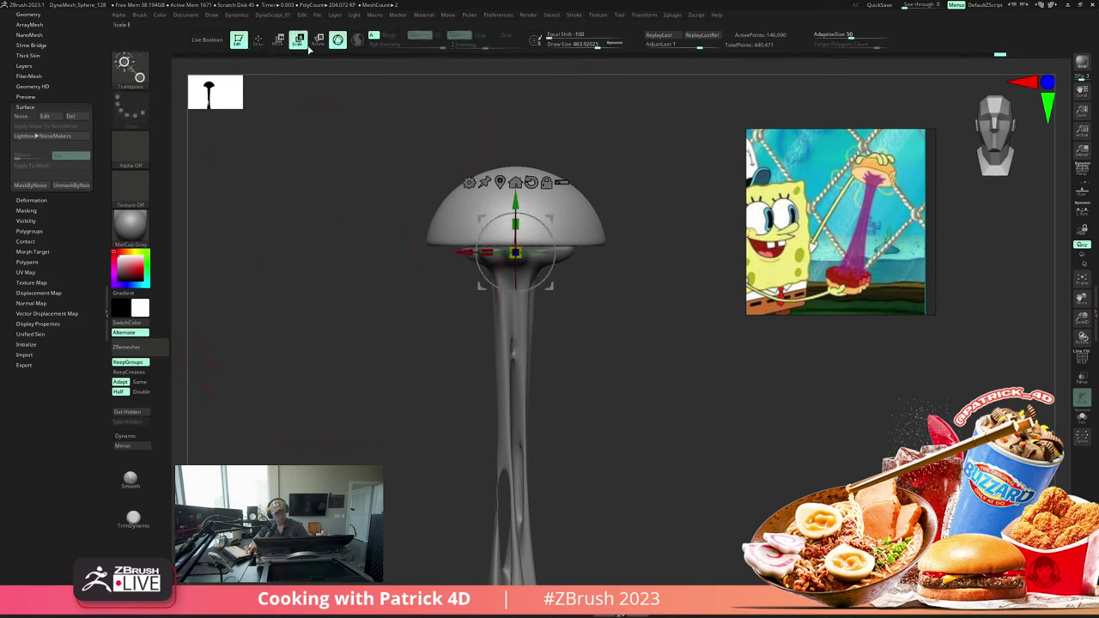
drag(514, 201, 513, 204)
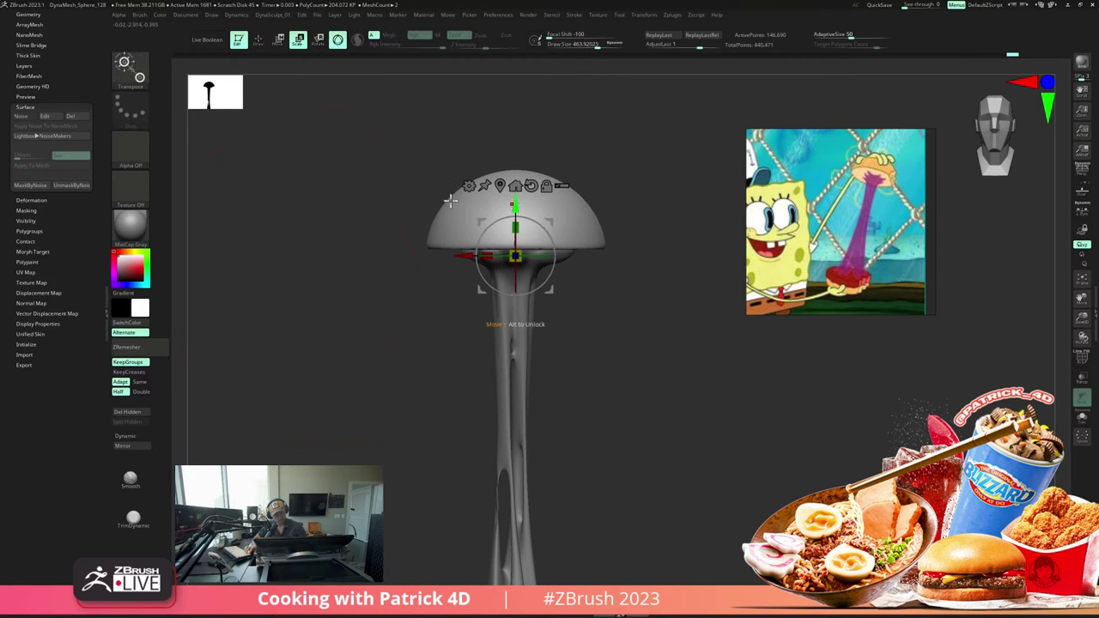
key(ctrl+z)
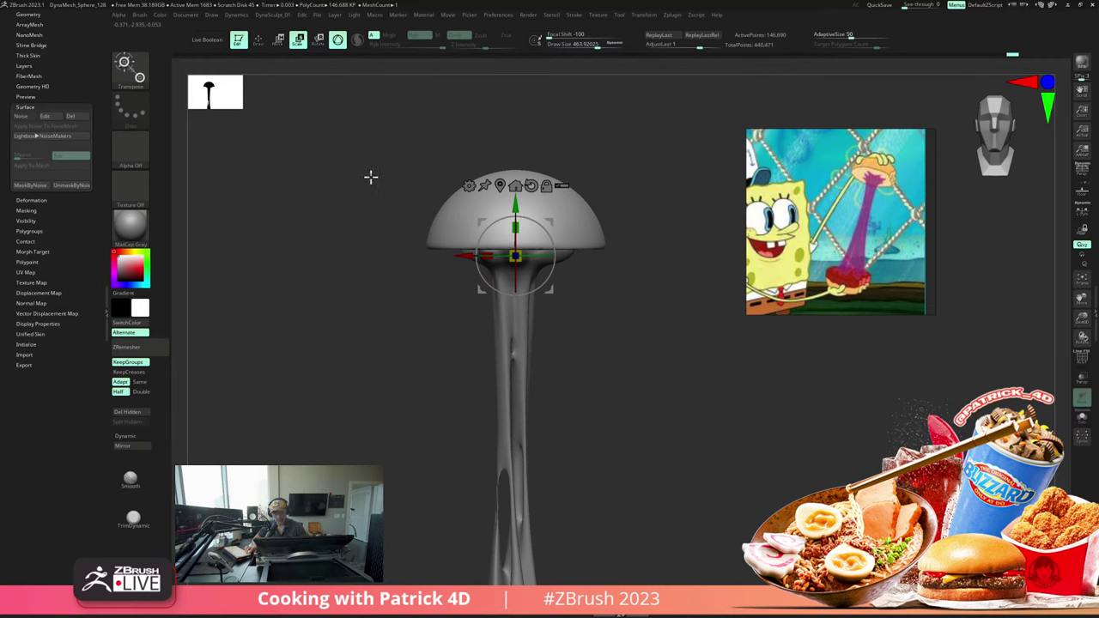
Step: Turn on transparency for the inactive parts and select the stretched filling strand, Extract2, for editing from below
drag(357, 183, 329, 165)
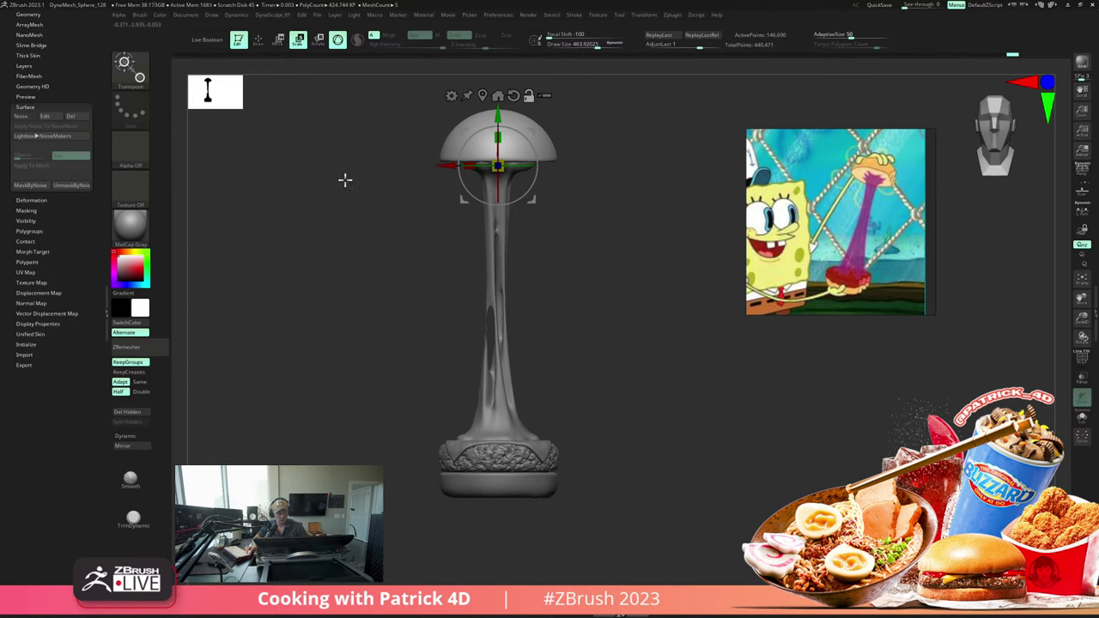
click(352, 209)
click(1079, 378)
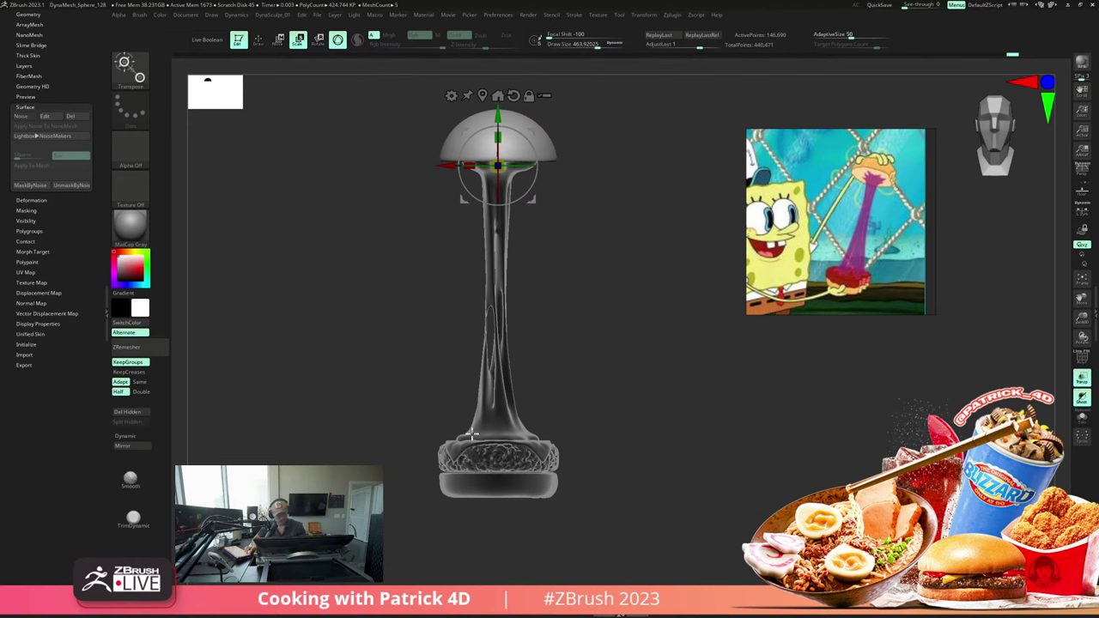
alt+click(500, 422)
shift+drag(389, 409, 317, 367)
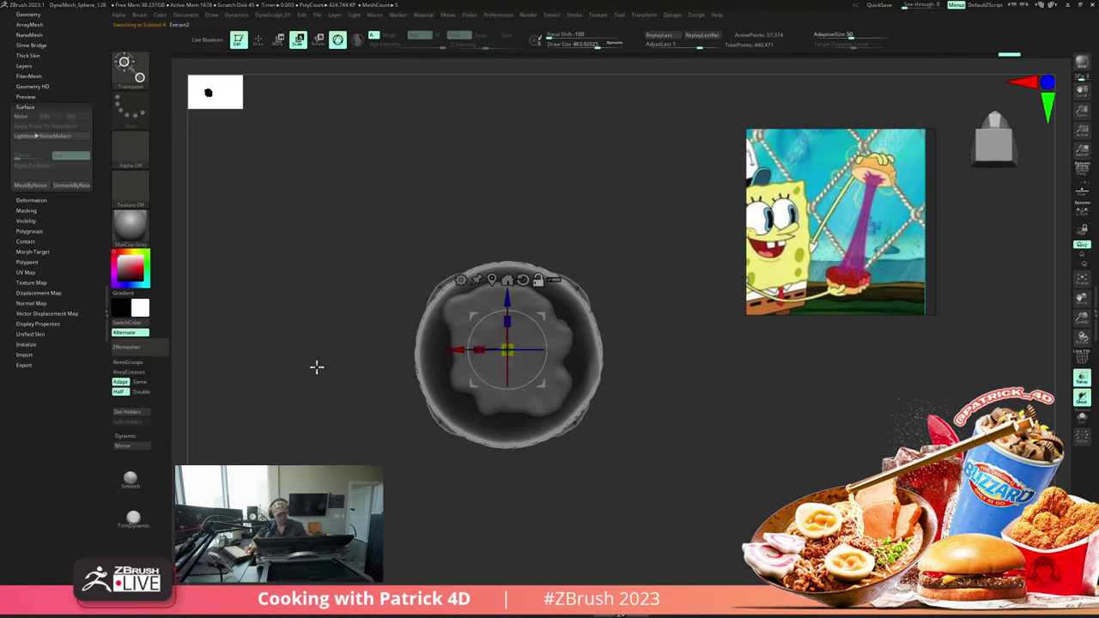
Step: Pull the lobes of the strand's base outward toward the bun's rim using the Move Topology brush at size about 123
click(258, 40)
key(b)
key(m)
key(t)
key(s)
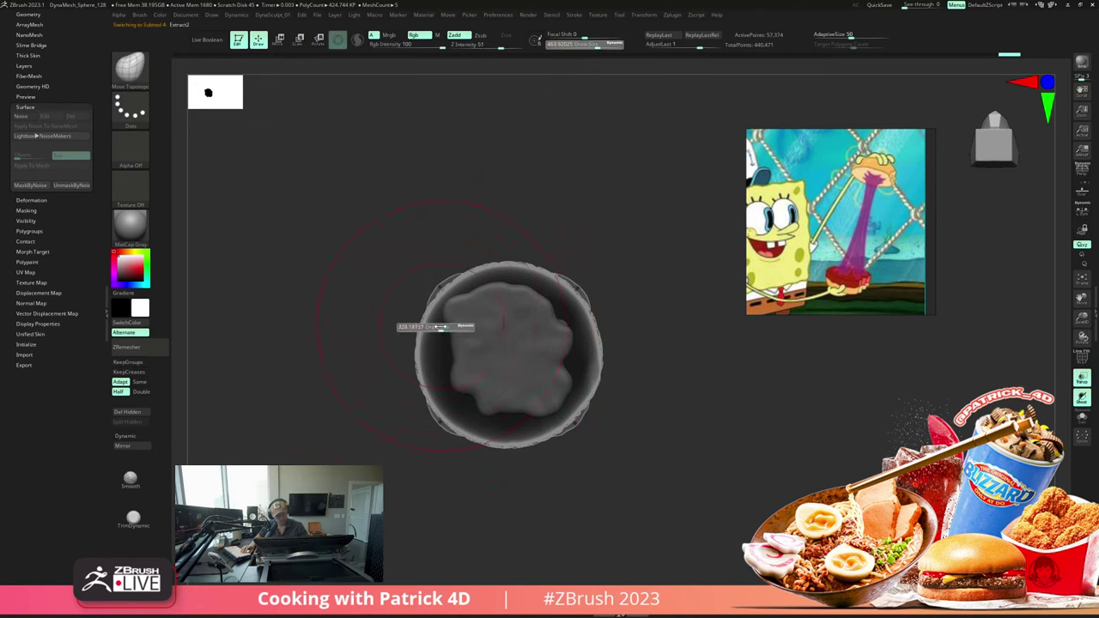
drag(426, 326, 453, 374)
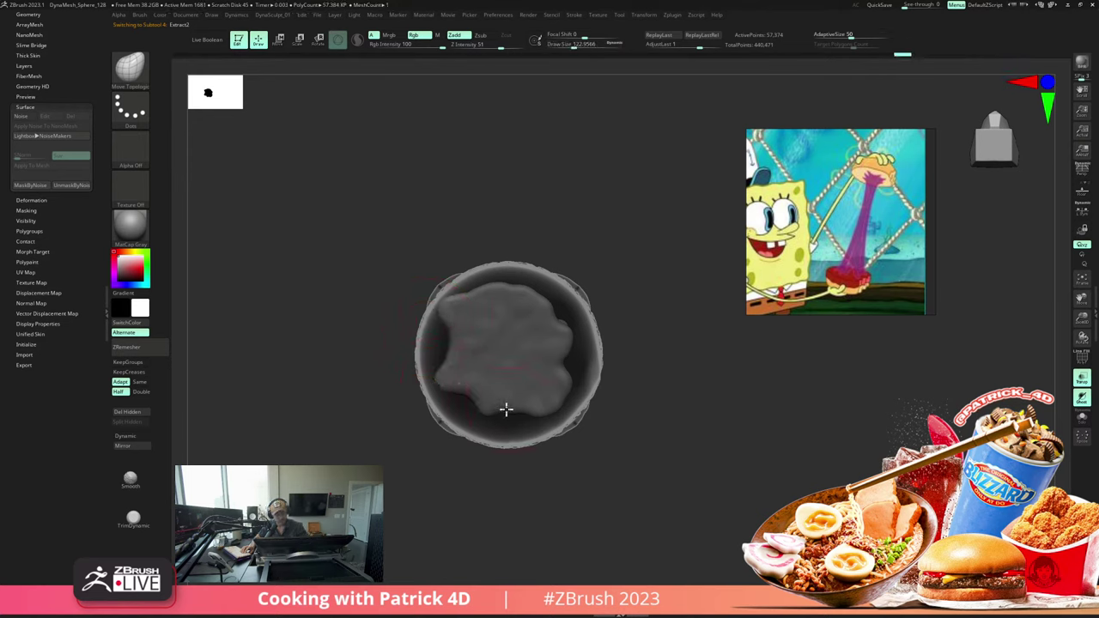
drag(539, 405, 542, 414)
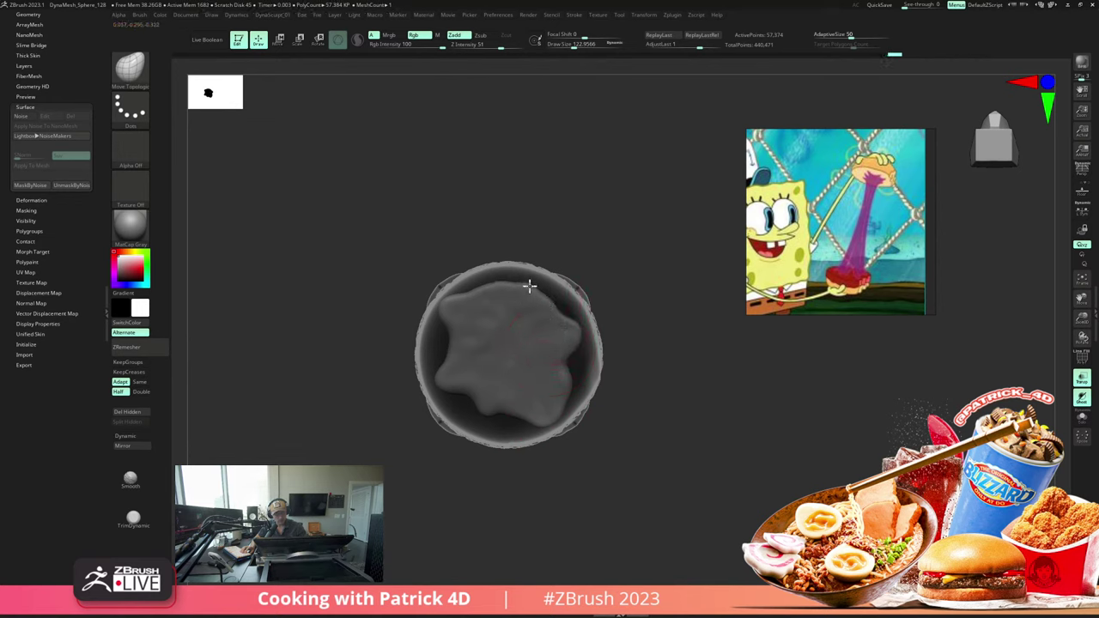
drag(529, 299, 527, 290)
drag(478, 402, 483, 415)
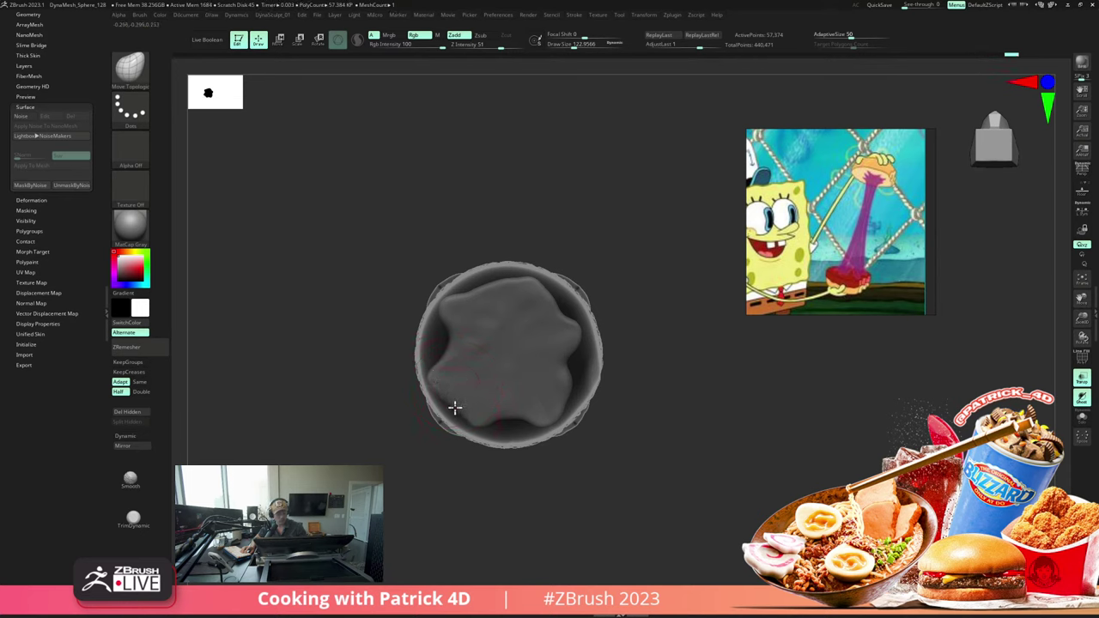
Step: Pull the lobes of the filling strand's upper end outward beneath the top bun using Move Topology at draw sizes about 74 and 71
mouse_move(404, 336)
shift+mouse_down()
mouse_move(335, 333)
mouse_move(321, 297)
shift+mouse_up()
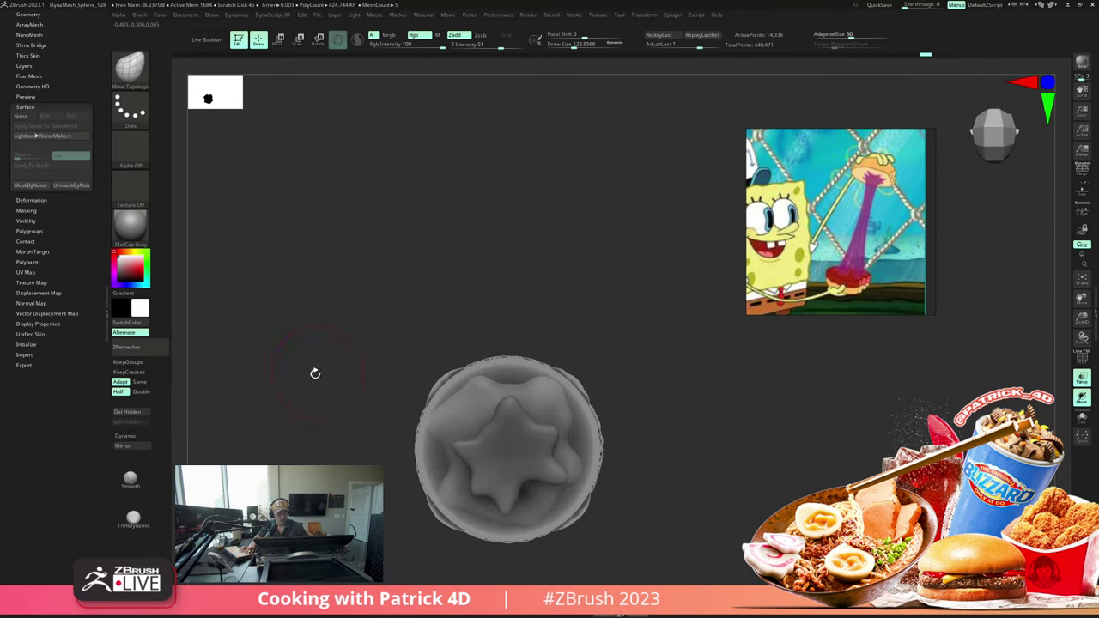
shift+drag(314, 373, 309, 303)
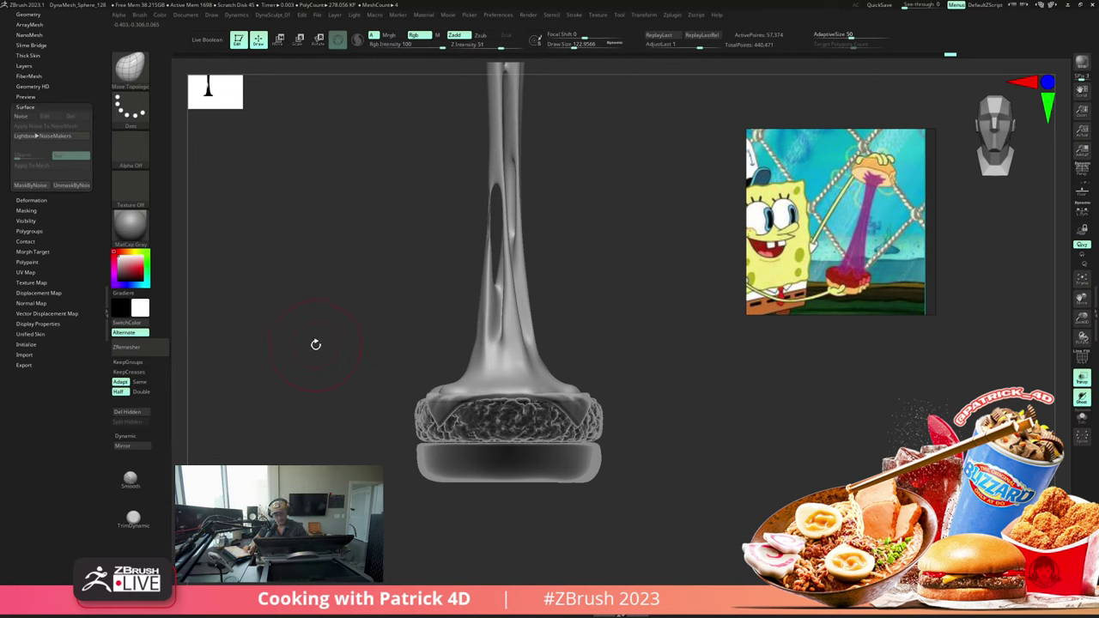
mouse_move(314, 343)
alt+mouse_down()
mouse_move(309, 311)
mouse_move(318, 378)
mouse_move(314, 273)
alt+mouse_up()
key(s)
drag(463, 441, 445, 436)
key(s)
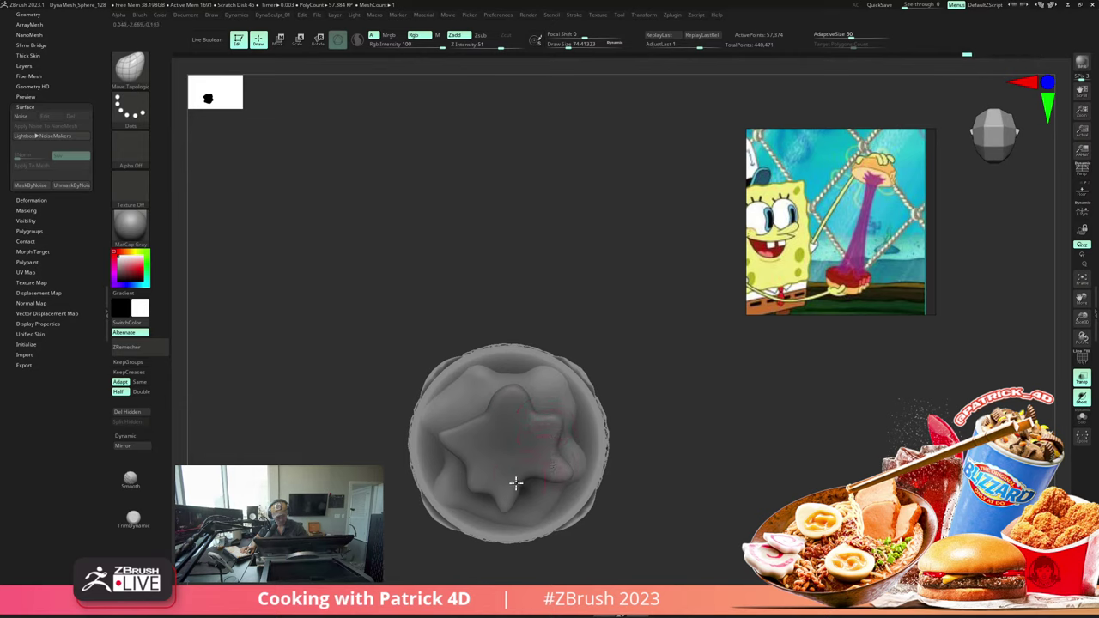
key(alt+s)
key(s)
drag(494, 486, 490, 504)
Step: Examine the stretched strand on its own with its wireframe shown, and return to the view with the top bun
drag(329, 363, 329, 324)
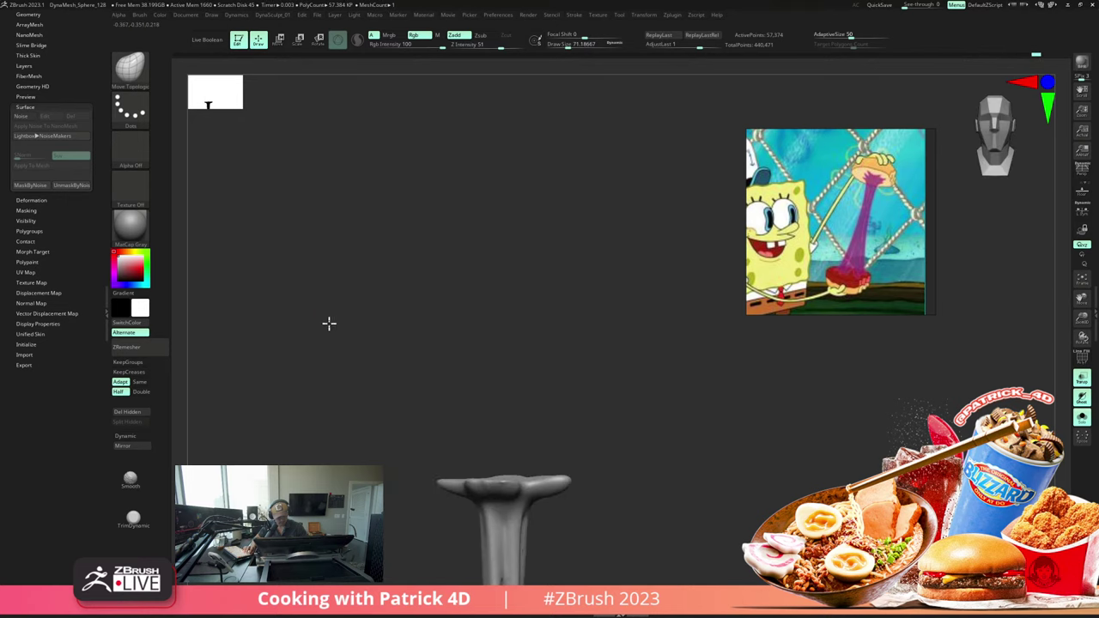
mouse_move(329, 323)
right_down()
mouse_move(334, 304)
mouse_move(336, 345)
right_up()
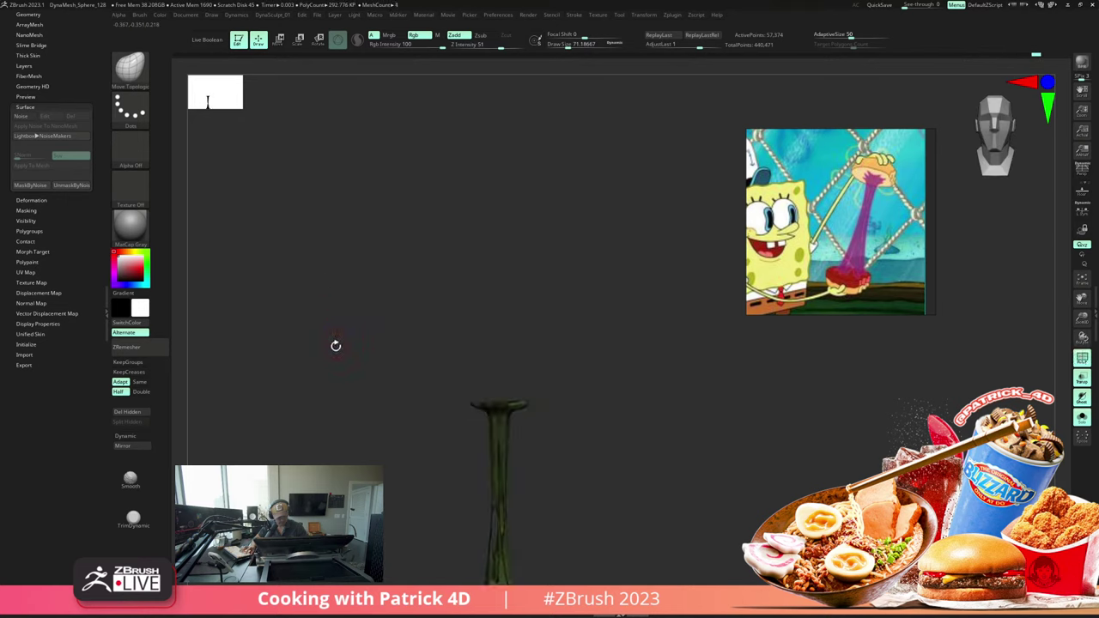
mouse_move(336, 345)
alt+mouse_down()
mouse_move(334, 282)
mouse_move(331, 361)
alt+mouse_up()
key(alt+s)
key(shift+f)
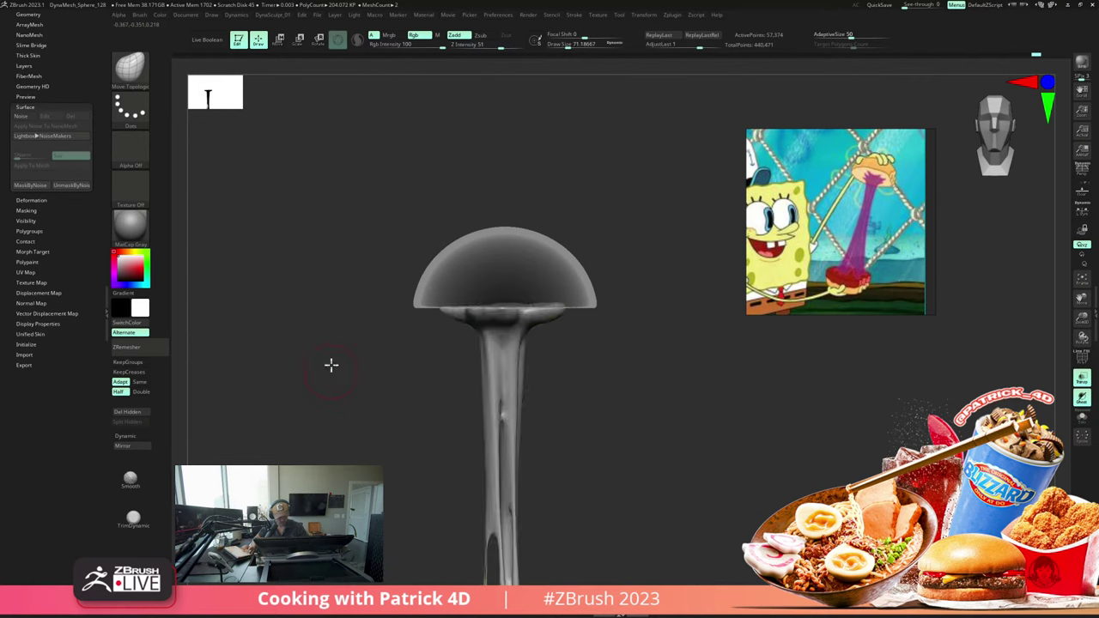
Step: Select the top bun for editing and clear any mask on it
alt+click(440, 297)
click(370, 351)
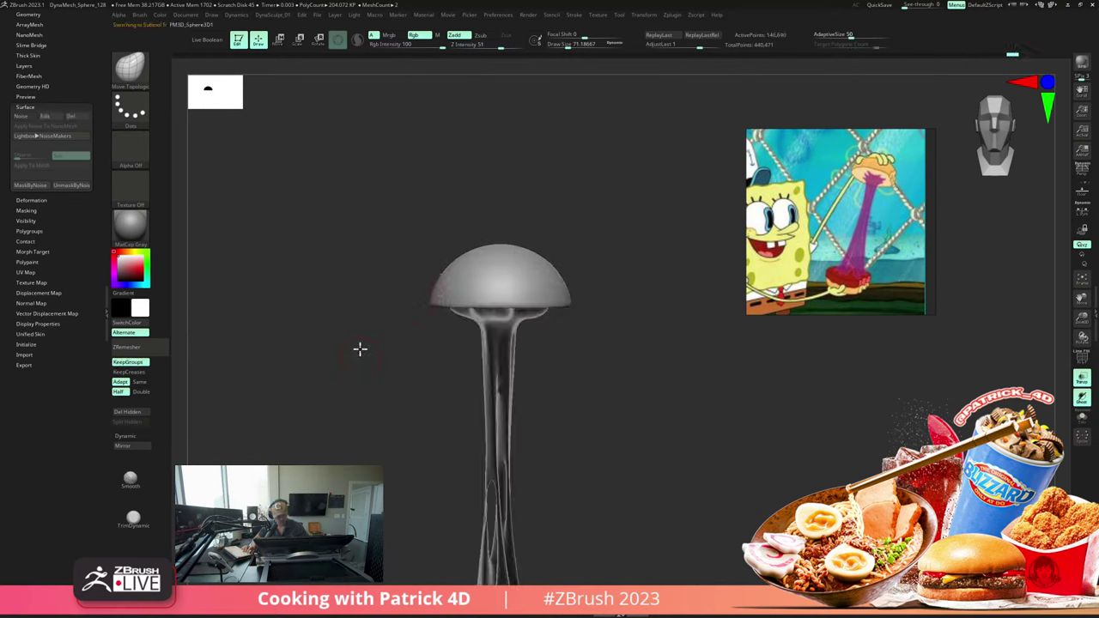
right_drag(358, 383, 364, 295)
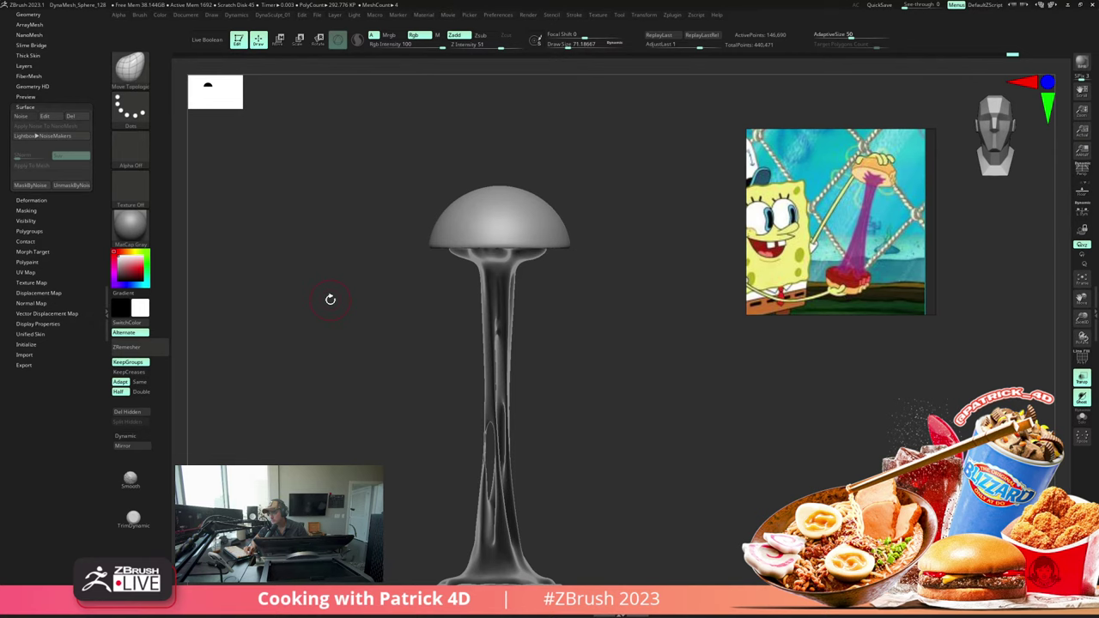
alt+drag(330, 336, 311, 263)
ctrl+click(317, 301)
ctrl+drag(316, 302, 338, 297)
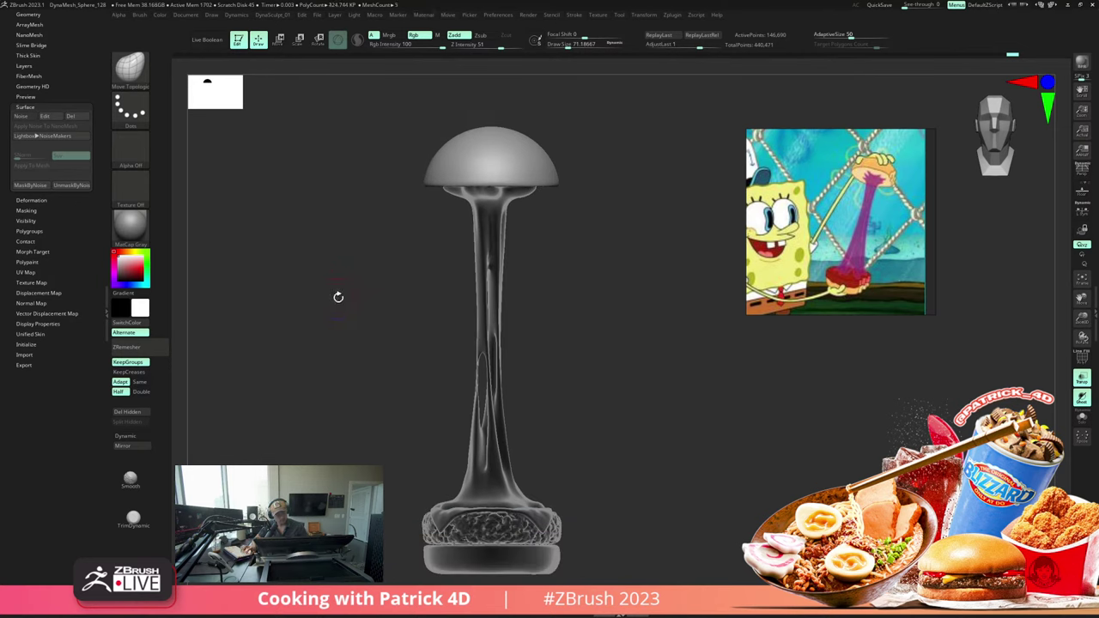
Step: Turn off transparency for the inactive parts and check the whole stretched burger against the reference image
click(1081, 379)
mouse_move(321, 385)
alt+mouse_down()
mouse_move(350, 383)
mouse_move(325, 367)
alt+mouse_up()
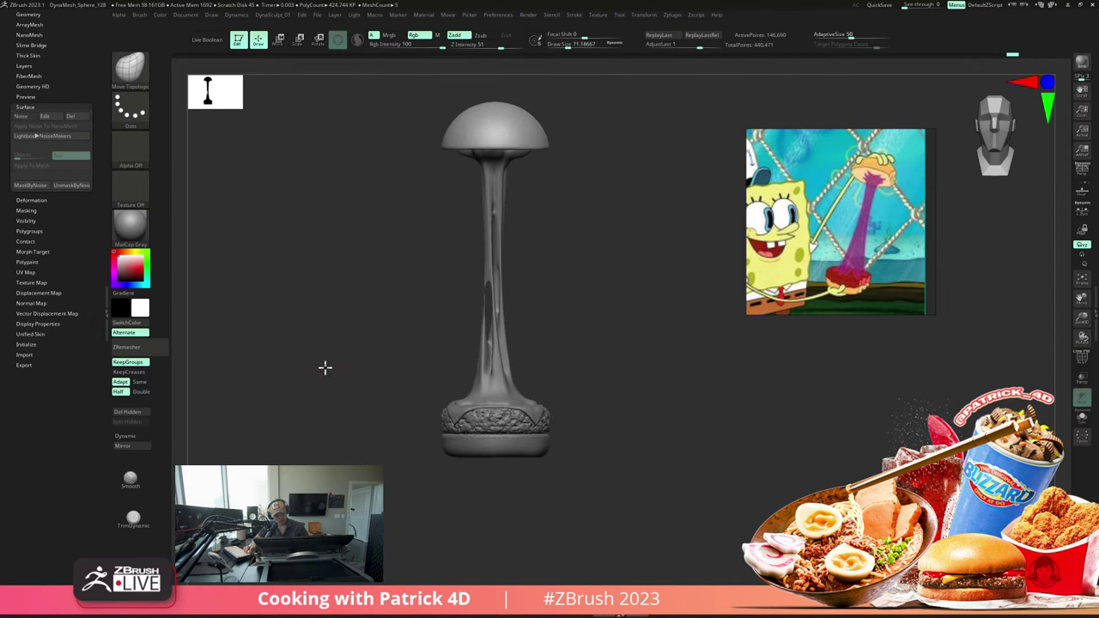
mouse_move(331, 410)
alt+mouse_down()
mouse_move(329, 375)
mouse_move(338, 412)
mouse_move(314, 387)
mouse_move(348, 397)
mouse_move(334, 375)
mouse_move(329, 405)
alt+mouse_up()
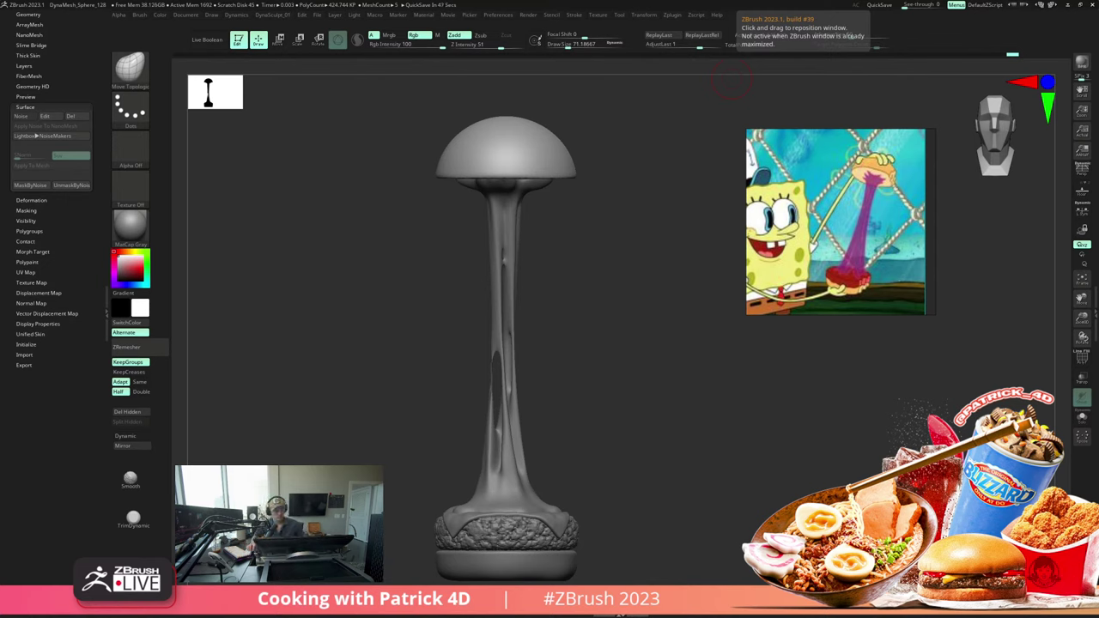
drag(401, 345, 380, 304)
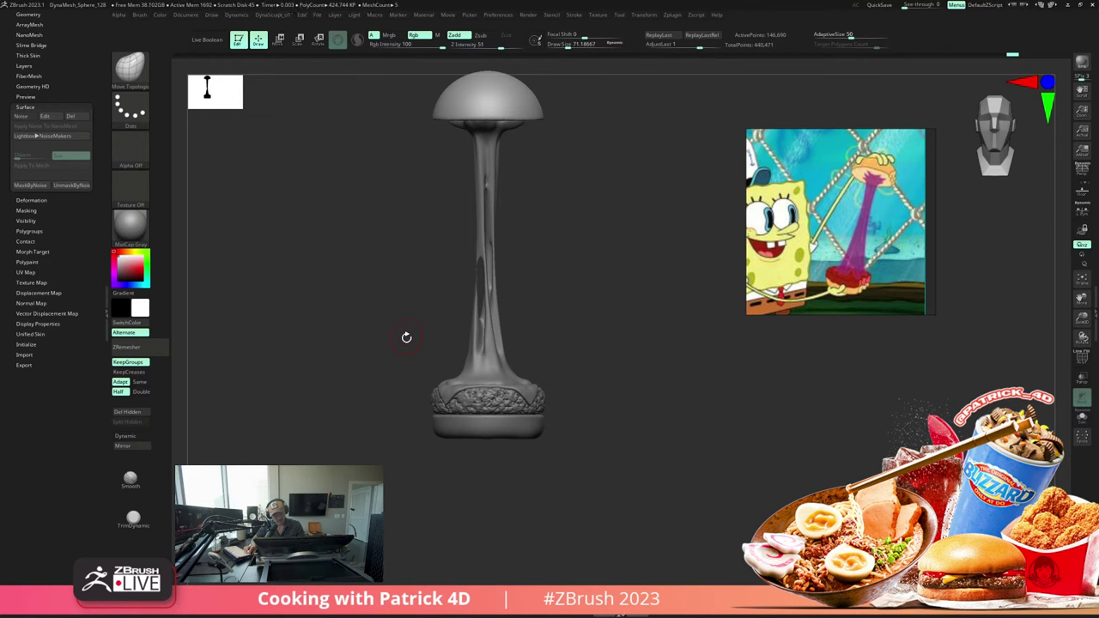
alt+drag(403, 332, 387, 349)
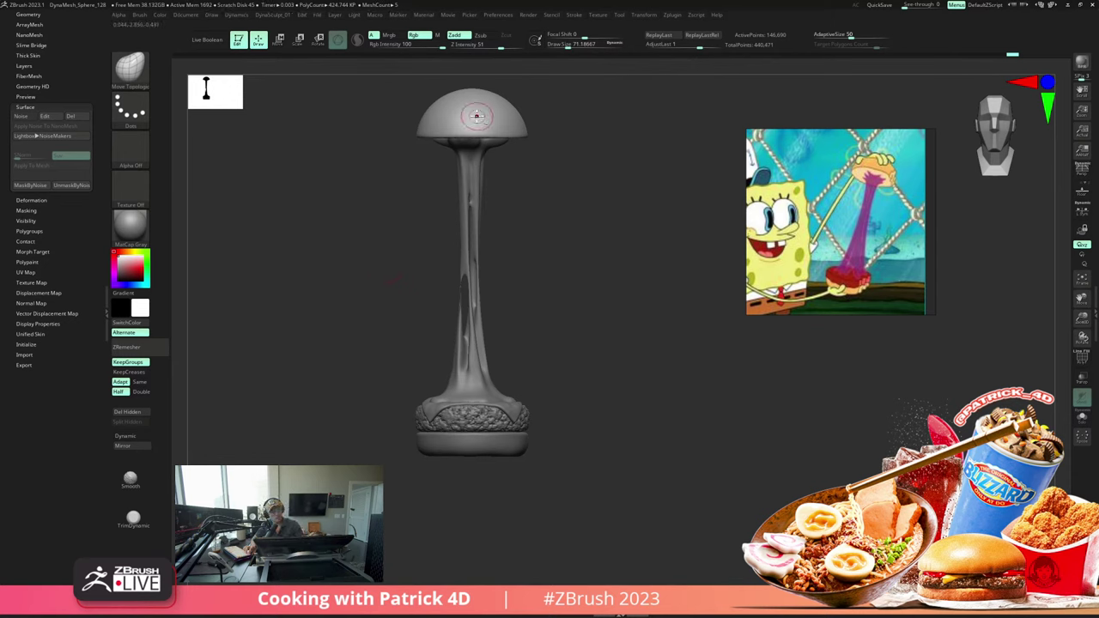
alt+drag(386, 260, 233, 288)
Step: Create a new subtool folder named KB containing the top bun
drag(97, 172, 96, 290)
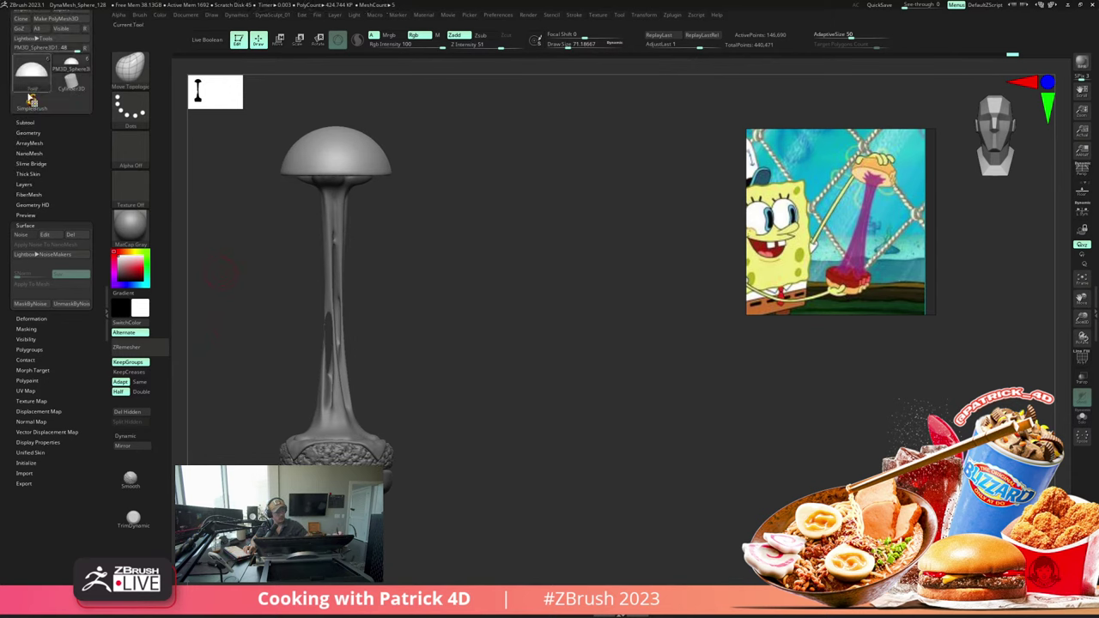
click(25, 122)
click(22, 338)
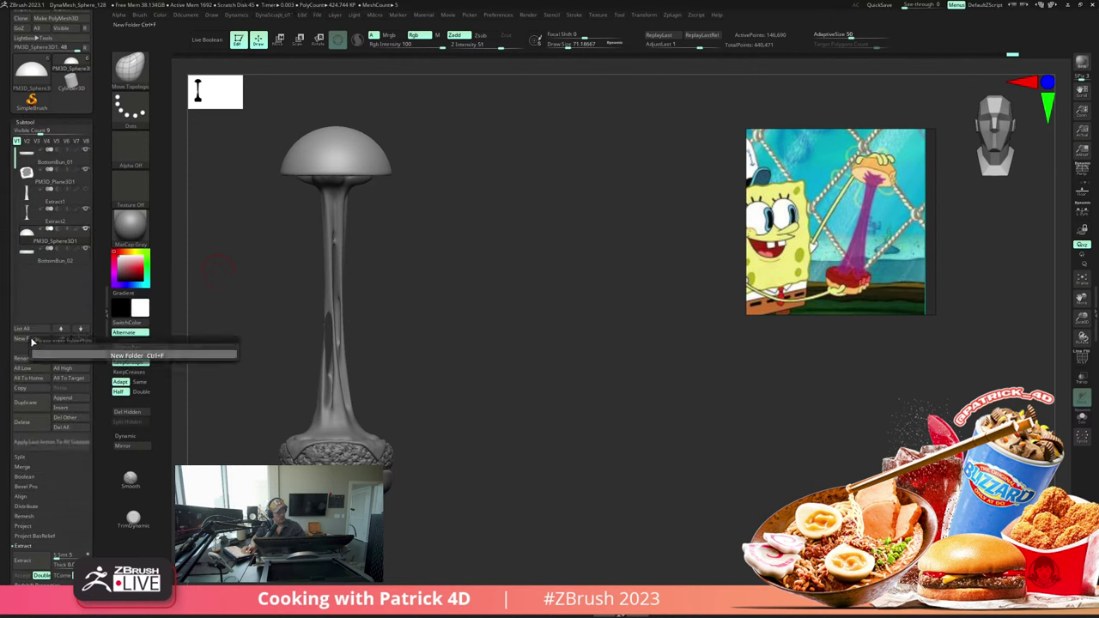
key(shift)
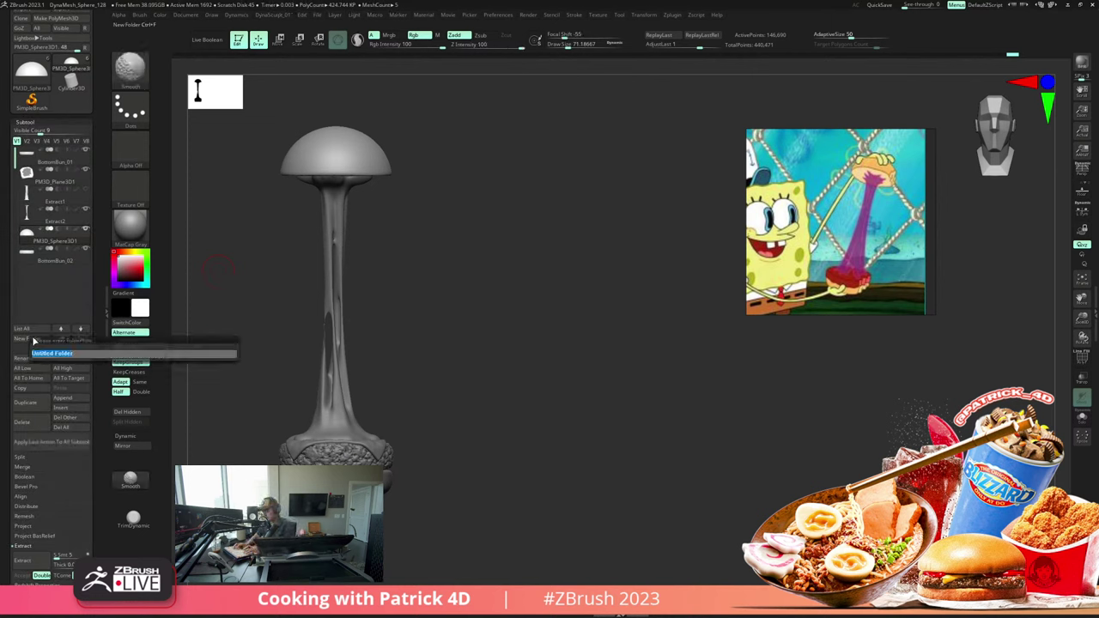
text(Kit)
key(Return)
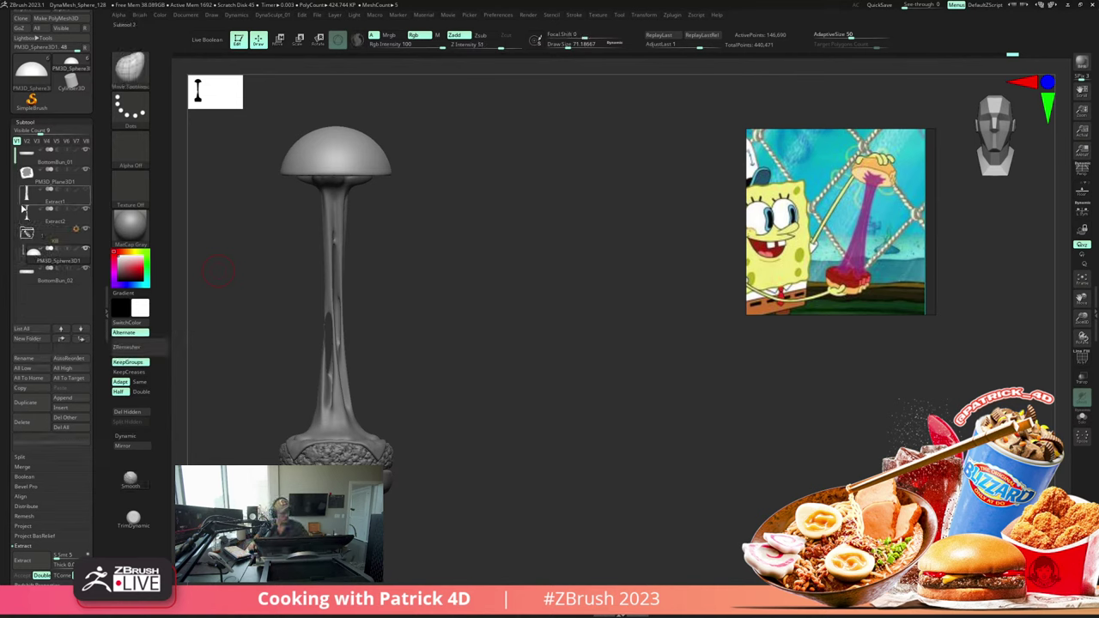
Step: Put the KB folder first in the subtool list, gather all burger parts in it, collapse it and save as 051023_ZbrushLIVE_KBjelly_01
drag(27, 232, 17, 155)
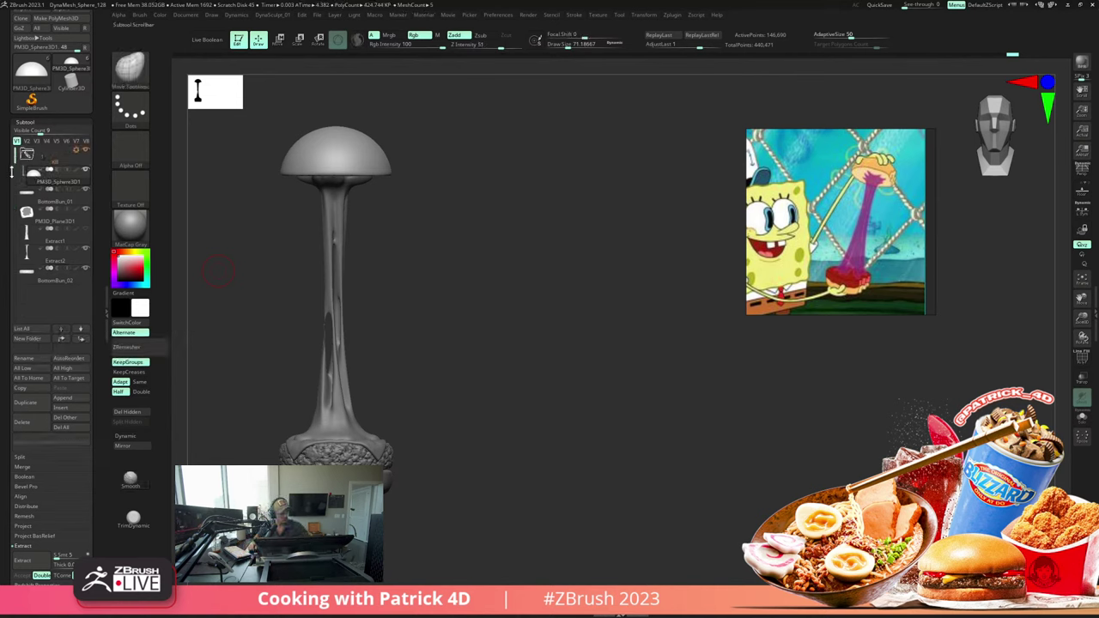
click(27, 196)
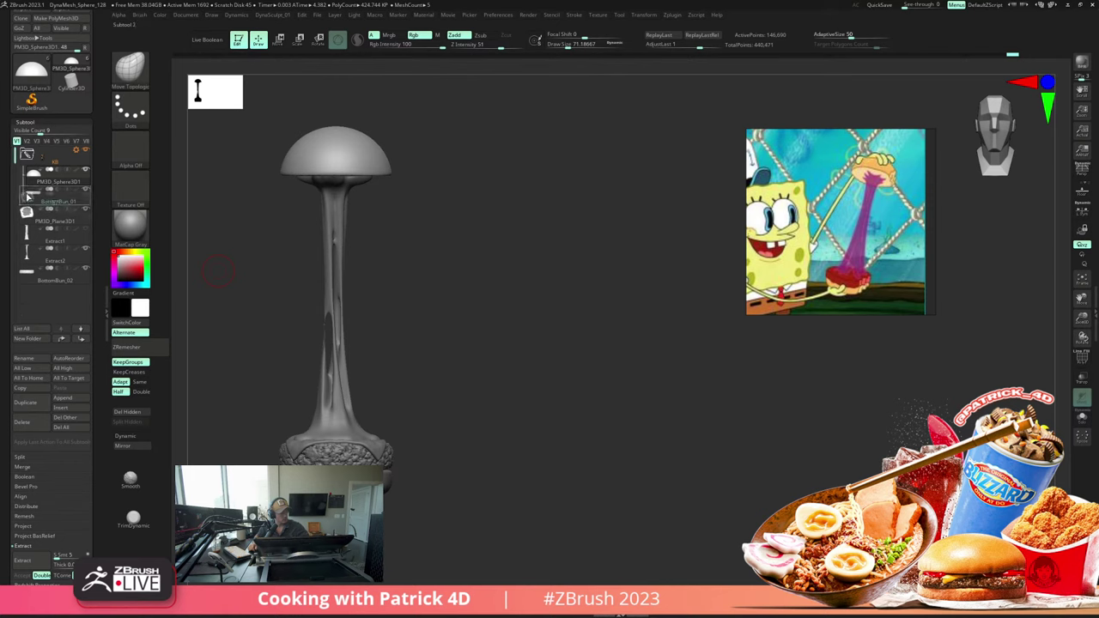
drag(25, 212, 33, 241)
drag(28, 251, 36, 257)
click(28, 155)
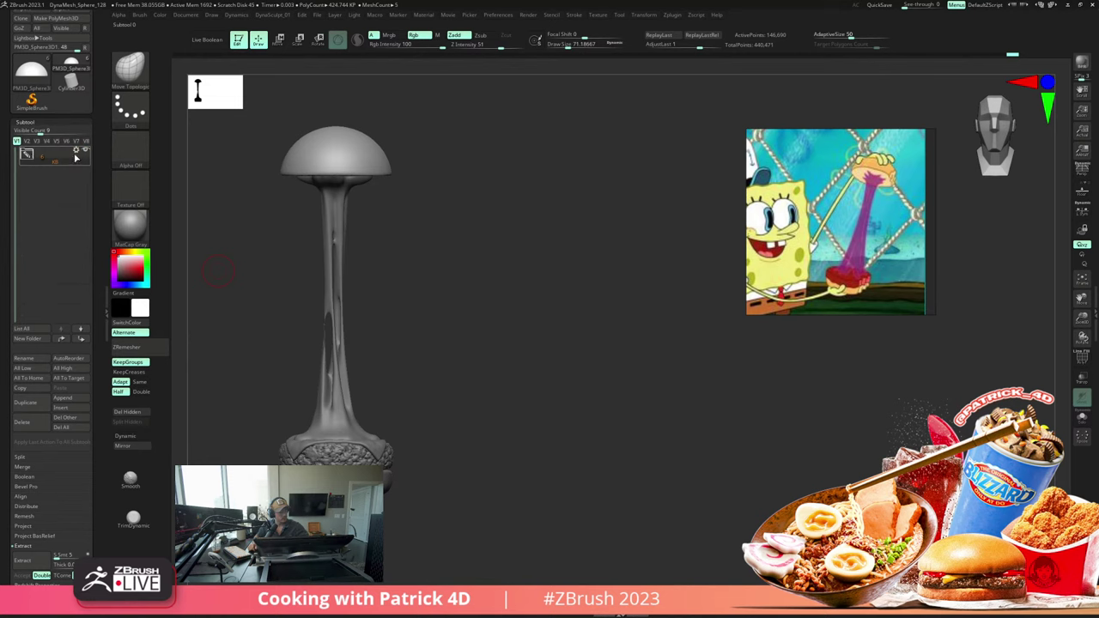
key(ctrl)
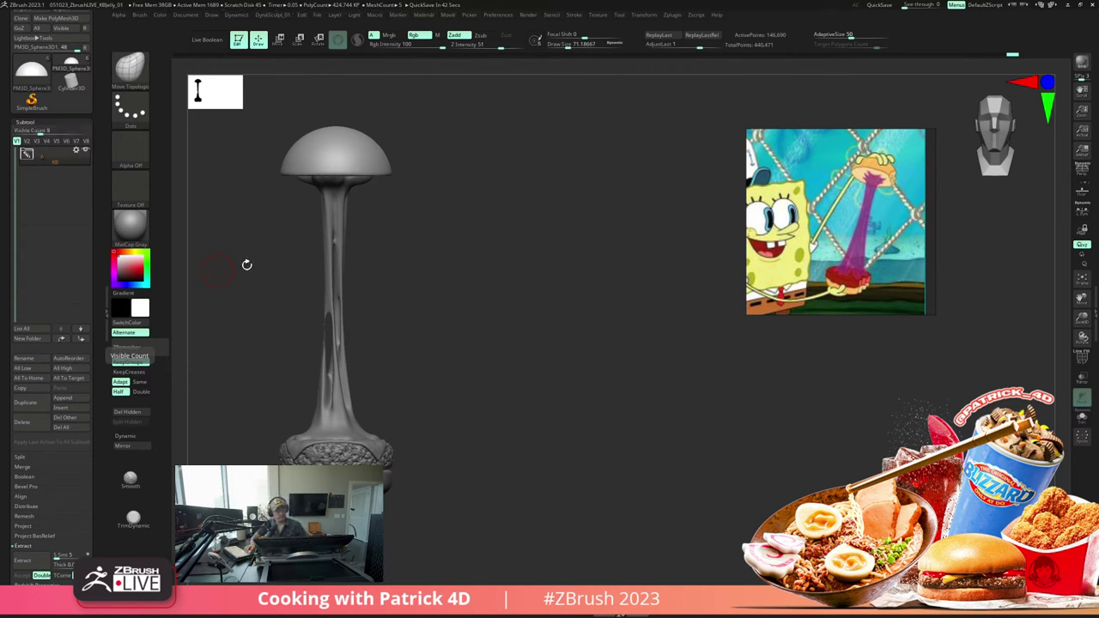
Step: Toggle dynamic subdivision on the top bun and compare how smooth it looks
mouse_move(245, 310)
alt+mouse_down()
mouse_move(282, 308)
mouse_move(261, 322)
alt+mouse_up()
alt+drag(261, 323, 253, 293)
alt+click(367, 154)
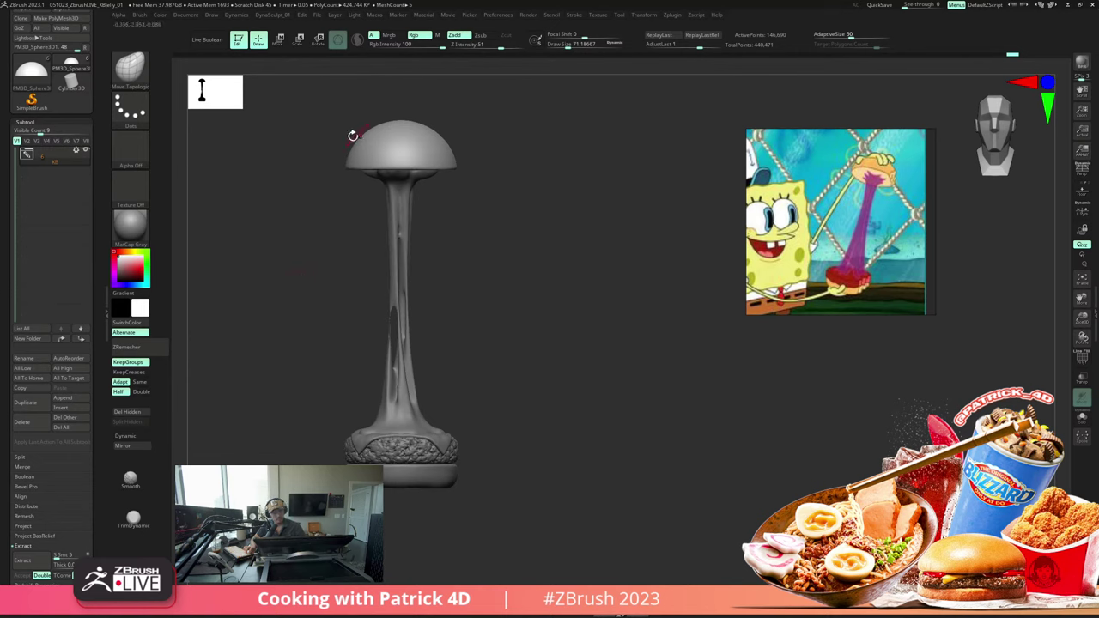
key(shift+d)
key(d)
key(d)
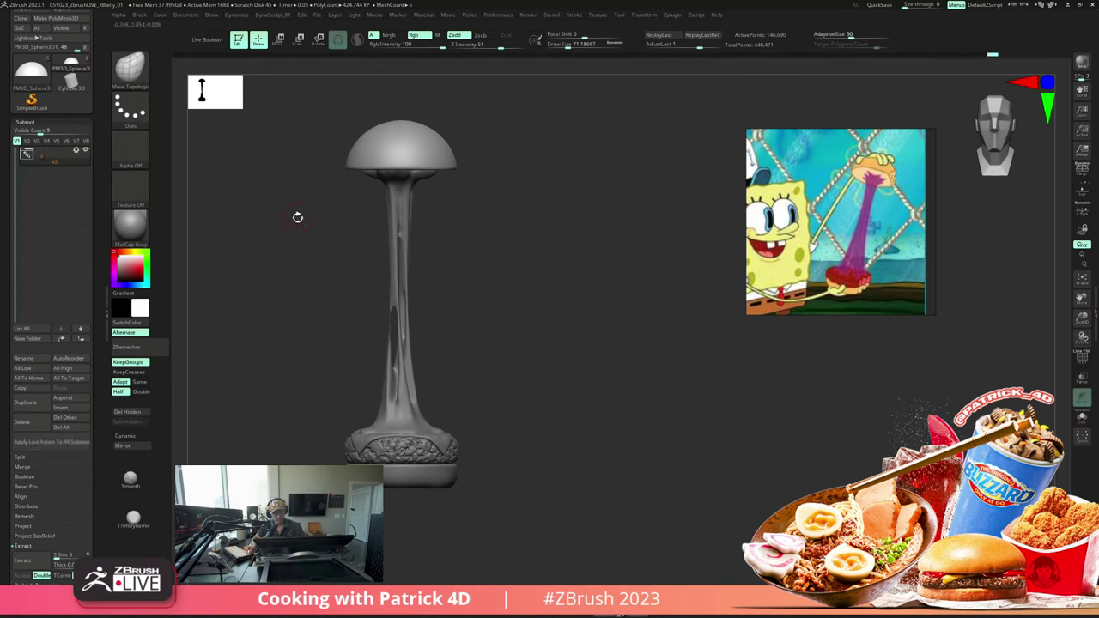
drag(297, 216, 227, 219)
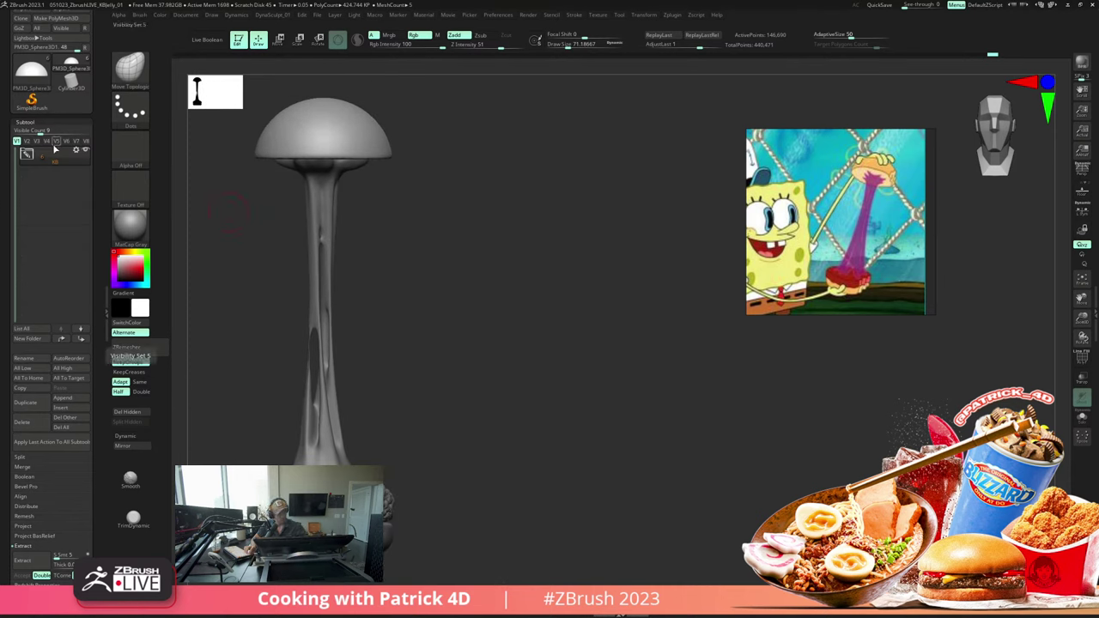
Step: Duplicate the KB folder with all its subtools and rename the copy KBBite
click(75, 151)
click(62, 210)
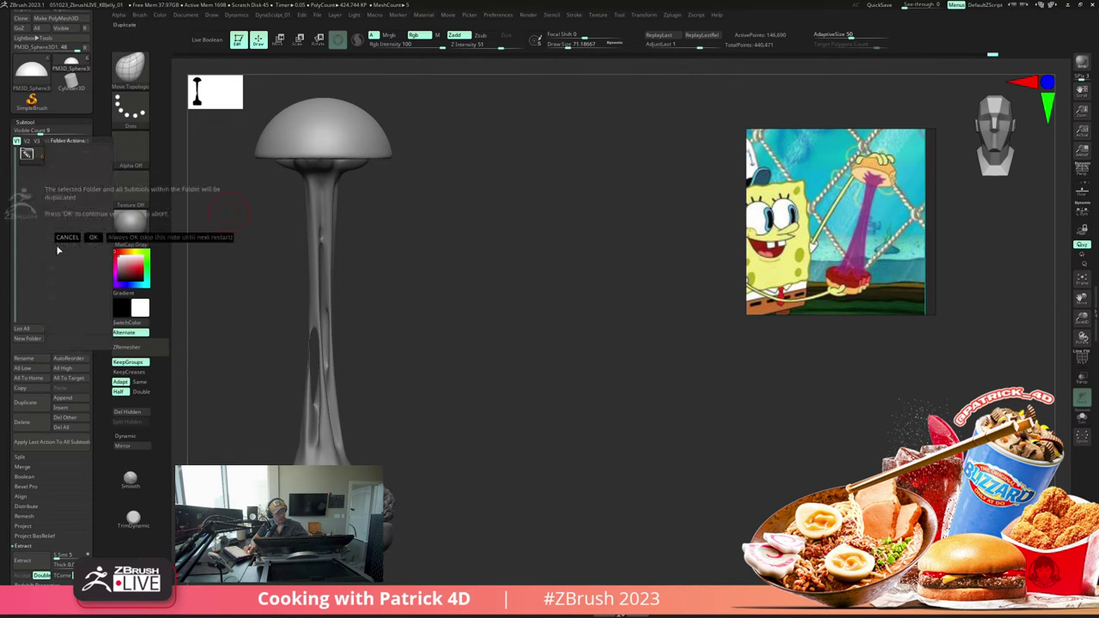
click(93, 239)
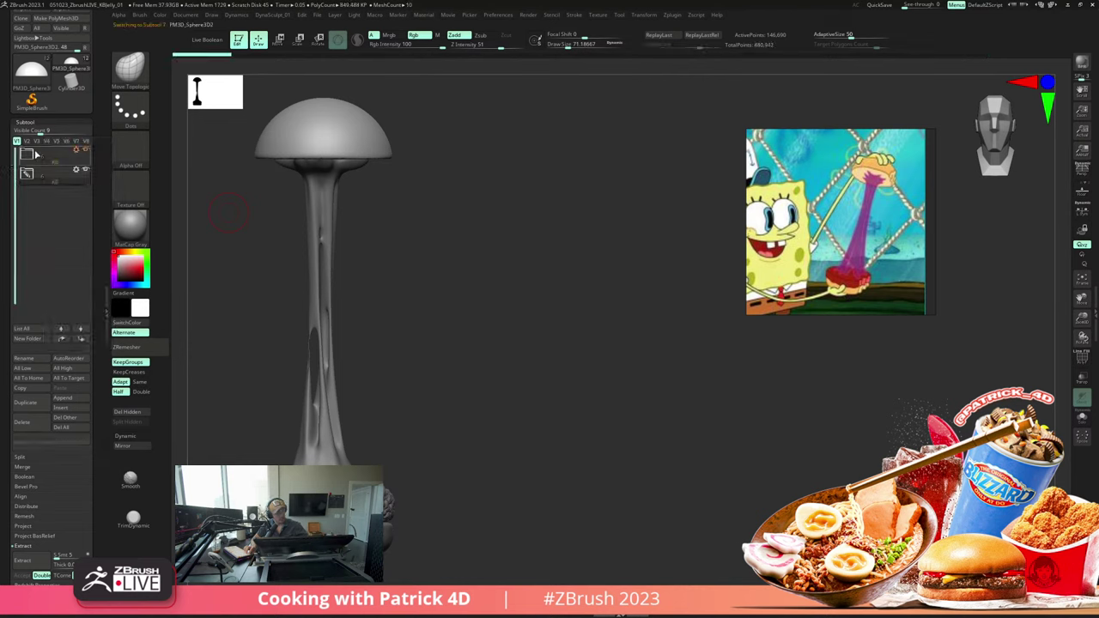
click(76, 170)
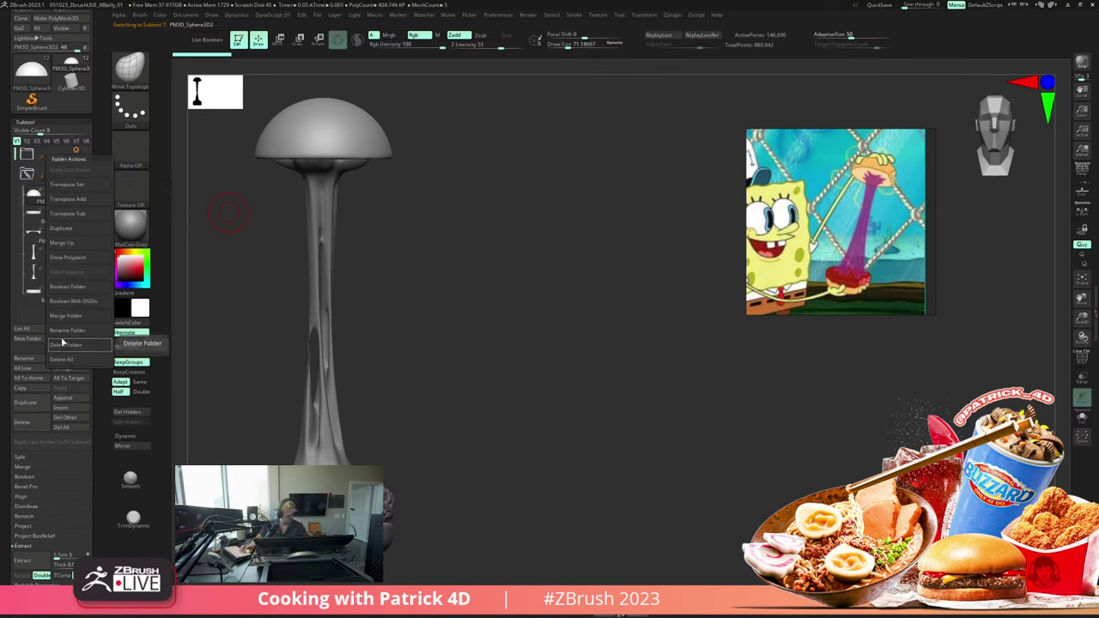
click(61, 330)
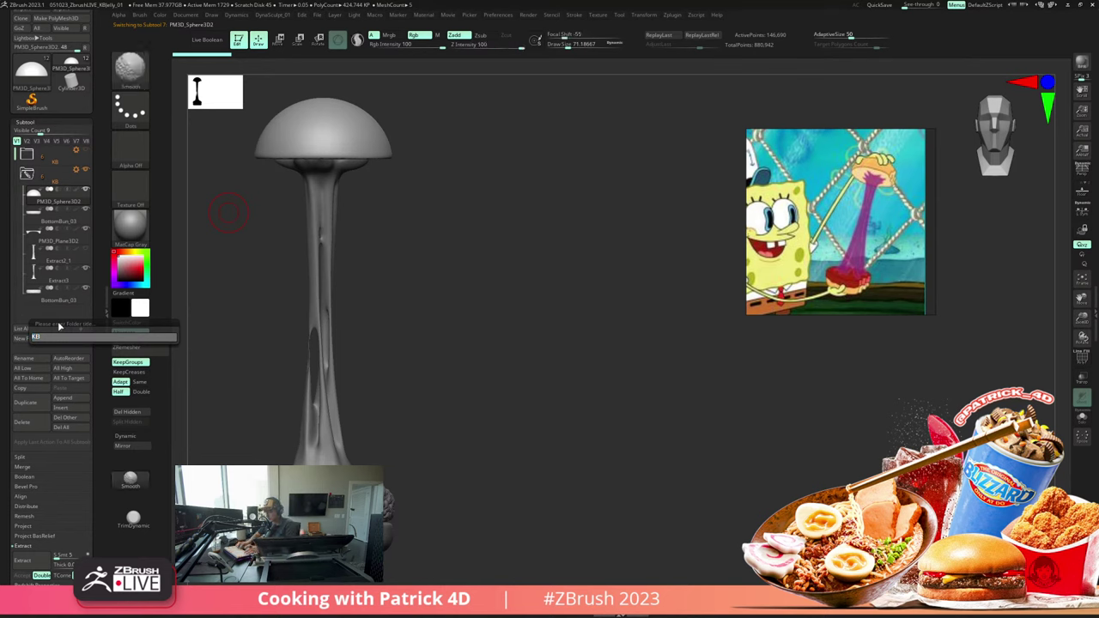
text(KBB)
key(Return)
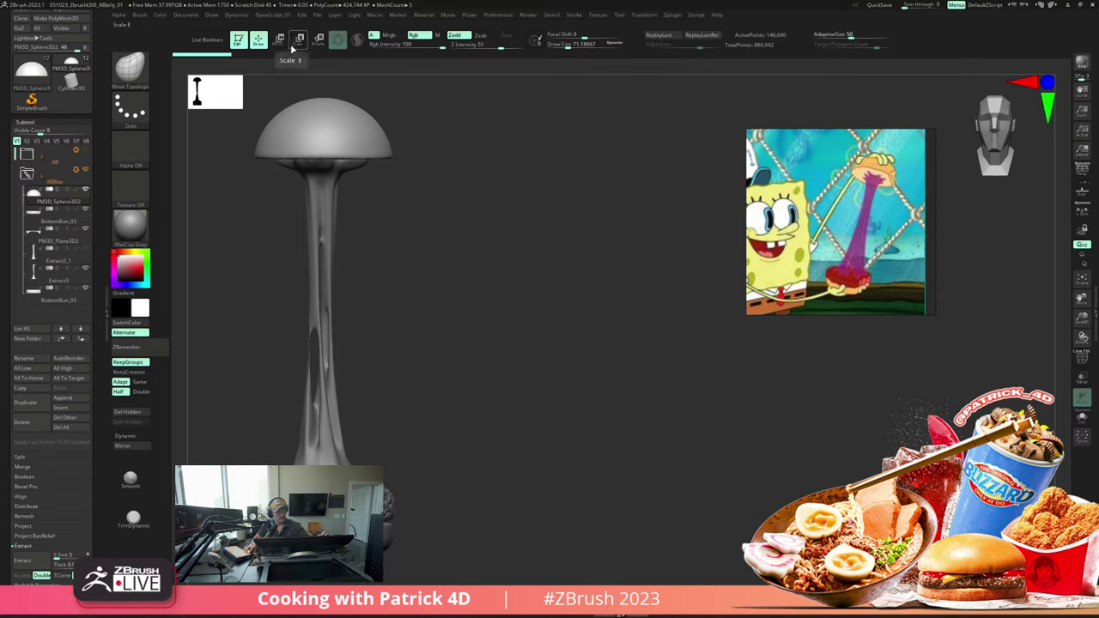
Step: Isolate the duplicated top bun and examine the polygroups and surface noise on its flat underside
key(shift+f)
key(alt+s)
drag(258, 103, 258, 72)
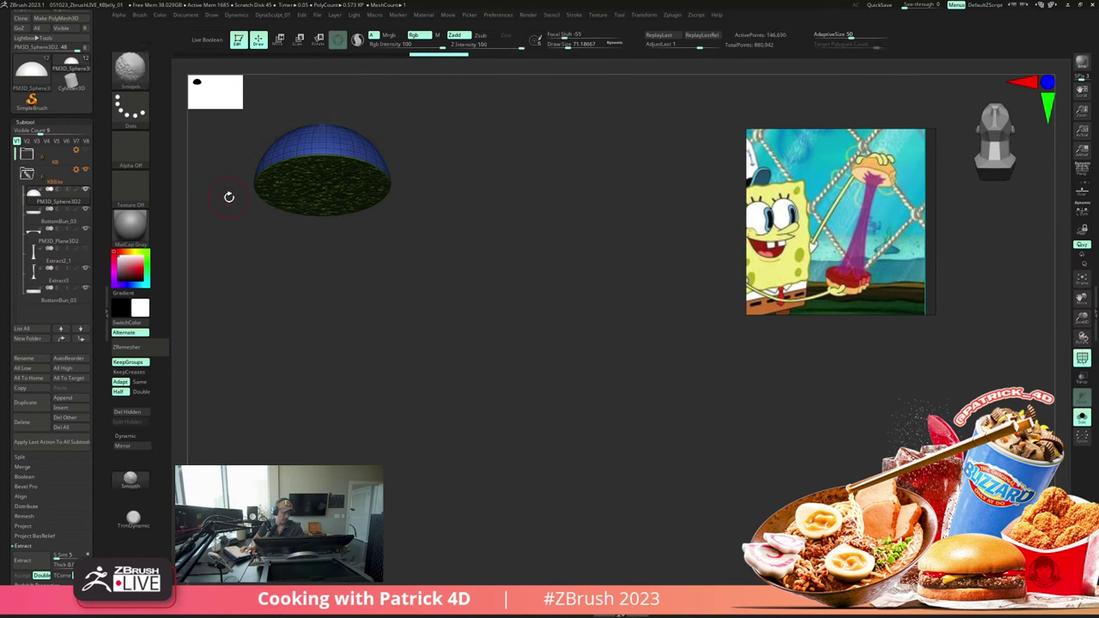
key(shift+f)
drag(223, 167, 216, 161)
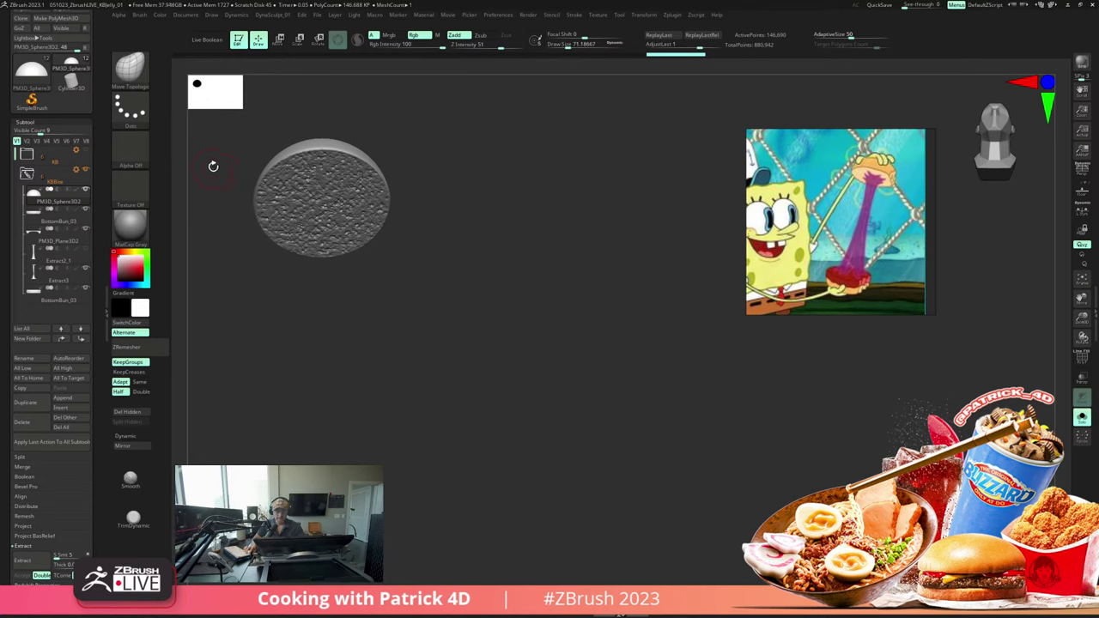
shift+drag(217, 200, 218, 206)
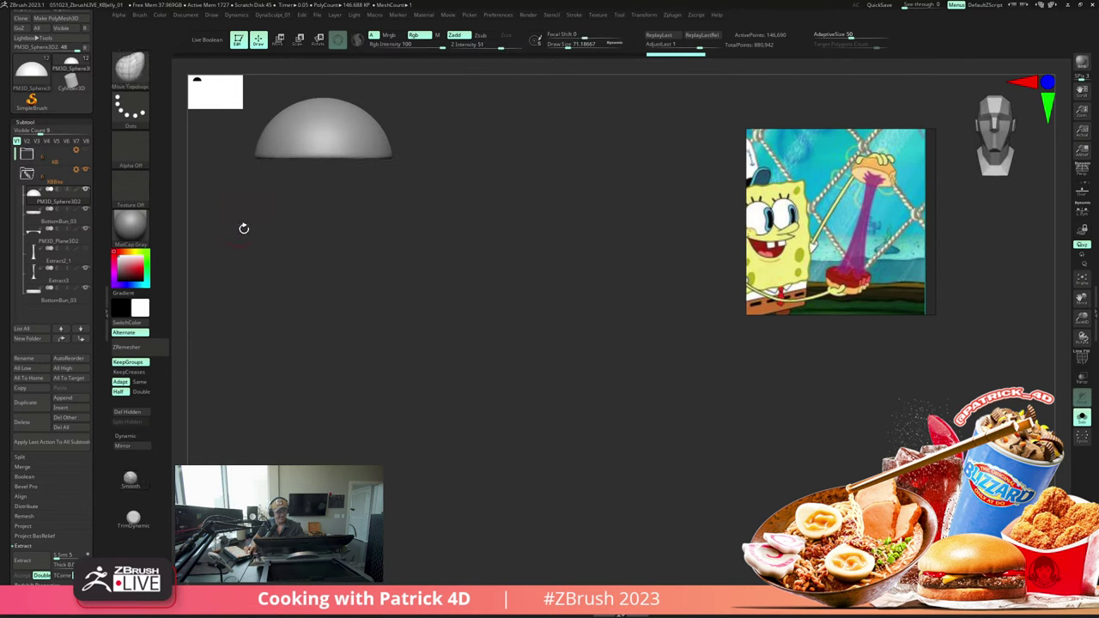
drag(3, 383, 1, 305)
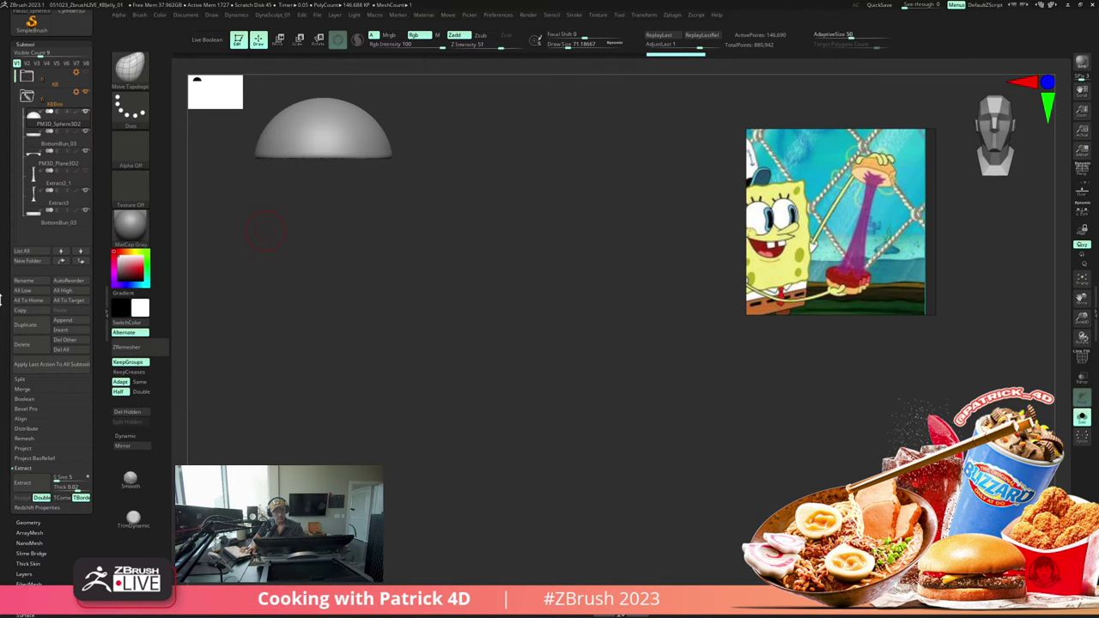
drag(266, 230, 246, 288)
key(shift+f)
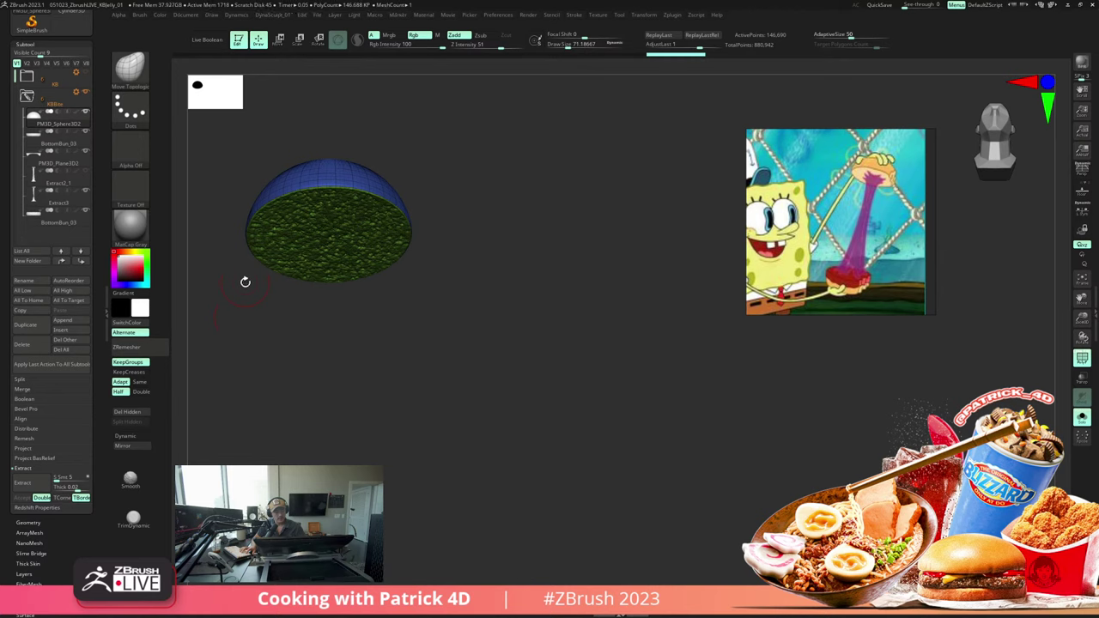
key(shift+f)
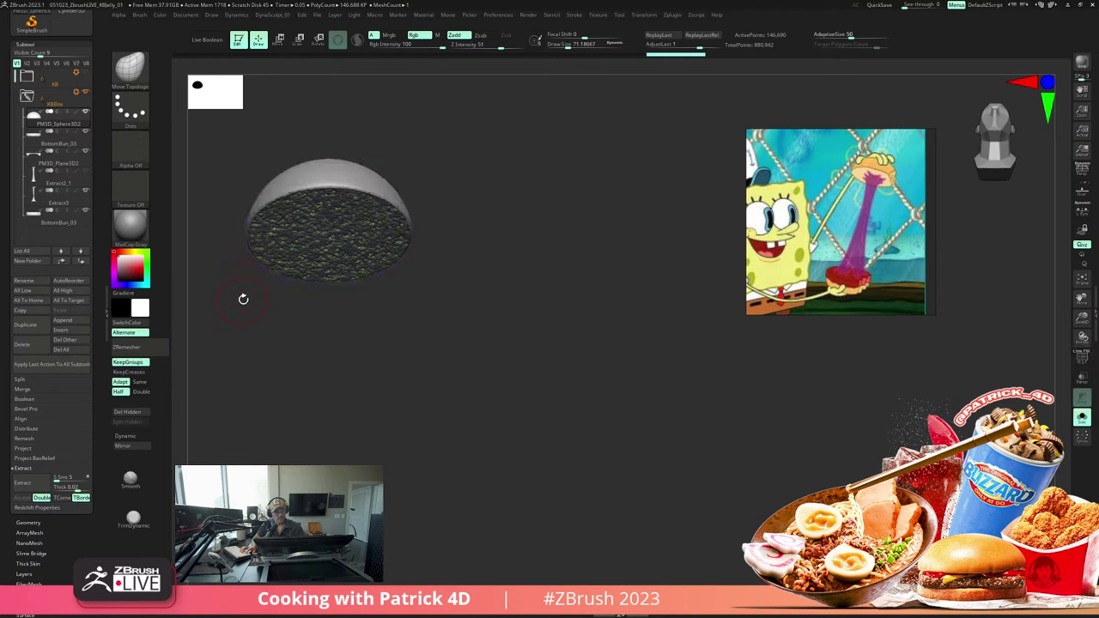
shift+drag(246, 287, 240, 321)
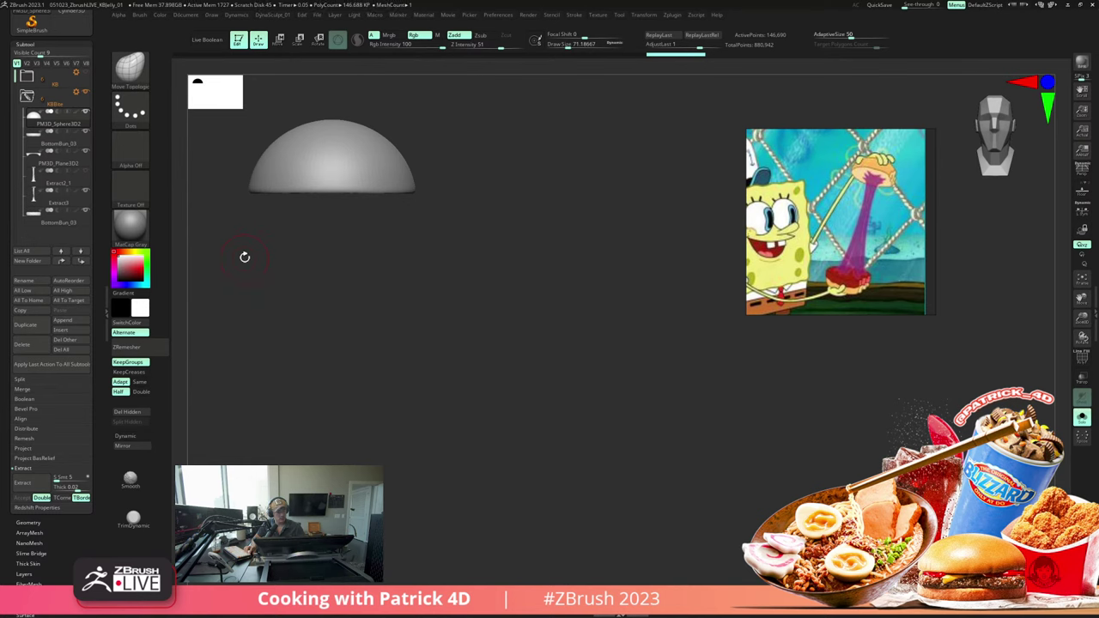
click(27, 521)
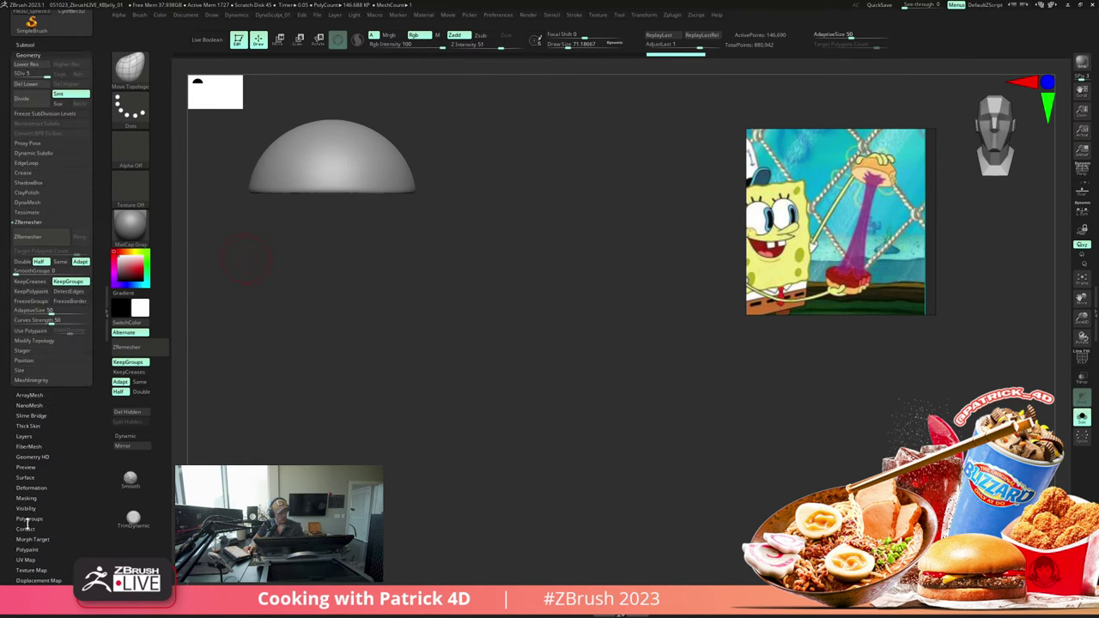
click(25, 55)
click(24, 45)
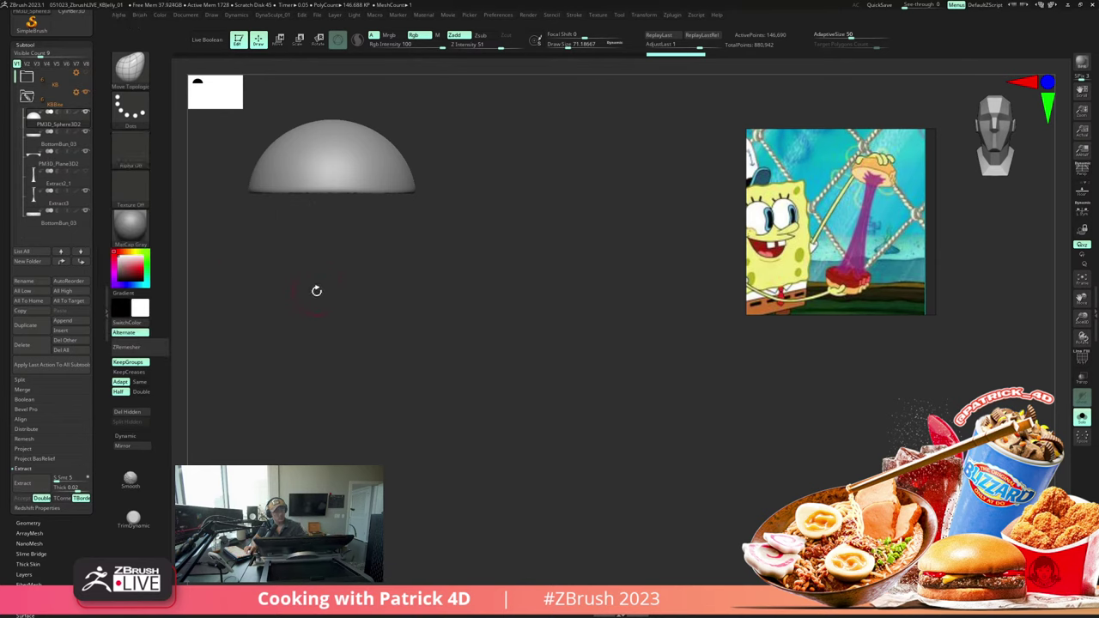
alt+drag(301, 266, 316, 265)
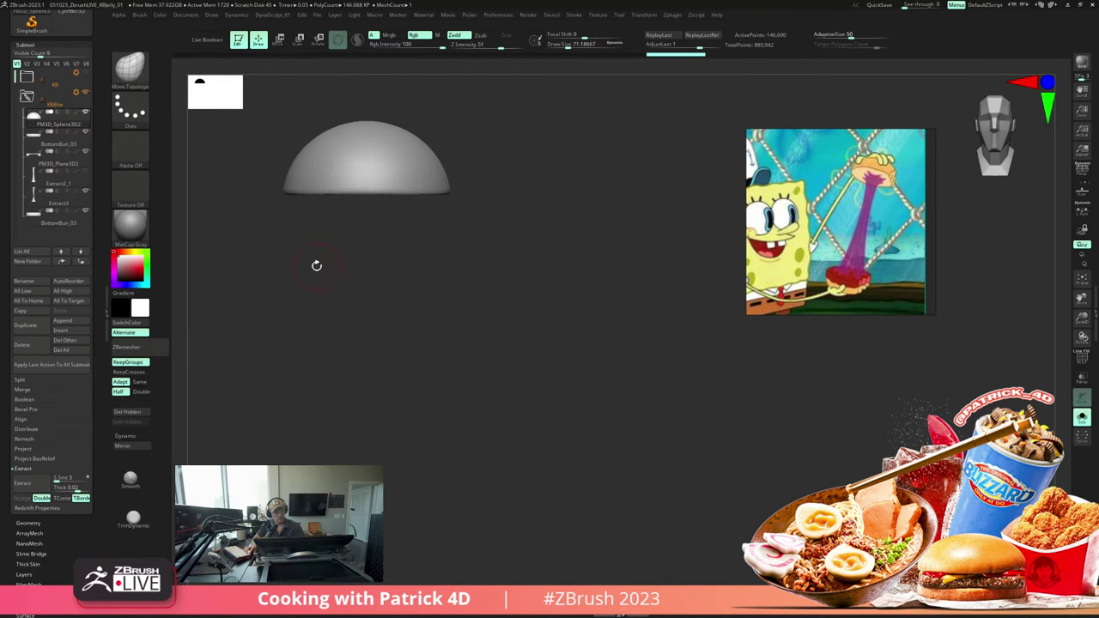
Step: Insert a Cylinder3D subtool directly below the duplicated top bun in the KBBite folder
mouse_move(30, 124)
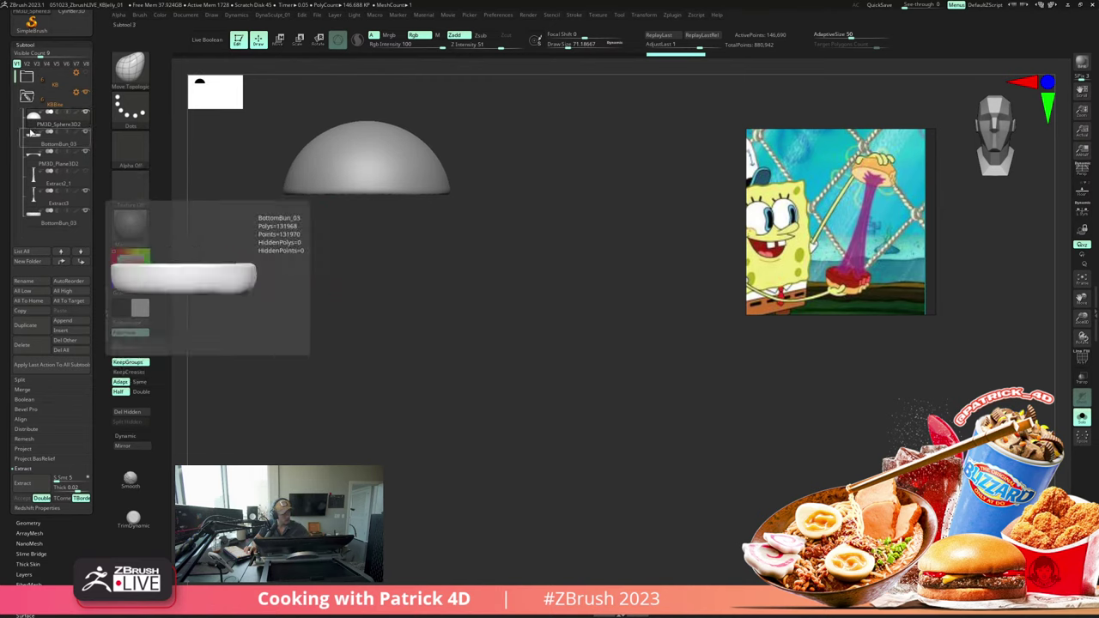
click(62, 331)
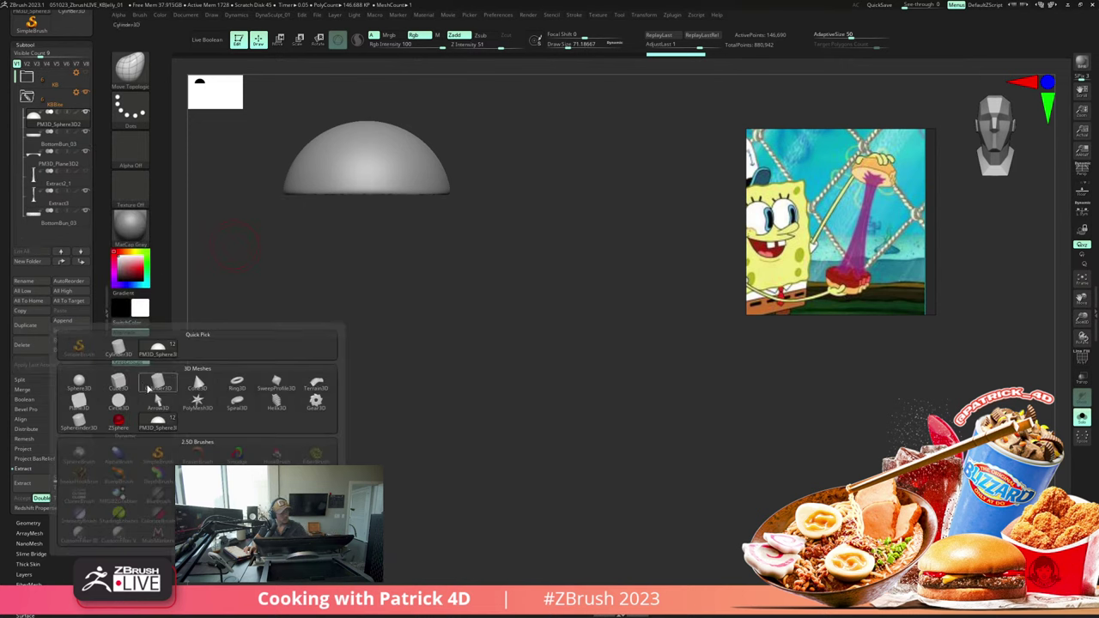
mouse_move(151, 386)
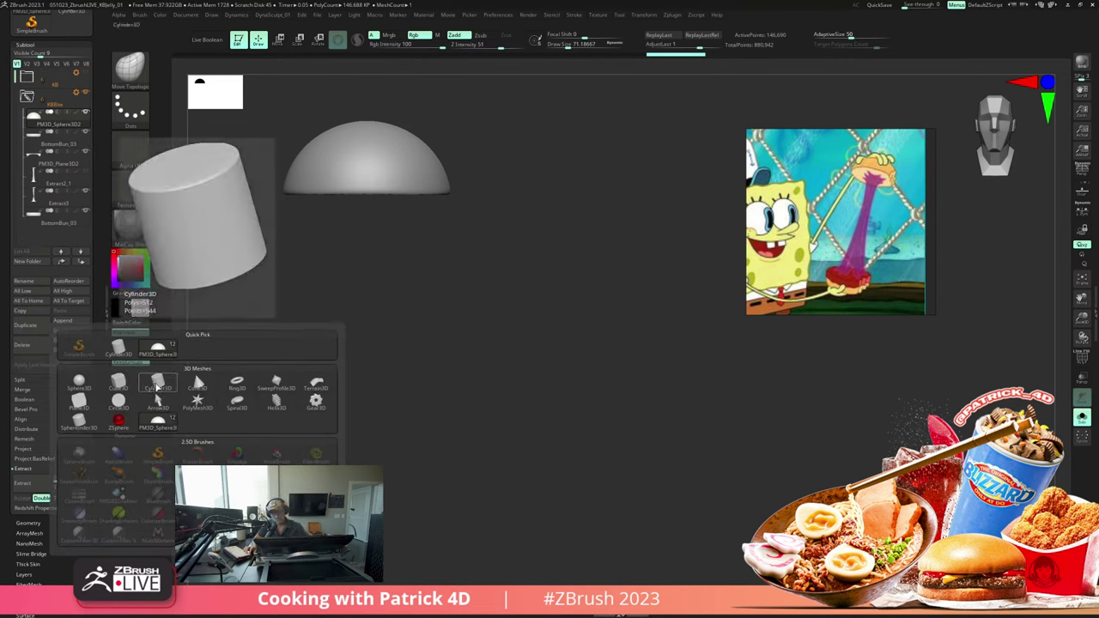
click(156, 388)
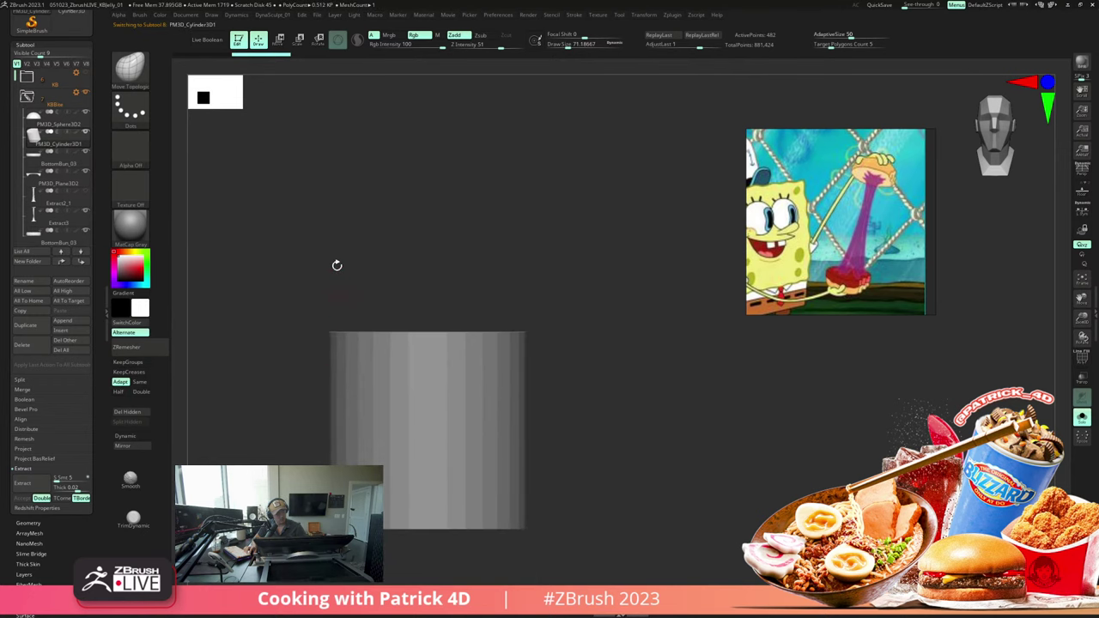
Step: Scale the inserted cylinder into a narrower column
key(w)
drag(426, 402, 427, 365)
drag(429, 429, 438, 480)
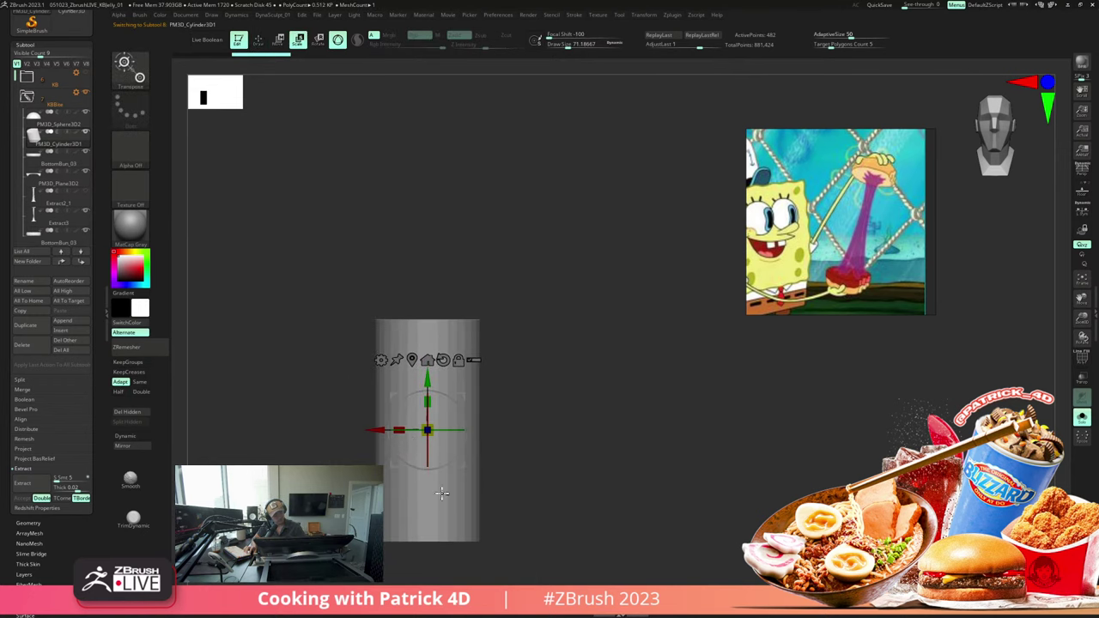
Step: Show the other burger parts again and position the cylinder so that it overlaps the front edge of the top bun
click(306, 390)
drag(428, 381, 427, 69)
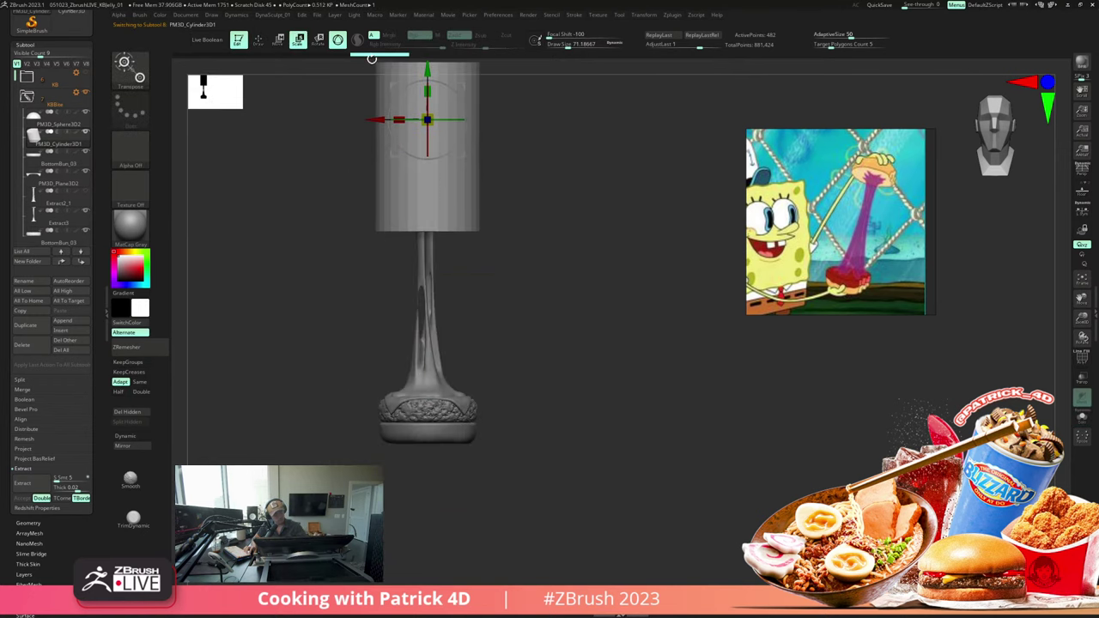
alt+drag(272, 185, 332, 219)
drag(429, 200, 423, 275)
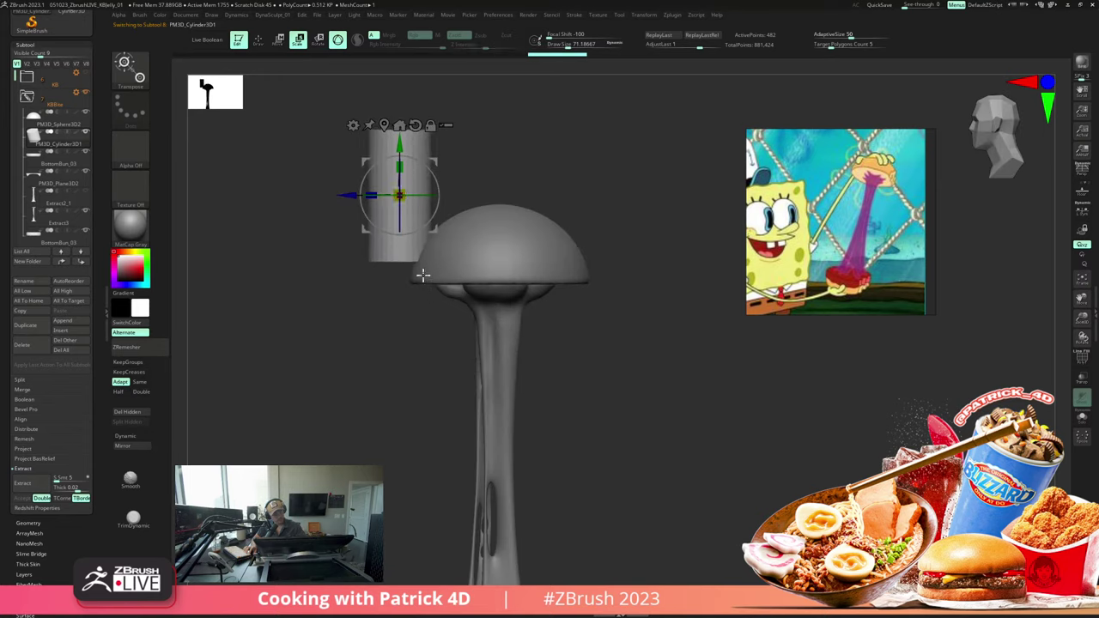
key(q)
click(298, 40)
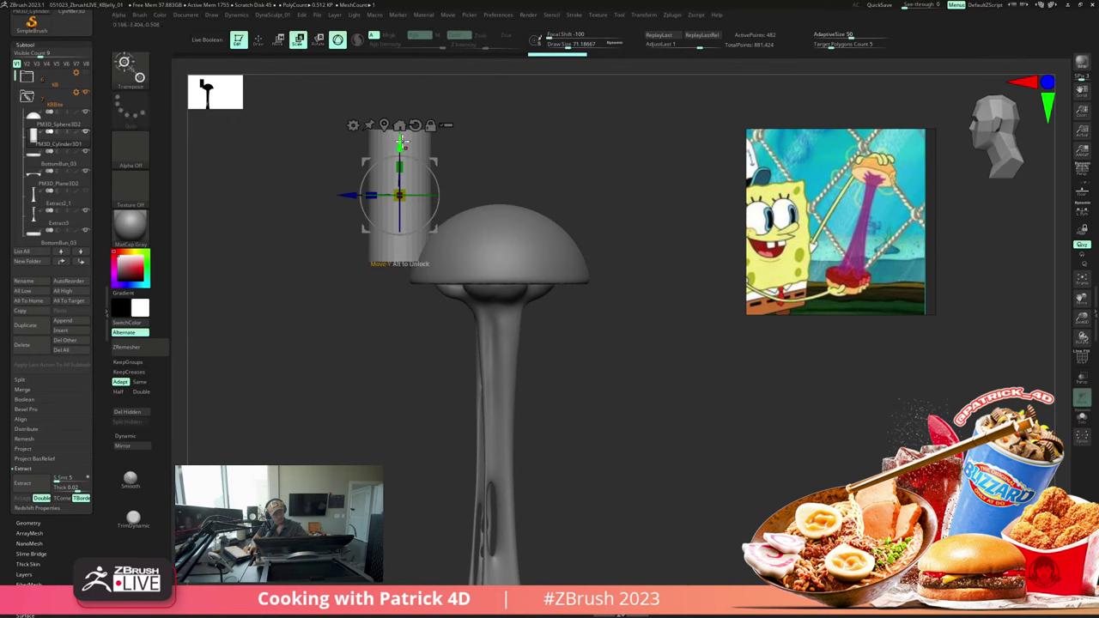
drag(400, 146, 400, 243)
Step: Turn on Live Boolean, mark the top bun as the start subtool and set the cylinder to subtract from it
alt+click(453, 240)
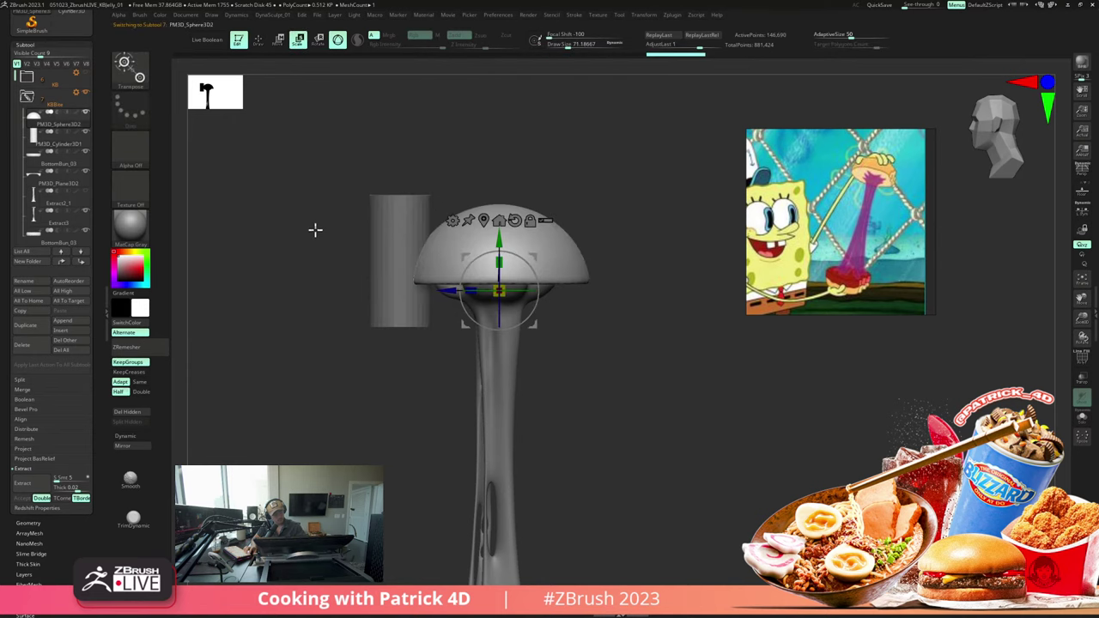
click(206, 39)
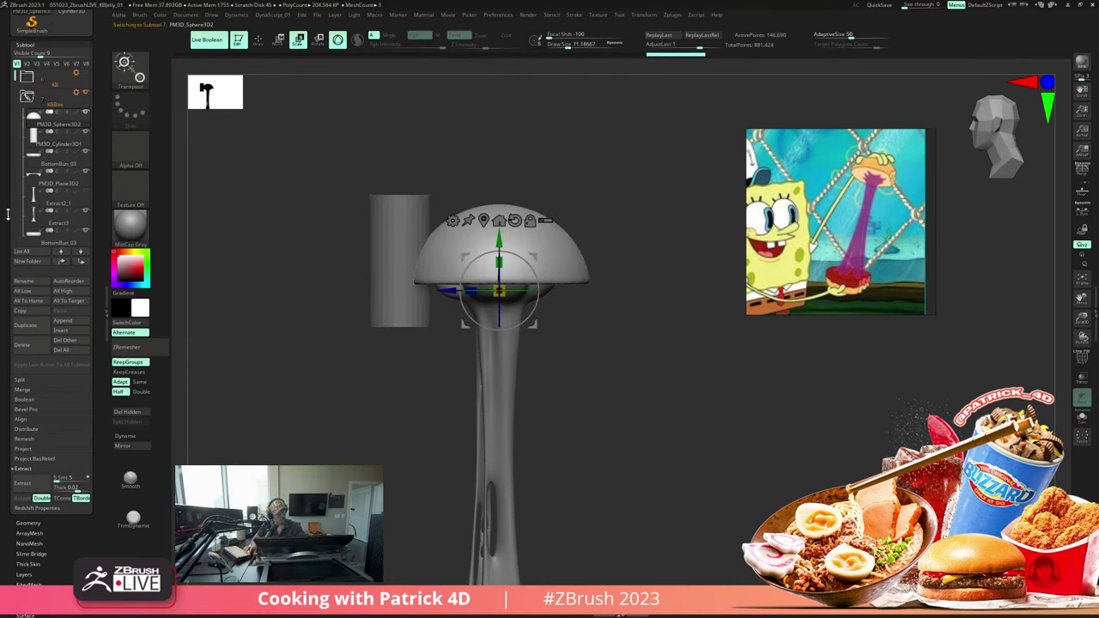
click(57, 132)
drag(249, 179, 262, 211)
key(shift+f)
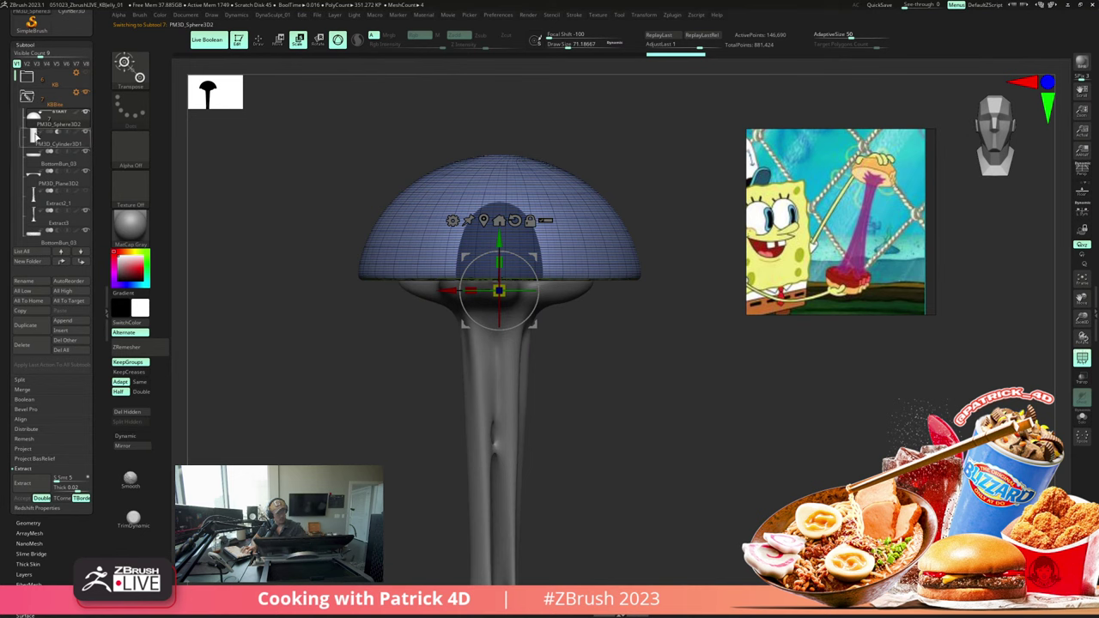
Step: Duplicate the cylinder sideways within its subtool until three overlapping columns form a scalloped bite cutter
click(36, 138)
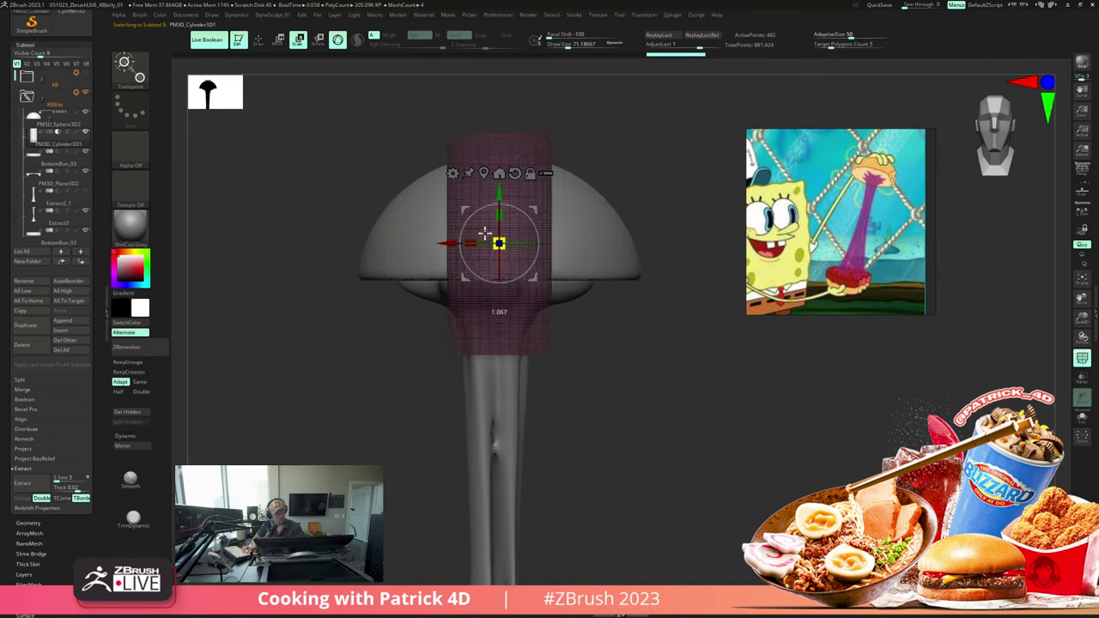
drag(485, 233, 484, 228)
shift+drag(277, 164, 266, 236)
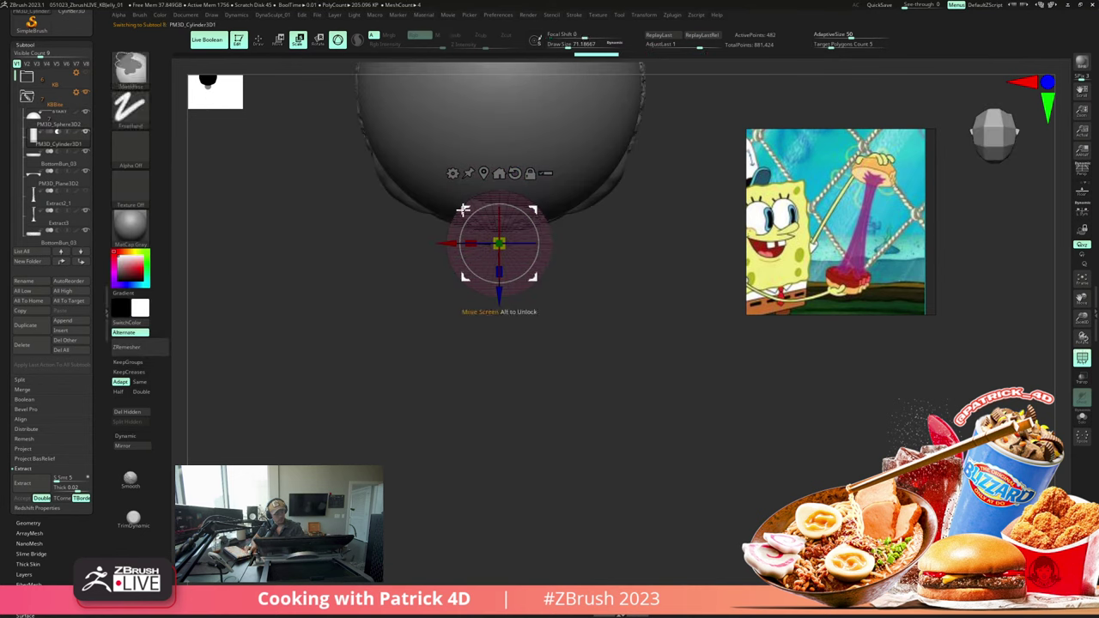
drag(462, 210, 529, 206)
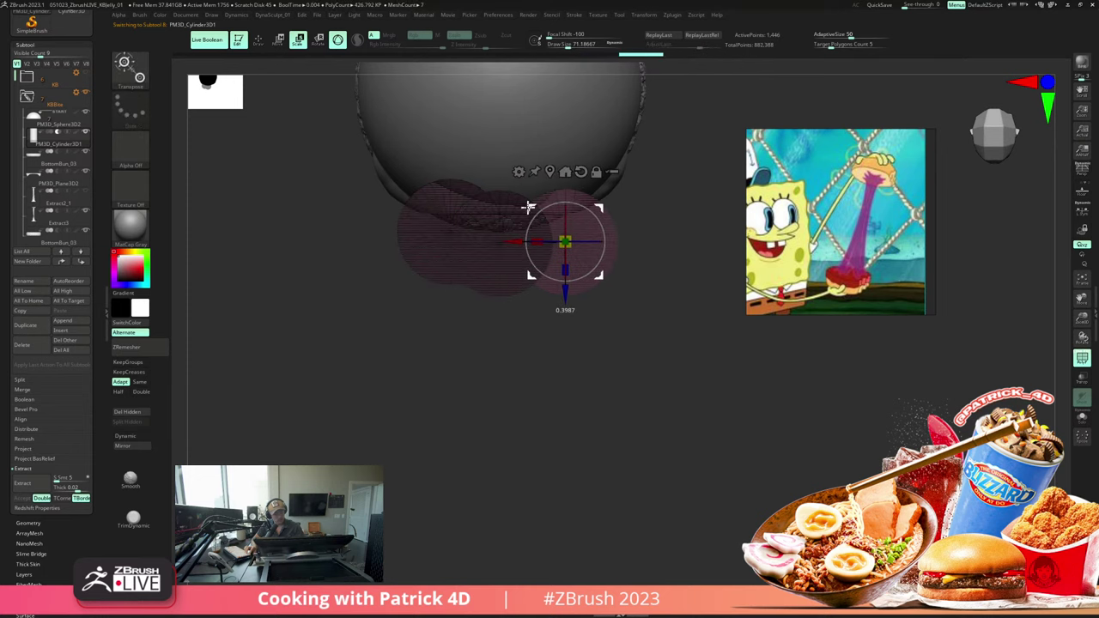
drag(289, 295, 288, 244)
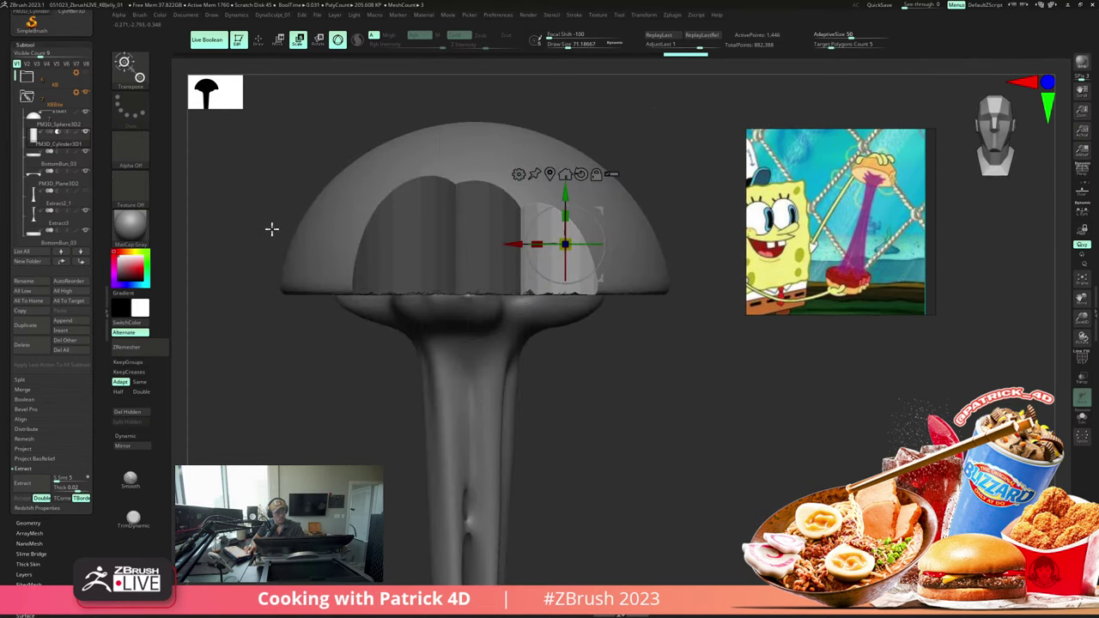
Step: Reposition the third cylinder so its lobe overlaps the neighbouring one along the bun's edge
key(shift+f)
alt+drag(219, 181, 283, 222)
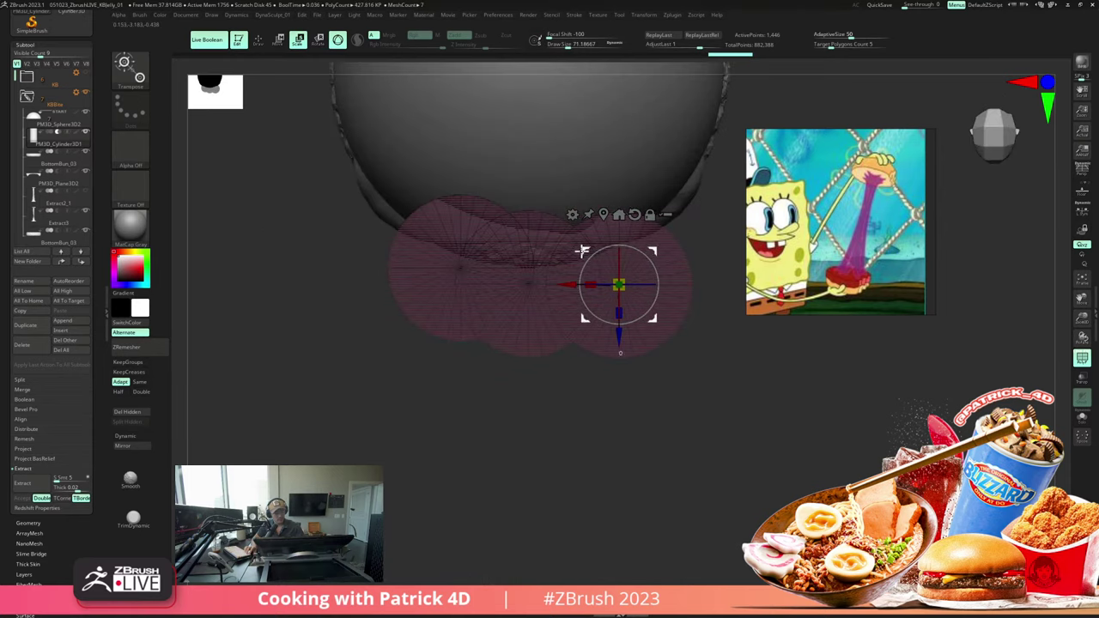
drag(582, 251, 561, 259)
drag(300, 217, 343, 245)
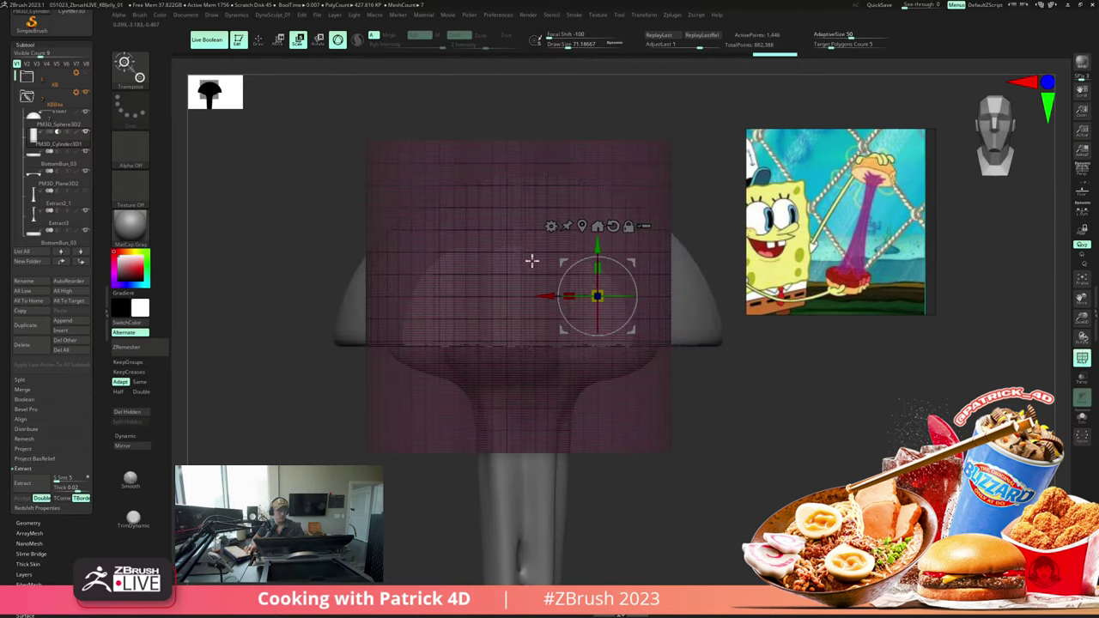
drag(590, 277, 591, 284)
drag(339, 137, 334, 164)
mouse_move(635, 324)
mouse_down()
mouse_move(556, 269)
mouse_move(630, 332)
mouse_up()
Step: Subdivide the three-cylinder cutter twice to smooth the bite surface, and compare the cut with the wireframe on and off
drag(707, 449, 700, 447)
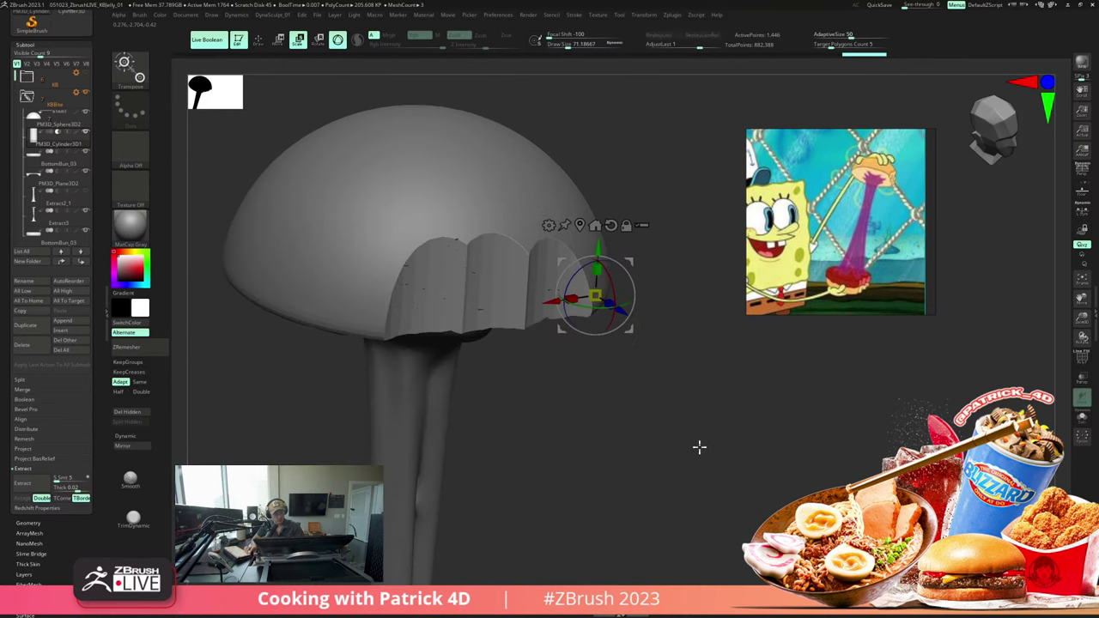
key(shift+f)
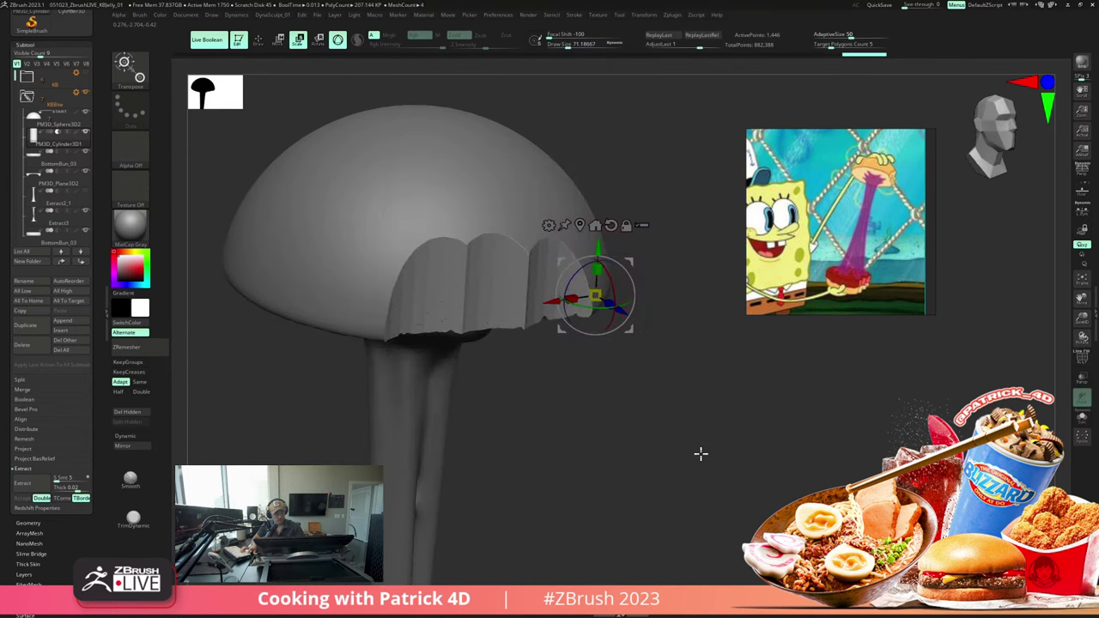
key(shift+f)
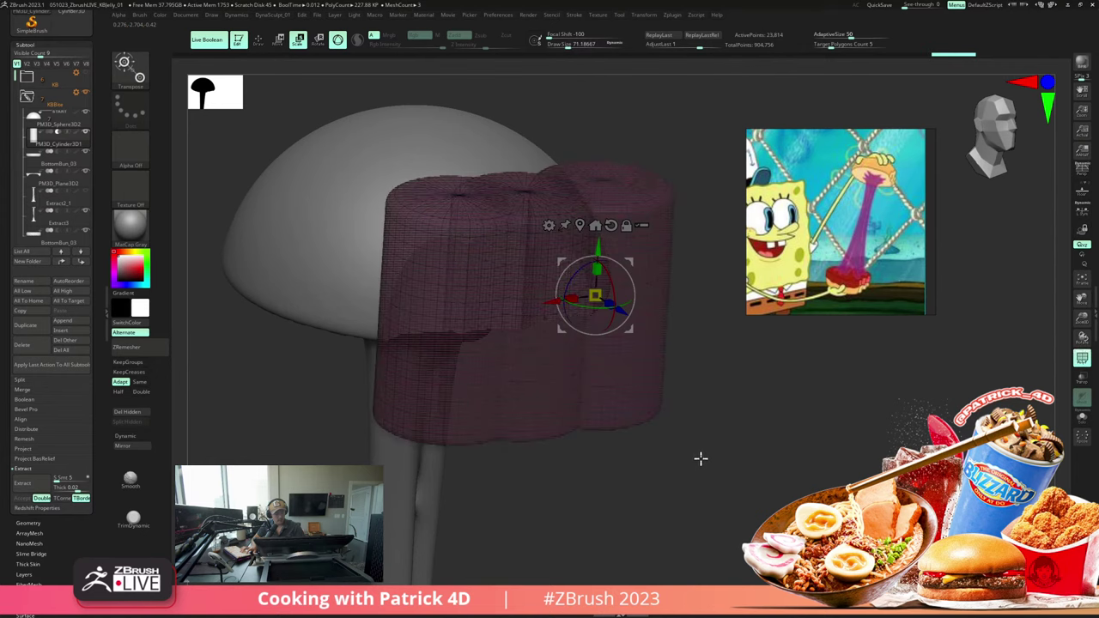
key(shift+f)
drag(718, 456, 704, 456)
key(shift+f)
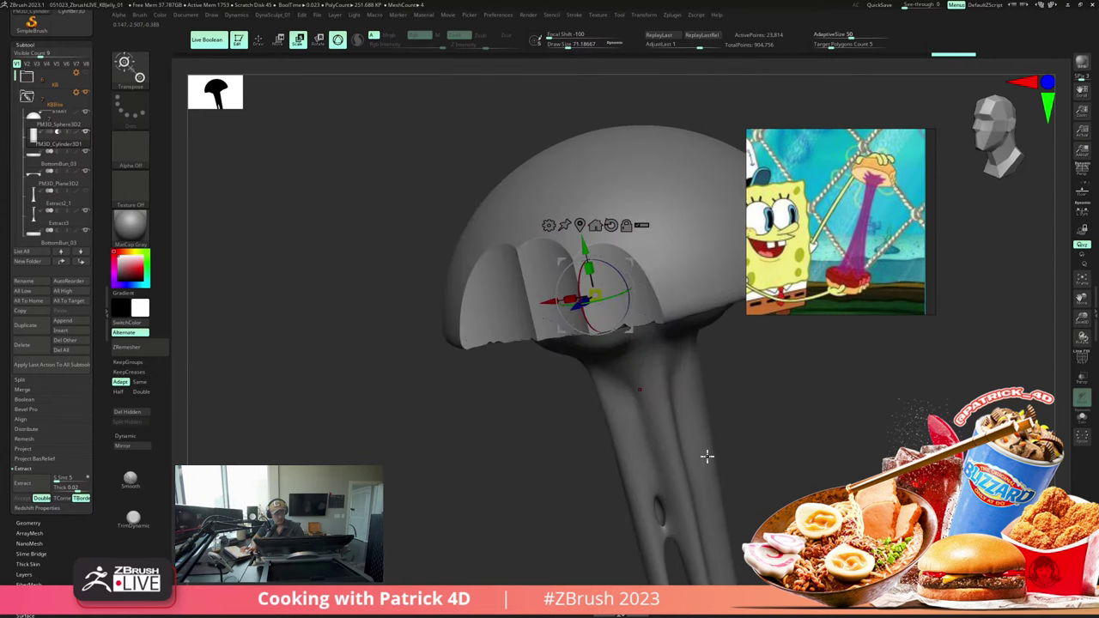
Step: Shift and rotate the bite cutter seen from above so that it follows the round edge of the top bun
mouse_move(291, 246)
mouse_down()
mouse_move(266, 214)
mouse_move(274, 186)
mouse_move(320, 259)
mouse_move(314, 317)
mouse_move(284, 239)
mouse_move(263, 223)
mouse_move(269, 284)
mouse_move(294, 248)
mouse_up()
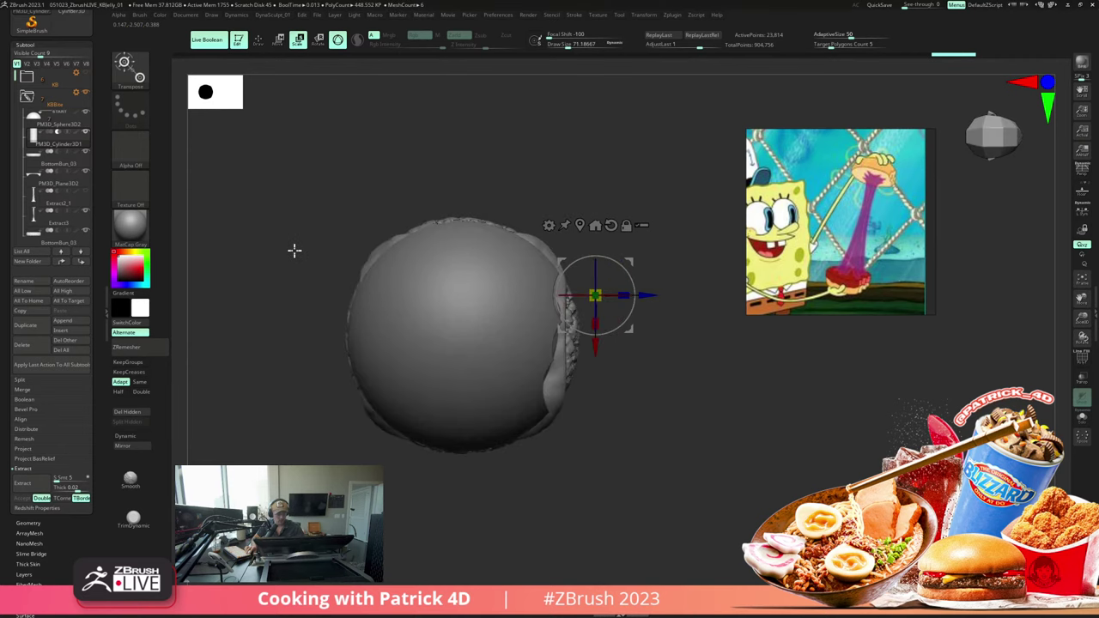
drag(559, 261, 553, 267)
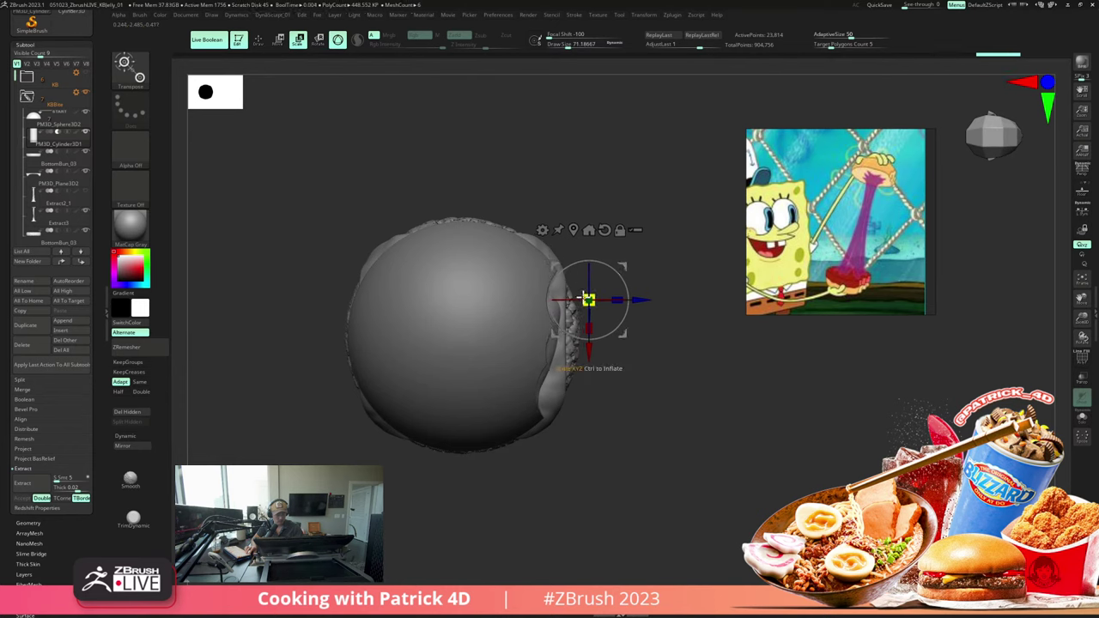
drag(585, 327, 582, 311)
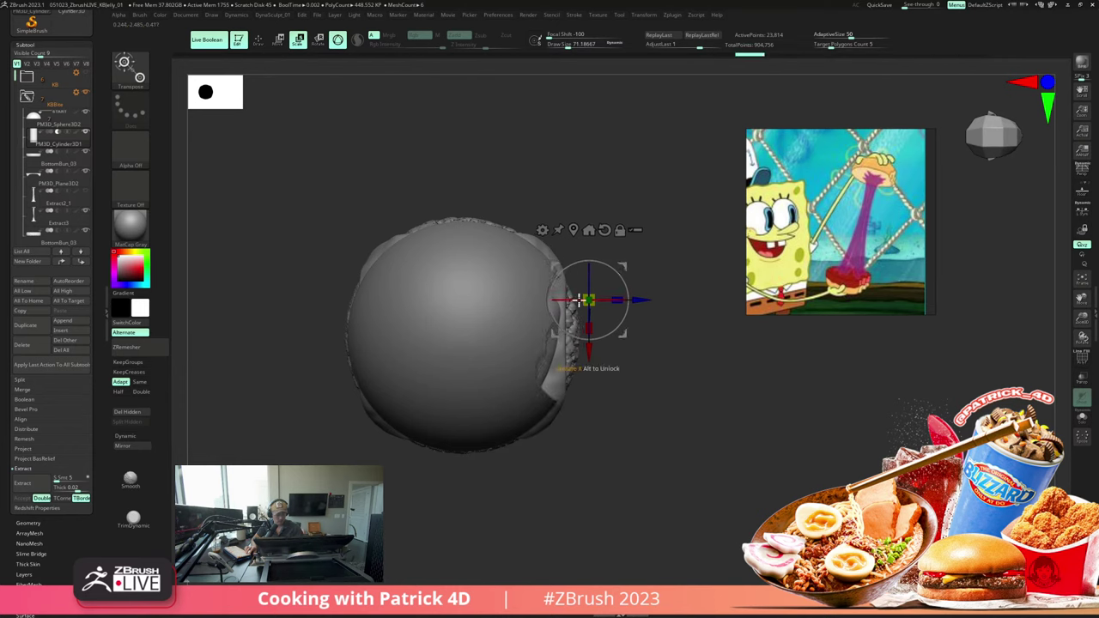
drag(552, 266, 547, 271)
drag(289, 172, 304, 228)
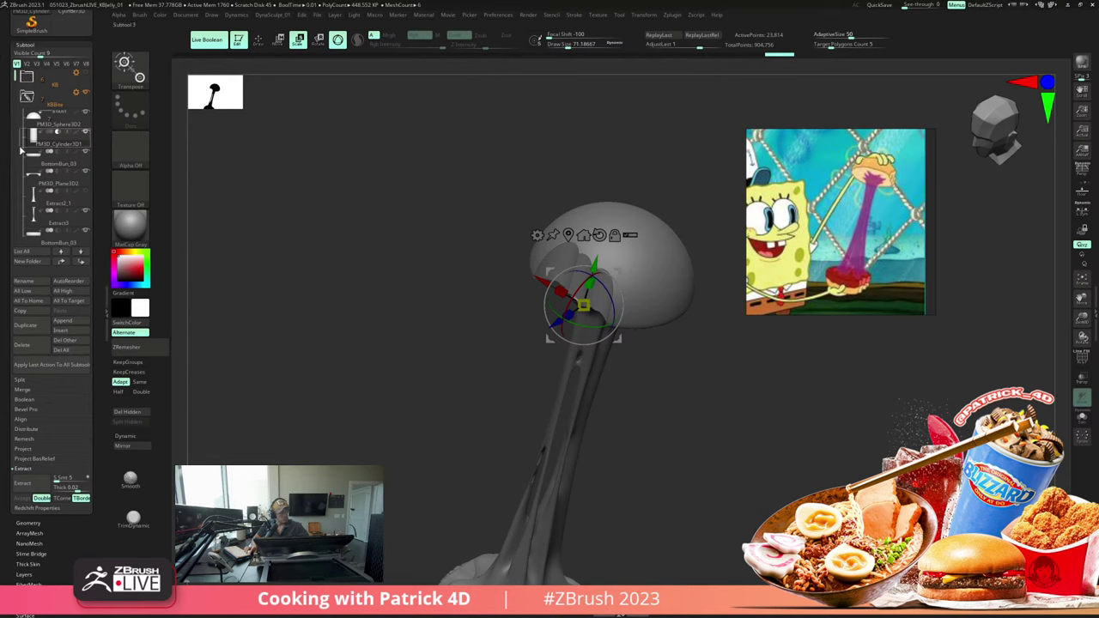
Step: Create a subtool folder named BunBox for the cylinder cutter and move the top bun into it
mouse_move(22, 161)
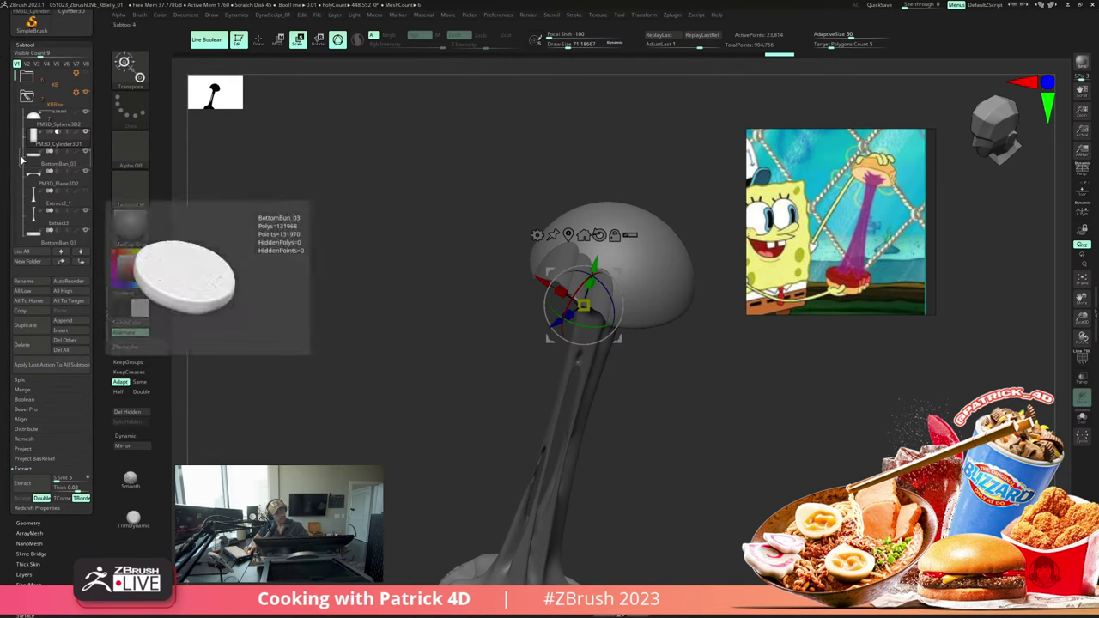
mouse_move(33, 122)
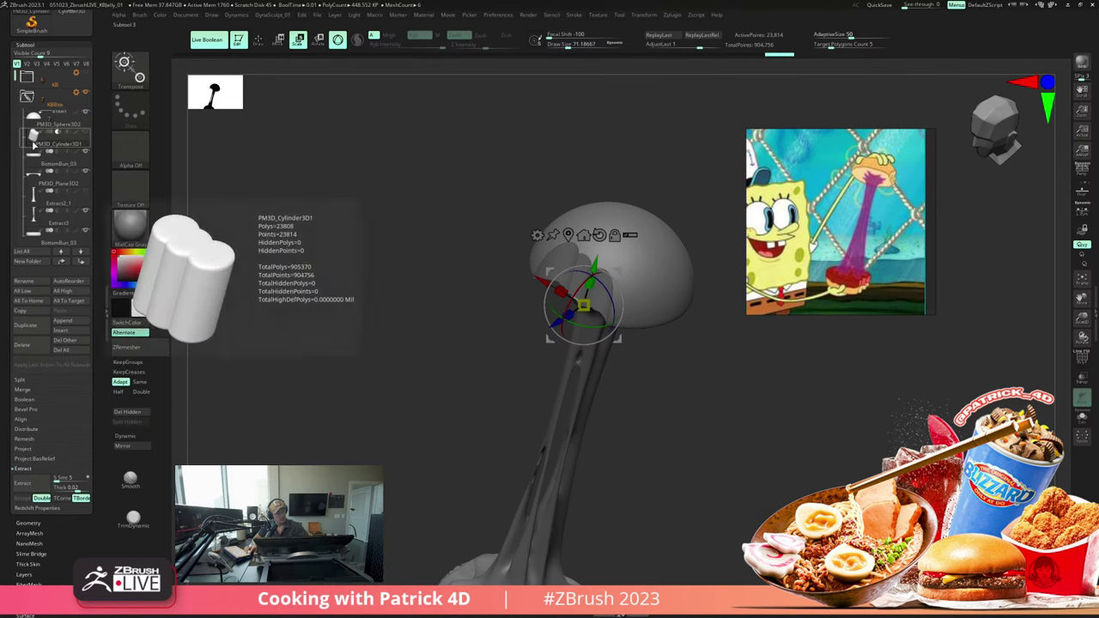
click(18, 264)
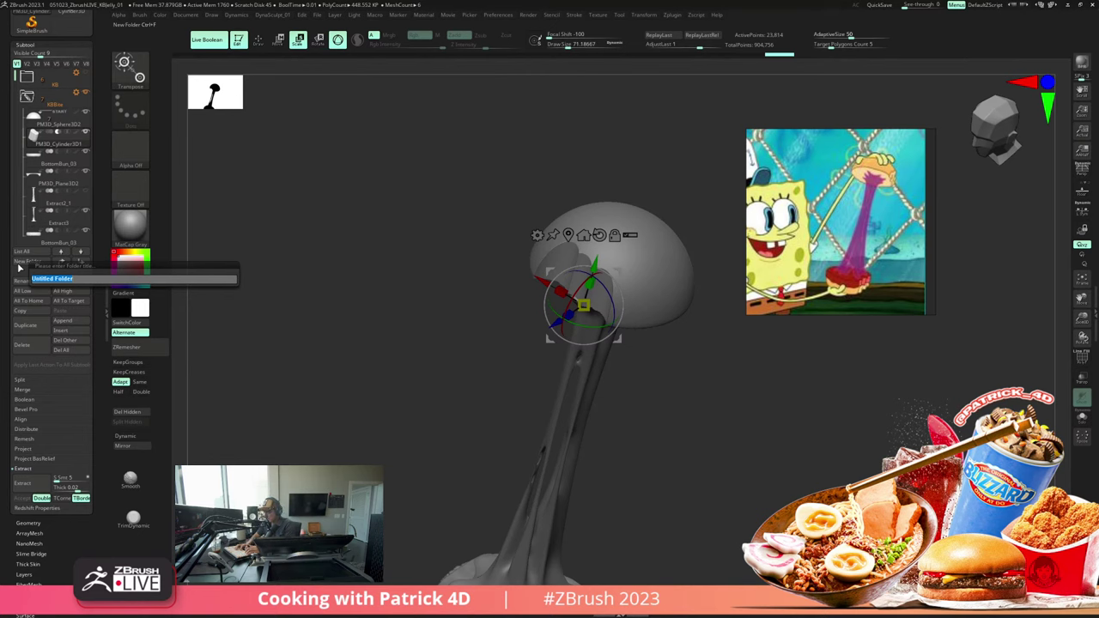
text(BunBox)
key(Return)
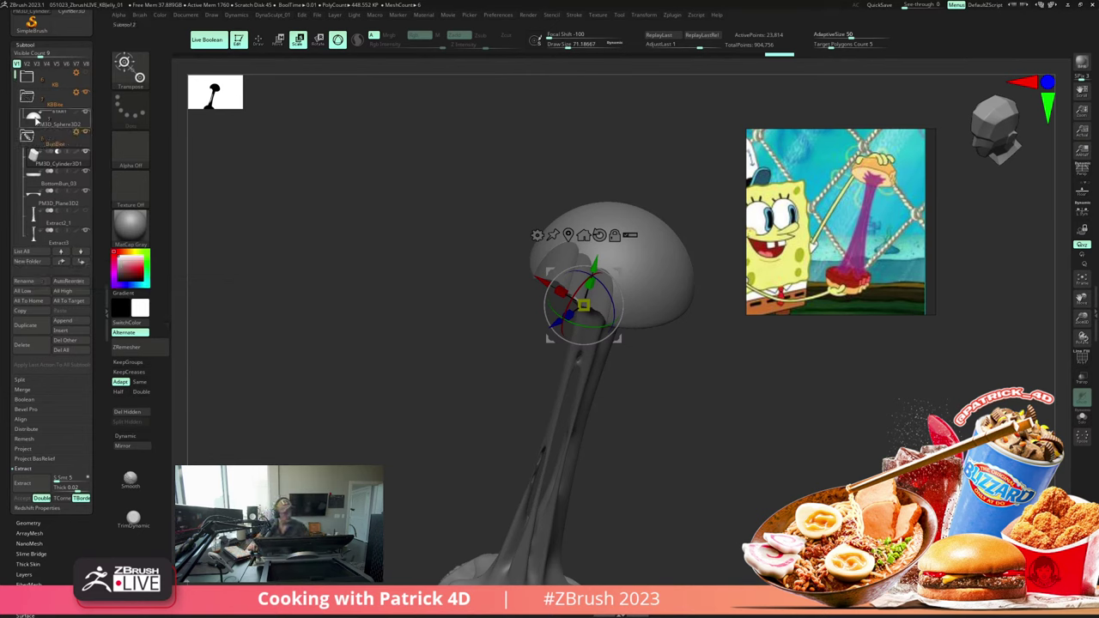
drag(35, 119, 33, 147)
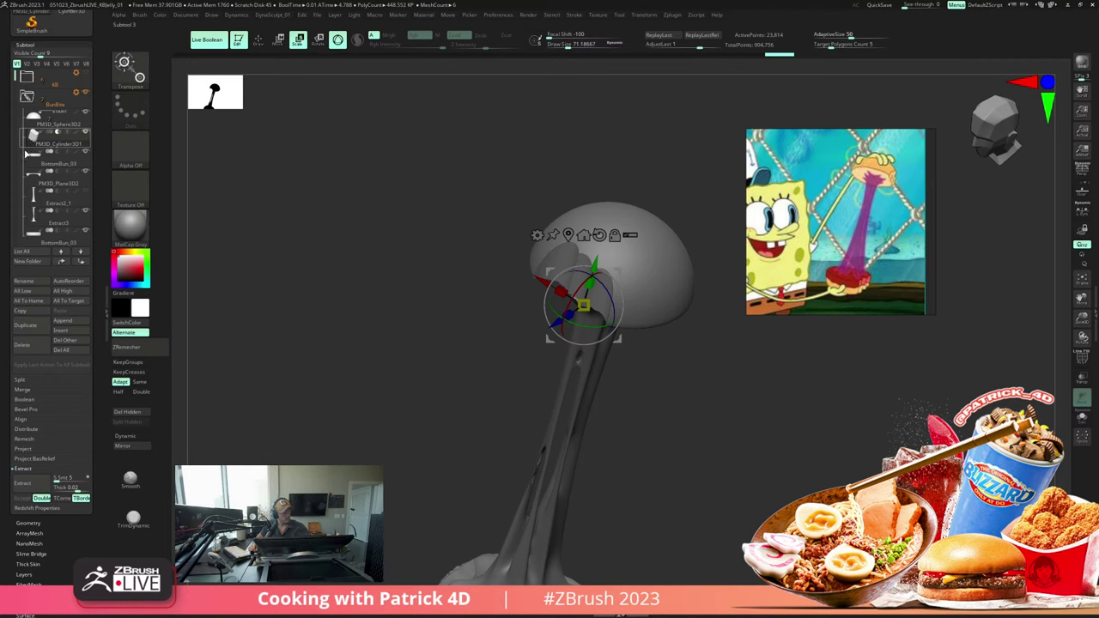
click(27, 99)
click(28, 100)
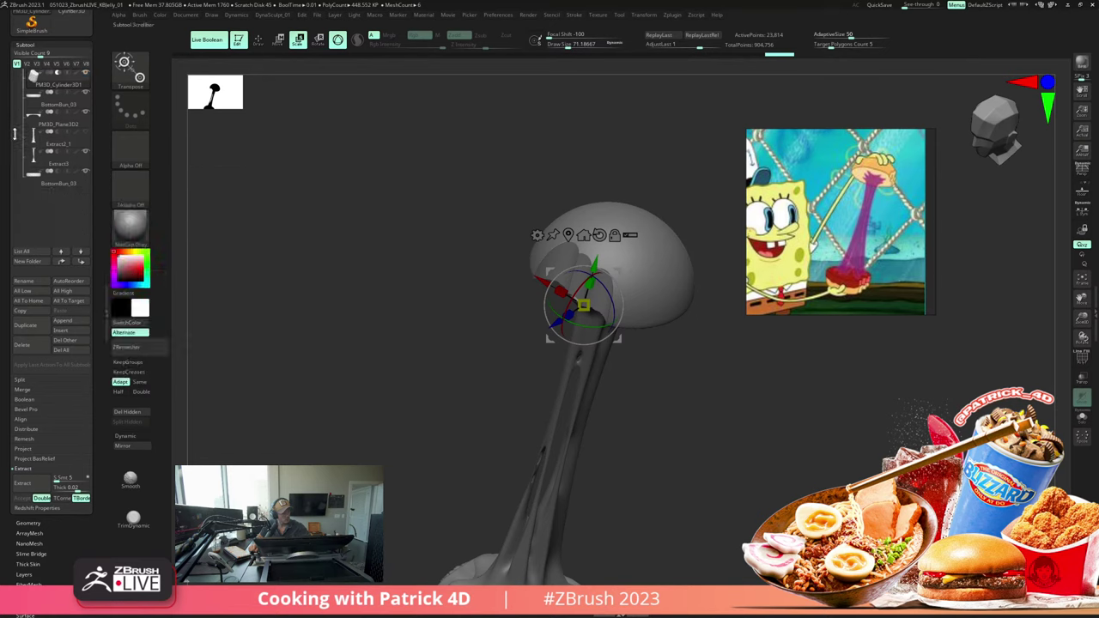
click(27, 100)
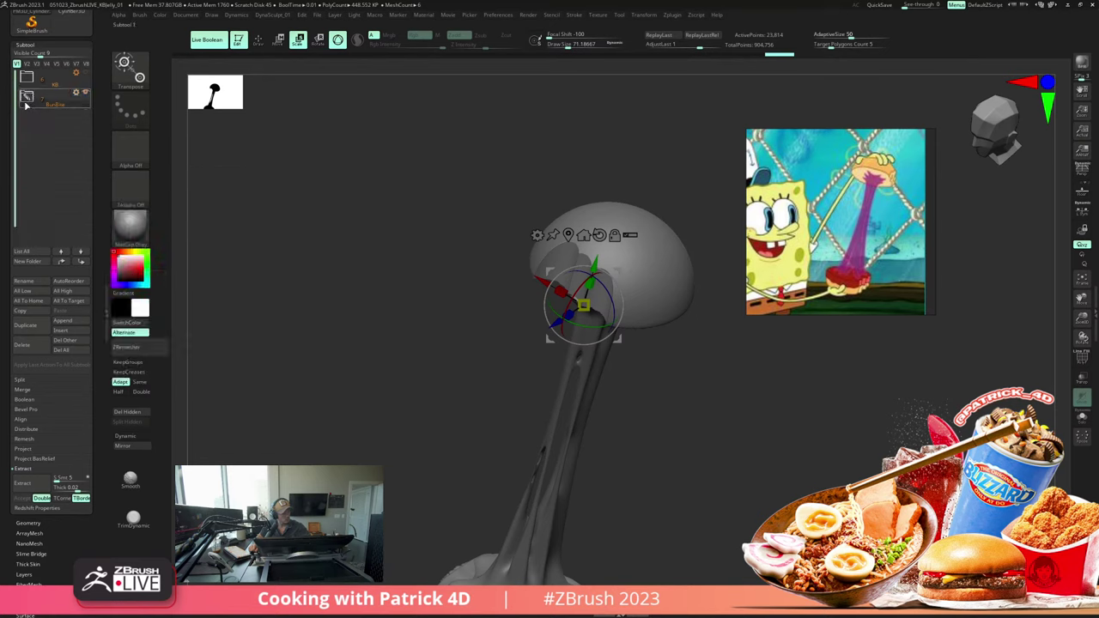
click(26, 102)
click(32, 124)
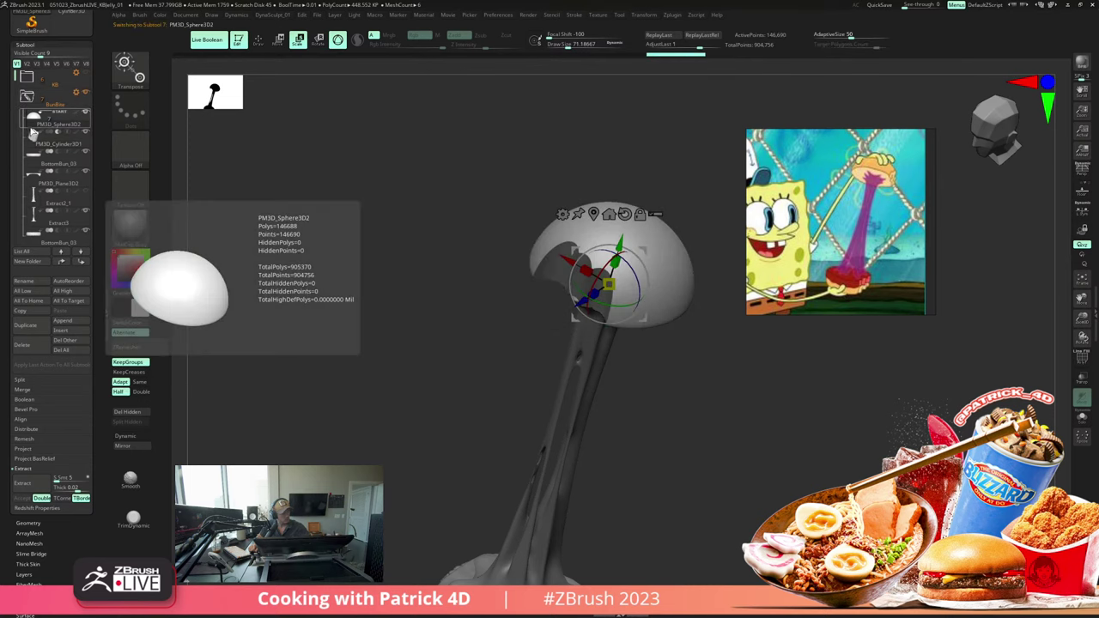
click(24, 264)
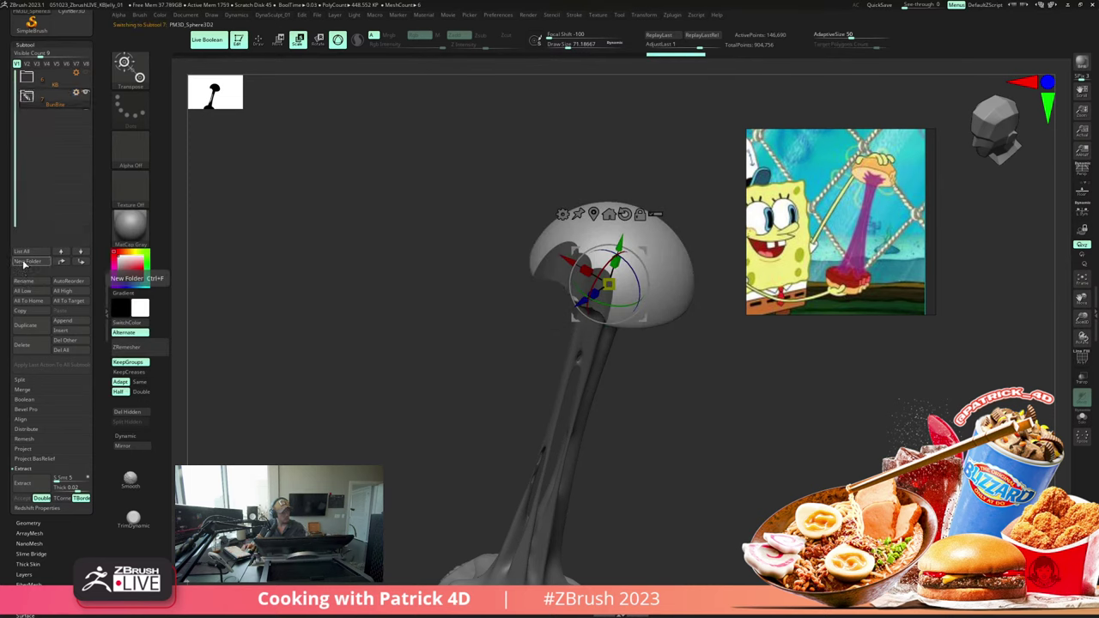
click(36, 100)
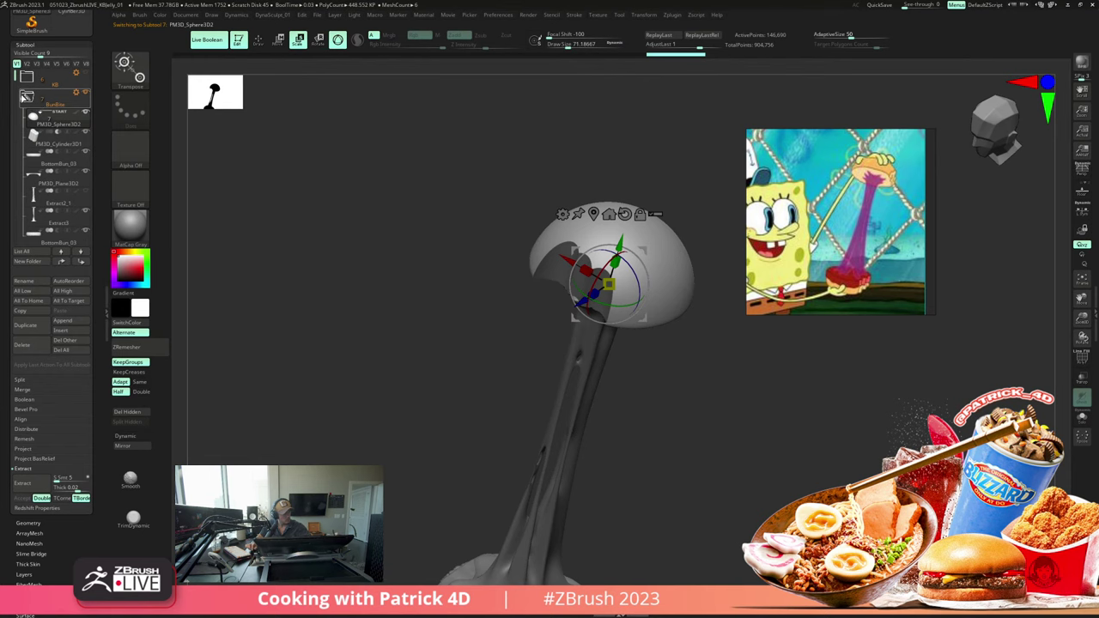
mouse_move(16, 74)
mouse_down()
mouse_move(16, 121)
mouse_move(16, 85)
mouse_up()
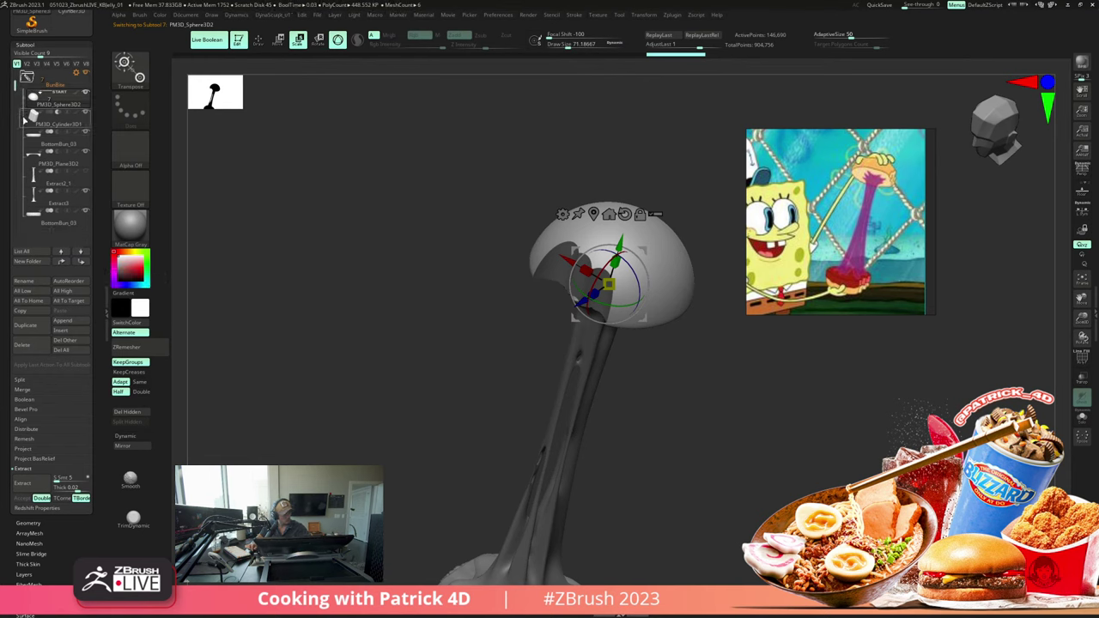
click(33, 232)
click(25, 261)
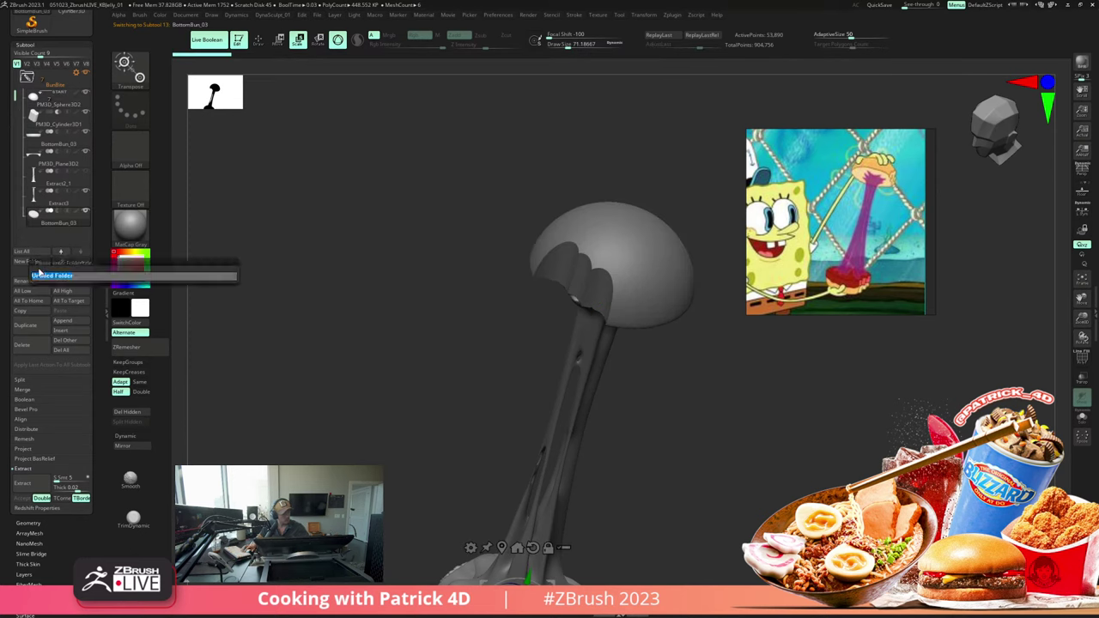
key(BackSpace)
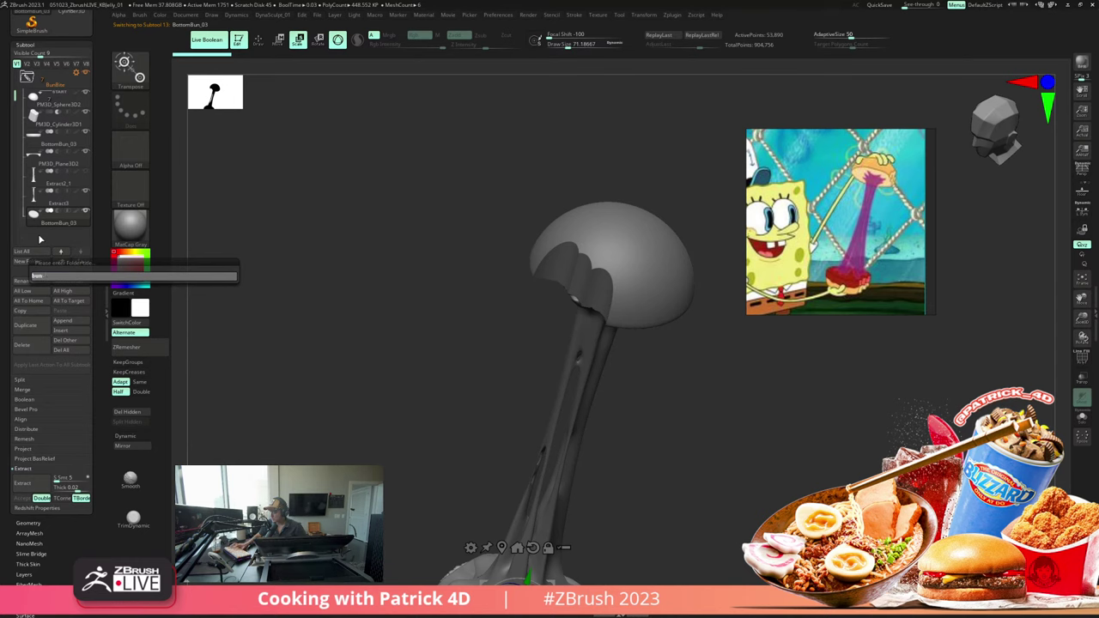
text(bunbit)
key(Return)
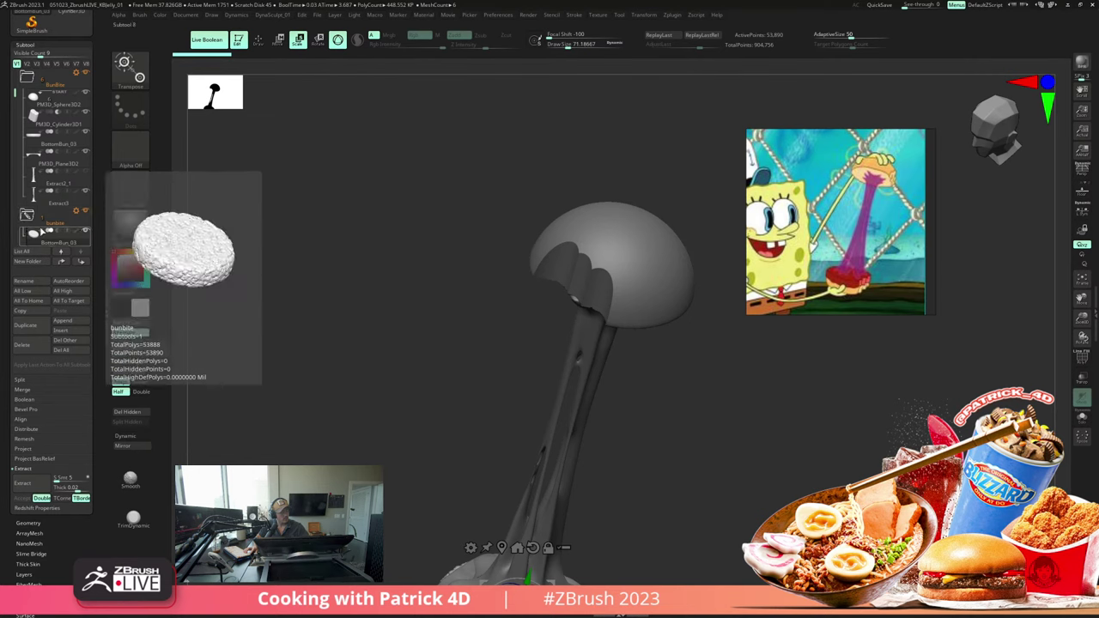
click(65, 214)
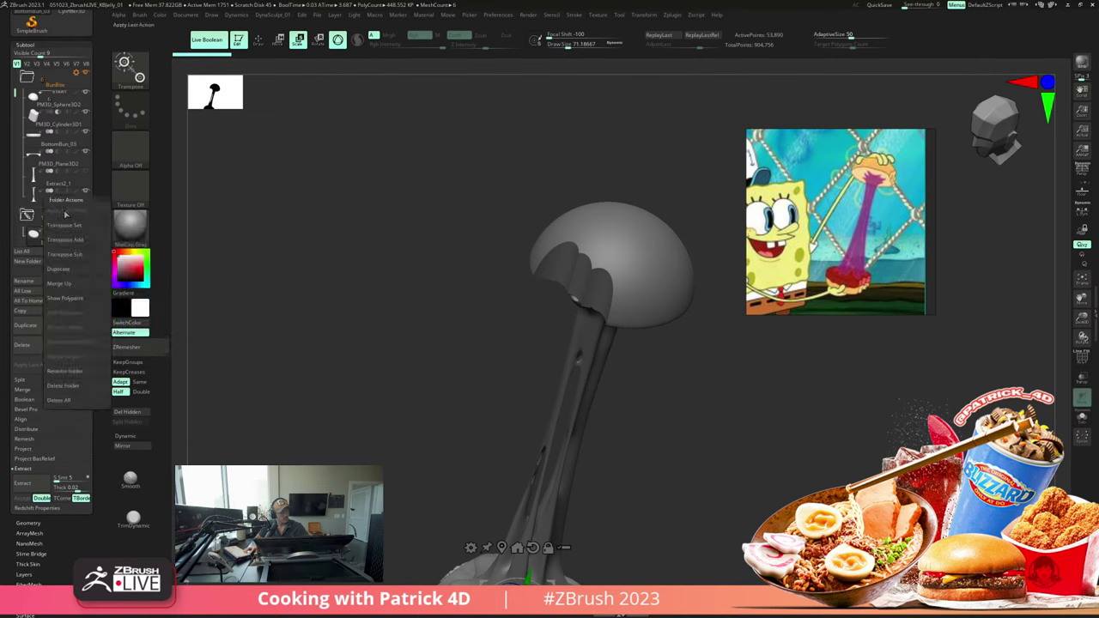
click(54, 387)
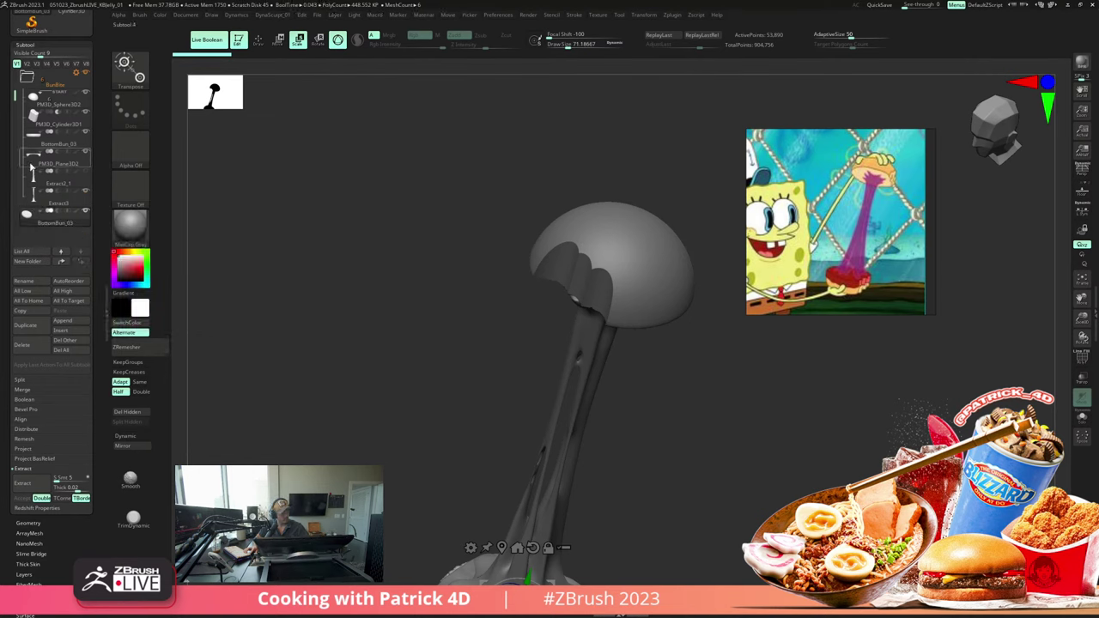
Step: Move the top bun and cylinder cutter out of their folder to the end of the subtool list, grouping them in a new bunbite folder
drag(33, 116, 27, 213)
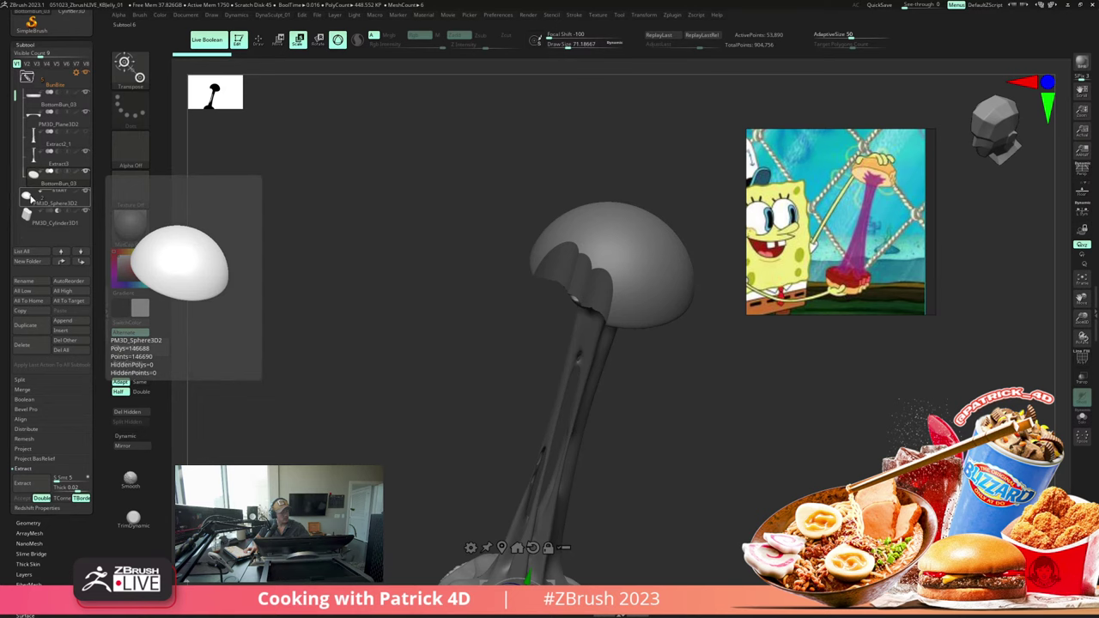
click(28, 196)
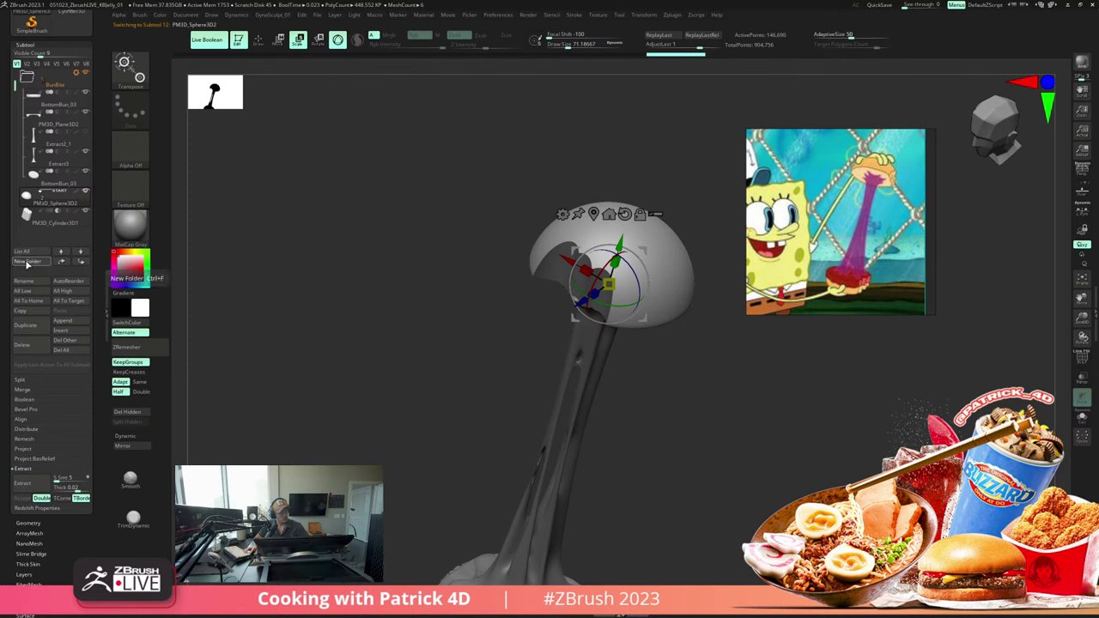
click(26, 257)
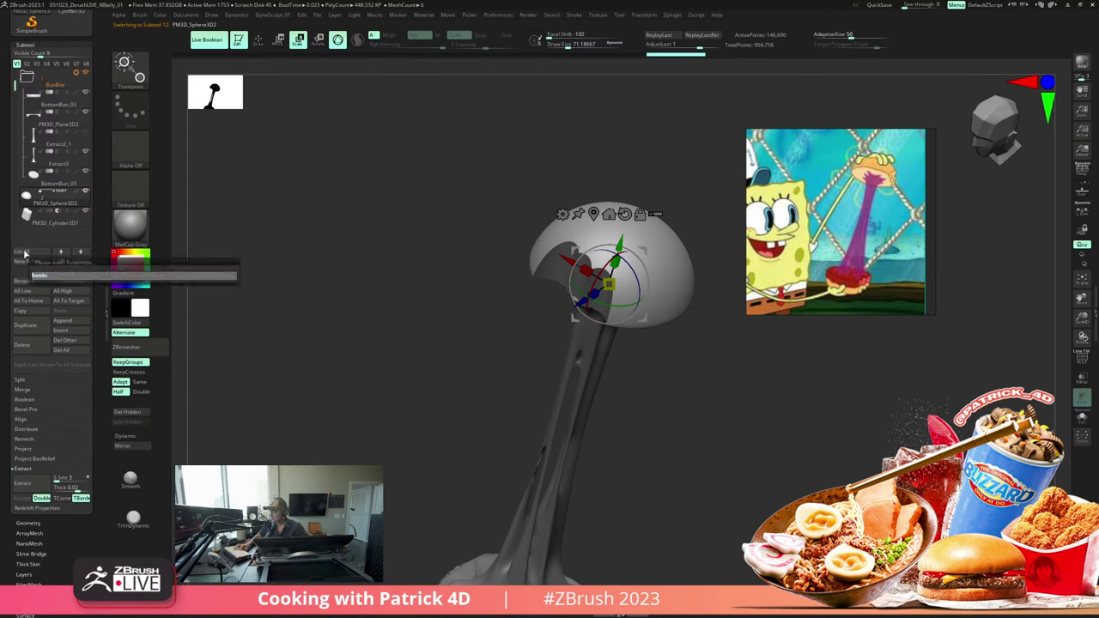
key(Return)
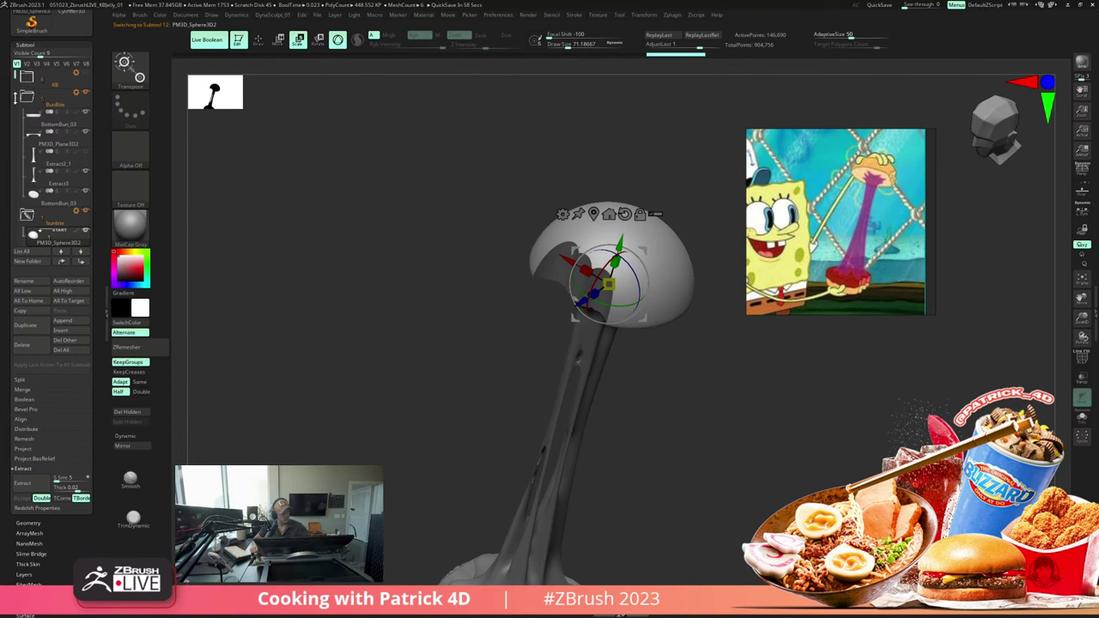
Step: Run the Boolean operation on the bunbite folder to turn the bitten top bun into a real mesh
drag(13, 76, 14, 103)
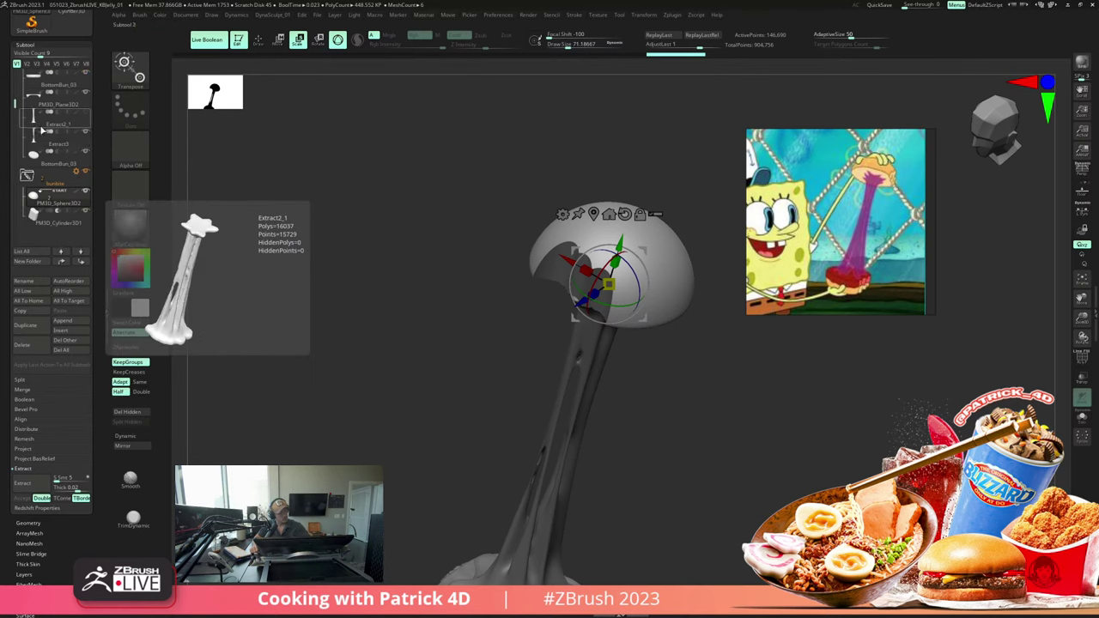
click(75, 172)
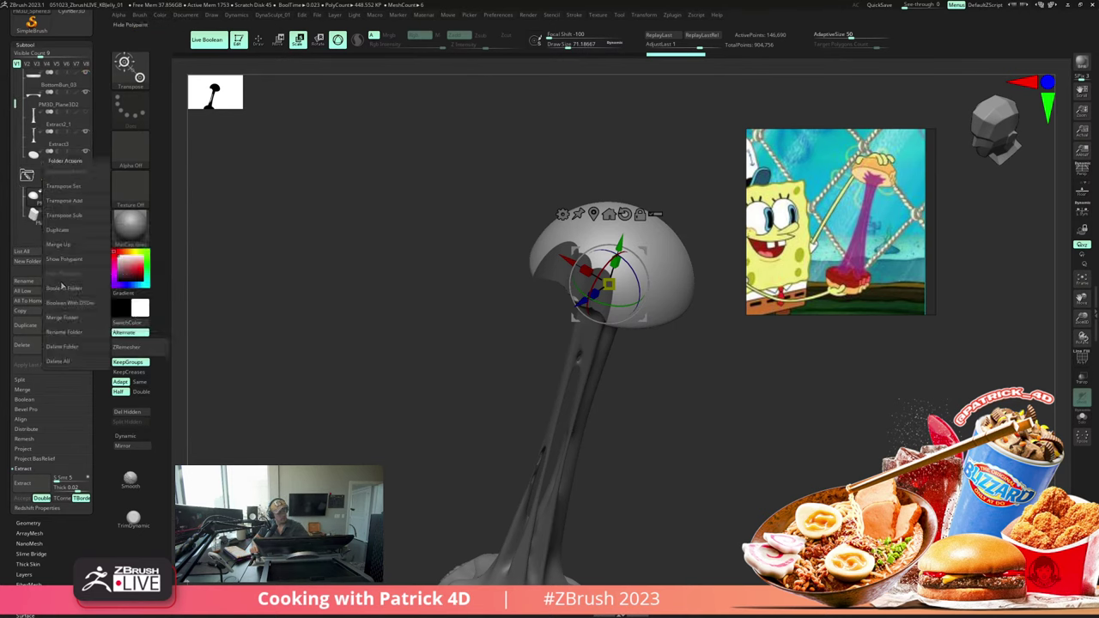
click(61, 288)
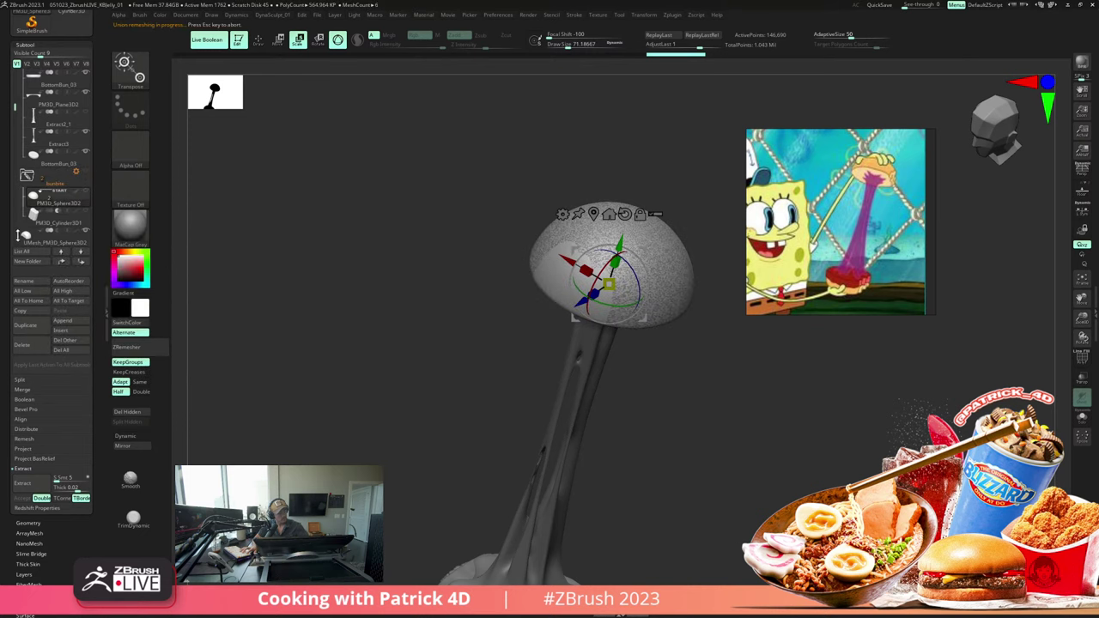
Step: Isolate the Boolean result and examine its bite polygroups and underside with the wireframe on and off
key(shift+f)
mouse_move(291, 324)
mouse_down()
mouse_move(295, 275)
mouse_move(294, 323)
mouse_up()
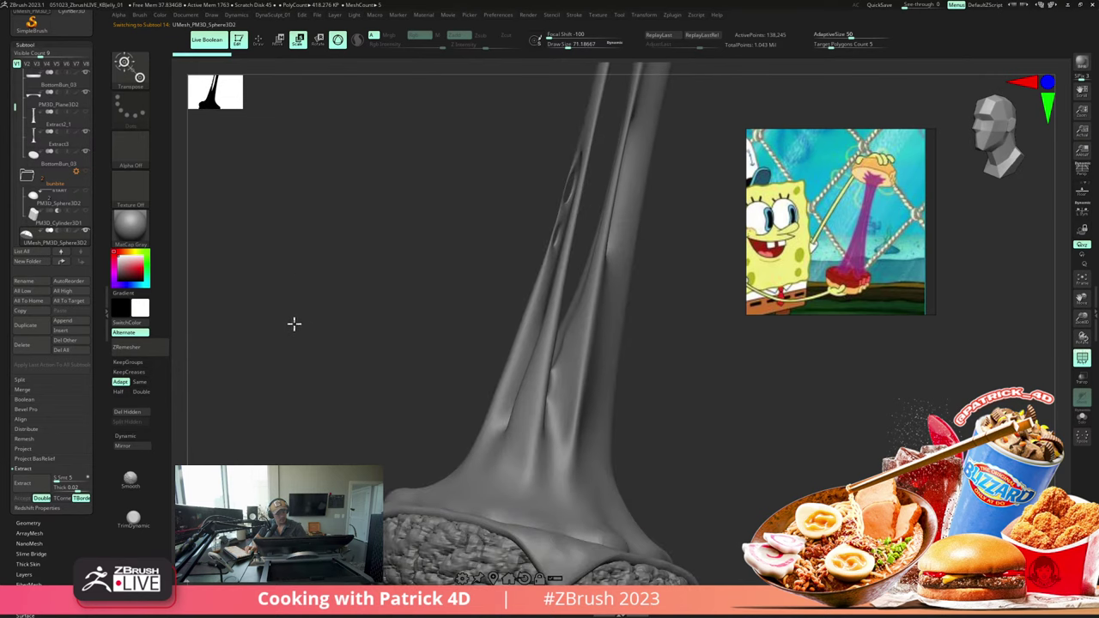
alt+drag(301, 256, 302, 421)
alt+drag(403, 258, 380, 451)
click(355, 295)
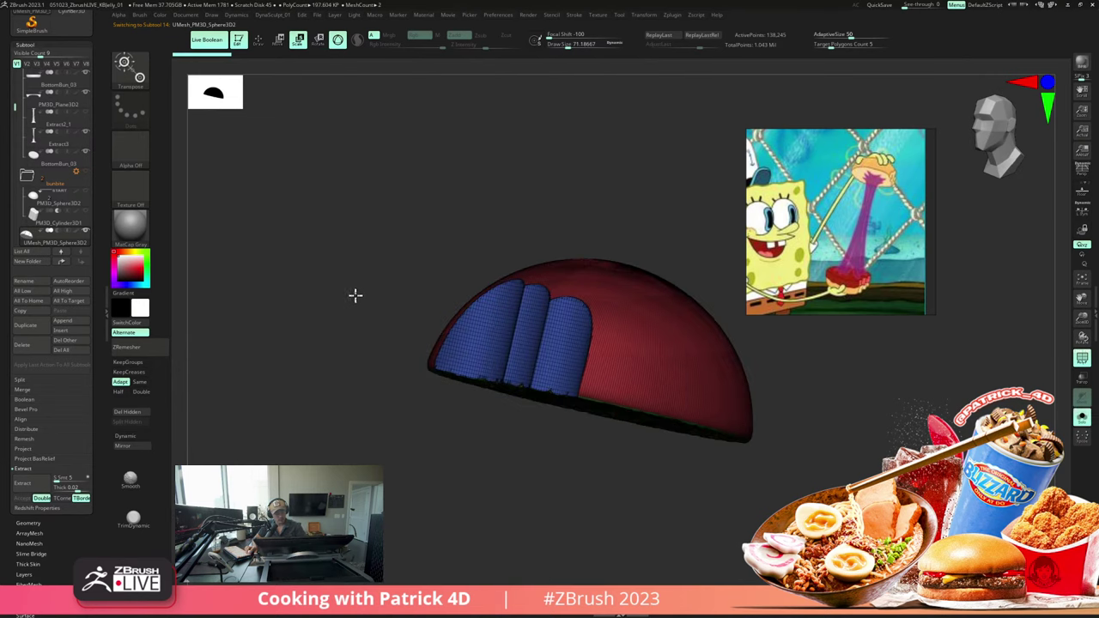
alt+drag(356, 295, 331, 403)
drag(296, 275, 280, 251)
key(shift+f)
key(shift+f)
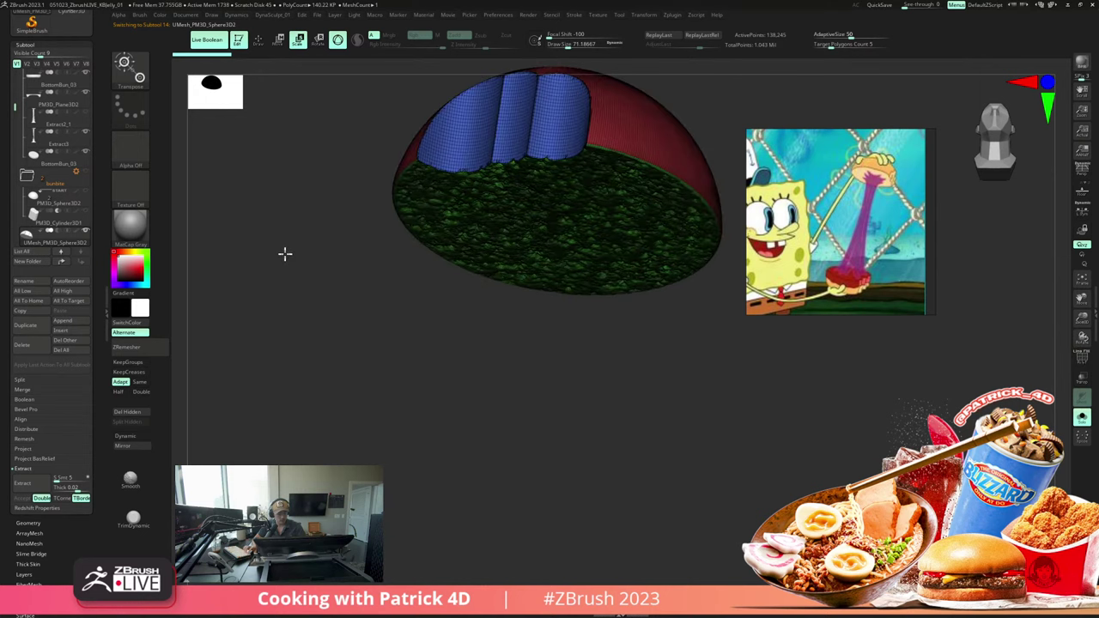
key(shift+f)
key(f)
key(shift+f)
key(shift+f)
drag(285, 253, 338, 528)
key(shift+f)
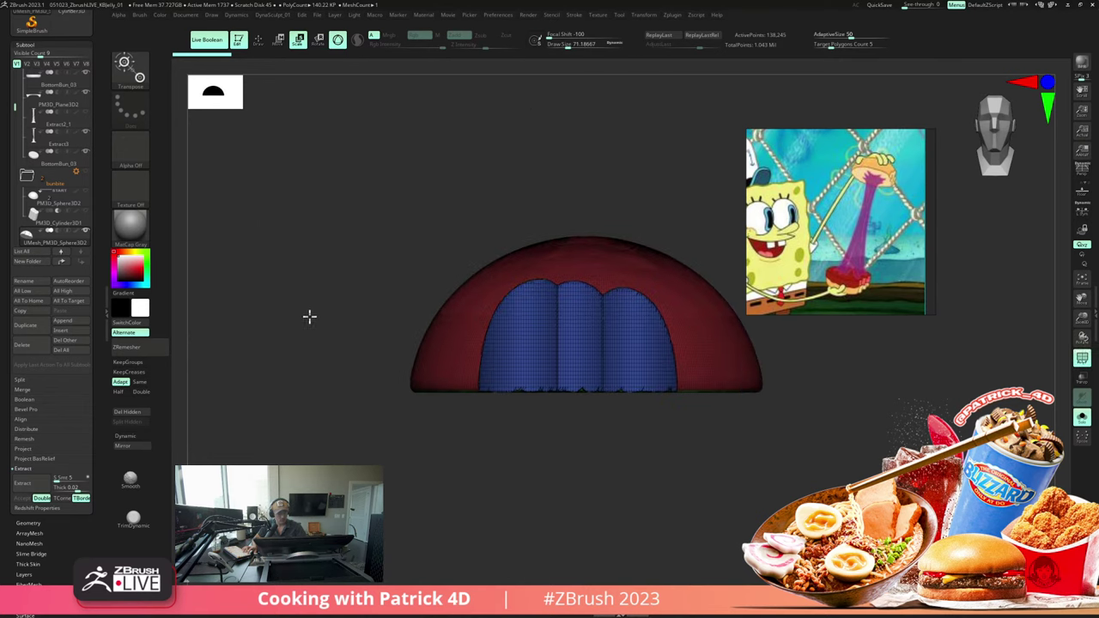
alt+drag(309, 316, 290, 316)
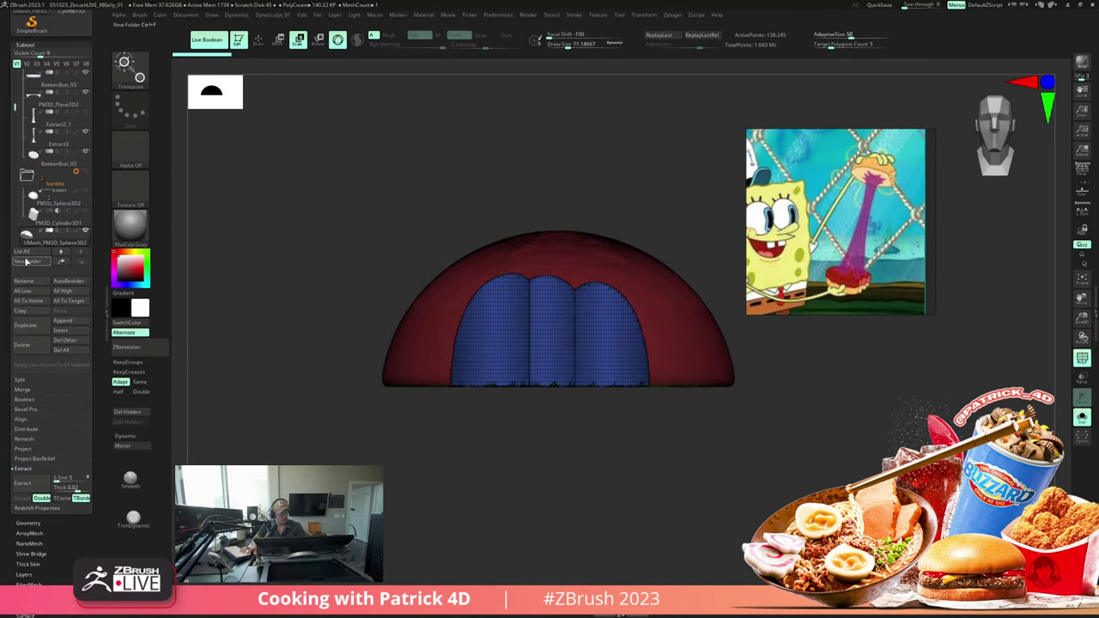
Step: ZRemesh the bitten top bun at half the polygon count with KeepGroups enabled
click(28, 523)
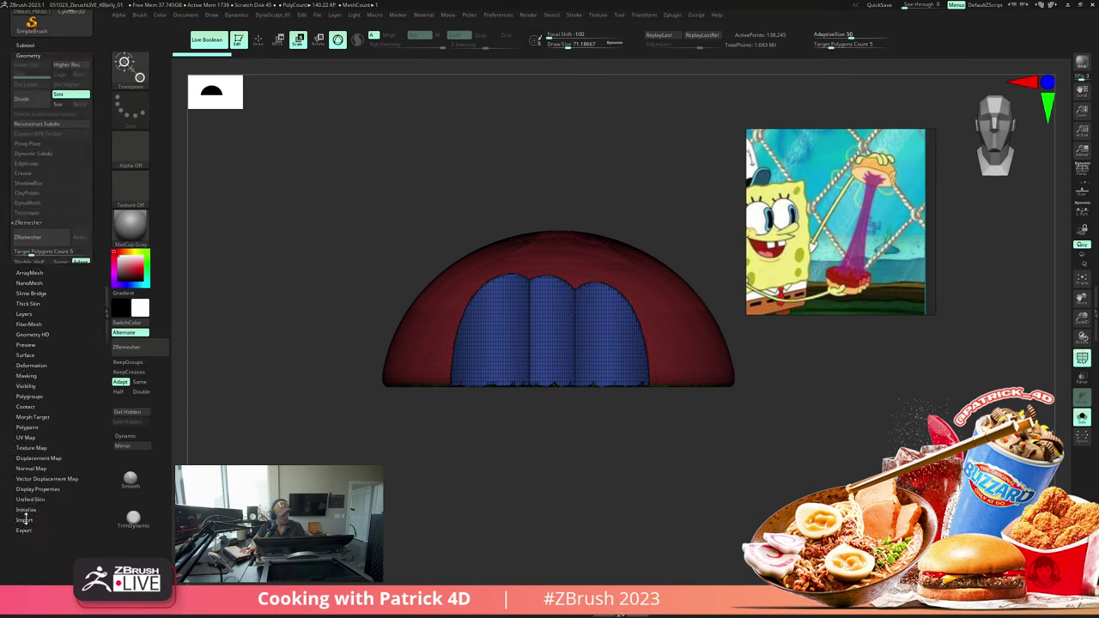
click(37, 262)
click(67, 282)
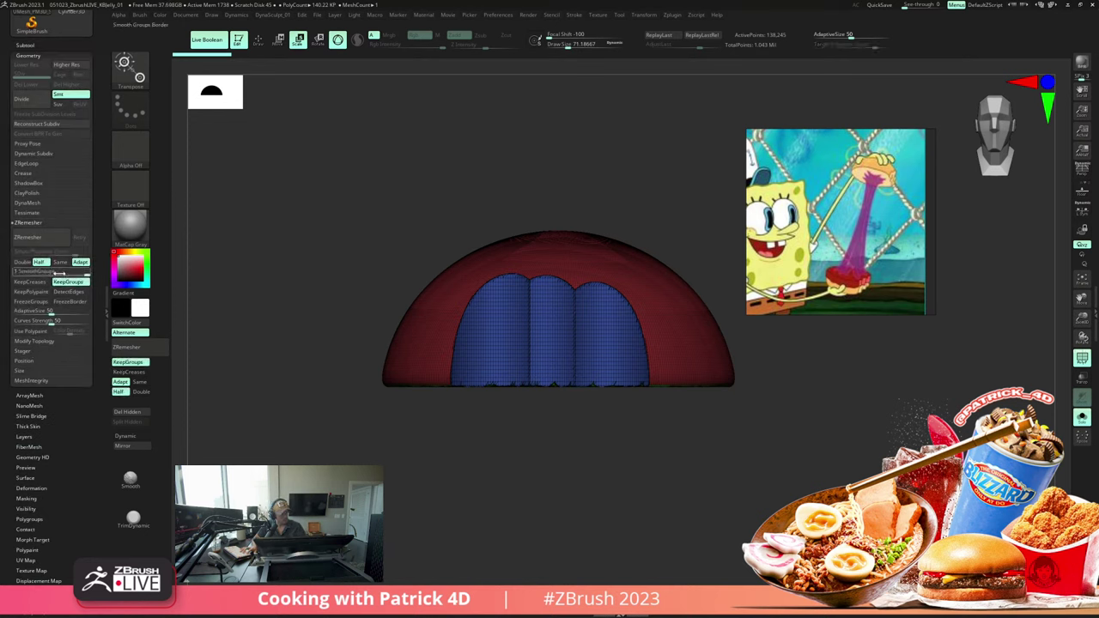
click(36, 238)
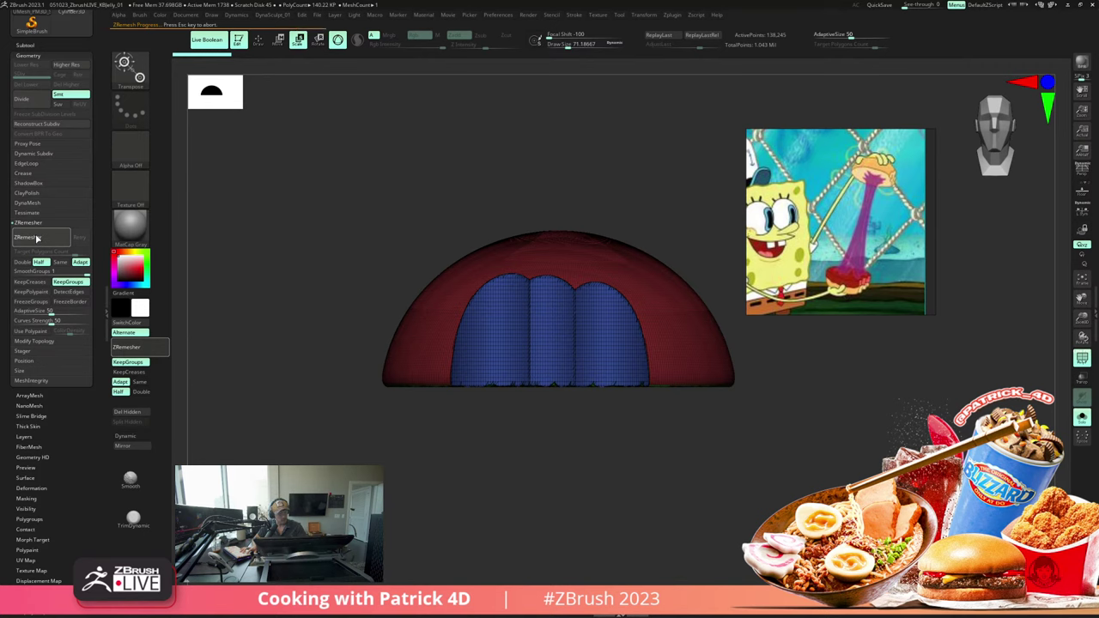
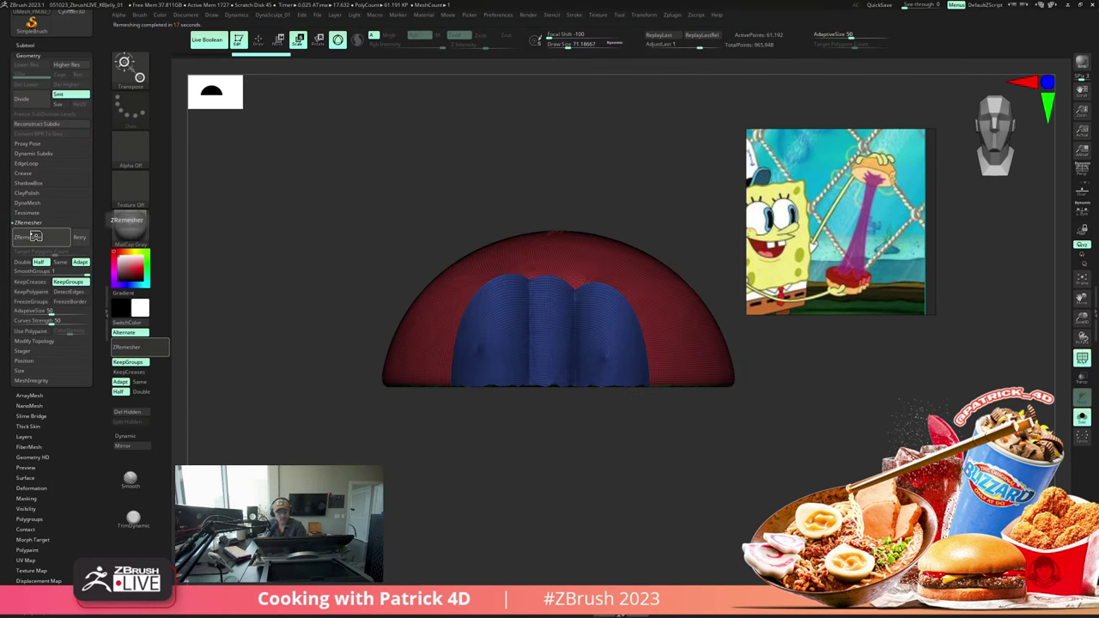
Step: Examine the remeshed bun's bite edges and rough underside from below and from the front without the wireframe
drag(301, 317, 309, 257)
drag(322, 302, 311, 231)
key(shift+f)
alt+drag(399, 452, 310, 188)
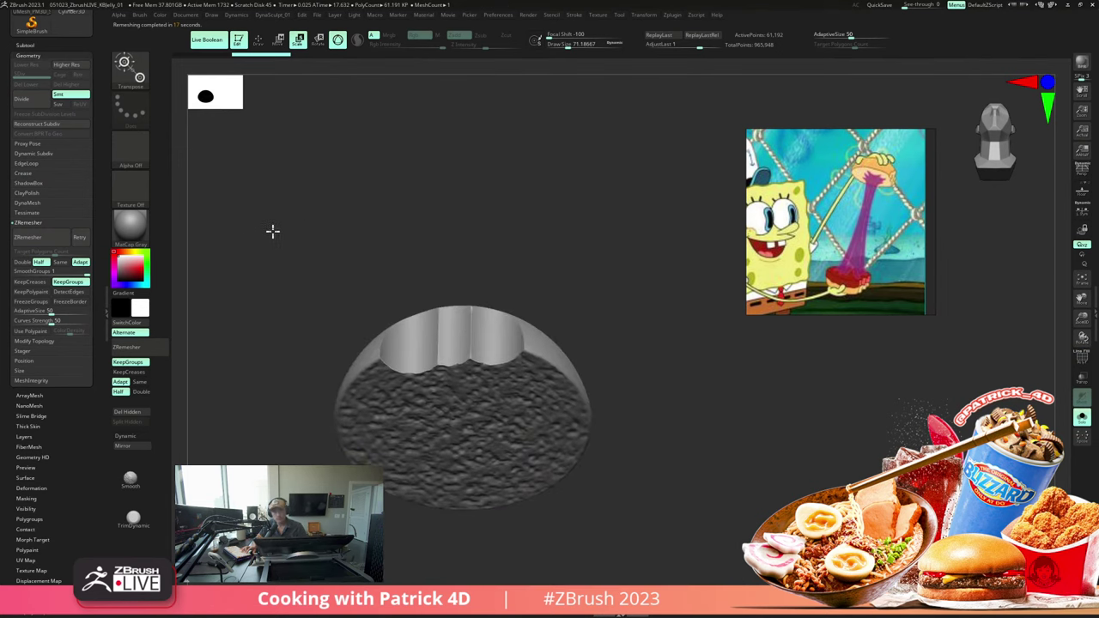
mouse_move(262, 238)
mouse_down()
mouse_move(303, 235)
mouse_move(280, 216)
mouse_move(306, 256)
mouse_up()
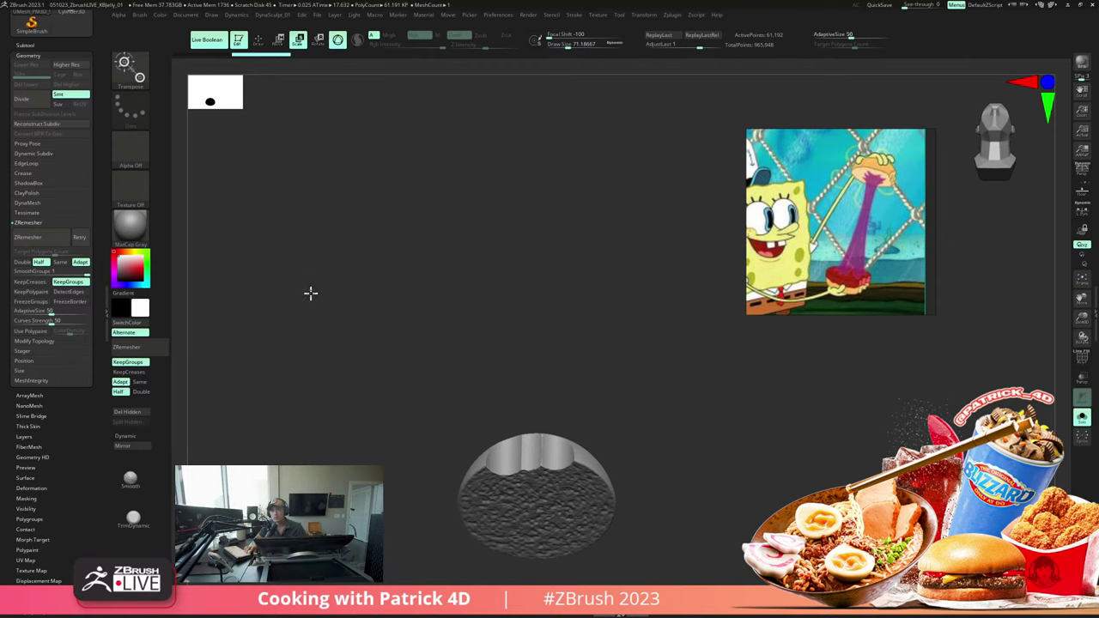
drag(311, 293, 313, 289)
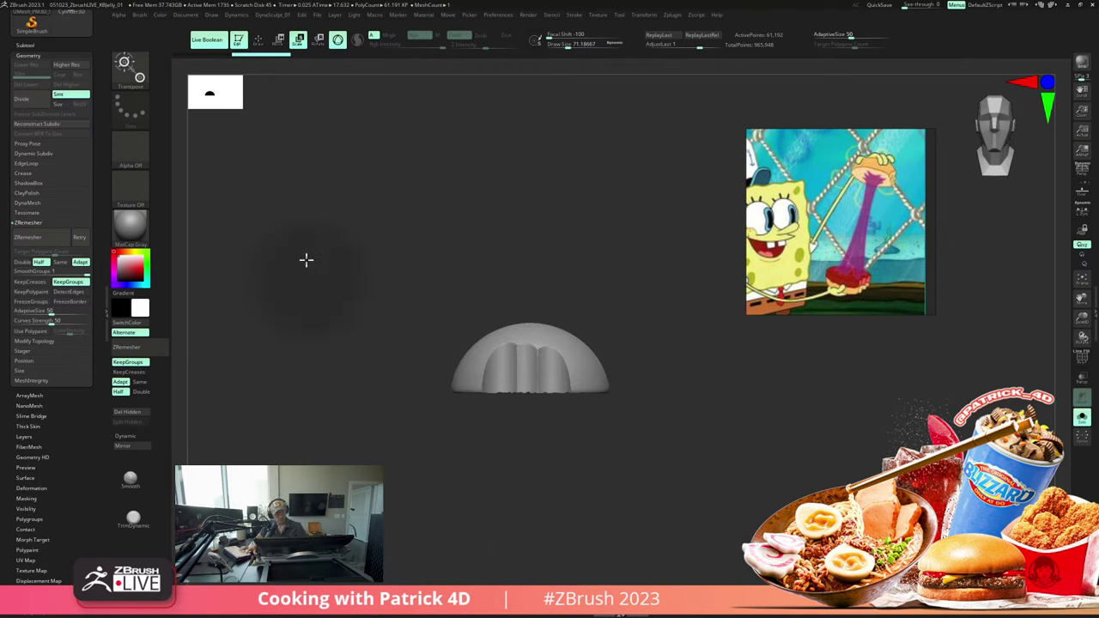
drag(402, 339, 441, 374)
mouse_move(445, 341)
mouse_down()
mouse_move(424, 343)
mouse_move(490, 387)
mouse_move(357, 326)
mouse_move(495, 369)
mouse_up()
Step: Try to pull the bitten side of the bun outward with the Move Topological brush, and undo the stroke
key(q)
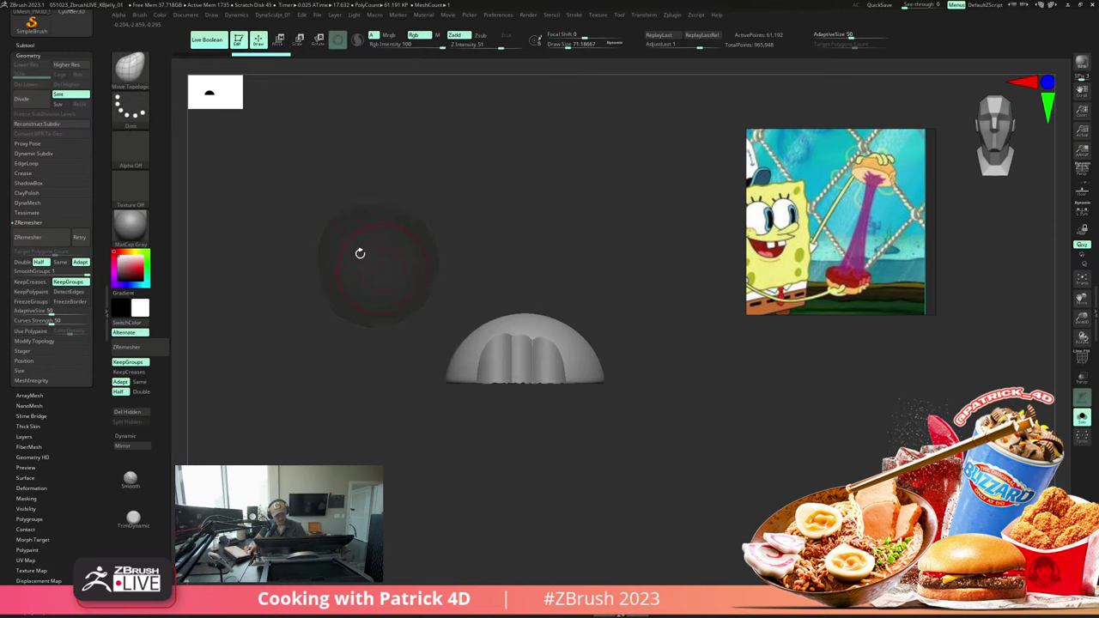
drag(339, 296, 458, 316)
drag(498, 362, 480, 359)
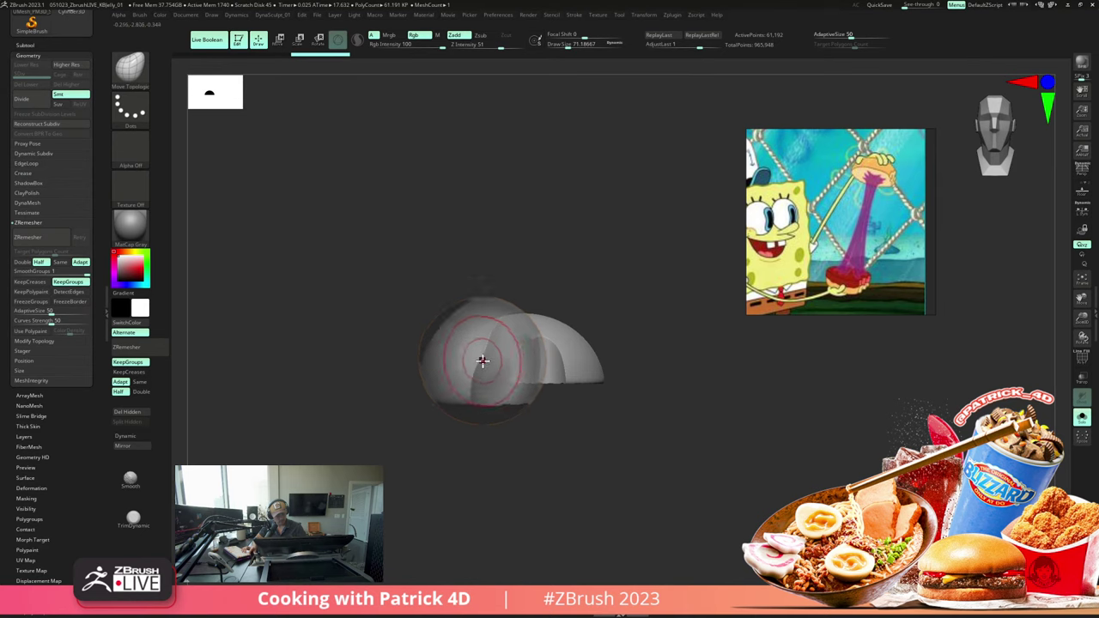
key(ctrl+z)
Step: Switch between the bun's states before and after remeshing with the wireframe shown to compare their topology, ending on the remeshed version
key(ctrl+z)
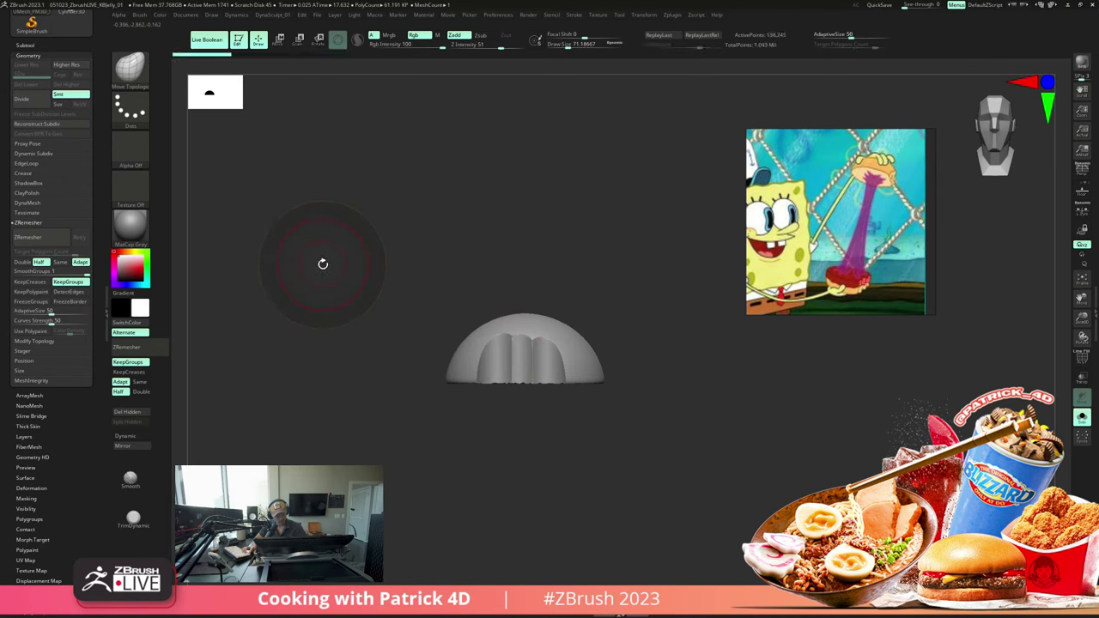
key(shift+f)
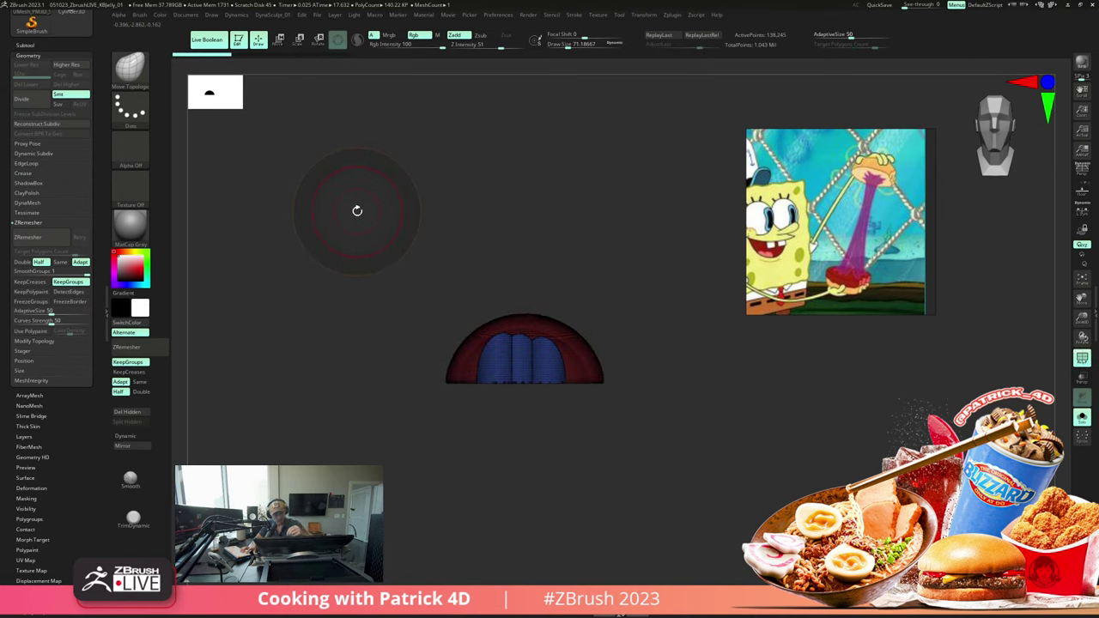
key(ctrl+z)
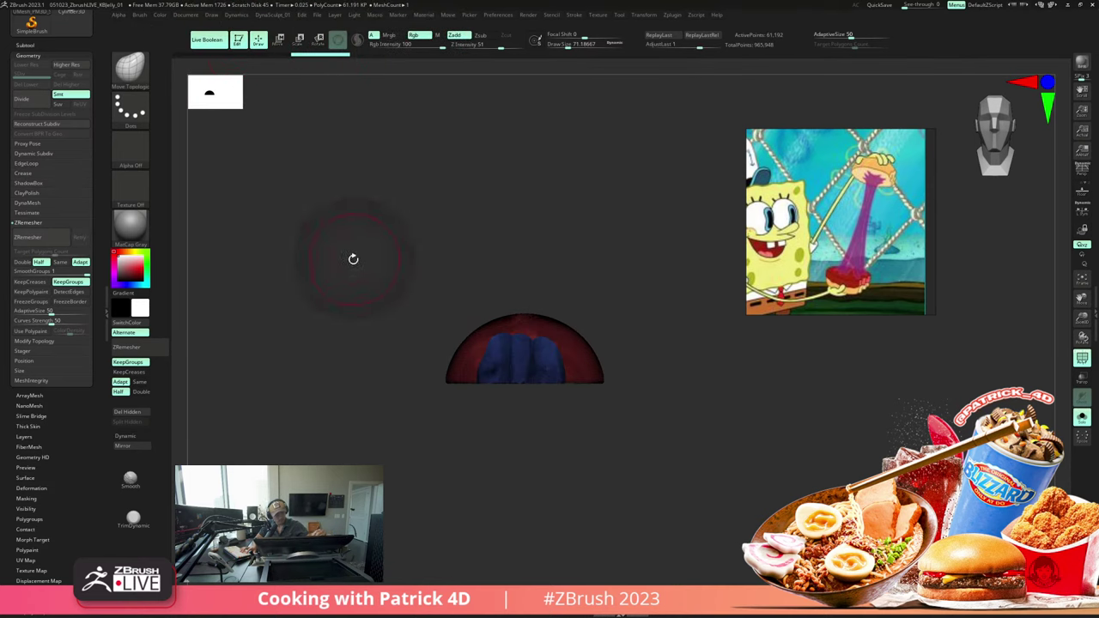
mouse_move(353, 259)
mouse_down()
mouse_move(363, 211)
mouse_move(353, 267)
mouse_up()
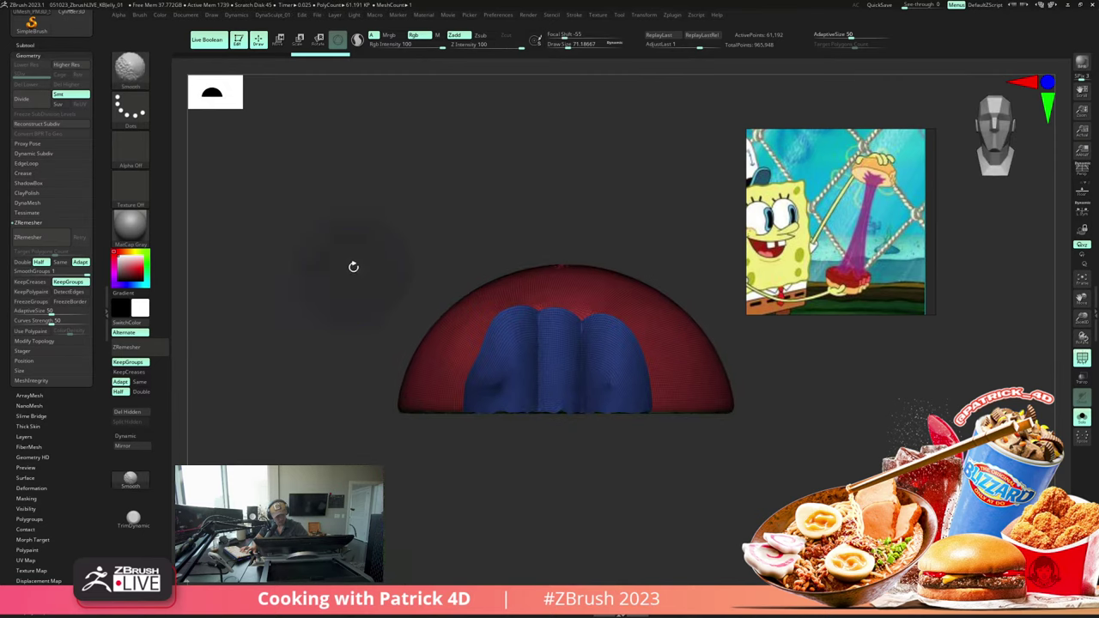
Step: Activate the Move Topological brush and compare the remeshed bun with and without its polygroup wireframe
key(b)
key(m)
key(t)
key(shift+f)
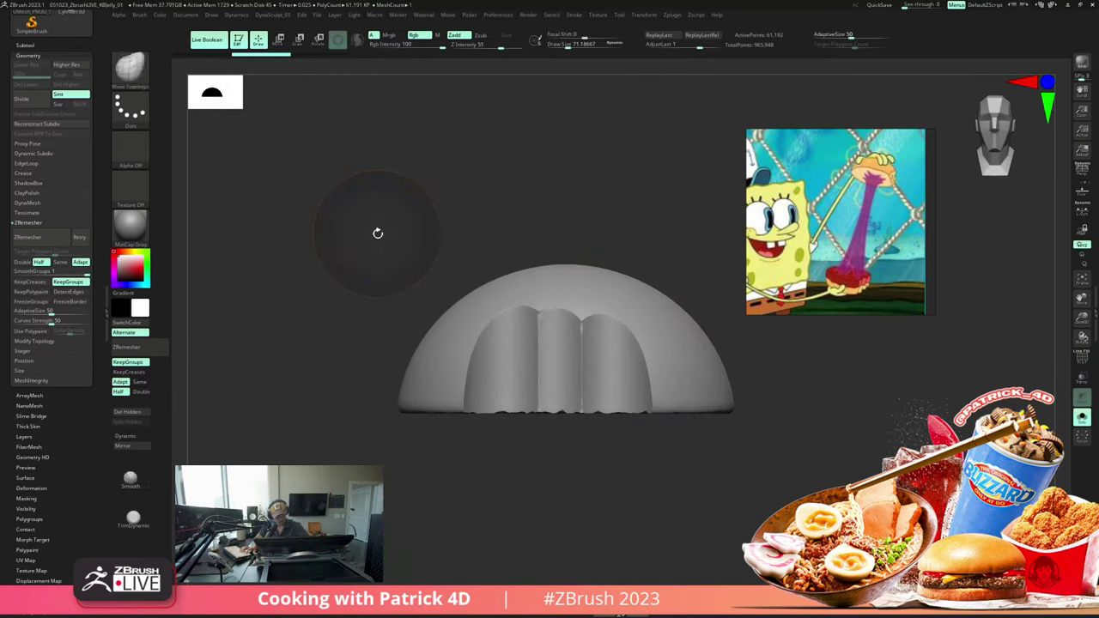
key(shift+f)
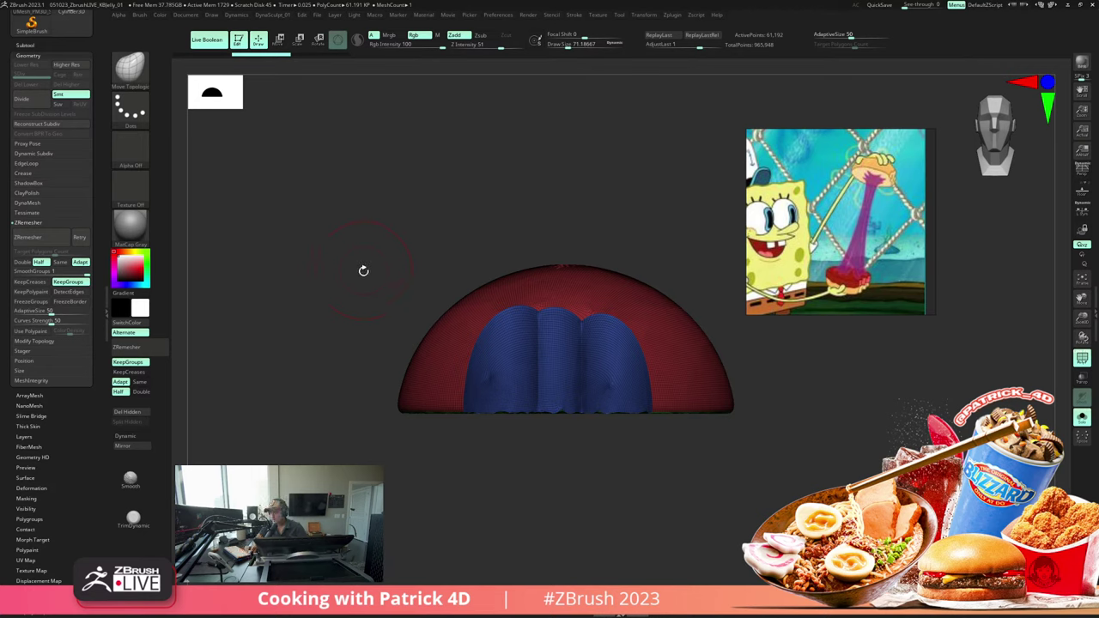
drag(363, 270, 346, 289)
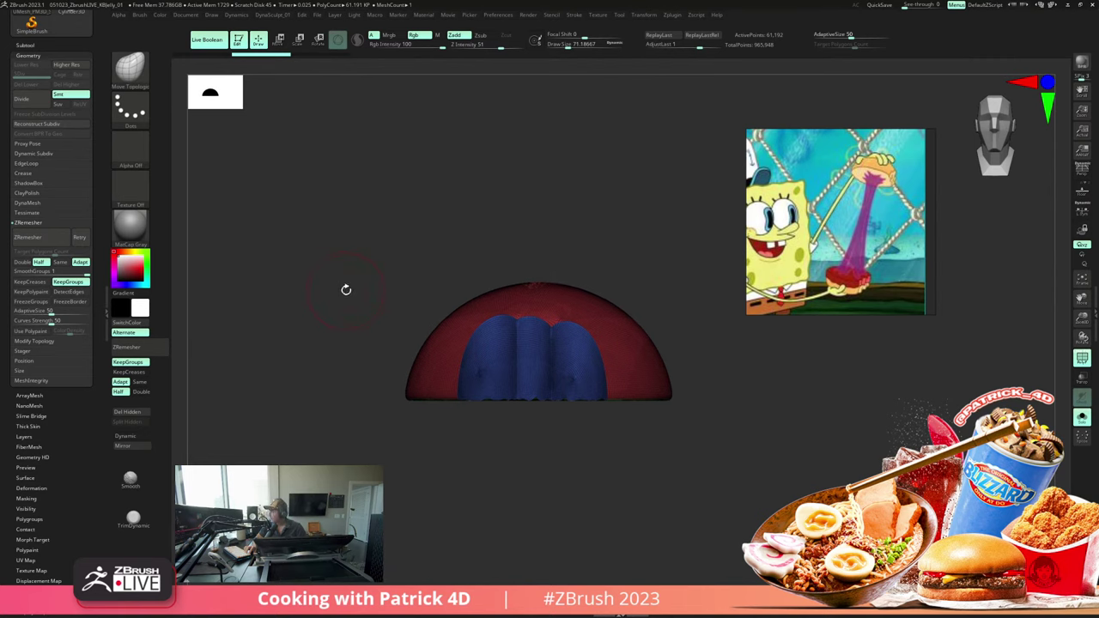
key(shift+f)
key(g)
click(552, 293)
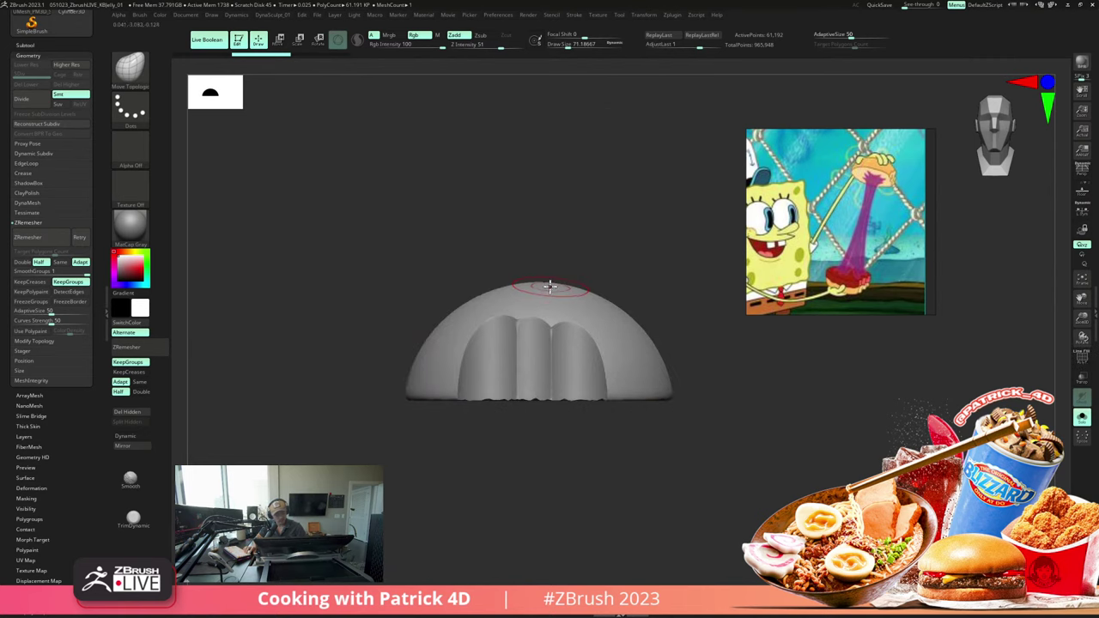
Step: Frame the bun, mask the bite polygroup and invert the mask between the bite and the rest of the bun
key(f)
ctrl+shift+click(491, 350)
ctrl+click(334, 272)
ctrl+shift+click(333, 274)
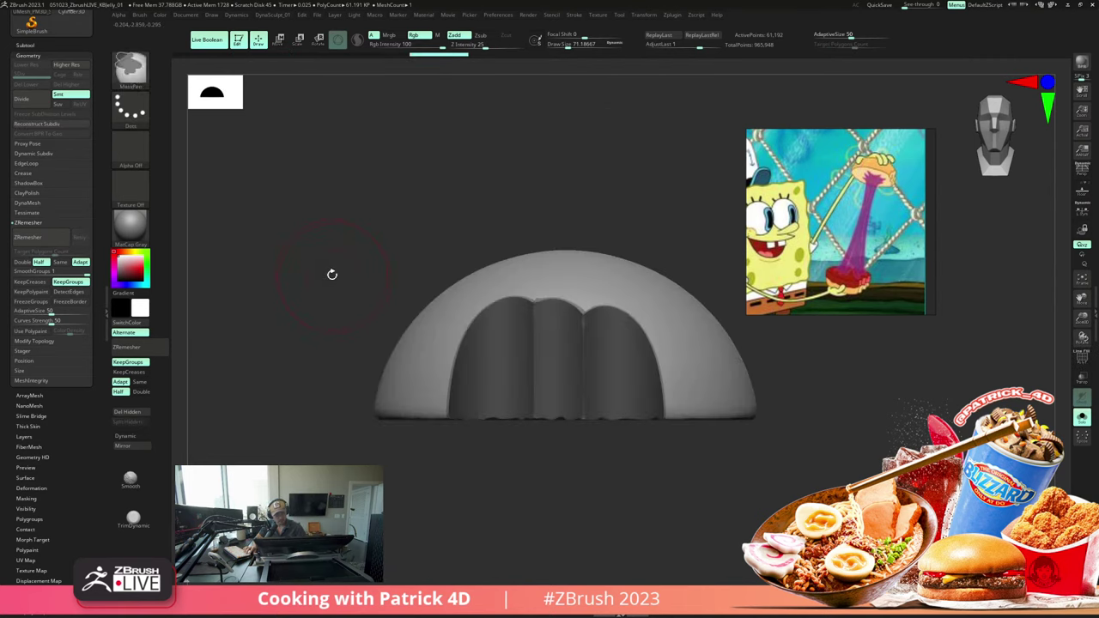
key(shift+f)
ctrl+click(355, 243)
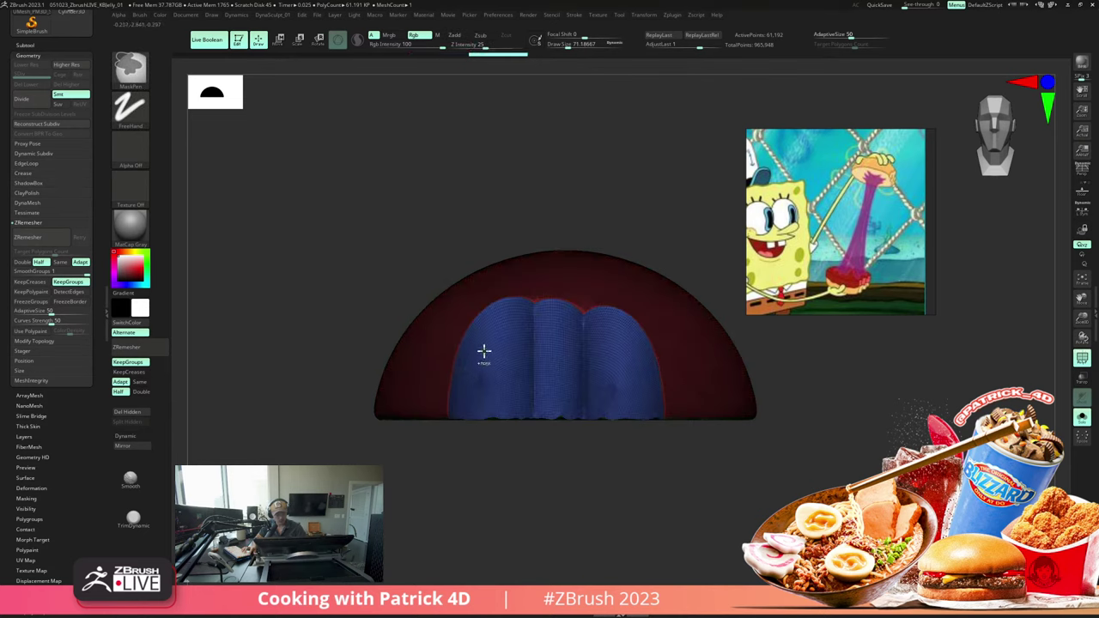
ctrl+click(483, 351)
ctrl+click(318, 233)
ctrl+click(456, 331)
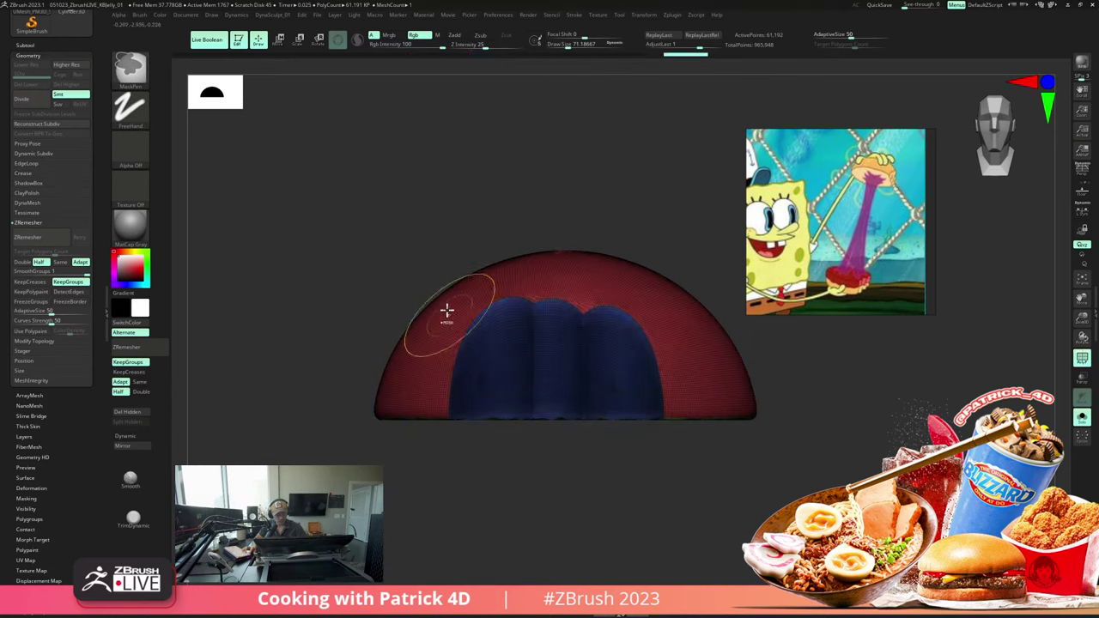
ctrl+click(336, 239)
ctrl+click(306, 236)
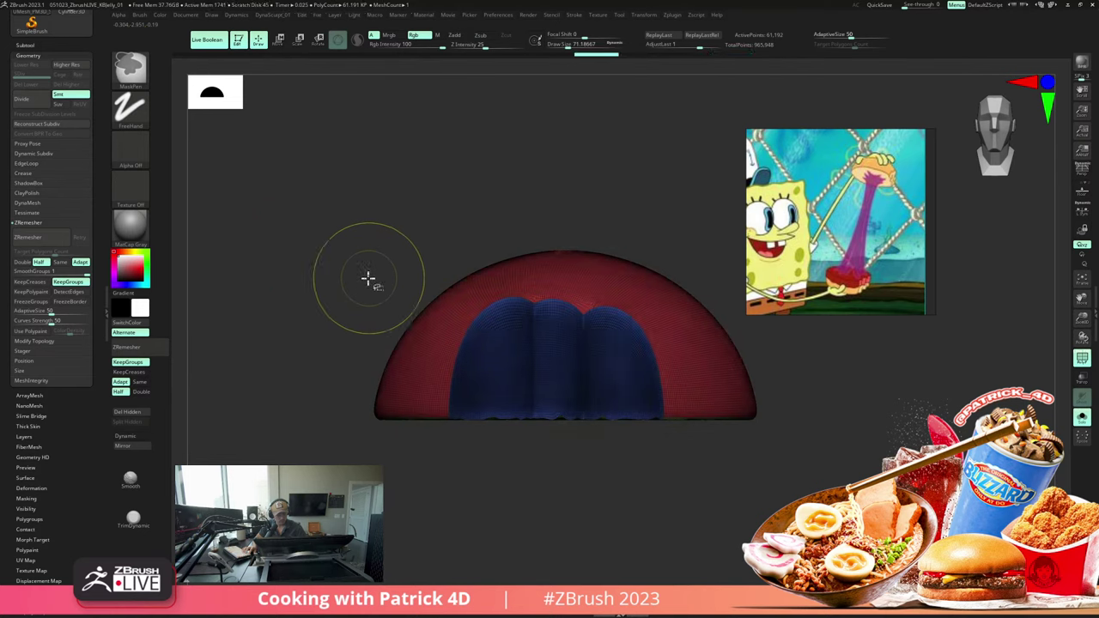
Step: Isolate the bite polygroup, try growing its mask, and bring back the whole bun with the mask cleared
ctrl+shift+click(471, 338)
ctrl+click(341, 260)
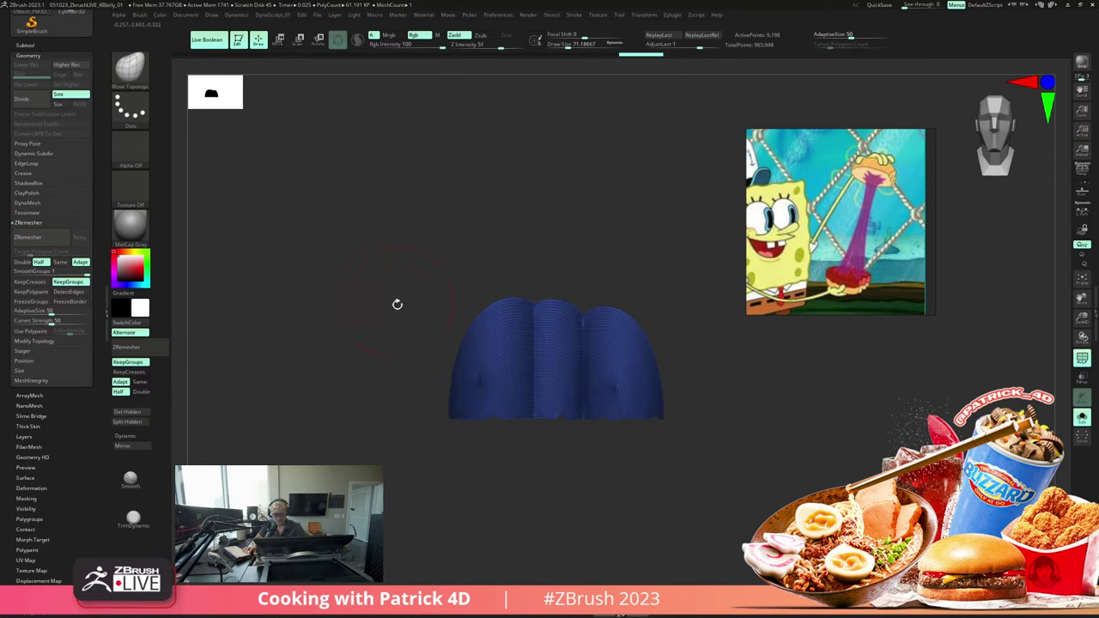
key(2)
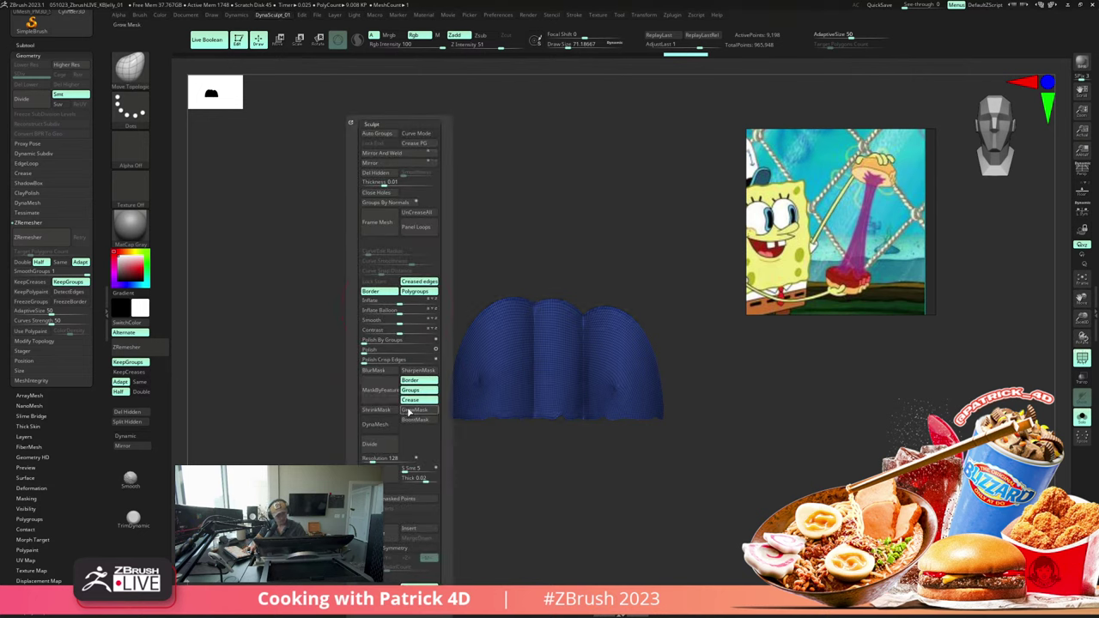
click(409, 412)
ctrl+shift+click(287, 260)
ctrl+drag(290, 259, 278, 276)
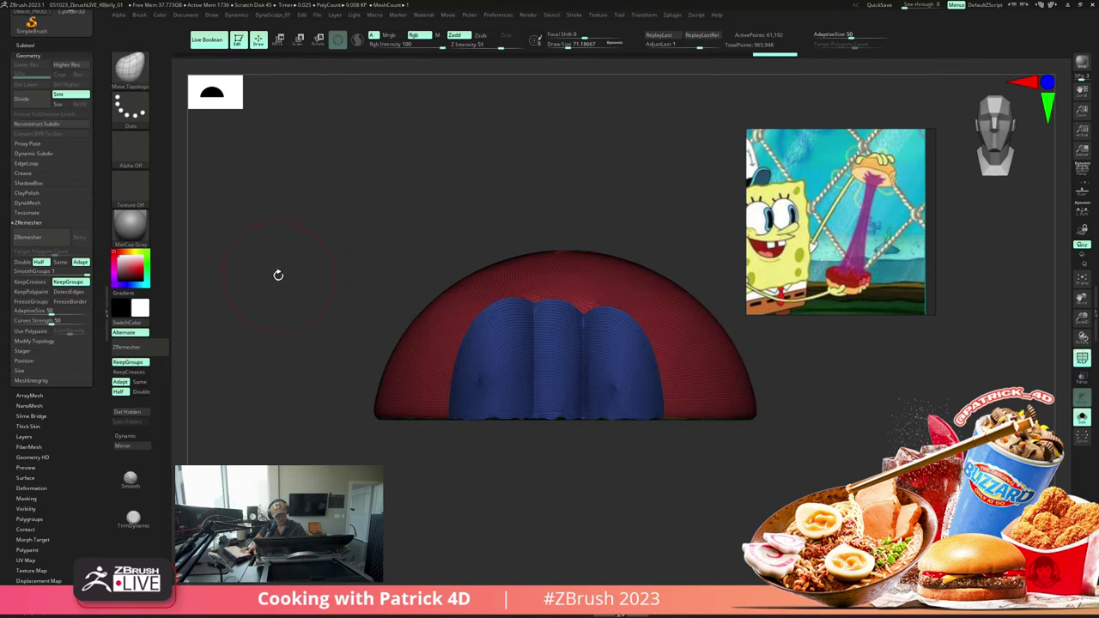
Step: Subdivide the bun once, hide the wireframe and try masking everything except the bite
key(ctrl+d)
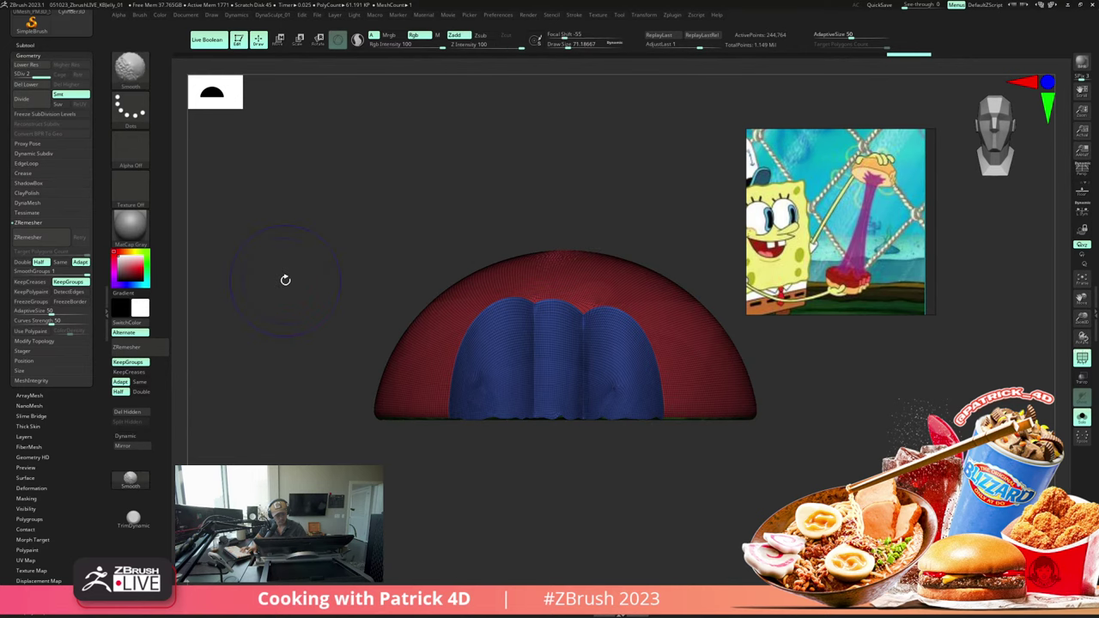
key(shift+f)
ctrl+shift+click(474, 355)
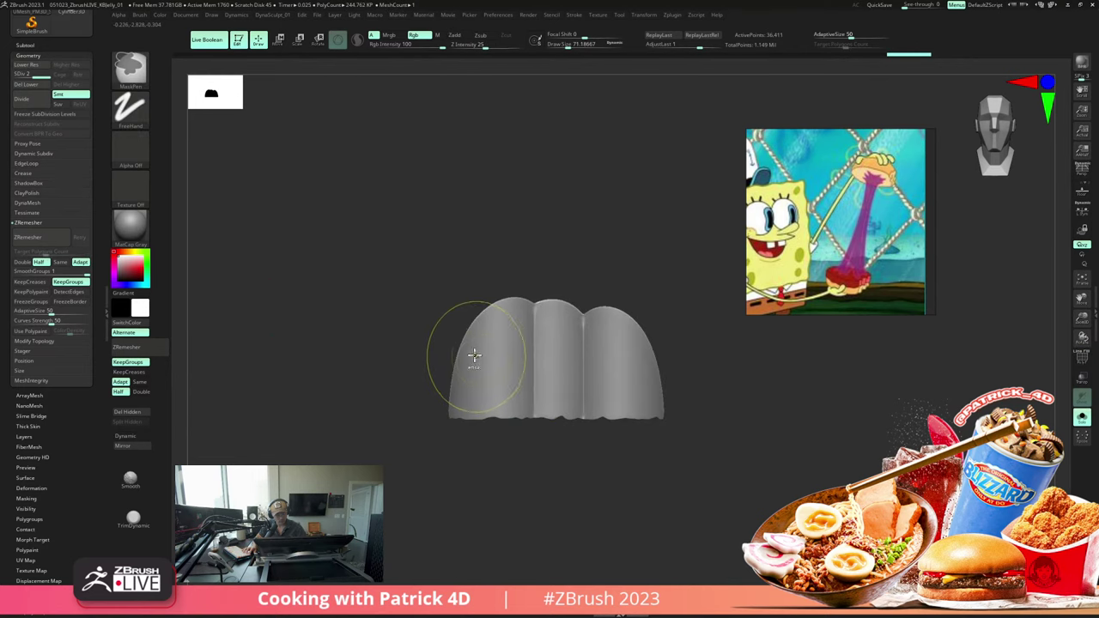
ctrl+click(358, 311)
ctrl+shift+click(357, 313)
ctrl+click(356, 310)
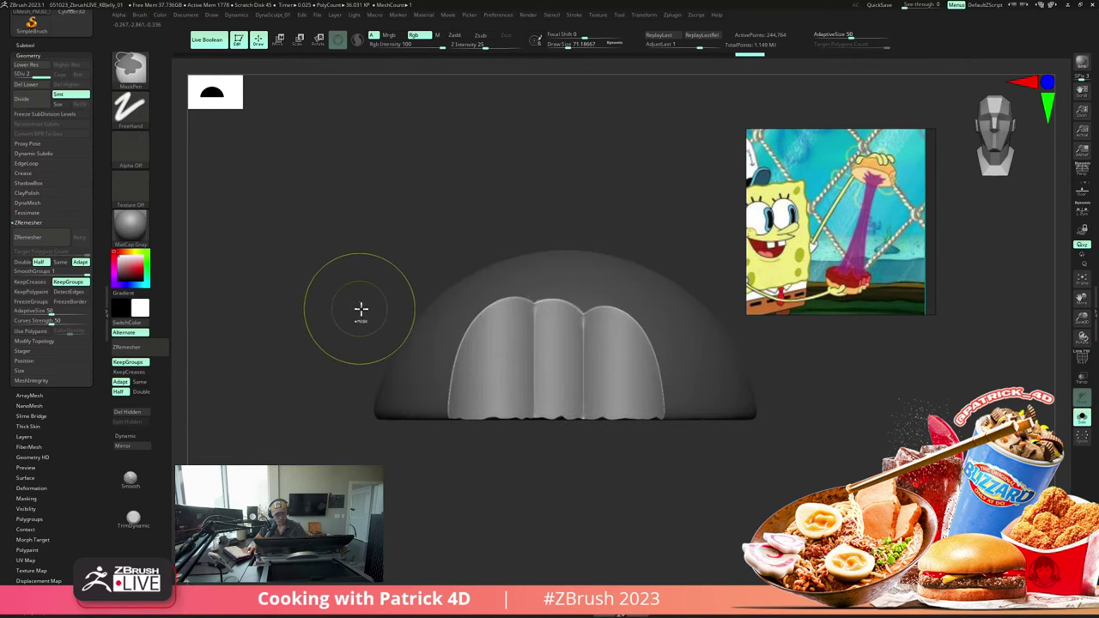
ctrl+shift+click(481, 356)
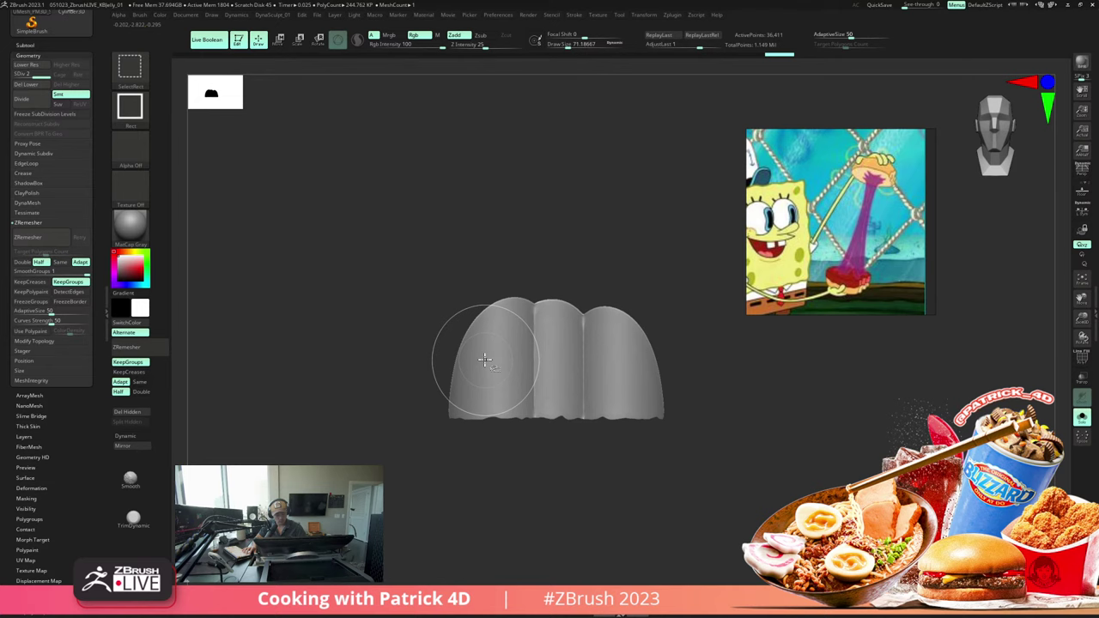
ctrl+shift+click(362, 290)
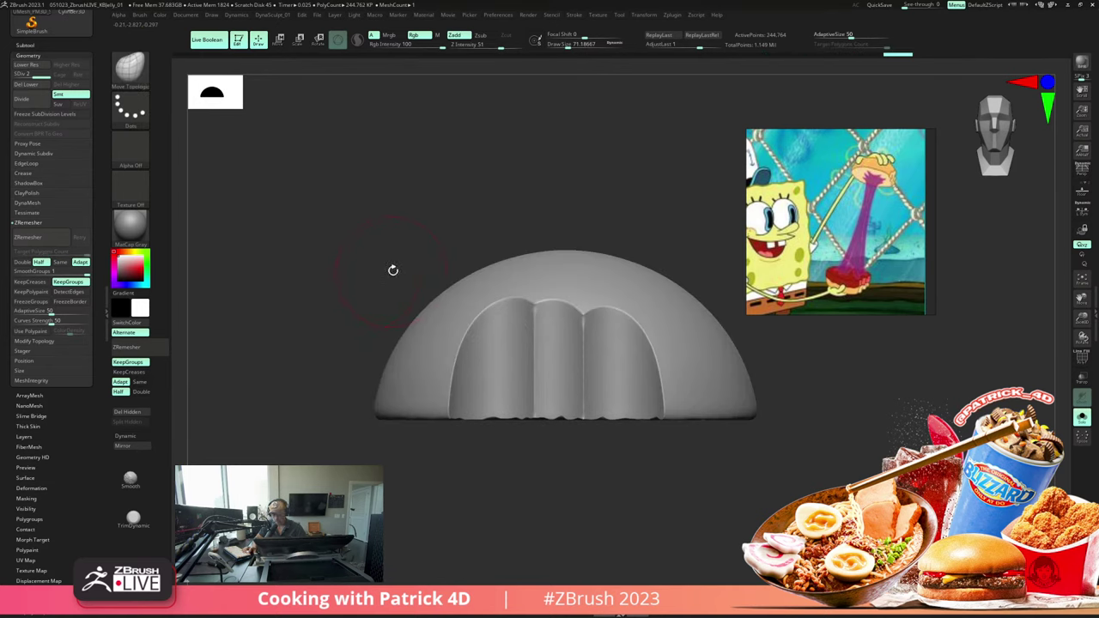
Step: Isolate the bite polygroup, mask its border by feature and grow the mask
ctrl+shift+click(493, 354)
key(space)
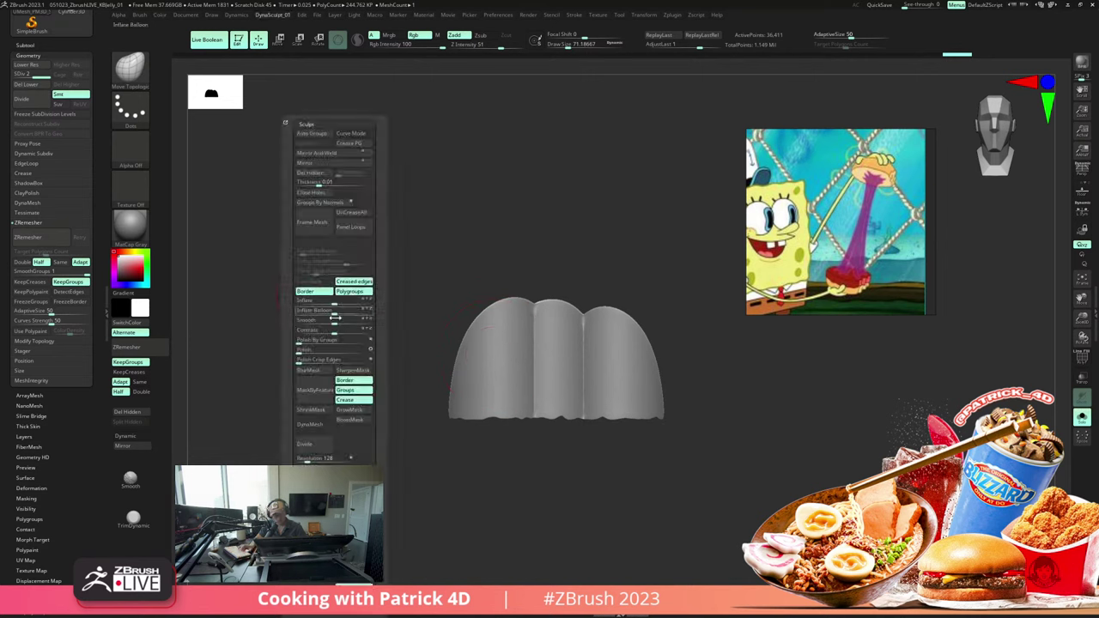
click(323, 399)
click(361, 411)
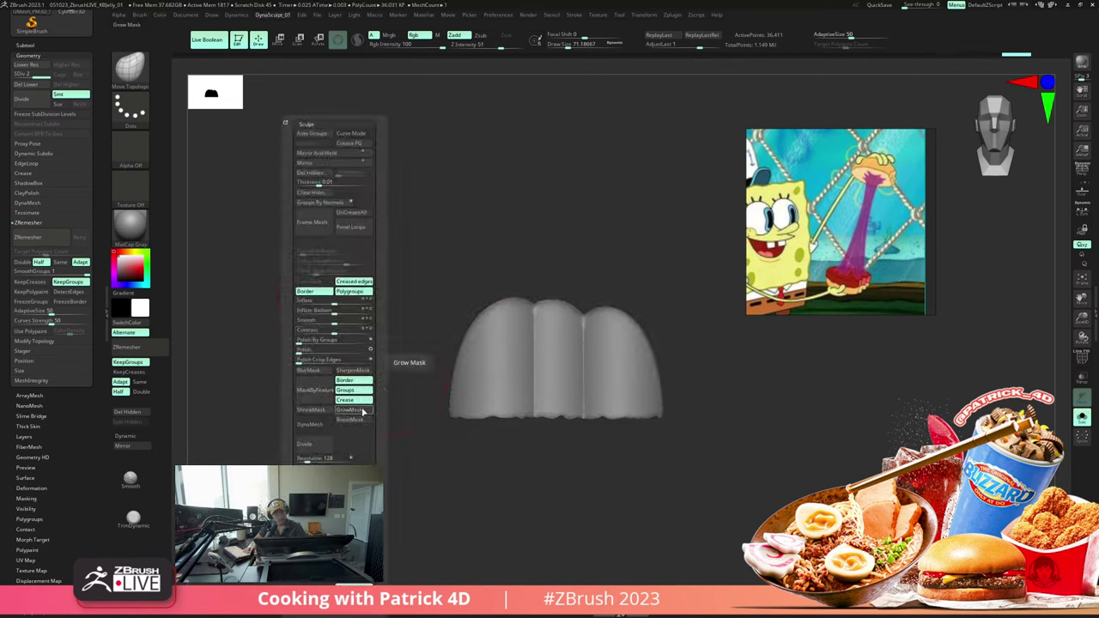
Step: Add surface noise to the isolated bite with noise scale 11.72742, focal shift 68 and an adjusted negative strength
mouse_move(326, 343)
alt+mouse_down()
mouse_move(327, 309)
mouse_move(329, 332)
mouse_move(311, 305)
alt+mouse_up()
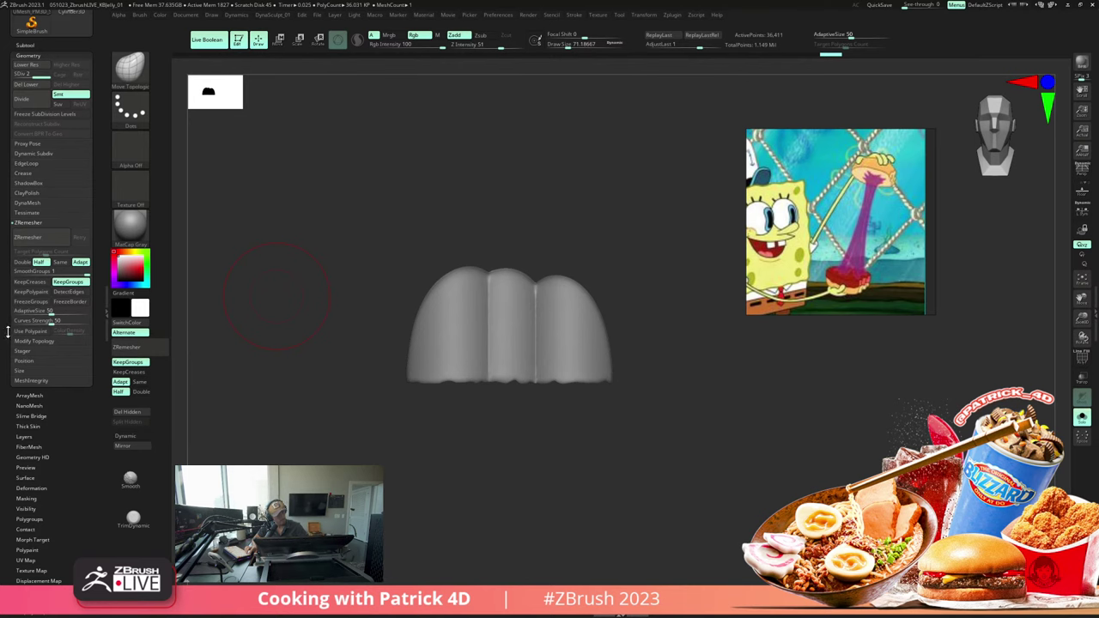
scroll(15, 426, down, 2)
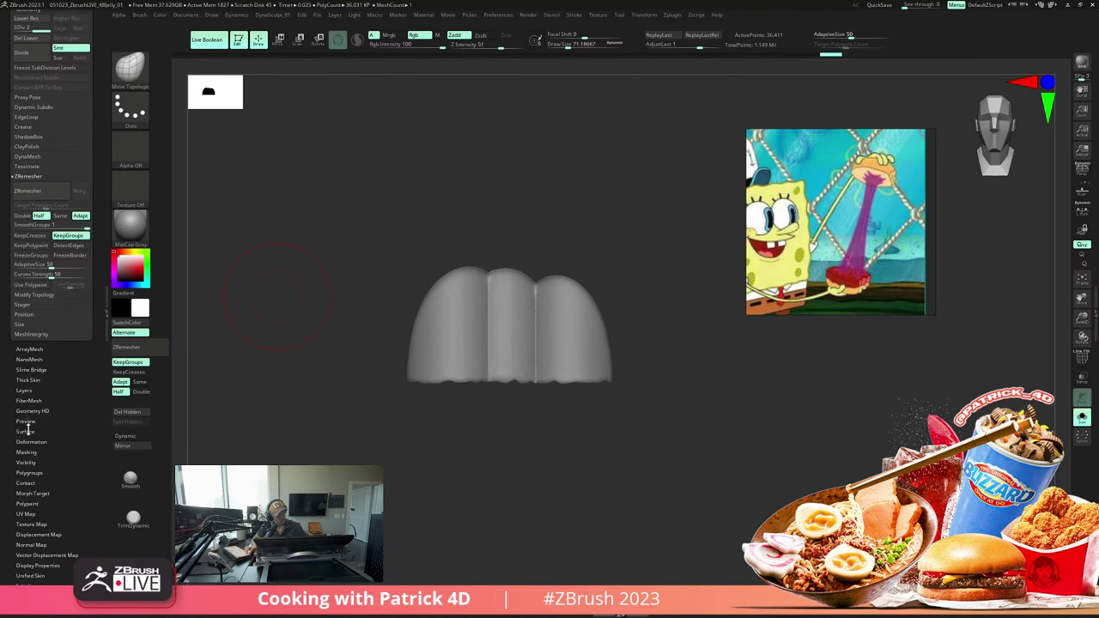
click(26, 431)
click(21, 115)
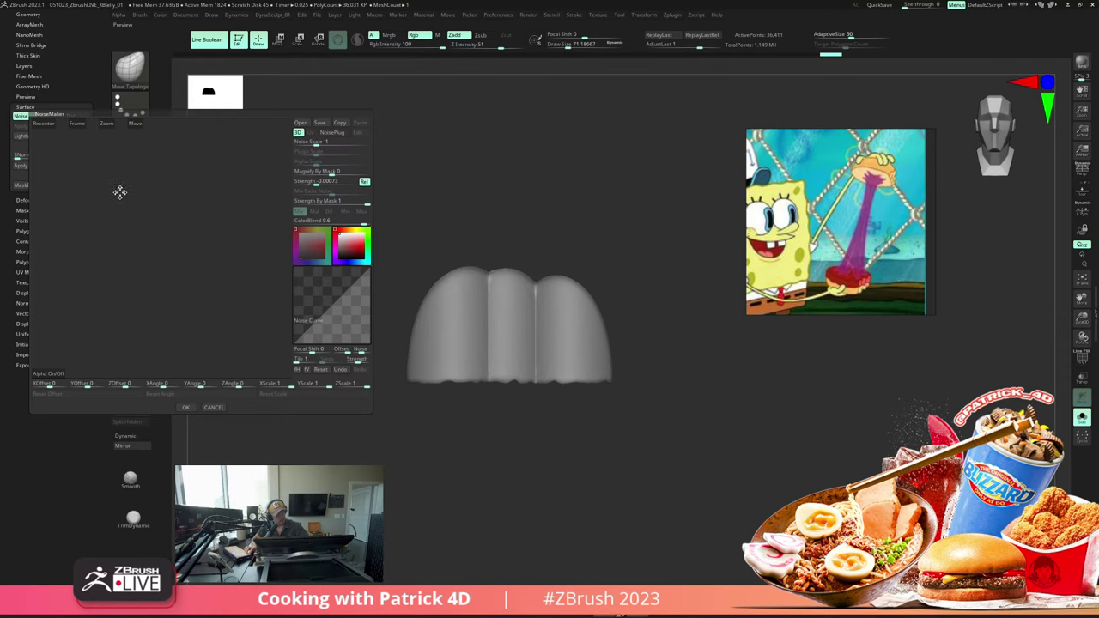
alt+drag(120, 192, 123, 260)
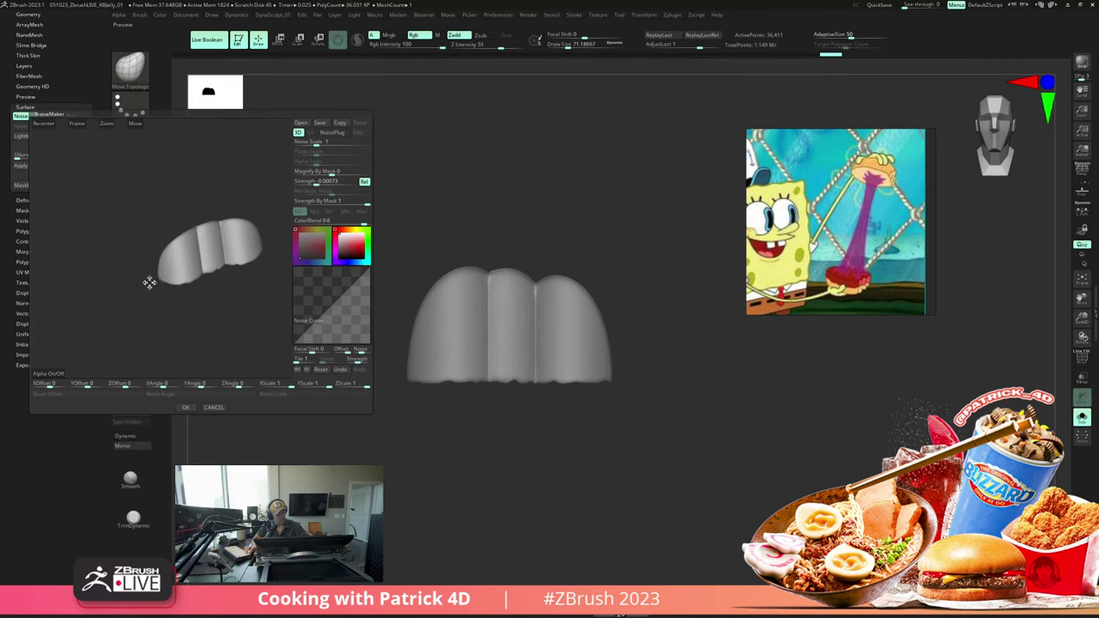
alt+drag(154, 295, 139, 253)
drag(315, 143, 330, 143)
drag(311, 349, 325, 351)
drag(311, 181, 306, 180)
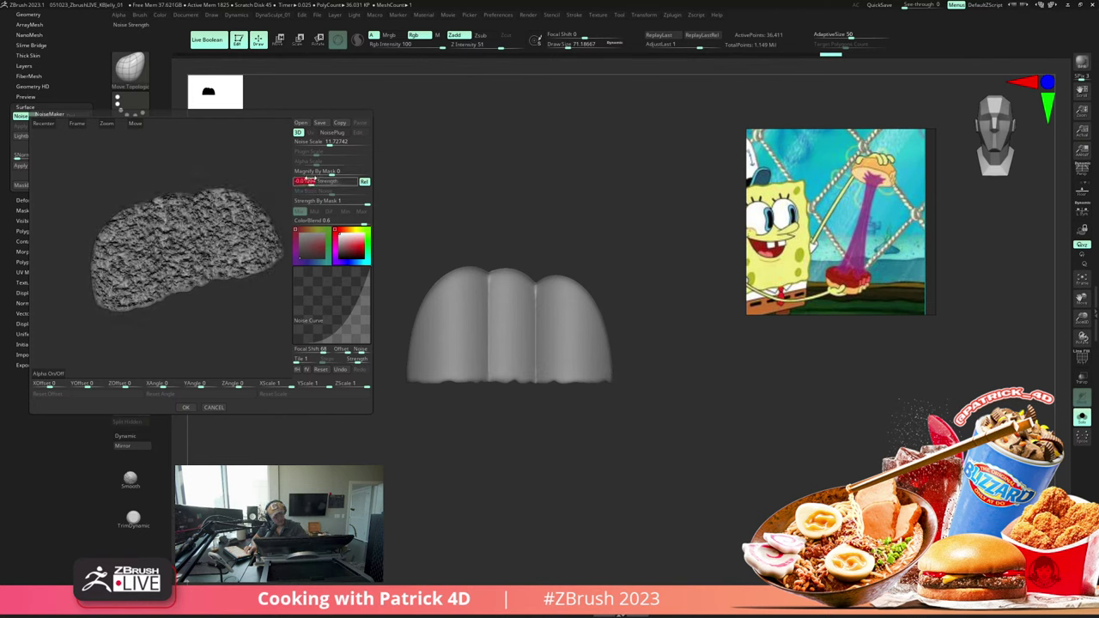
click(184, 408)
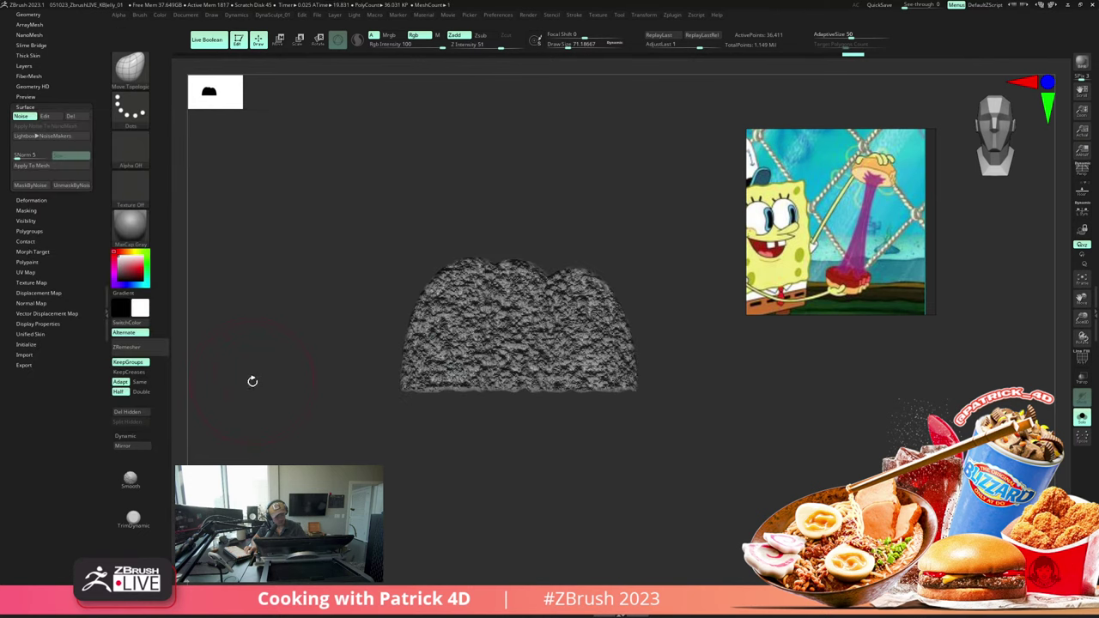
Step: Mask the isolated bite by the noise, roughen its surface into a crumb texture and show the whole bun
click(31, 185)
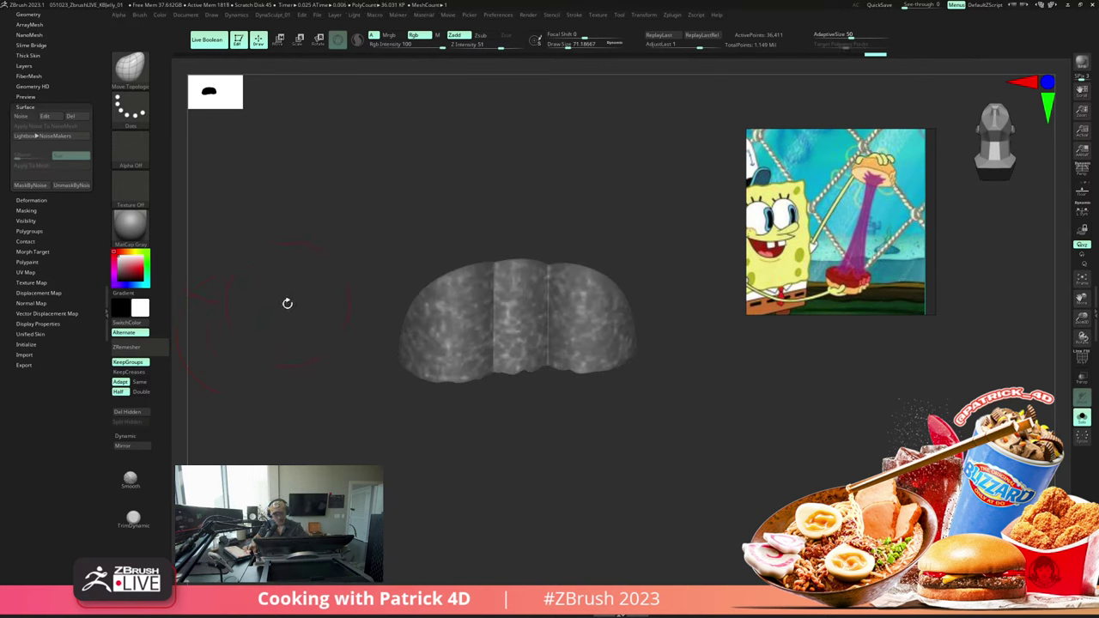
key(1)
drag(255, 301, 249, 302)
mouse_move(228, 261)
mouse_down()
mouse_move(245, 250)
mouse_move(211, 209)
mouse_move(229, 223)
mouse_move(226, 255)
mouse_move(243, 256)
mouse_up()
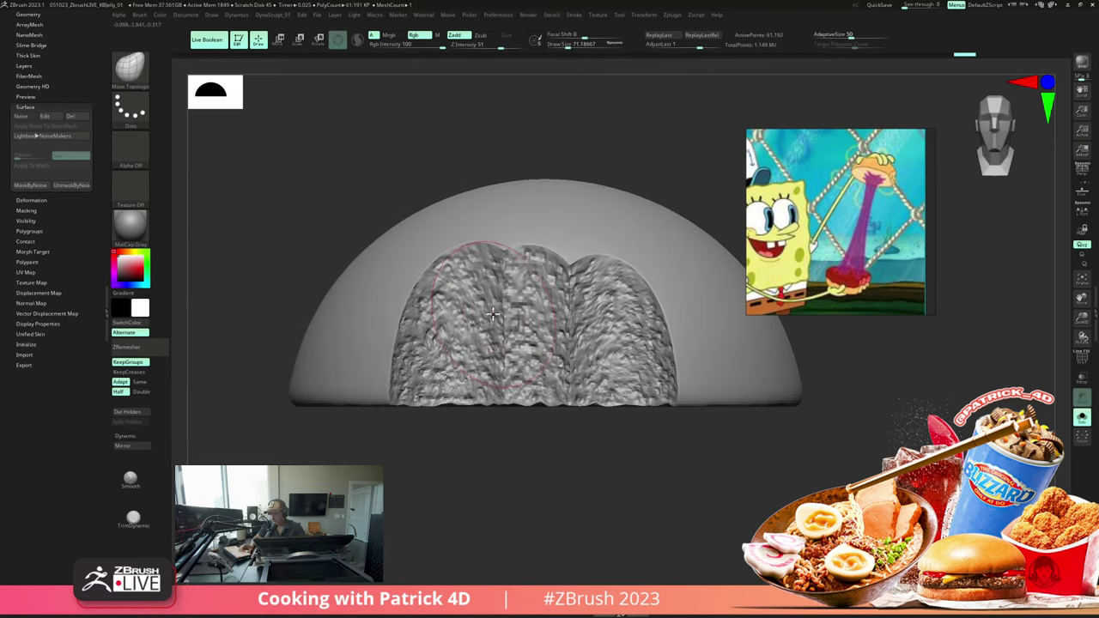
Step: Smooth the grooves between the bite lobes with a small brush at the lower subdivision level, and return to the higher level
key(s)
drag(492, 315, 483, 315)
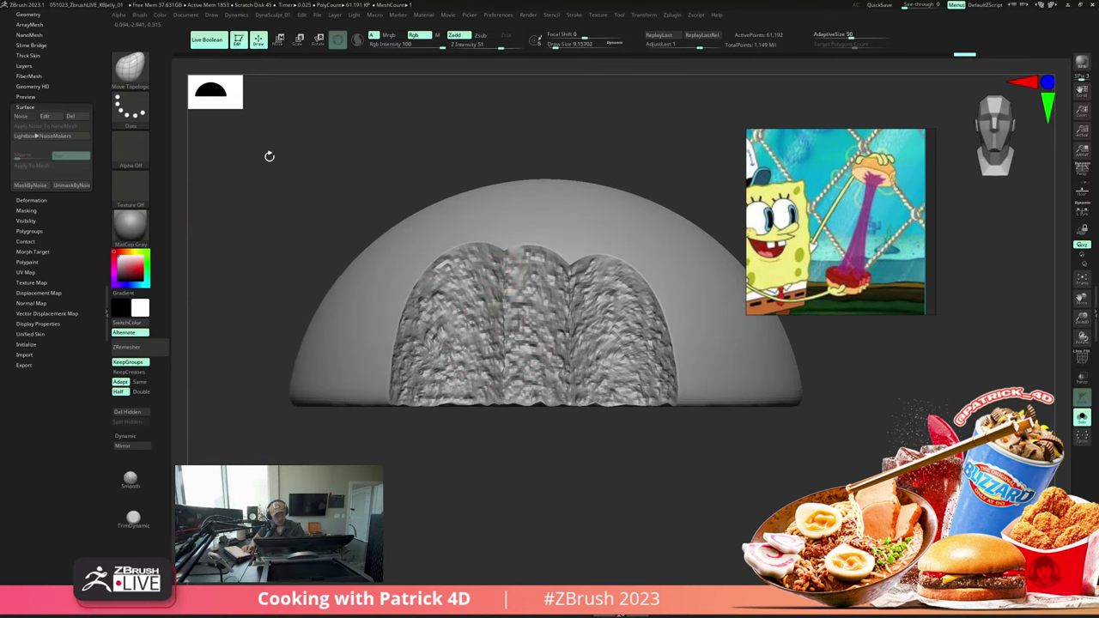
mouse_move(270, 154)
mouse_down()
mouse_move(255, 198)
mouse_move(267, 179)
mouse_move(269, 199)
mouse_up()
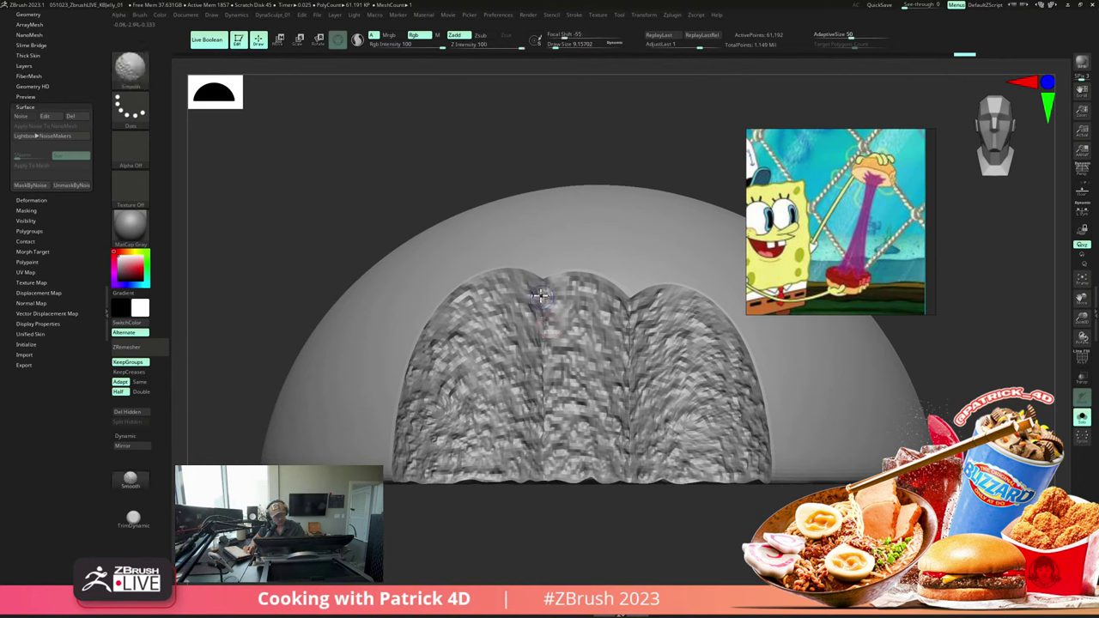
shift+drag(542, 305, 542, 330)
key(s)
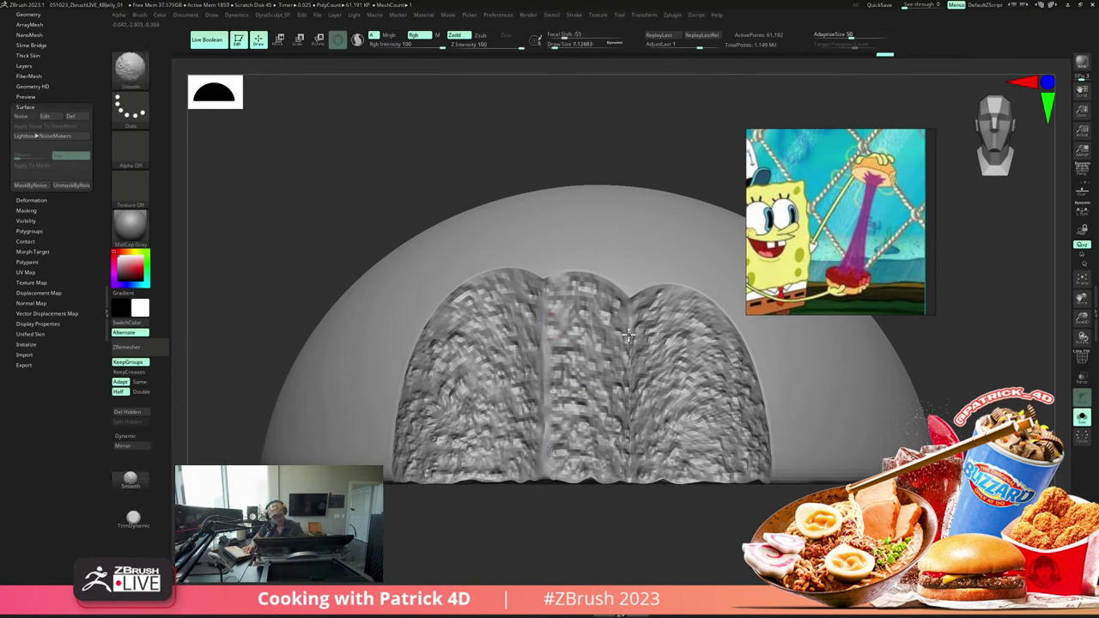
key(d)
Step: Isolate the bite to mask its border, show the whole bun, invert the mask and widen the unmasked band along the bite's rim
mouse_move(263, 220)
mouse_down()
mouse_move(189, 166)
mouse_move(206, 160)
mouse_up()
mouse_move(206, 160)
mouse_down()
mouse_move(262, 203)
mouse_move(258, 216)
mouse_move(284, 246)
mouse_move(262, 179)
mouse_move(265, 244)
mouse_up()
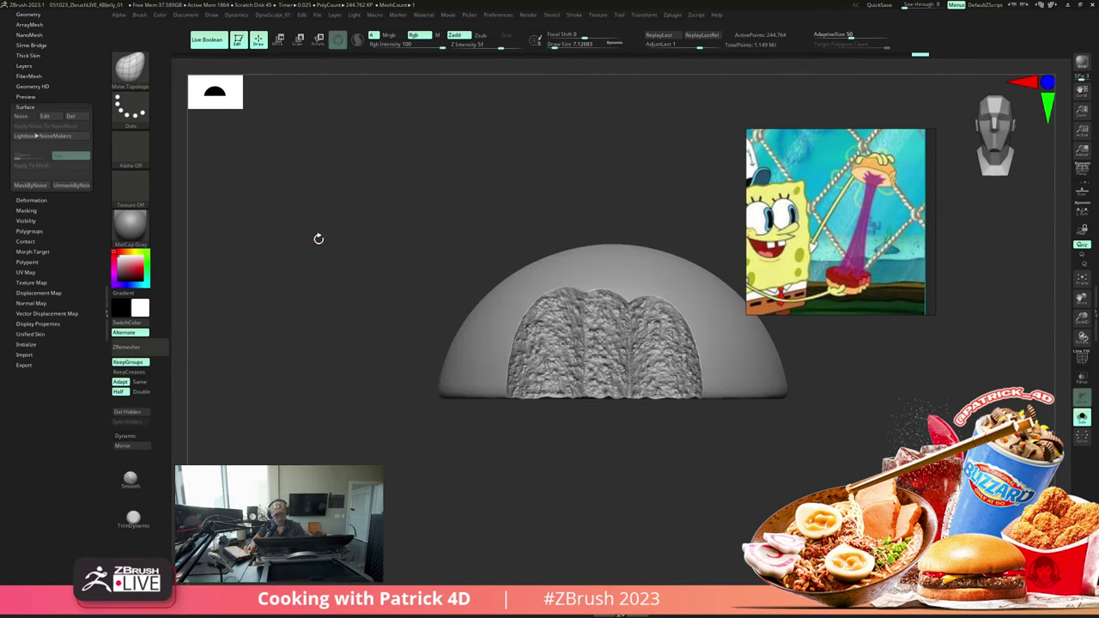
drag(370, 271, 368, 237)
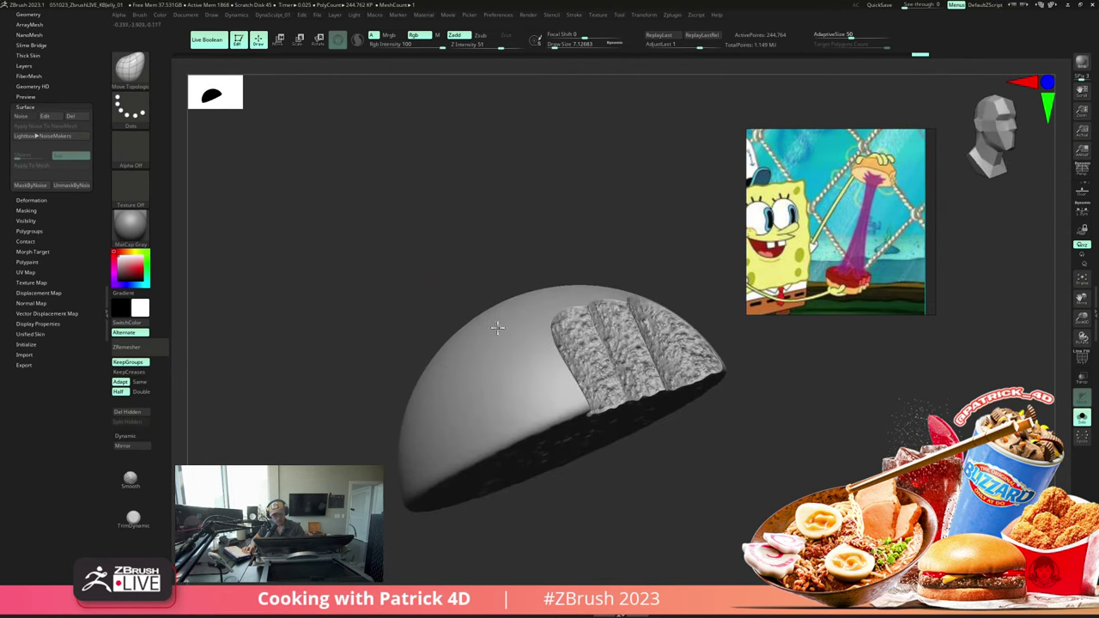
ctrl+shift+click(564, 333)
key(space)
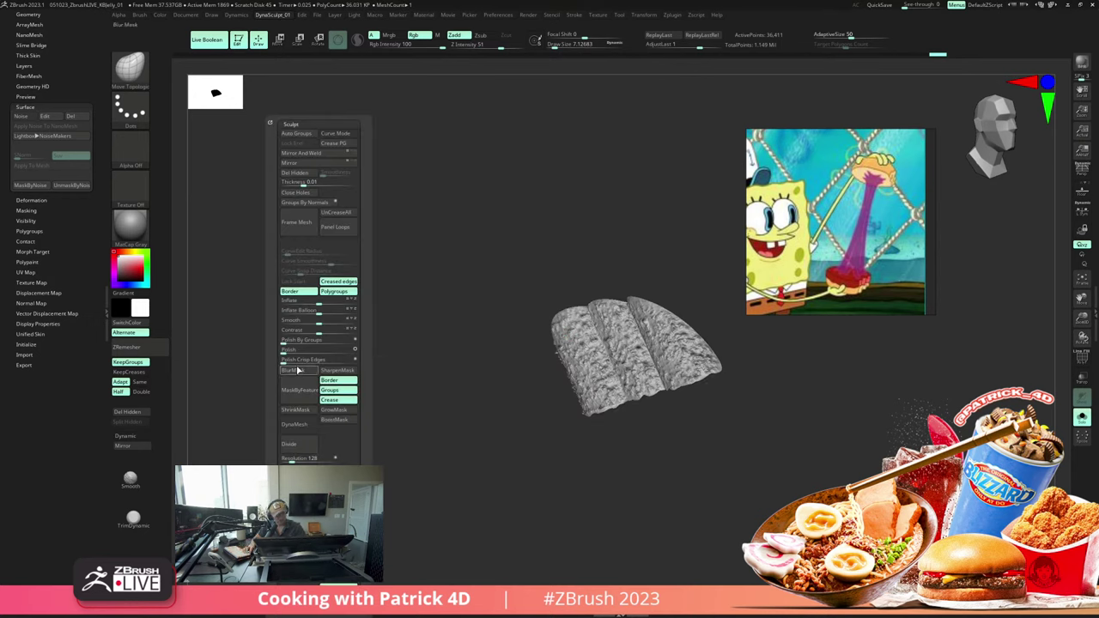
ctrl+shift+click(250, 299)
ctrl+click(306, 300)
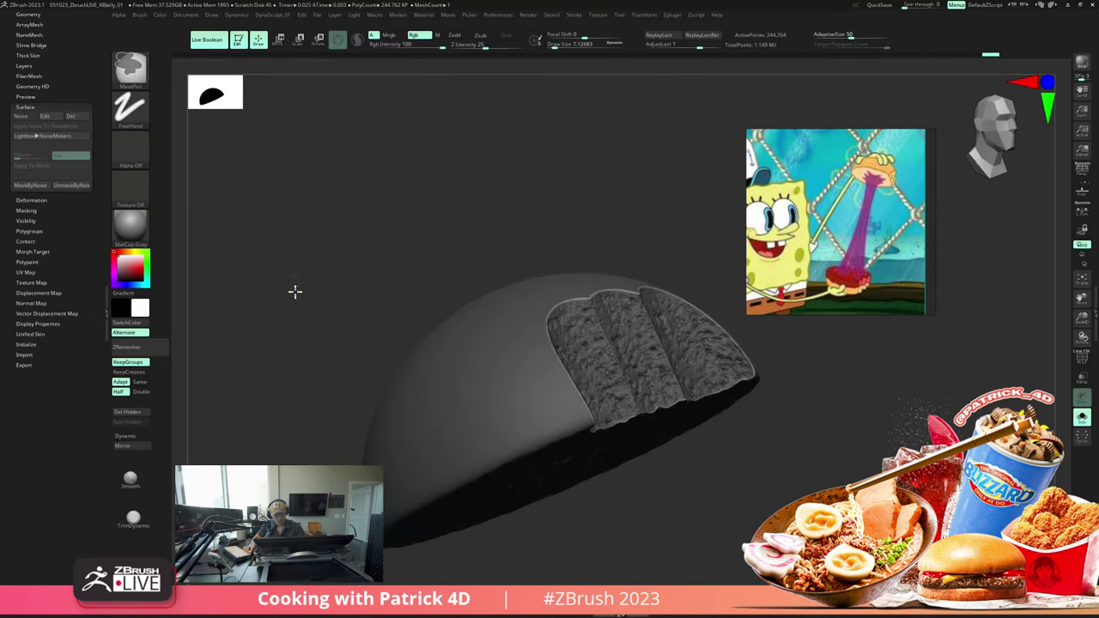
ctrl+click(294, 292)
key(space)
click(317, 412)
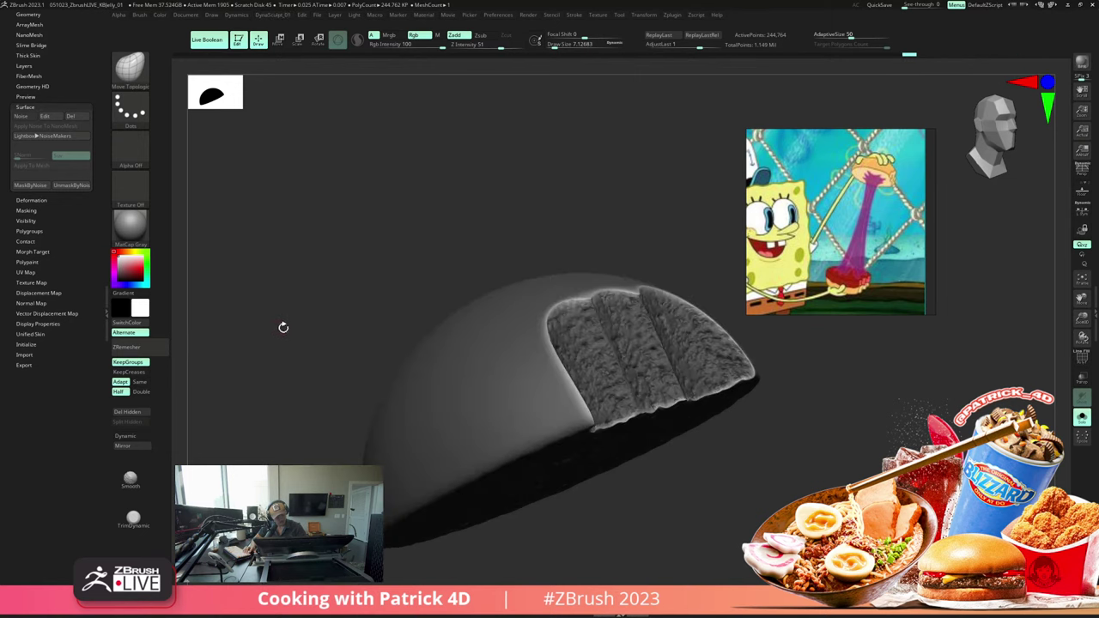
Step: Try to inflate the unmasked band along the bite's rim, and undo the change
drag(283, 326, 320, 268)
key(space)
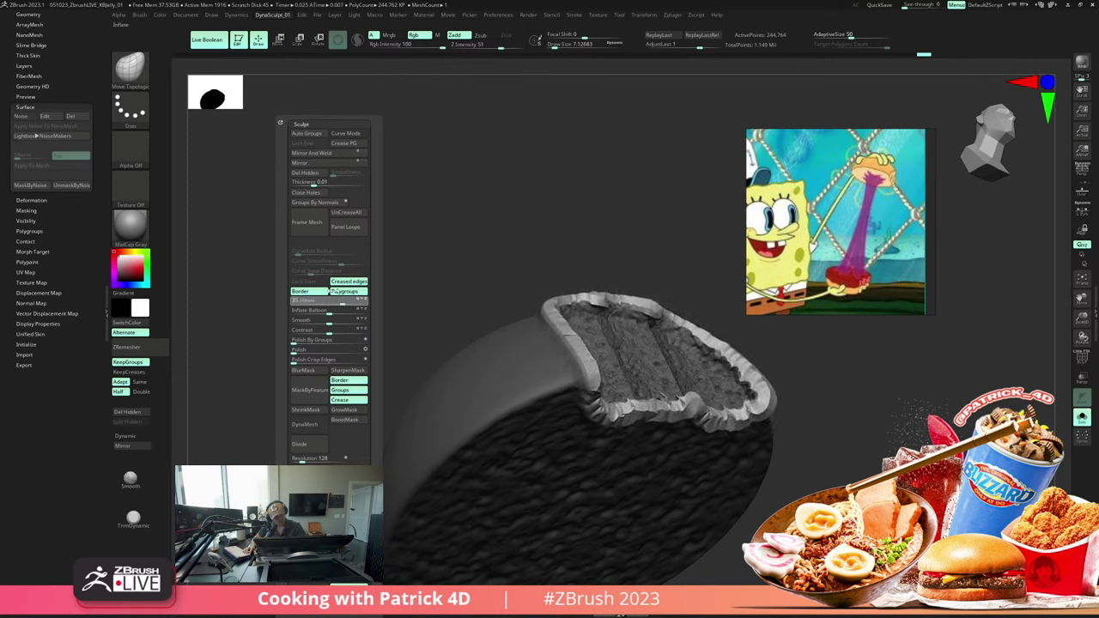
mouse_move(193, 257)
mouse_down()
mouse_move(242, 270)
mouse_move(265, 263)
mouse_move(226, 269)
mouse_move(256, 268)
mouse_move(262, 292)
mouse_move(251, 301)
mouse_up()
key(d)
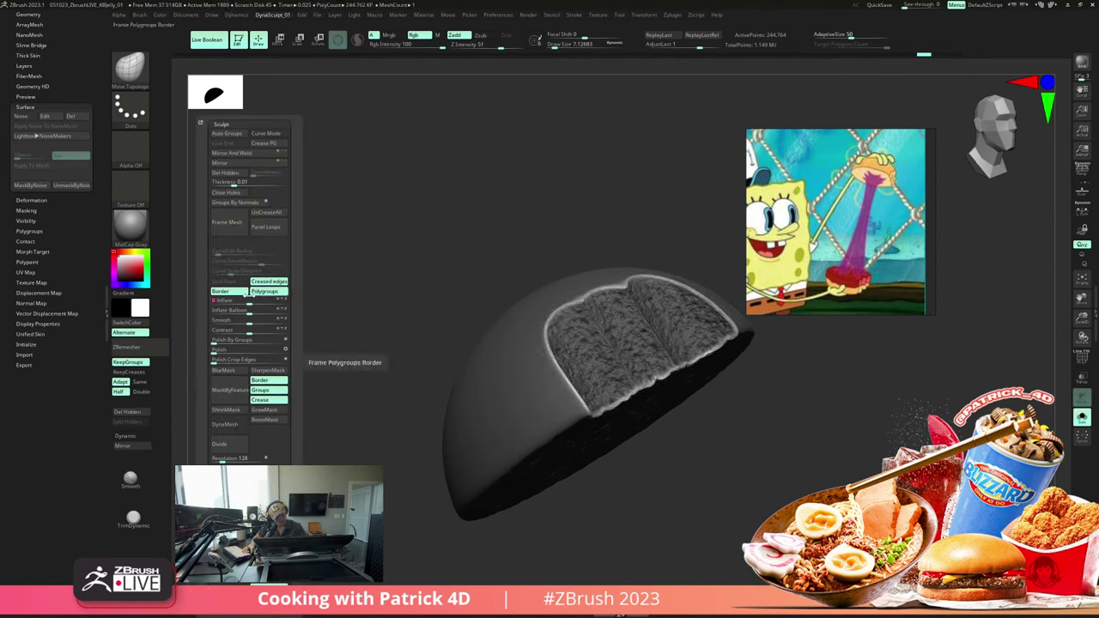
mouse_move(214, 289)
mouse_down()
mouse_move(256, 325)
mouse_move(235, 284)
mouse_move(400, 128)
mouse_move(393, 180)
mouse_up()
key(ctrl+z)
key(ctrl+z)
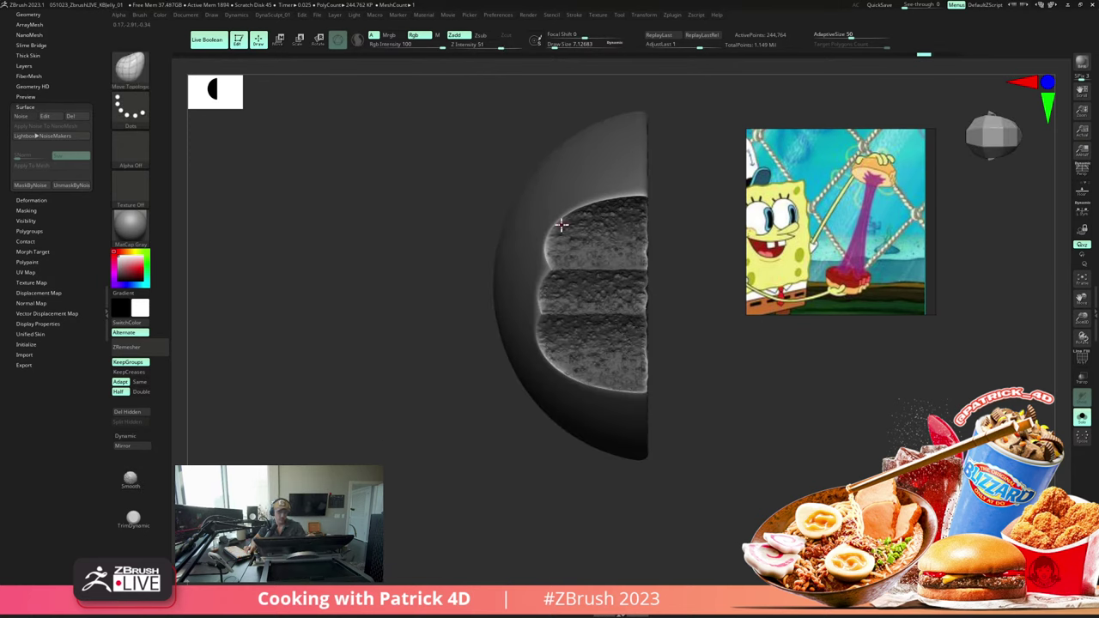
Step: Start a surface noise for the unmasked rim with noise scale 92.92649 and a strongly raised focal shift
mouse_move(360, 318)
shift+mouse_down()
mouse_move(446, 299)
mouse_move(732, 72)
mouse_move(706, 91)
shift+mouse_up()
mouse_move(333, 374)
alt+mouse_down()
mouse_move(287, 348)
mouse_move(287, 307)
mouse_move(387, 152)
mouse_move(578, 108)
mouse_move(670, 146)
alt+mouse_up()
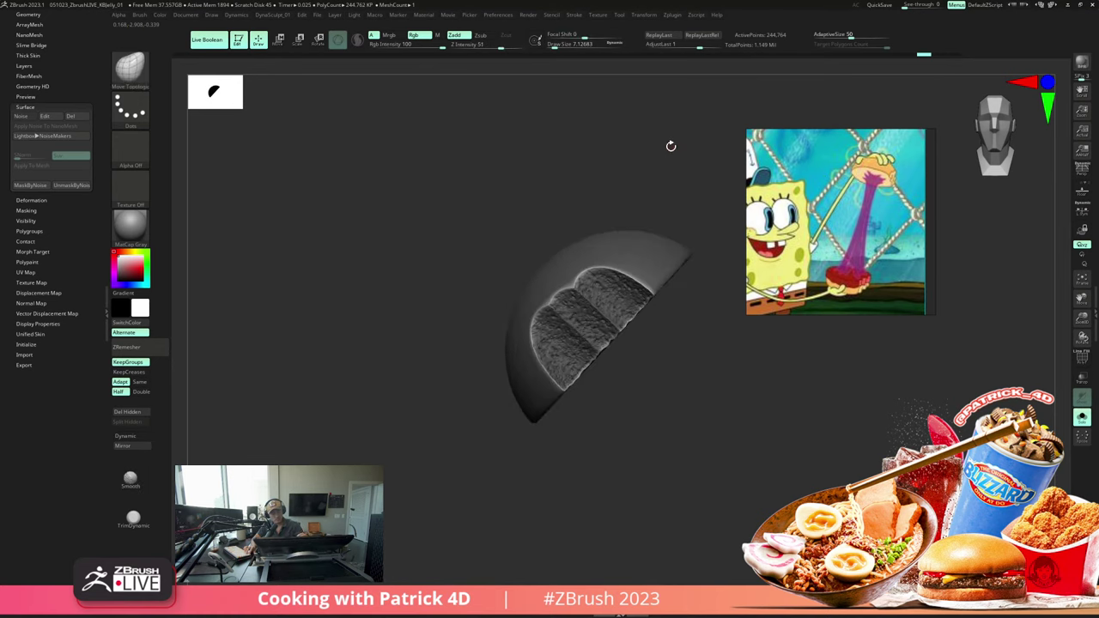
mouse_move(389, 266)
mouse_down()
mouse_move(383, 180)
mouse_move(435, 56)
mouse_move(336, 211)
mouse_move(533, 85)
mouse_up()
alt+drag(378, 277, 371, 275)
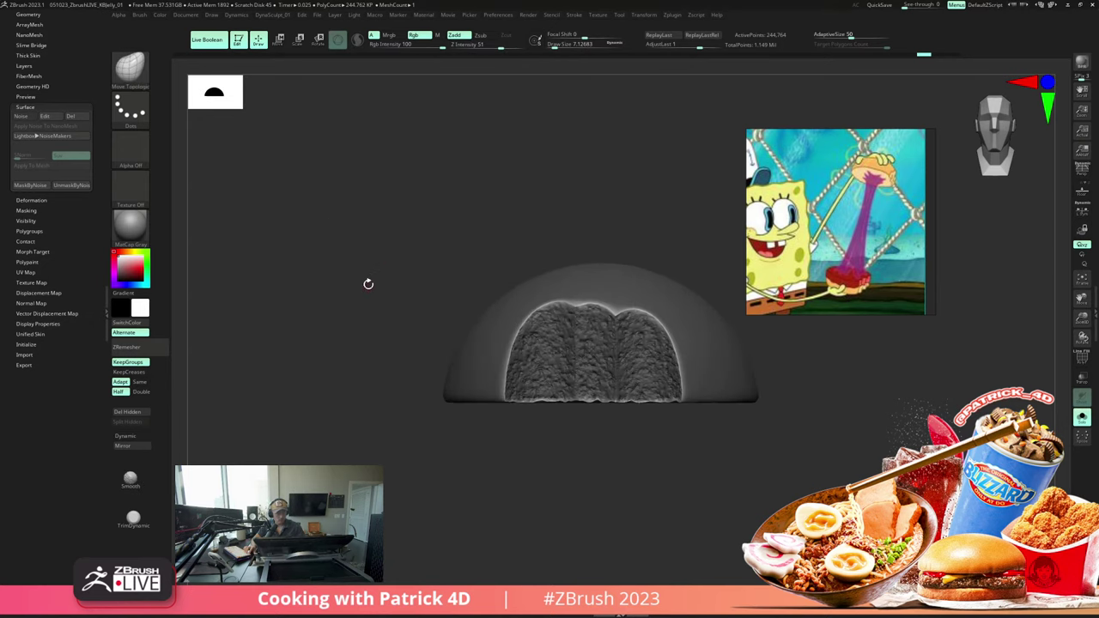
key(ctrl)
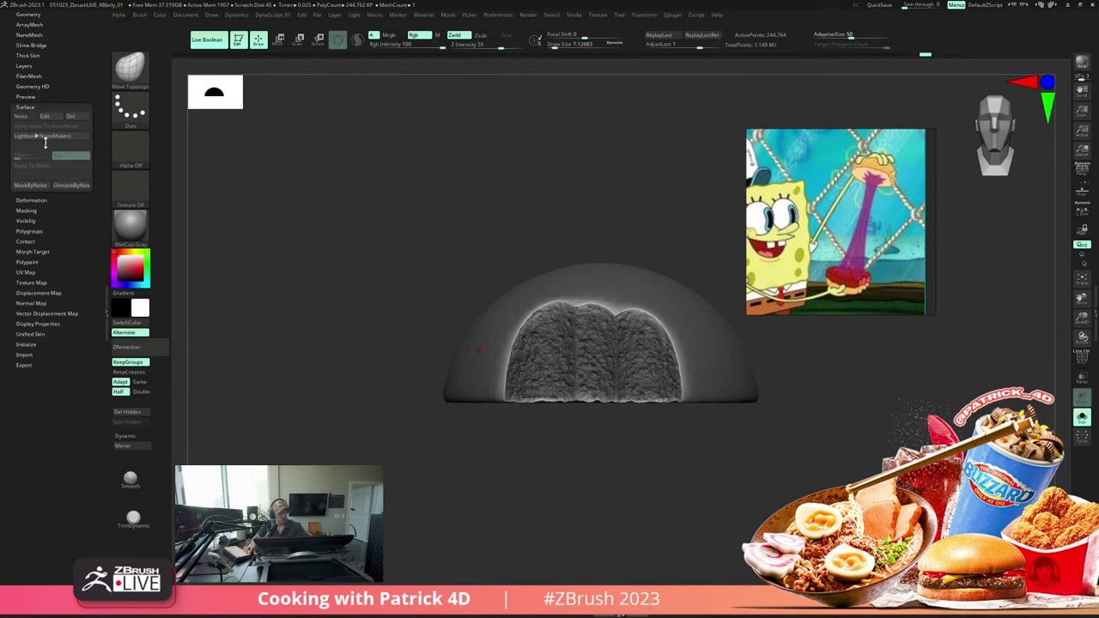
click(48, 116)
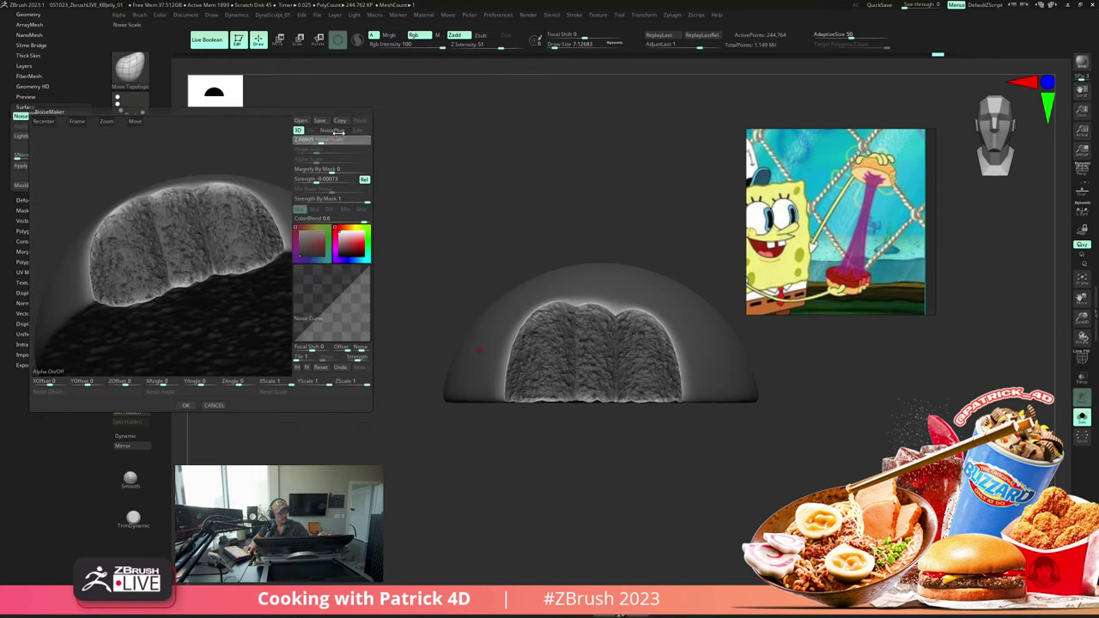
click(347, 140)
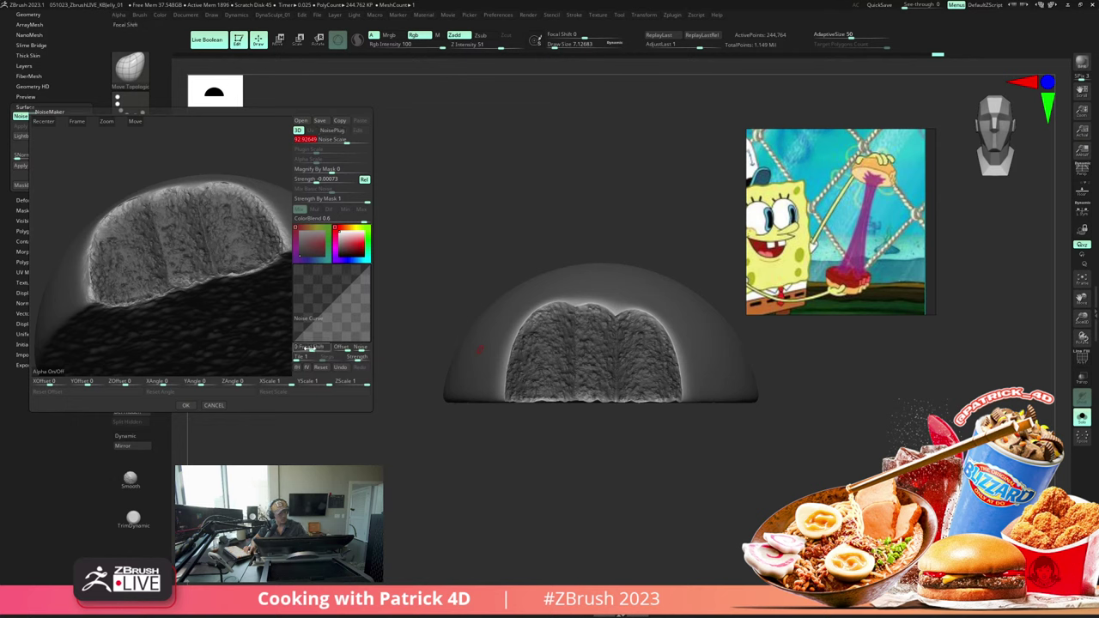
drag(307, 348, 326, 348)
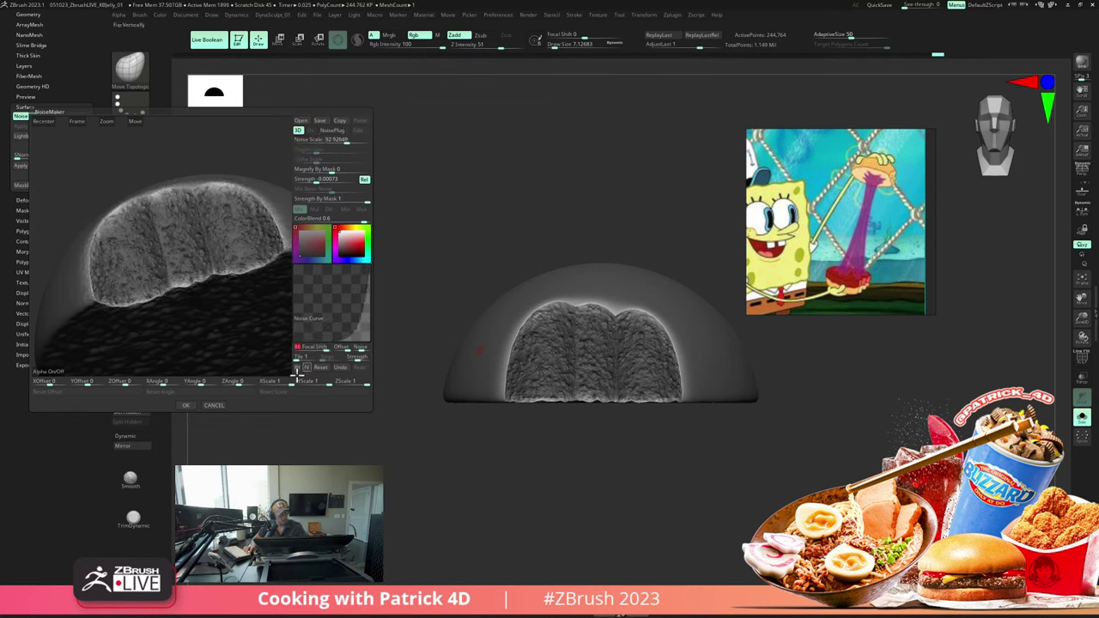
Step: Stretch the rim noise with an X scale of about 0.26, adjust its noise scale and strength, and accept the settings
drag(291, 383, 285, 384)
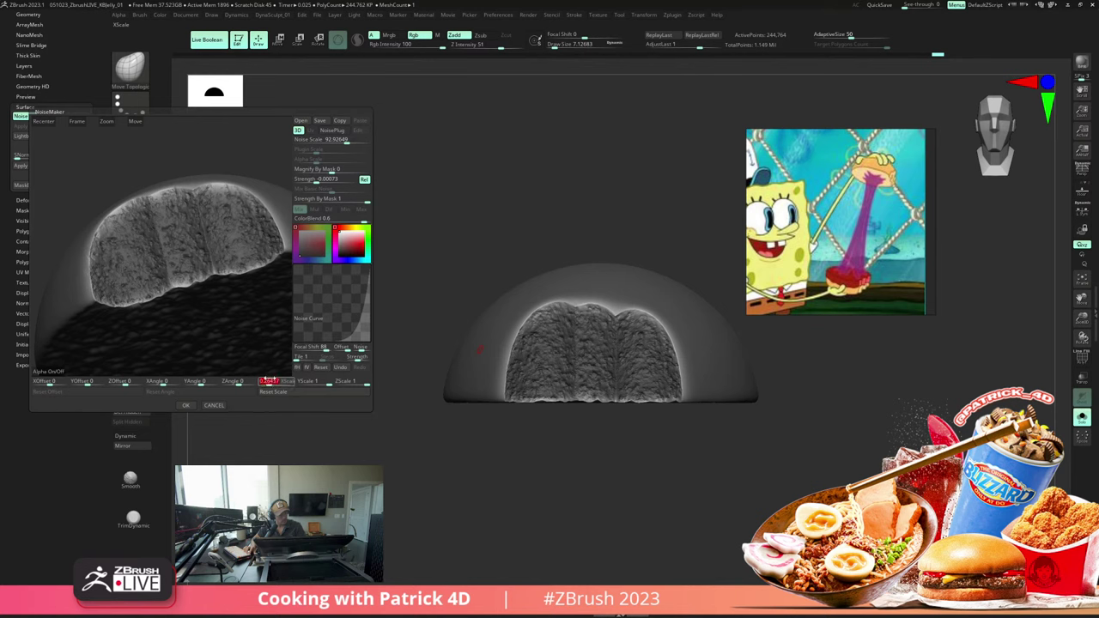
drag(325, 349, 327, 351)
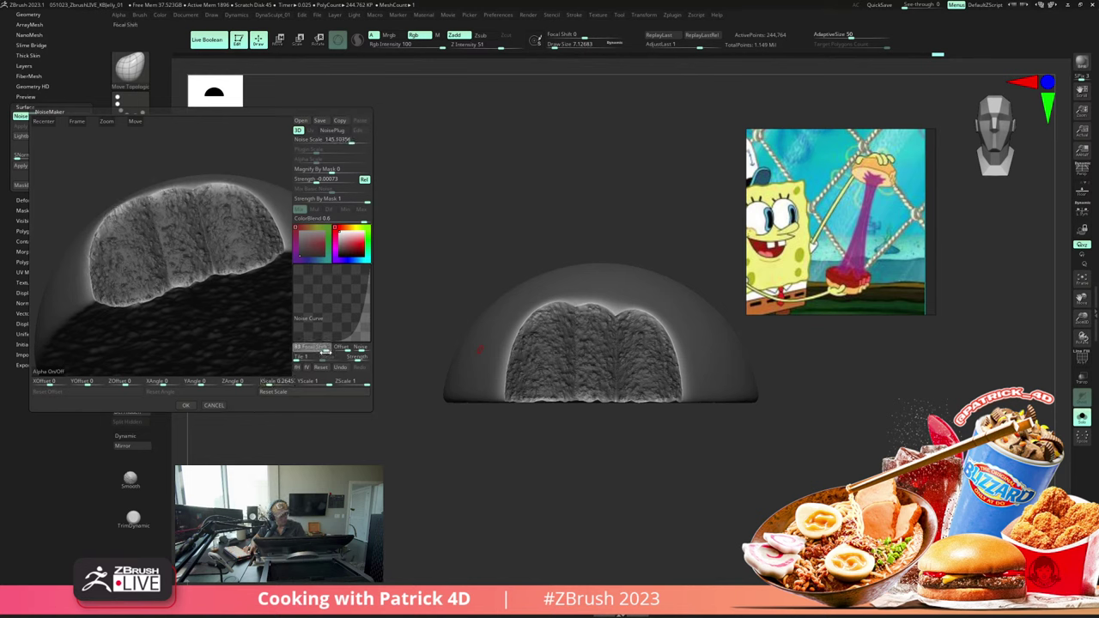
click(312, 179)
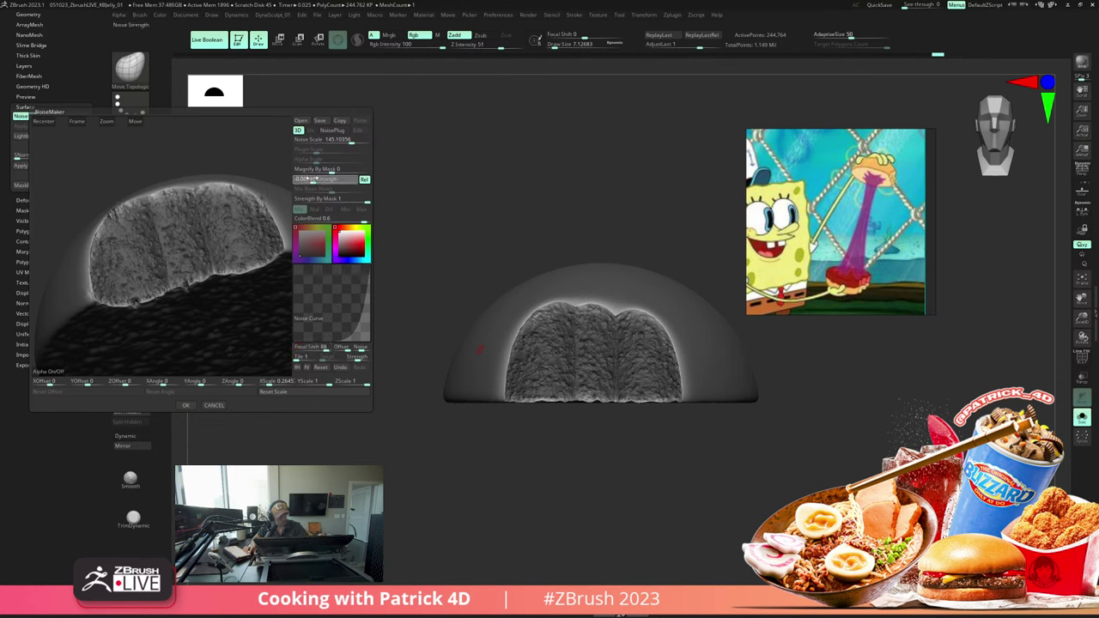
drag(312, 178, 310, 180)
drag(351, 141, 344, 142)
click(186, 405)
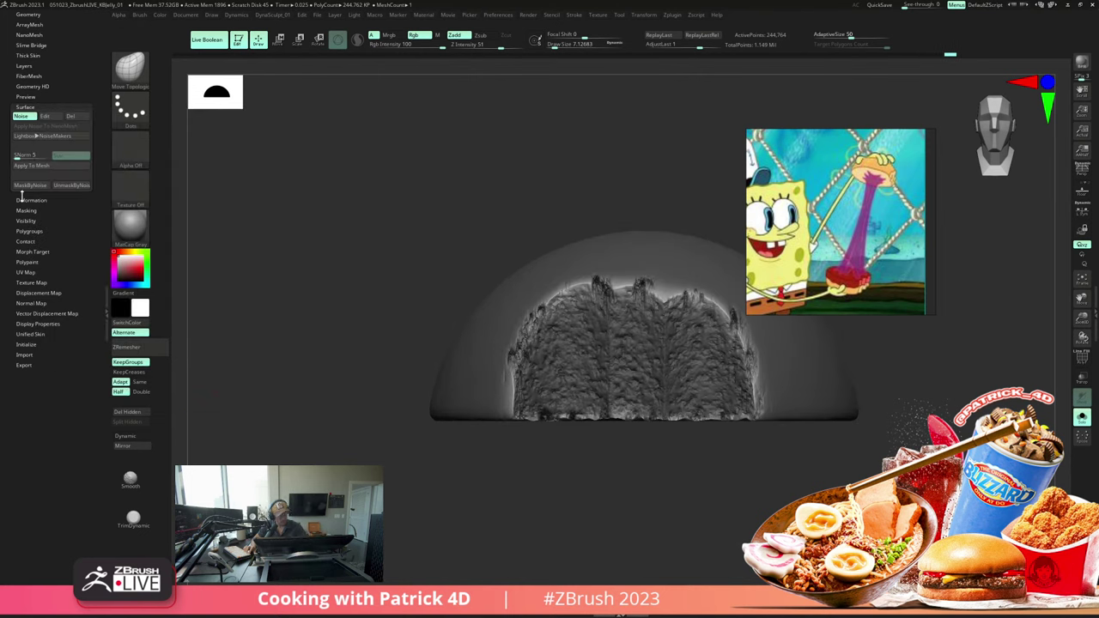
Step: Apply the noise to the top bun's mesh and go down to the lower subdivision level
click(32, 165)
key(1)
drag(334, 303, 323, 304)
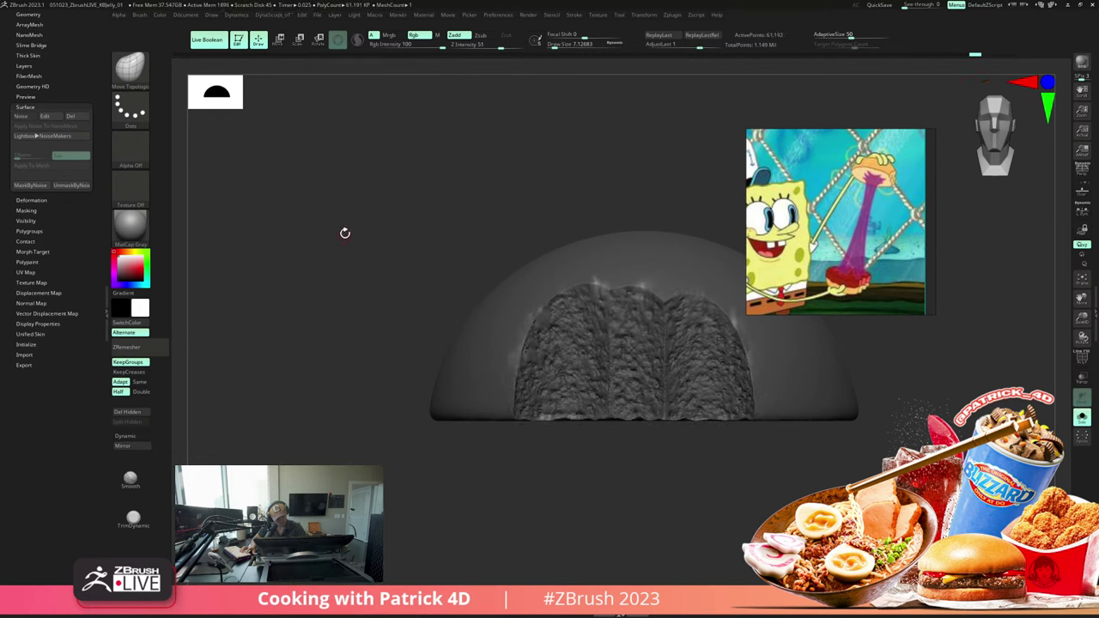
Step: Adjust the bite rim's inflation at the lower subdivision level, clear the mask and show the whole burger
key(2)
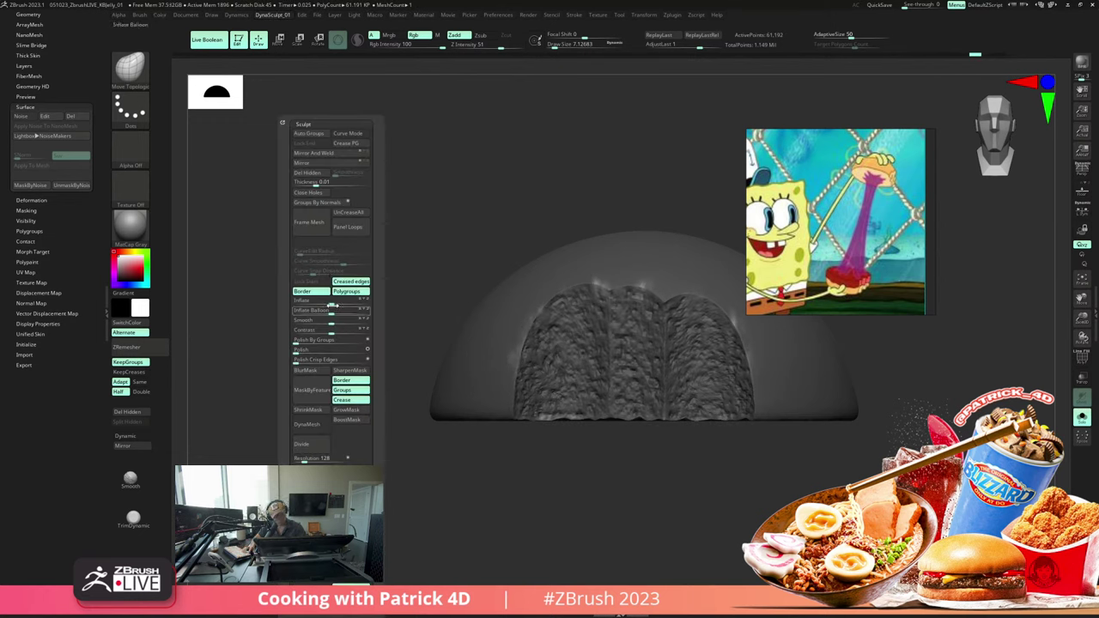
drag(332, 302, 326, 306)
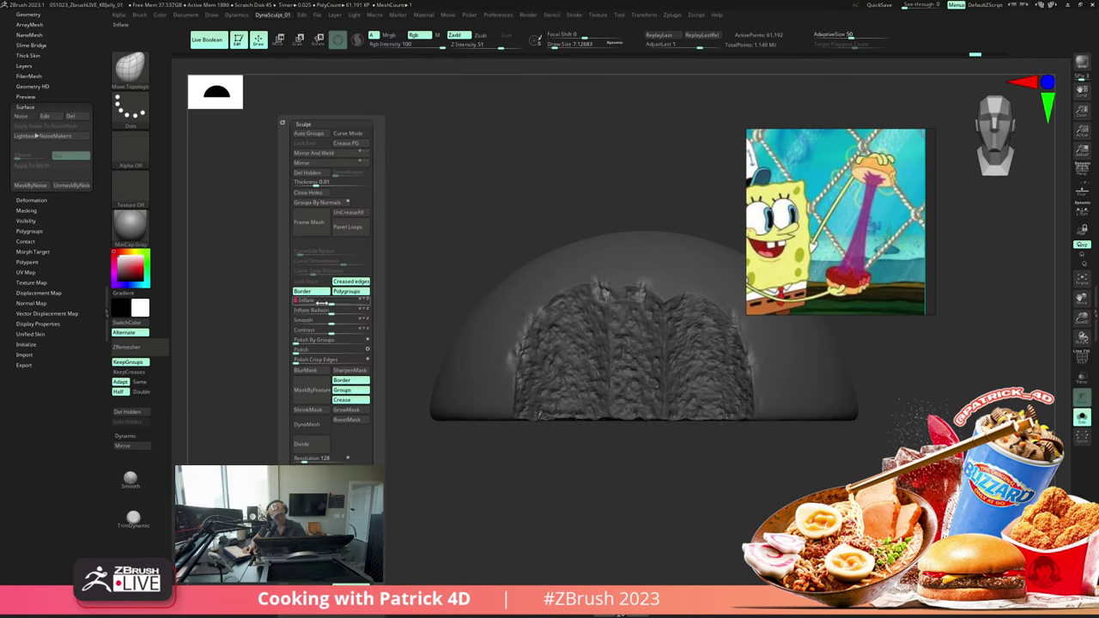
mouse_move(311, 324)
ctrl+mouse_down()
mouse_move(317, 278)
mouse_move(300, 283)
mouse_move(235, 235)
mouse_move(289, 253)
mouse_move(277, 235)
mouse_move(269, 265)
mouse_move(291, 272)
mouse_move(289, 260)
mouse_move(292, 284)
mouse_move(278, 254)
mouse_move(323, 271)
ctrl+mouse_up()
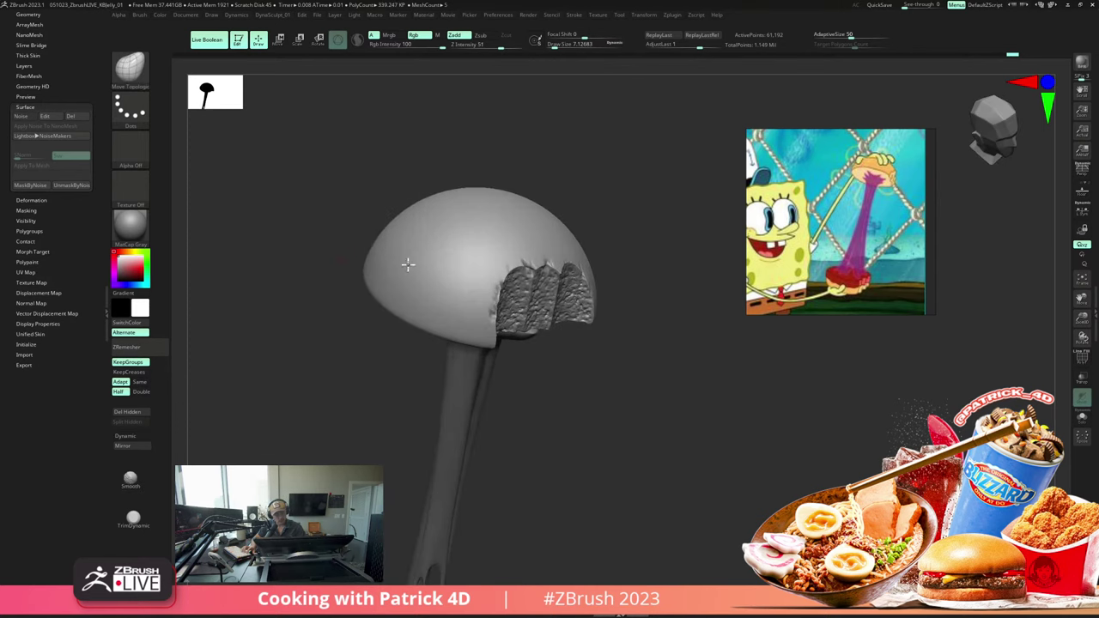
Step: Flatten parts of the top bun's dome with the hPolish brush at a draw size of about 95
key(b)
key(h)
key(p)
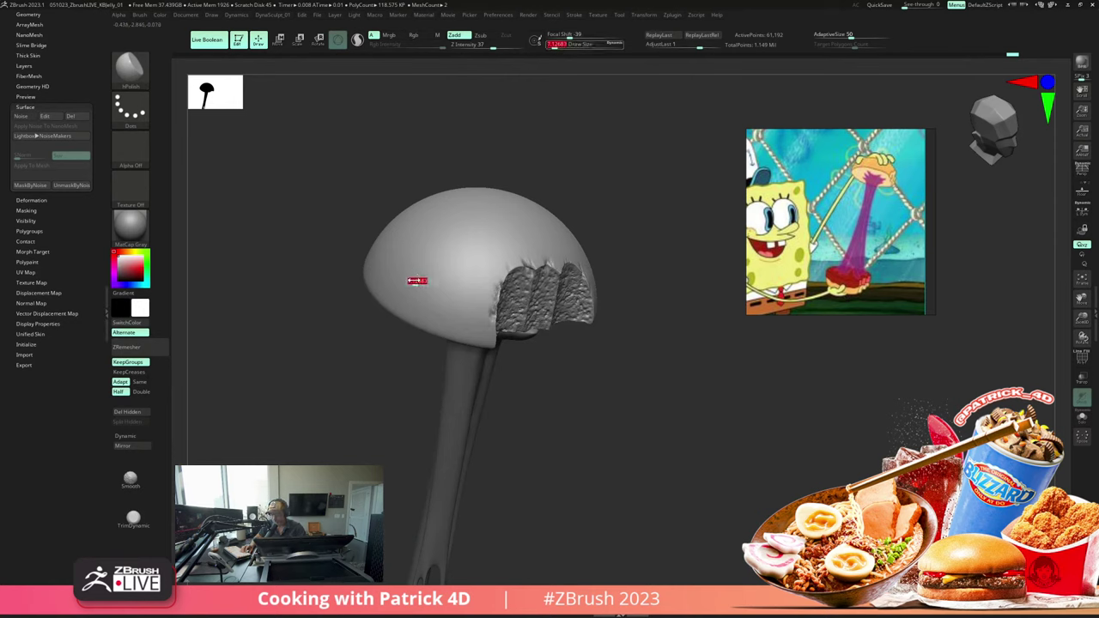
shift+drag(363, 215, 440, 283)
key(s)
mouse_move(351, 239)
mouse_down()
mouse_move(425, 270)
mouse_move(449, 250)
mouse_move(420, 279)
mouse_move(422, 224)
mouse_move(343, 237)
mouse_up()
key(s)
key(shift)
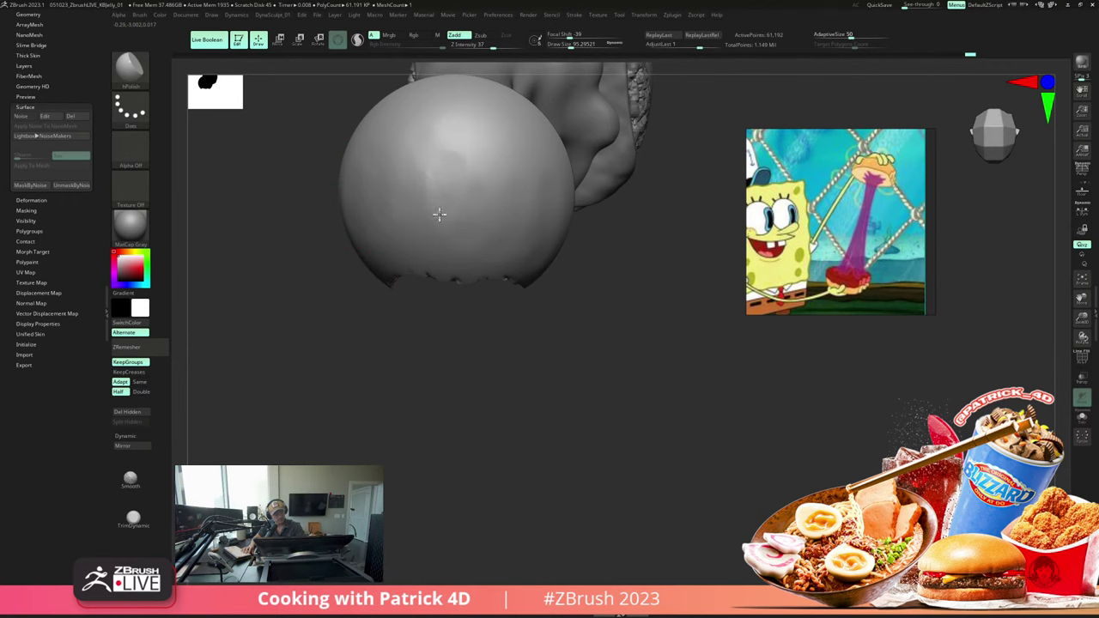
Step: Smooth the polished patches on the top bun's dome
key(shift)
shift+drag(447, 139, 378, 110)
mouse_move(246, 196)
shift+mouse_down()
mouse_move(238, 169)
mouse_move(274, 201)
shift+mouse_up()
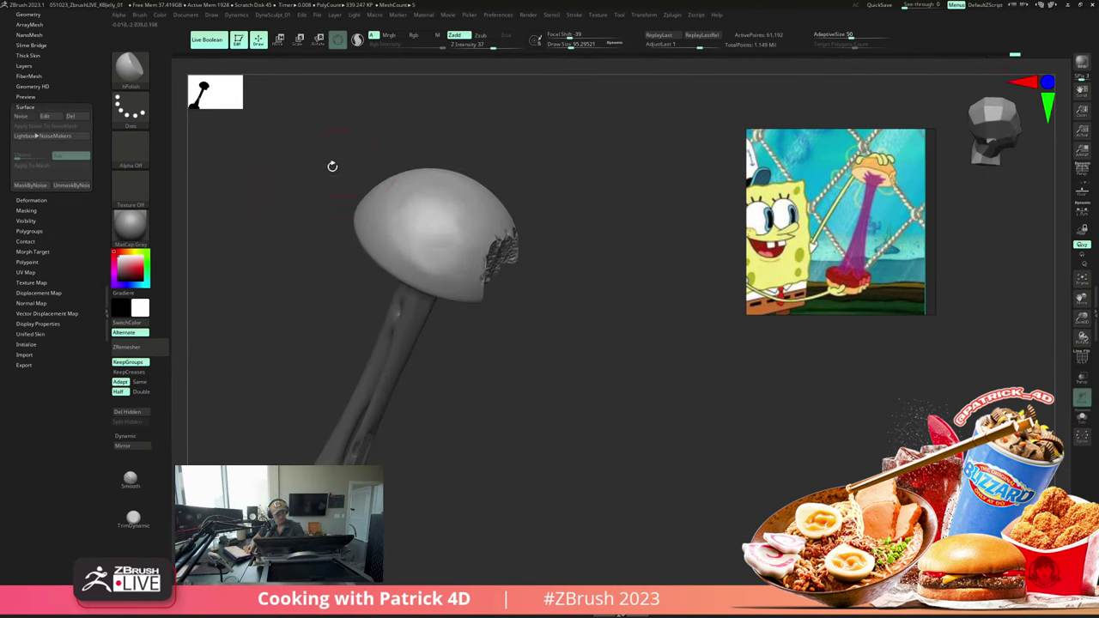
mouse_move(333, 166)
shift+mouse_down()
mouse_move(268, 130)
mouse_move(331, 185)
mouse_move(307, 162)
mouse_move(307, 181)
mouse_move(326, 179)
mouse_move(314, 187)
mouse_move(309, 149)
shift+mouse_up()
drag(318, 190, 329, 233)
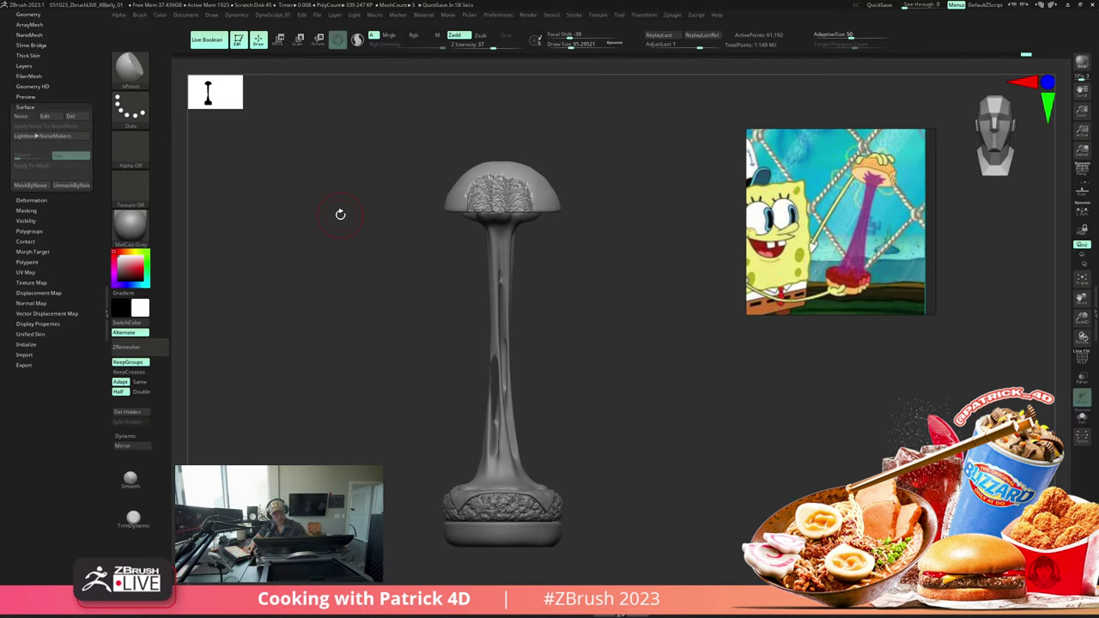
Step: Select the patty at the burger's base and open the subtool list
drag(355, 287, 332, 257)
alt+drag(332, 257, 332, 231)
alt+drag(350, 276, 364, 356)
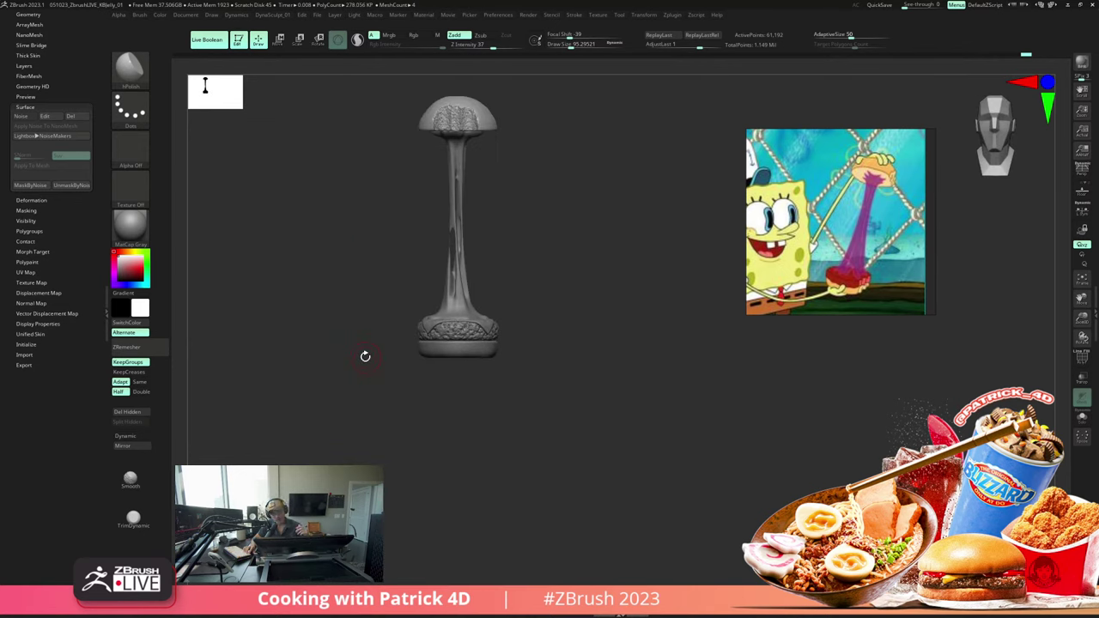
alt+click(433, 326)
drag(339, 263, 339, 329)
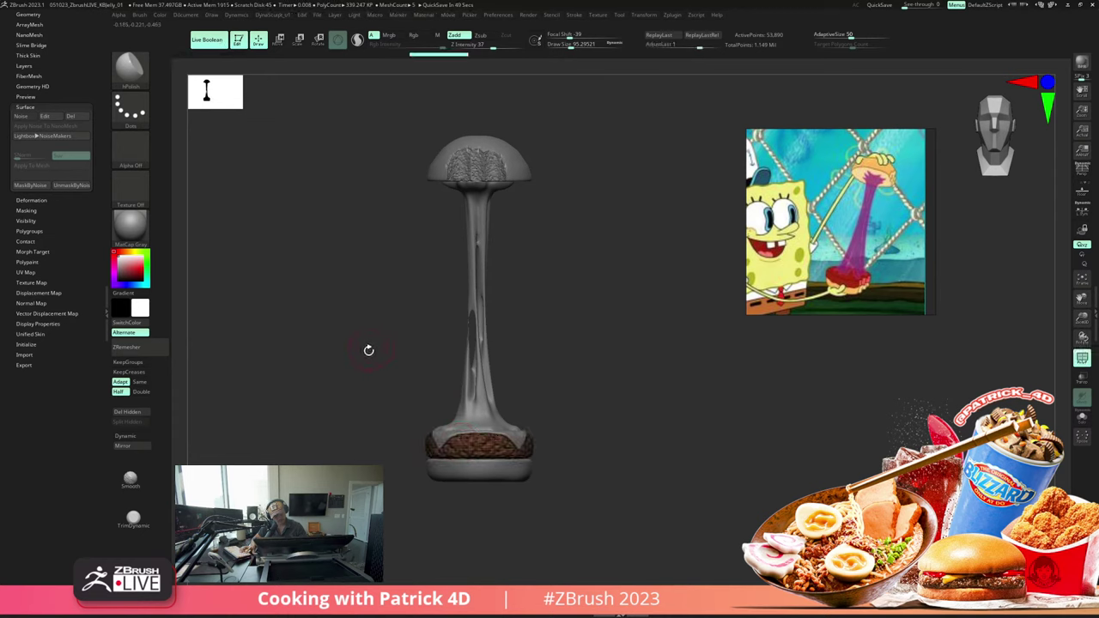
drag(368, 350, 343, 280)
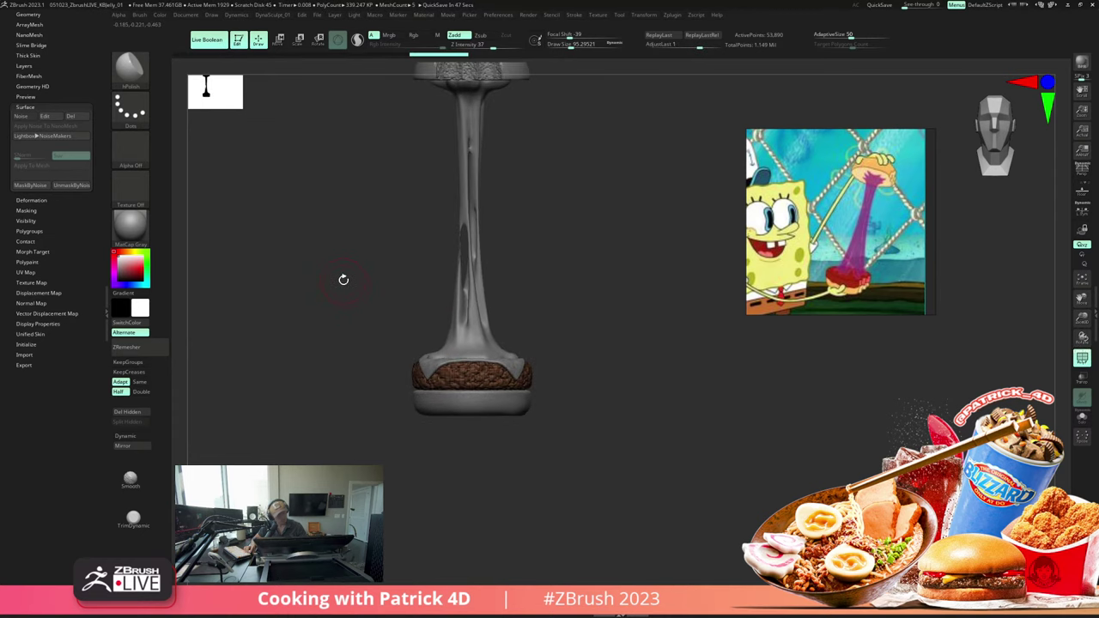
drag(3, 37, 5, 72)
click(24, 37)
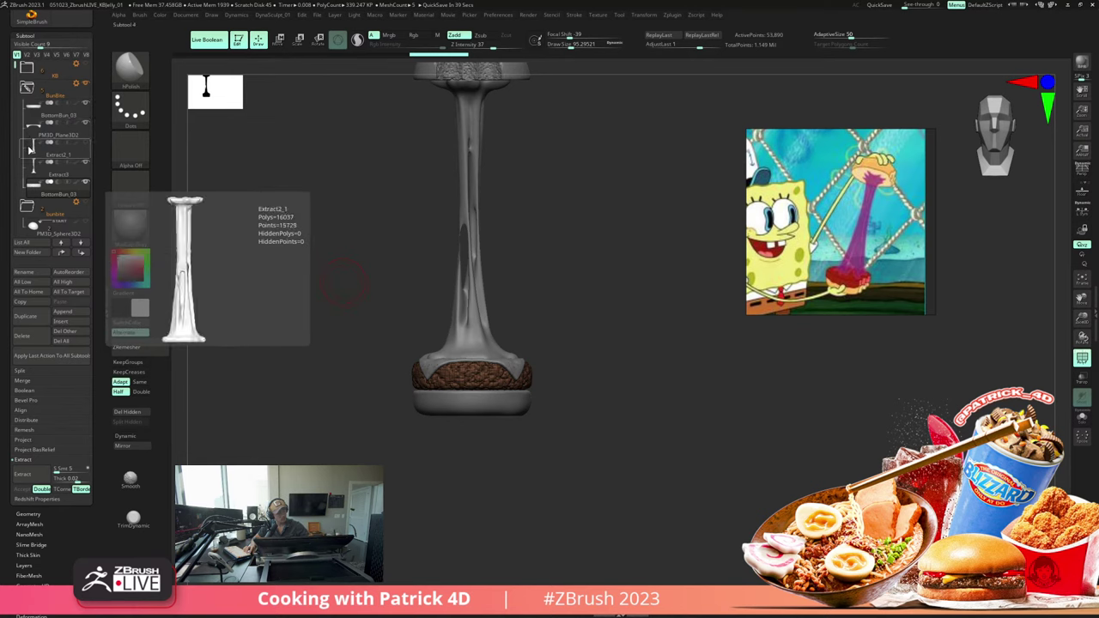
Step: Move the remeshed top bun UMesh_PM3D_Sphere3D2 from below the bunbite folder into the burger parts' folder
drag(15, 64, 13, 82)
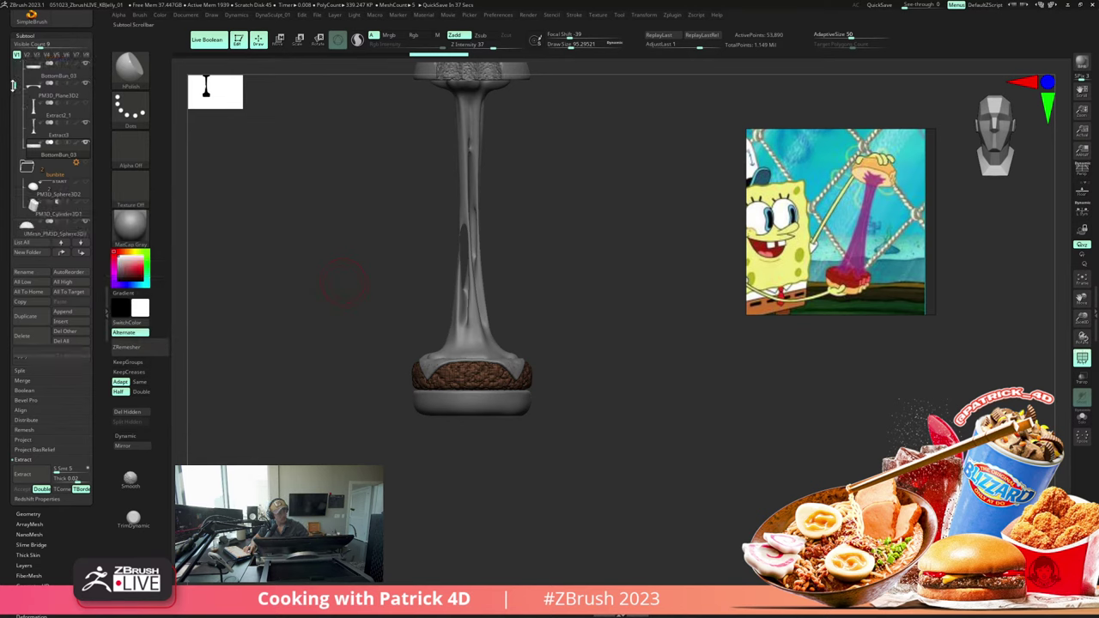
drag(15, 199, 26, 156)
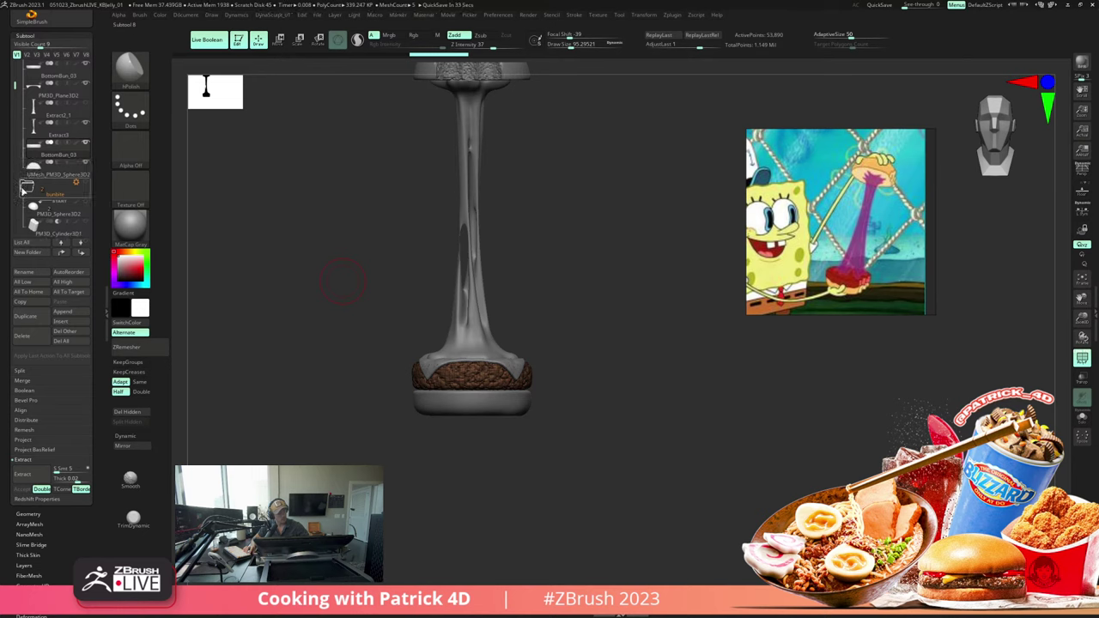
click(27, 188)
click(28, 190)
drag(32, 207, 15, 77)
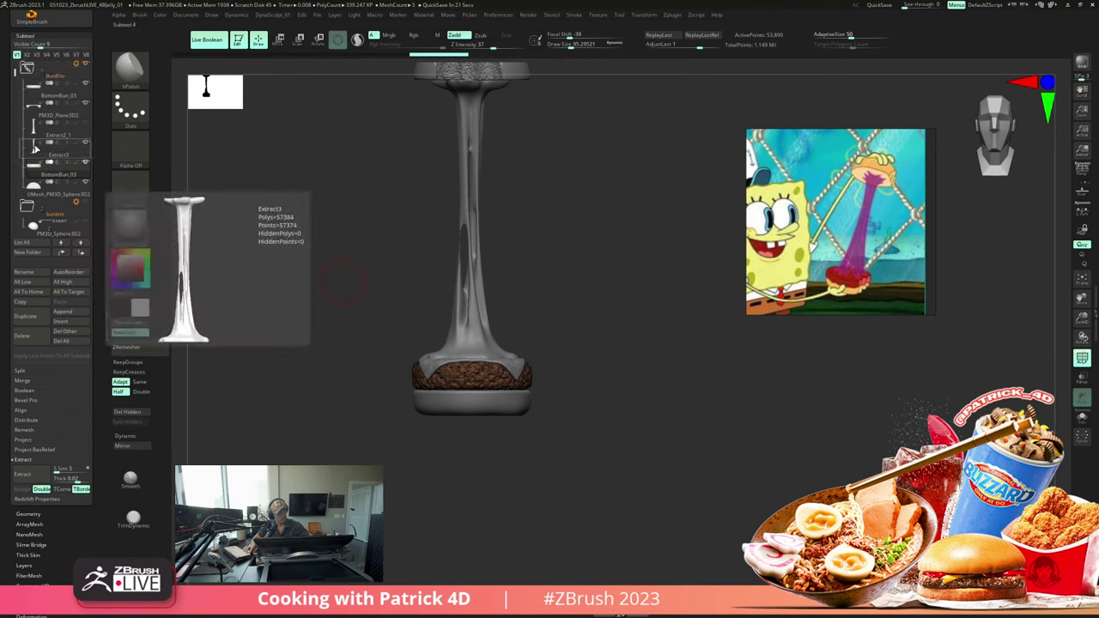
drag(15, 76, 15, 98)
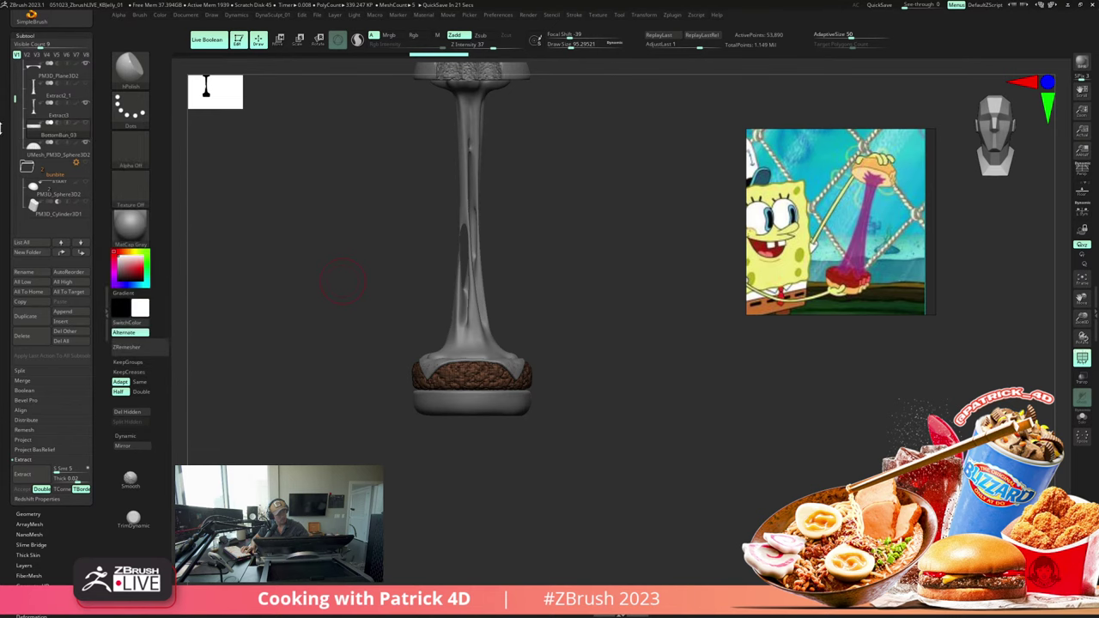
Step: Move the patty's BottomBun_03 subtool into the bunbite folder and delete the old PM3D_Sphere3D2 subtool there
drag(35, 149, 34, 191)
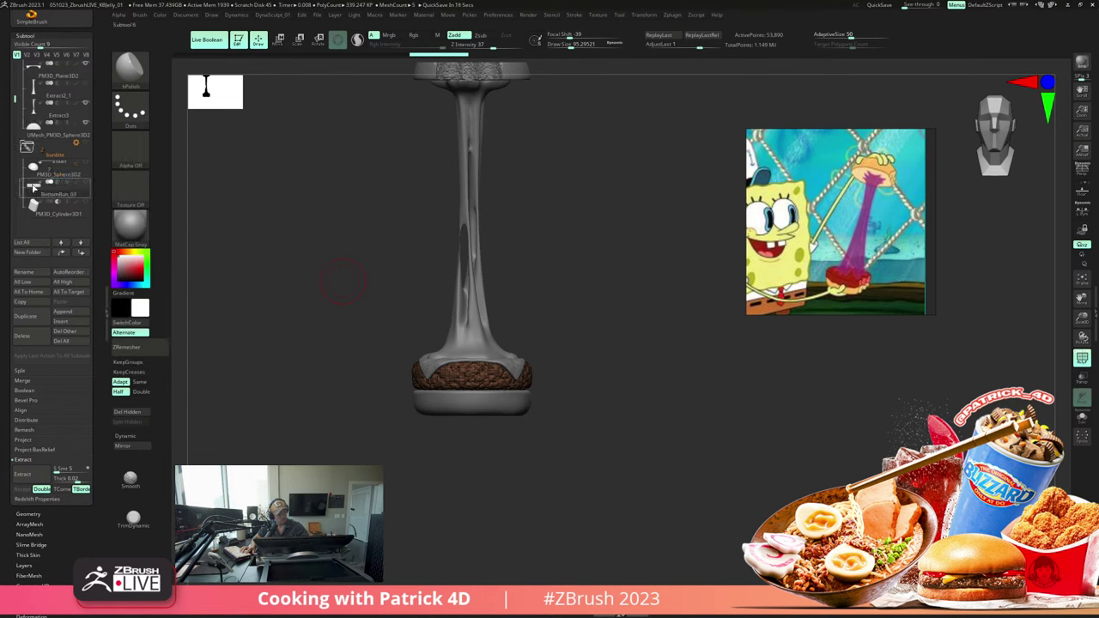
click(33, 161)
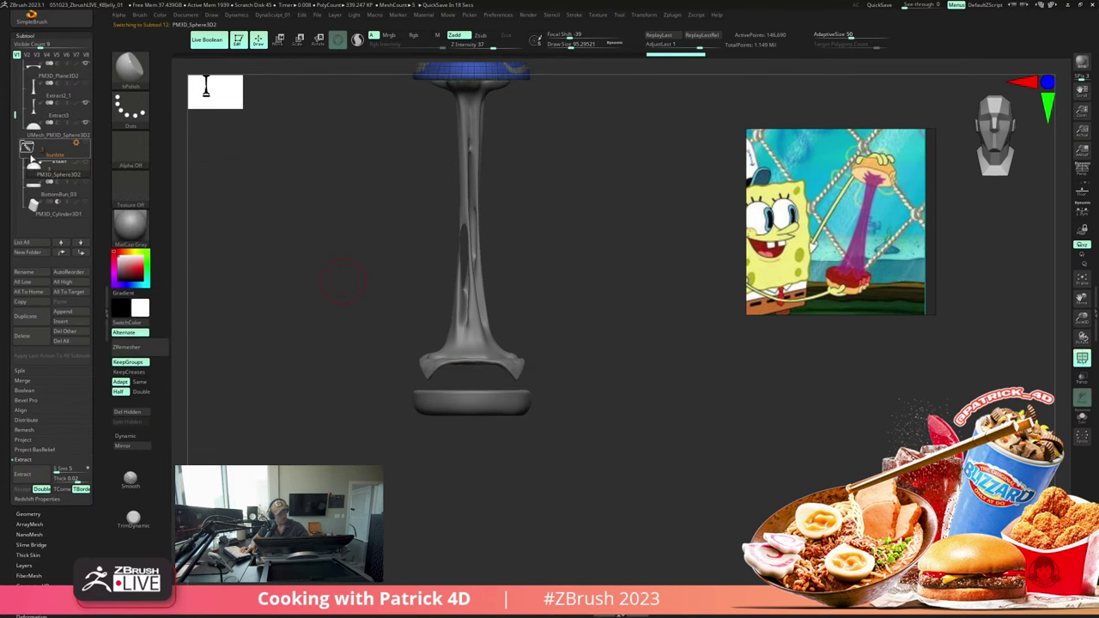
click(28, 340)
click(93, 358)
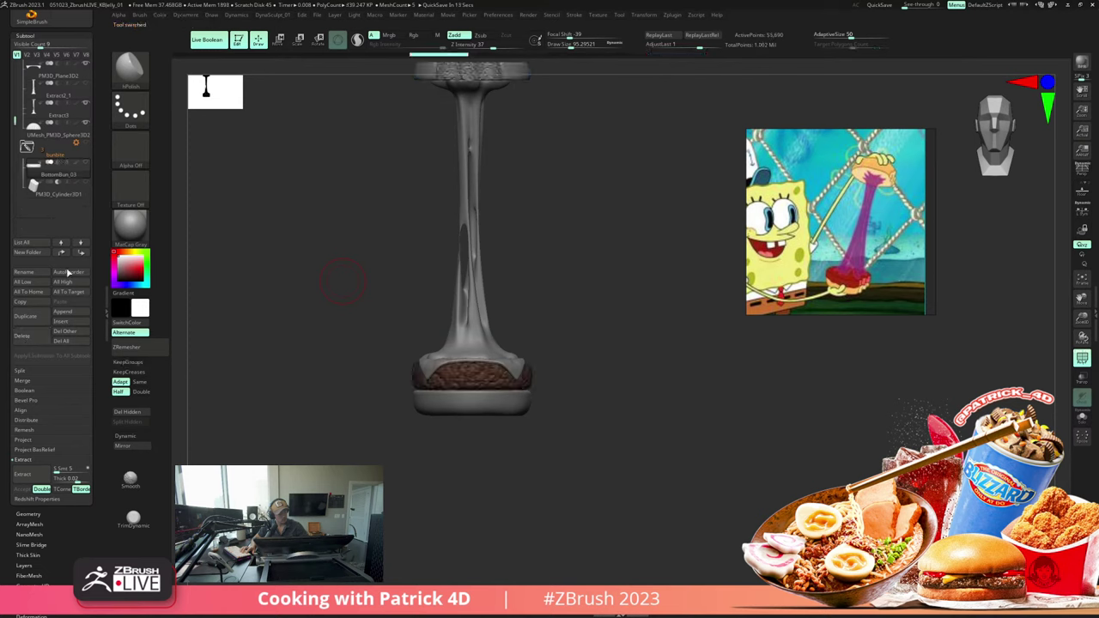
Step: Select the patty in the bunbite folder and show the folder with its cylinder cutter
mouse_move(35, 190)
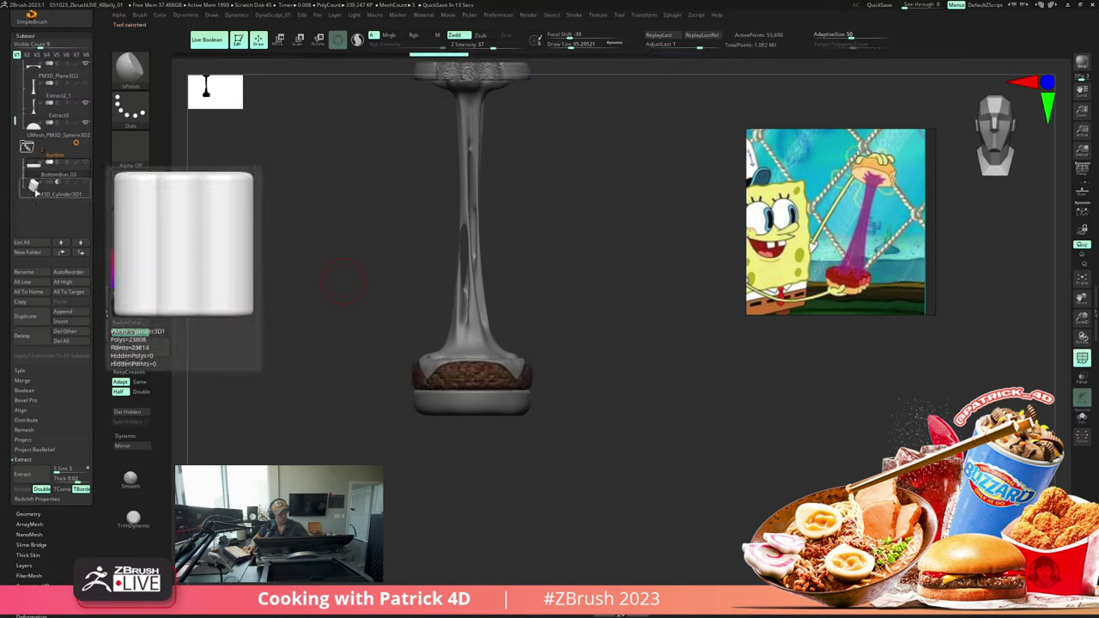
click(37, 168)
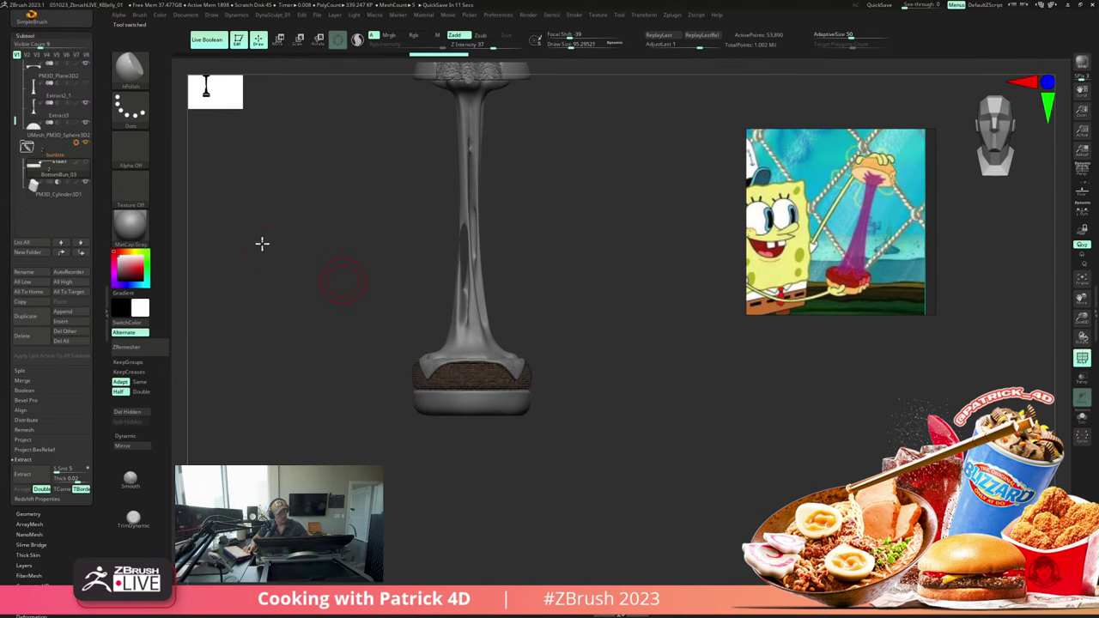
alt+drag(261, 243, 304, 199)
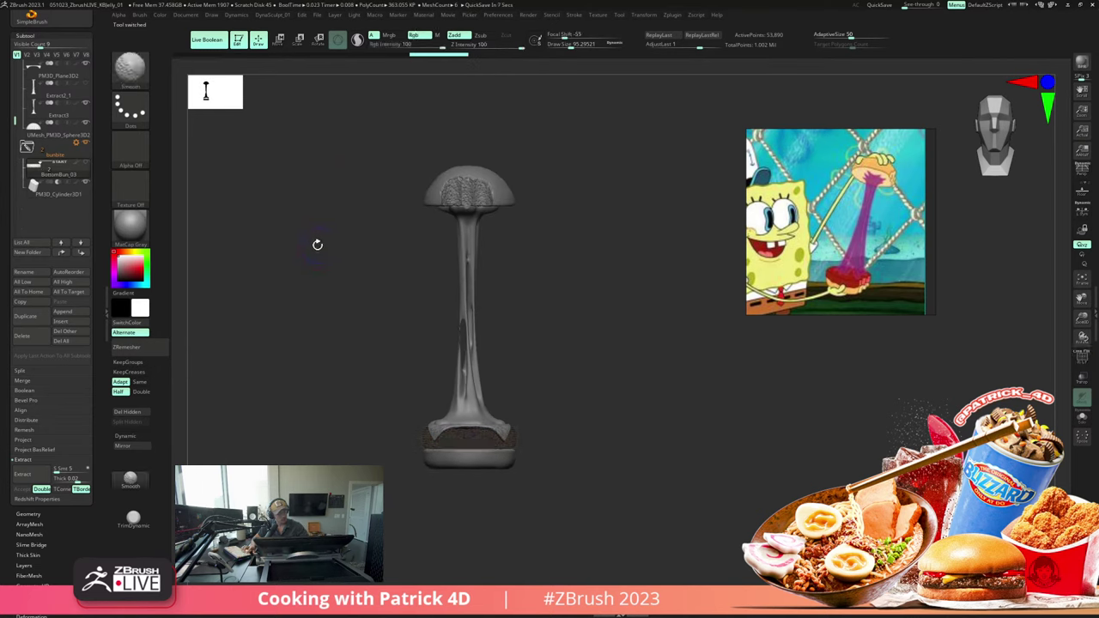
Step: Select the PM3D_Cylinder3D1 cutter and move it down from the top bun to the height of the patty
mouse_move(312, 250)
mouse_down()
mouse_move(300, 252)
mouse_move(339, 400)
mouse_move(314, 250)
mouse_up()
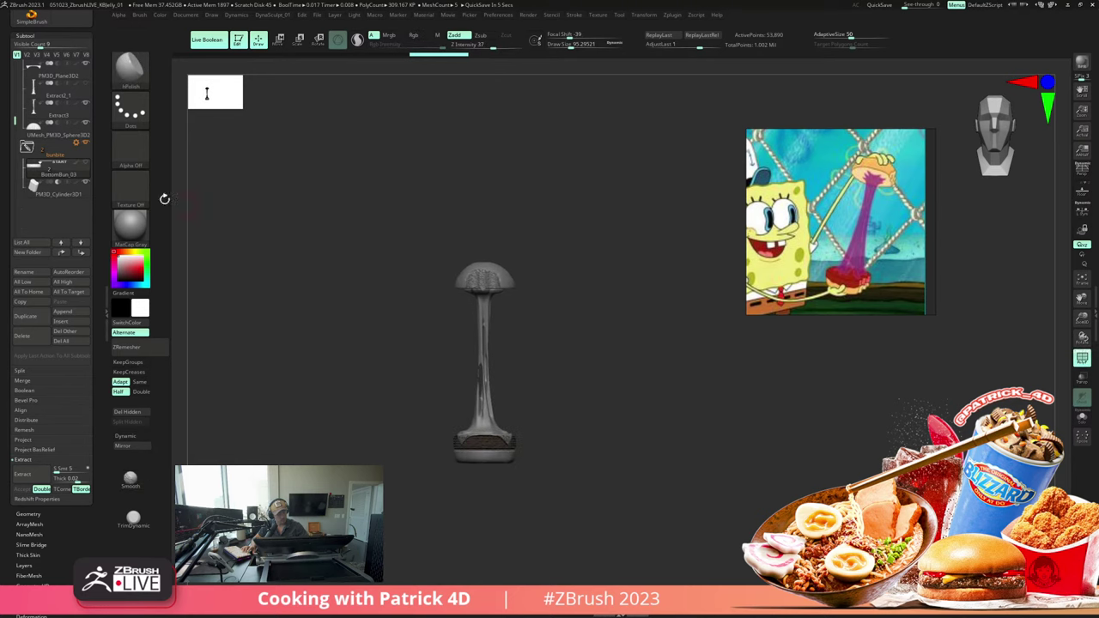
click(35, 190)
click(297, 45)
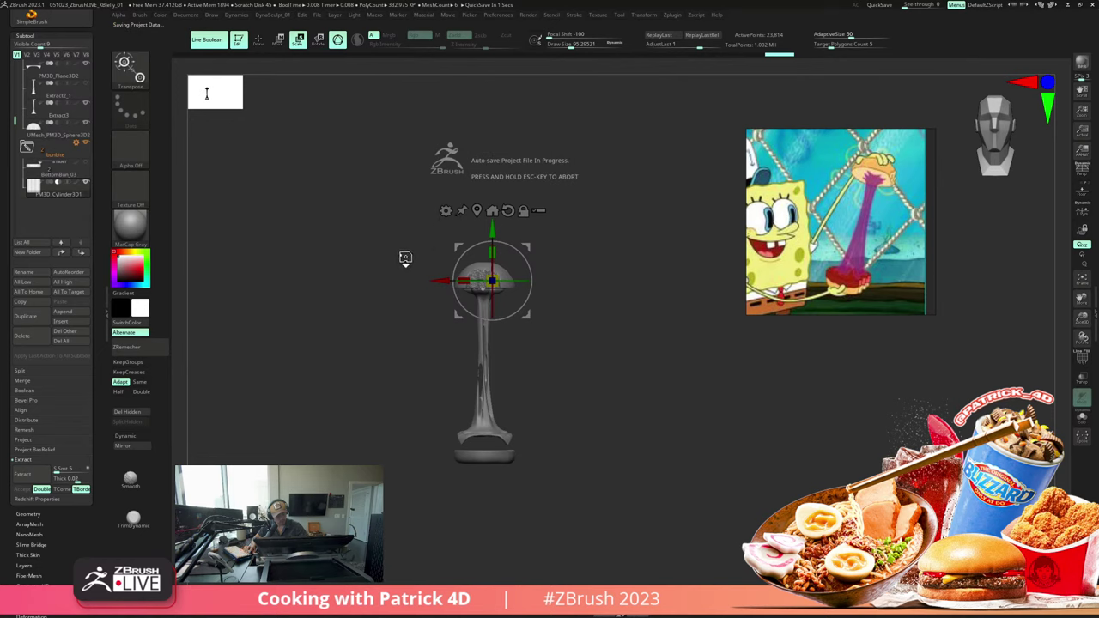
alt+drag(329, 229, 334, 219)
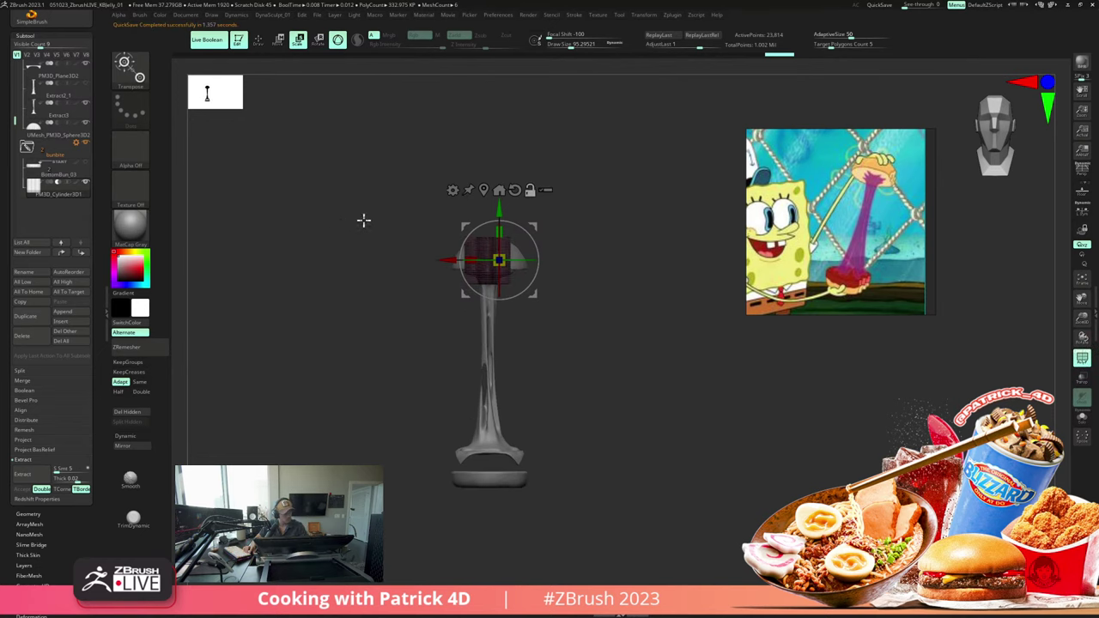
drag(499, 208, 459, 411)
drag(363, 341, 348, 408)
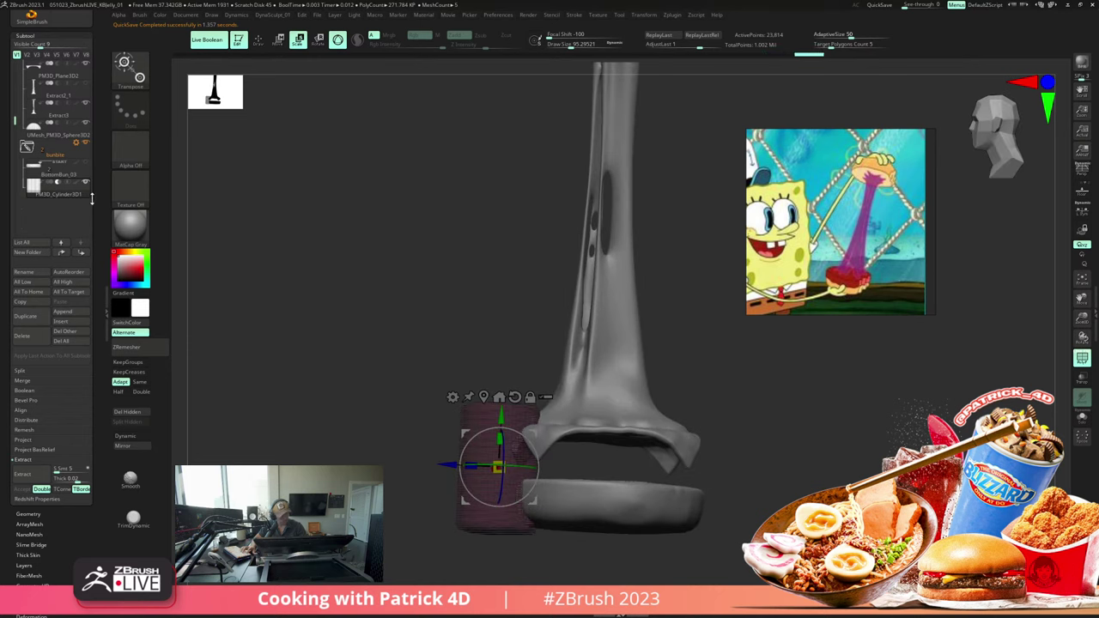
Step: Push the cylinder cutter into the patty's front edge so the live Boolean previews a scalloped bite
drag(317, 340, 288, 353)
drag(426, 336, 196, 248)
key(shift+f)
key(shift+f)
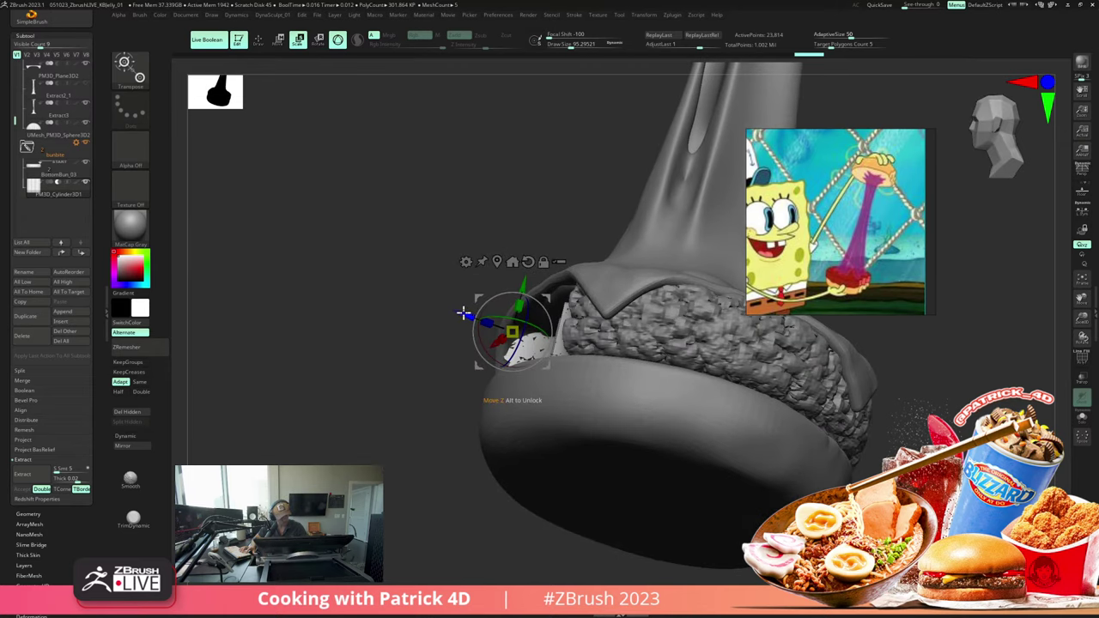
drag(449, 297, 283, 294)
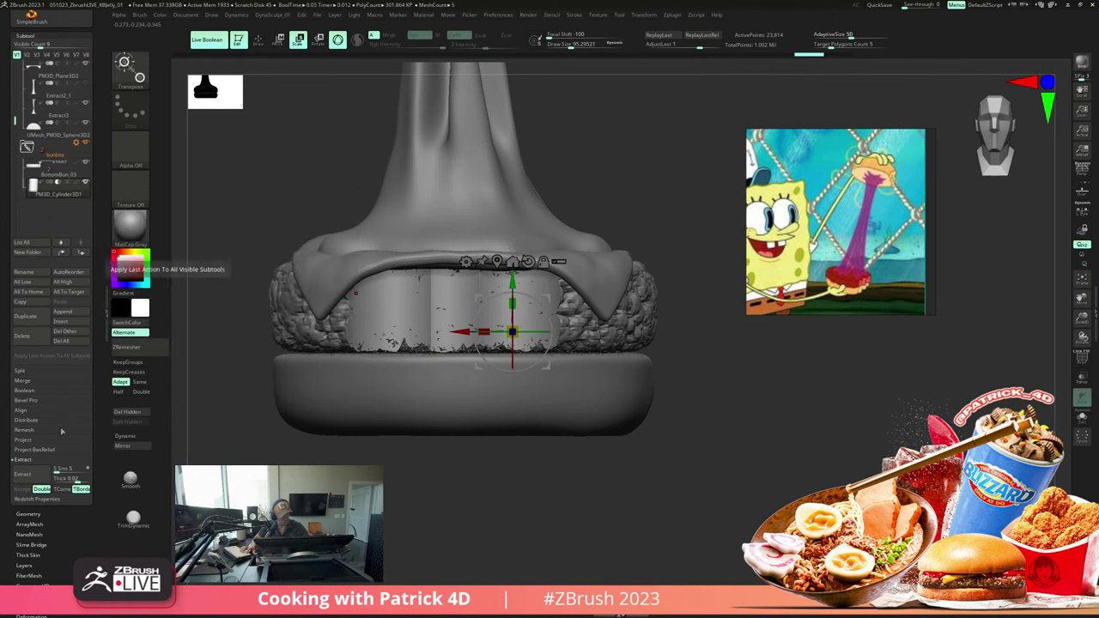
Step: Check the cutter's subdivision levels and compare the BottomBun_03 patty with the cylinder in the bunbite folder
click(29, 513)
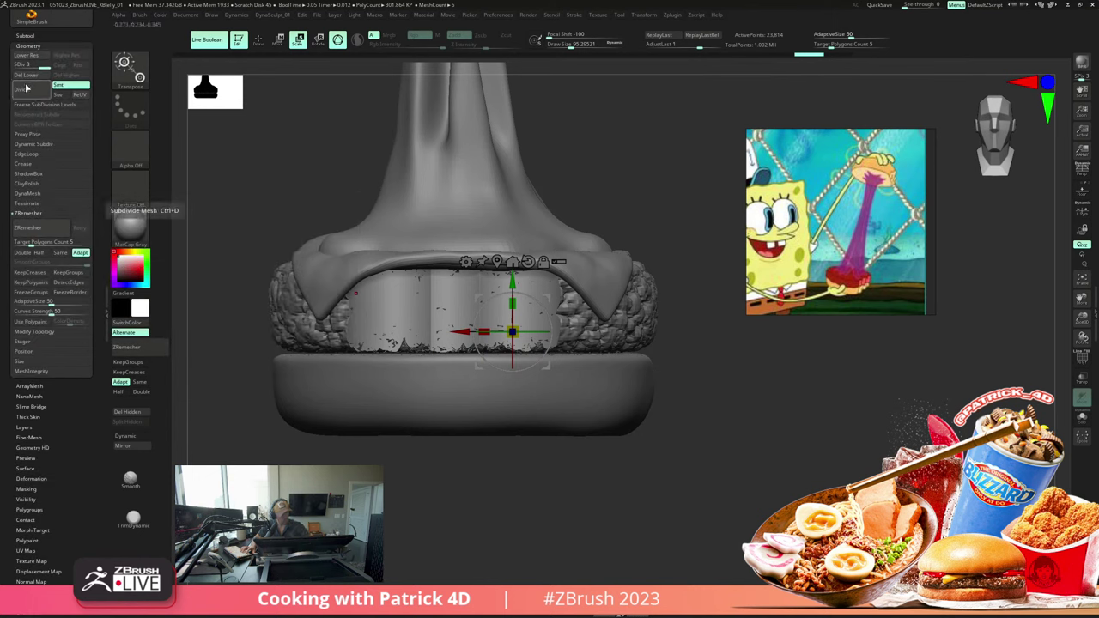
click(27, 45)
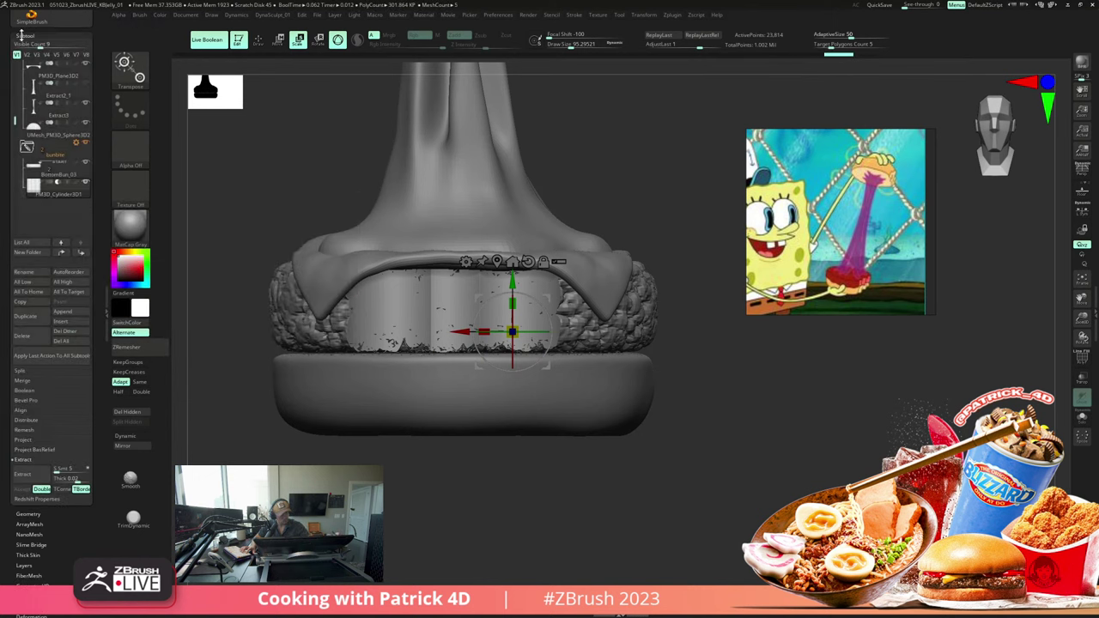
click(75, 146)
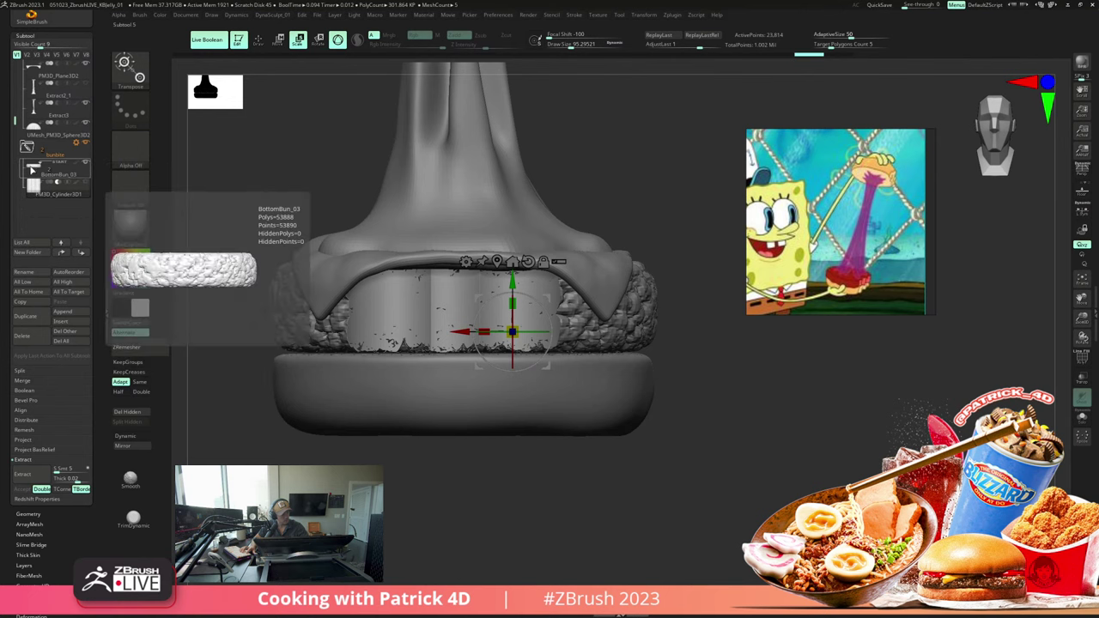
click(32, 174)
mouse_move(34, 176)
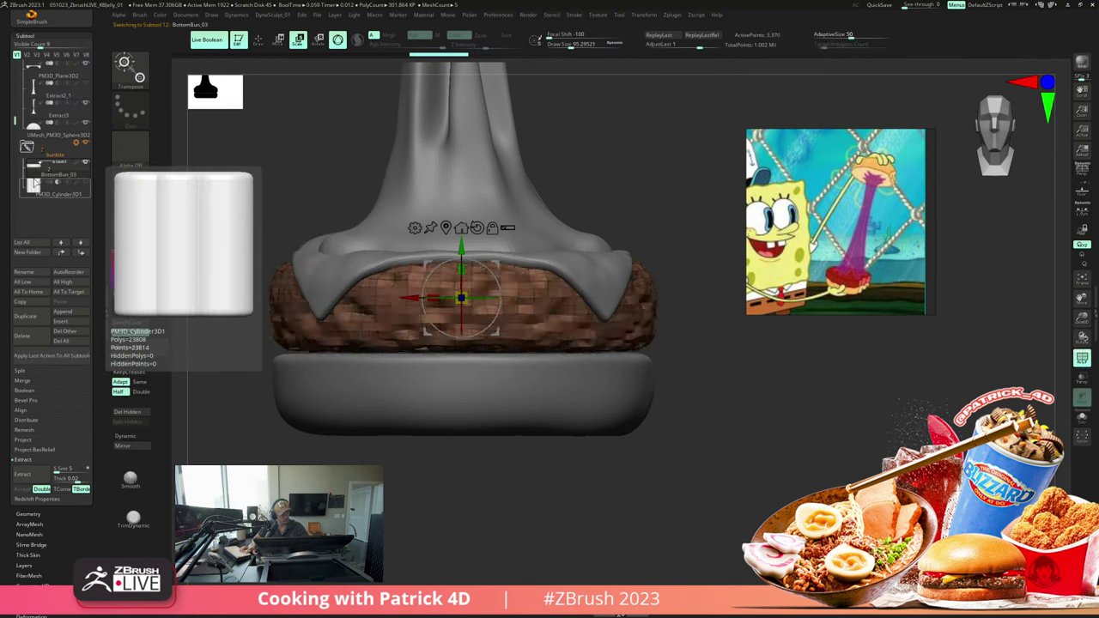
click(35, 184)
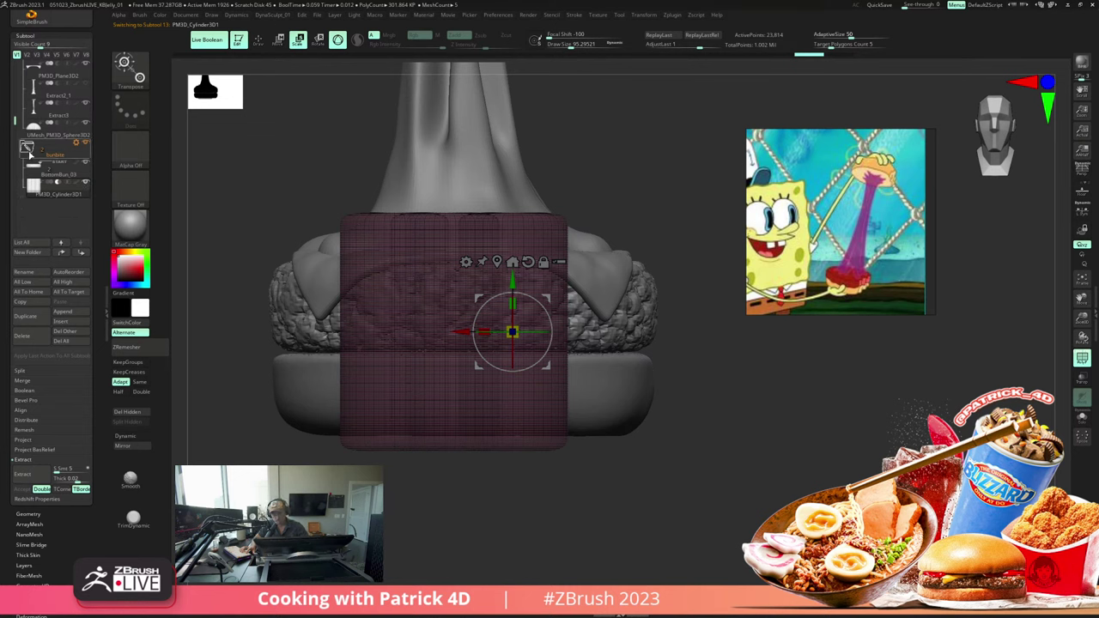
Step: Try to run Boolean Folder on the bunbite folder and save the project
click(82, 143)
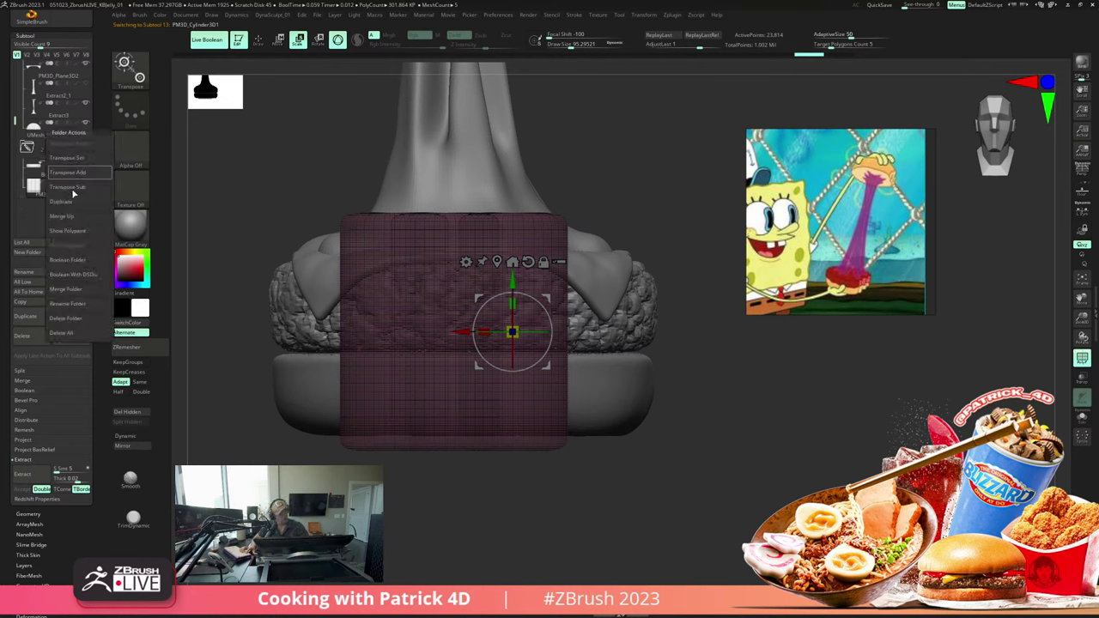
click(63, 259)
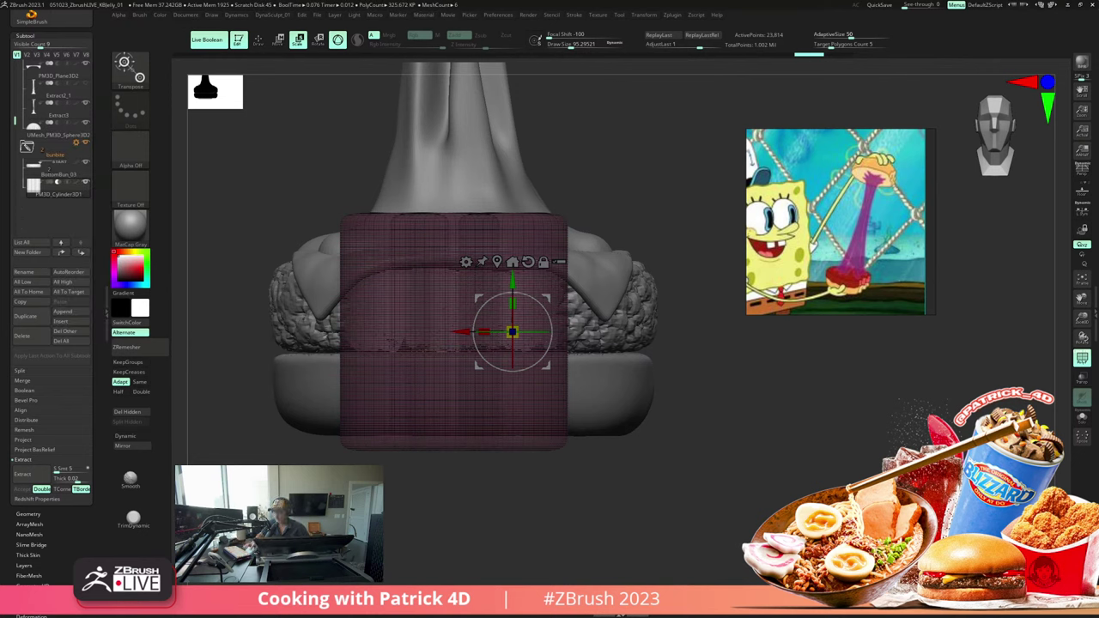
key(ctrl)
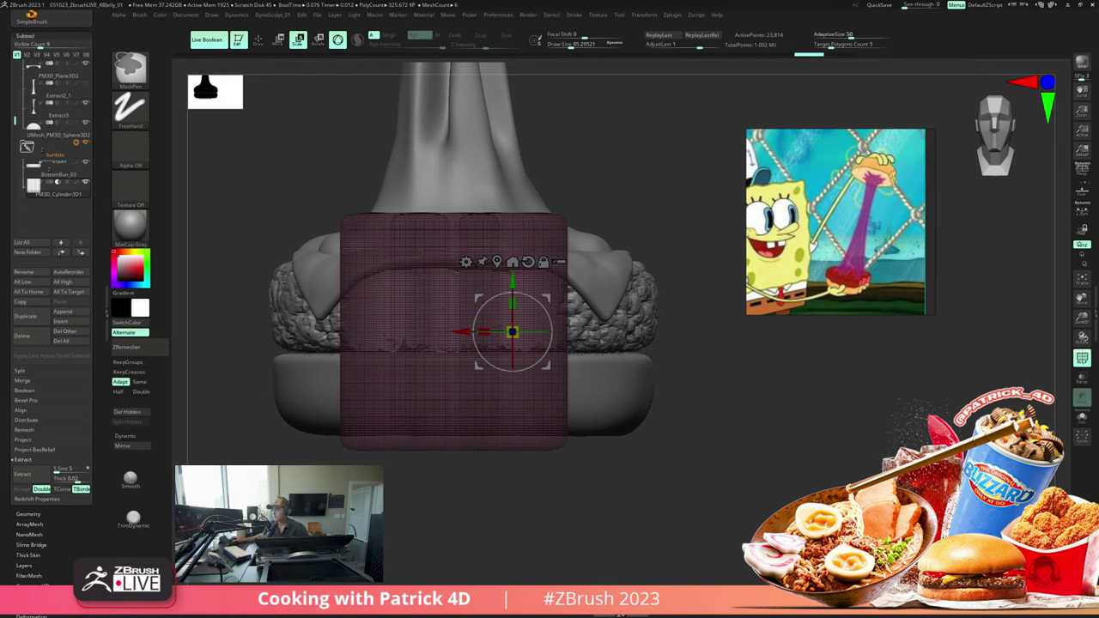
key(ctrl+s)
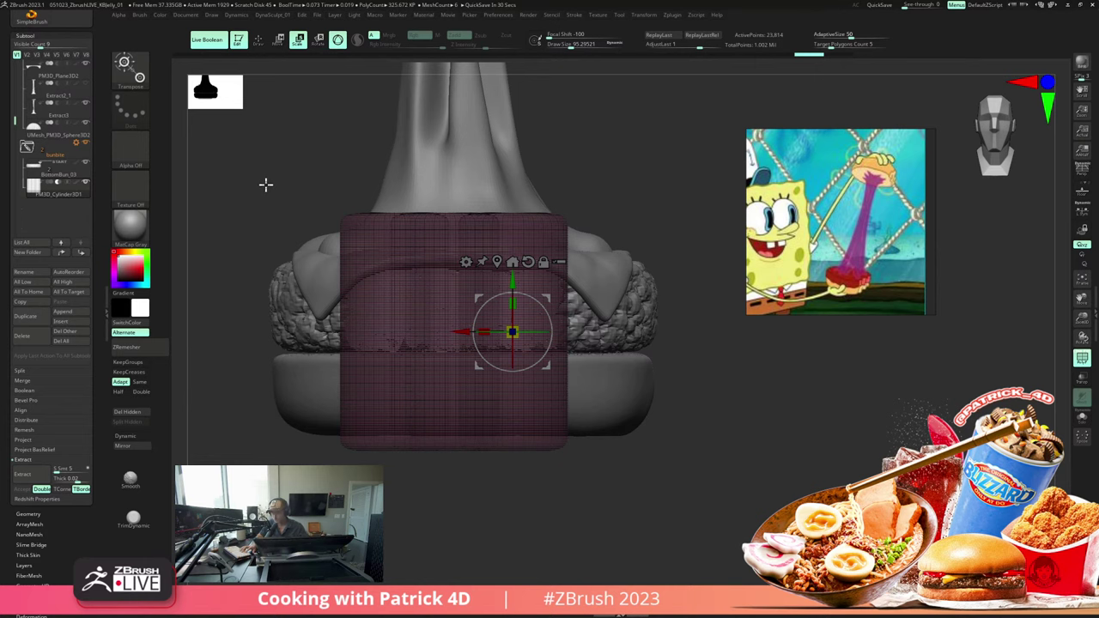
Step: Run Boolean With DSDiv on the bunbite folder to cut the cylinder's bite out of the patty
key(shift+f)
mouse_move(266, 174)
mouse_down()
mouse_move(254, 169)
mouse_move(261, 177)
mouse_up()
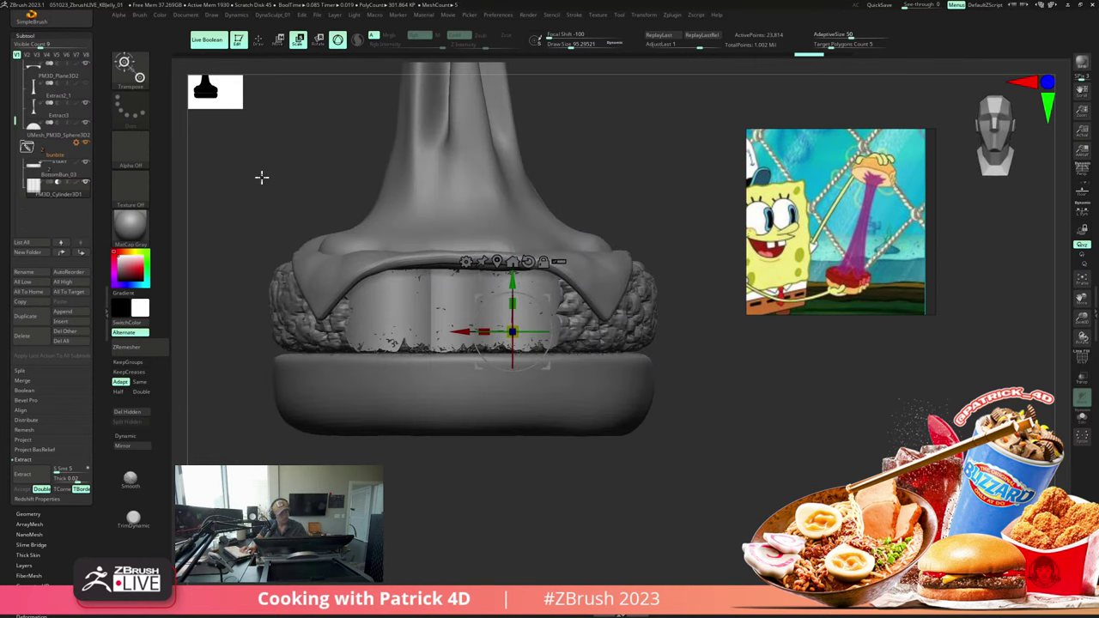
click(75, 142)
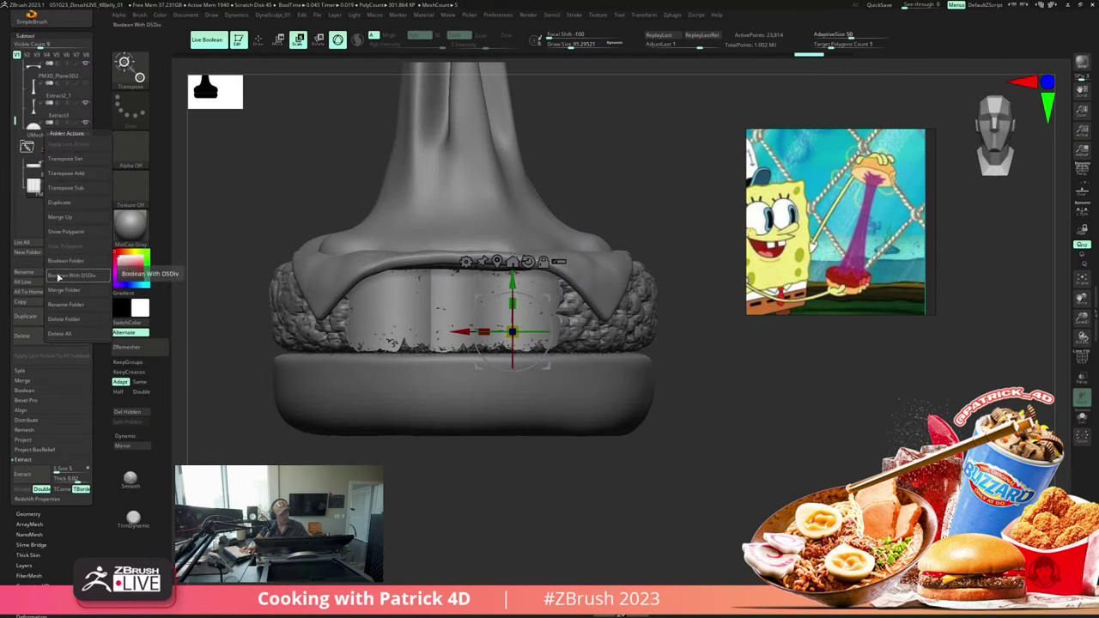
click(58, 275)
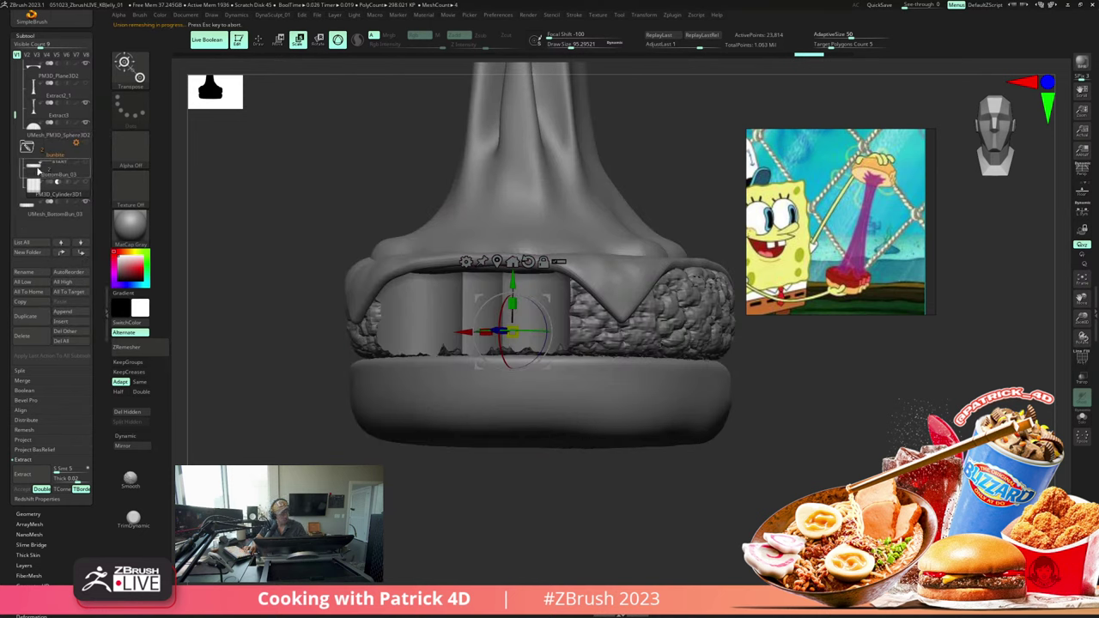
Step: Collapse the bunbite folder, select UMesh_BottomBun_03, isolate it in Solo mode and return to Draw mode
click(28, 151)
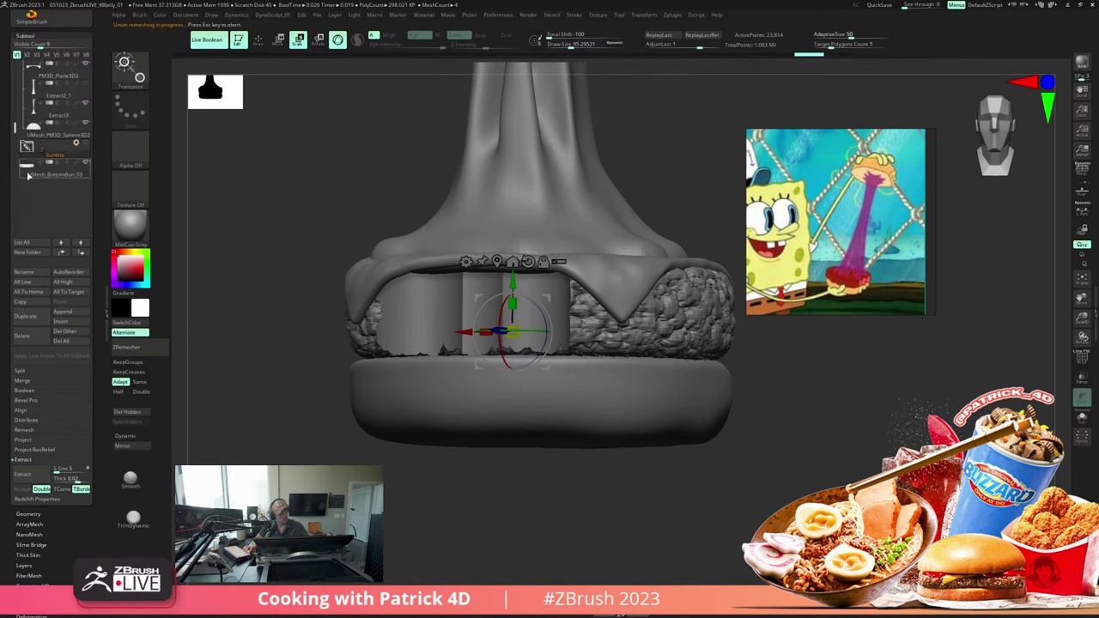
click(28, 174)
key(shift+f)
key(alt+s)
mouse_move(226, 263)
mouse_down()
mouse_move(236, 293)
mouse_move(220, 249)
mouse_up()
key(shift+f)
key(shift+f)
key(shift+f)
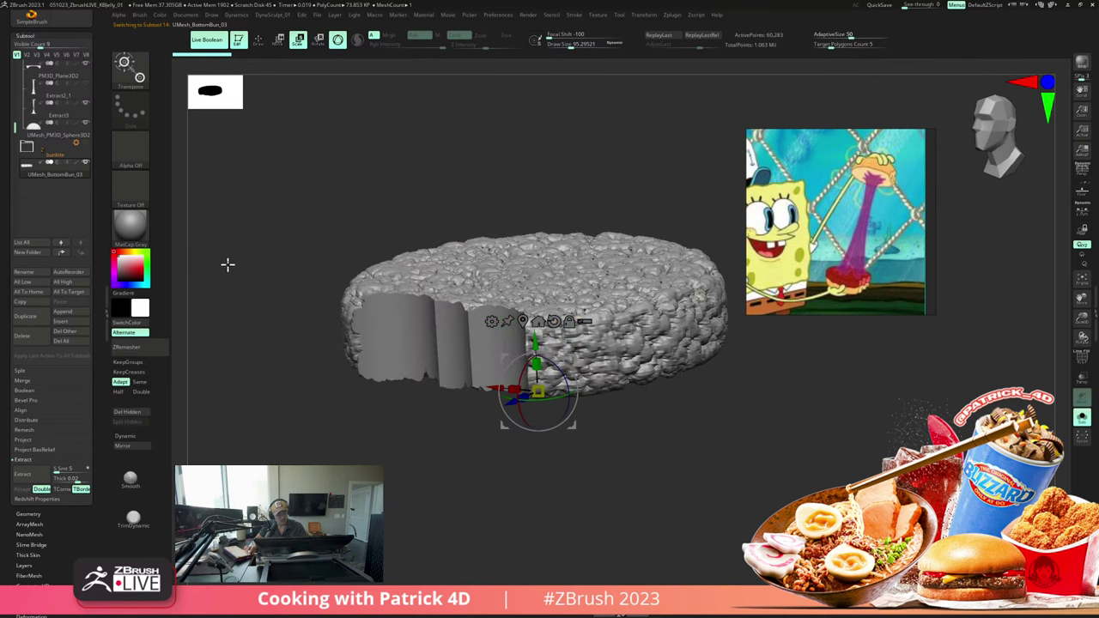
key(shift+f)
drag(222, 250, 262, 289)
key(shift+f)
key(q)
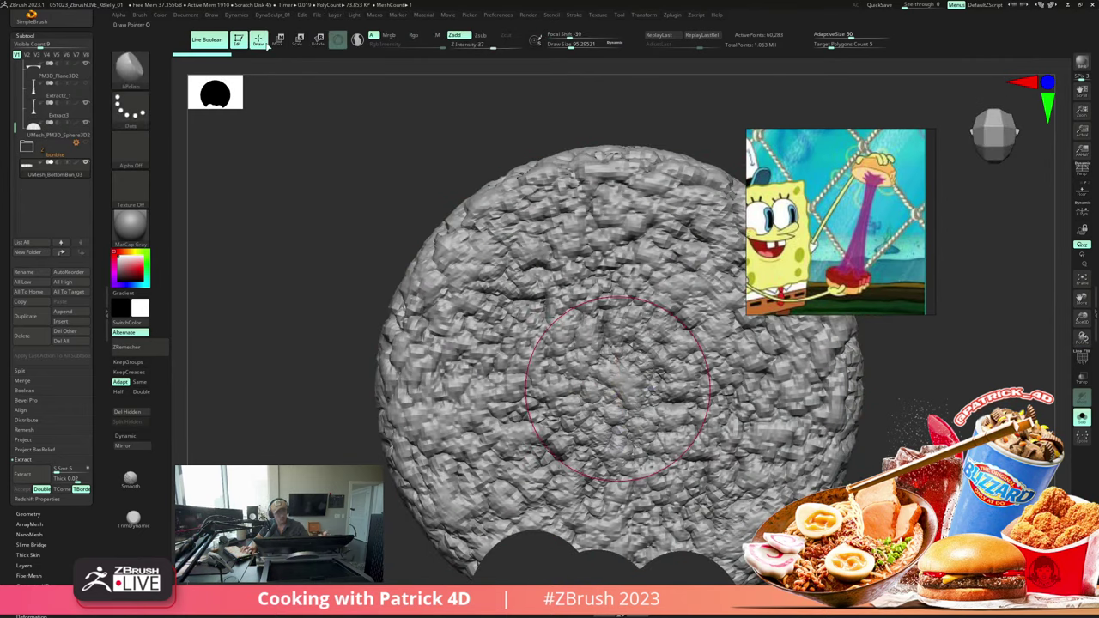
Step: Subdivide the bitten patty mesh once
mouse_move(309, 263)
shift+mouse_down()
mouse_move(306, 218)
mouse_move(257, 200)
shift+mouse_up()
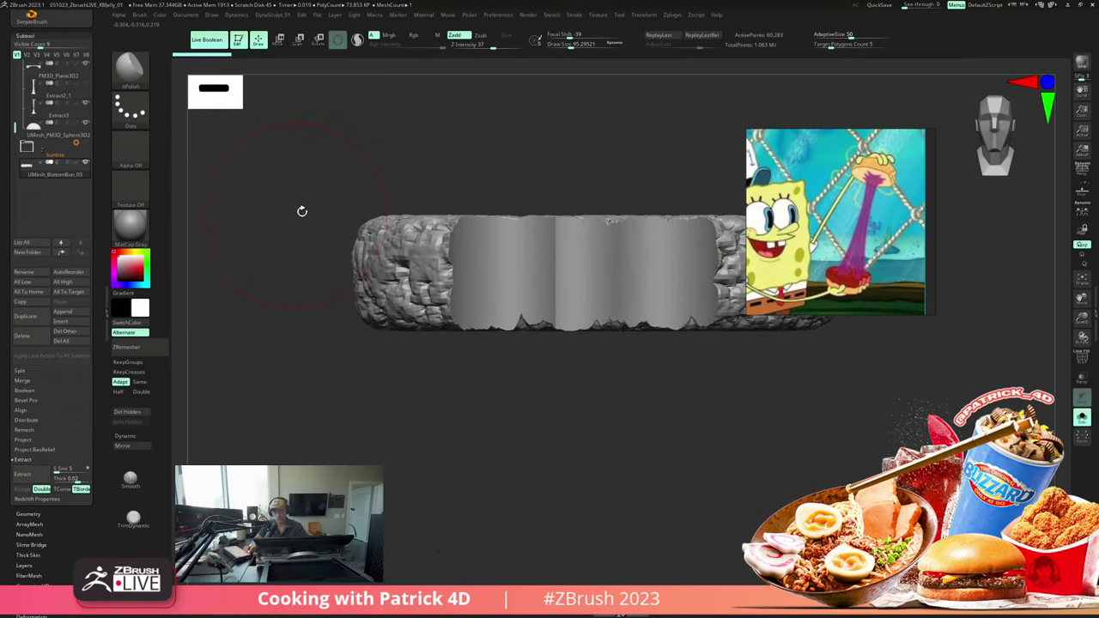
mouse_move(295, 245)
mouse_down()
mouse_move(267, 218)
mouse_move(299, 237)
mouse_move(293, 245)
mouse_up()
key(shift+f)
key(shift+f)
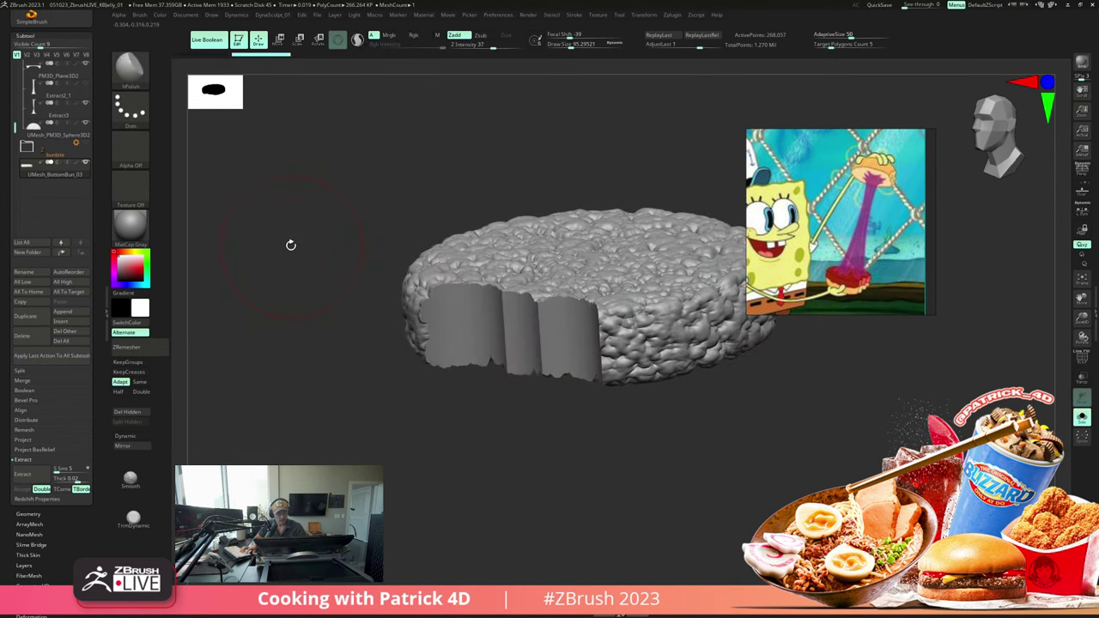
Step: Mask the whole patty except the bite surface, soften the mask edge and choose the hPolish brush
ctrl+shift+click(451, 327)
ctrl+click(339, 289)
ctrl+shift+click(339, 289)
ctrl+click(344, 290)
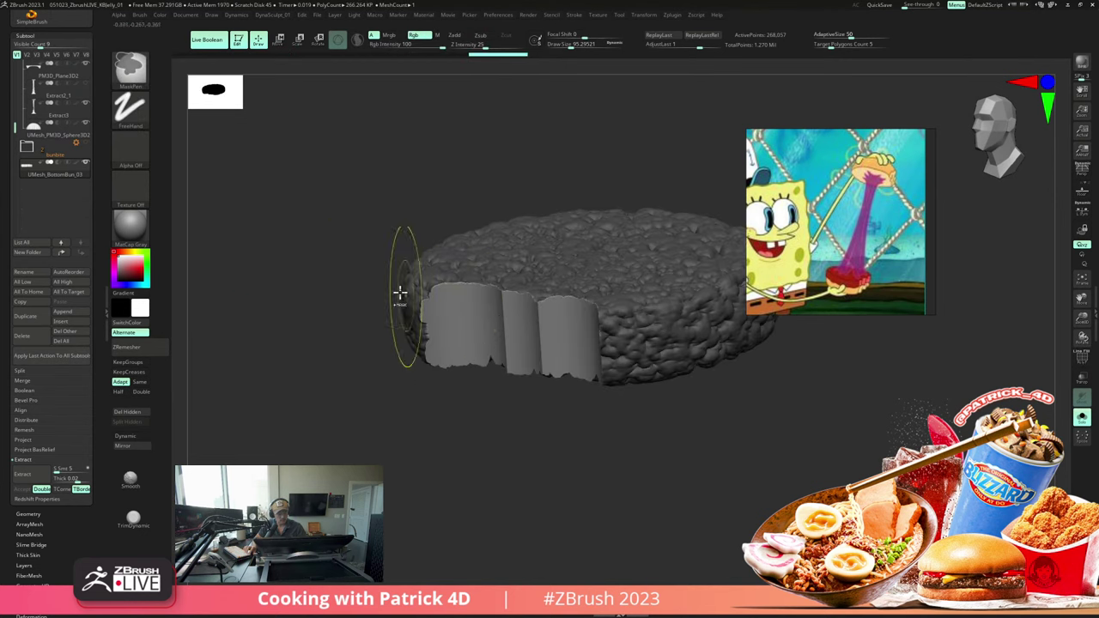
key(b)
key(h)
key(p)
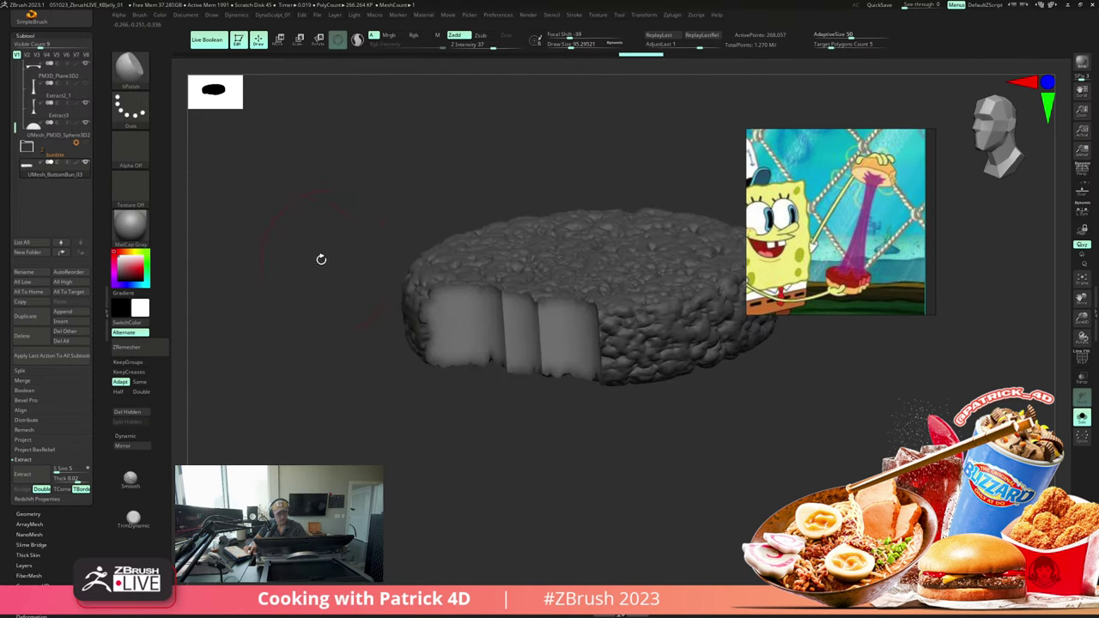
Step: Add surface noise to the unmasked bite with a scale of about 18 and adjusted strength and focal shift
shift+drag(320, 258, 282, 243)
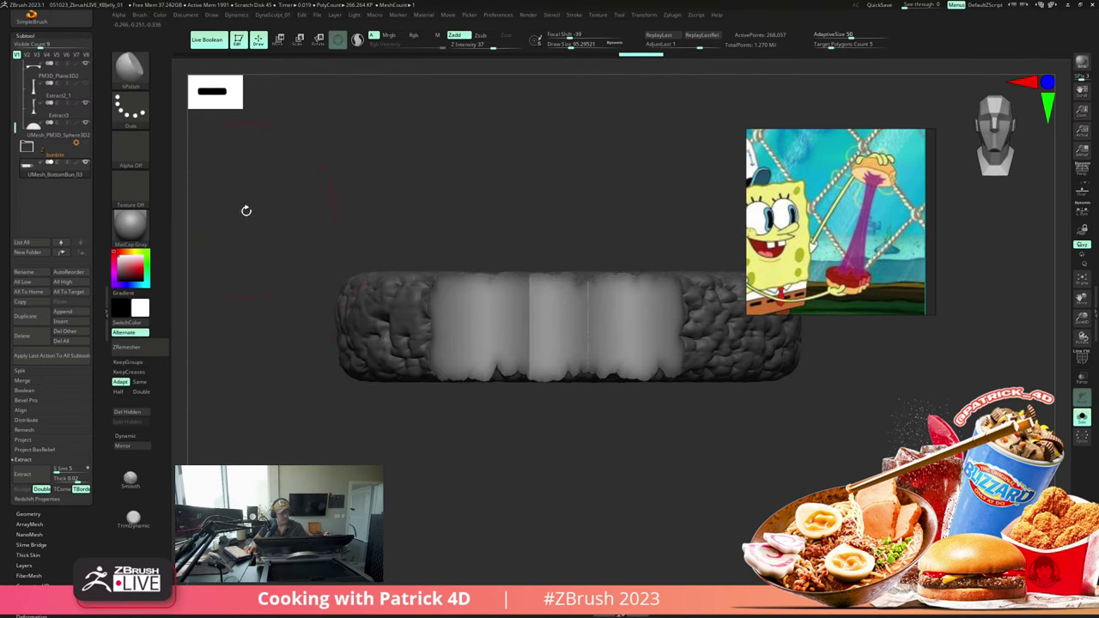
scroll(9, 444, down, 3)
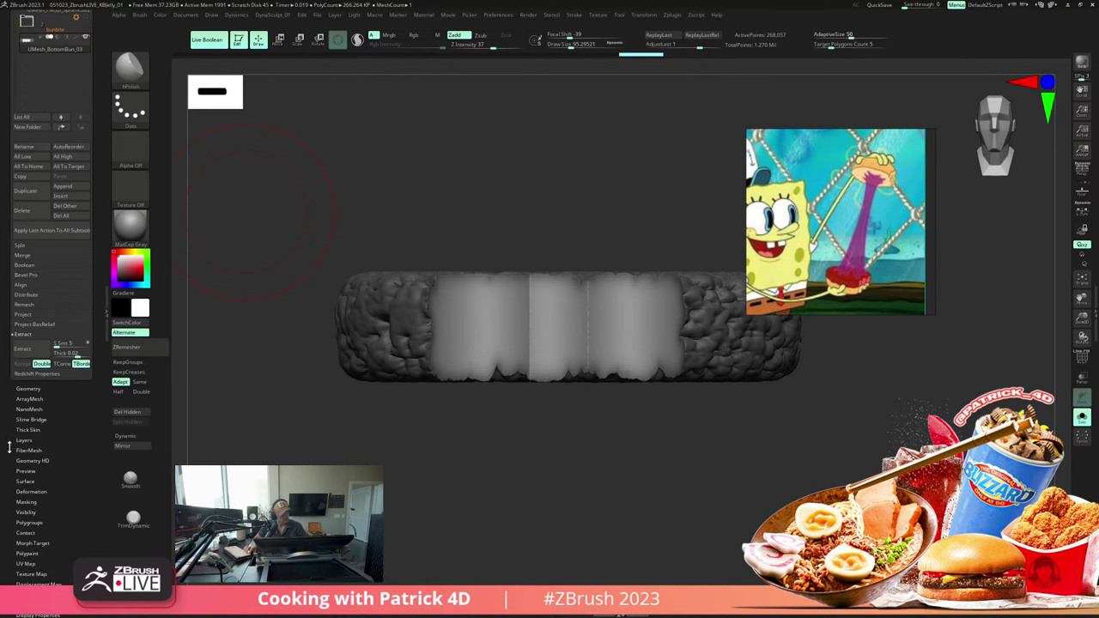
click(24, 478)
click(20, 126)
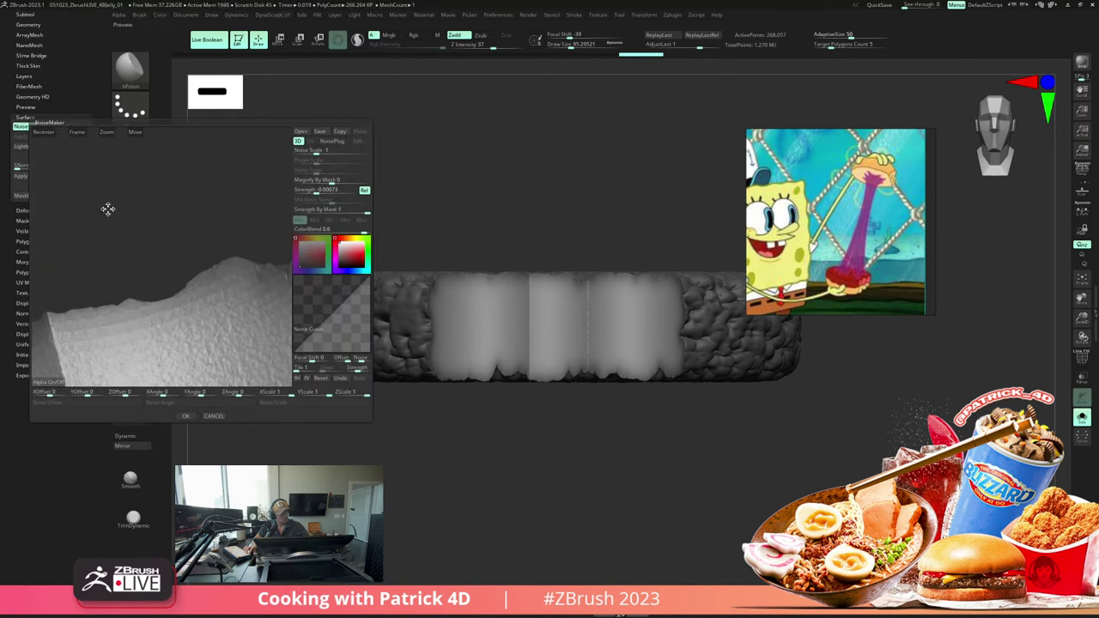
drag(316, 151, 332, 151)
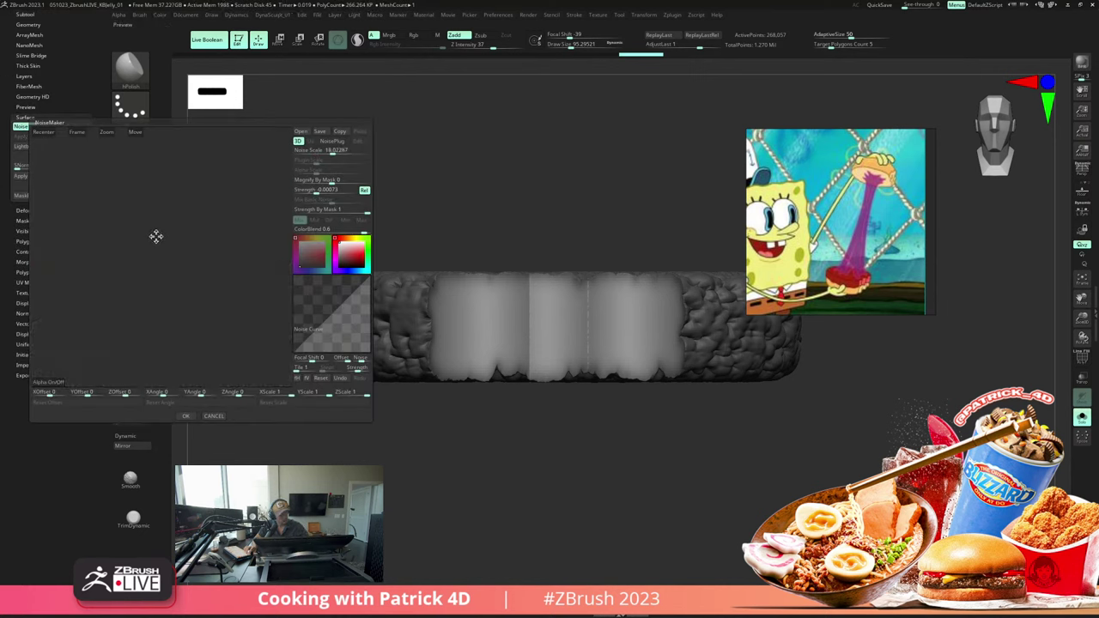
drag(194, 285, 137, 224)
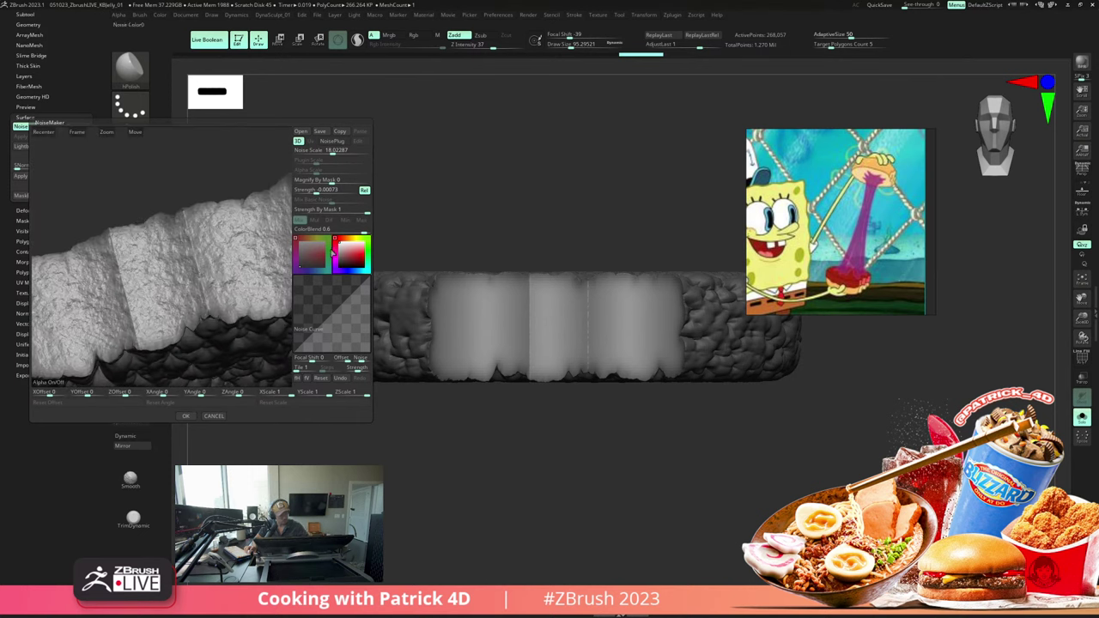
drag(316, 192, 313, 192)
drag(312, 359, 322, 361)
click(186, 416)
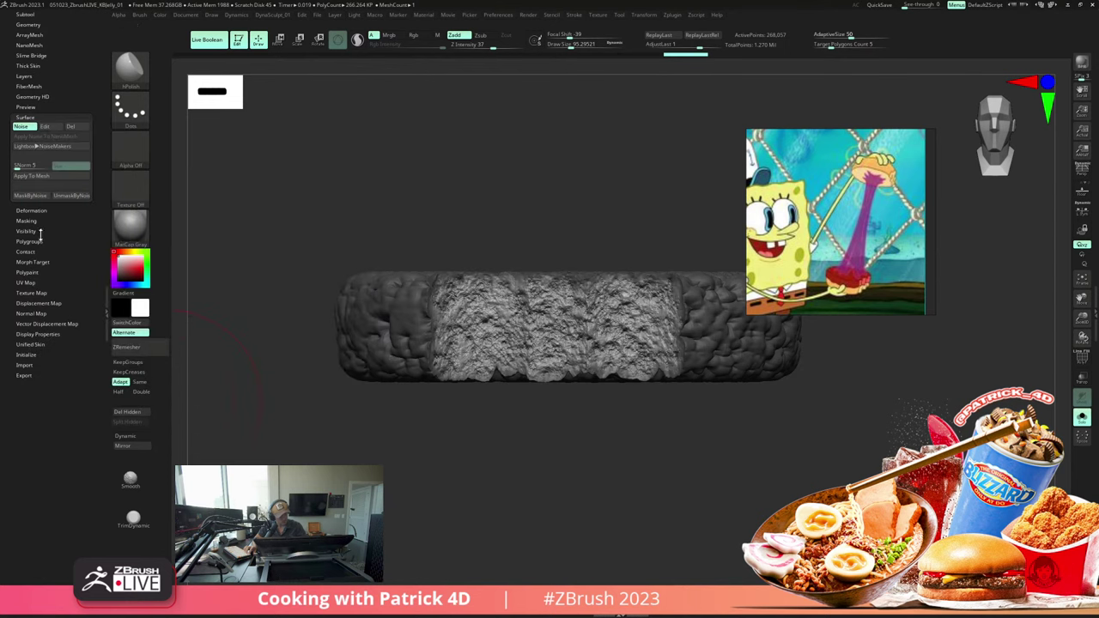
Step: Mask the bite surface by the noise, apply Inflate at -24 to roughen it and clear the mask
key(1)
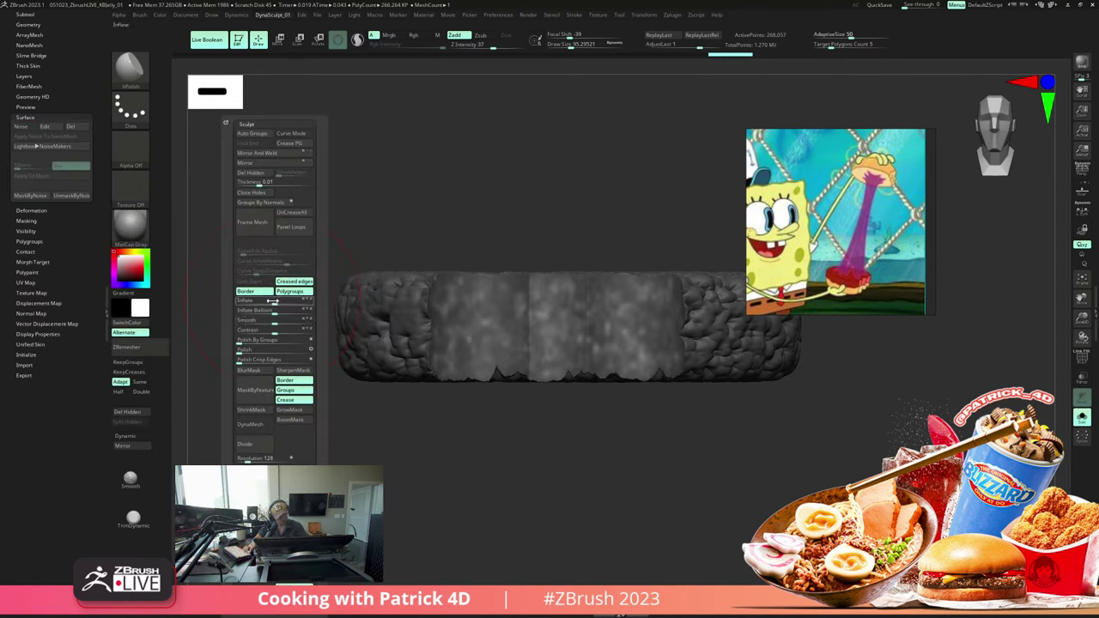
drag(274, 302, 264, 303)
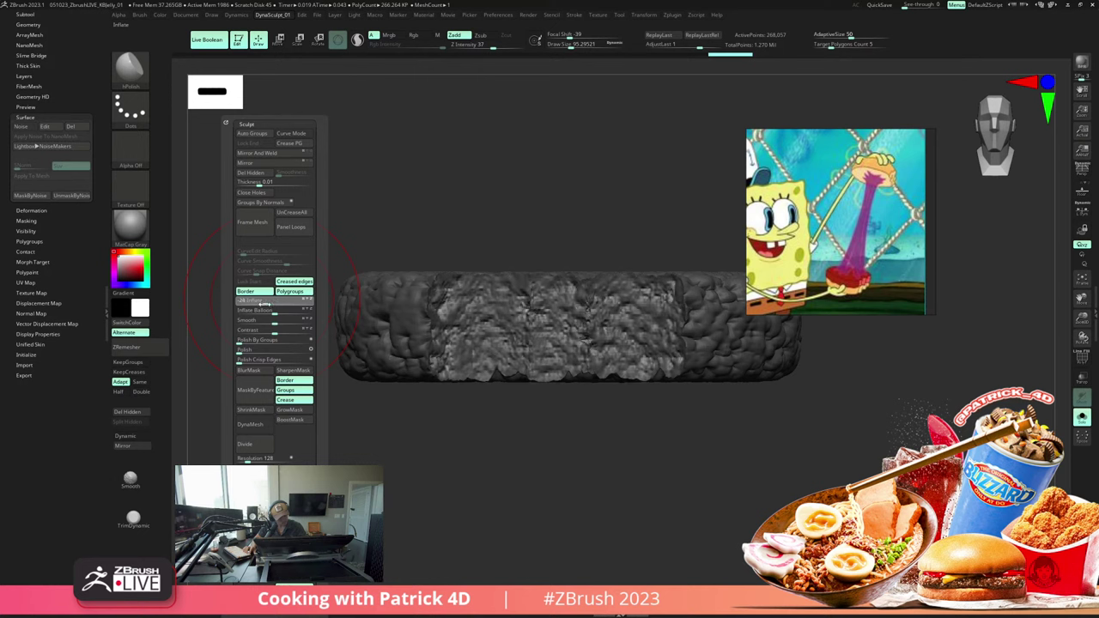
ctrl+drag(222, 271, 215, 273)
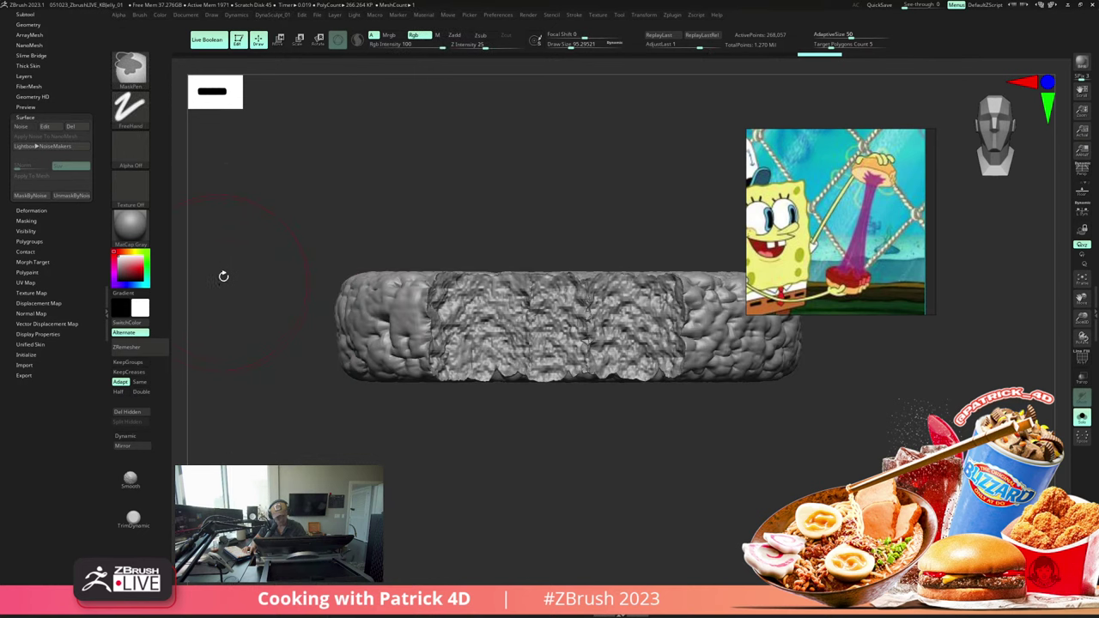
Step: Try to mask the patty by its features, then undo the change and clear the mask
key(space)
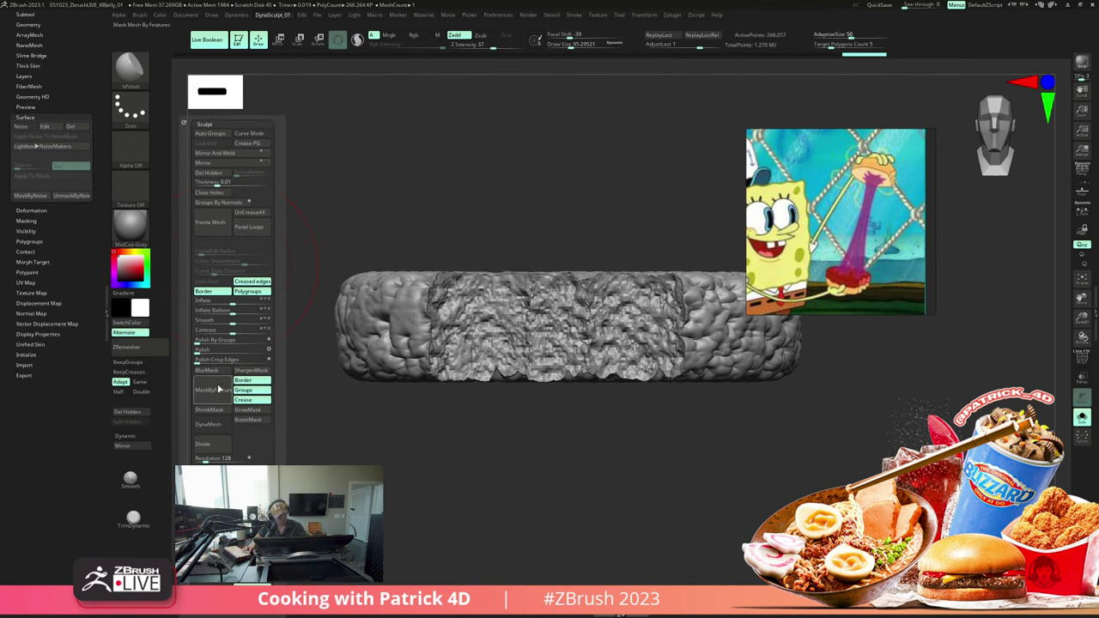
click(217, 389)
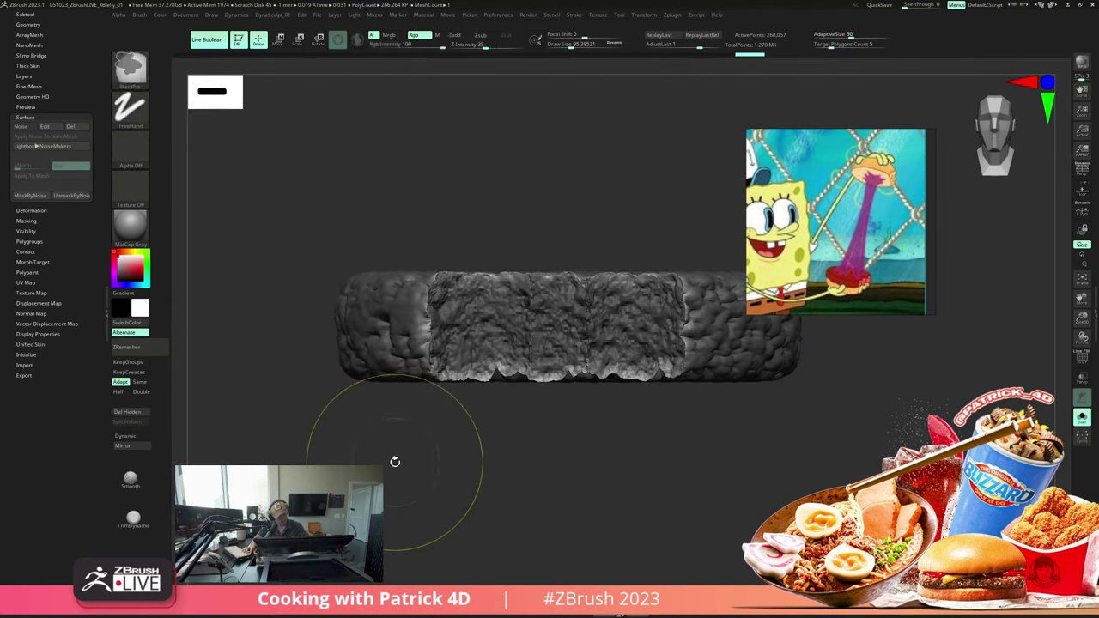
key(space)
drag(263, 302, 268, 312)
key(ctrl+z)
key(ctrl)
key(alt+s)
mouse_move(179, 241)
ctrl+mouse_down()
mouse_move(208, 251)
mouse_move(218, 232)
mouse_move(267, 281)
ctrl+mouse_up()
key(alt+s)
Step: At the patty's lower subdivision level, smooth vertical grooves into the bite surface with a draw size of about 11, then return to the higher level
key(shift+d)
key(s)
mouse_move(557, 315)
mouse_down()
mouse_move(546, 315)
mouse_move(576, 296)
mouse_up()
shift+drag(575, 390, 569, 378)
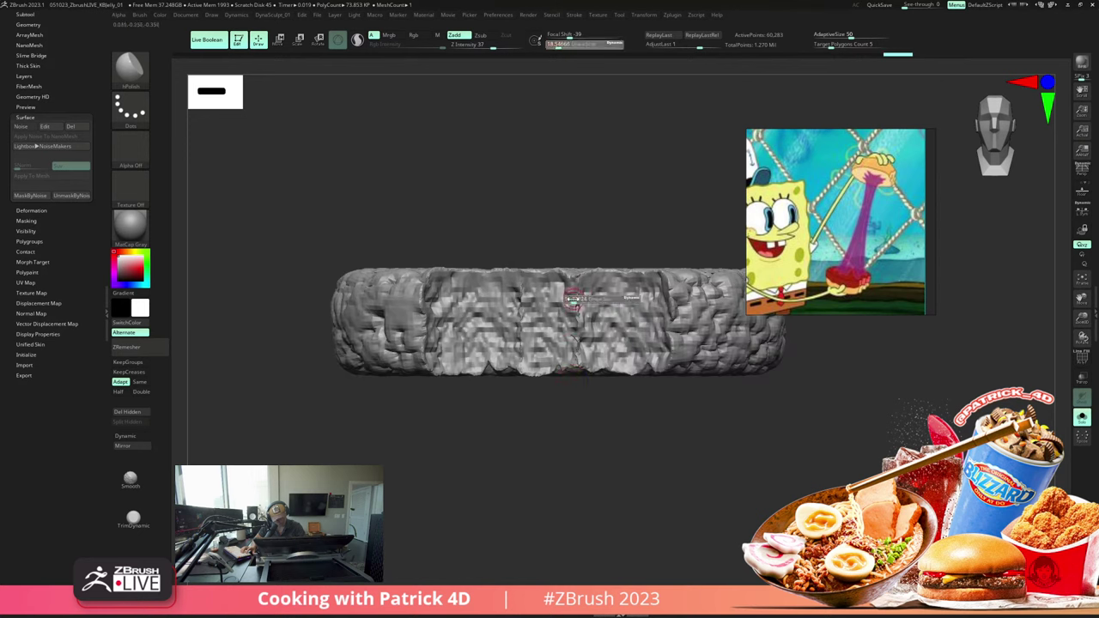
key(shift)
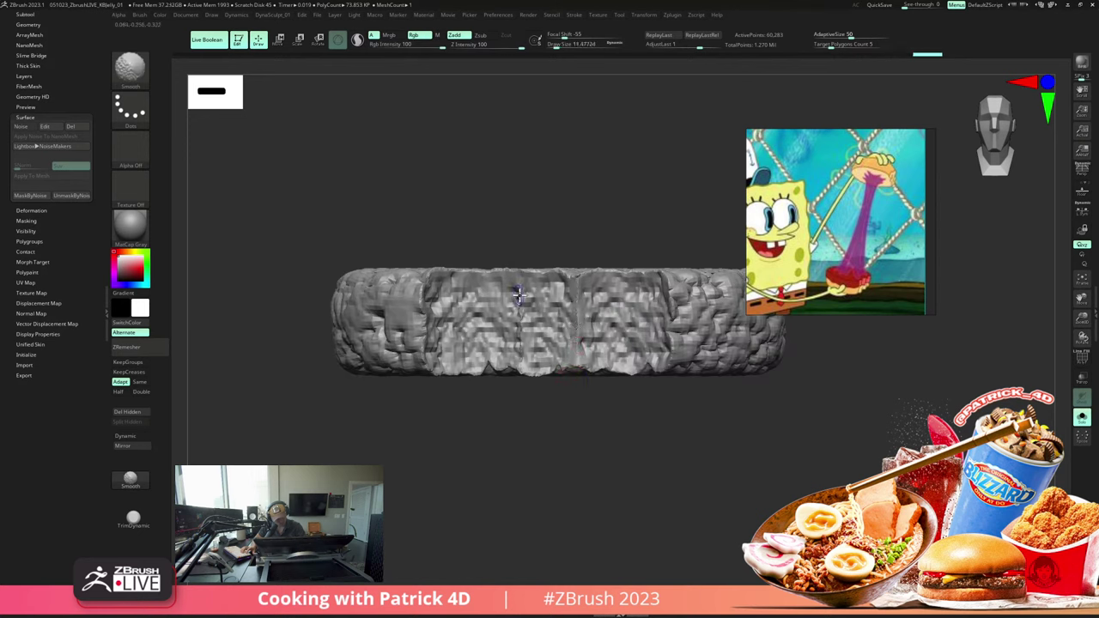
shift+drag(517, 283, 521, 360)
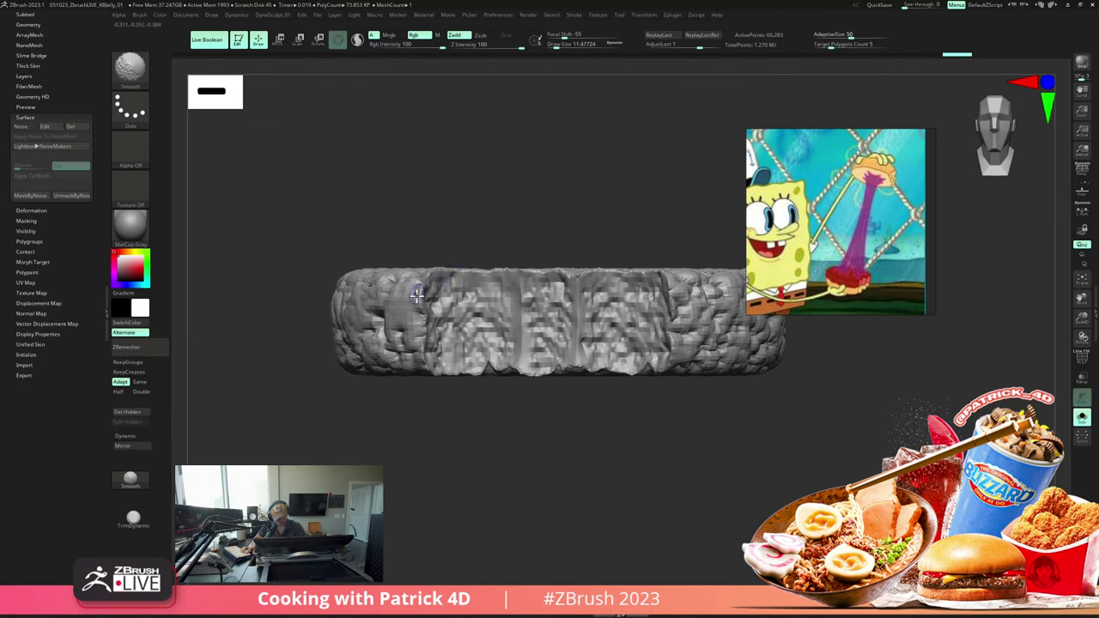
drag(392, 206, 425, 250)
key(s)
key(d)
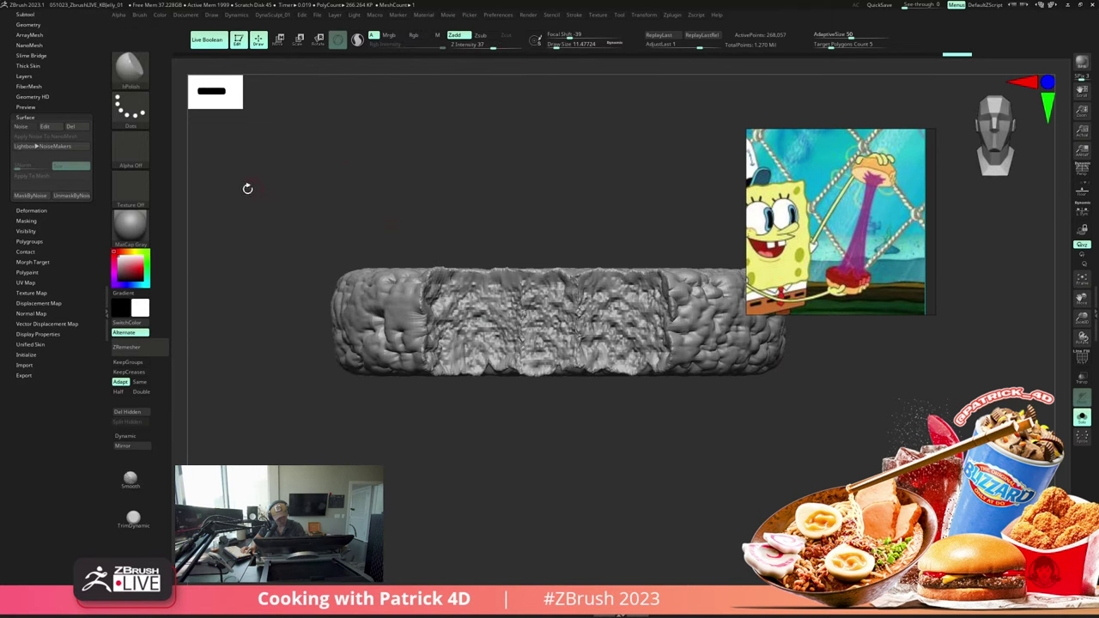
Step: Select the cheese slice on its own, clear its mask, and show it with the other parts transparent
mouse_move(247, 188)
alt+mouse_down()
mouse_move(227, 187)
mouse_move(270, 226)
mouse_move(252, 193)
mouse_move(226, 179)
mouse_move(252, 186)
mouse_move(297, 284)
mouse_move(297, 228)
mouse_move(304, 284)
mouse_move(299, 220)
alt+mouse_up()
key(alt+s)
alt+click(518, 314)
drag(360, 192, 334, 220)
key(alt+s)
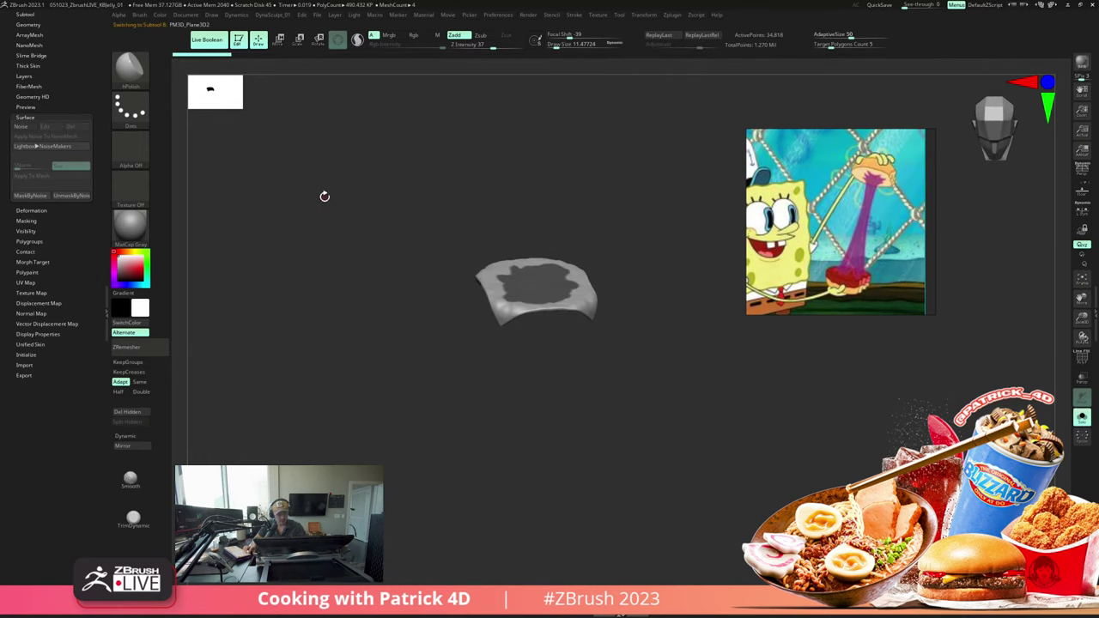
ctrl+drag(324, 183, 351, 221)
key(alt+s)
click(1082, 378)
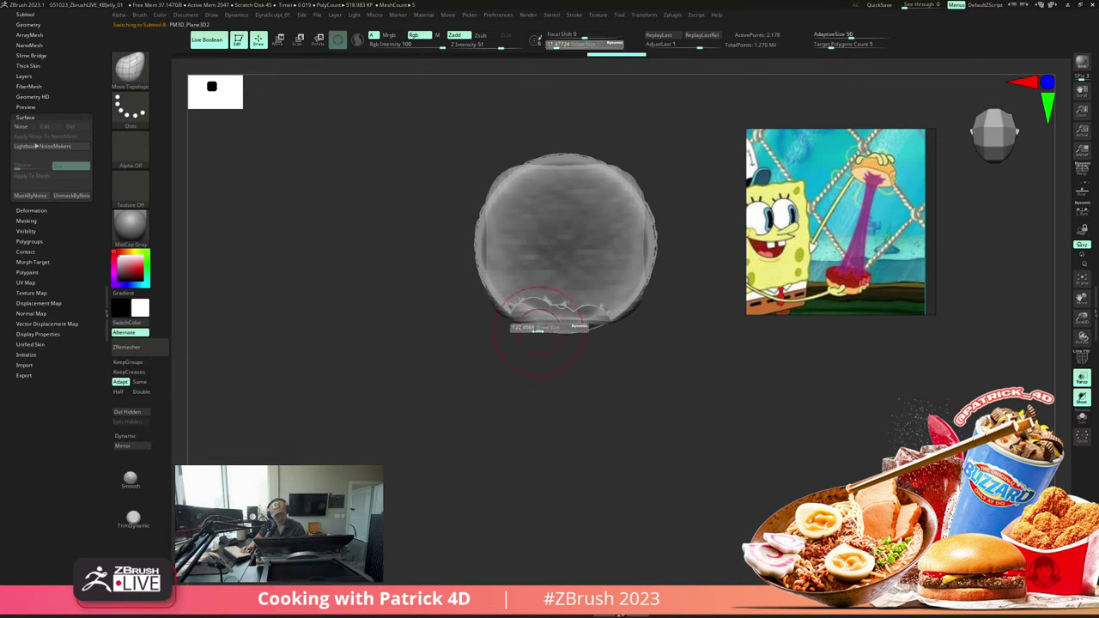
Step: Choose the ClothMove brush for the cheese slice
click(129, 67)
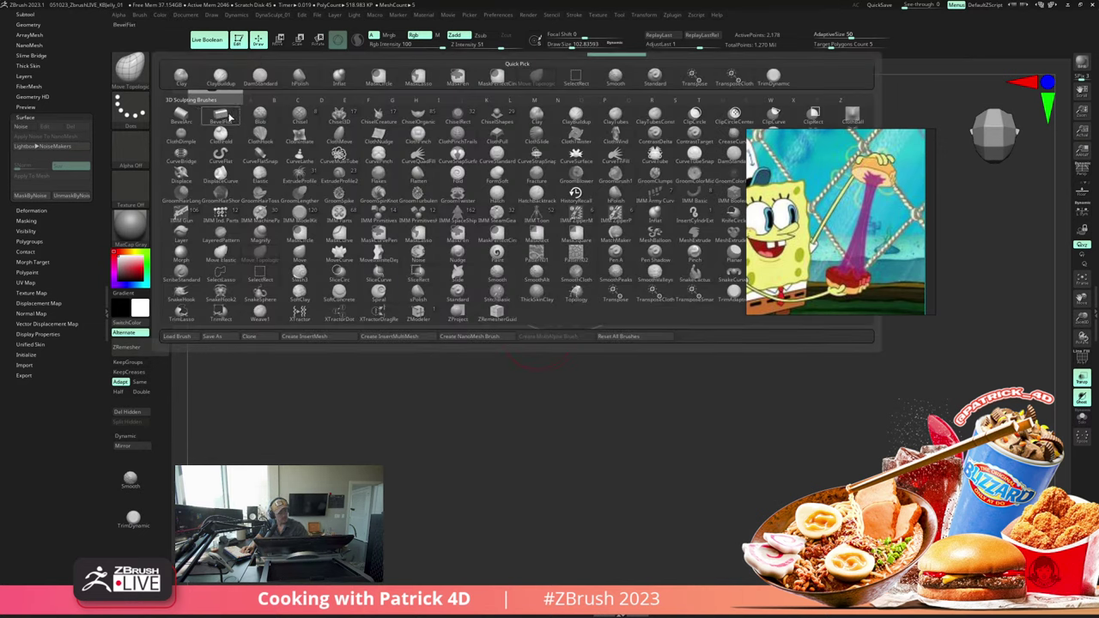
key(m)
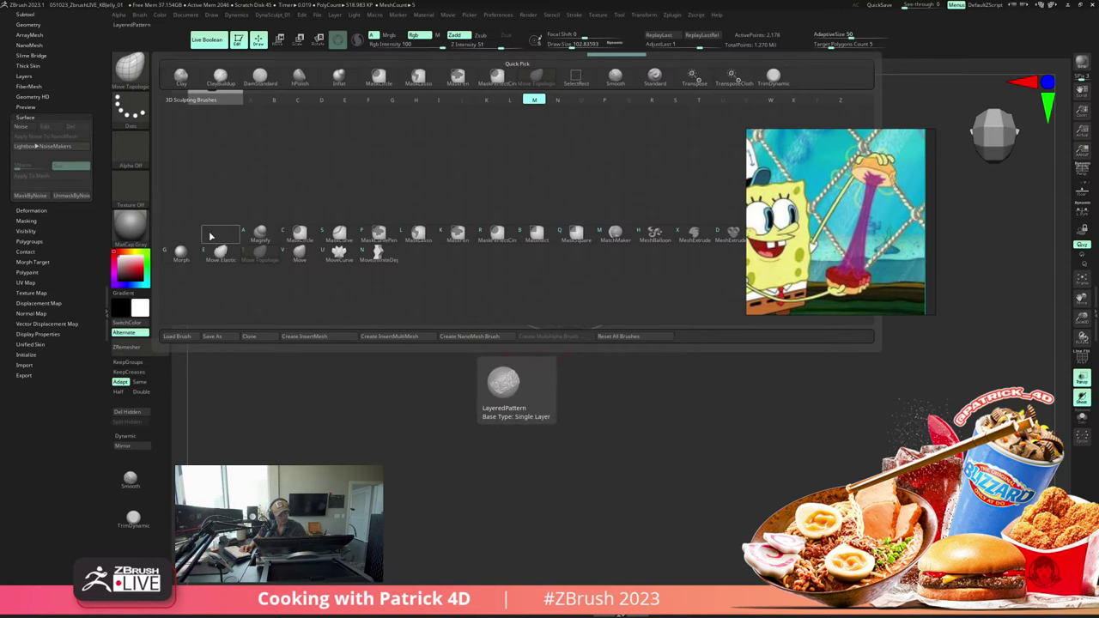
click(256, 230)
key(b)
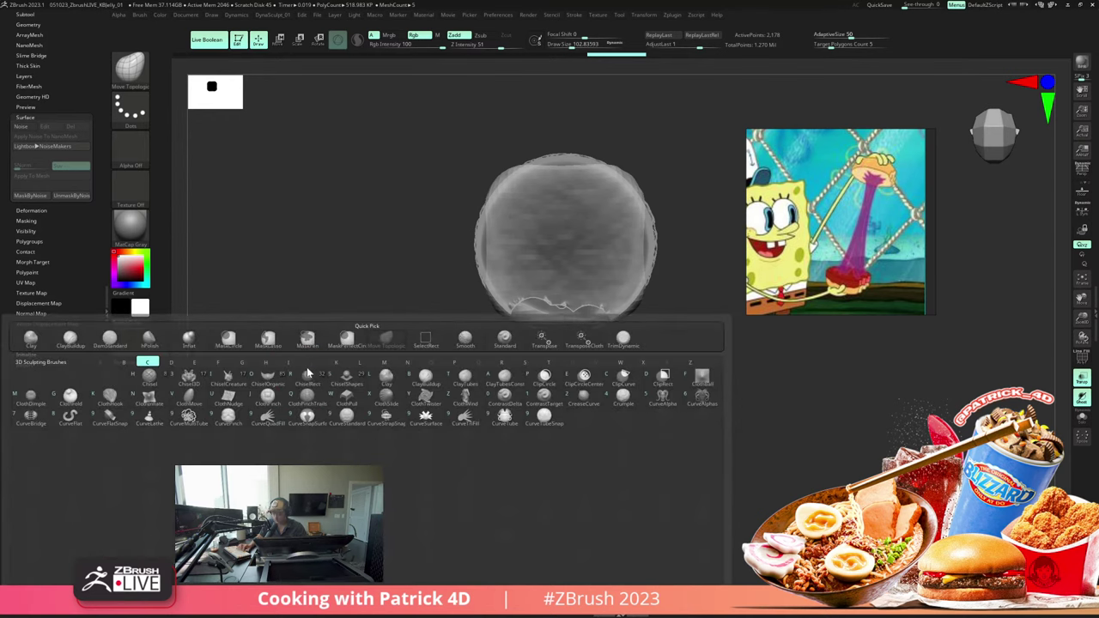
click(186, 392)
Step: Try pulling the cheese slice's front edge back with ClothMove, undoing each attempt
drag(543, 319, 540, 245)
click(389, 217)
key(ctrl+z)
key(ctrl+z)
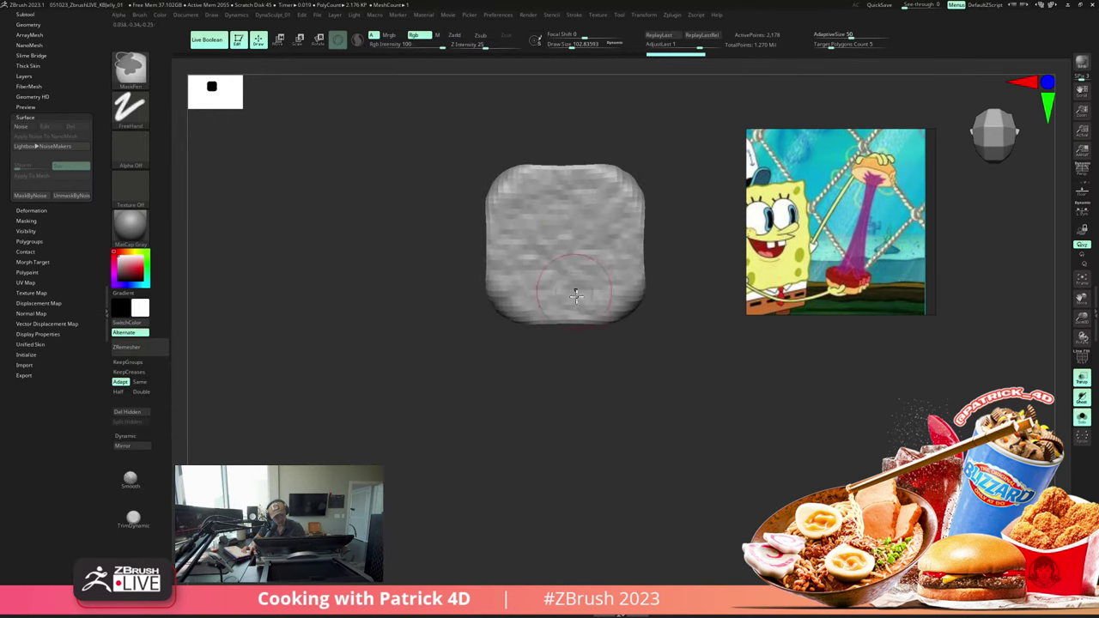
drag(573, 311, 572, 270)
key(ctrl+z)
mouse_move(527, 230)
ctrl+mouse_down()
mouse_move(541, 221)
mouse_move(543, 249)
mouse_move(556, 244)
ctrl+mouse_up()
key(ctrl+z)
key(ctrl+z)
alt+drag(458, 208, 429, 224)
key(ctrl+z)
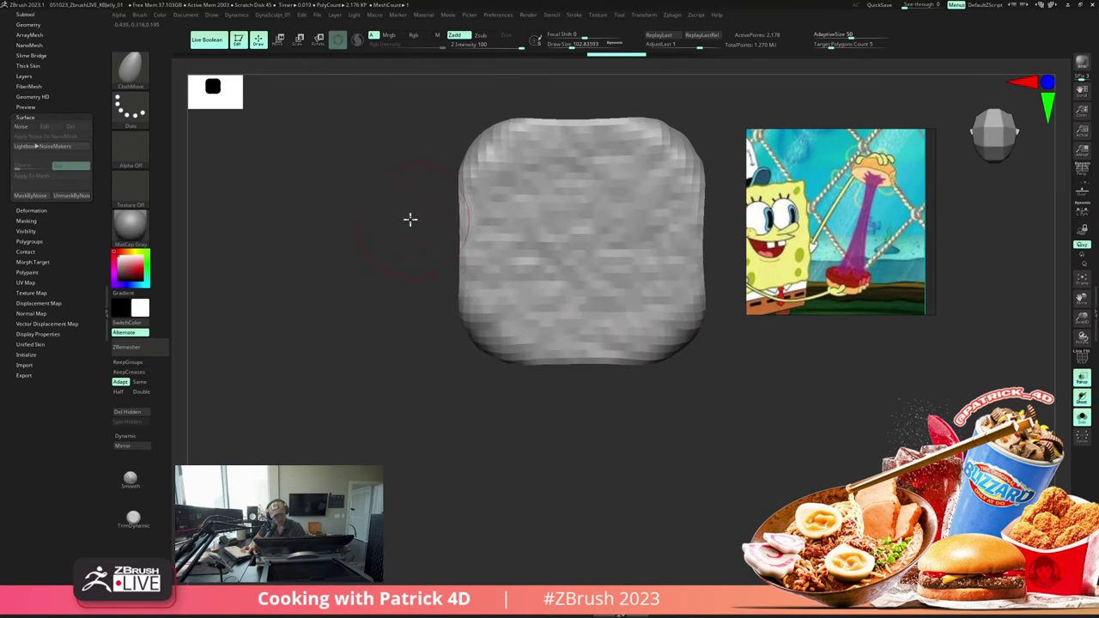
Step: Pull the cheese slice's front edge back around the bite with ClothMove, using draw sizes of about 136 and 53
click(423, 216)
shift+drag(366, 250, 362, 215)
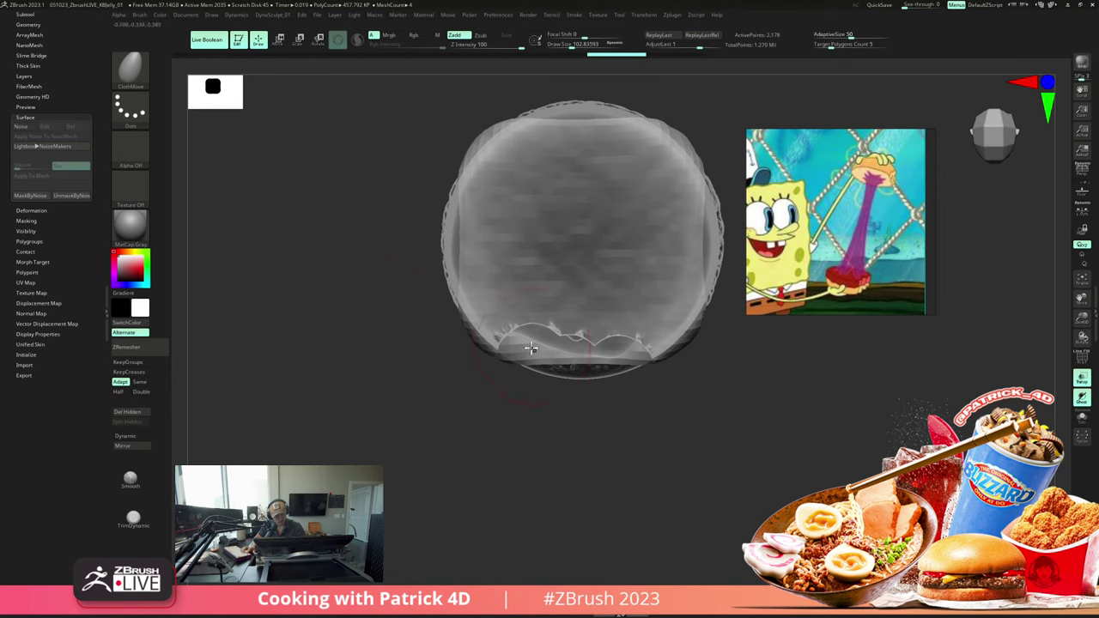
key(s)
drag(531, 348, 575, 349)
key(ctrl+z)
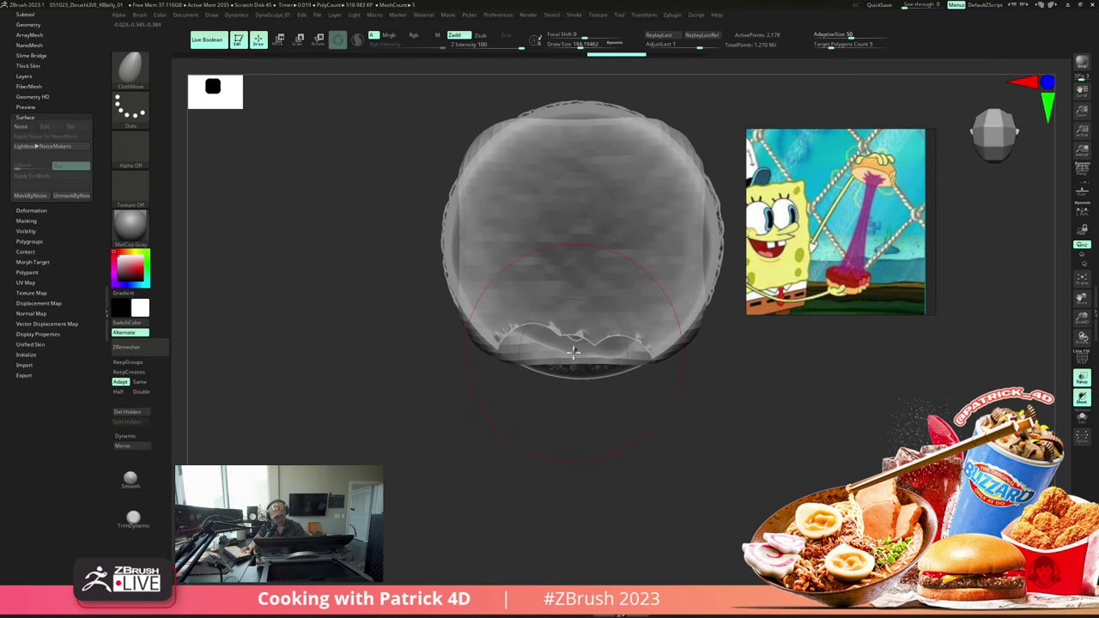
key([)
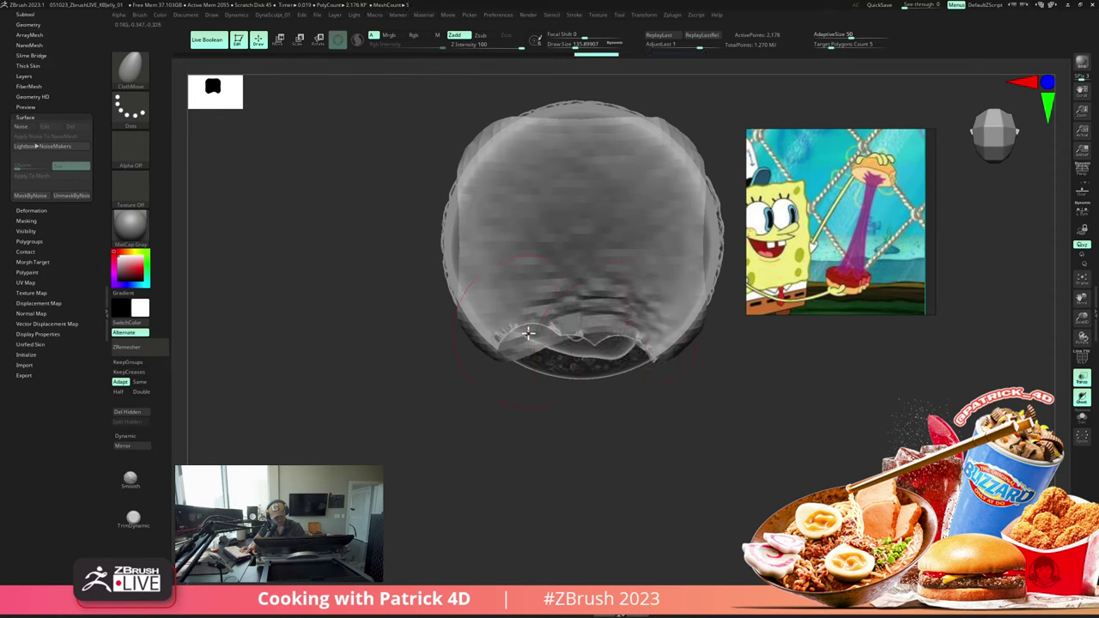
key(s)
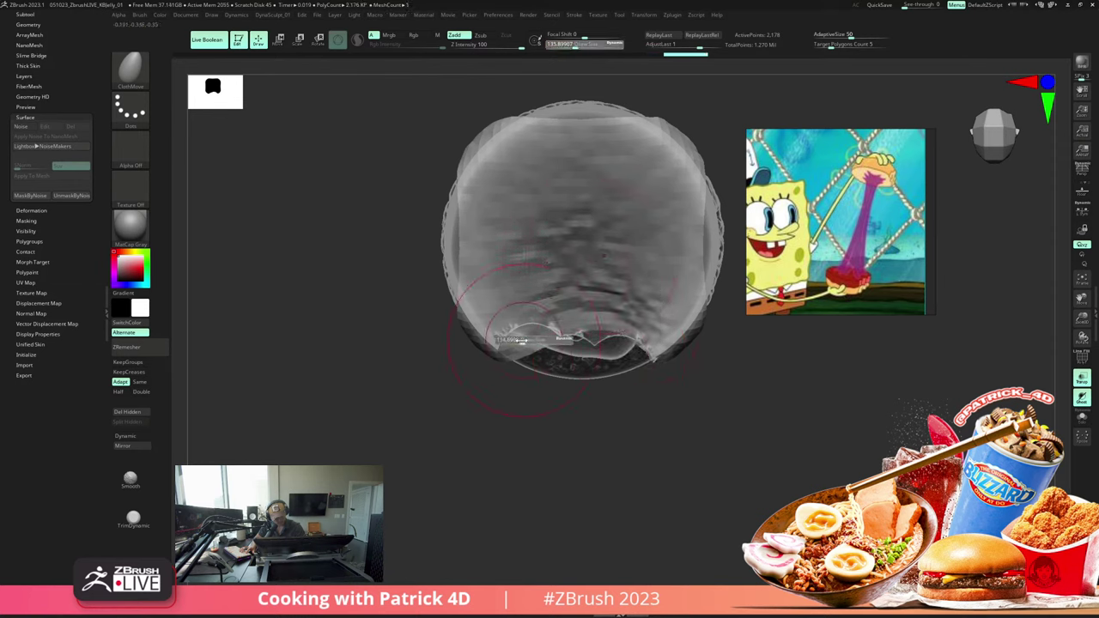
drag(522, 341, 517, 346)
key(s)
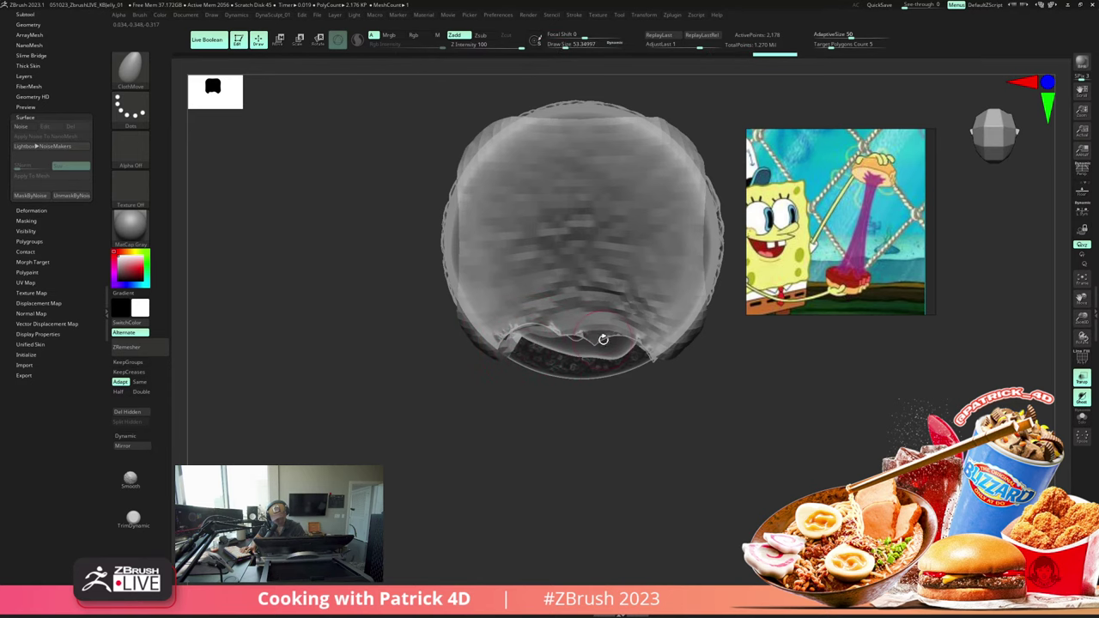
right_drag(602, 340, 601, 321)
Step: Subdivide the cheese slice twice, check its wireframe and turn off transparency
drag(345, 213, 336, 194)
key(ctrl+d)
key(shift+f)
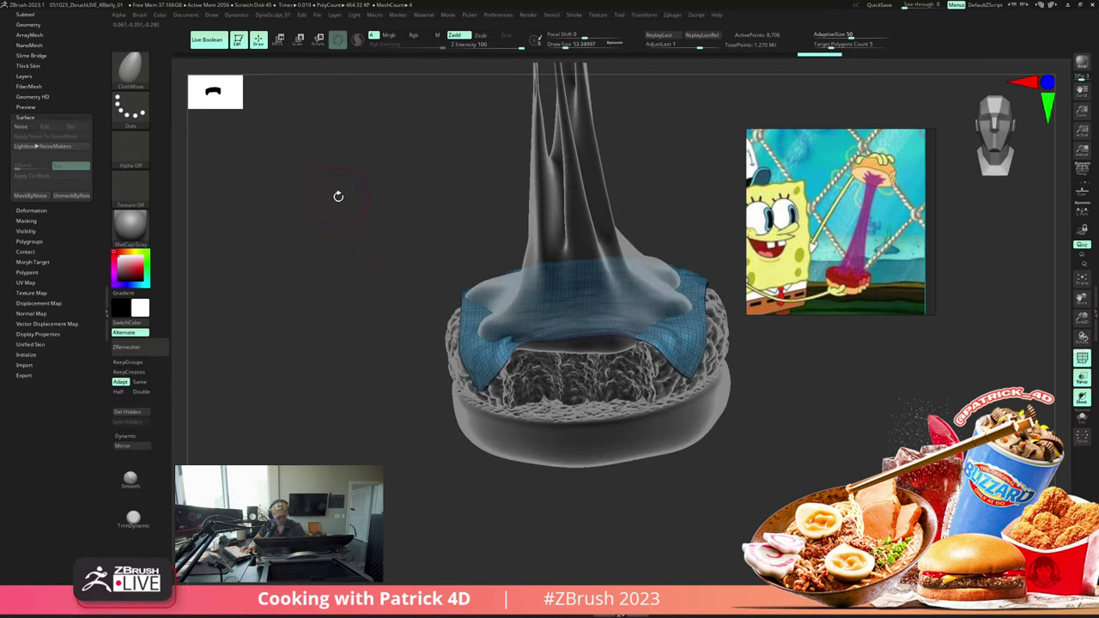
mouse_move(338, 196)
right_down()
mouse_move(321, 209)
mouse_move(309, 188)
mouse_move(325, 181)
right_up()
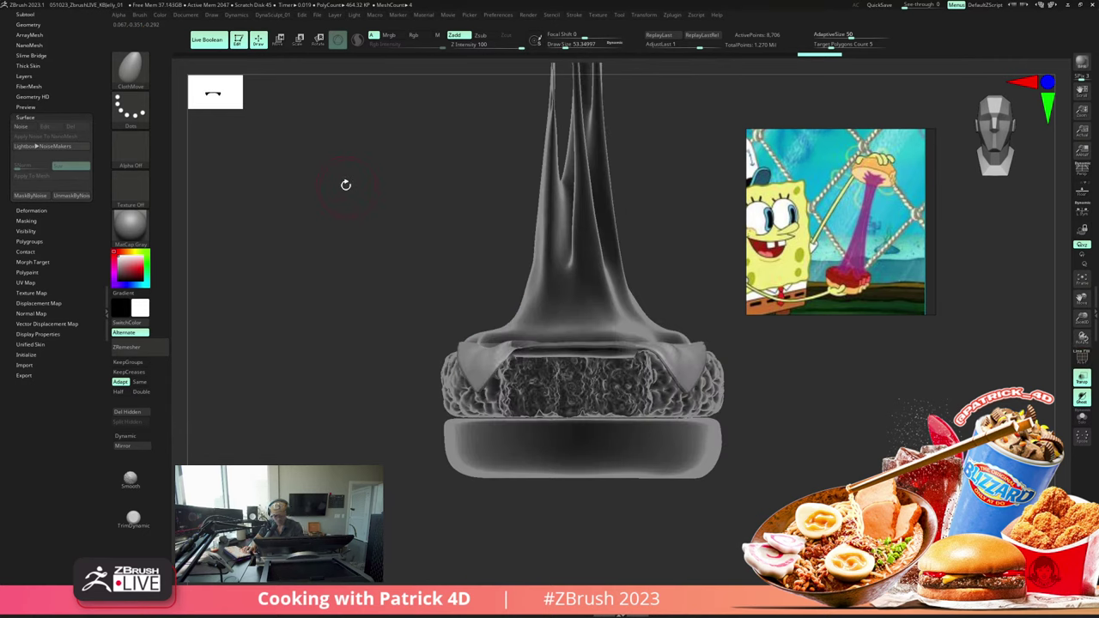
mouse_move(284, 224)
right_down()
mouse_move(314, 277)
mouse_move(246, 208)
mouse_move(255, 215)
right_up()
key(ctrl+d)
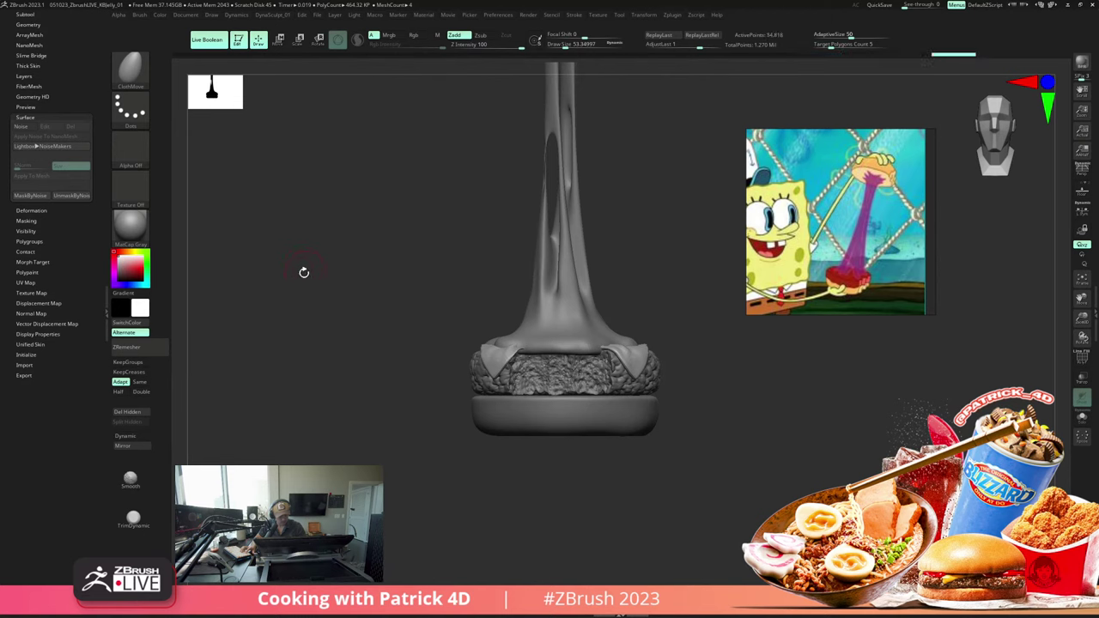
Step: Select the stretched jelly and reshape its base edge above the bite using ClothMove at a draw size of about 140
alt+click(531, 343)
key(shift+d)
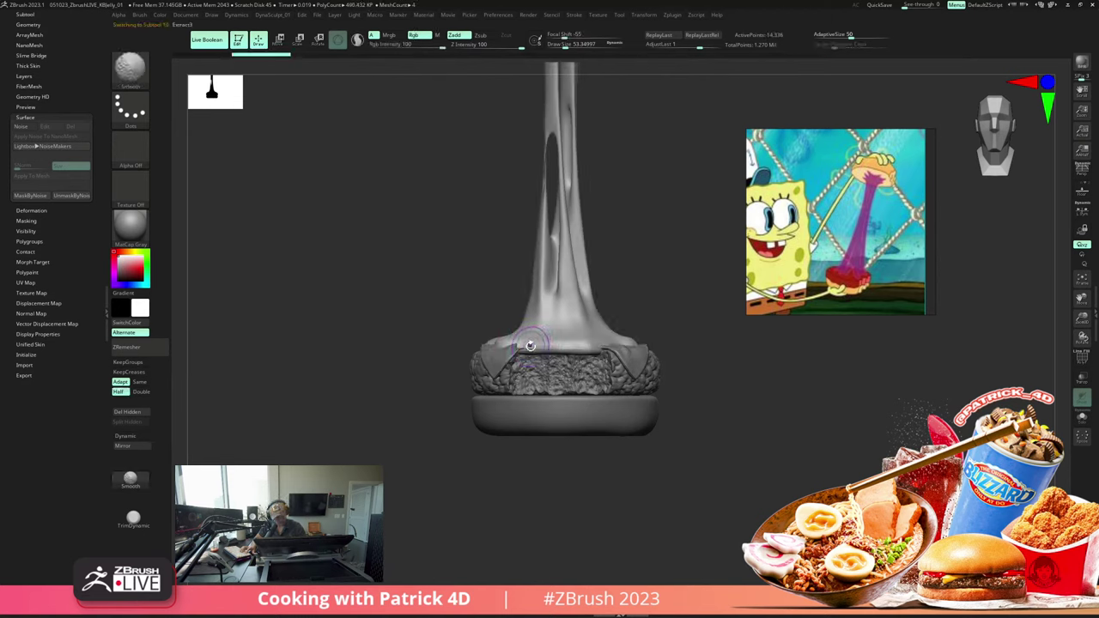
key(s)
drag(525, 346, 544, 345)
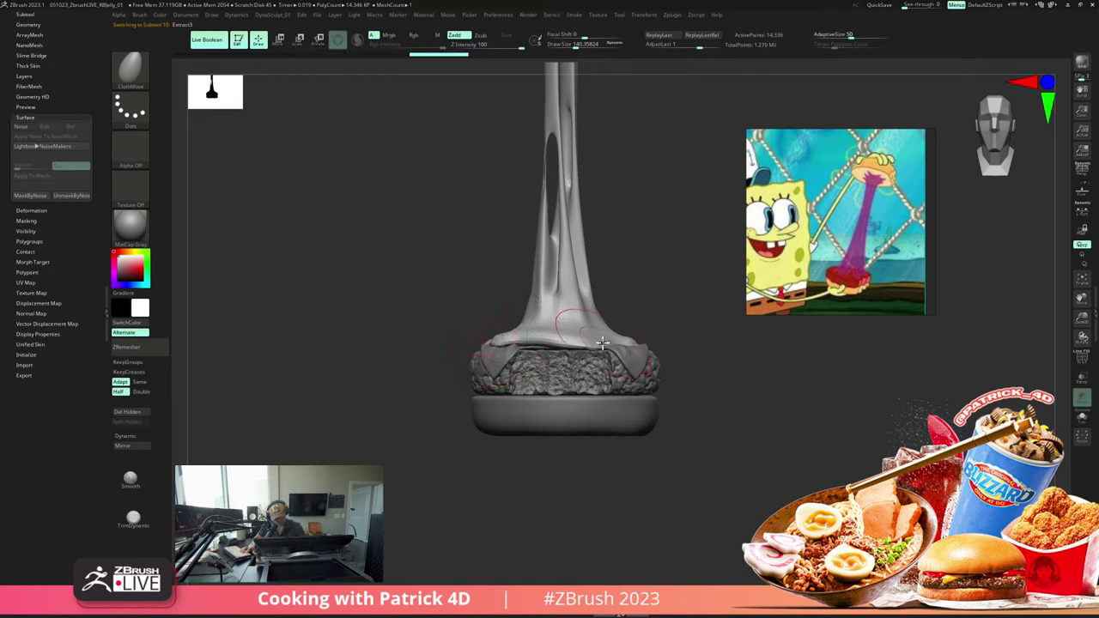
drag(342, 221, 321, 238)
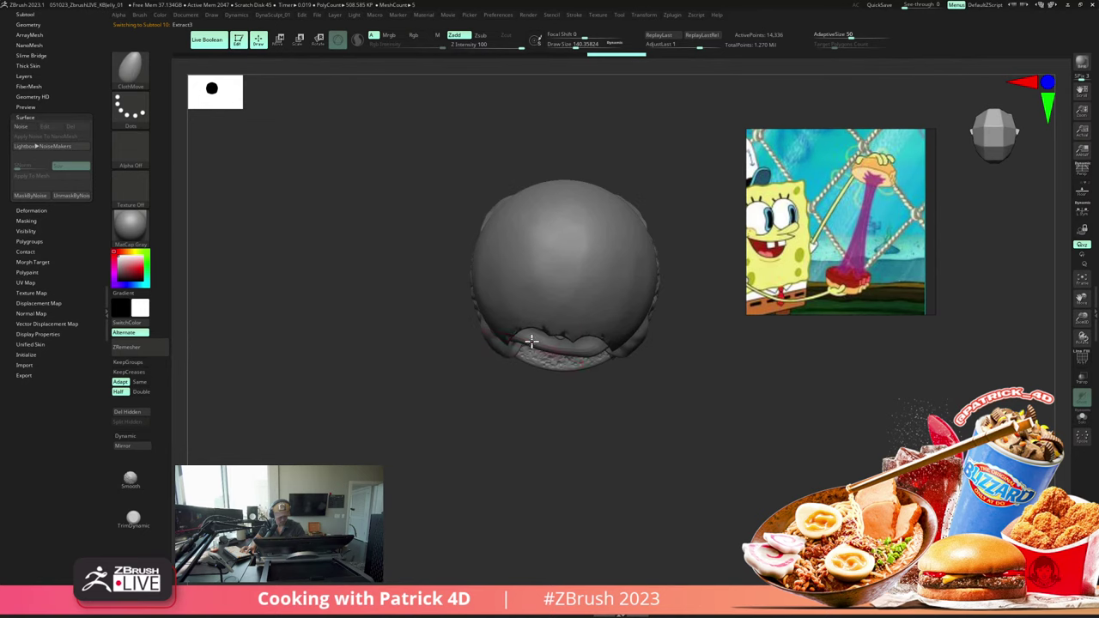
mouse_move(552, 340)
mouse_down()
mouse_move(581, 343)
mouse_move(581, 331)
mouse_up()
mouse_move(345, 230)
shift+mouse_down()
mouse_move(346, 194)
mouse_move(338, 230)
shift+mouse_up()
Step: Subdivide the stretched jelly once and smooth the front of its base
key(ctrl+d)
key(shift+f)
key(shift+f)
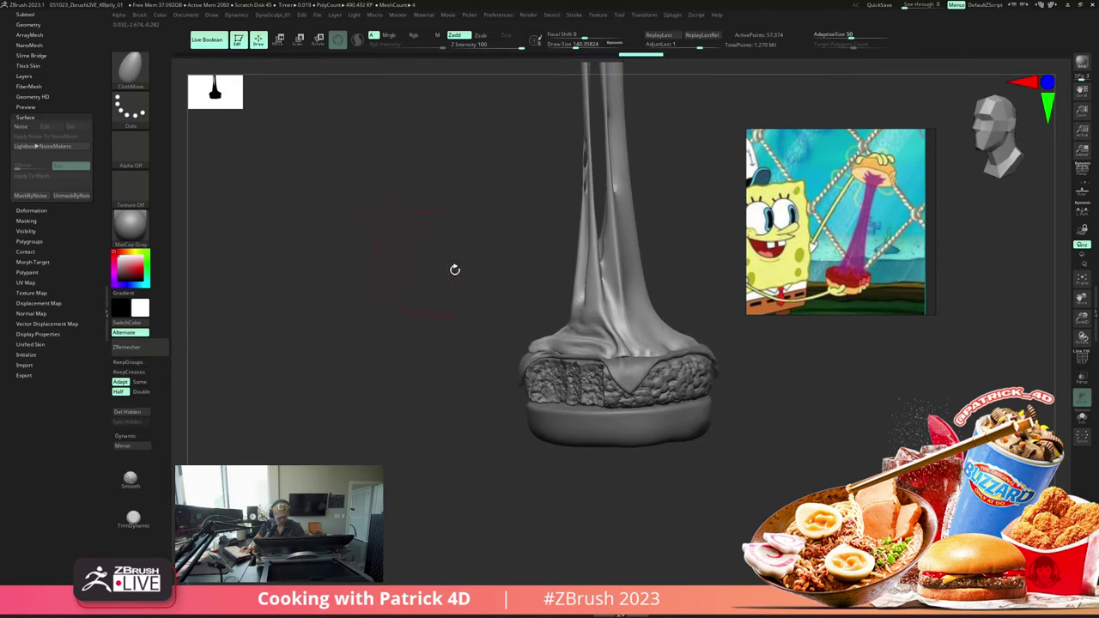
shift+drag(579, 341, 566, 335)
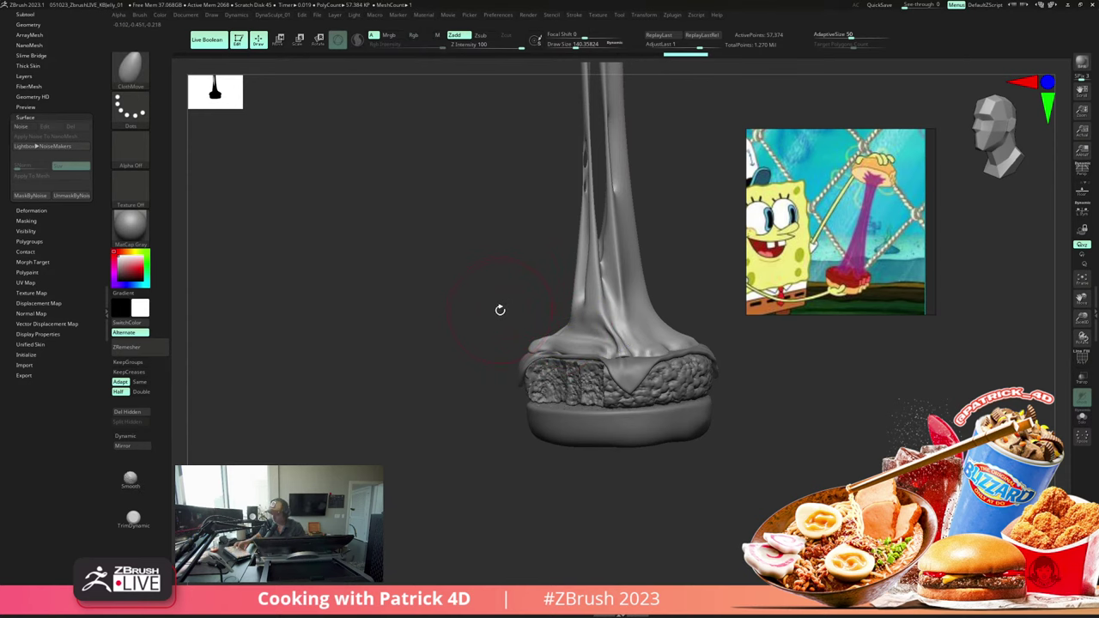
Step: Swell the rim of the jelly's base with the Inflat brush at a draw size of about 250
key(b)
key(i)
key(n)
key(bracketright)
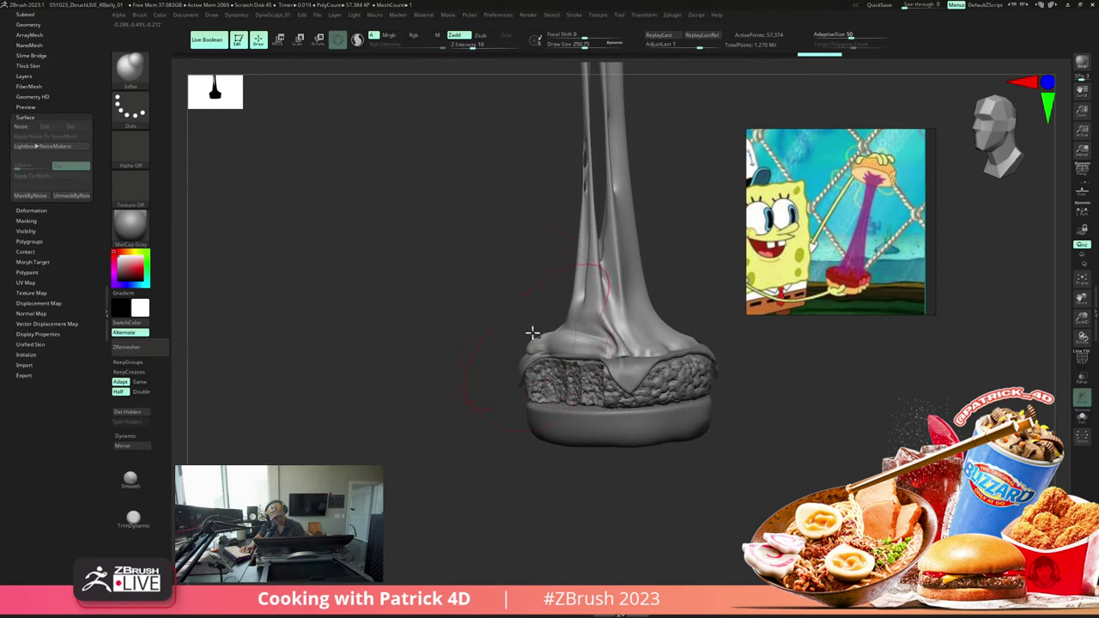
drag(432, 290, 504, 331)
drag(446, 270, 360, 237)
mouse_move(602, 352)
mouse_down()
mouse_move(658, 357)
mouse_move(617, 334)
mouse_move(544, 349)
mouse_up()
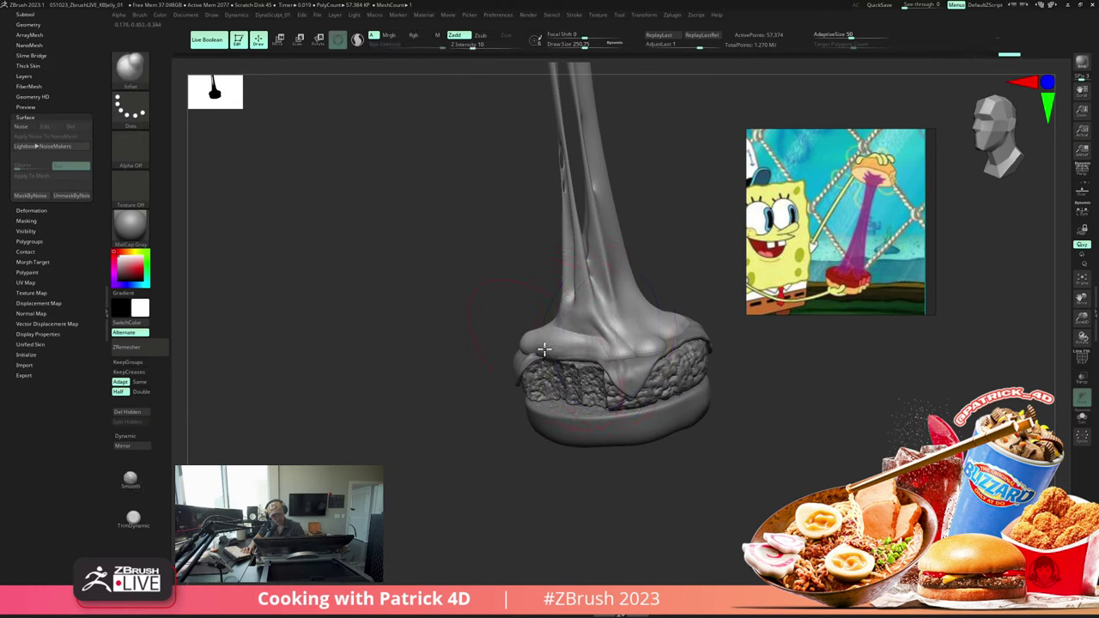
alt+drag(409, 202, 412, 226)
drag(645, 337, 730, 331)
drag(733, 332, 742, 328)
Step: Isolate the jelly and smooth the bulging tip of its base, then show all parts again
key(shift+alt+s)
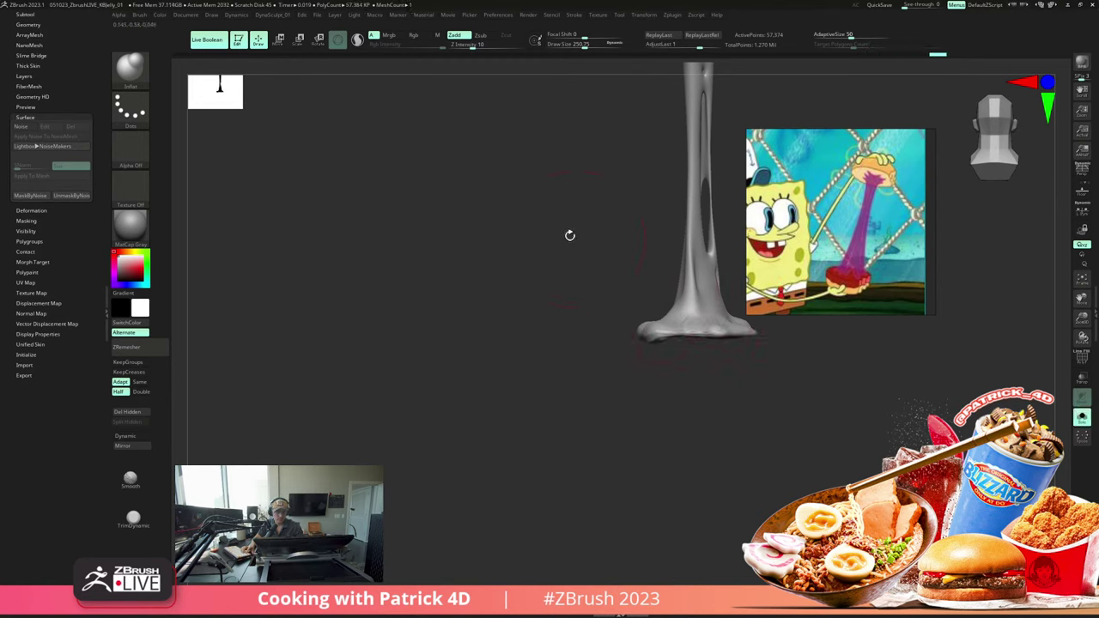
drag(569, 233, 439, 214)
shift+drag(540, 317, 550, 333)
shift+drag(544, 331, 546, 321)
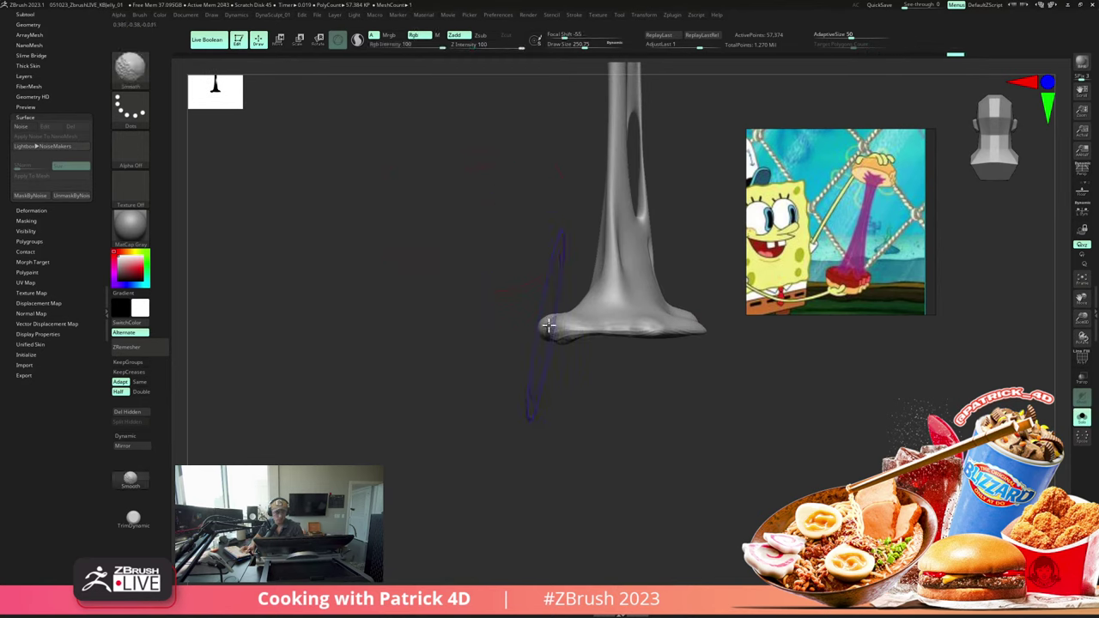
key(shift+alt+s)
Step: Inflate the jelly's base edge with a draw size of about 115 and inspect the whole stretched burger
key(s)
mouse_move(654, 322)
mouse_down()
mouse_move(642, 321)
mouse_move(688, 316)
mouse_up()
mouse_move(462, 187)
mouse_down()
mouse_move(473, 183)
mouse_move(458, 220)
mouse_move(344, 183)
mouse_move(410, 214)
mouse_move(476, 289)
mouse_move(438, 238)
mouse_move(472, 228)
mouse_move(431, 243)
mouse_move(449, 263)
mouse_move(429, 247)
mouse_up()
key(shift+f)
key(shift+f)
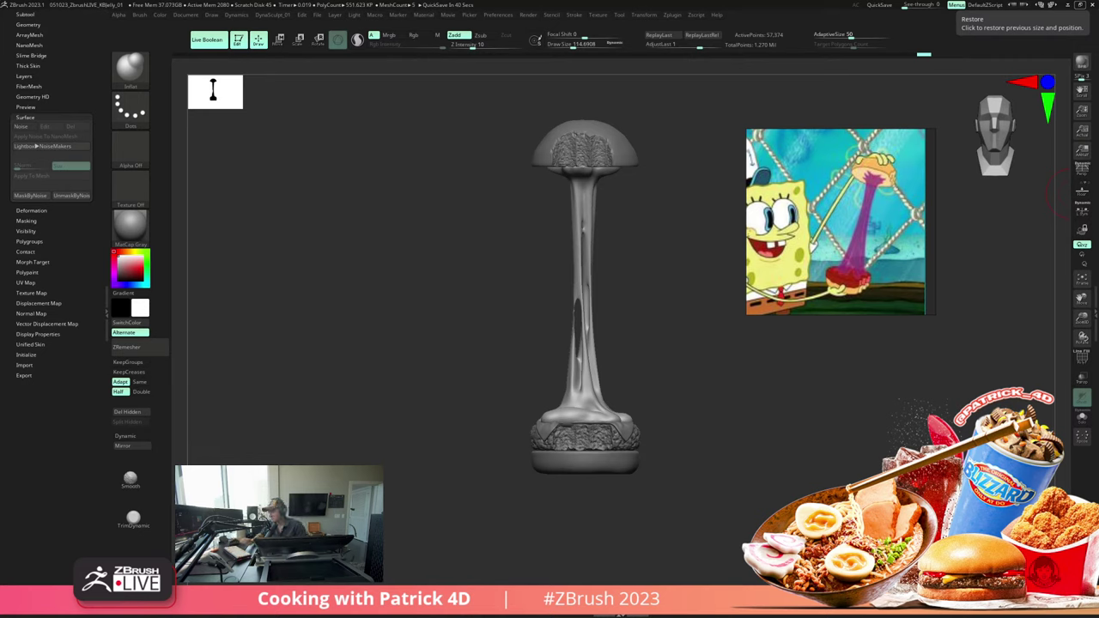
alt+drag(369, 292, 363, 245)
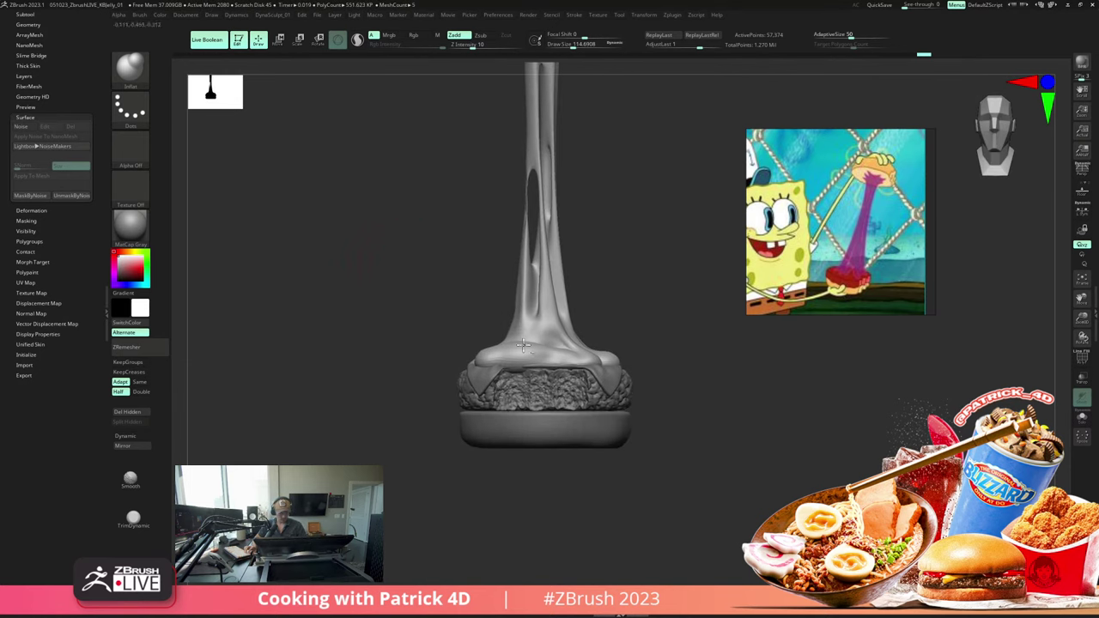
Step: Inflate the jelly's edge over the bite and delete the jelly's lower subdivision levels
key(shift+f)
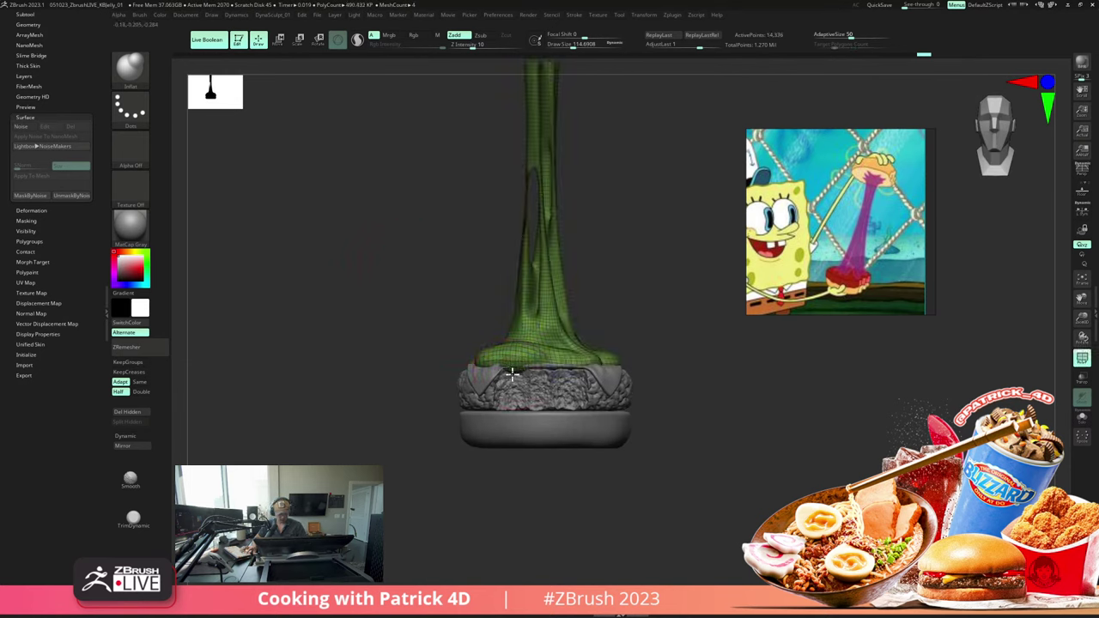
drag(514, 371, 515, 381)
drag(10, 206, 10, 266)
click(29, 85)
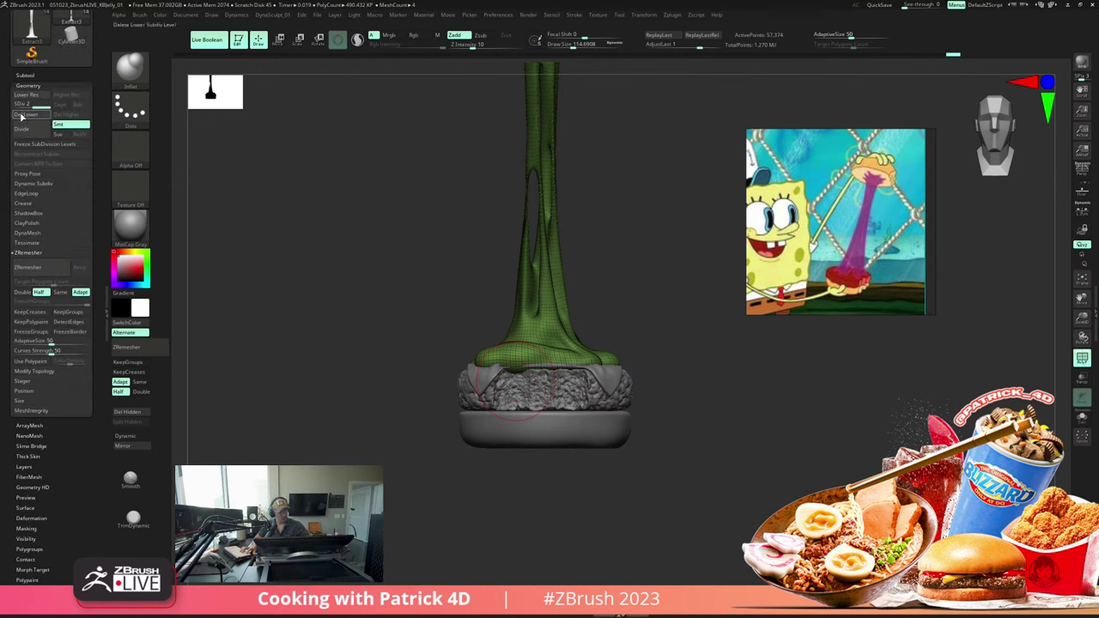
key(shift+d)
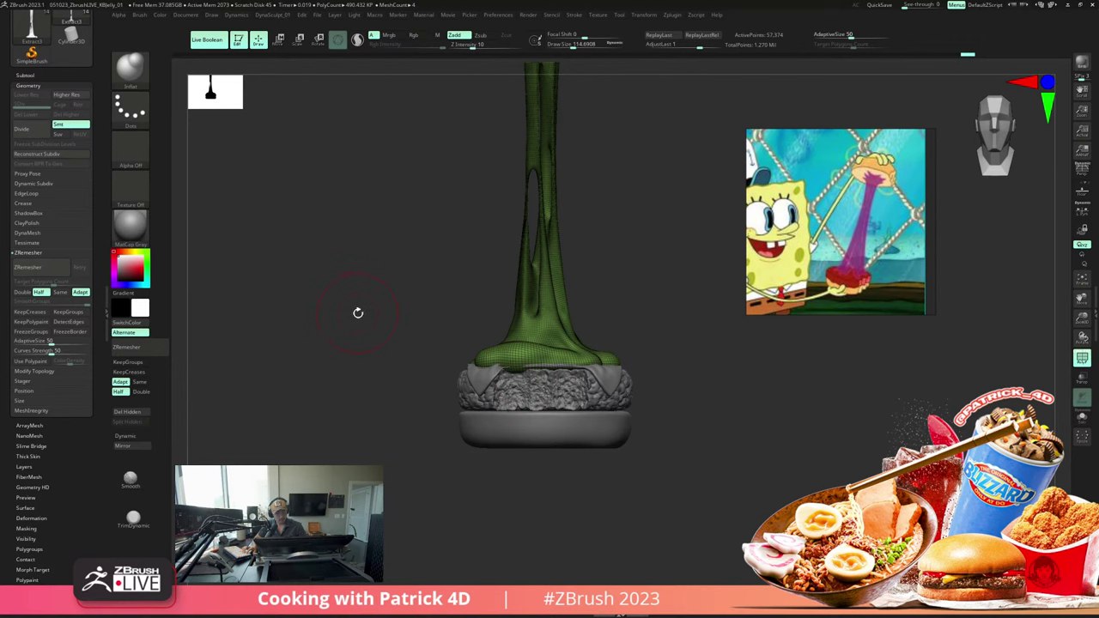
Step: Delete the old BottomBun_03 subtool from the bunbite folder
alt+click(529, 422)
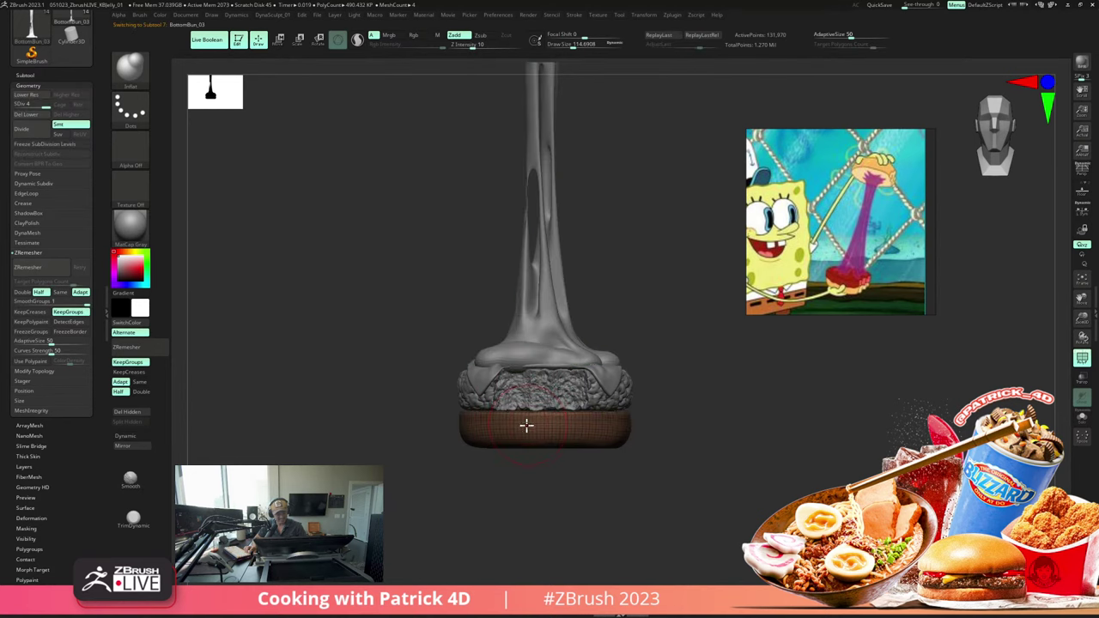
alt+drag(376, 330, 353, 315)
key(shift+f)
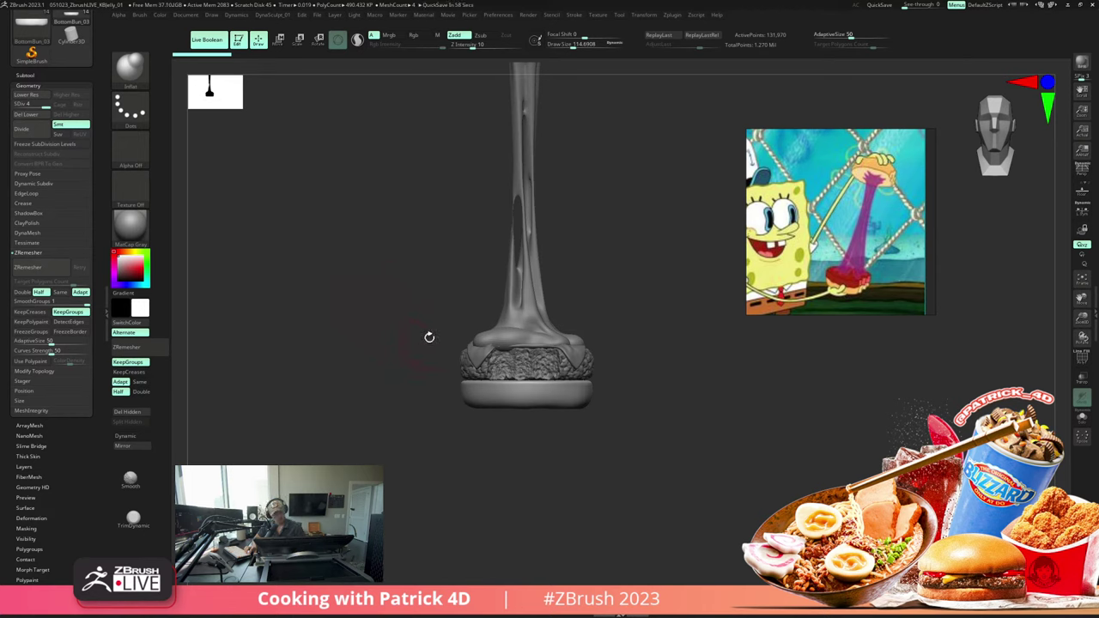
click(25, 75)
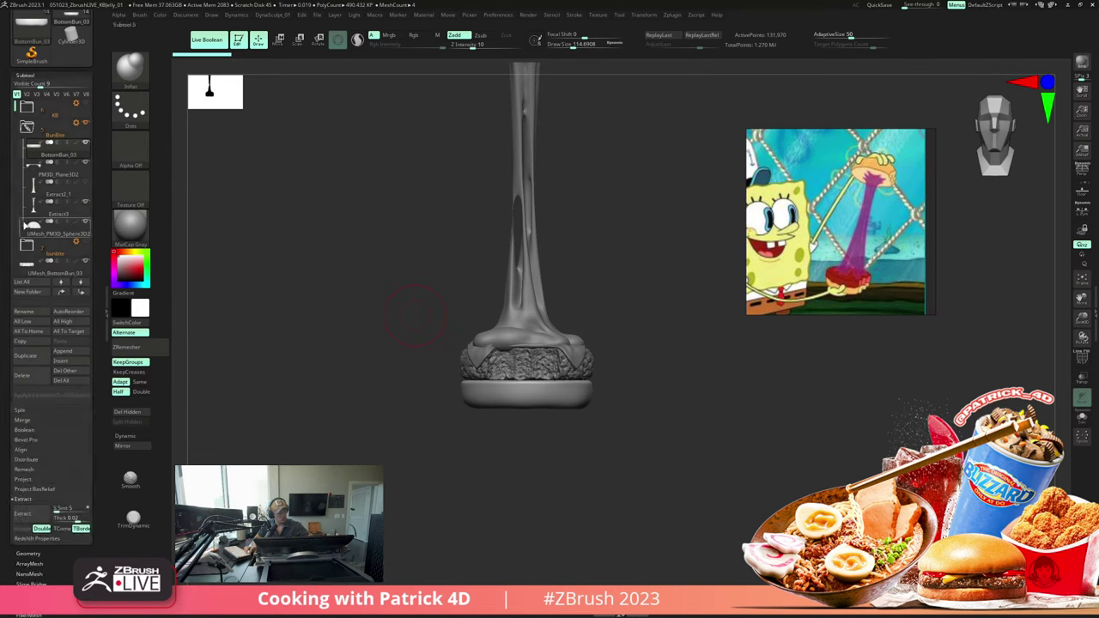
drag(16, 109, 15, 154)
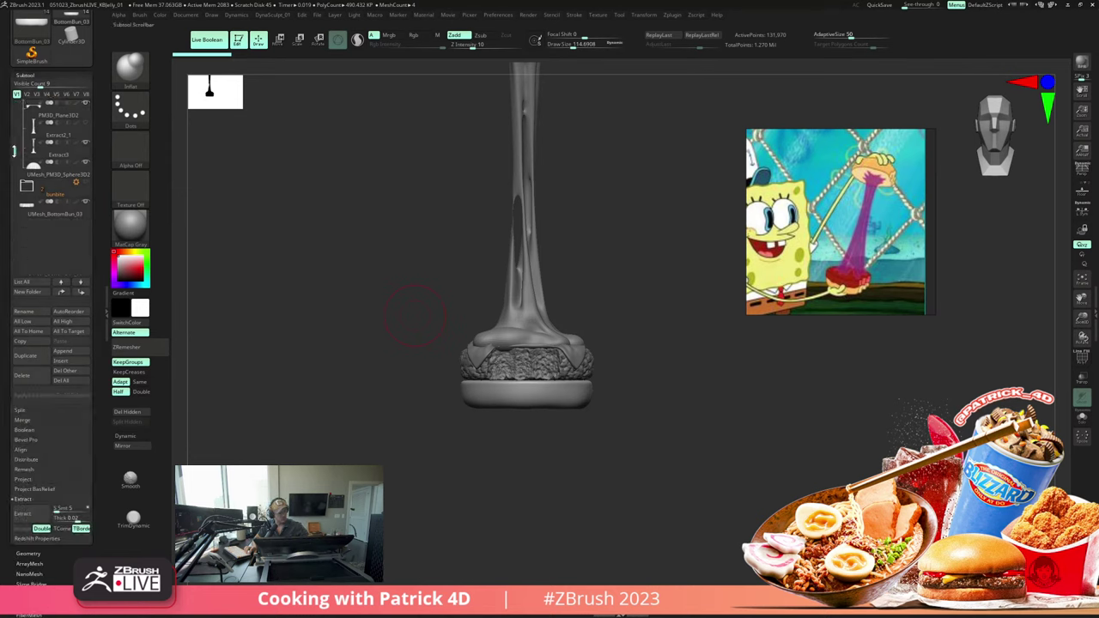
click(27, 187)
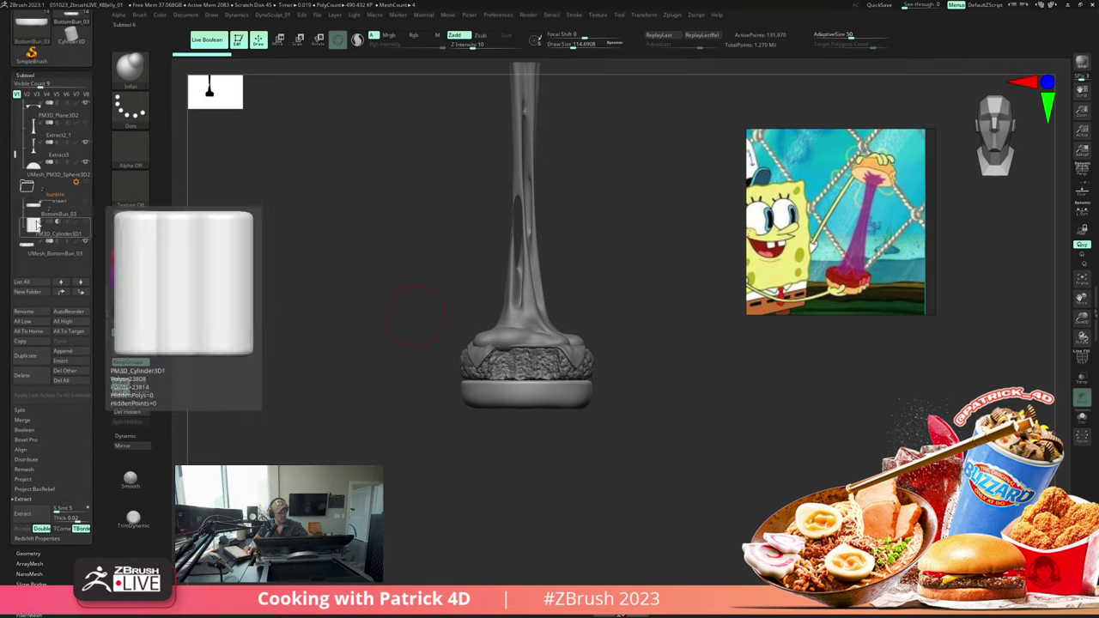
click(34, 210)
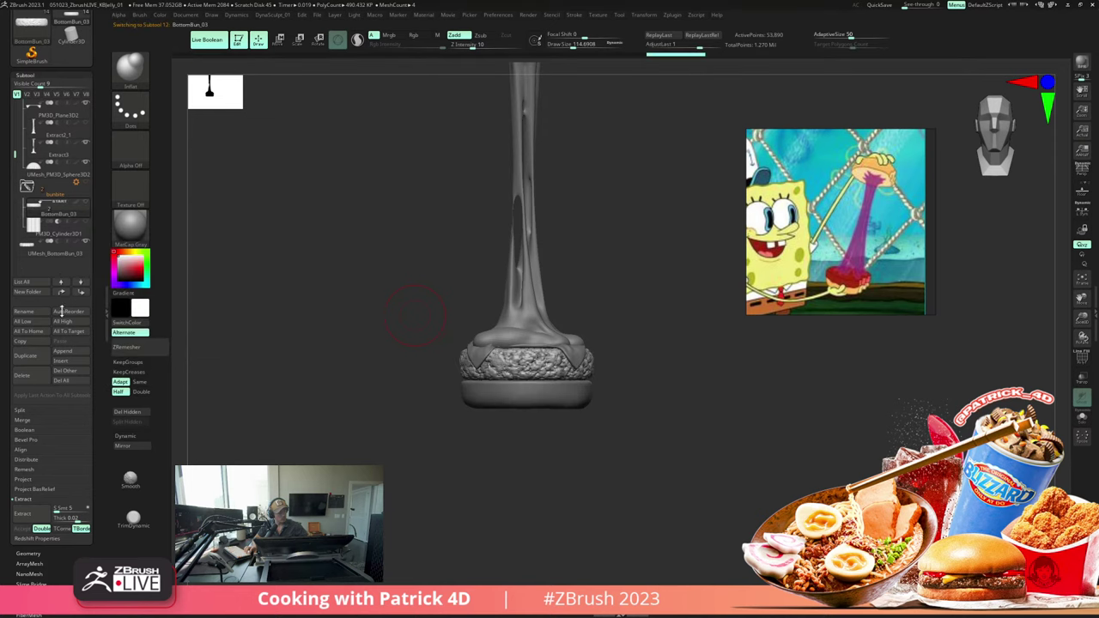
click(33, 378)
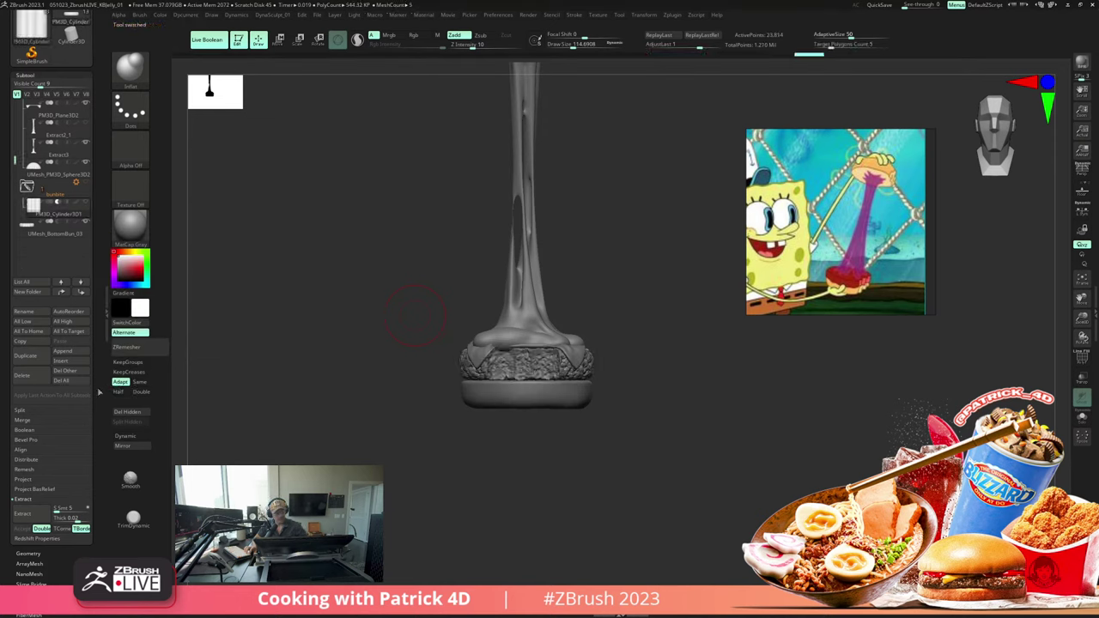
Step: Move the current bottom bun into the bunbite folder with the bite cylinder and make the folder's parts visible
mouse_move(33, 168)
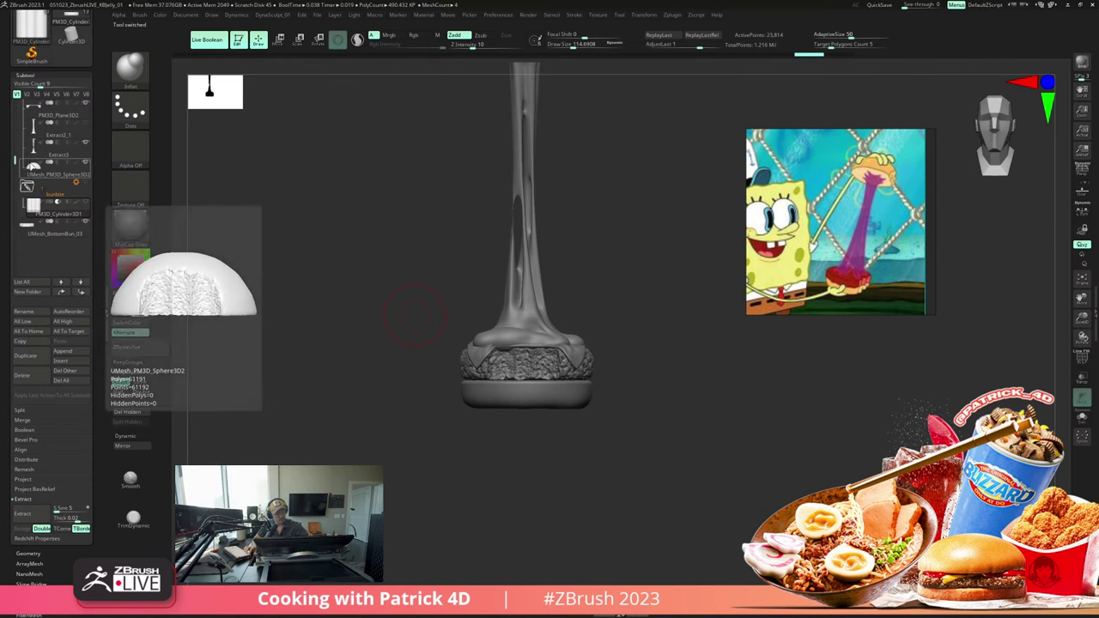
mouse_move(24, 135)
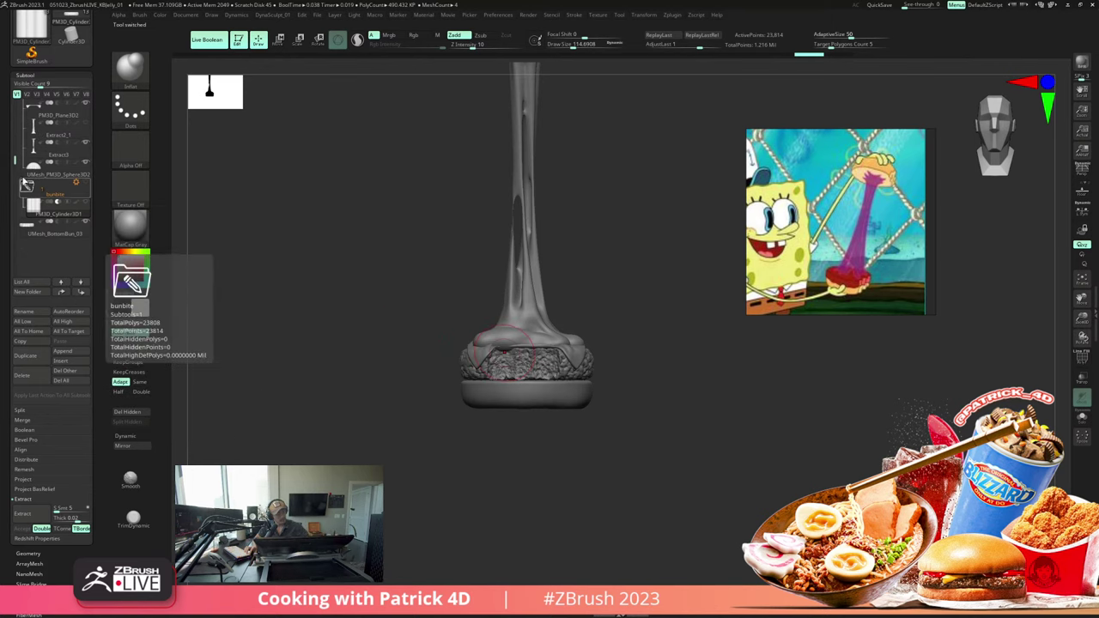
mouse_move(11, 160)
mouse_down()
mouse_move(11, 93)
mouse_move(14, 163)
mouse_move(12, 140)
mouse_up()
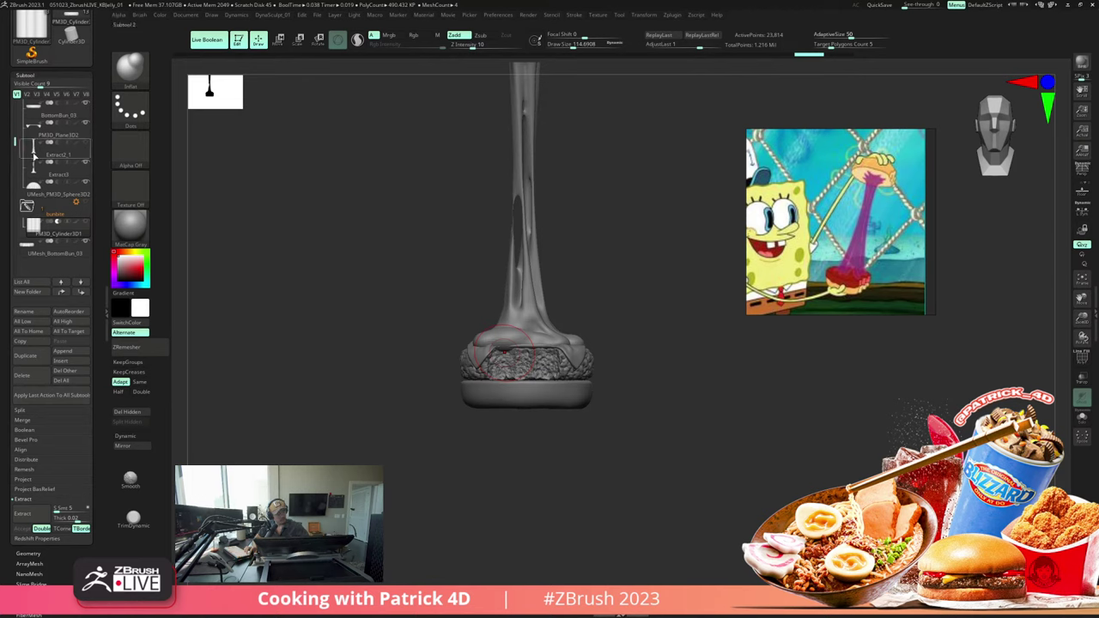
alt+click(473, 387)
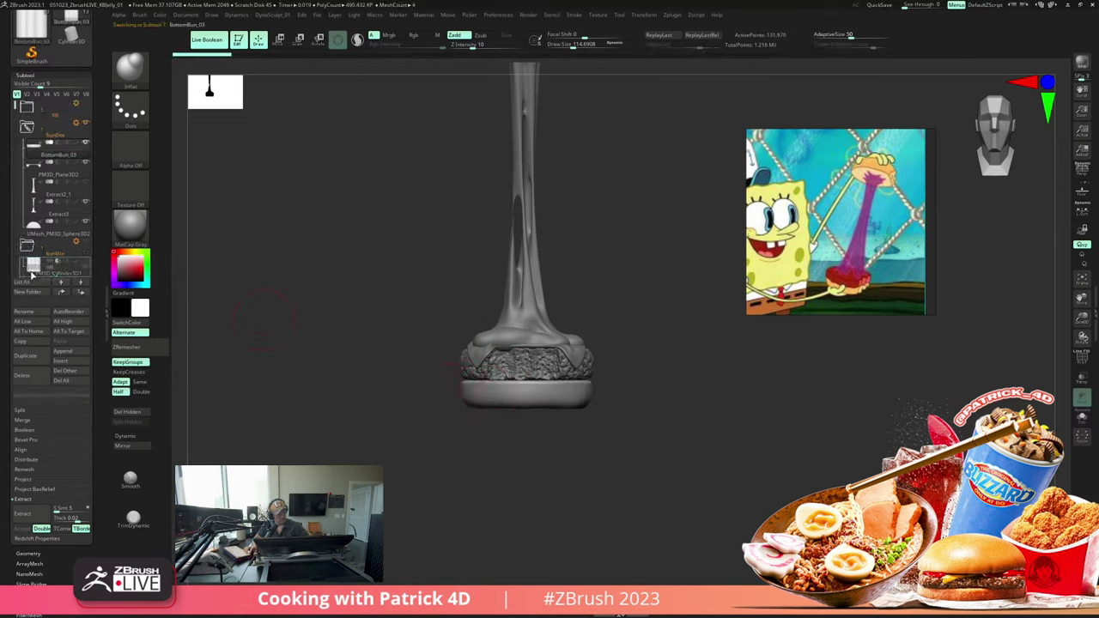
drag(32, 273, 31, 272)
click(40, 243)
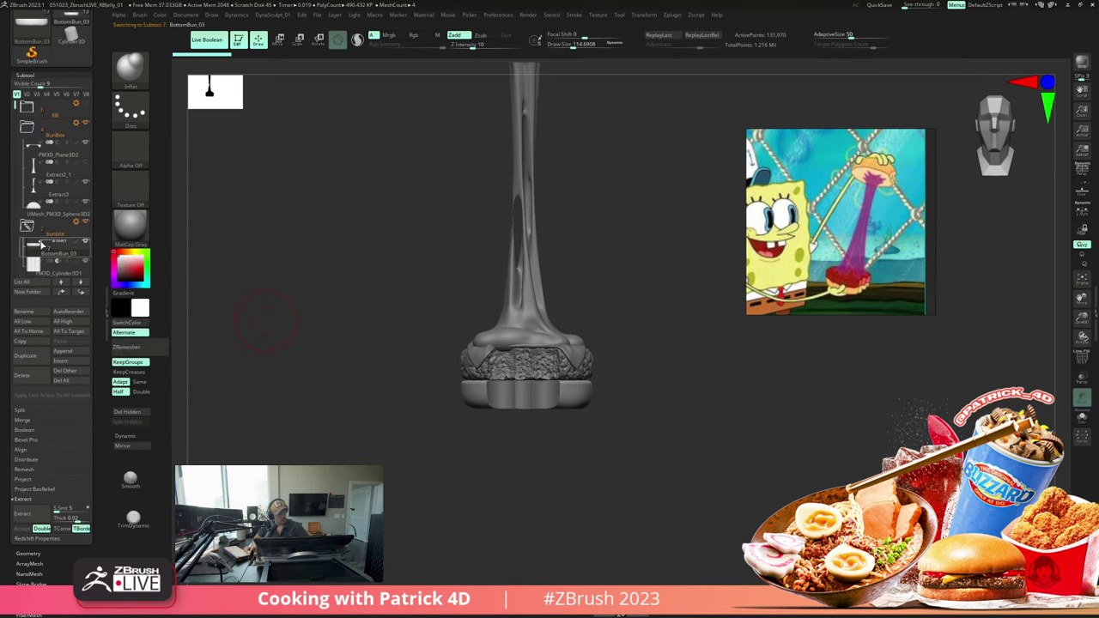
drag(392, 326, 441, 378)
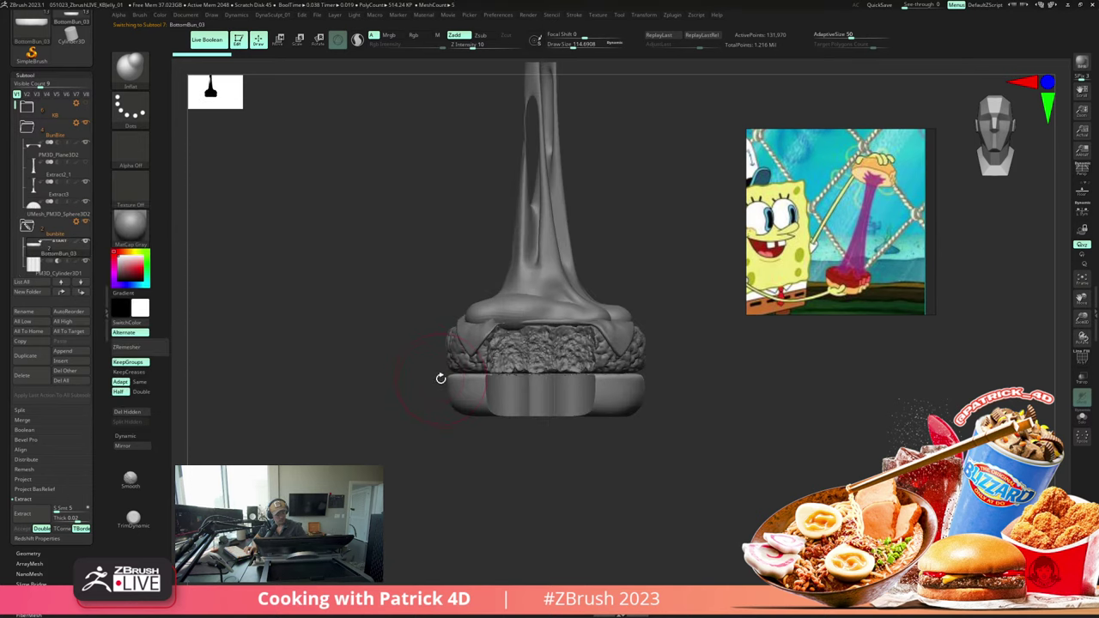
Step: Run Boolean Folder on the bunbite folder, then select the resulting bun mesh and show its polygroups
click(74, 223)
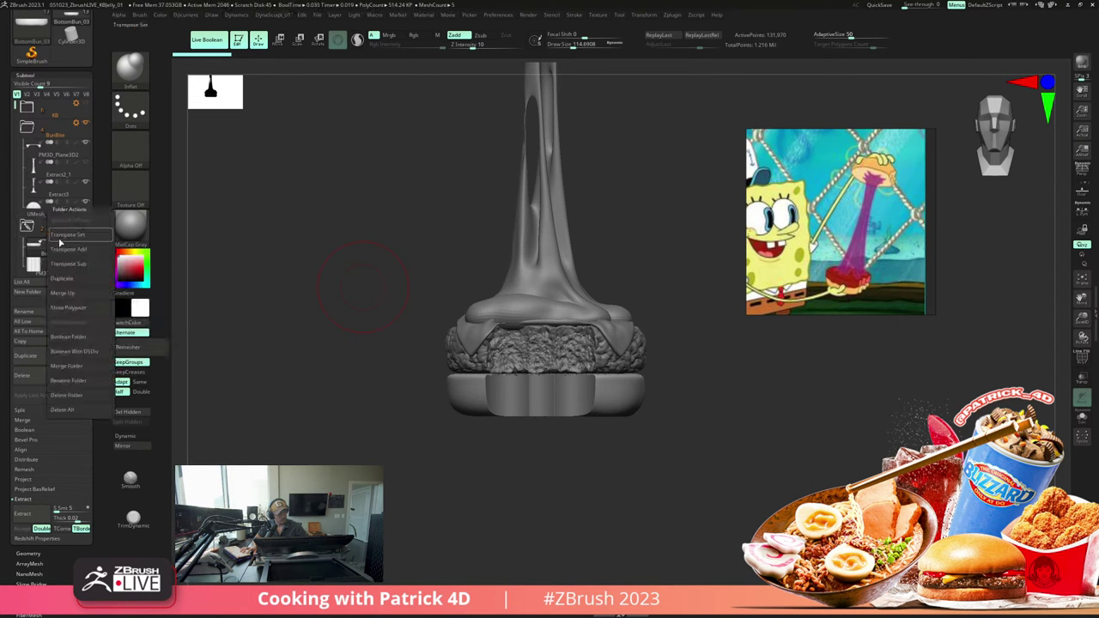
click(63, 336)
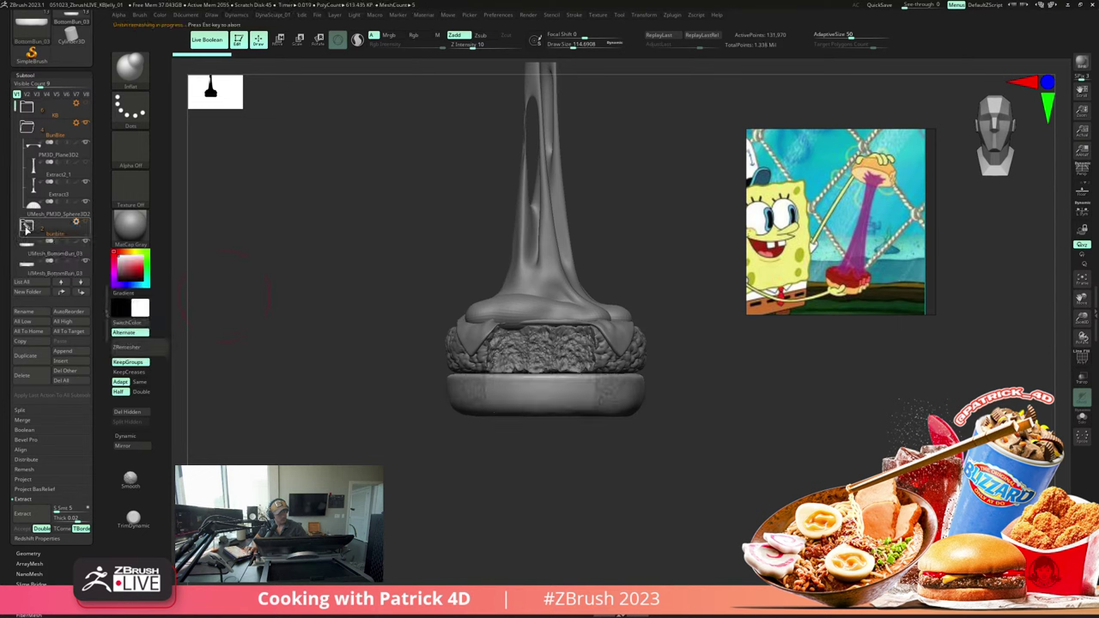
click(30, 243)
key(shift+f)
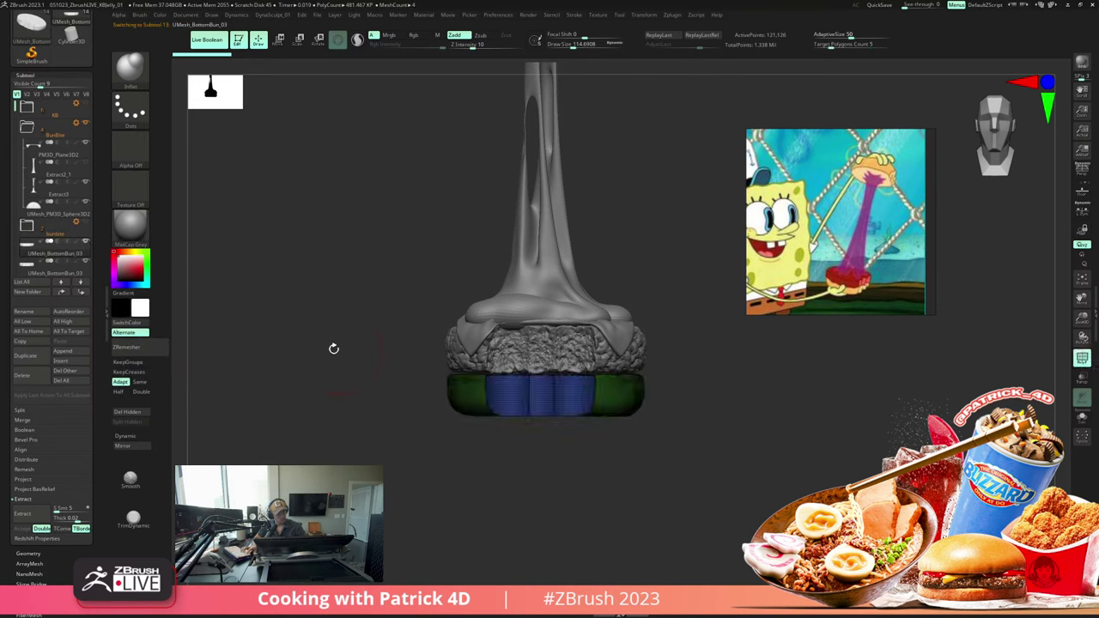
alt+drag(424, 339, 356, 357)
Step: Isolate the bite polygroup and mask the rest of the bun around it
ctrl+shift+click(520, 384)
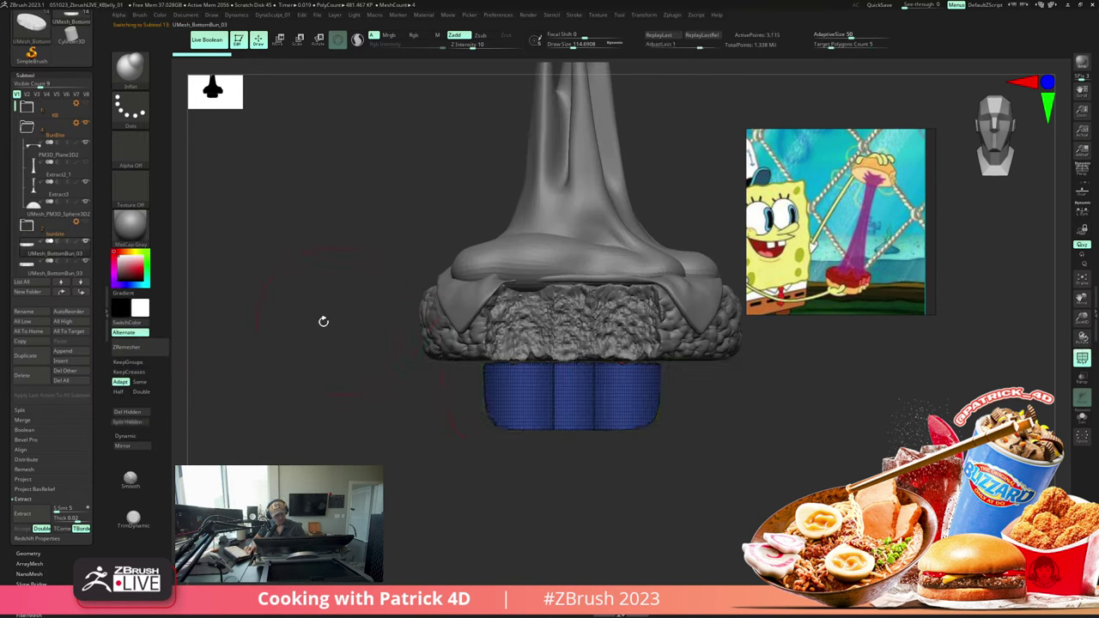
ctrl+click(315, 336)
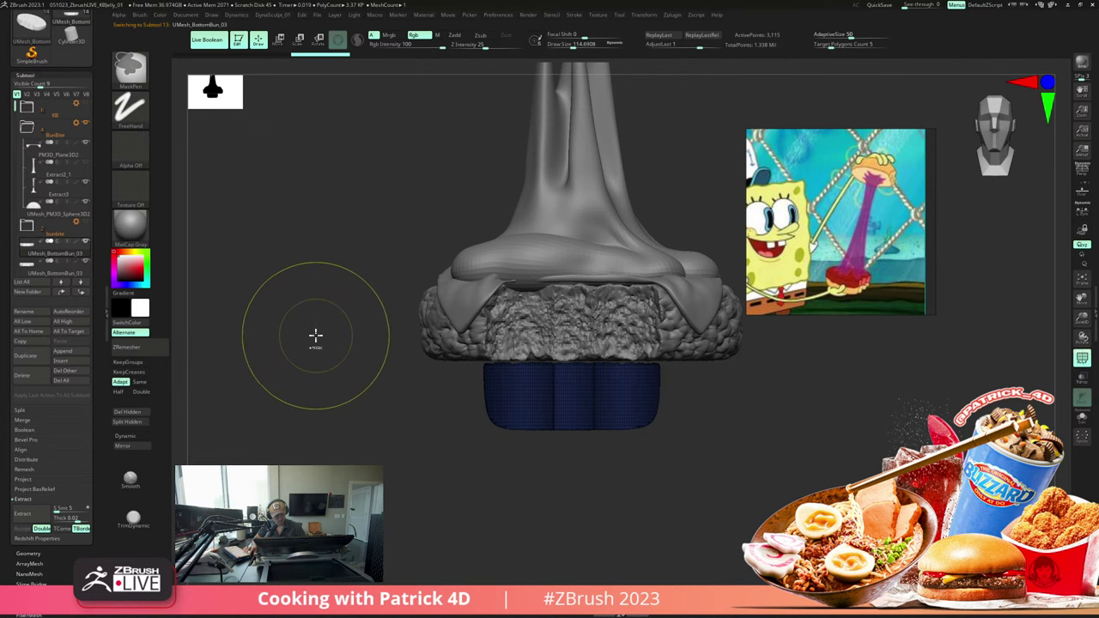
ctrl+shift+click(316, 339)
ctrl+click(321, 343)
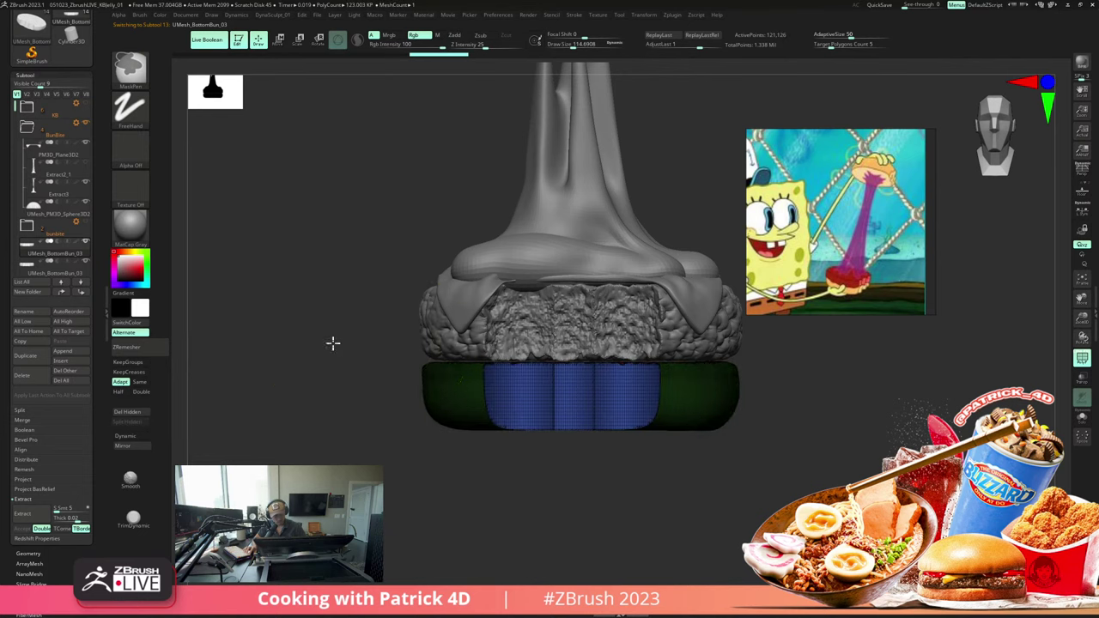
ctrl+click(333, 343)
Step: Solo the bitten bottom bun and subdivide its mesh once
key(shift+f)
mouse_move(311, 294)
mouse_down()
mouse_move(304, 319)
mouse_move(309, 289)
mouse_up()
key(alt+s)
key(shift+f)
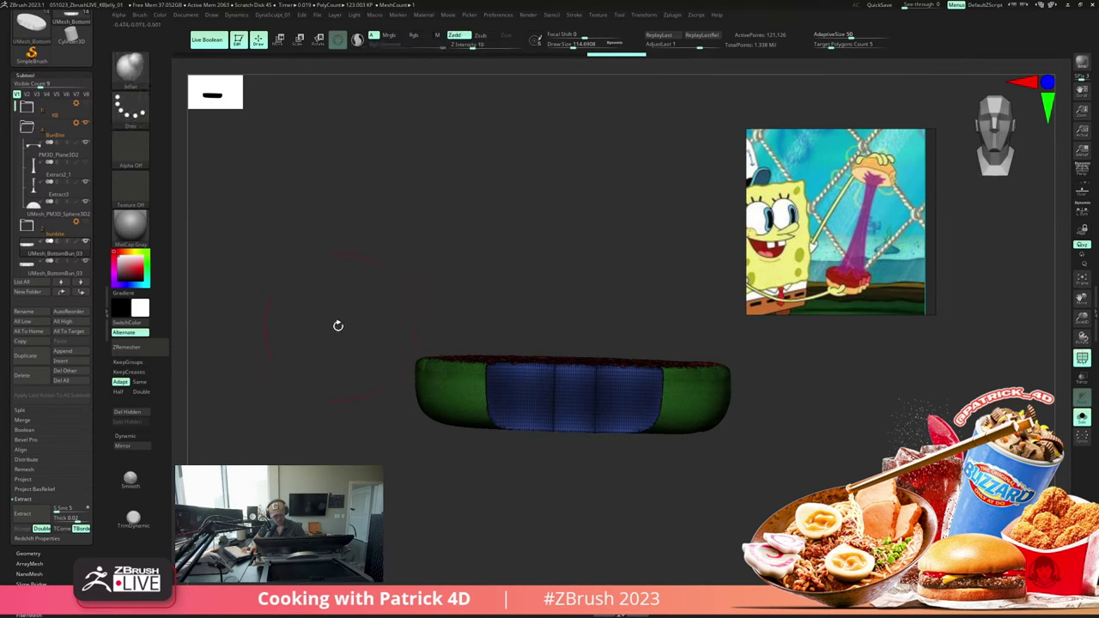
ctrl+click(278, 318)
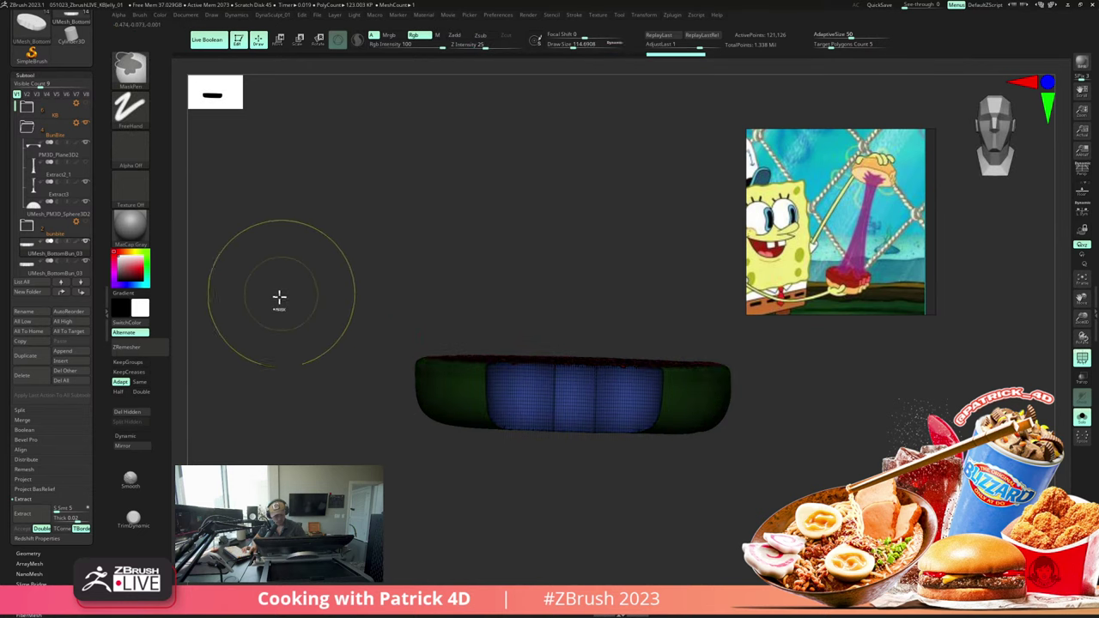
ctrl+click(277, 296)
mouse_move(278, 296)
mouse_down()
mouse_move(272, 326)
mouse_move(286, 318)
mouse_move(289, 341)
mouse_move(296, 333)
mouse_up()
Step: Try to mask everything on the subdivided bun except the bite polygroup
ctrl+shift+click(523, 402)
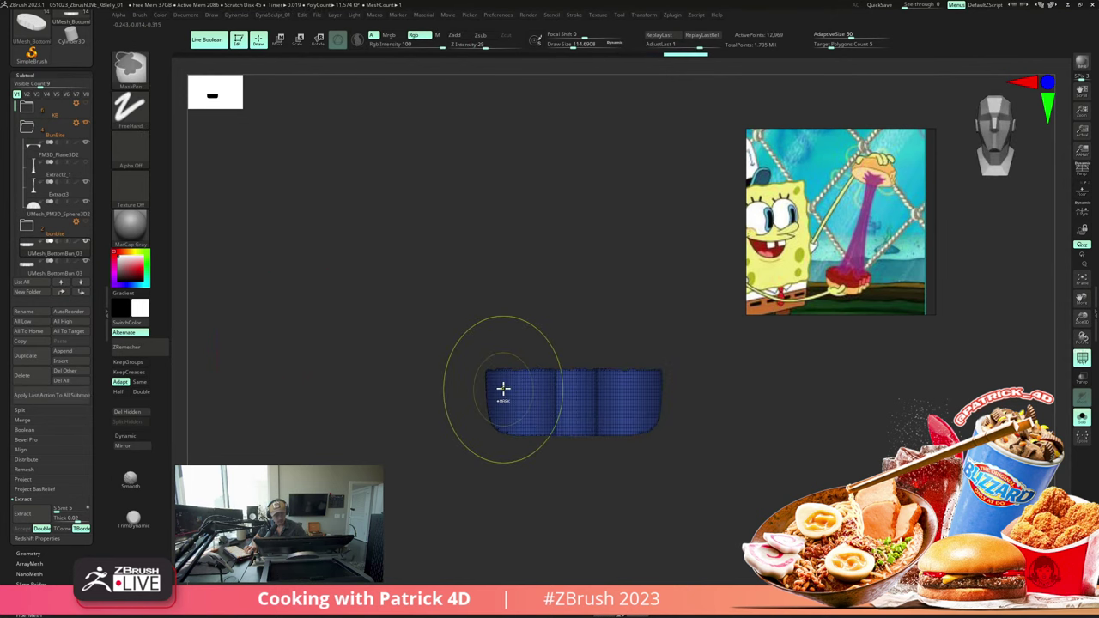
ctrl+shift+click(324, 344)
ctrl+drag(332, 344, 322, 340)
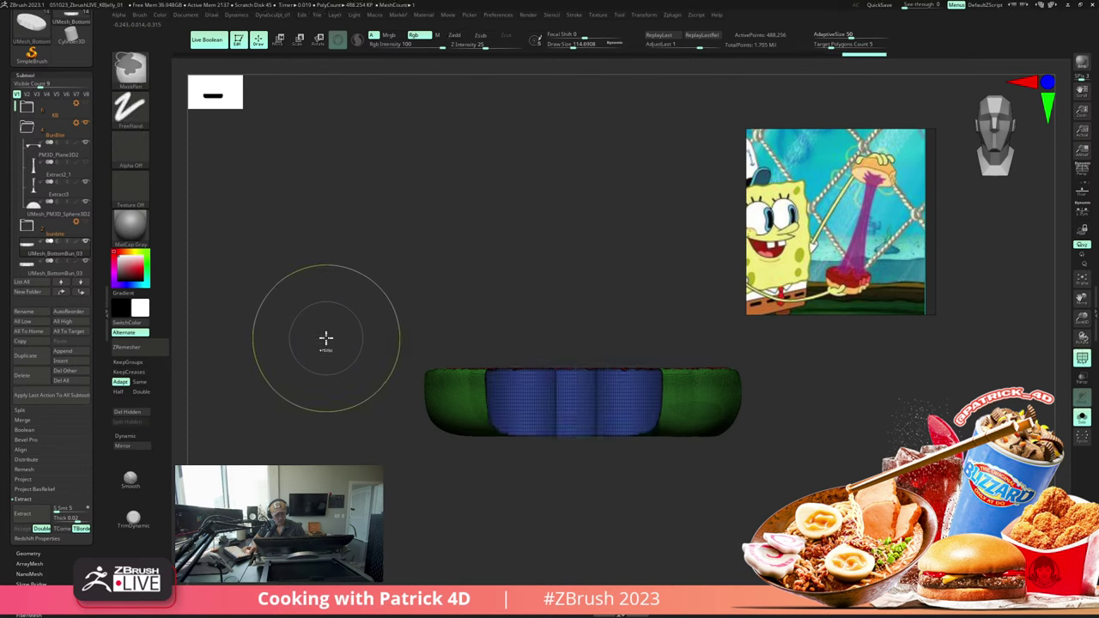
key(ctrl+z)
key(ctrl+z)
key(ctrl+z)
ctrl+click(327, 338)
ctrl+click(323, 335)
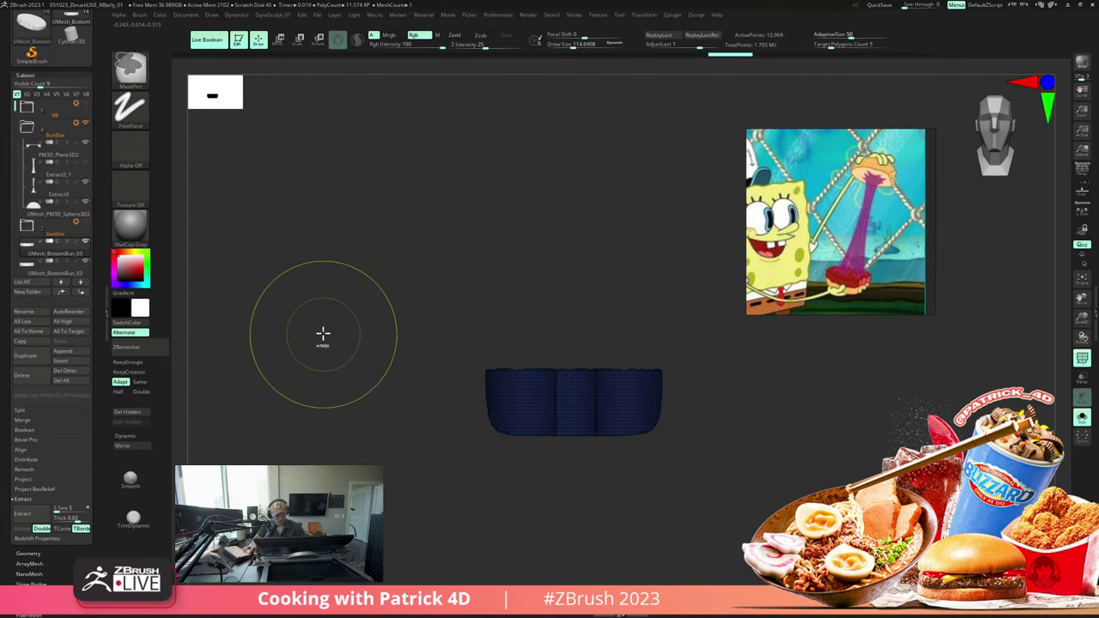
ctrl+click(324, 329)
ctrl+click(317, 331)
ctrl+shift+click(318, 332)
Step: Subdivide the bun once more, then return to subdivision level 2 and delete the higher level
key(ctrl+d)
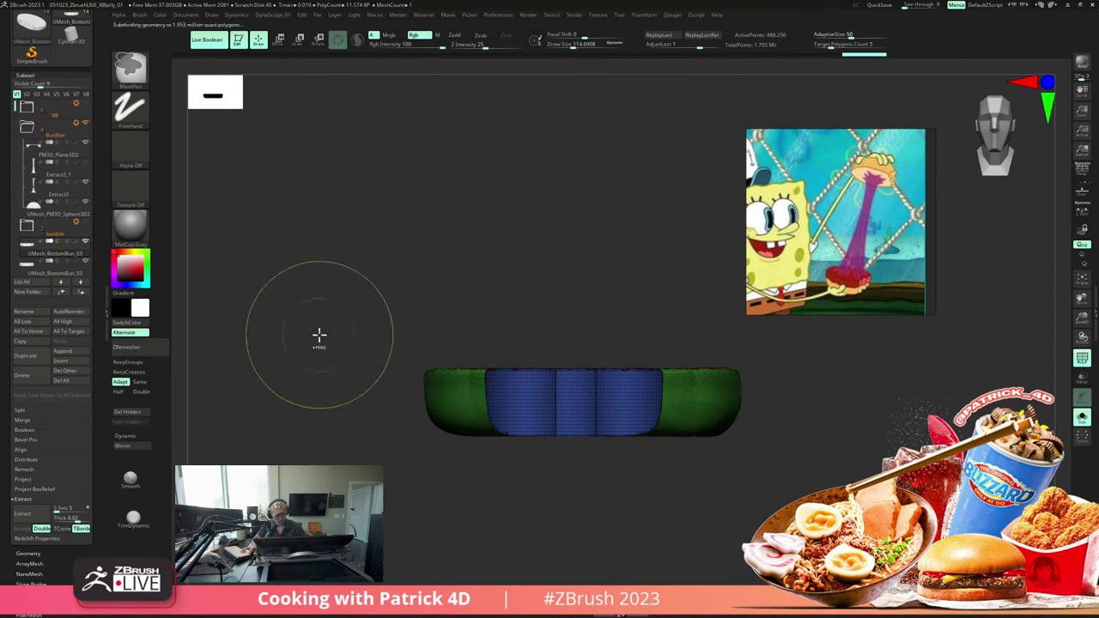
drag(318, 295, 316, 331)
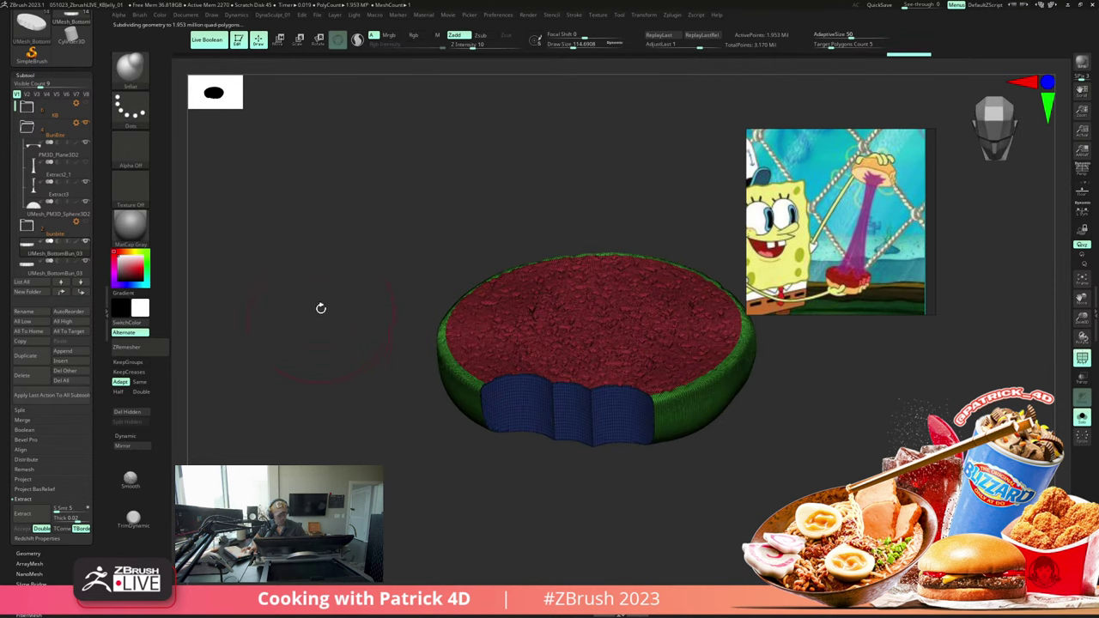
click(28, 554)
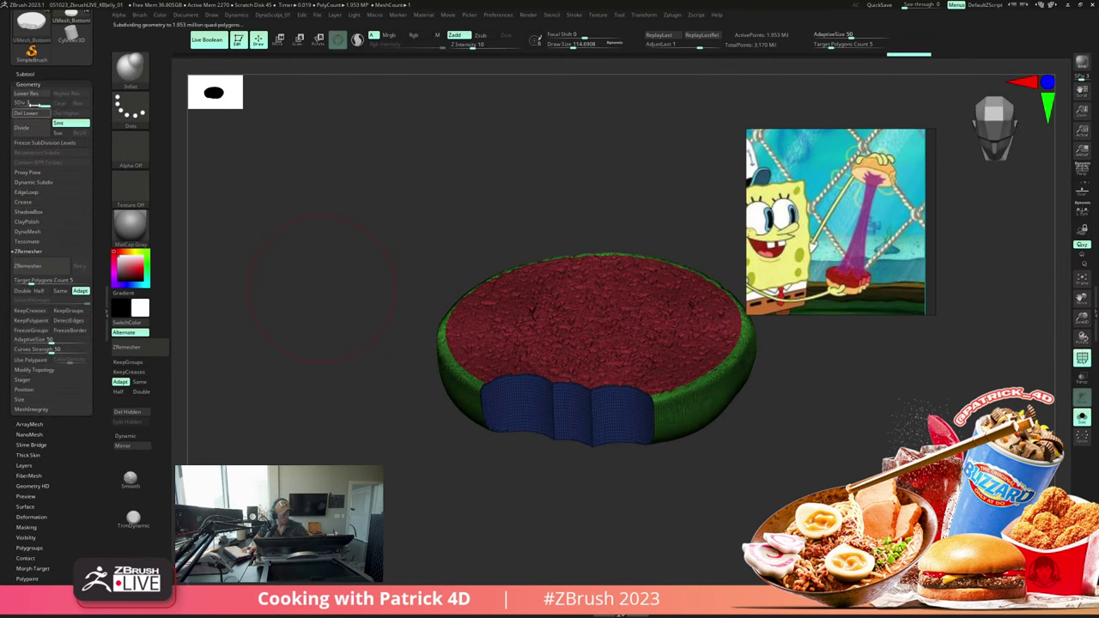
click(34, 105)
click(67, 113)
Step: Mask the whole bottom bun except its bite surface
shift+drag(288, 295, 335, 308)
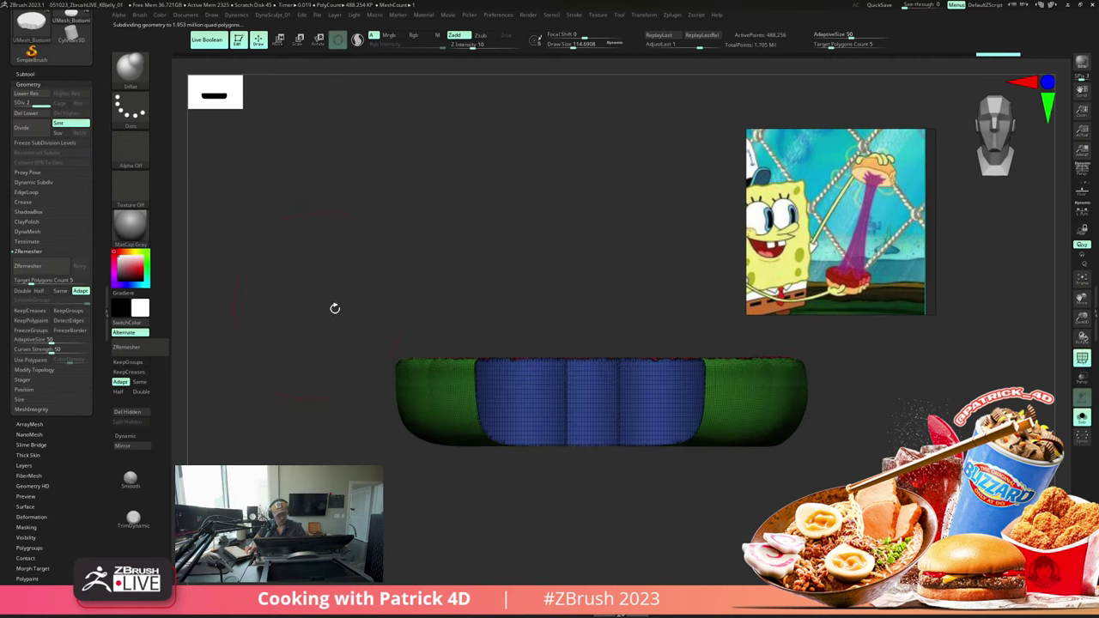
ctrl+shift+click(523, 397)
ctrl+click(360, 322)
ctrl+shift+click(332, 319)
ctrl+click(325, 319)
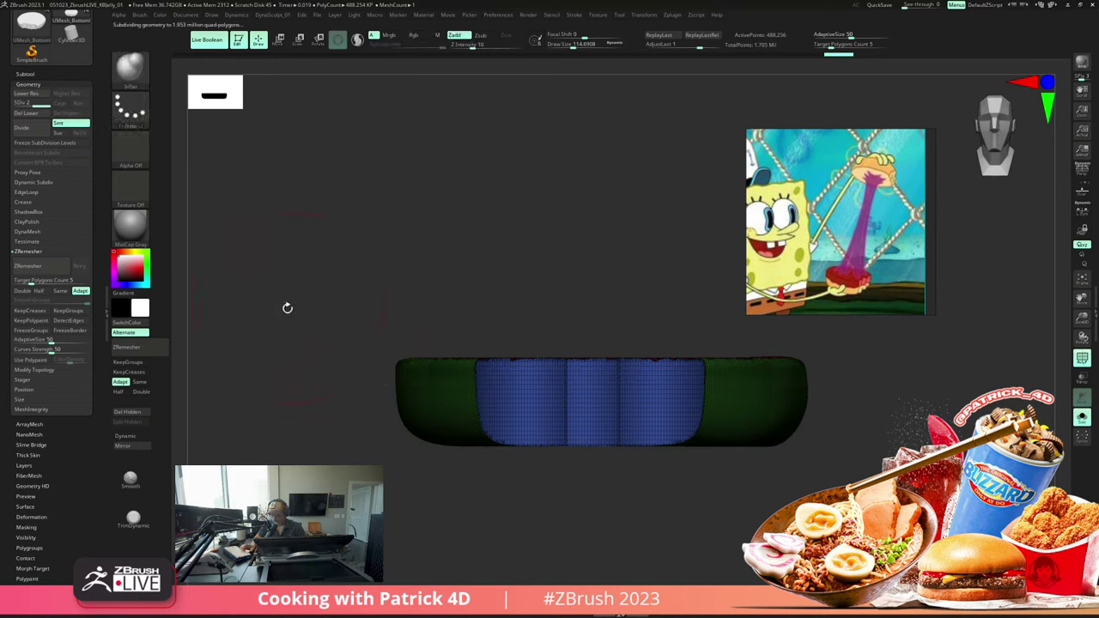
ctrl+click(277, 301)
ctrl+click(329, 292)
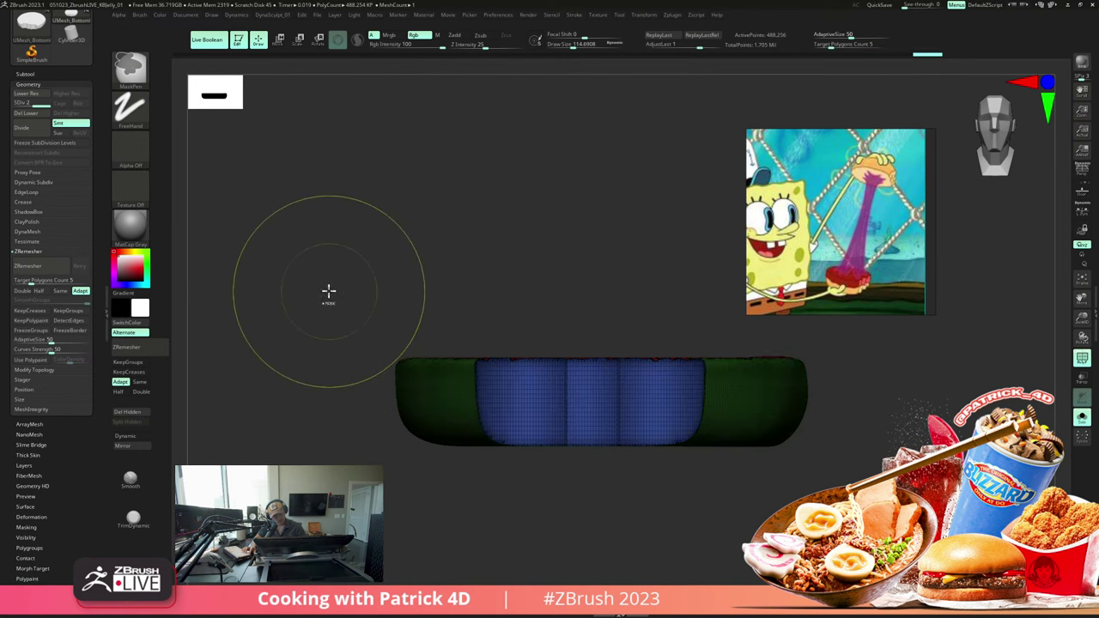
Step: Try a fine surface noise on the bottom bun's bite, with noise scale about 8.4, focal shift 74 and a stronger negative strength
drag(295, 290, 277, 298)
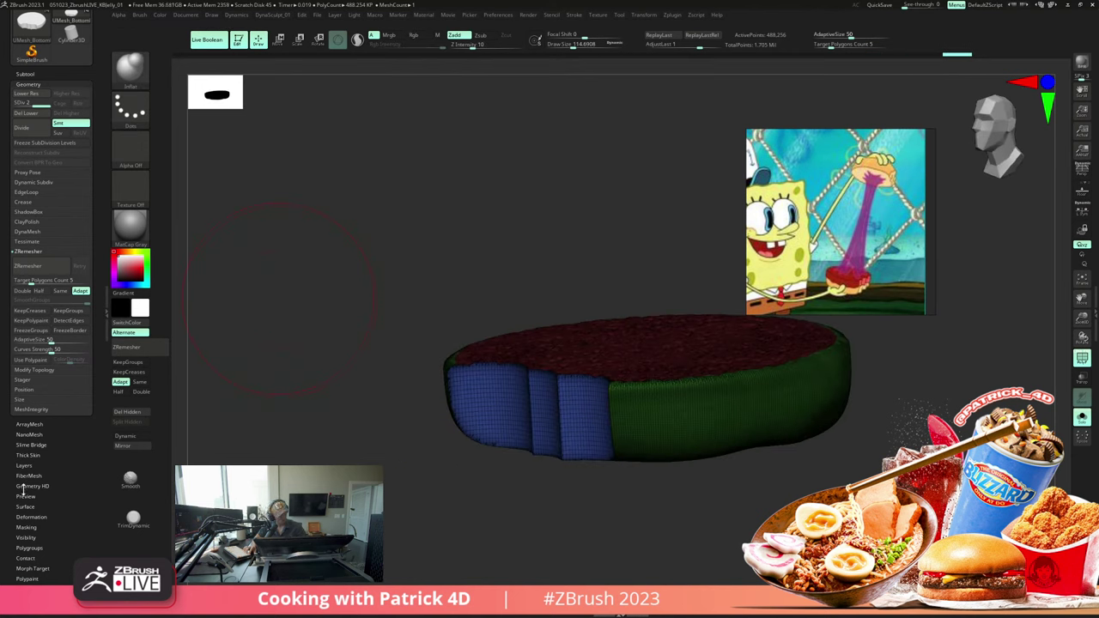
click(25, 507)
click(23, 185)
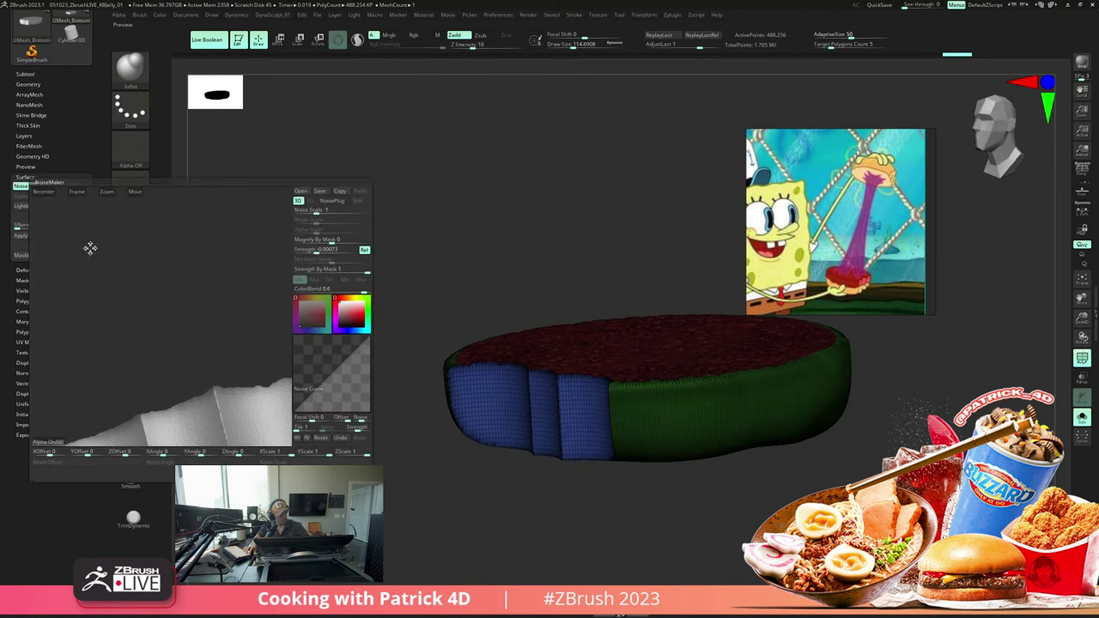
alt+drag(158, 280, 132, 181)
click(333, 212)
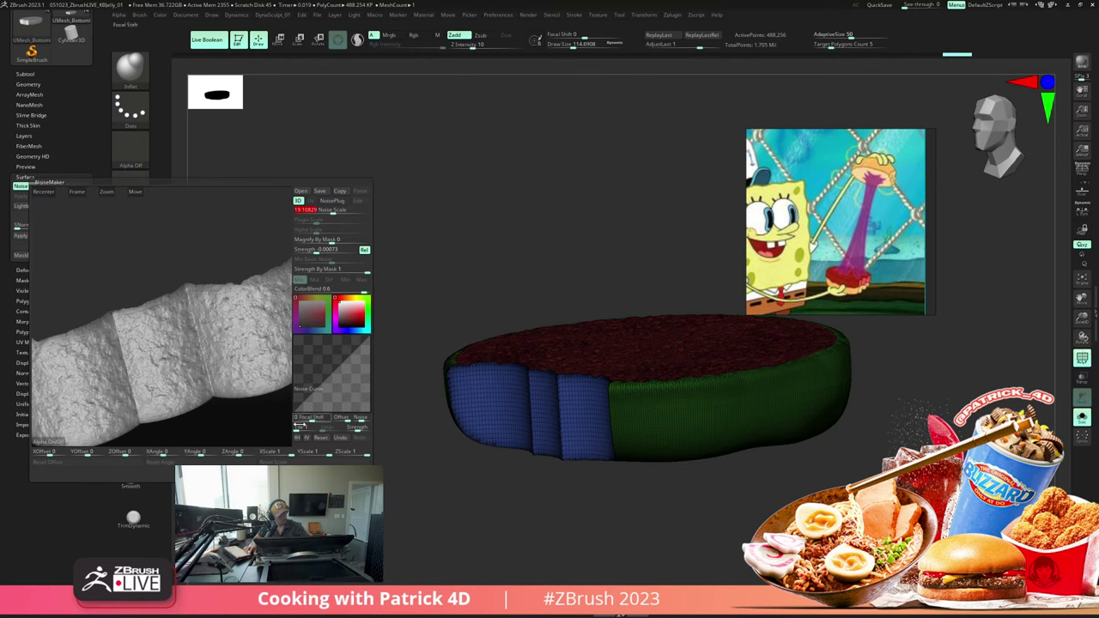
drag(300, 424, 328, 418)
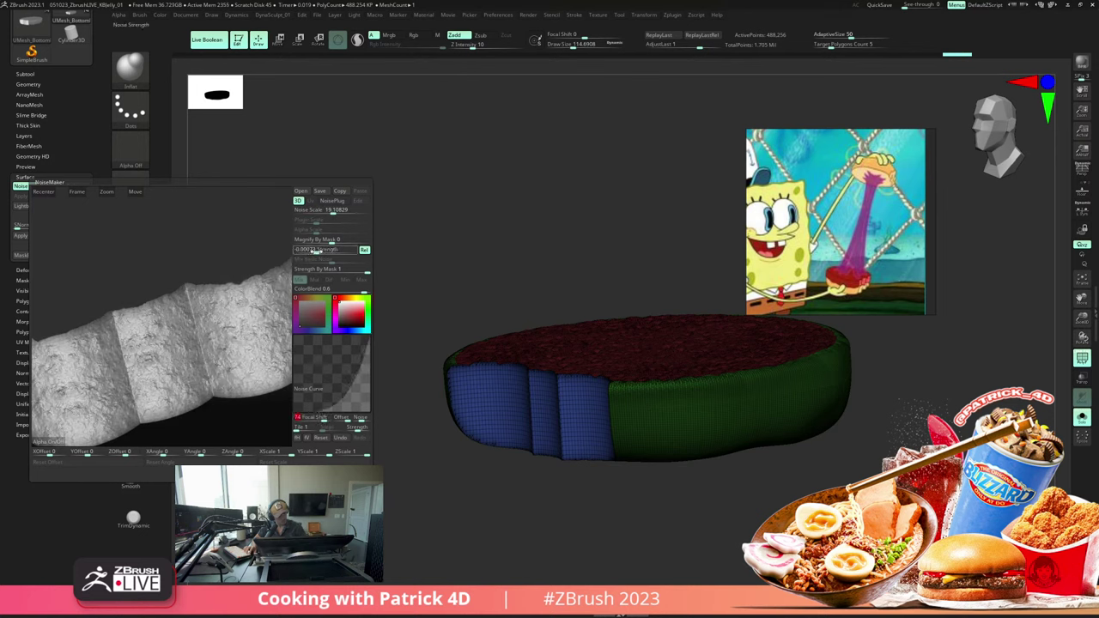
drag(317, 251, 314, 251)
drag(332, 211, 331, 210)
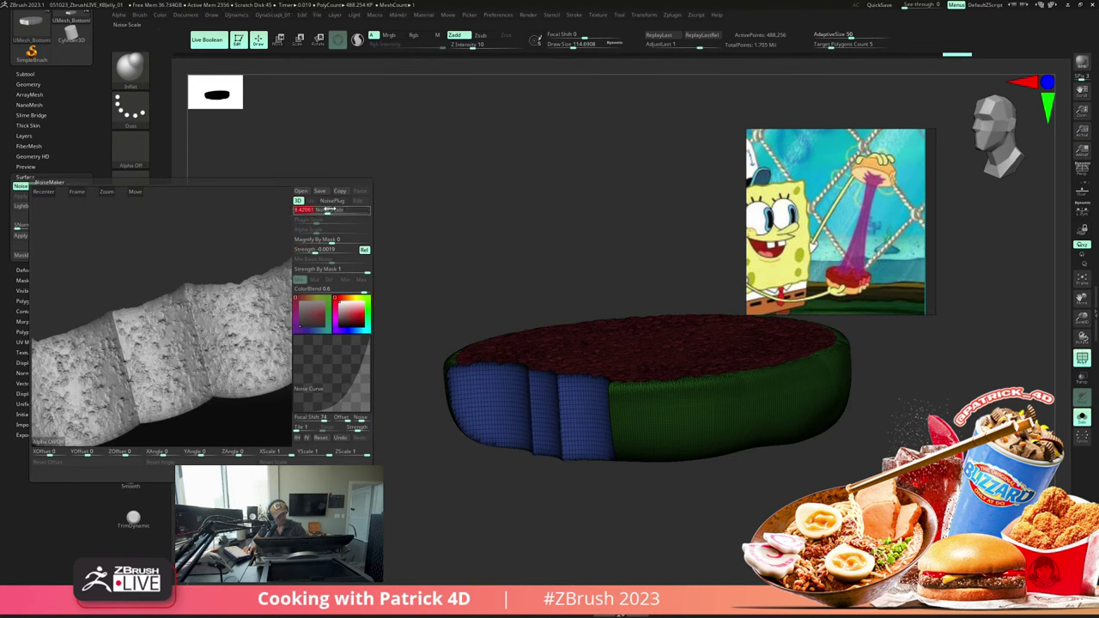
drag(315, 250, 311, 250)
Step: Try to apply the surface noise to the unmasked bite and deflate it slightly with a negative Inflate value
click(163, 471)
click(48, 256)
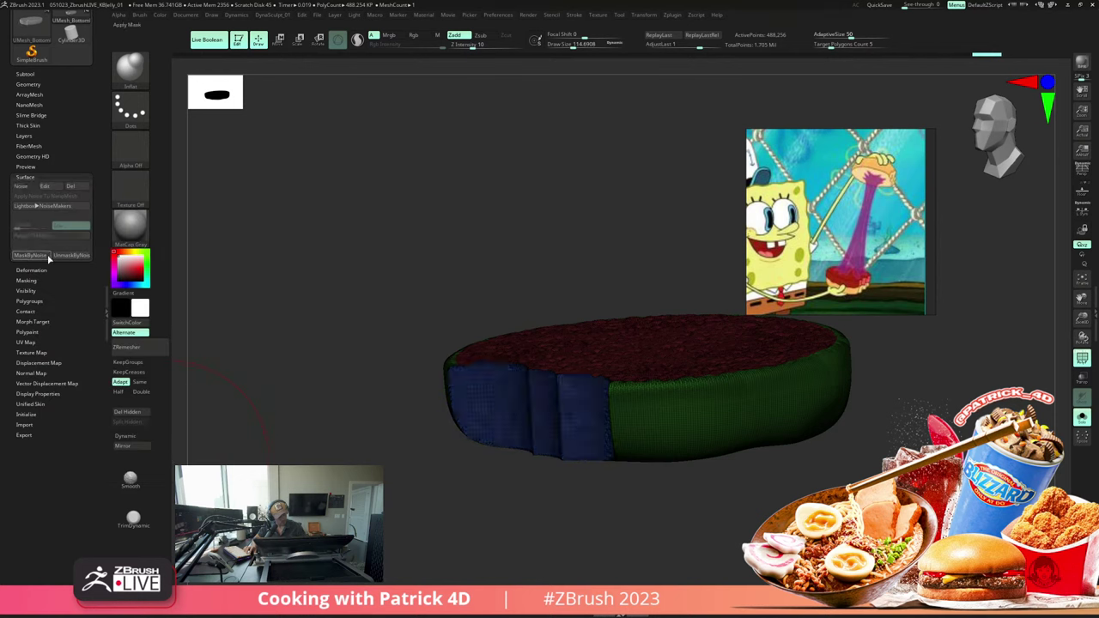
key(d)
drag(290, 302, 285, 302)
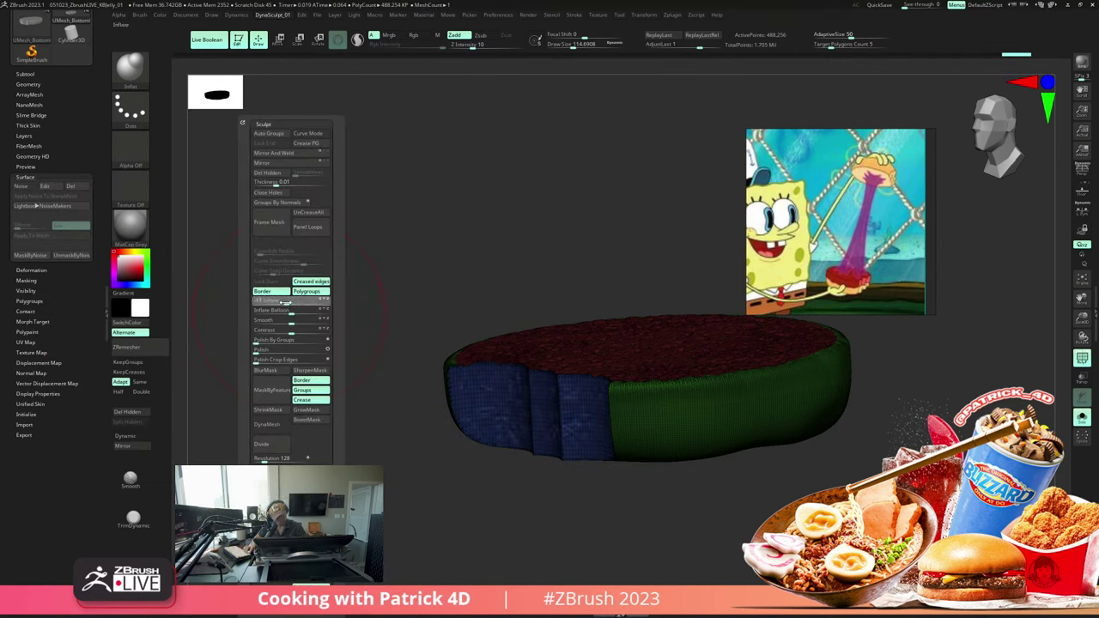
drag(197, 266, 221, 274)
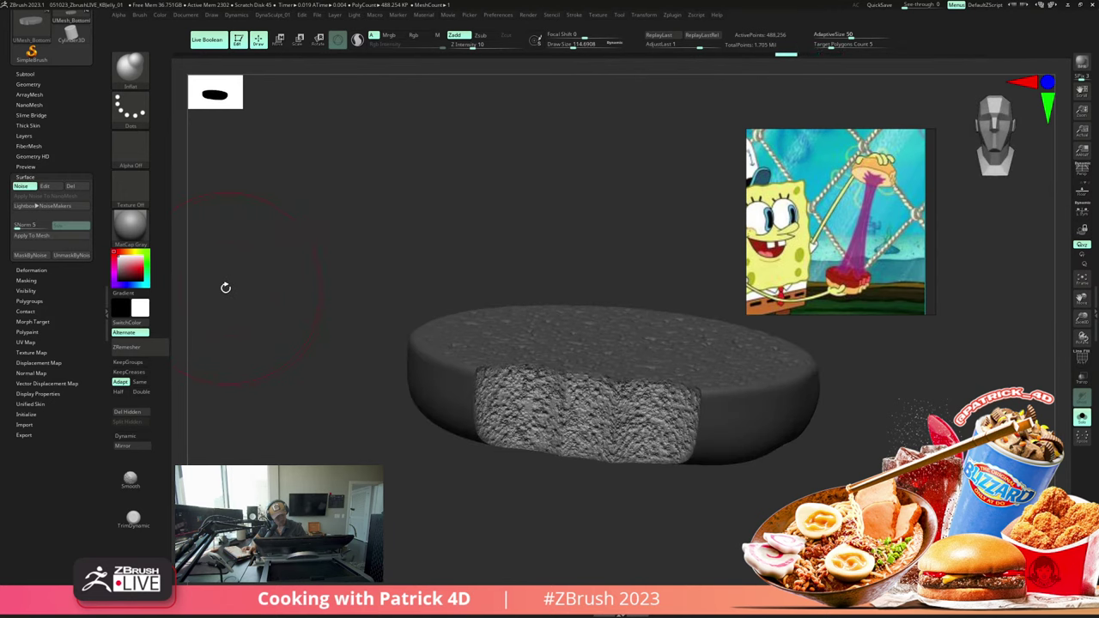
Step: Set the bite's surface noise to scale about 9.01 and strength -0.00447 with a high focal shift, and apply it to the mesh
click(45, 186)
drag(311, 209, 327, 210)
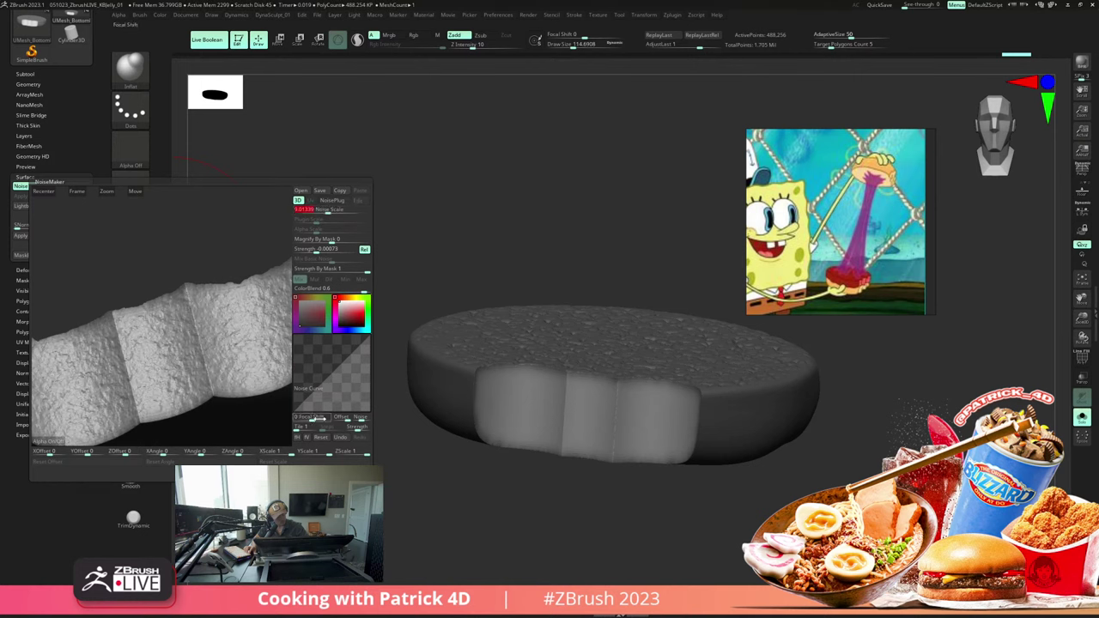
drag(313, 418, 315, 421)
click(310, 249)
drag(310, 249, 314, 250)
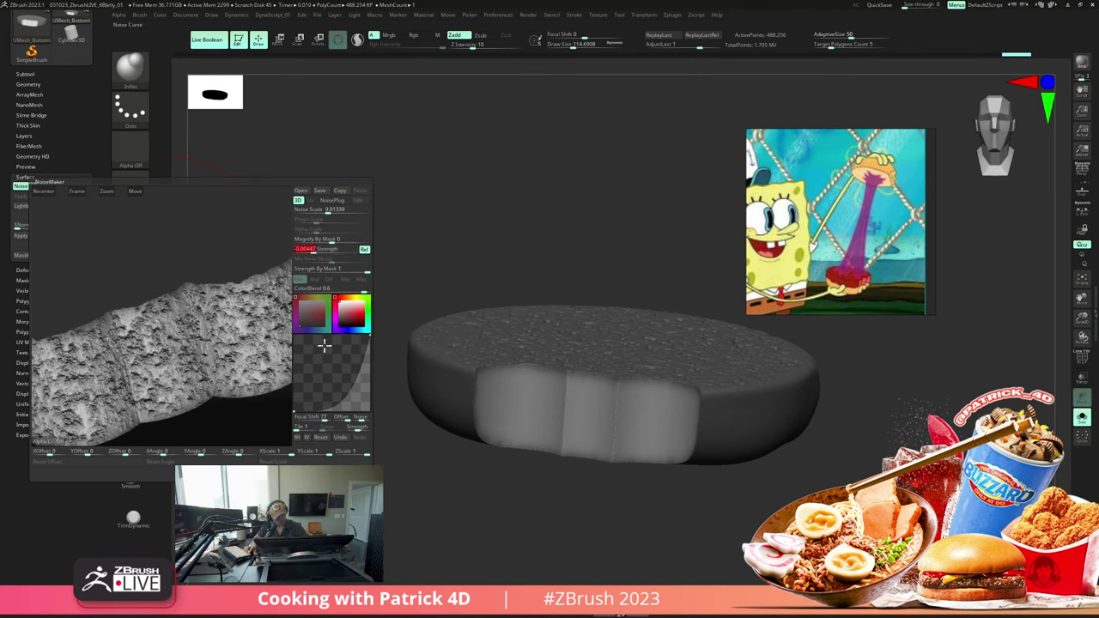
drag(323, 418, 326, 417)
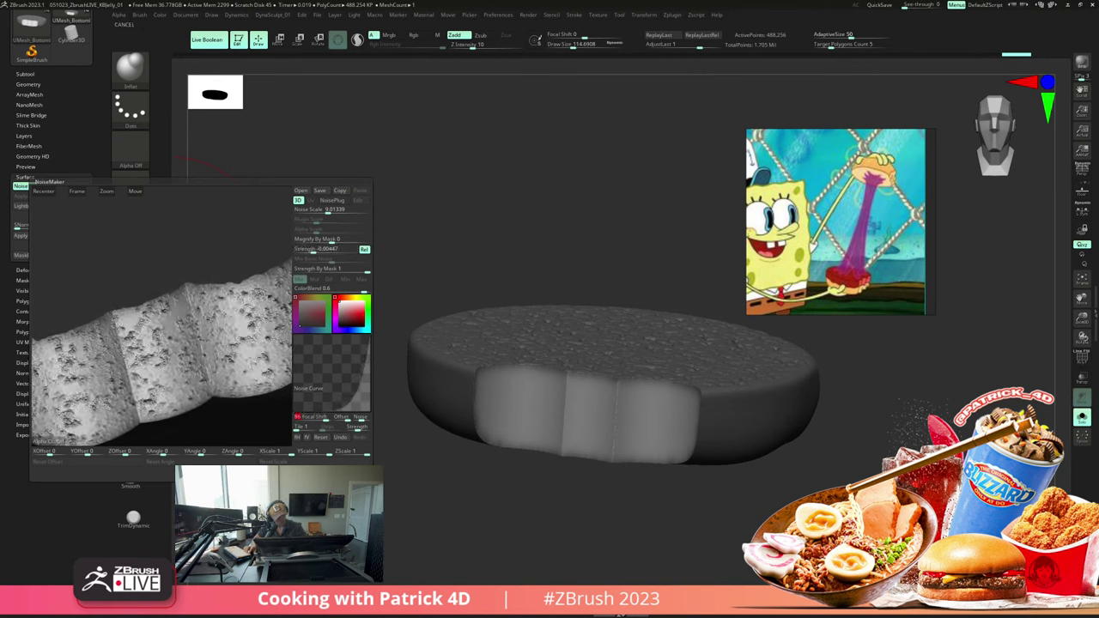
click(185, 469)
click(36, 236)
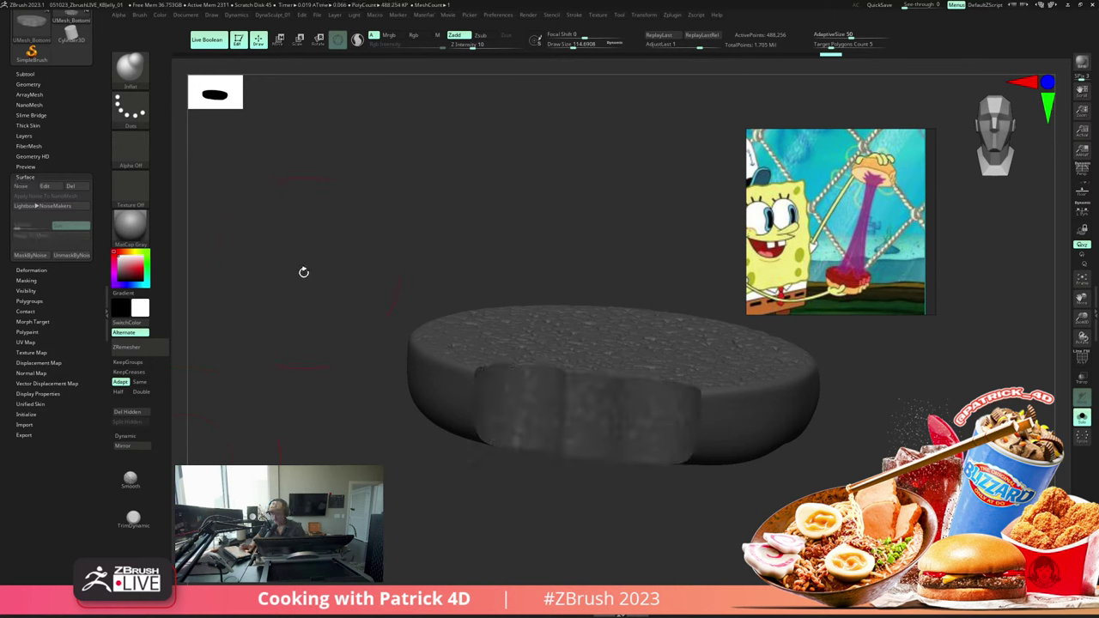
Step: Deflate the noisy bite surface slightly with a negative Inflate value and clear the mask on the bun
key(space)
drag(303, 307, 295, 305)
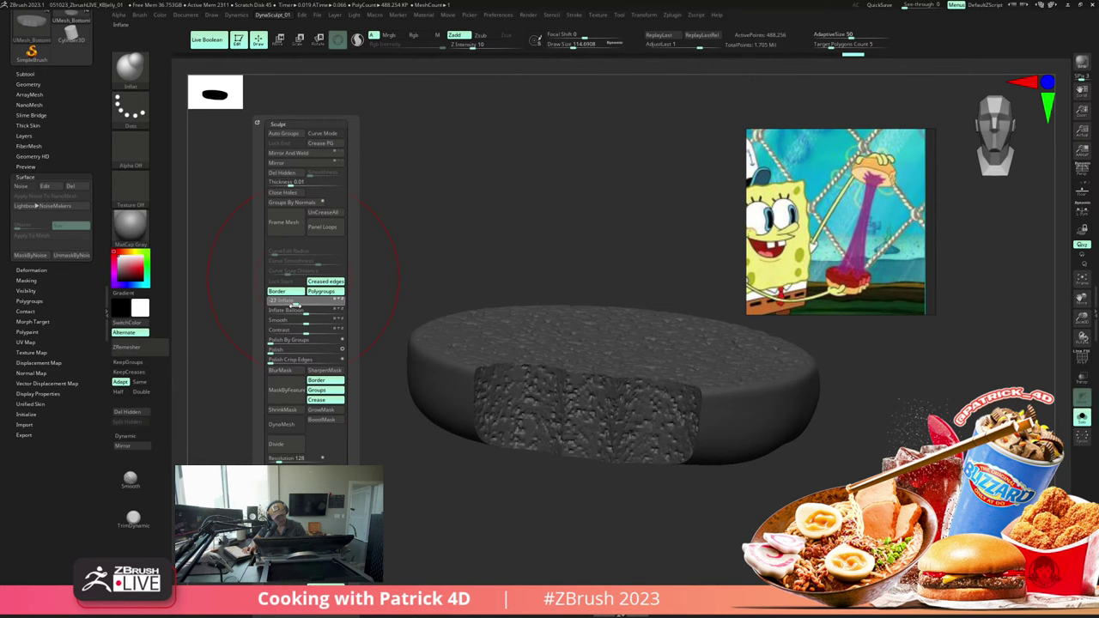
ctrl+drag(206, 221, 217, 209)
key(shift+f)
key(shift+f)
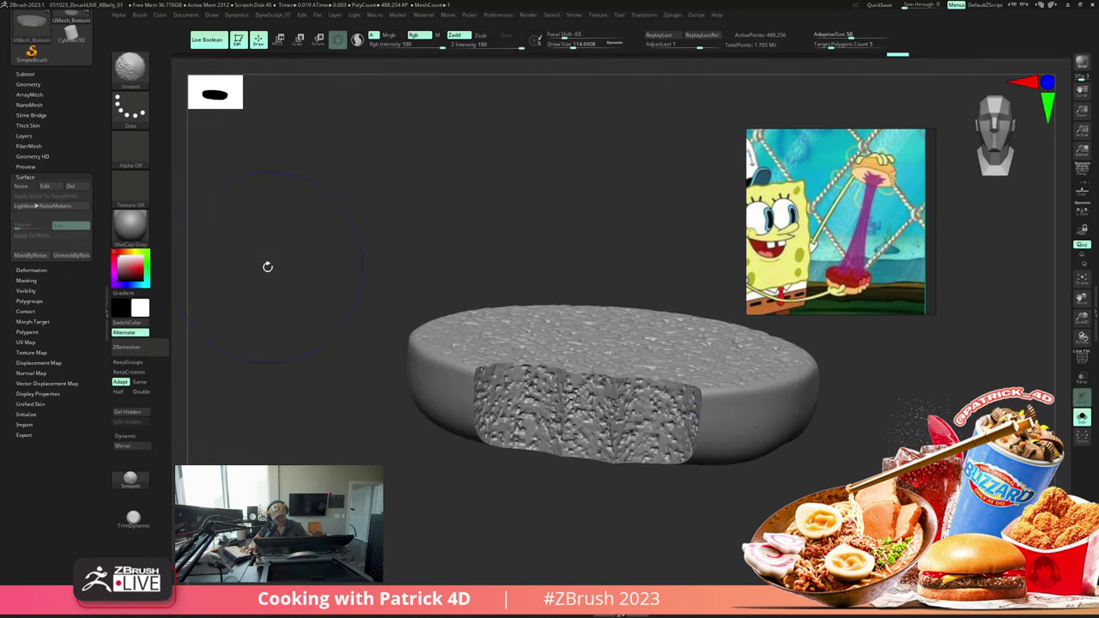
key(shift)
Step: Isolate the bite polygroup, smooth the ridges between its bite marks with a small brush of about 7, and show the whole bun again
ctrl+shift+click(567, 412)
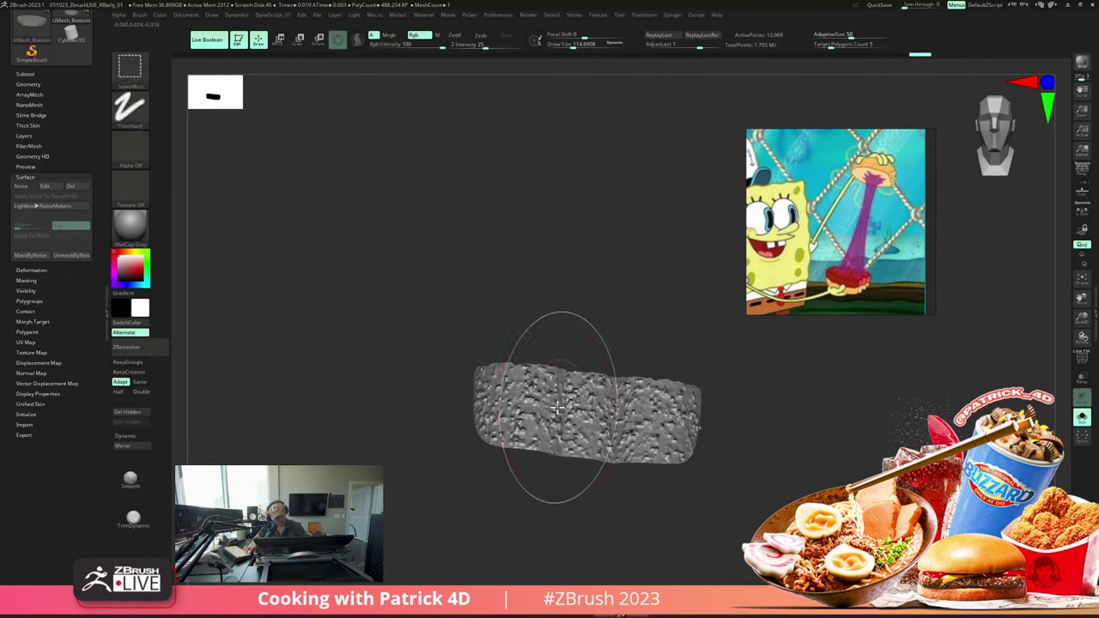
key(s)
drag(554, 410, 541, 410)
key(s)
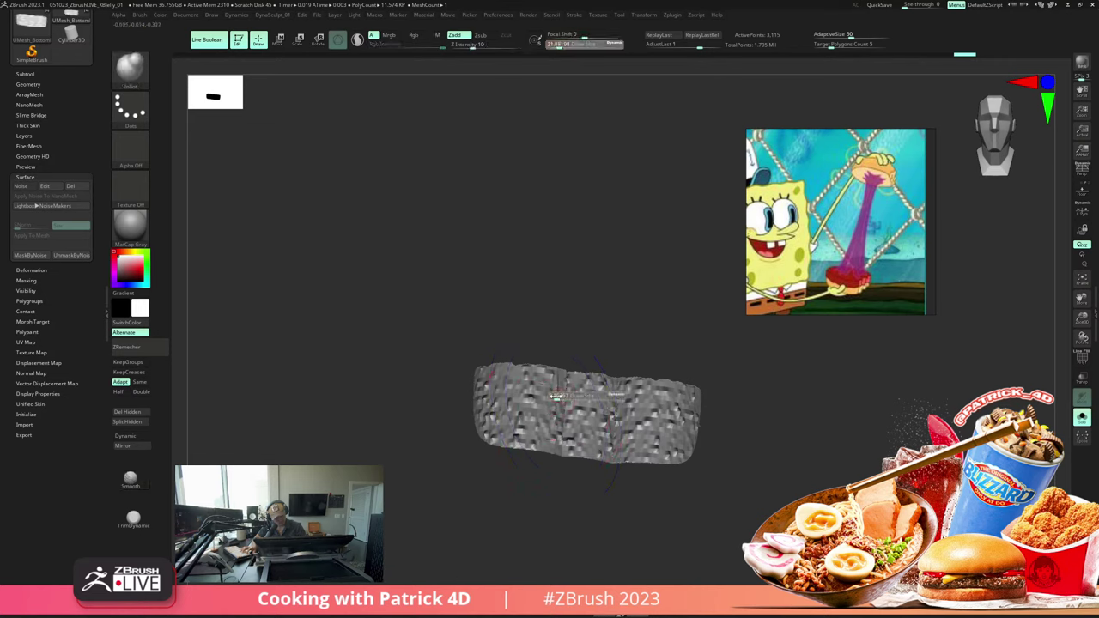
shift+drag(564, 371, 564, 383)
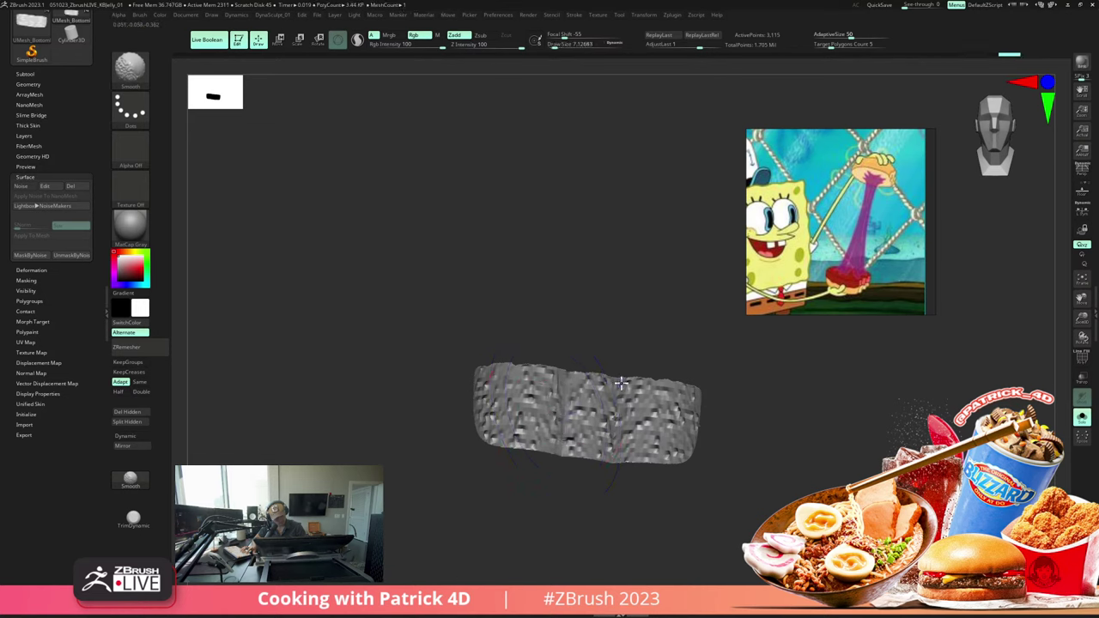
shift+drag(613, 429, 613, 439)
ctrl+shift+click(359, 279)
key(ctrl+z)
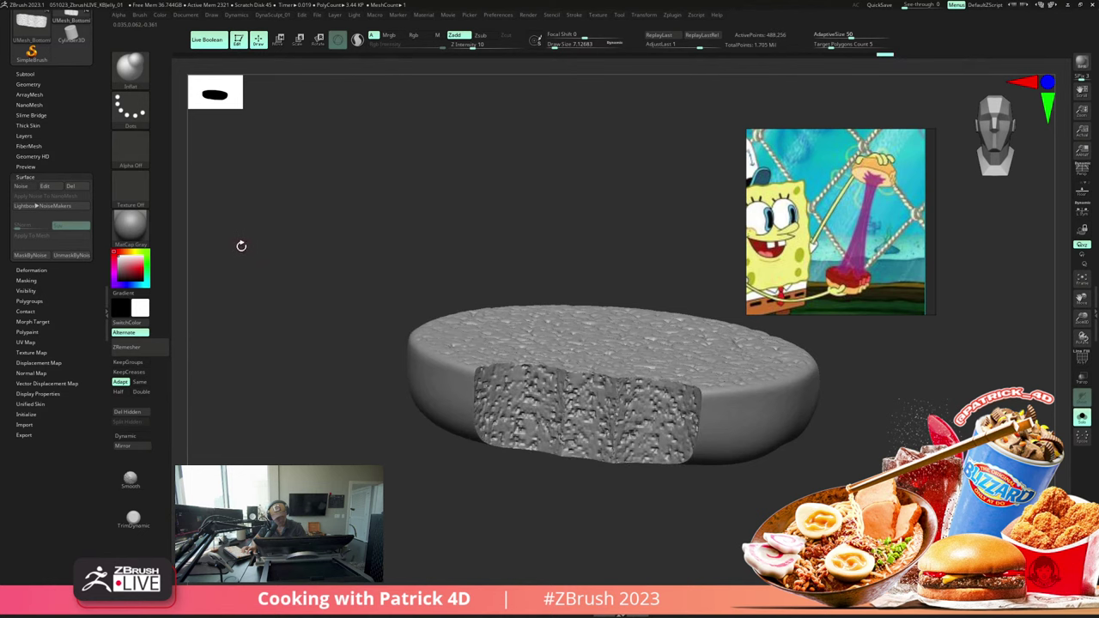
Step: Turn off solo on the bottom bun to show the whole burger, and return to the plain shaded view without polyframe
mouse_move(241, 246)
alt+mouse_down()
mouse_move(266, 277)
mouse_move(260, 270)
alt+mouse_up()
key(shift+f)
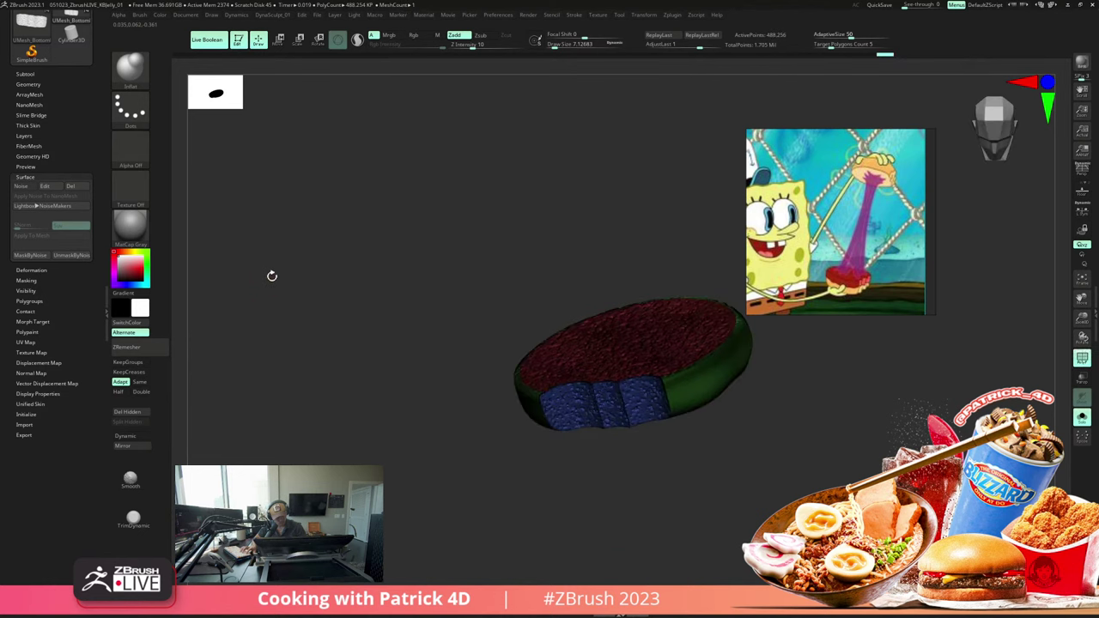
key(f)
drag(267, 308, 183, 198)
key(shift+f)
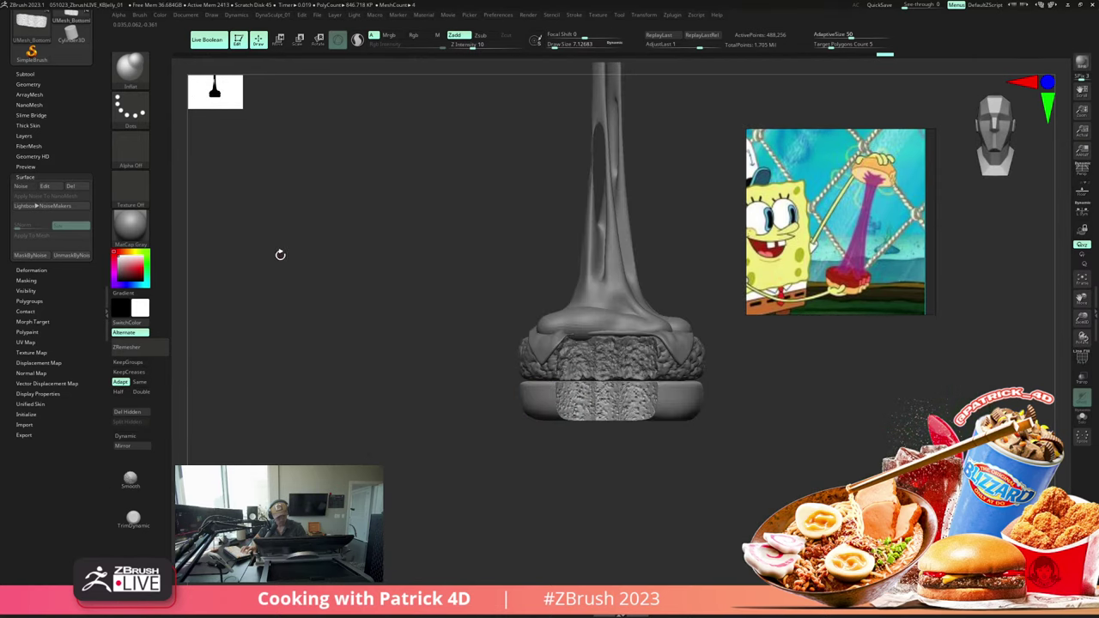
drag(280, 252, 370, 328)
Step: Select the jelly and pull a long drip down over the patty's bite to the bottom bun using SnakeHook at draw size about 65
alt+click(541, 295)
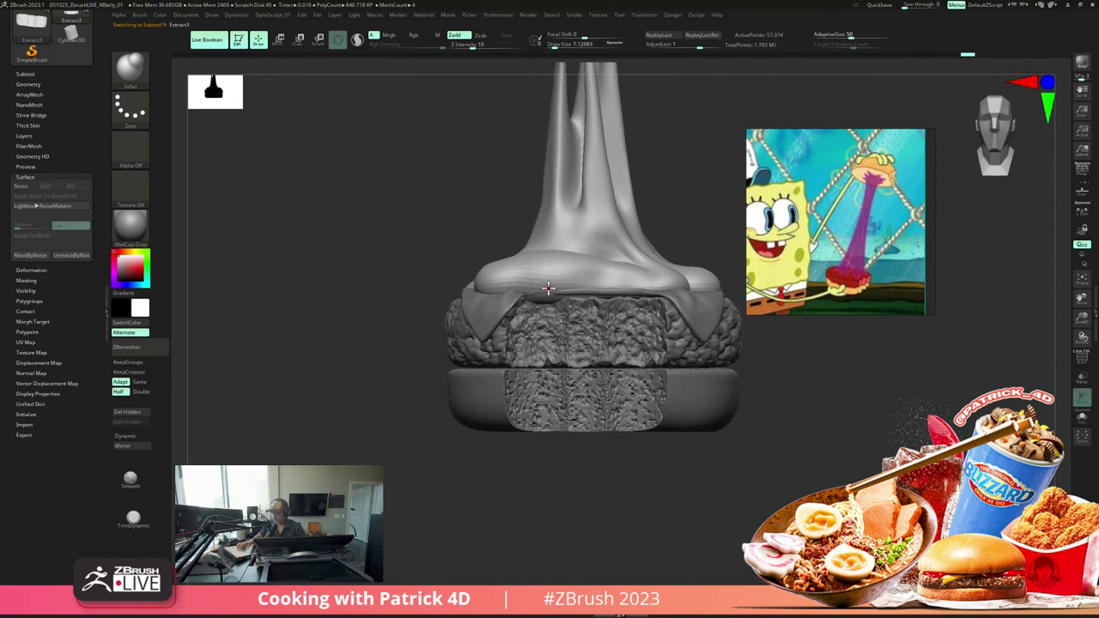
key(b)
key(s)
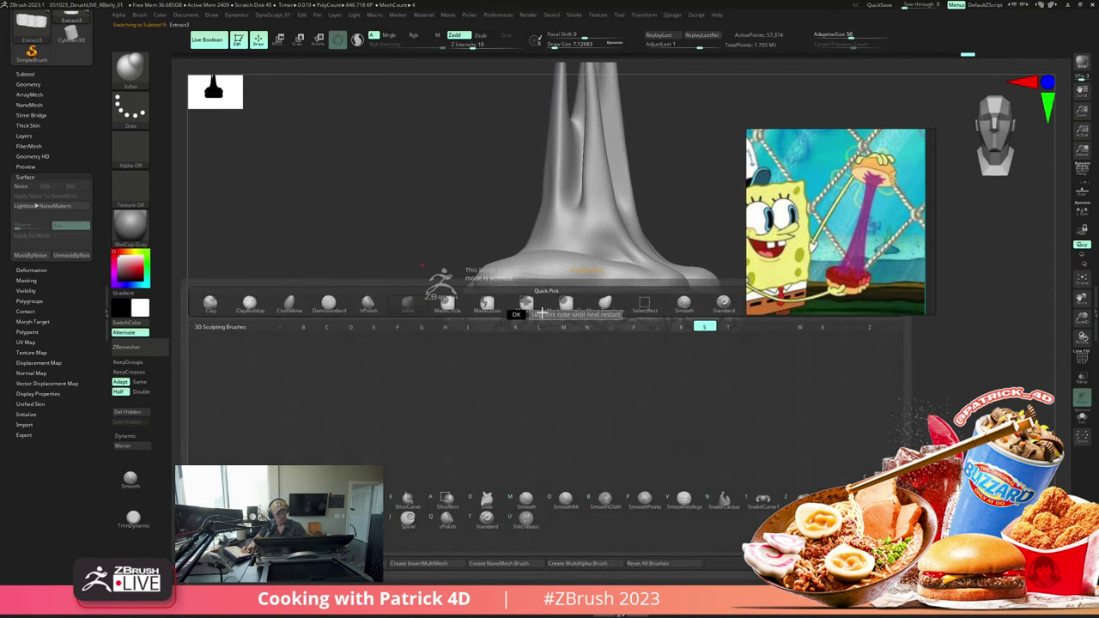
key(h)
key(s)
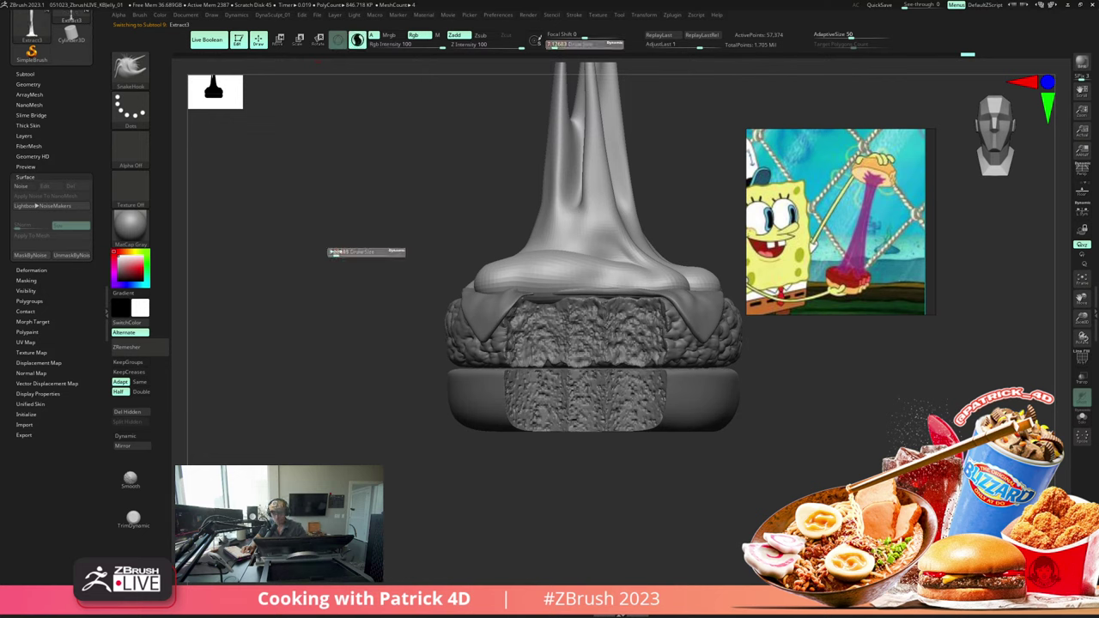
drag(539, 291, 541, 397)
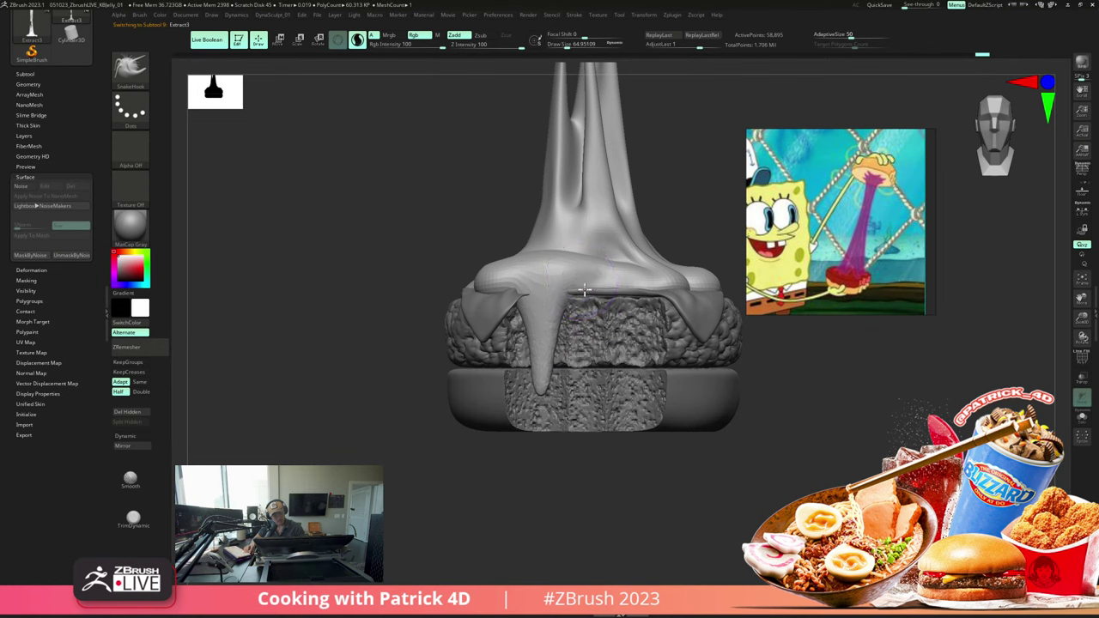
Step: Temporarily hide the geometry blocking the view from above and pull the jelly's front edge outward over the bite with SnakeHook
mouse_move(373, 215)
mouse_down()
mouse_move(580, 290)
mouse_move(412, 221)
mouse_move(458, 284)
mouse_move(518, 276)
mouse_move(535, 293)
mouse_up()
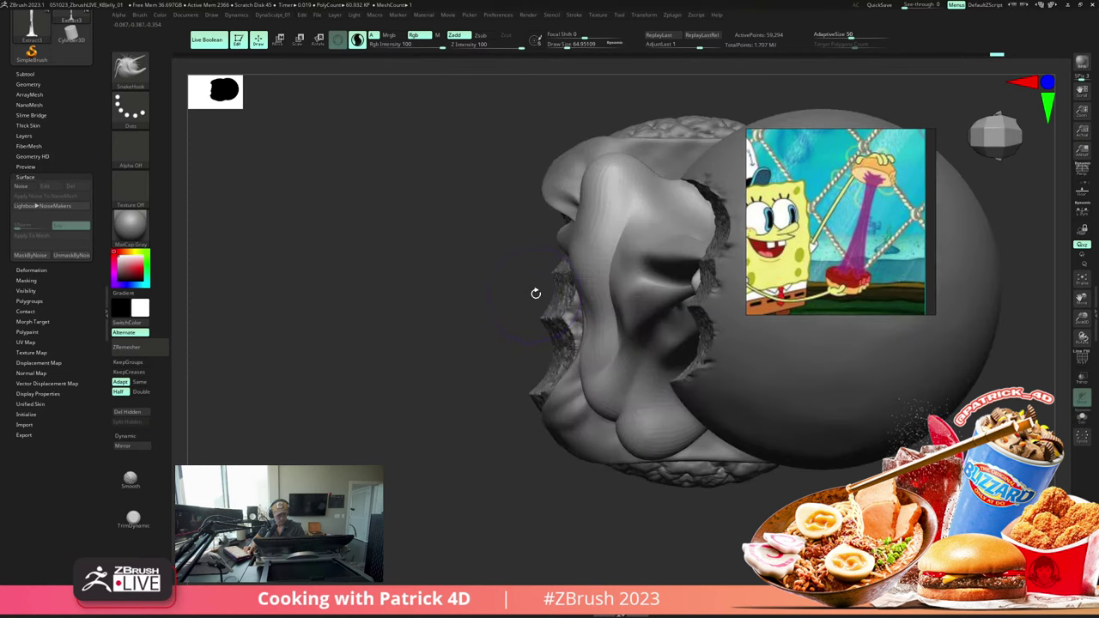
mouse_move(484, 264)
shift+mouse_down()
mouse_move(471, 204)
mouse_move(475, 246)
mouse_move(505, 263)
mouse_move(450, 242)
mouse_move(486, 231)
shift+mouse_up()
ctrl+shift+click(589, 284)
mouse_move(355, 223)
mouse_down()
mouse_move(279, 198)
mouse_move(259, 216)
mouse_move(286, 210)
mouse_up()
ctrl+shift+click(274, 239)
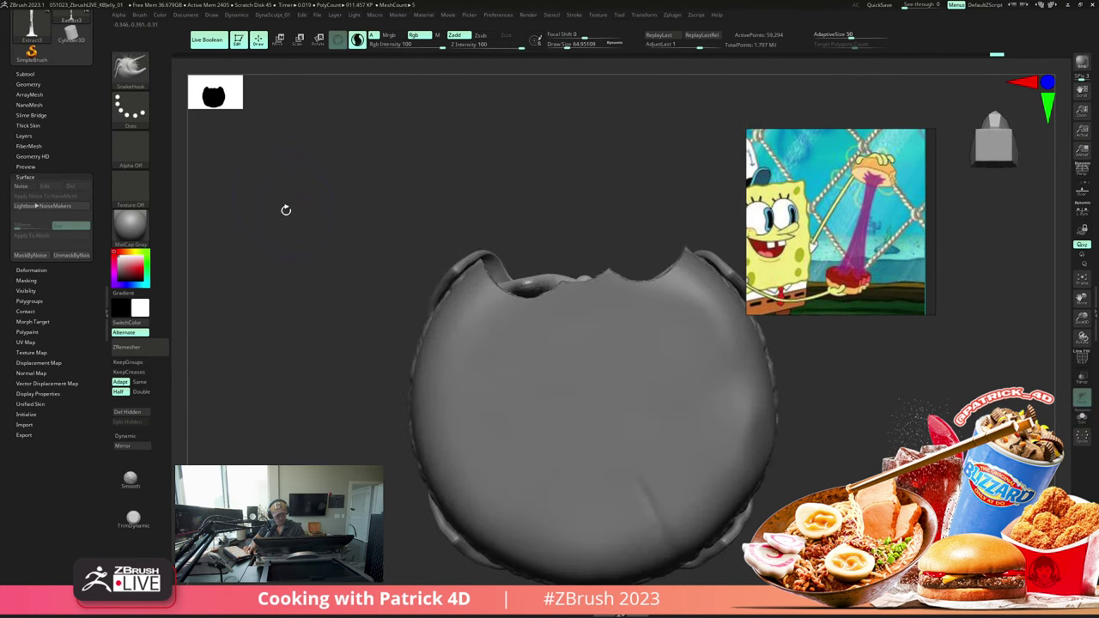
drag(582, 272, 583, 268)
click(451, 195)
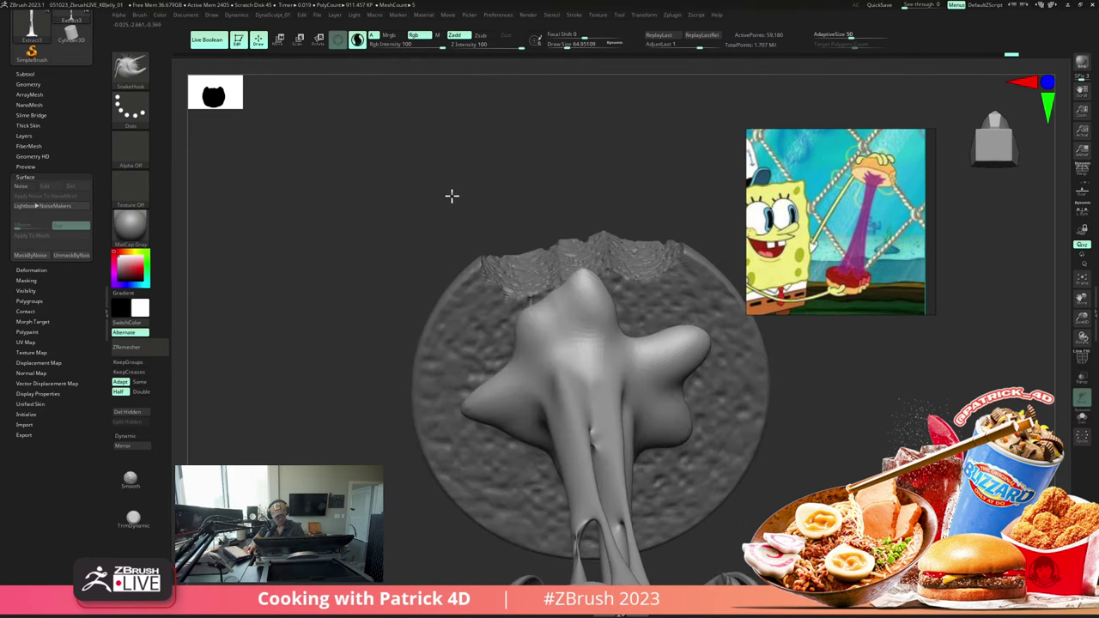
ctrl+shift+click(452, 192)
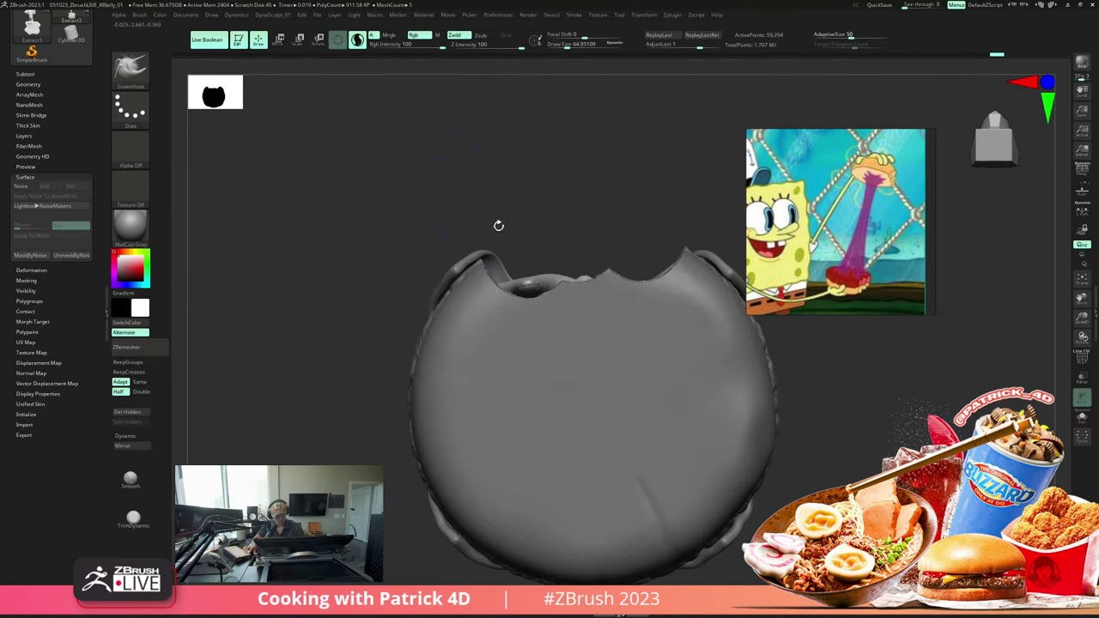
drag(569, 278, 570, 280)
shift+drag(447, 194, 445, 249)
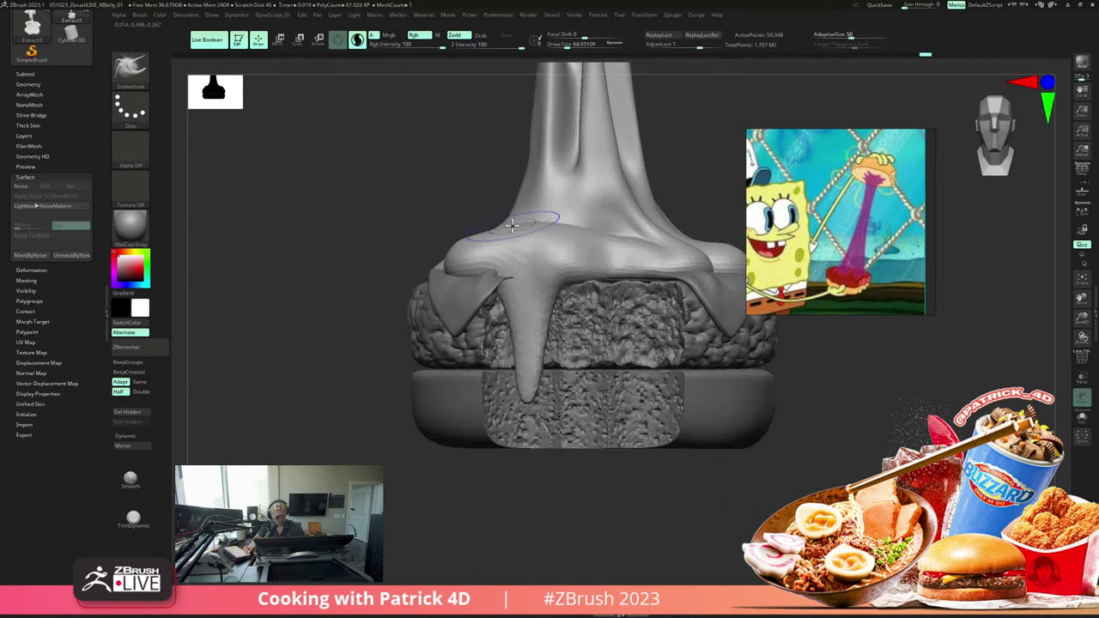
Step: Pull the jelly's rim beside the long drip outward and down over the patty's bite
mouse_move(377, 184)
mouse_down()
mouse_move(329, 232)
mouse_move(384, 231)
mouse_up()
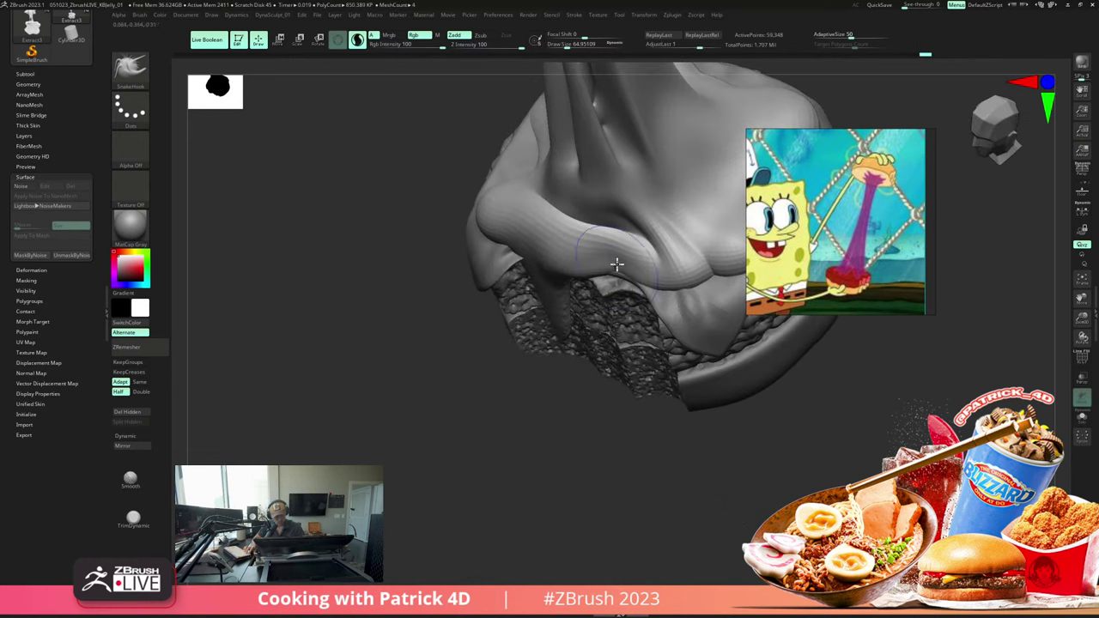
drag(616, 265, 606, 280)
shift+drag(398, 229, 402, 210)
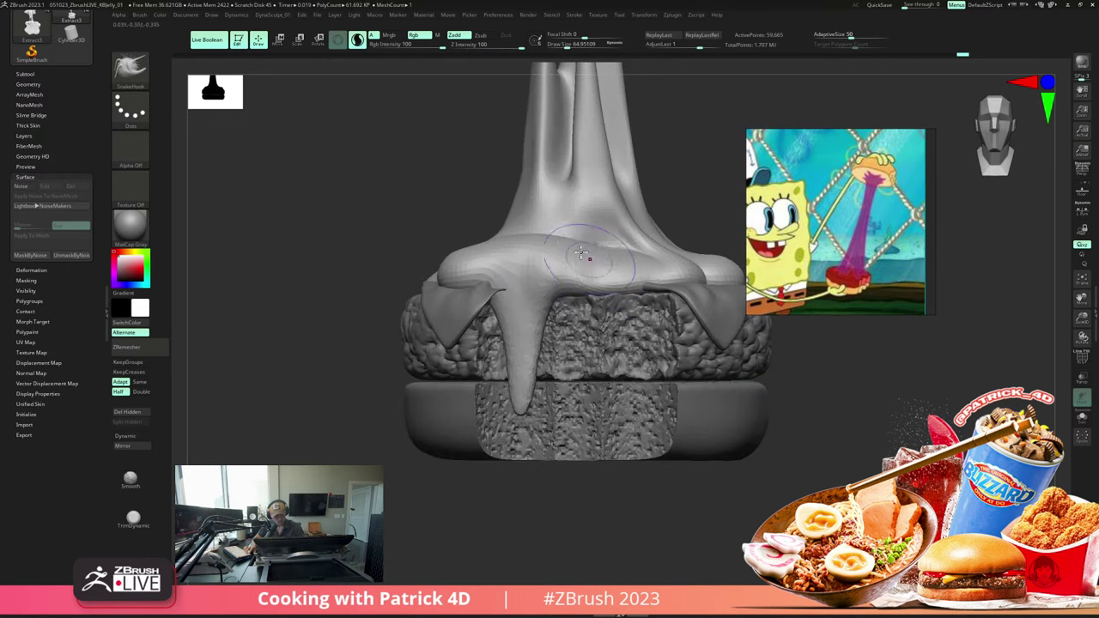
drag(589, 257, 588, 254)
mouse_move(396, 182)
shift+mouse_down()
mouse_move(314, 172)
mouse_move(400, 243)
shift+mouse_up()
Step: Pull a shorter second drip down over the middle of the patty's bite and shape the jelly edge around it, with draw size about 34
mouse_move(609, 295)
mouse_down()
mouse_move(410, 226)
mouse_move(412, 197)
mouse_up()
key(s)
mouse_move(571, 311)
mouse_down()
mouse_move(558, 311)
mouse_move(571, 382)
mouse_up()
drag(606, 301, 639, 307)
drag(547, 297, 547, 313)
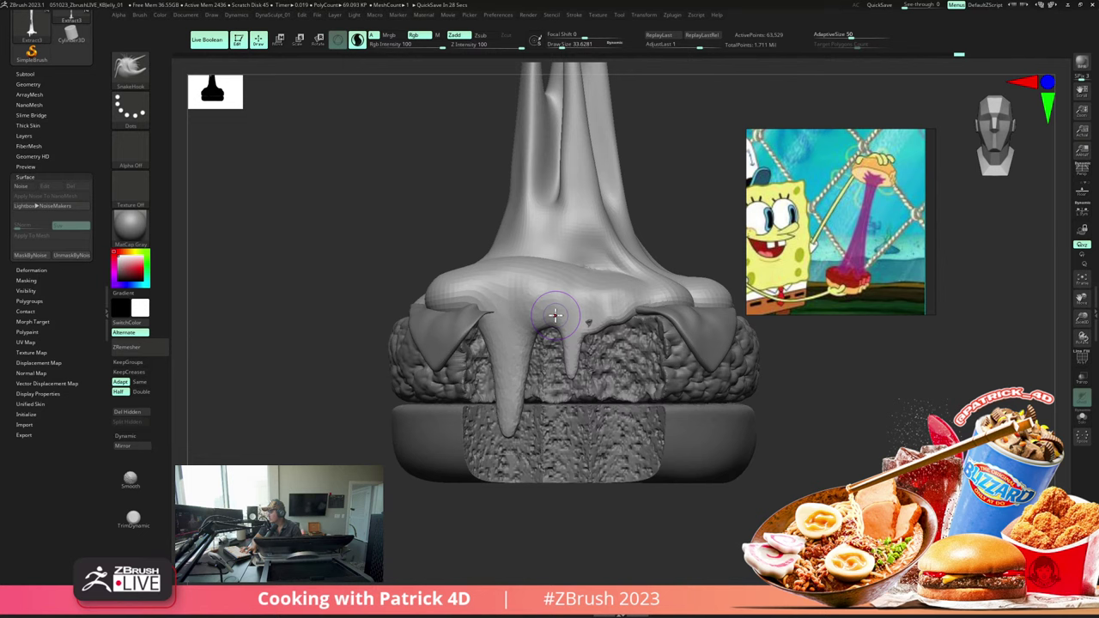
Step: Pull the jelly edge between the two drips further down over the patty
key(bracketright)
key(bracketright)
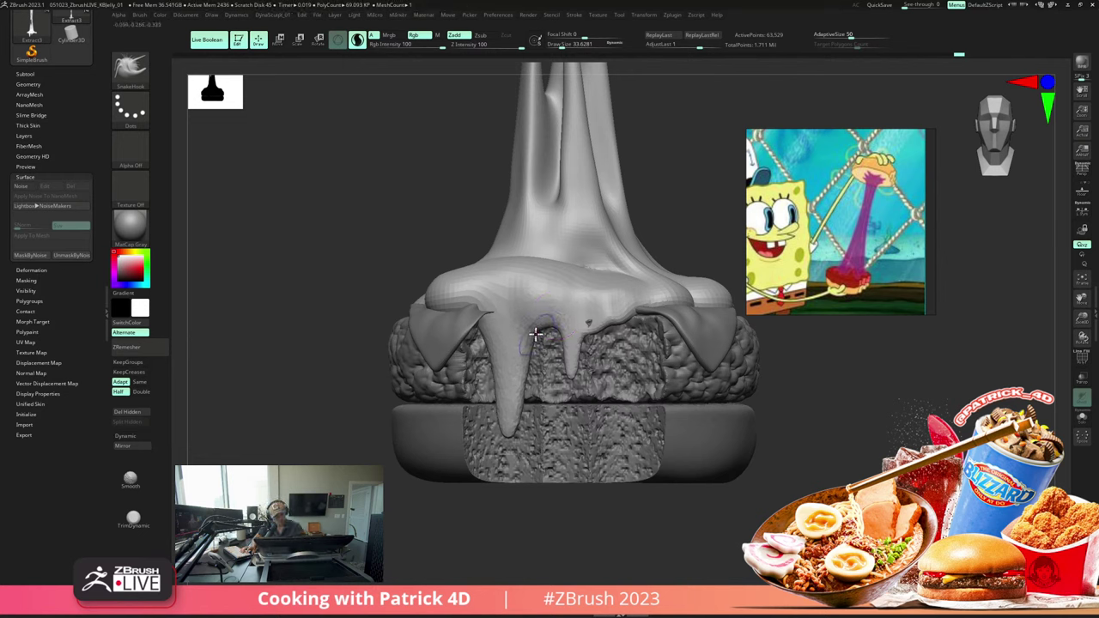
drag(541, 321, 606, 404)
Step: Pull a thin drip from beside the short one down onto the bottom bun, using SnakeHook at draw size about 27
key(s)
click(588, 322)
key(ctrl+z)
key(ctrl+z)
drag(596, 341, 592, 439)
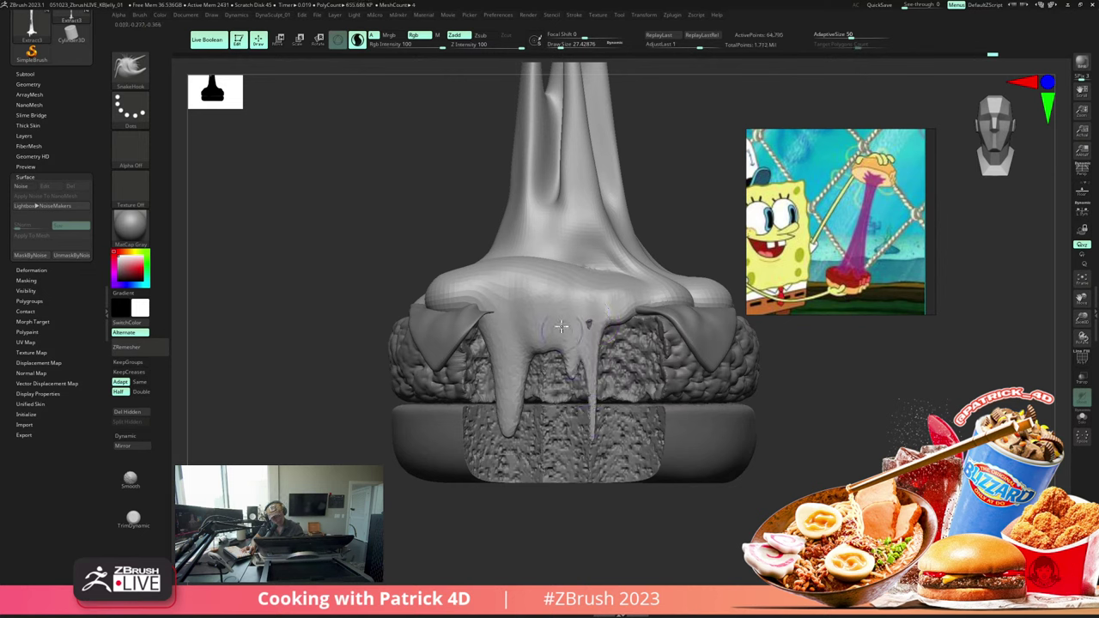
mouse_move(397, 216)
mouse_down()
mouse_move(358, 241)
mouse_move(581, 318)
mouse_move(640, 290)
mouse_up()
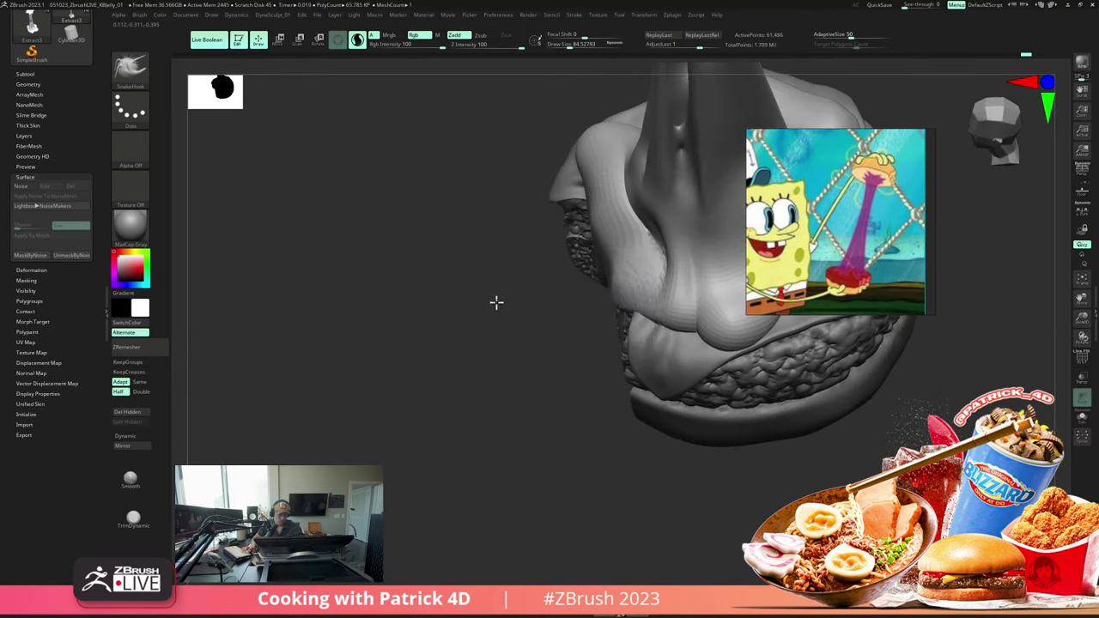
Step: Pull a short drip down from the jelly edge beside the thin drip, using SnakeHook at draw size about 38
shift+drag(495, 302, 415, 247)
key(s)
drag(618, 314, 610, 315)
drag(618, 314, 619, 426)
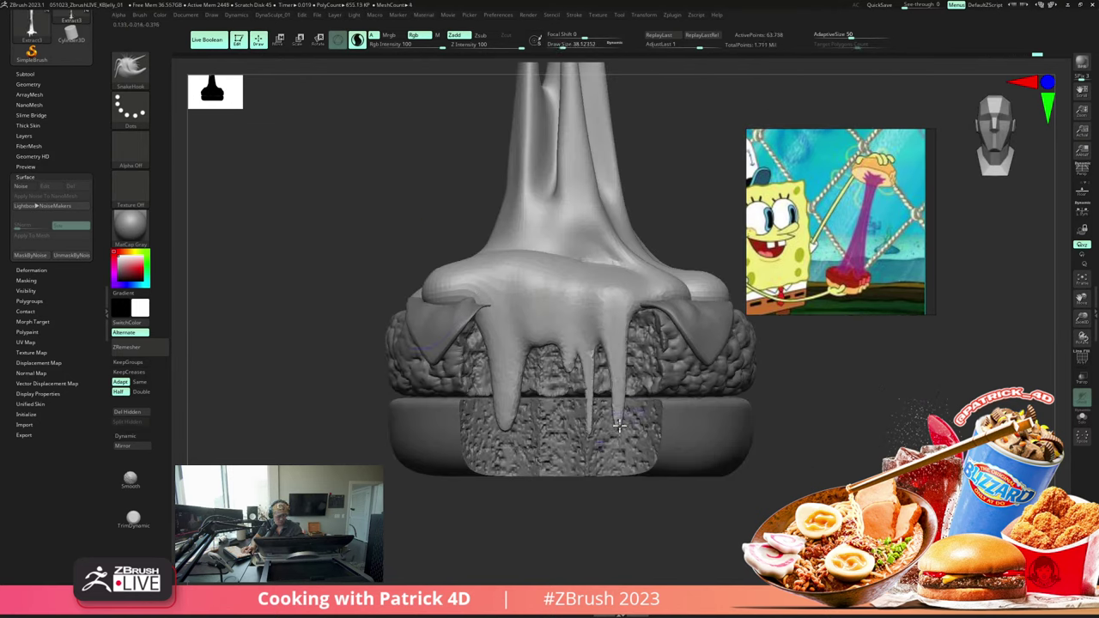
key(ctrl+z)
drag(610, 315, 610, 342)
drag(613, 320, 609, 335)
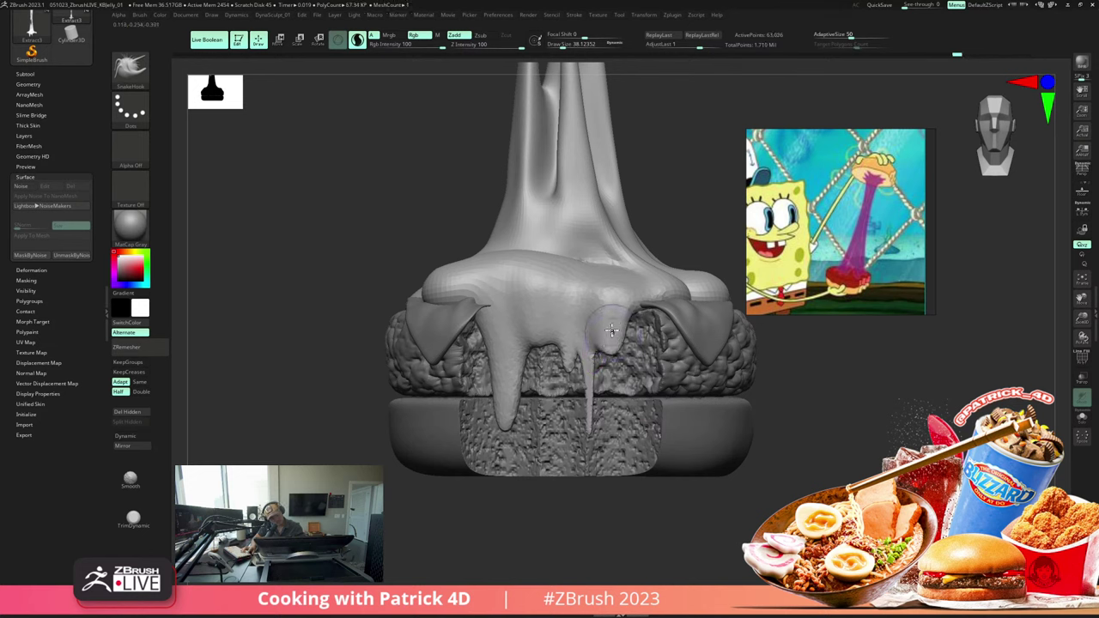
drag(544, 313, 545, 332)
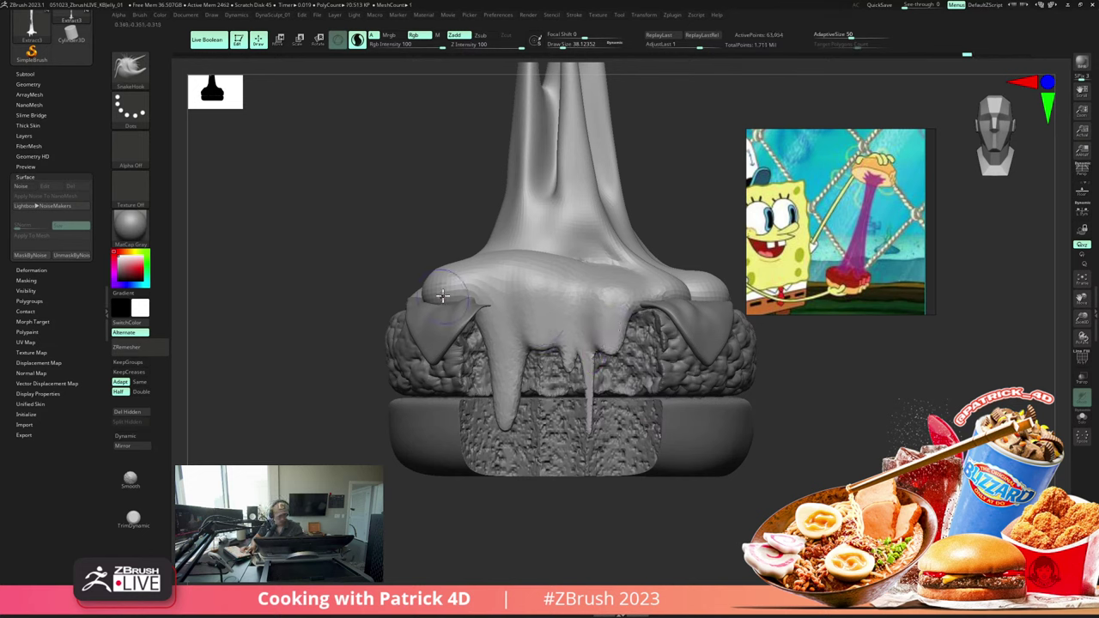
alt+drag(311, 244, 351, 269)
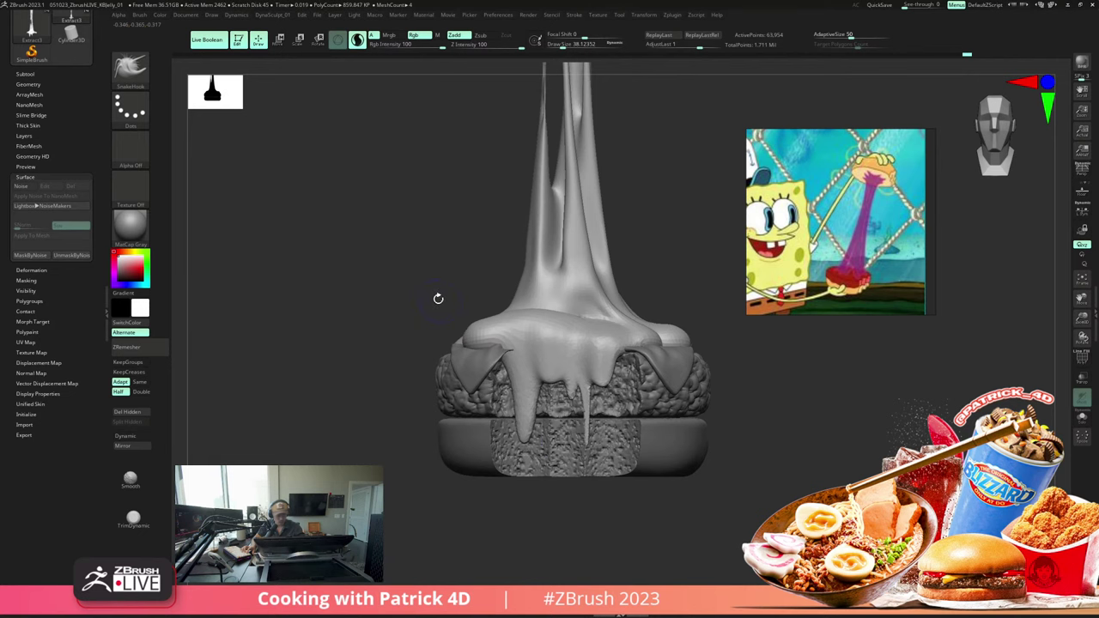
Step: Swell the ends of the thin, short and long jelly drips with the Inflate brush, enlarging it to about 77 for the long one
key(b)
key(i)
key(n)
drag(586, 433, 586, 436)
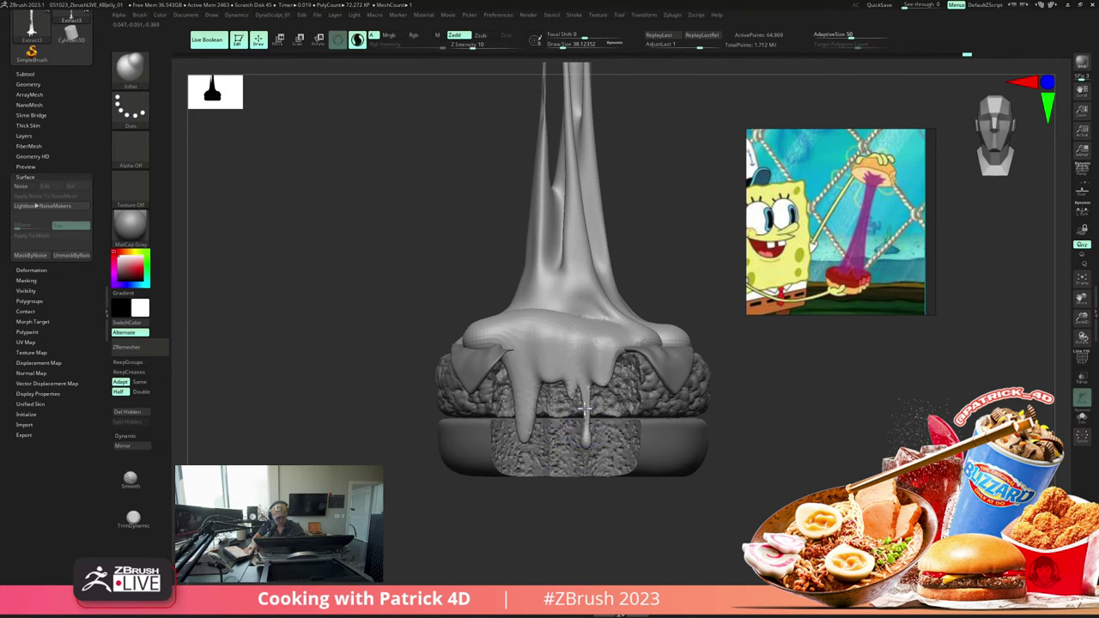
drag(571, 387, 519, 440)
key(bracketright)
key(bracketright)
key(bracketright)
key(bracketright)
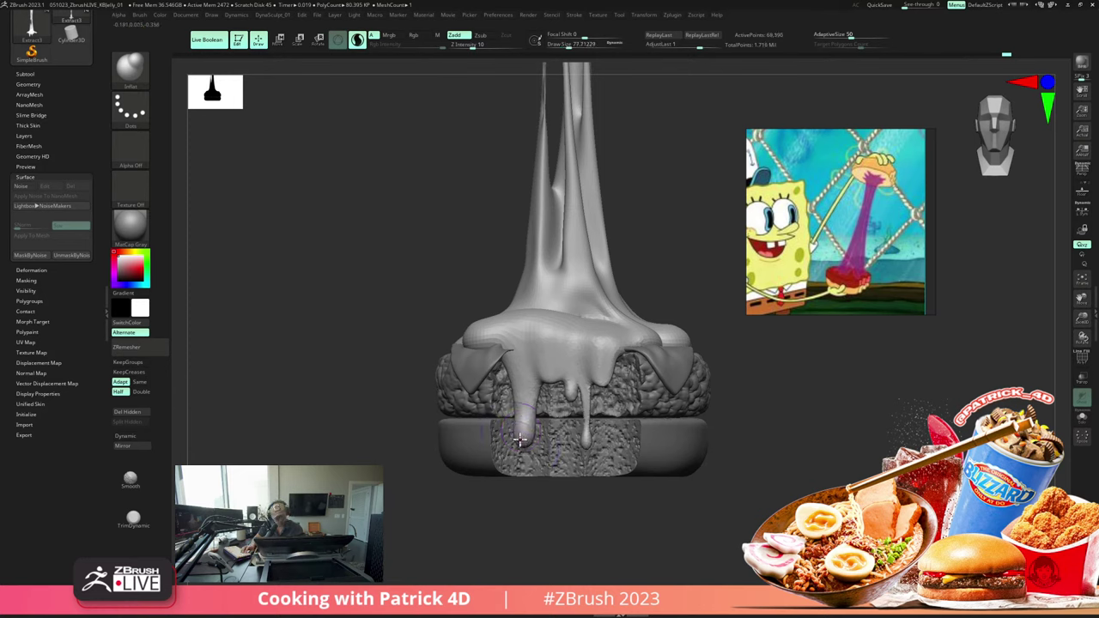
Step: Puff up the jelly rim on both sides of the drips with the Inflate brush at draw size about 111
mouse_move(426, 263)
mouse_down()
mouse_move(338, 264)
mouse_move(415, 294)
mouse_up()
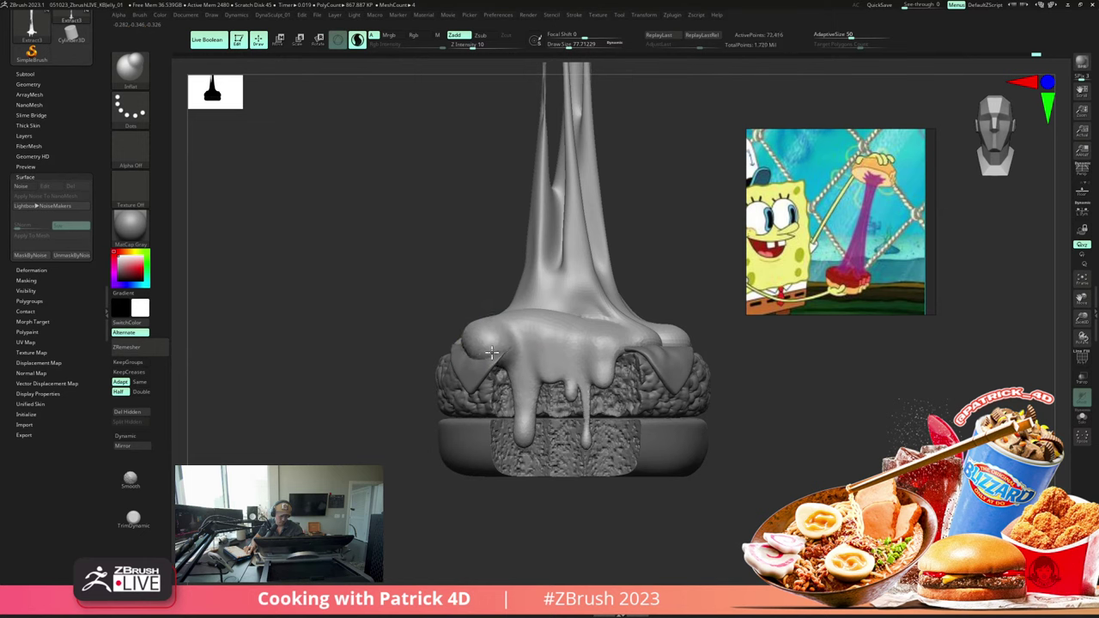
drag(491, 353, 488, 353)
mouse_move(408, 292)
mouse_down()
mouse_move(318, 273)
mouse_move(395, 289)
mouse_up()
key(ctrl+z)
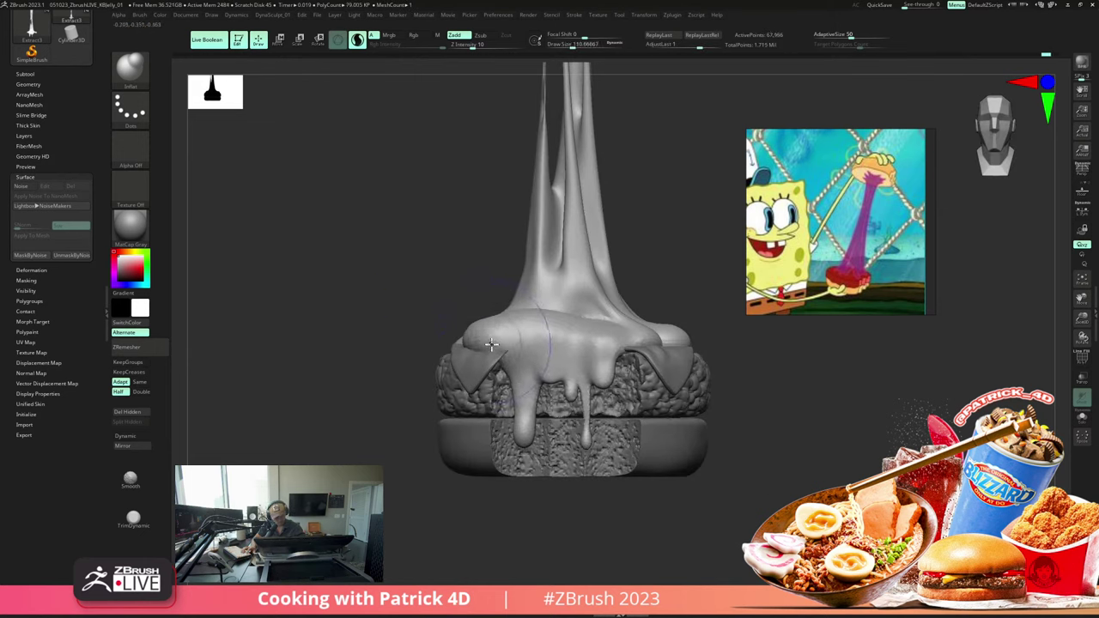
drag(492, 345, 477, 337)
drag(425, 252, 433, 285)
drag(631, 315, 628, 305)
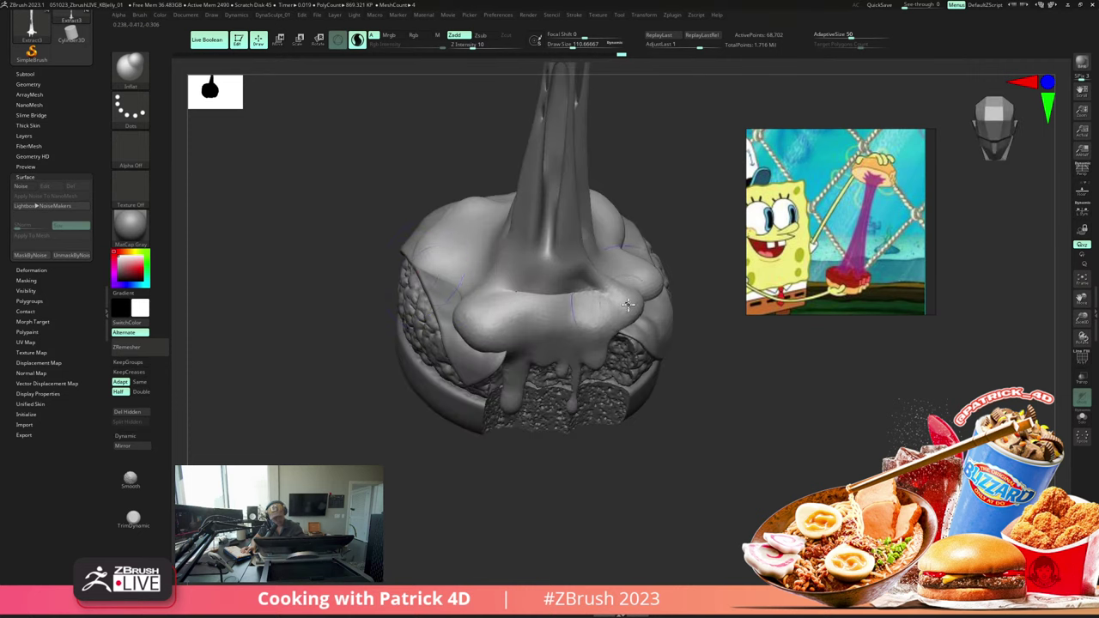
Step: Inflate the jelly lobes around the side and back of the patty at draw size about 111
shift+drag(225, 236, 298, 217)
drag(464, 324, 534, 310)
key(ctrl+z)
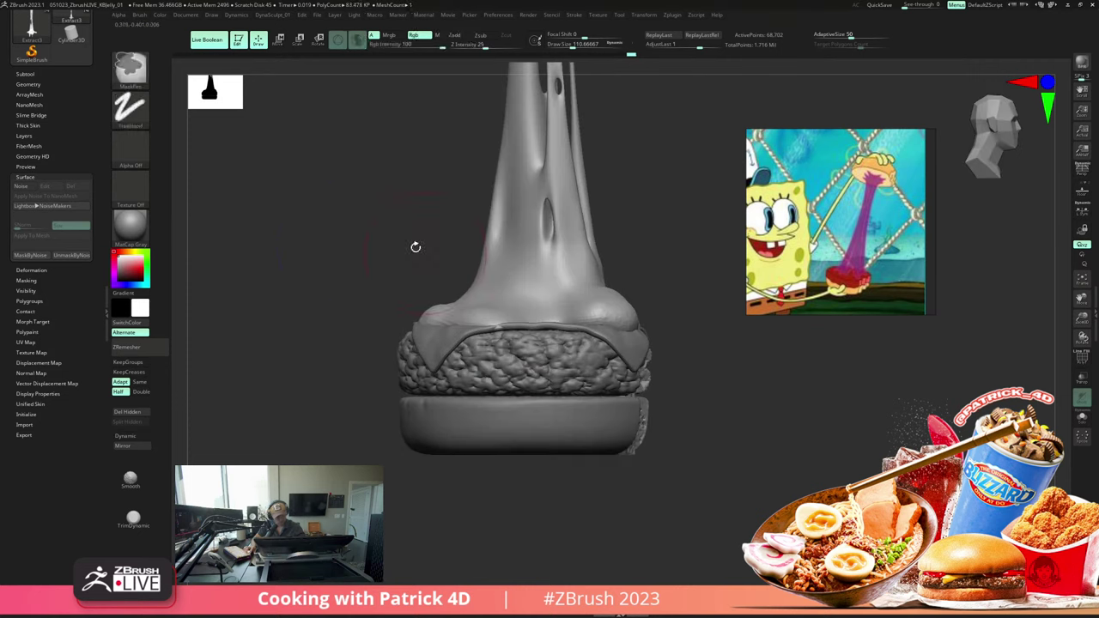
mouse_move(416, 247)
mouse_down()
mouse_move(407, 299)
mouse_move(517, 305)
mouse_move(441, 290)
mouse_move(440, 303)
mouse_up()
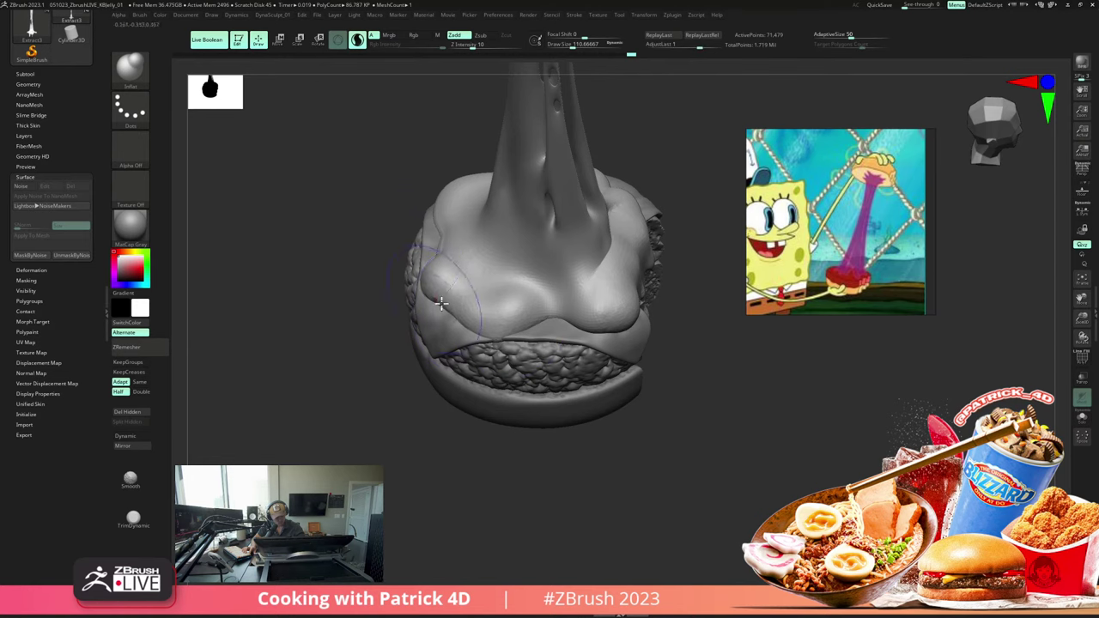
drag(315, 231, 378, 292)
drag(428, 223, 422, 258)
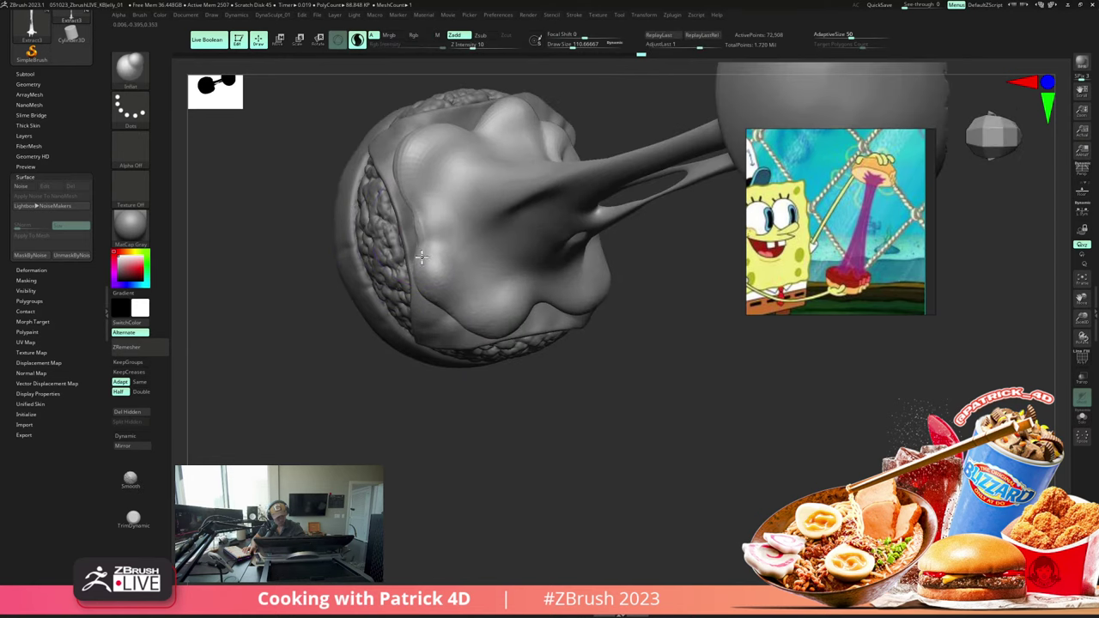
drag(417, 193, 428, 147)
Step: Try to thicken the thin jelly strand beside the large gap in the column
mouse_move(296, 215)
shift+mouse_down()
mouse_move(267, 160)
mouse_move(280, 181)
shift+mouse_up()
mouse_move(308, 249)
mouse_down()
mouse_move(273, 227)
mouse_move(248, 164)
mouse_move(296, 234)
mouse_move(301, 207)
mouse_up()
click(299, 203)
alt+drag(301, 207, 311, 263)
click(309, 252)
mouse_move(465, 256)
shift+mouse_down()
mouse_move(447, 229)
mouse_move(426, 71)
shift+mouse_up()
mouse_move(300, 225)
alt+mouse_down()
mouse_move(294, 179)
mouse_move(328, 273)
mouse_move(366, 243)
alt+mouse_up()
key(ctrl+z)
drag(455, 253, 459, 269)
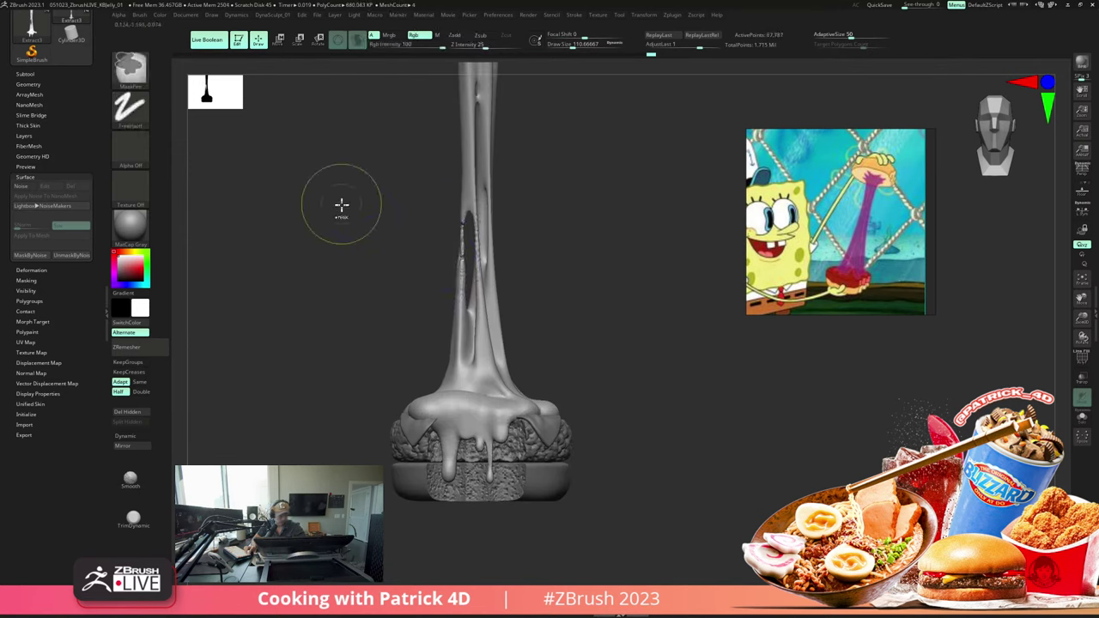
key(ctrl+z)
Step: Remesh the jelly with ZRemesher using the Half and Adapt options
alt+drag(342, 205, 332, 209)
drag(298, 393, 302, 348)
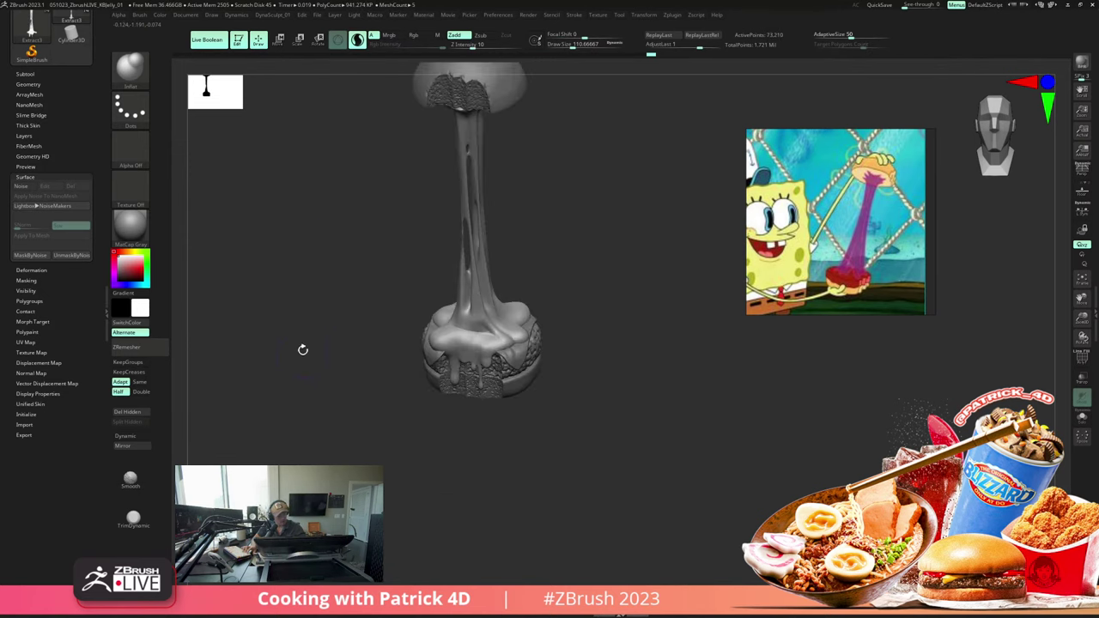
shift+drag(272, 303, 283, 353)
click(27, 84)
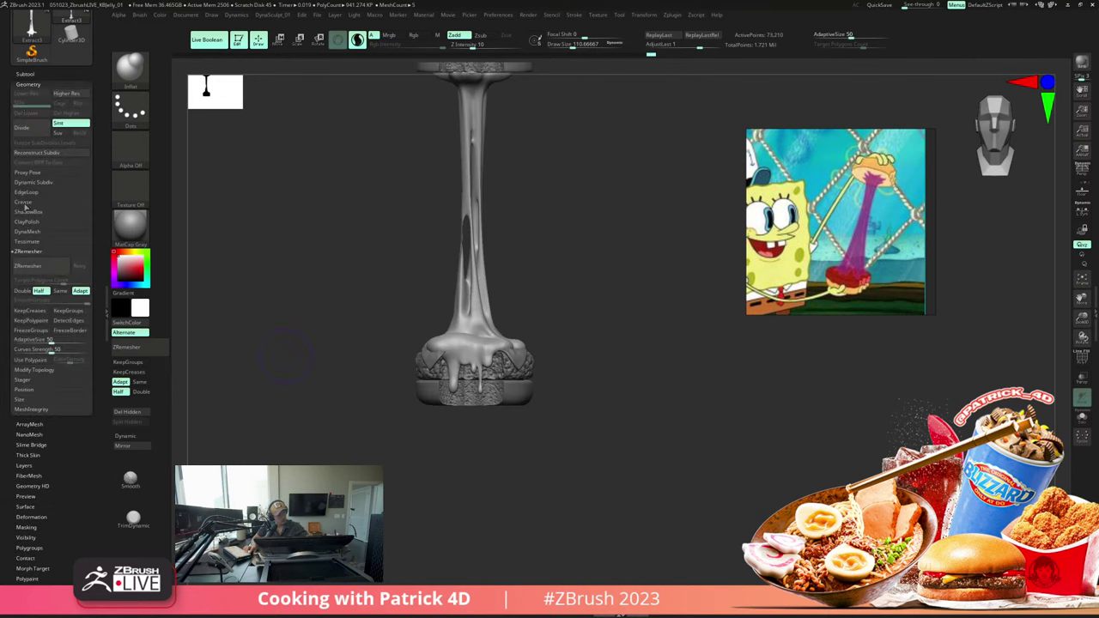
click(27, 263)
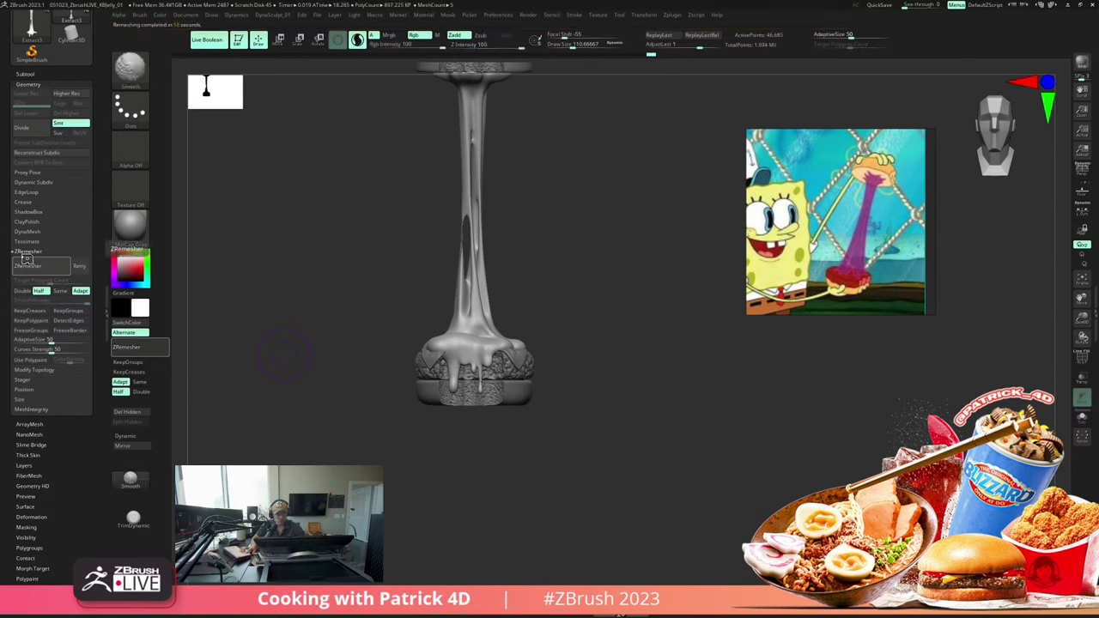
Step: Thicken the stretched strands of the jelly column with the Inflate brush at draw size about 194
mouse_move(361, 285)
mouse_down()
mouse_move(358, 313)
mouse_move(348, 310)
mouse_up()
mouse_move(342, 222)
mouse_down()
mouse_move(343, 289)
mouse_move(370, 292)
mouse_move(340, 292)
mouse_move(349, 265)
mouse_move(349, 314)
mouse_move(392, 314)
mouse_up()
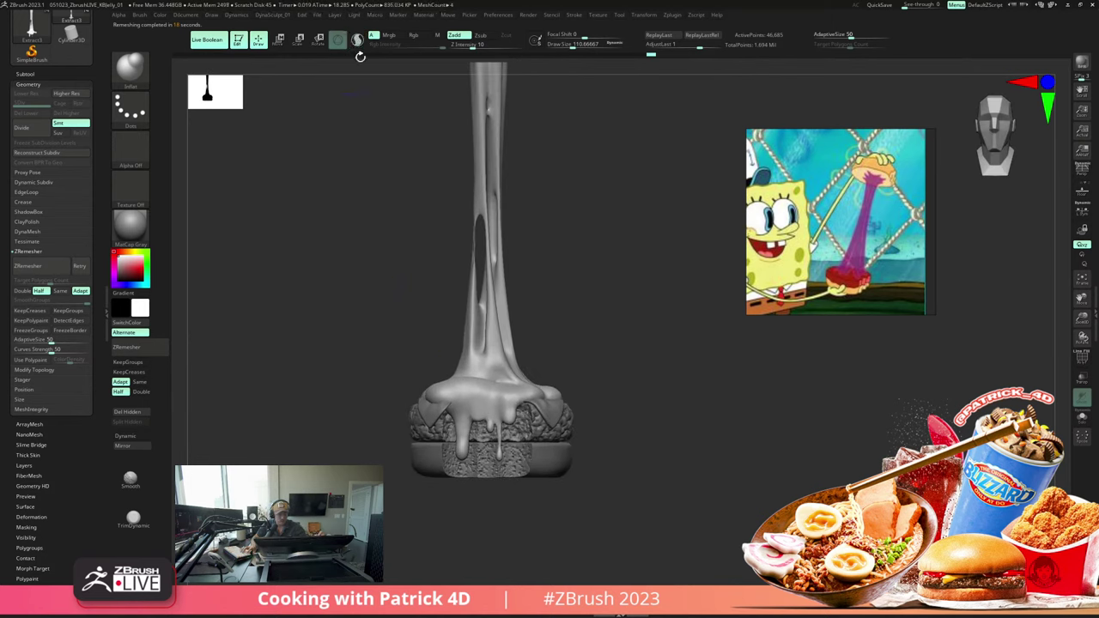
drag(400, 269, 412, 267)
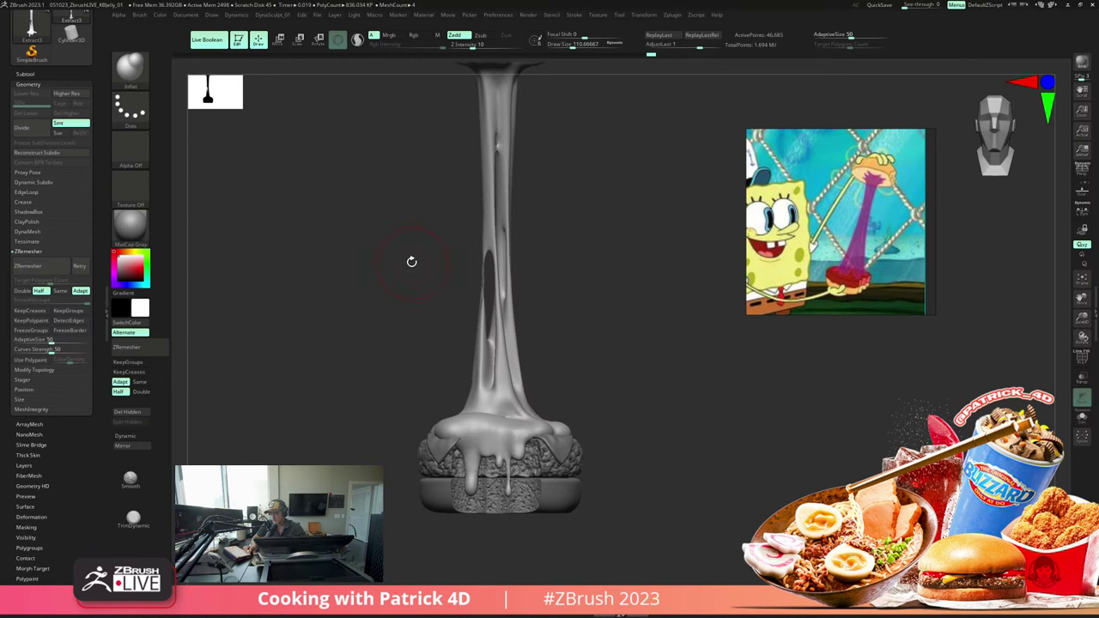
key(b)
key(i)
key(n)
key(s)
drag(456, 354, 465, 354)
drag(480, 304, 486, 284)
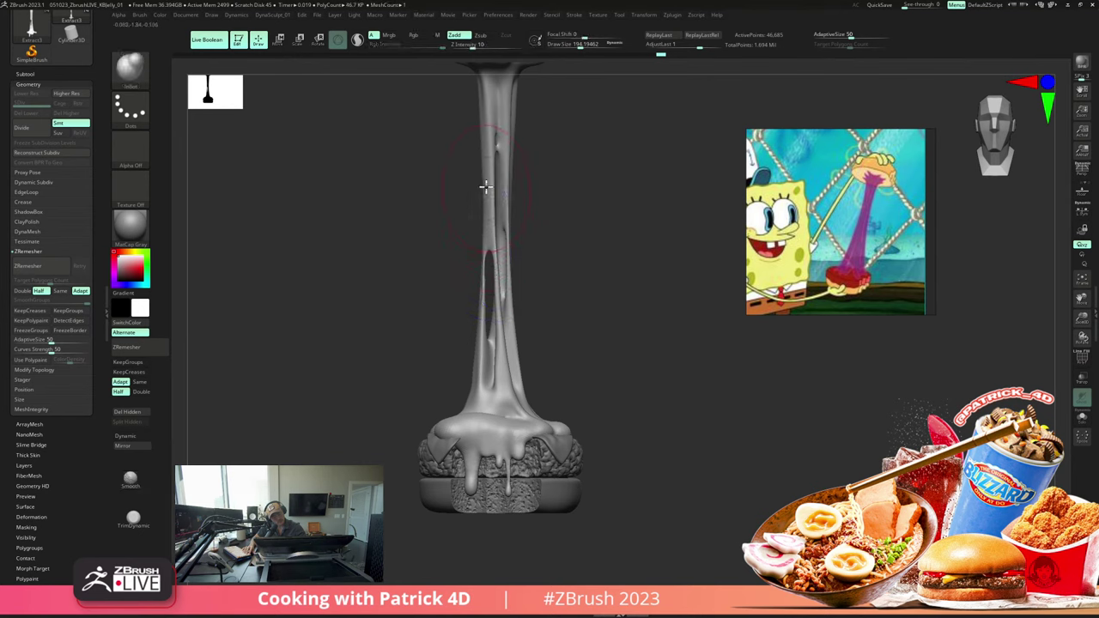
Step: Smooth the jelly strands along the upper part of the column
mouse_move(426, 135)
alt+mouse_down()
mouse_move(404, 214)
mouse_move(424, 151)
mouse_move(392, 88)
mouse_move(391, 145)
mouse_move(393, 88)
alt+mouse_up()
key(alt+s)
shift+drag(498, 191, 514, 163)
key(alt+s)
Step: Select the cheese slice and tuck its corner back under the jelly with Move Topological at draw size about 68
mouse_move(404, 155)
mouse_down()
mouse_move(275, 138)
mouse_move(387, 282)
mouse_move(413, 343)
mouse_up()
alt+click(470, 346)
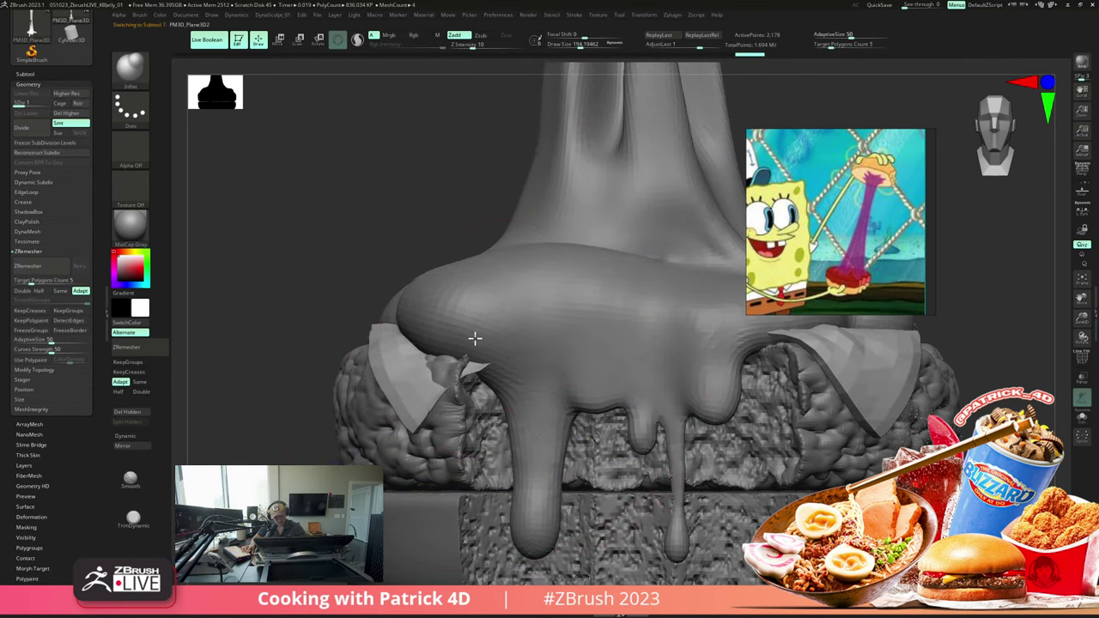
key(ctrl+z)
key(b)
key(m)
key(t)
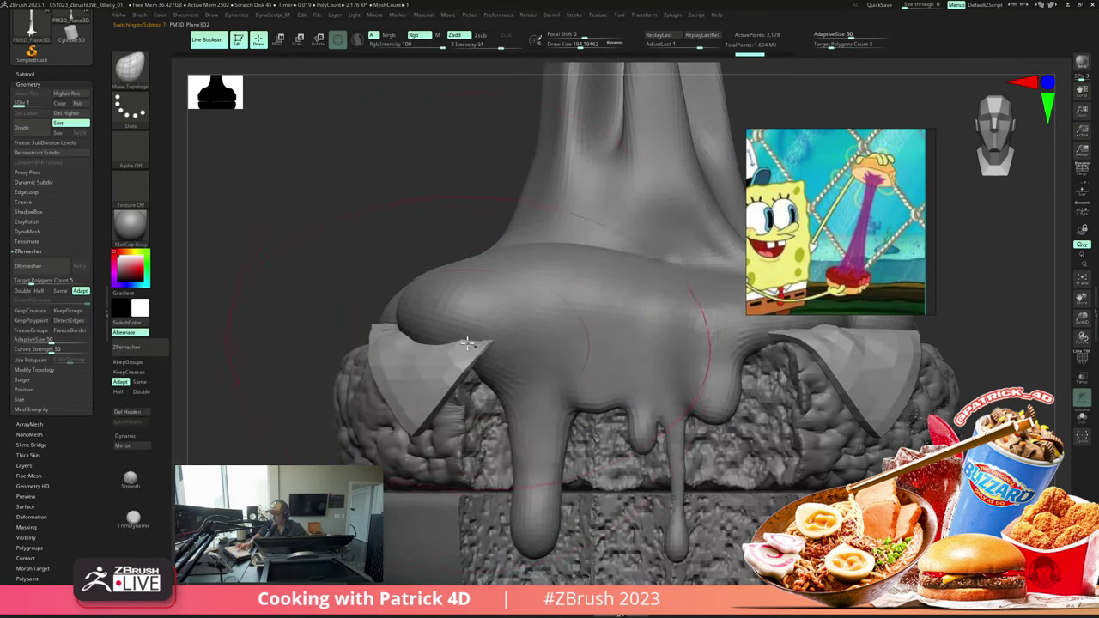
key(s)
mouse_move(466, 343)
mouse_down()
mouse_move(454, 344)
mouse_move(492, 350)
mouse_move(437, 340)
mouse_up()
drag(257, 247, 386, 257)
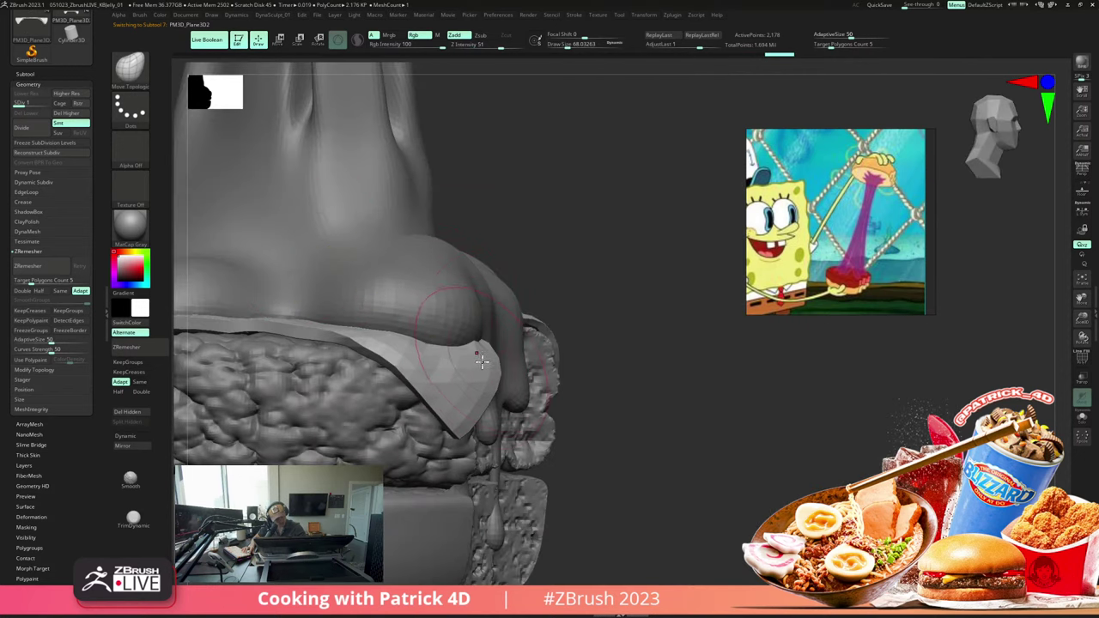
Step: Push the hanging cheese corner further in against the patty, with draw size about 159
key(s)
drag(482, 374, 451, 383)
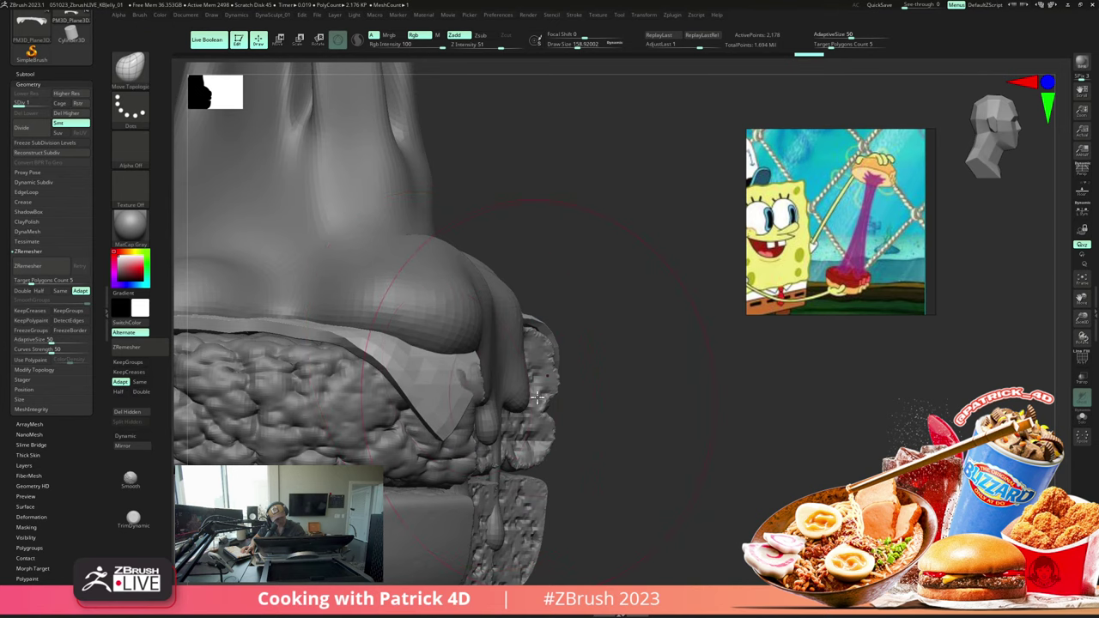
shift+drag(622, 404, 561, 410)
drag(474, 375, 469, 375)
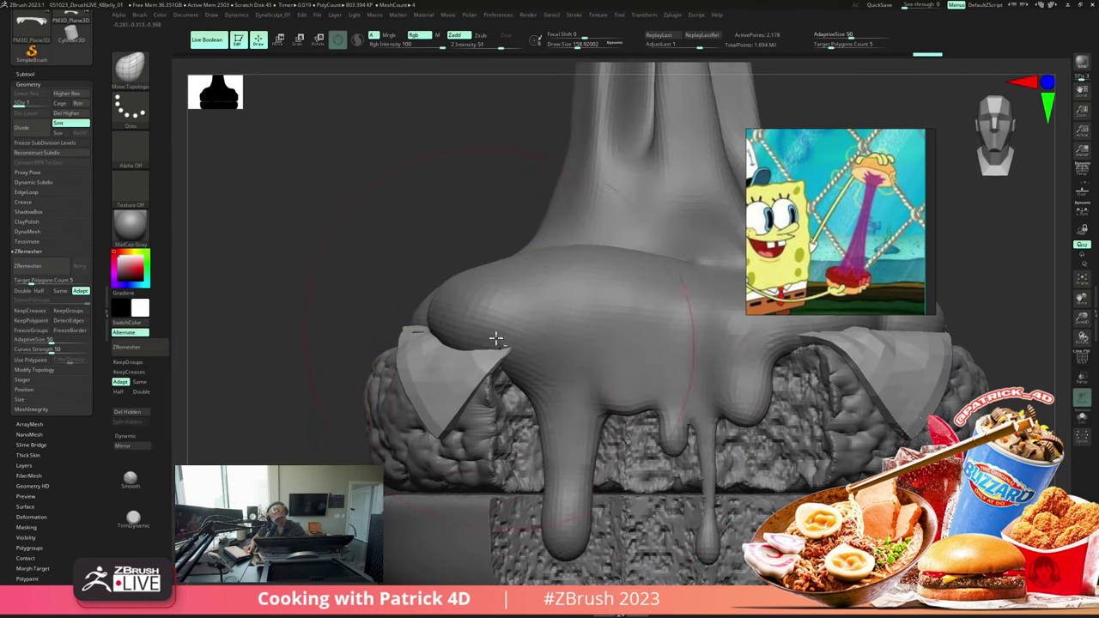
Step: Select the jelly and reshape its rim over the cheese corner with Move Topological at draw size about 92, smoothing the edge
alt+click(494, 341)
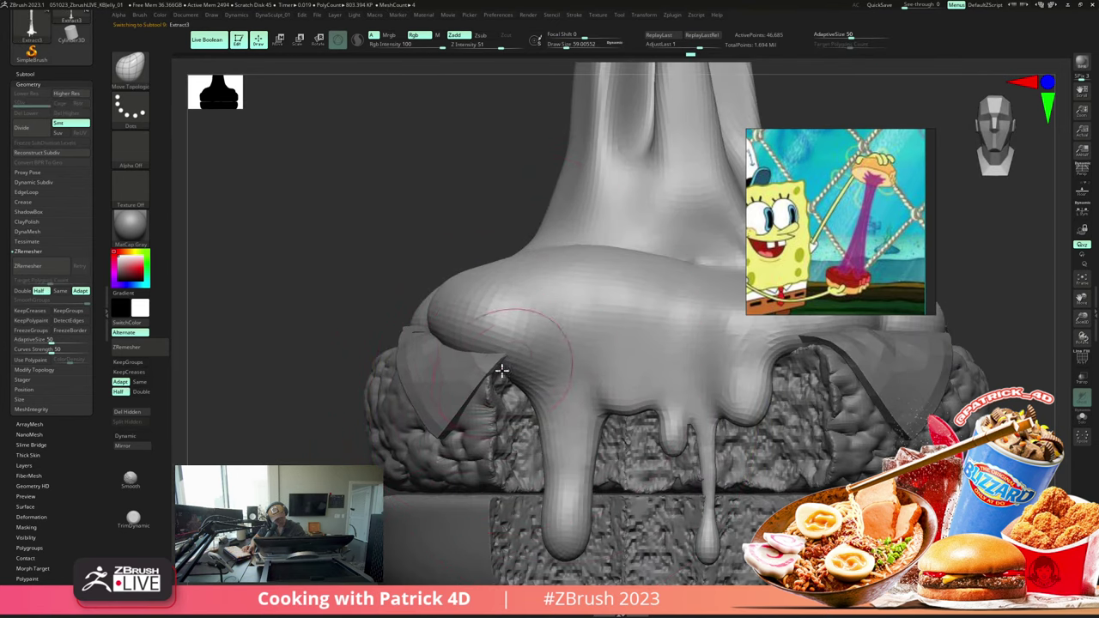
key(])
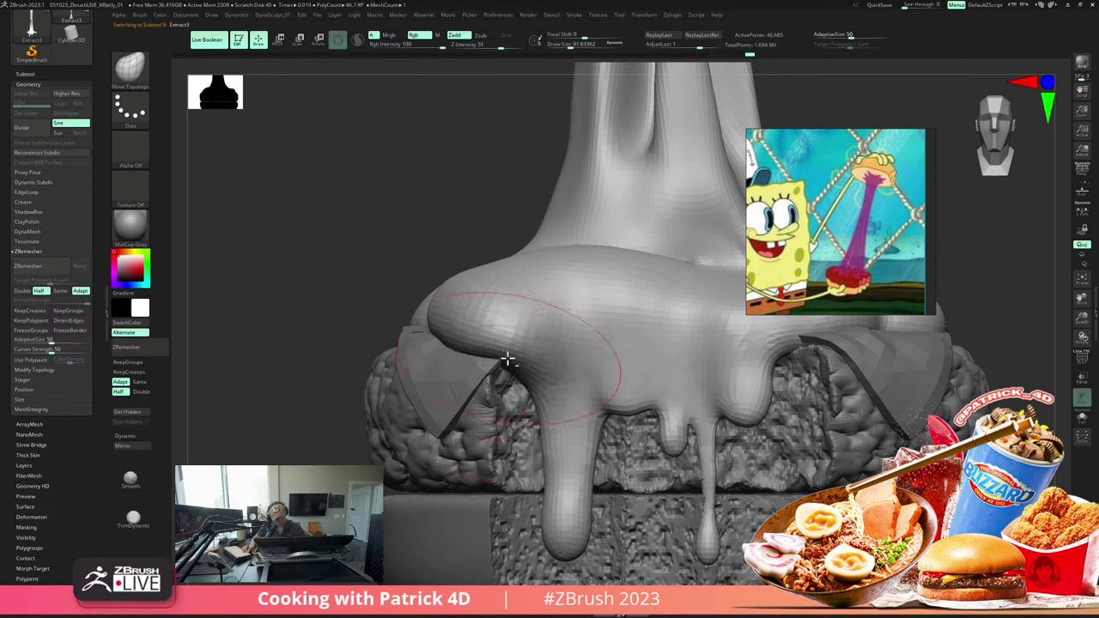
shift+drag(500, 368, 491, 361)
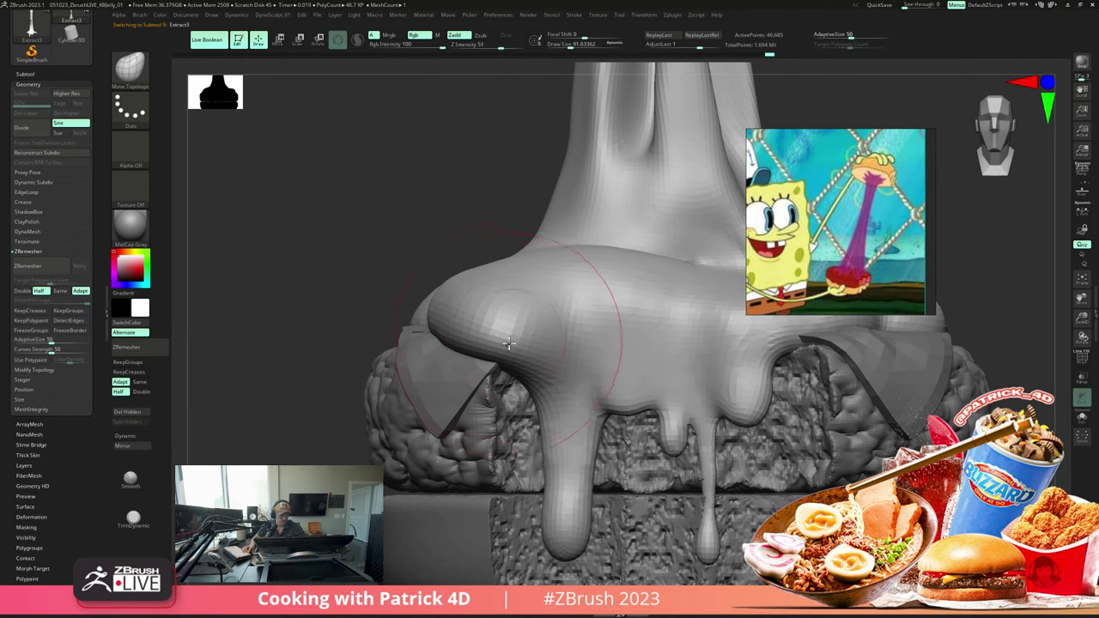
drag(461, 304, 515, 344)
mouse_move(298, 236)
mouse_down()
mouse_move(316, 259)
mouse_move(382, 262)
mouse_up()
shift+drag(481, 339, 510, 327)
mouse_move(260, 198)
mouse_down()
mouse_move(245, 203)
mouse_move(232, 187)
mouse_move(257, 190)
mouse_up()
mouse_move(380, 280)
alt+mouse_down()
mouse_move(371, 254)
mouse_move(371, 267)
alt+mouse_up()
Step: Carve stretched grooves from the jelly's base up into the column with DamStandard at draw size about 95
key(b)
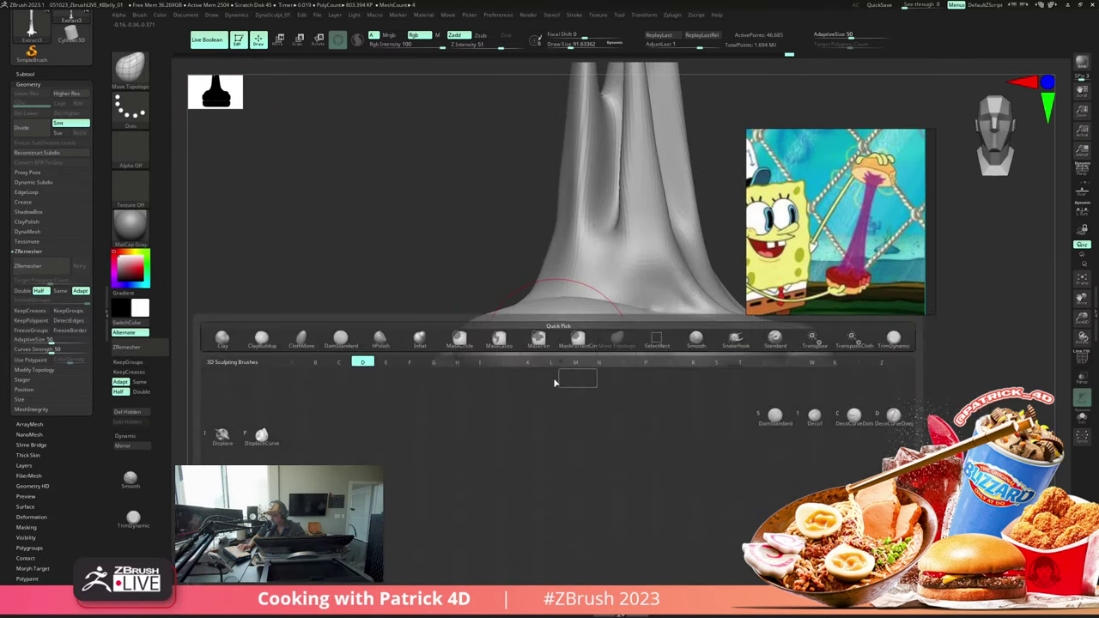
key(s)
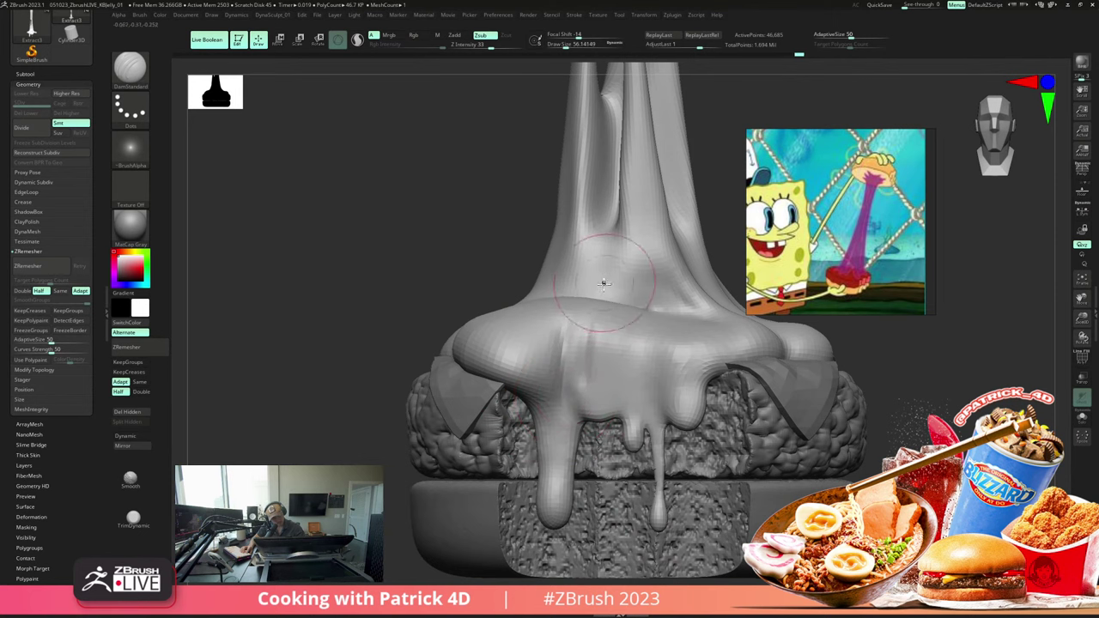
mouse_move(363, 185)
mouse_down()
mouse_move(375, 245)
mouse_move(402, 248)
mouse_up()
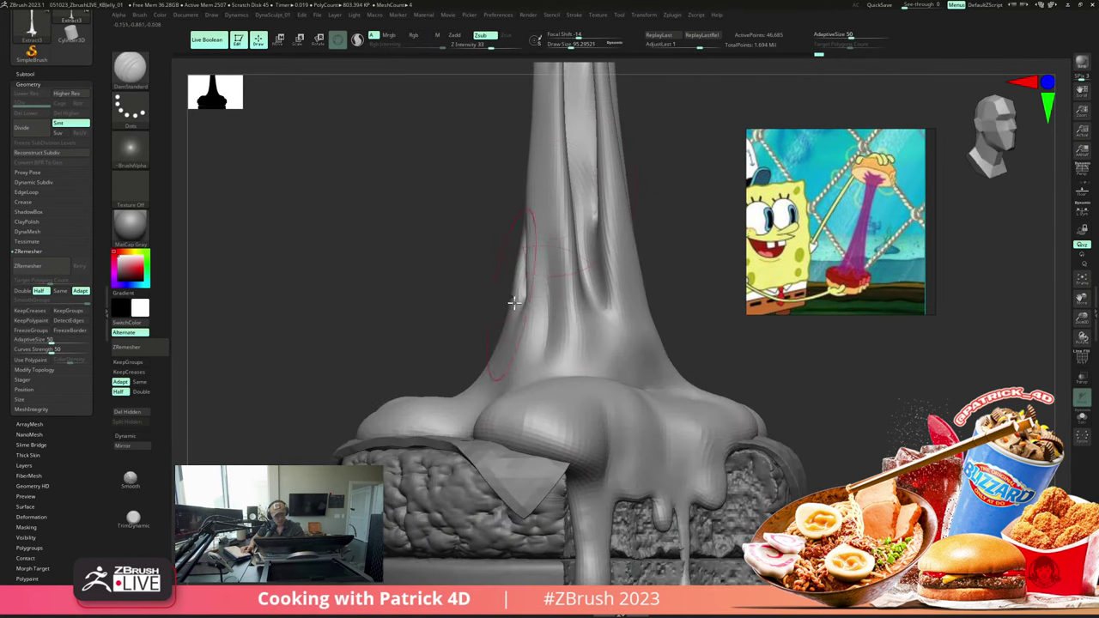
drag(321, 247, 349, 255)
drag(491, 398, 487, 206)
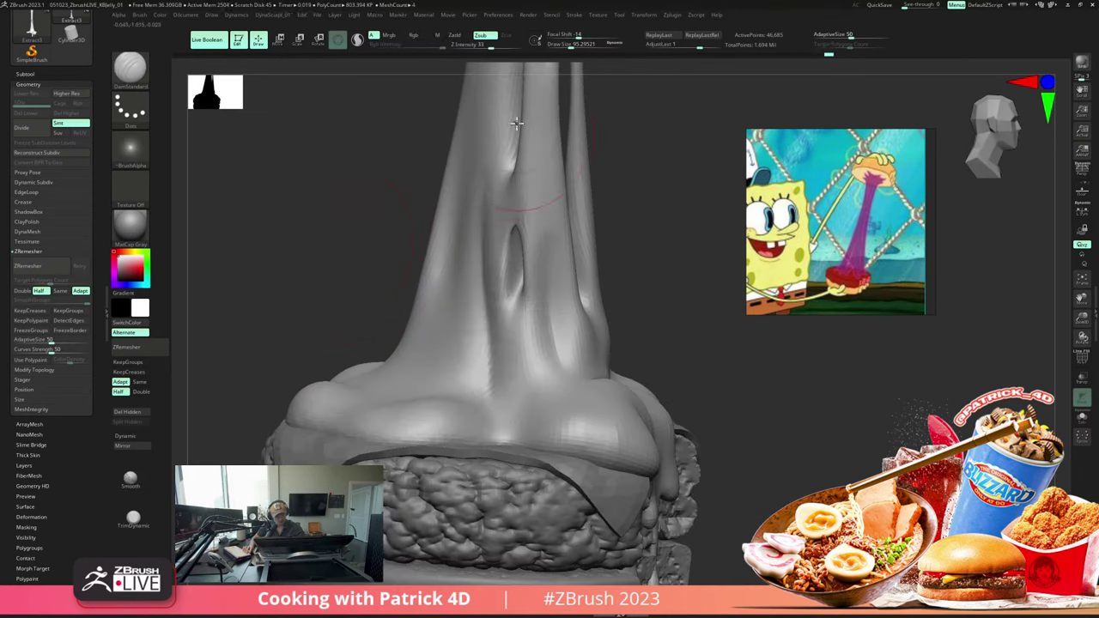
mouse_move(353, 259)
alt+mouse_down()
mouse_move(324, 208)
mouse_move(405, 270)
mouse_move(490, 420)
alt+mouse_up()
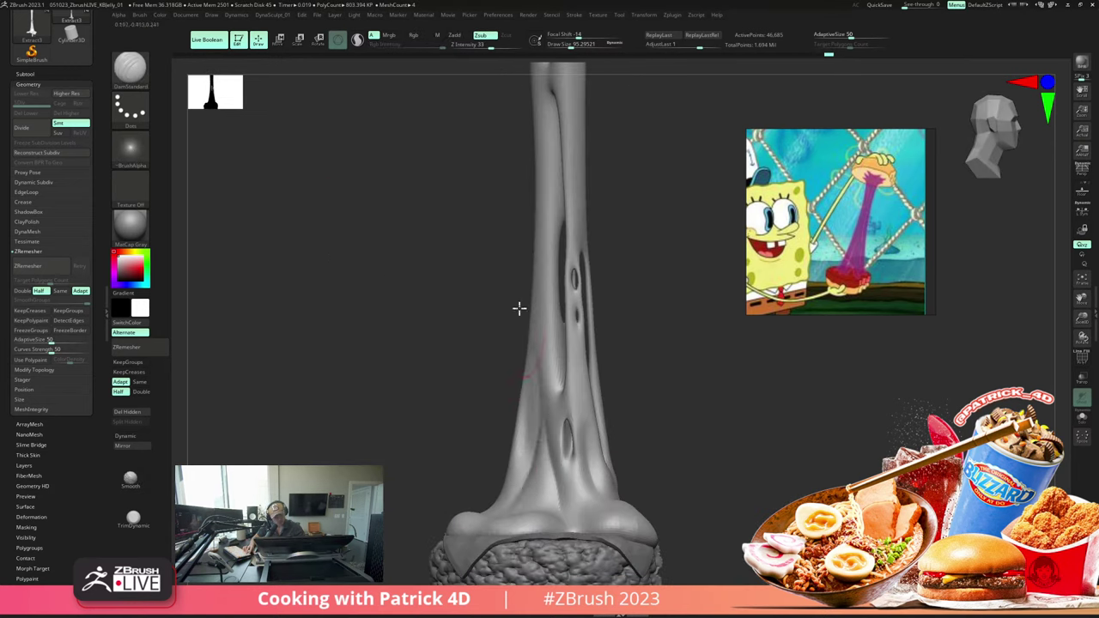
mouse_move(386, 267)
shift+mouse_down()
mouse_move(387, 289)
mouse_move(363, 258)
mouse_move(364, 288)
mouse_move(360, 280)
shift+mouse_up()
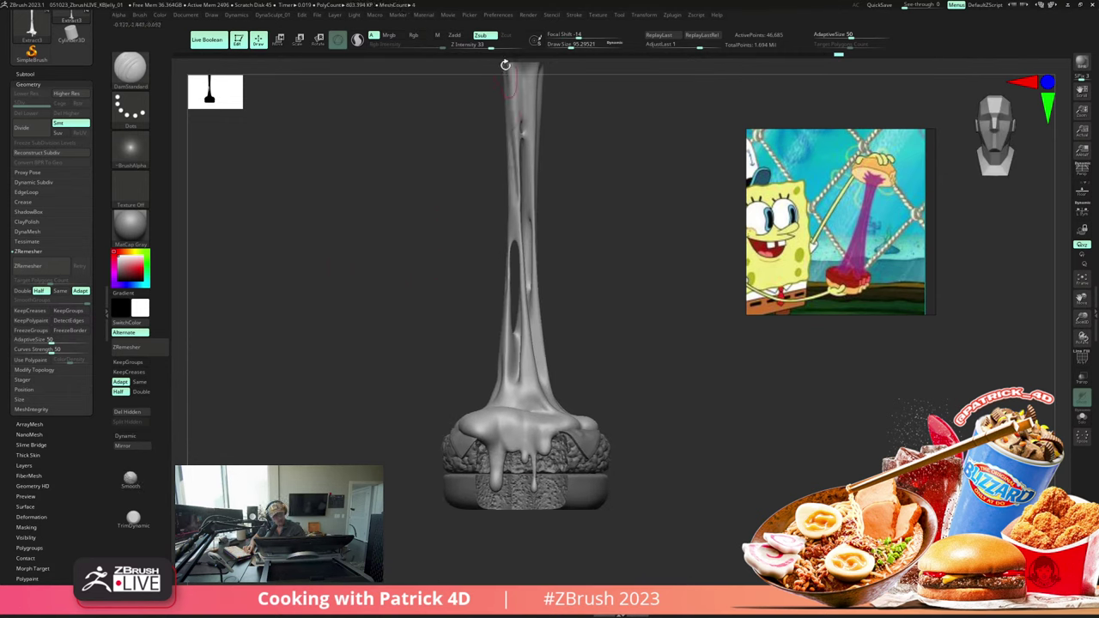
Step: Try to smooth the jelly strand below the top bun, with draw size about 68
alt+drag(451, 176, 486, 333)
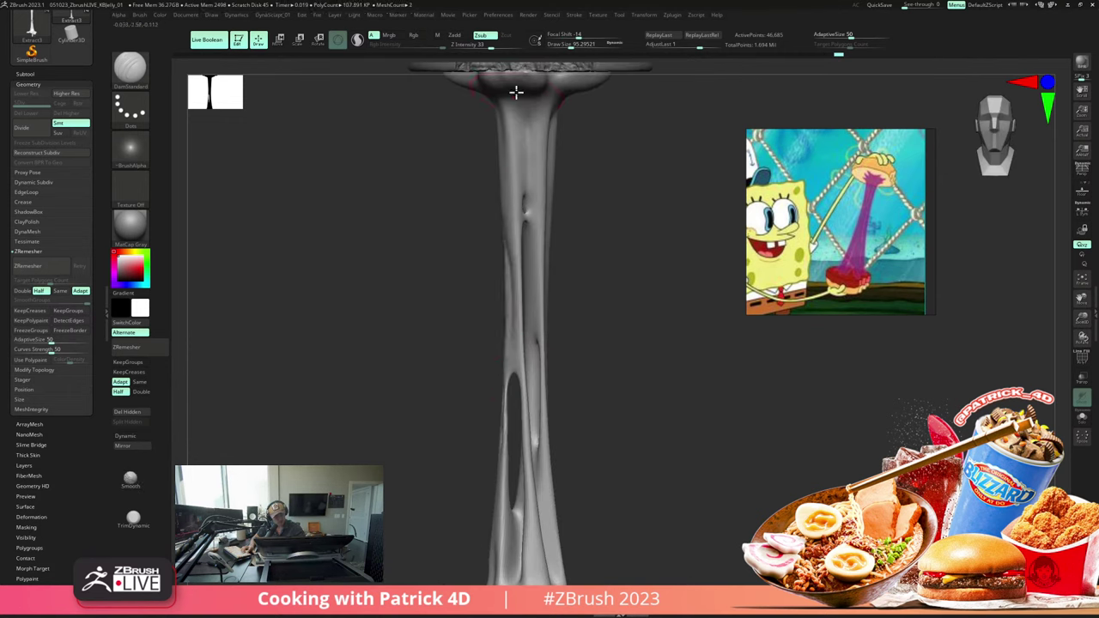
key(s)
mouse_move(506, 228)
shift+mouse_down()
mouse_move(508, 335)
mouse_move(510, 206)
shift+mouse_up()
key(ctrl+z)
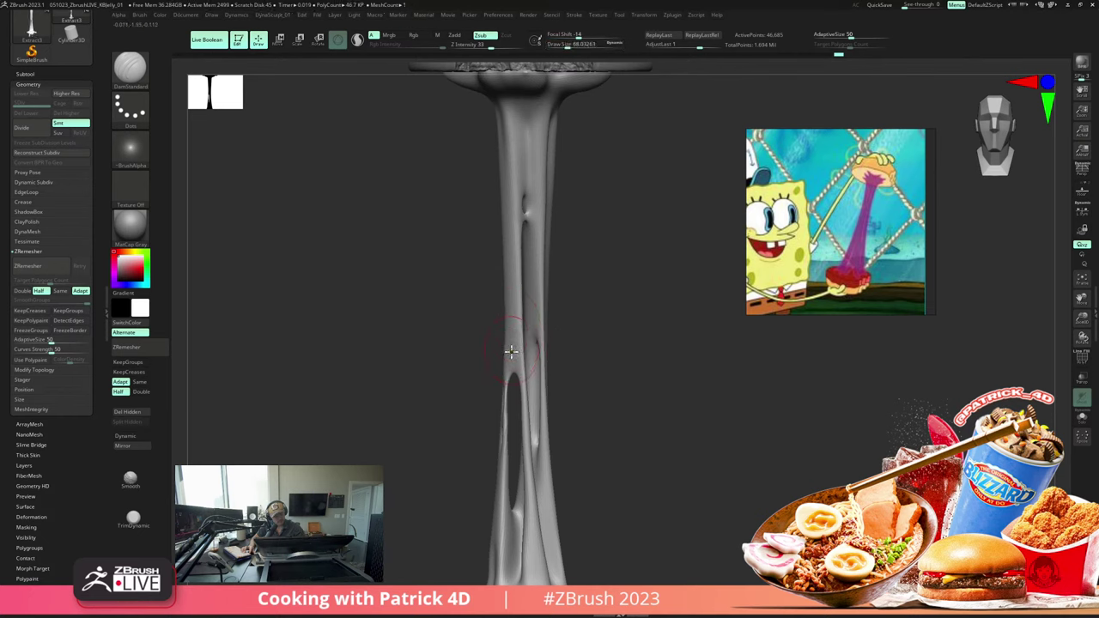
Step: Carve long vertical grooves up the jelly column to the top bun with DamStandard at draw size about 68, smoothing the last one
drag(510, 351, 523, 67)
drag(531, 189, 529, 53)
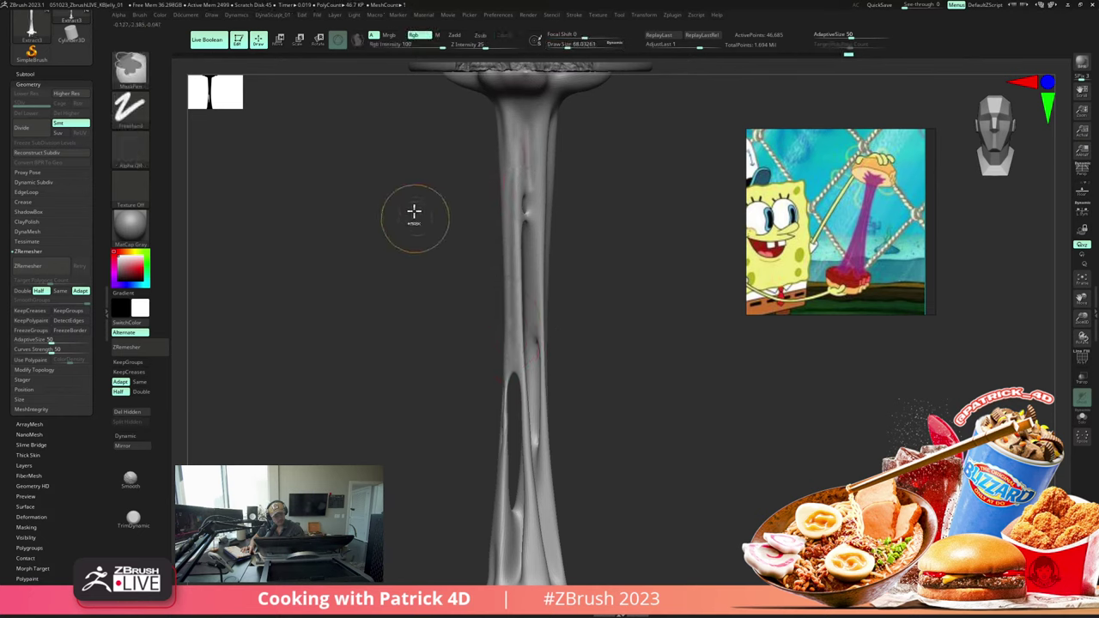
mouse_move(414, 211)
mouse_down()
mouse_move(407, 218)
mouse_move(513, 289)
mouse_move(498, 346)
mouse_up()
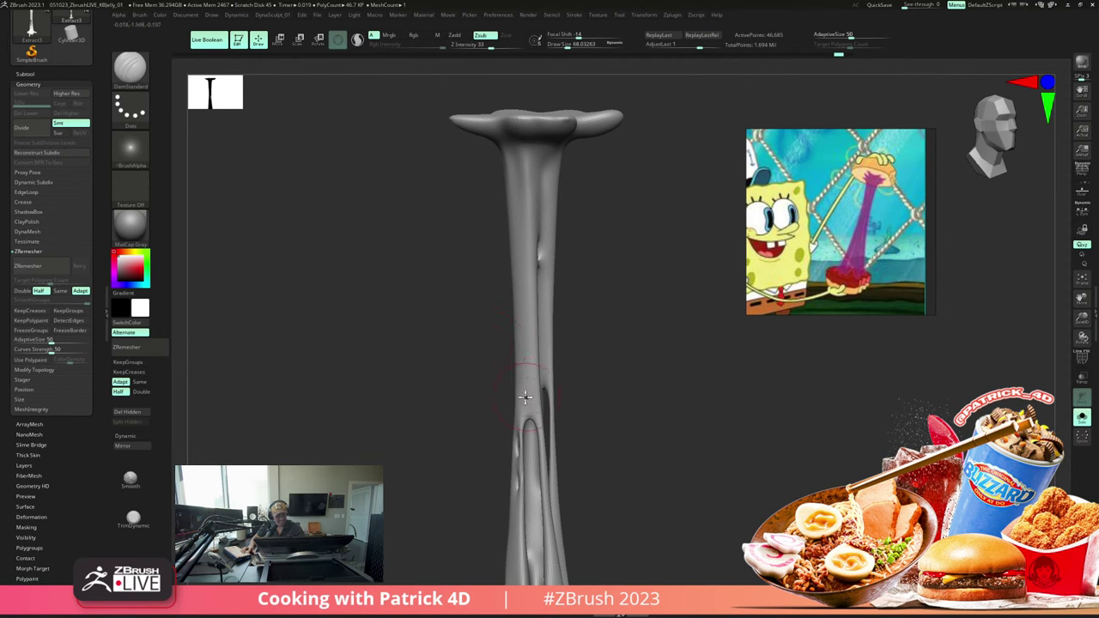
drag(524, 397, 523, 129)
mouse_move(522, 193)
shift+mouse_down()
mouse_move(518, 226)
mouse_move(381, 296)
mouse_move(383, 278)
shift+mouse_up()
Step: Carve upward from the jelly's base on another side of the column, and smooth the front strand above the long opening
drag(550, 84, 418, 184)
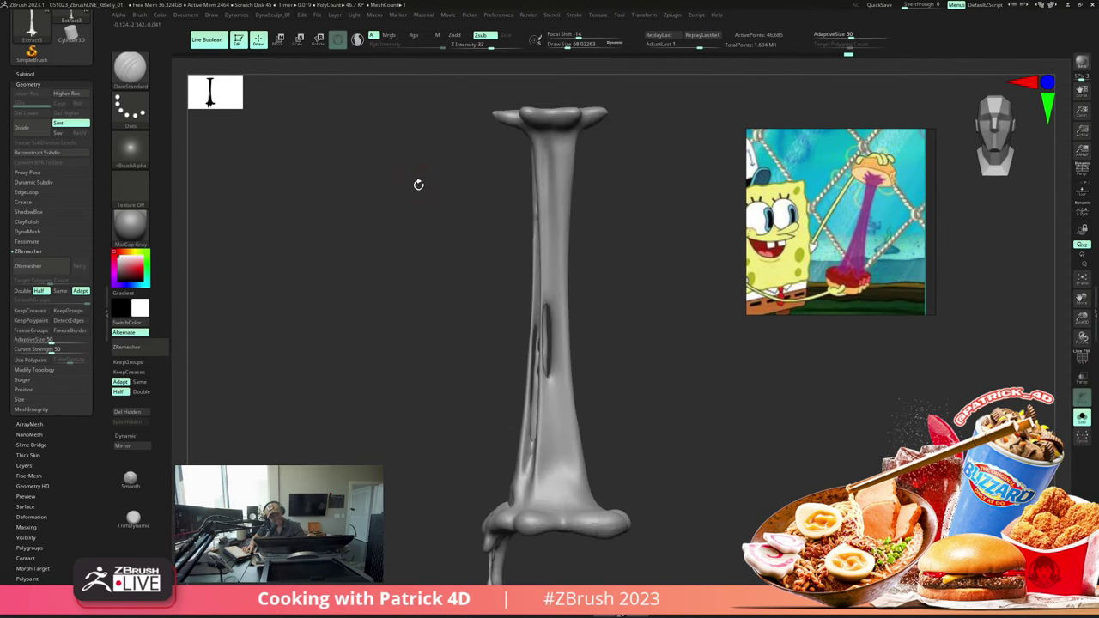
mouse_move(554, 492)
mouse_down()
mouse_move(550, 370)
mouse_move(554, 480)
mouse_up()
mouse_move(424, 341)
mouse_down()
mouse_move(384, 273)
mouse_move(389, 312)
mouse_move(390, 253)
mouse_move(370, 319)
mouse_up()
shift+drag(519, 277, 521, 246)
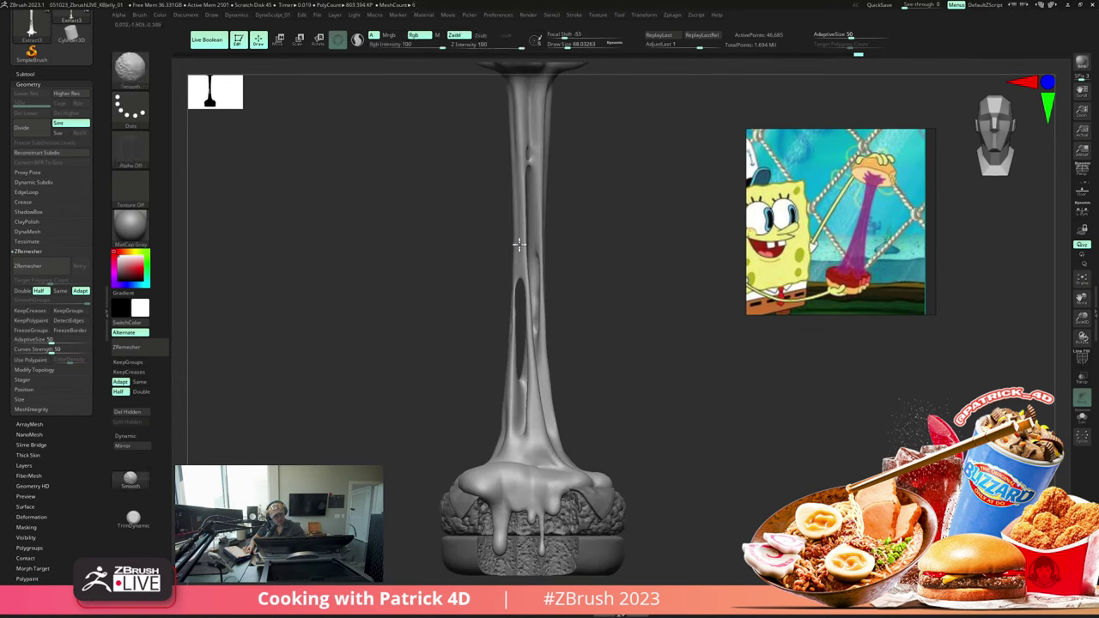
shift+drag(520, 144, 516, 220)
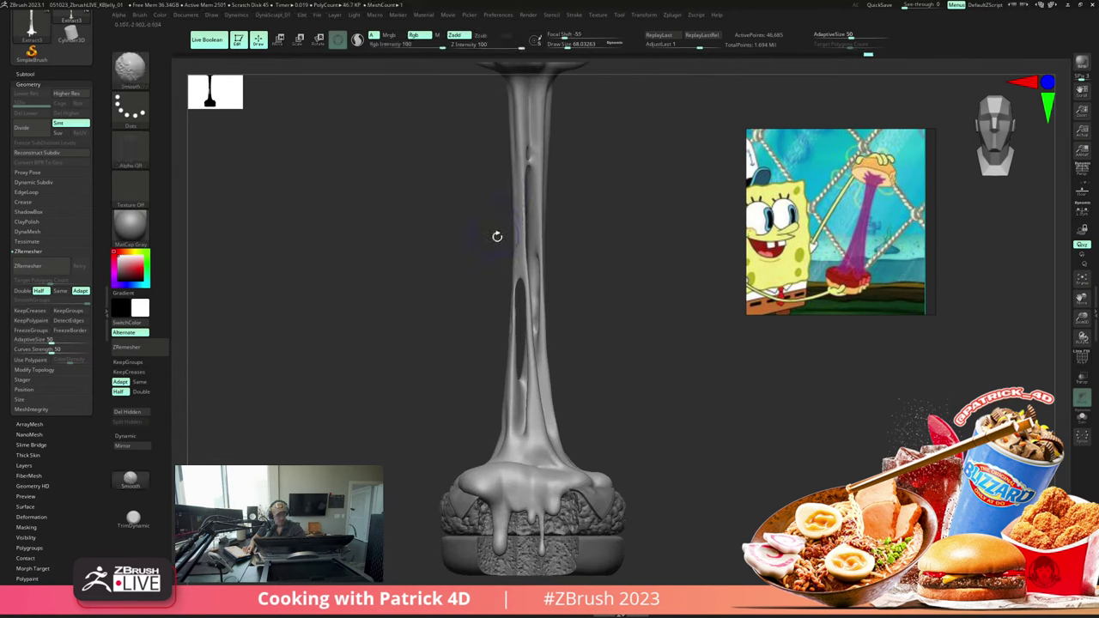
Step: Examine the whole stretched burger from the front and check the jelly's polygon wireframe
alt+drag(364, 215, 332, 163)
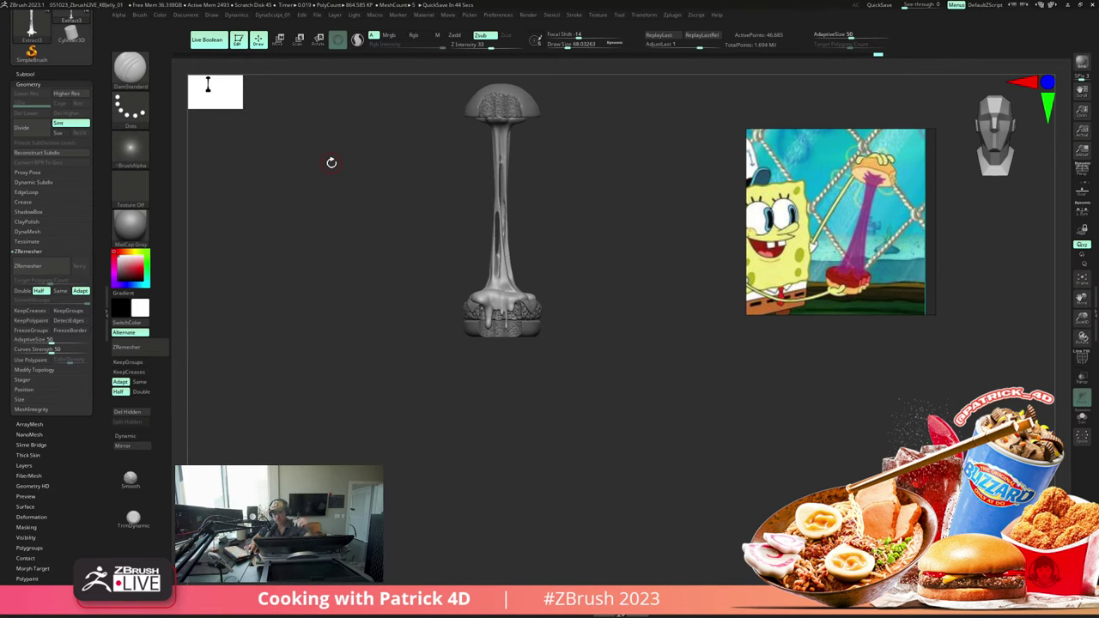
alt+drag(366, 328, 334, 338)
key(d)
key(shift+d)
key(shift+f)
key(shift+f)
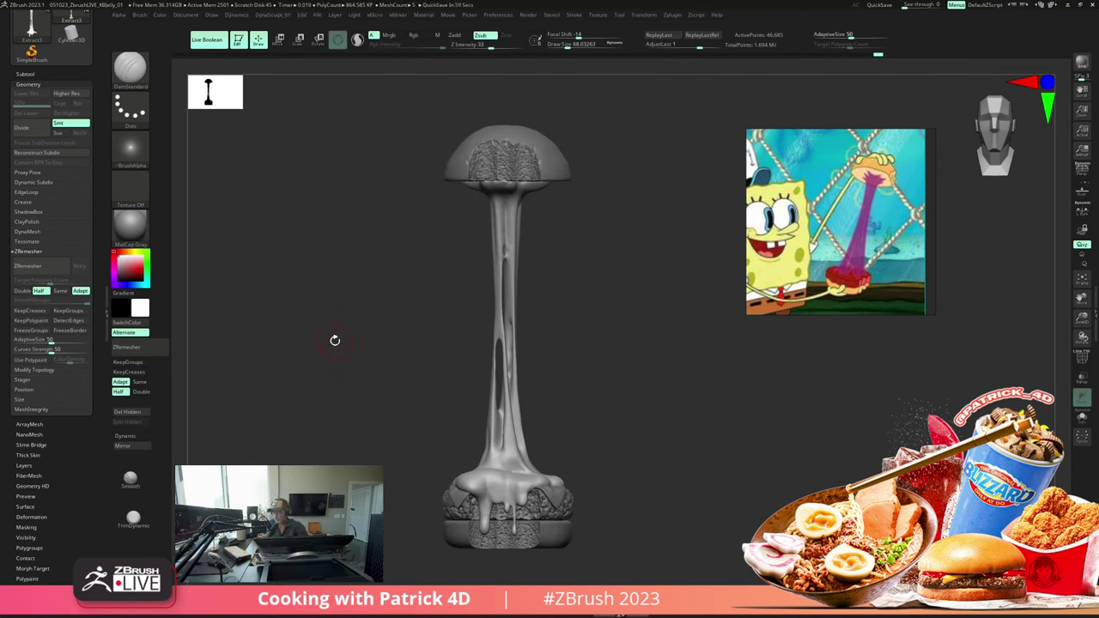